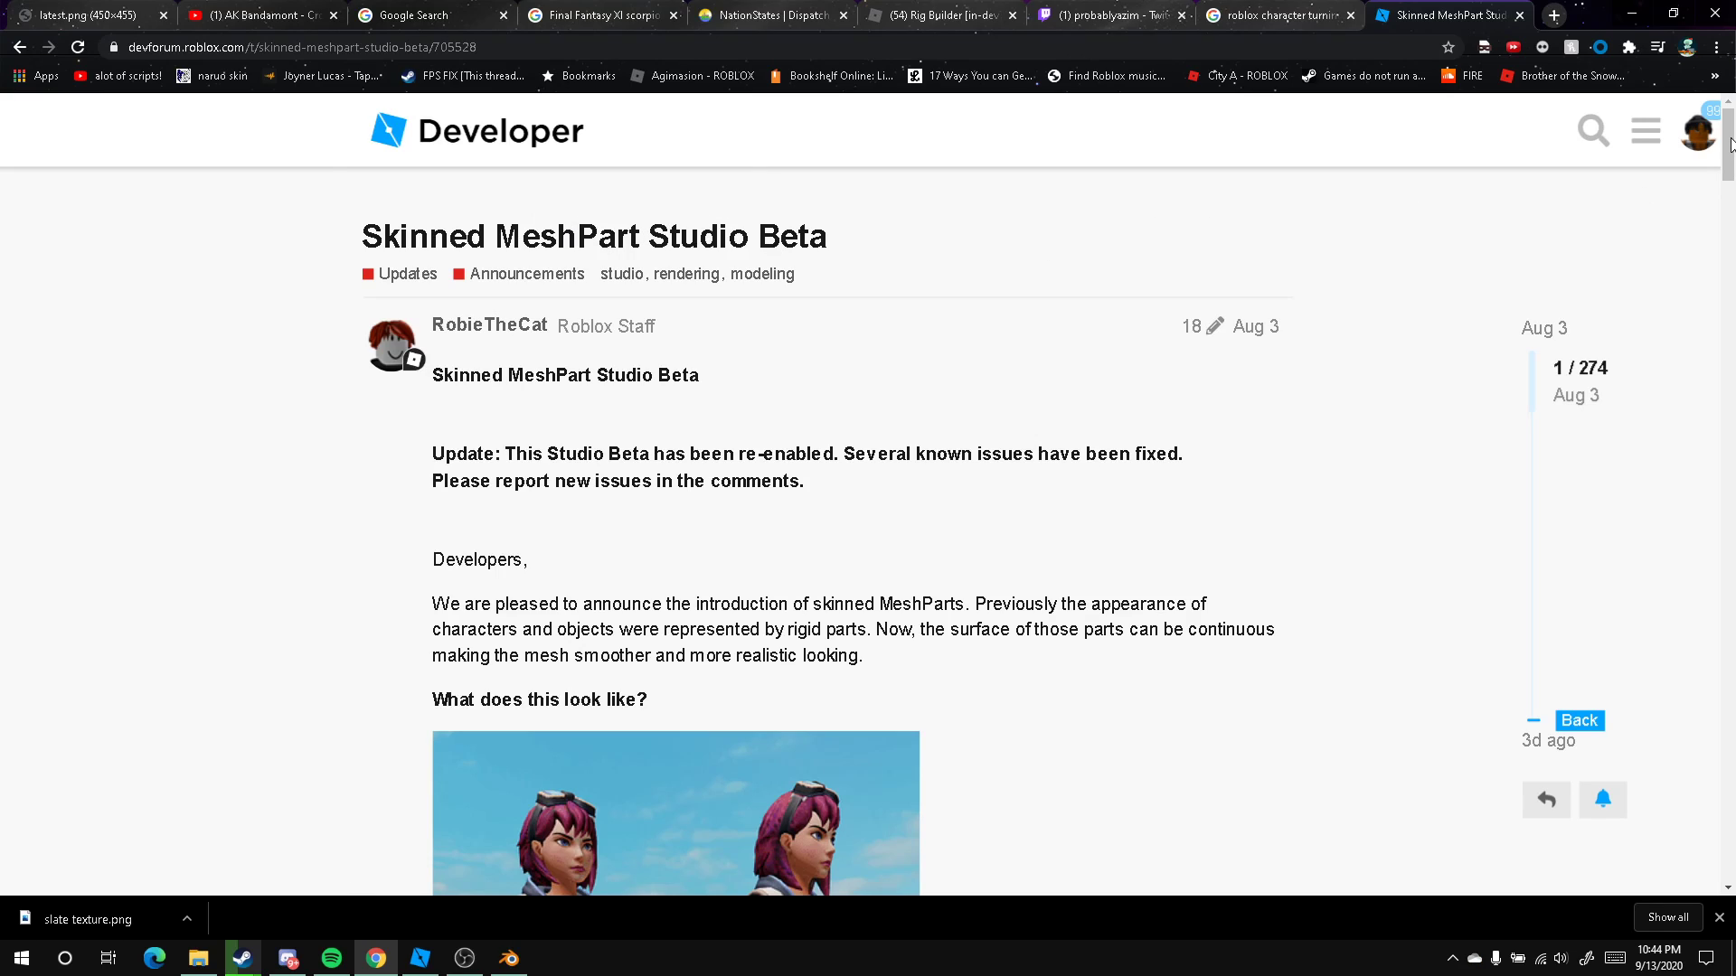
Read the introduction of the Skinned MeshPart Studio Beta post down to the avatar comparison image
{"action": "left_click_drag", "start_coordinate": [360, 237], "coordinate": [1732, 275]}
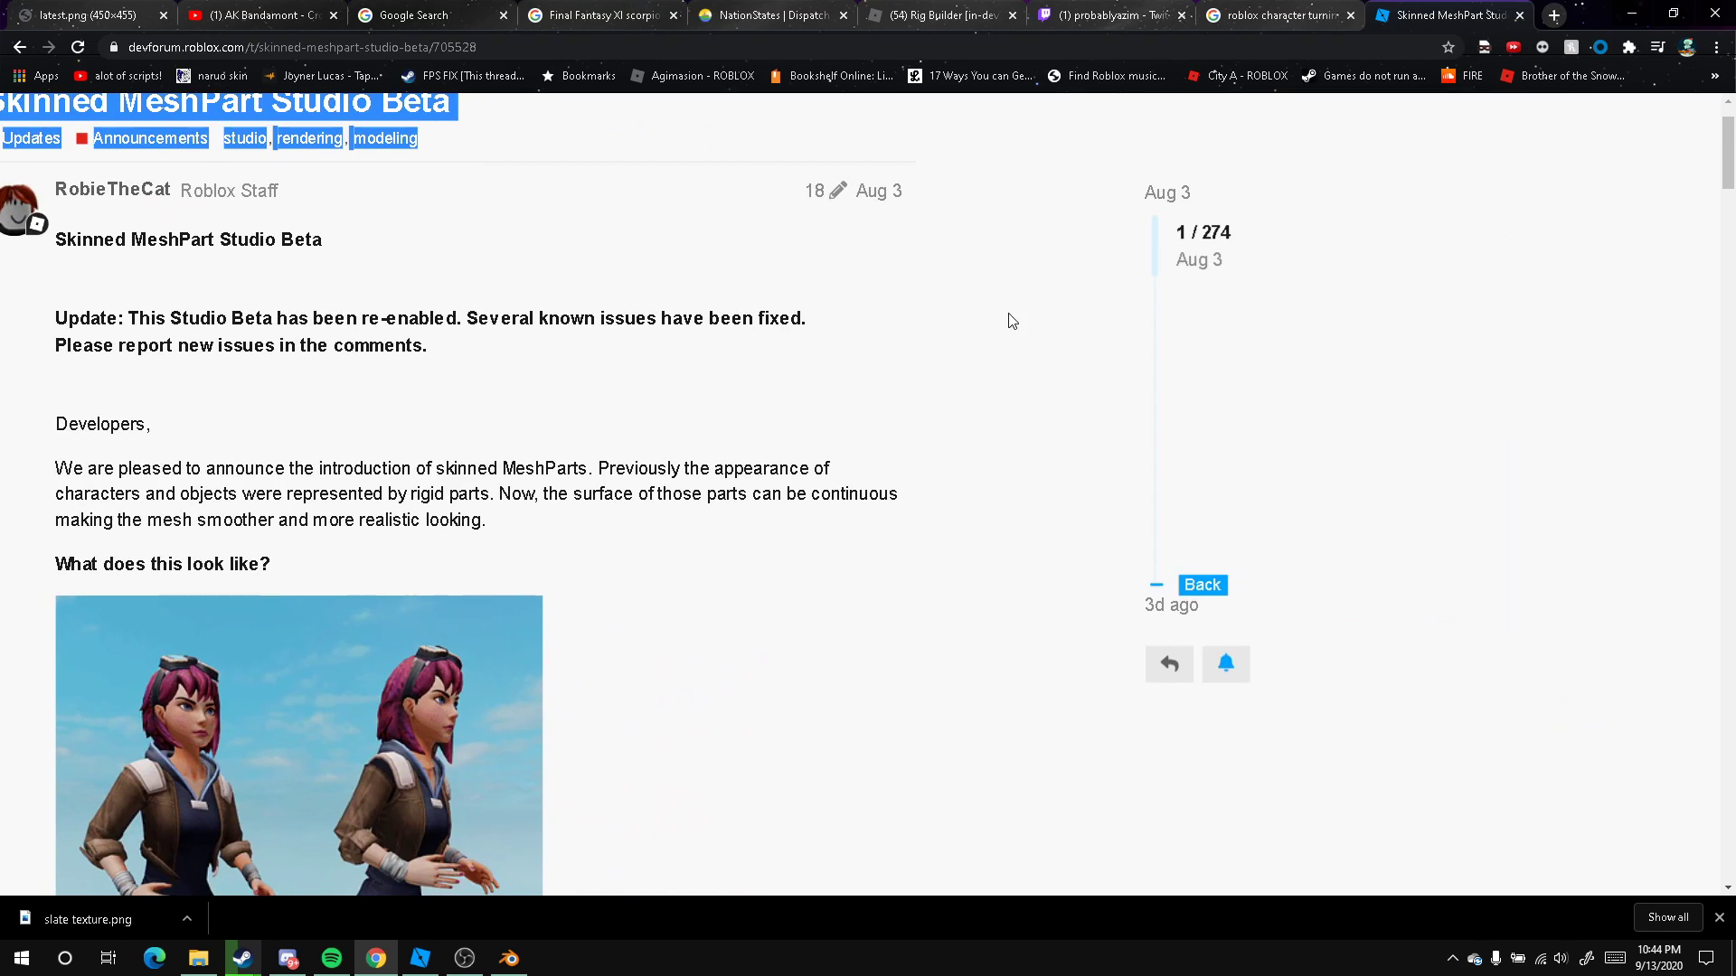
{"action": "left_click", "coordinate": [297, 272]}
{"action": "scroll", "coordinate": [507, 342], "scroll_direction": "down", "scroll_amount": 3}
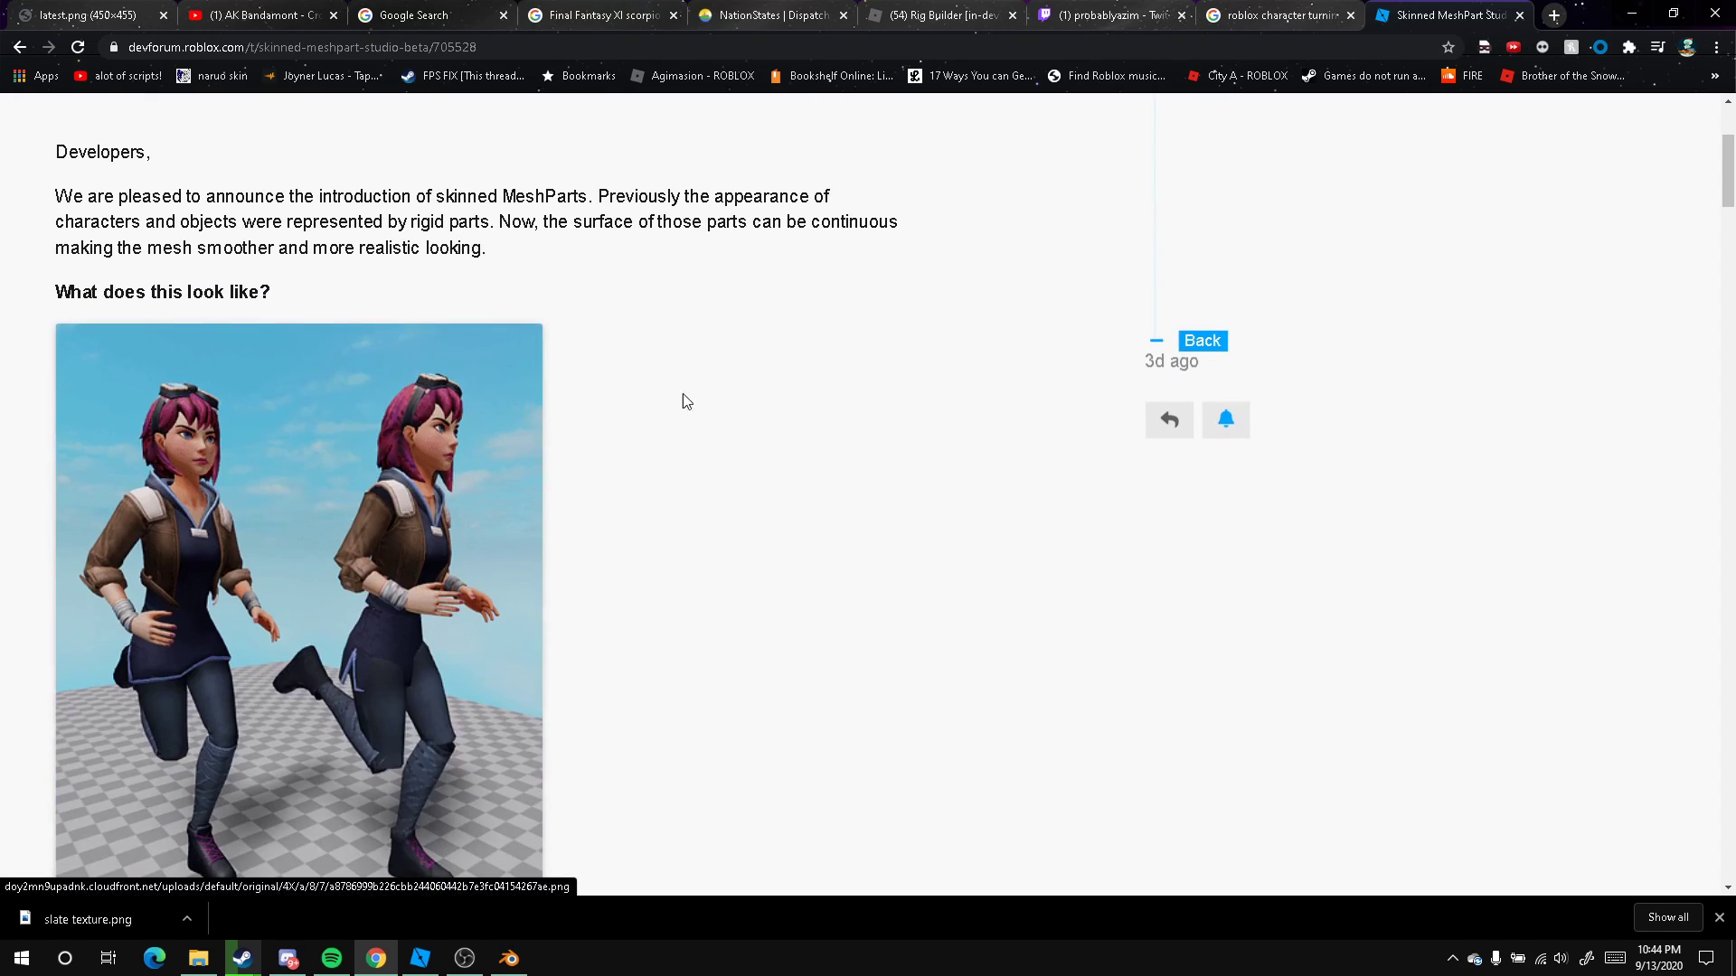
{"action": "scroll", "coordinate": [709, 461], "scroll_direction": "left", "scroll_amount": 3}
{"action": "scroll", "coordinate": [188, 439], "scroll_direction": "down", "scroll_amount": 1}
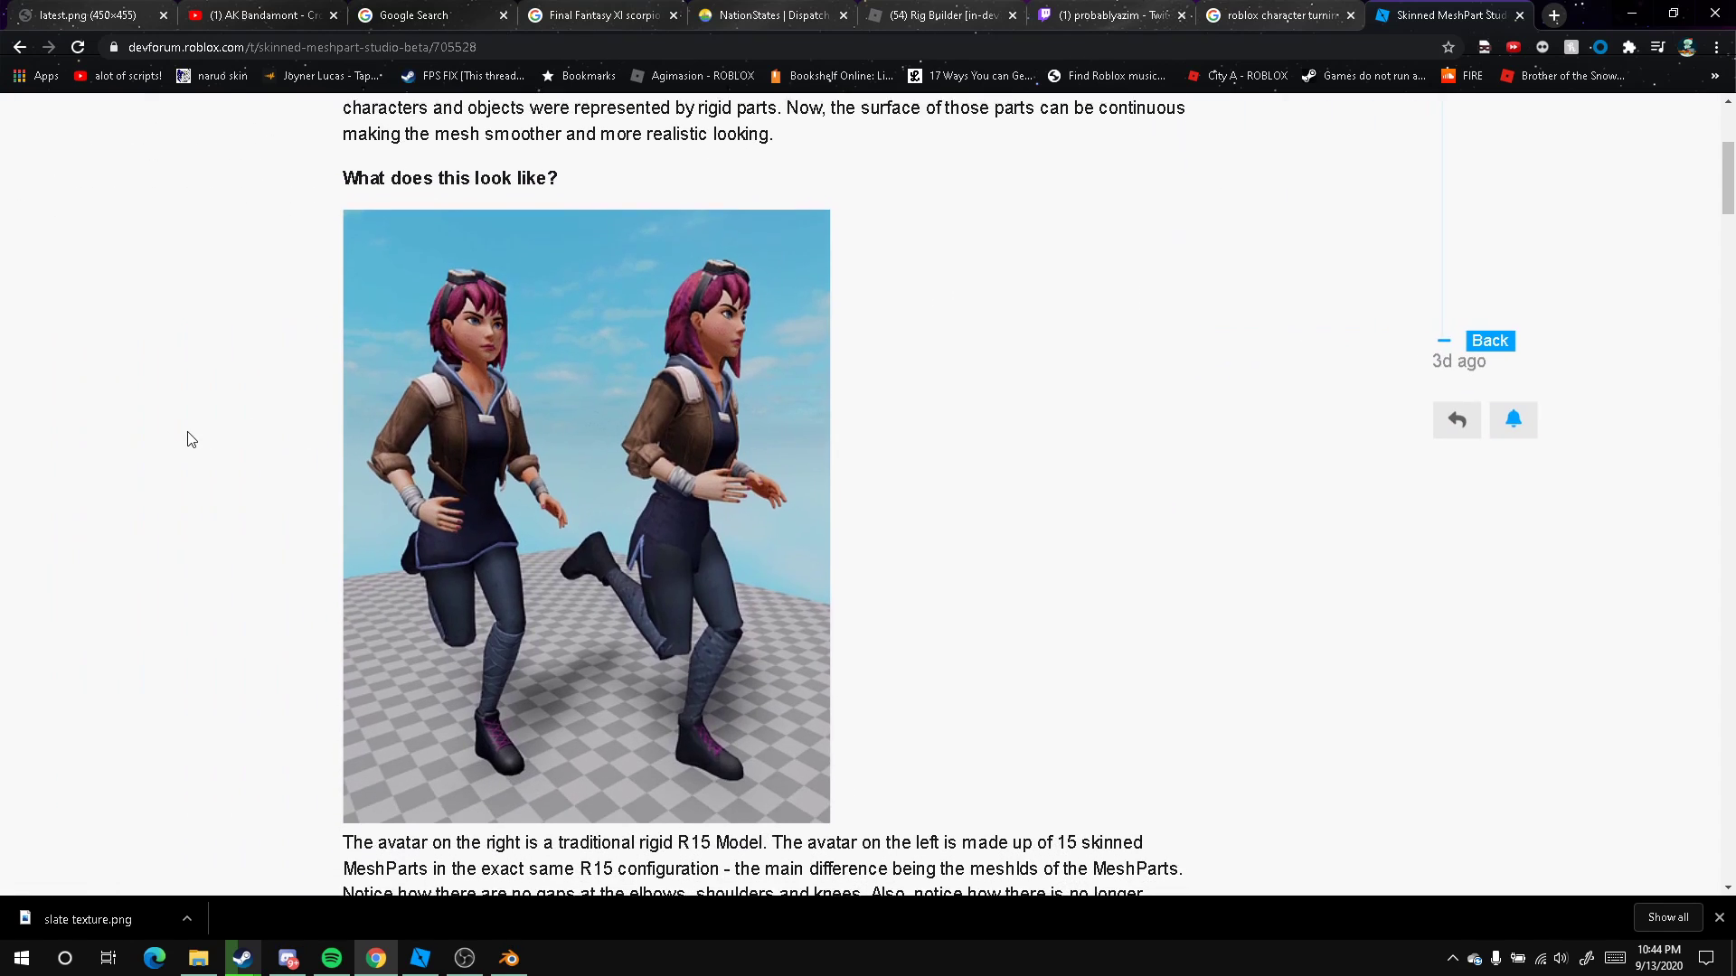
{"action": "scroll", "coordinate": [188, 440], "scroll_direction": "down", "scroll_amount": 1}
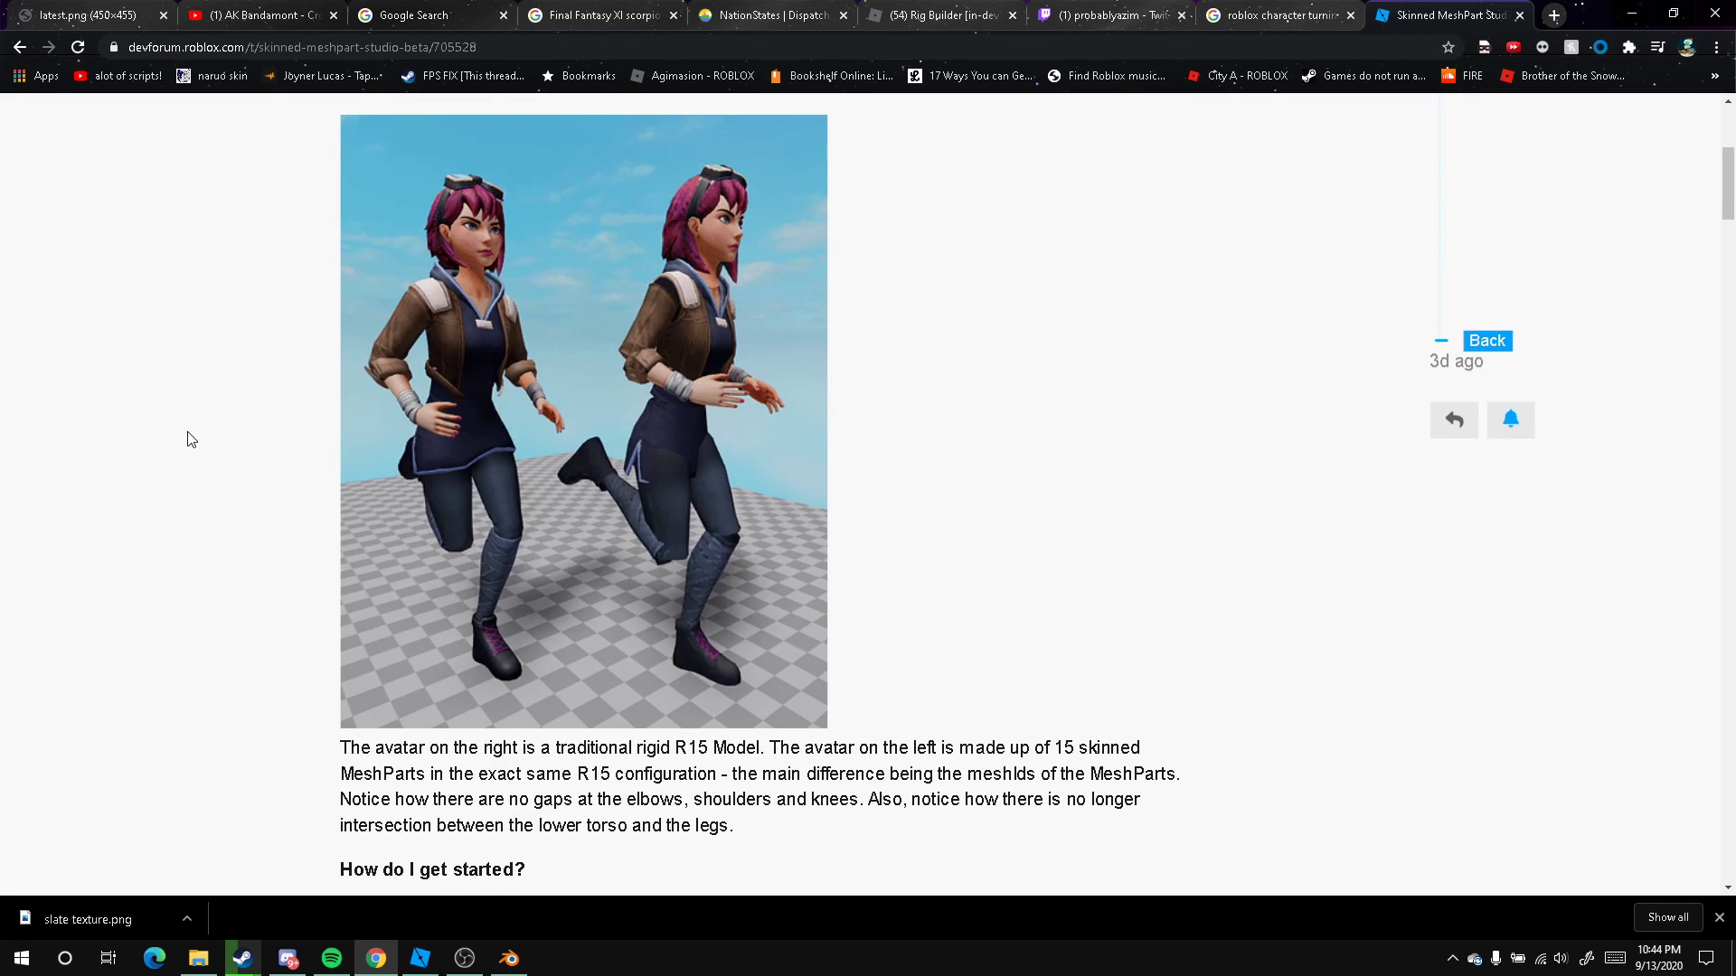
{"action": "scroll", "coordinate": [188, 439], "scroll_direction": "up", "scroll_amount": 2}
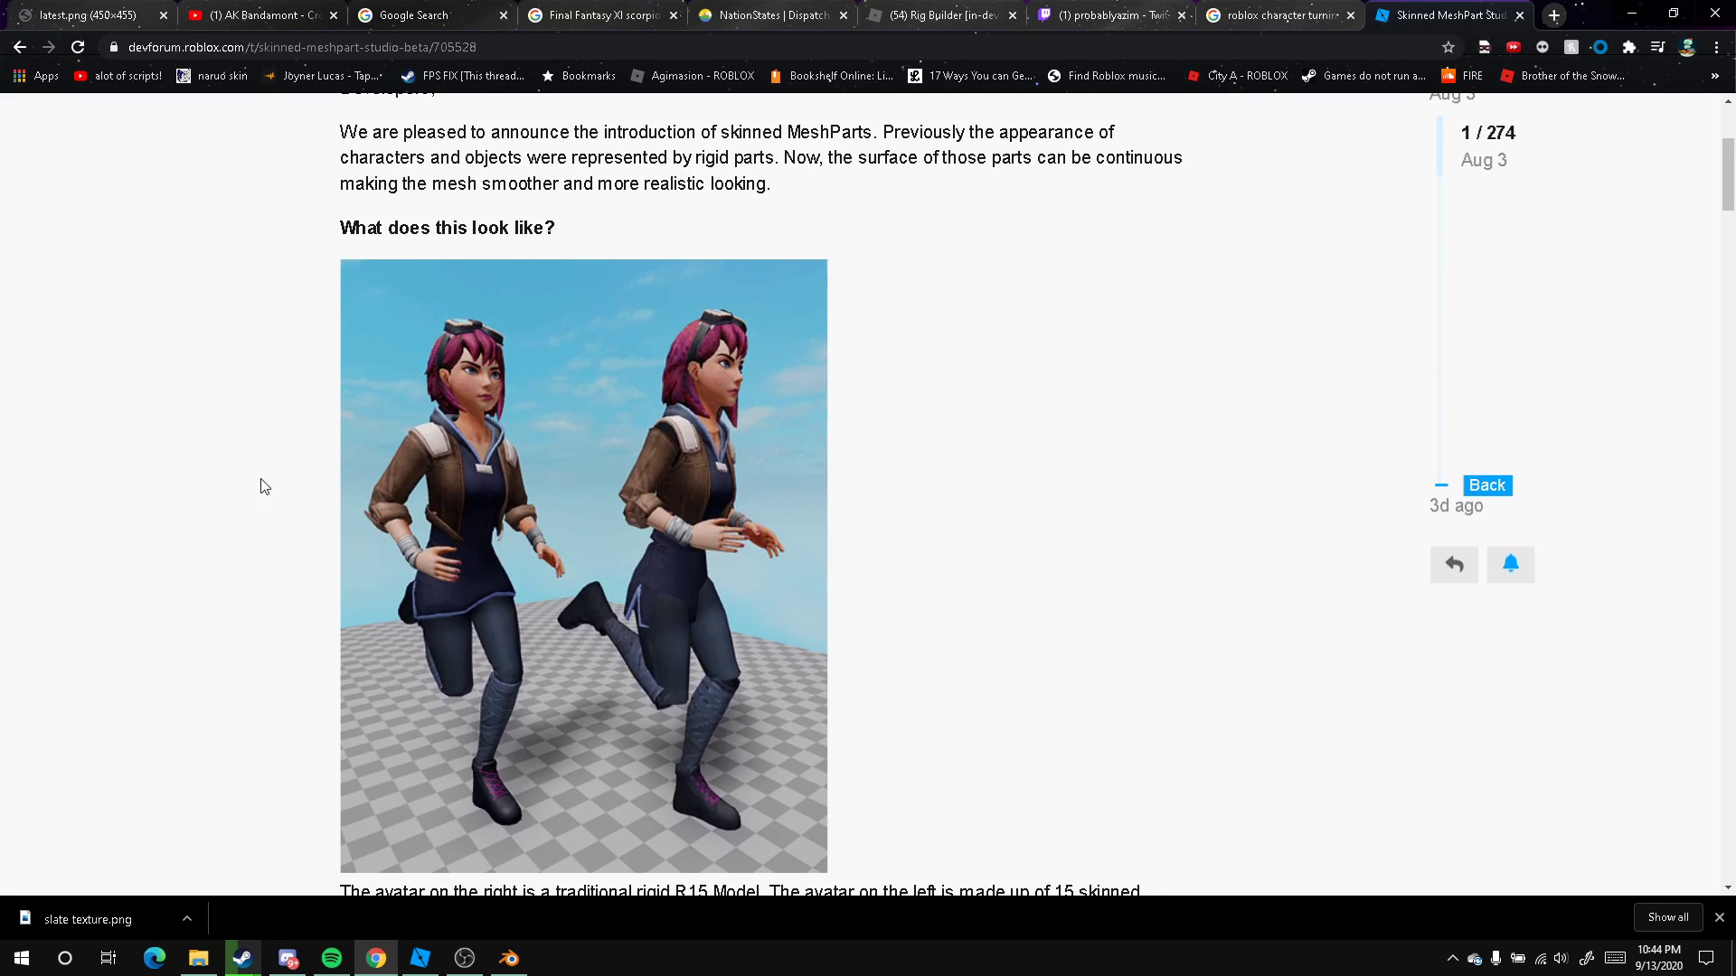
Enlarge the avatar comparison image, close it, and look over the post's getting-started section
{"action": "left_click", "coordinate": [463, 553]}
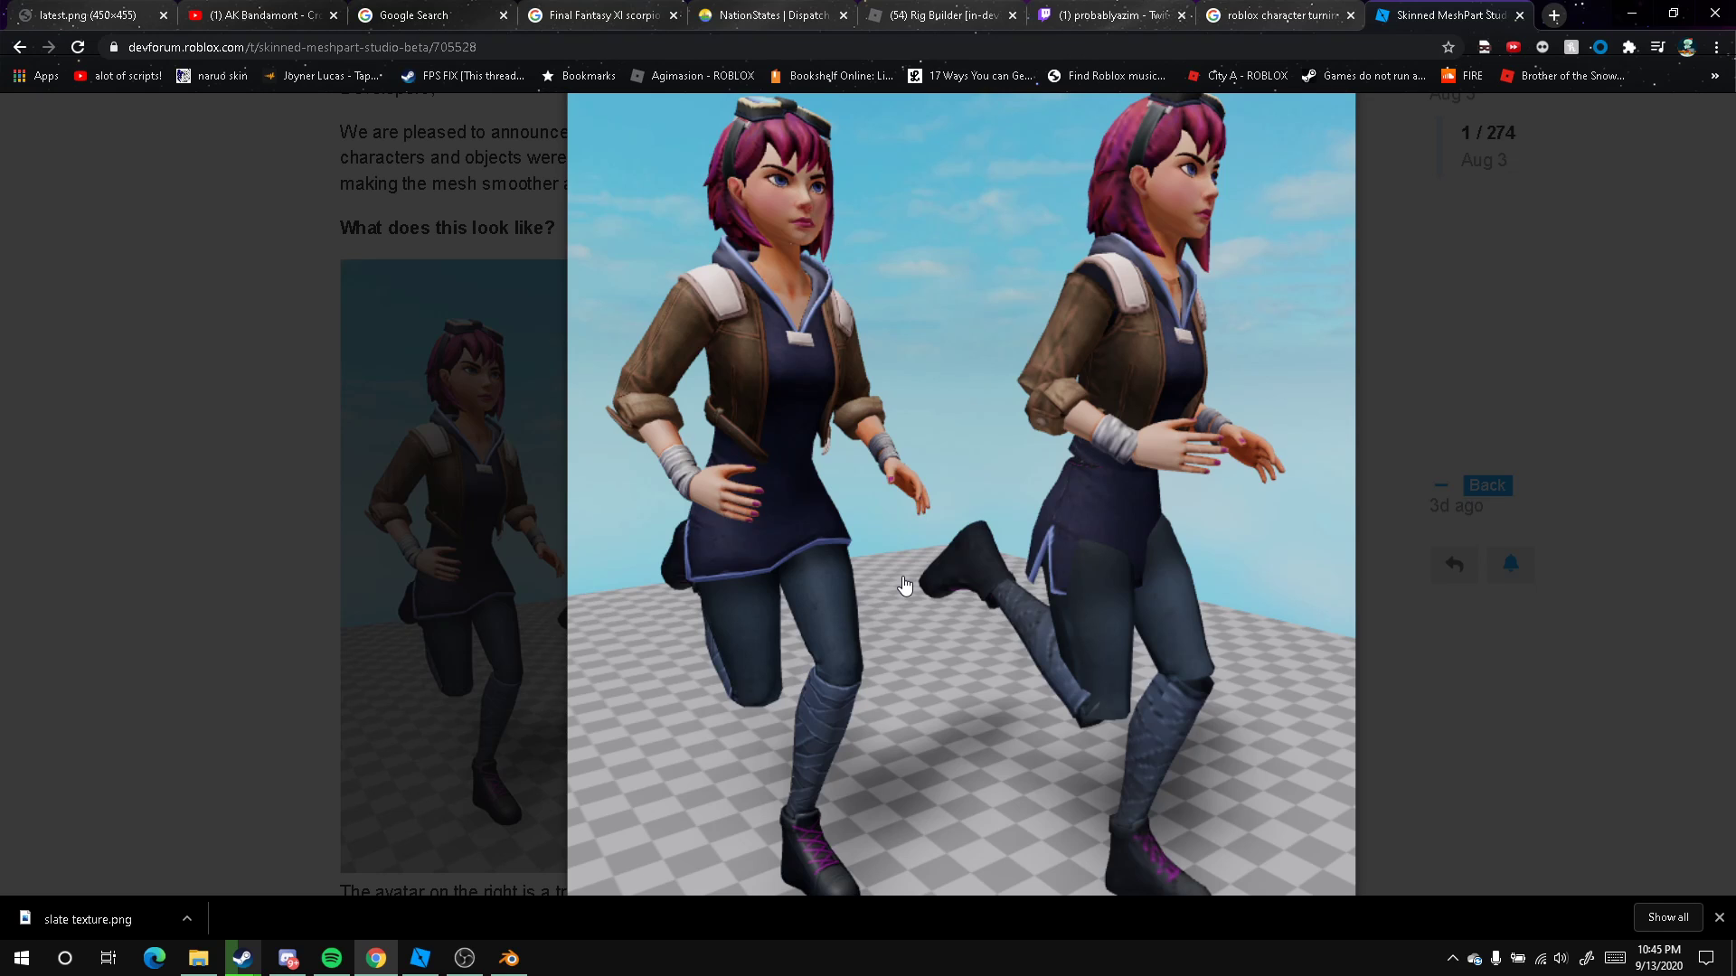
{"action": "left_click", "coordinate": [304, 511]}
{"action": "scroll", "coordinate": [318, 562], "scroll_direction": "down", "scroll_amount": 7}
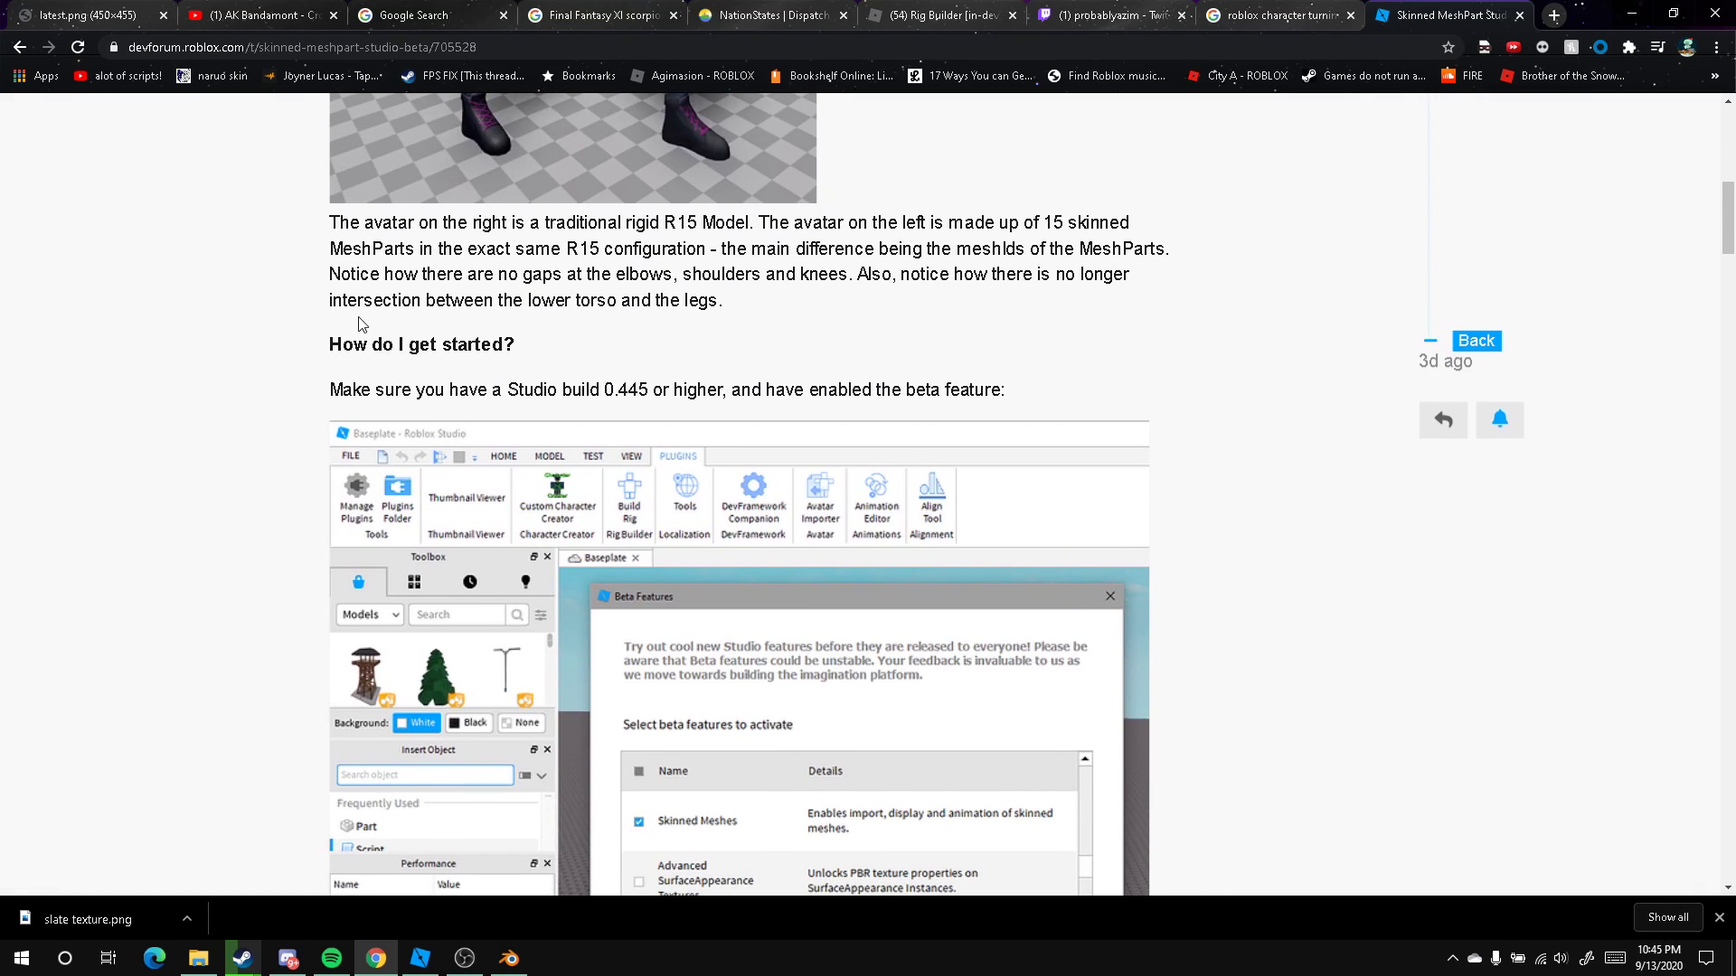
{"action": "scroll", "coordinate": [214, 496], "scroll_direction": "up", "scroll_amount": 8}
{"action": "scroll", "coordinate": [214, 496], "scroll_direction": "up", "scroll_amount": 2}
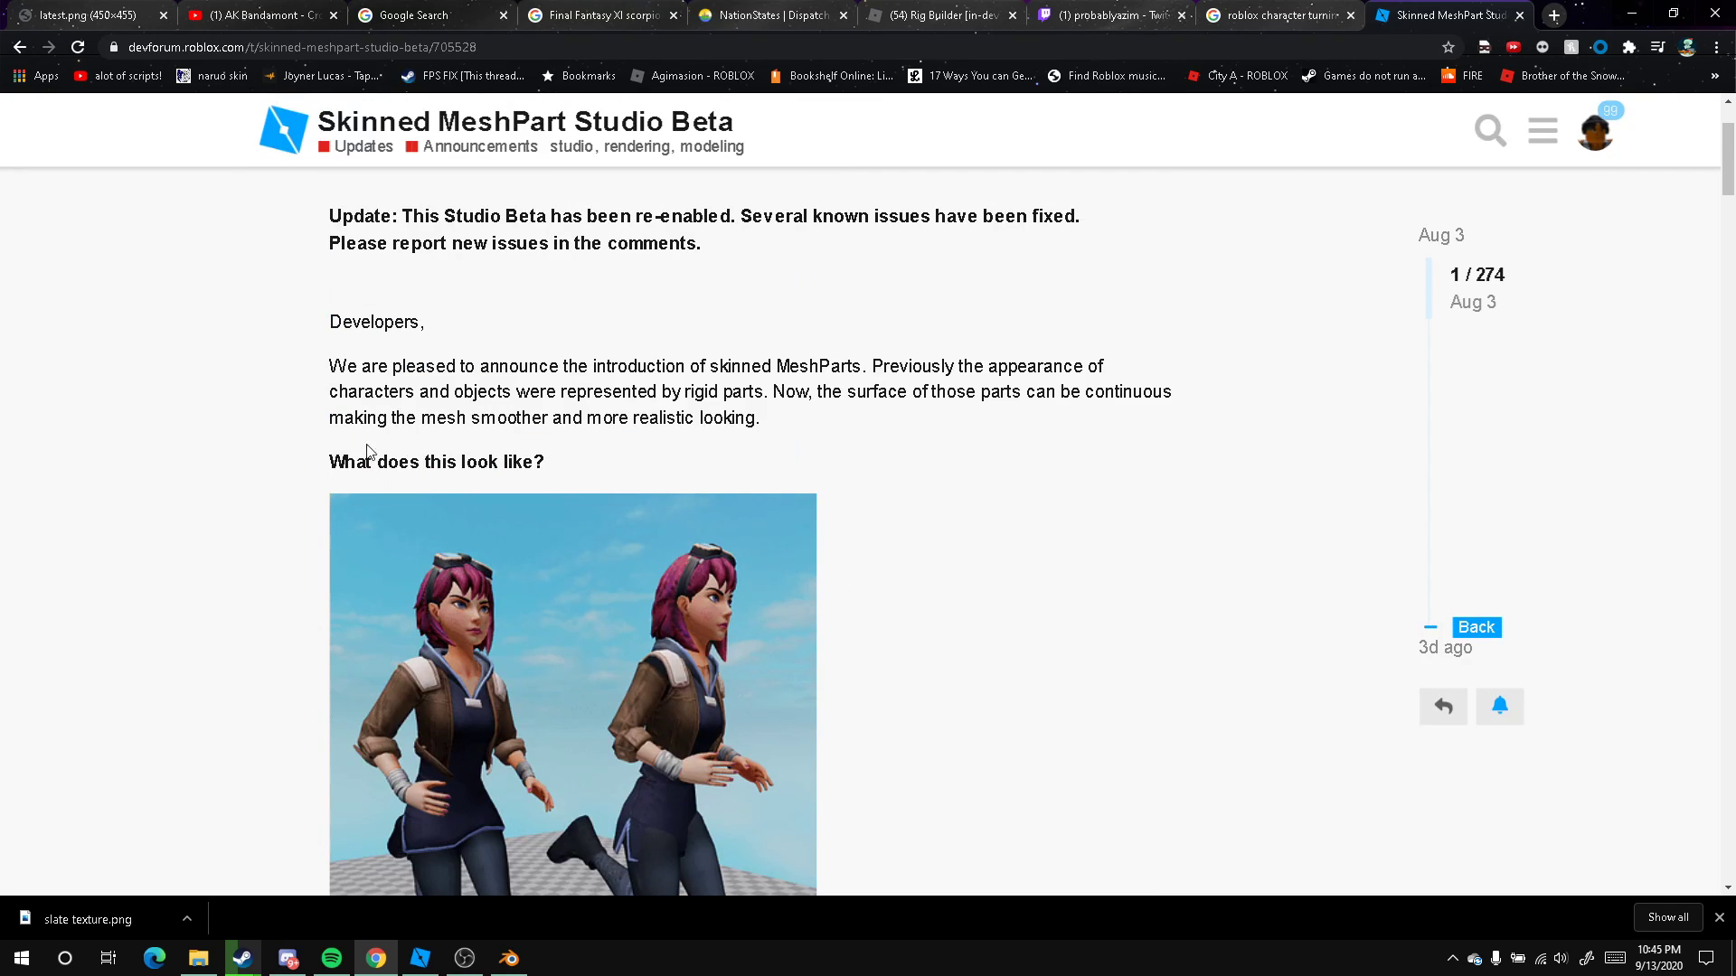
Switch to Roblox Studio and examine the whale model in the OPM ARENA place
{"action": "left_click", "coordinate": [418, 960]}
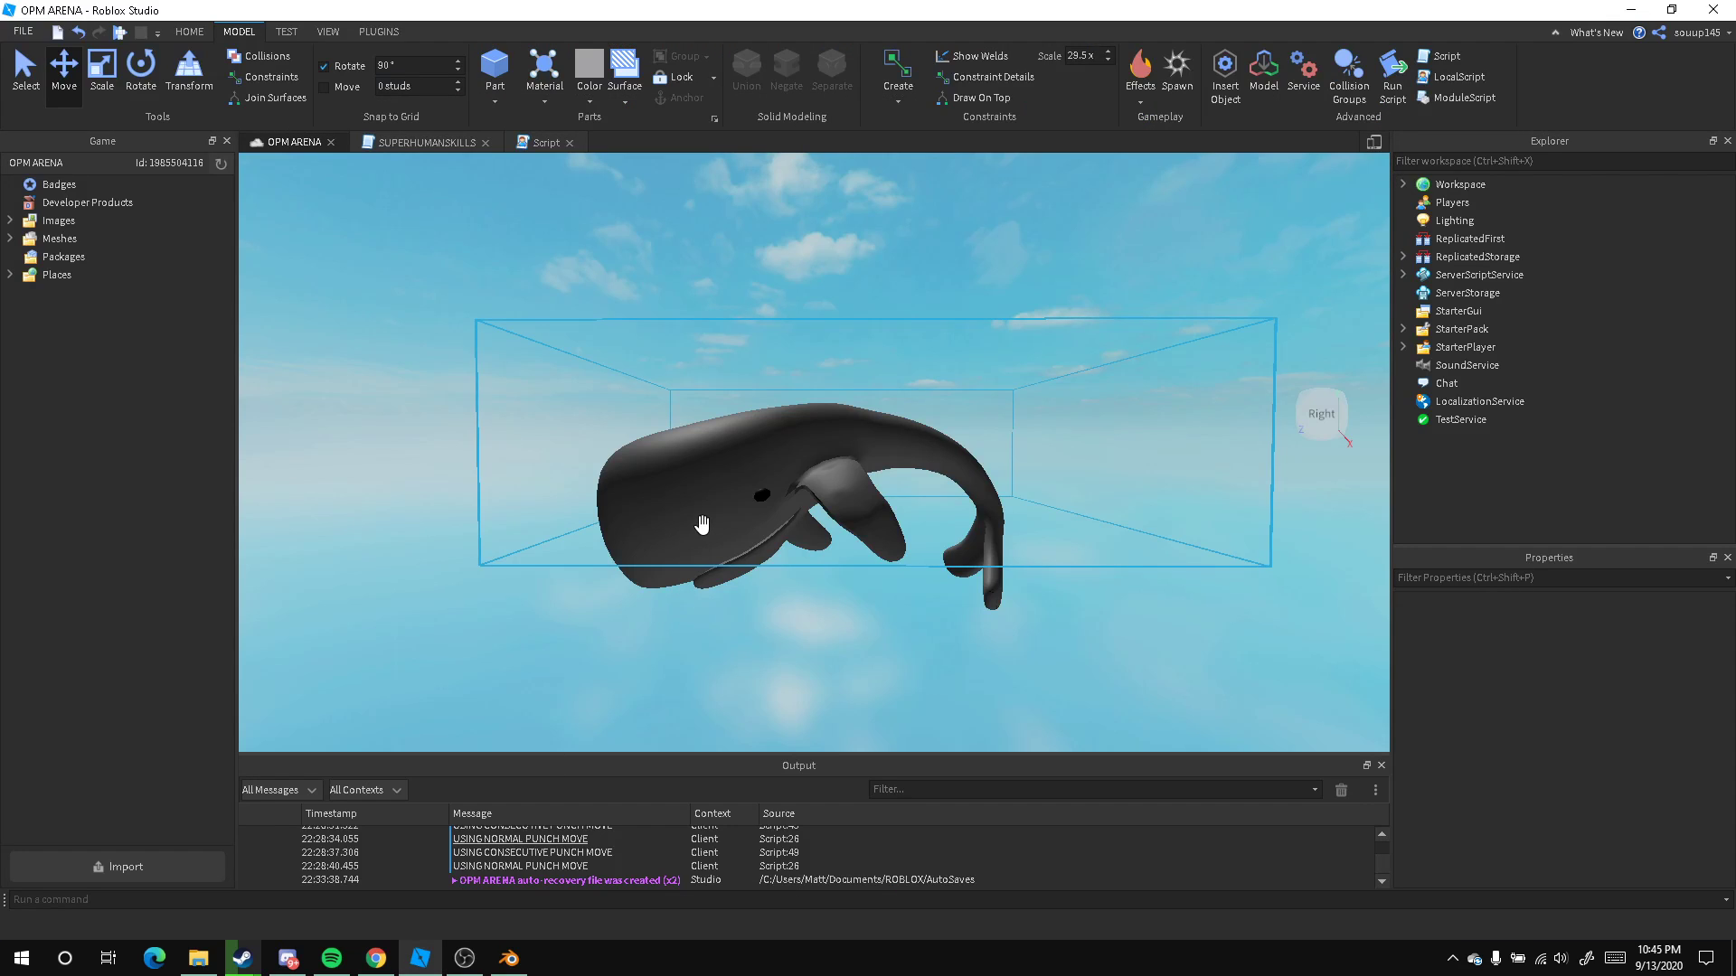
{"action": "scroll", "coordinate": [702, 526], "scroll_direction": "up", "scroll_amount": 4}
{"action": "right_click_drag", "start_coordinate": [703, 527], "coordinate": [707, 489]}
{"action": "scroll", "coordinate": [701, 526], "scroll_direction": "down", "scroll_amount": 3}
{"action": "scroll", "coordinate": [706, 489], "scroll_direction": "up", "scroll_amount": 2}
{"action": "scroll", "coordinate": [706, 489], "scroll_direction": "down", "scroll_amount": 2}
Open the Animation Editor and load the whale rig with its WHALE TESTING animation
{"action": "left_click", "coordinate": [593, 342]}
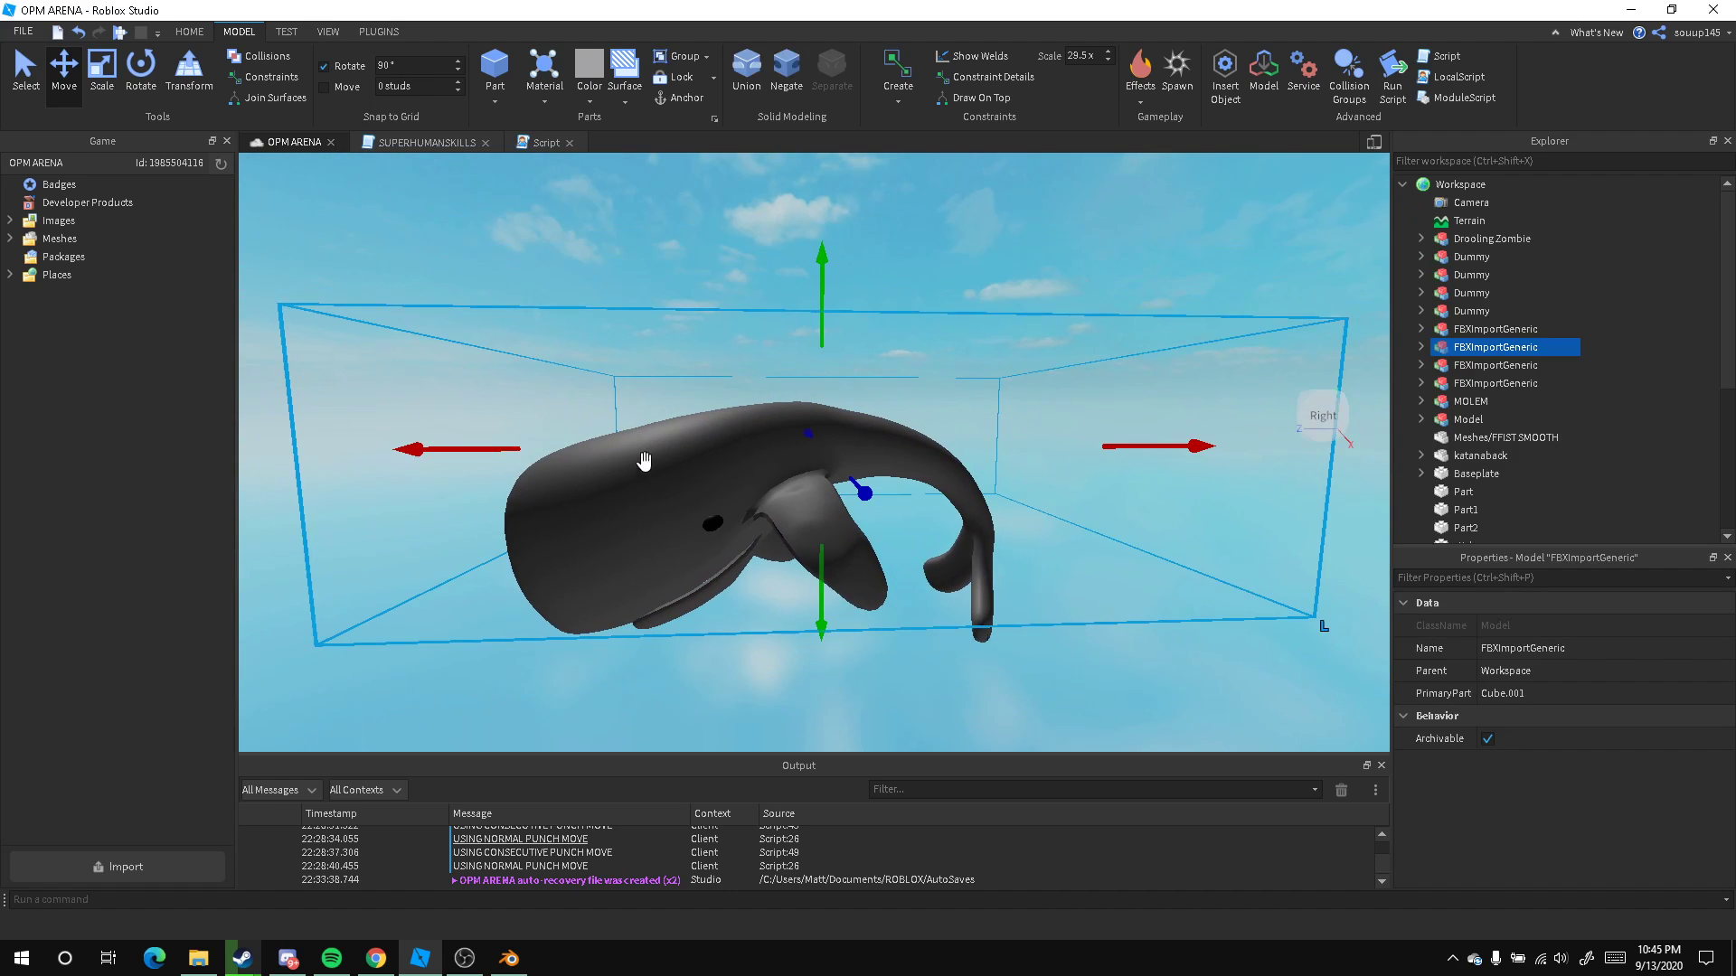
{"action": "left_click", "coordinate": [377, 32]}
{"action": "scroll", "coordinate": [562, 372], "scroll_direction": "up", "scroll_amount": 5}
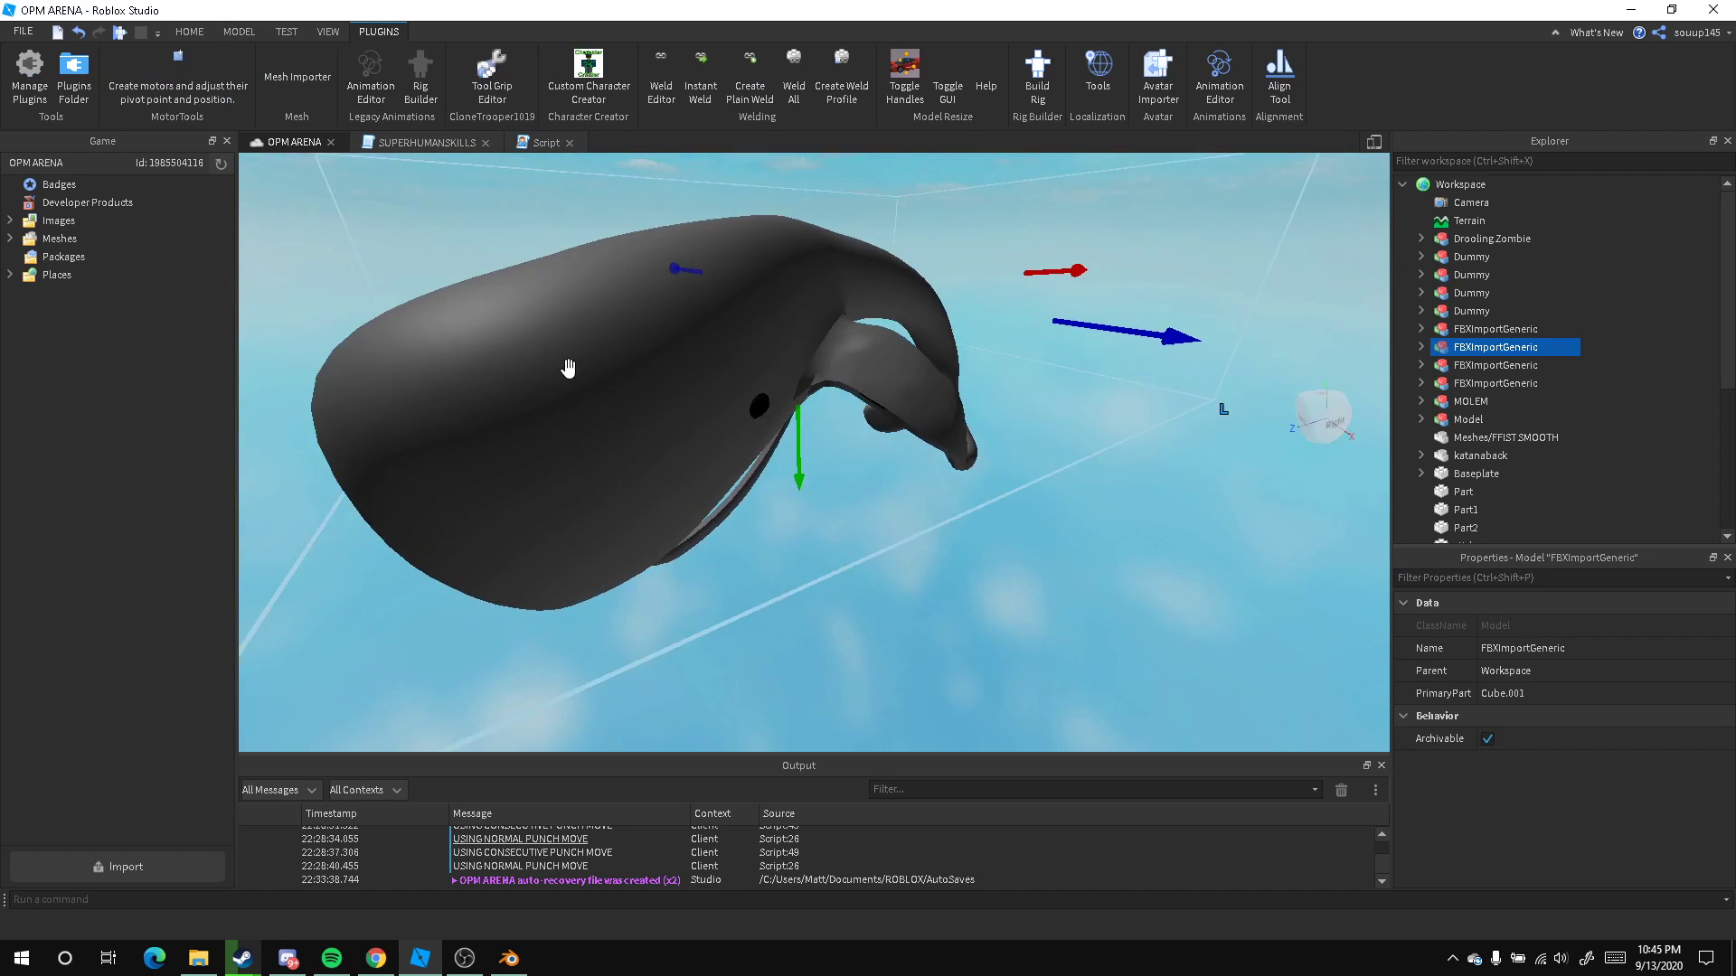
{"action": "right_click_drag", "start_coordinate": [567, 367], "coordinate": [507, 127]}
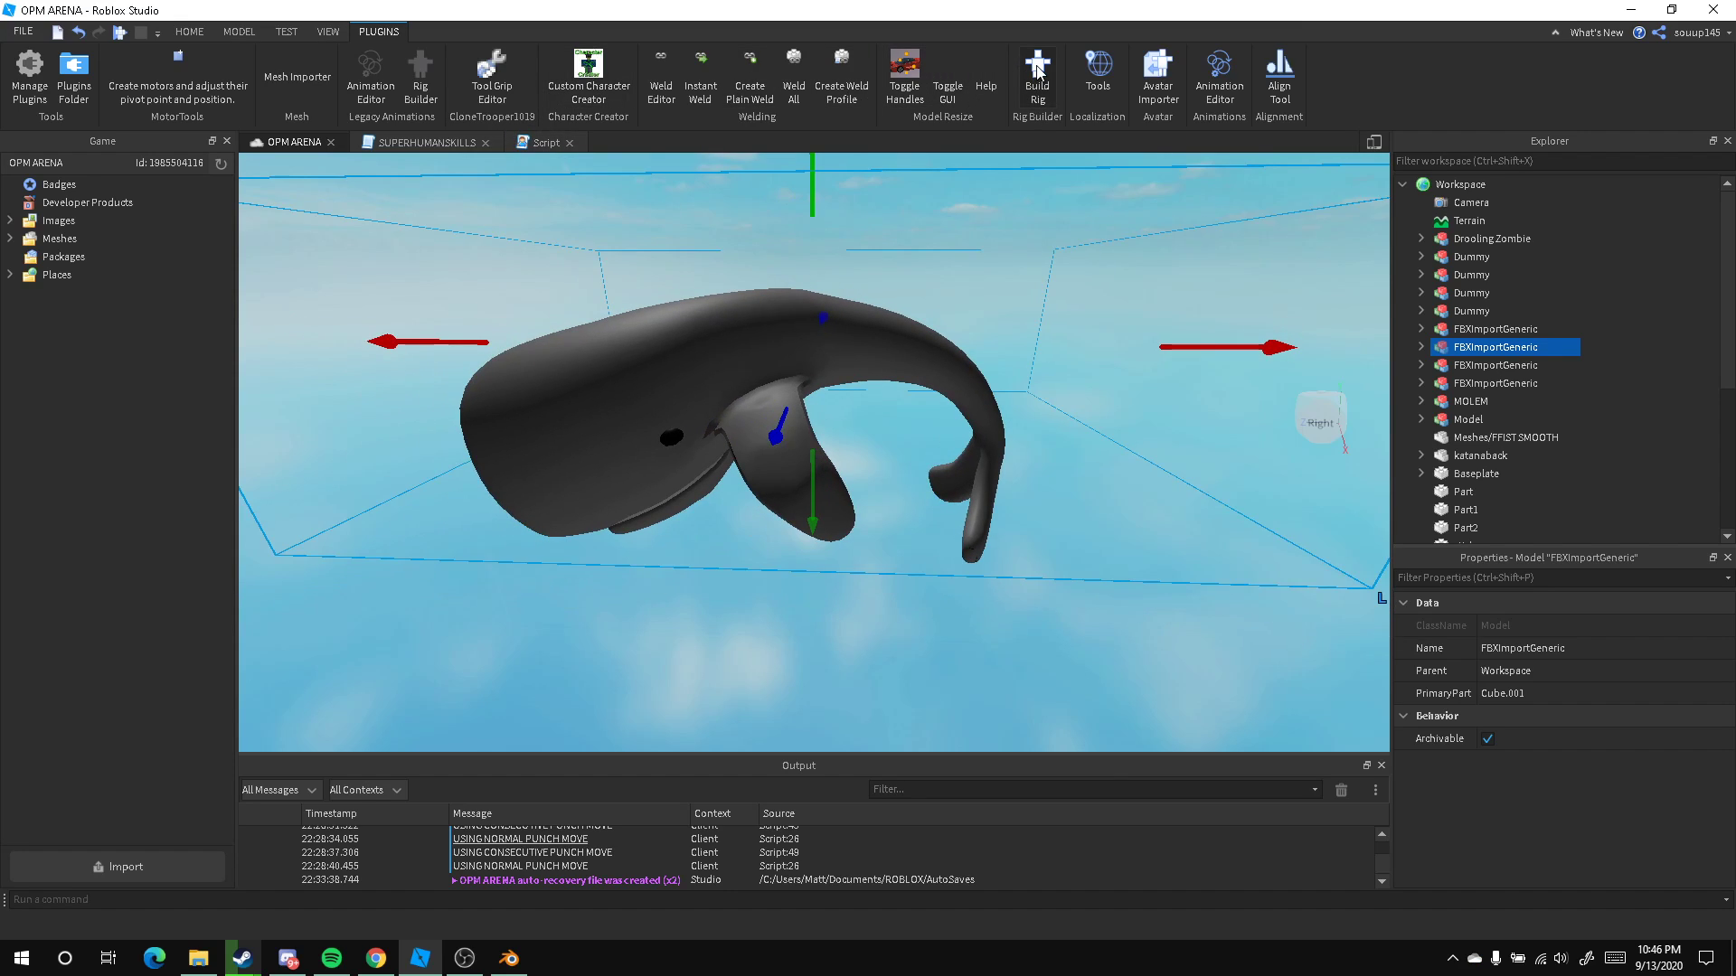
{"action": "left_click", "coordinate": [1220, 77]}
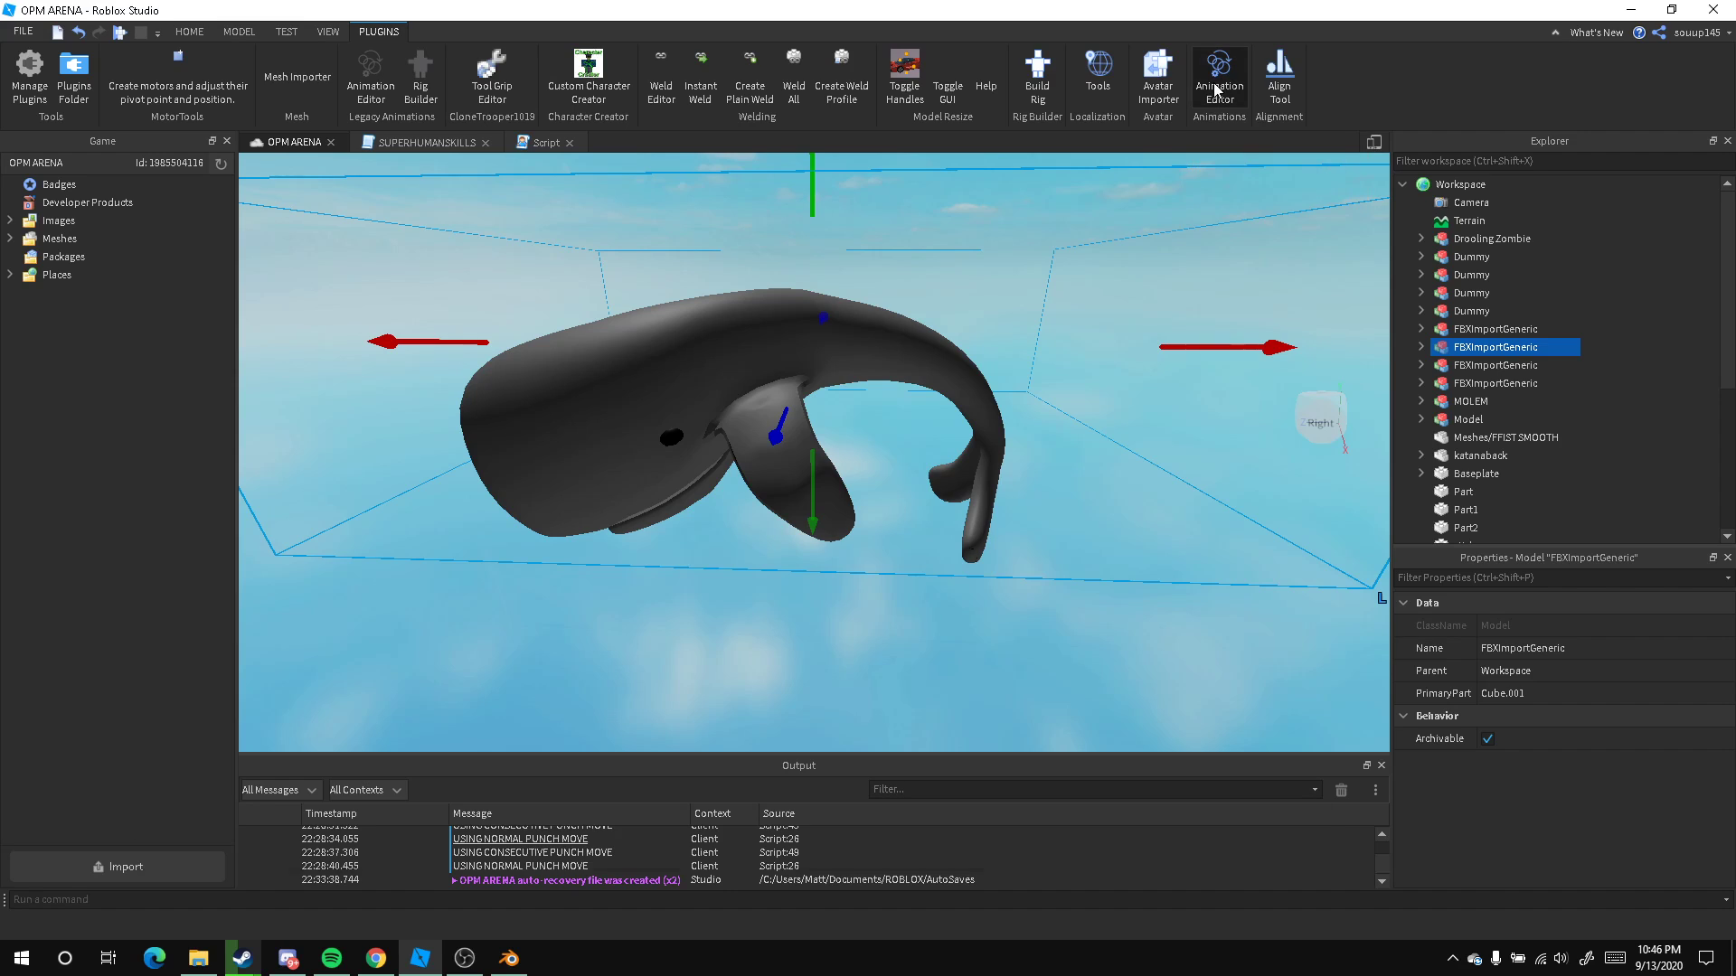
{"action": "left_click", "coordinate": [850, 434]}
{"action": "scroll", "coordinate": [862, 479], "scroll_direction": "up", "scroll_amount": 10}
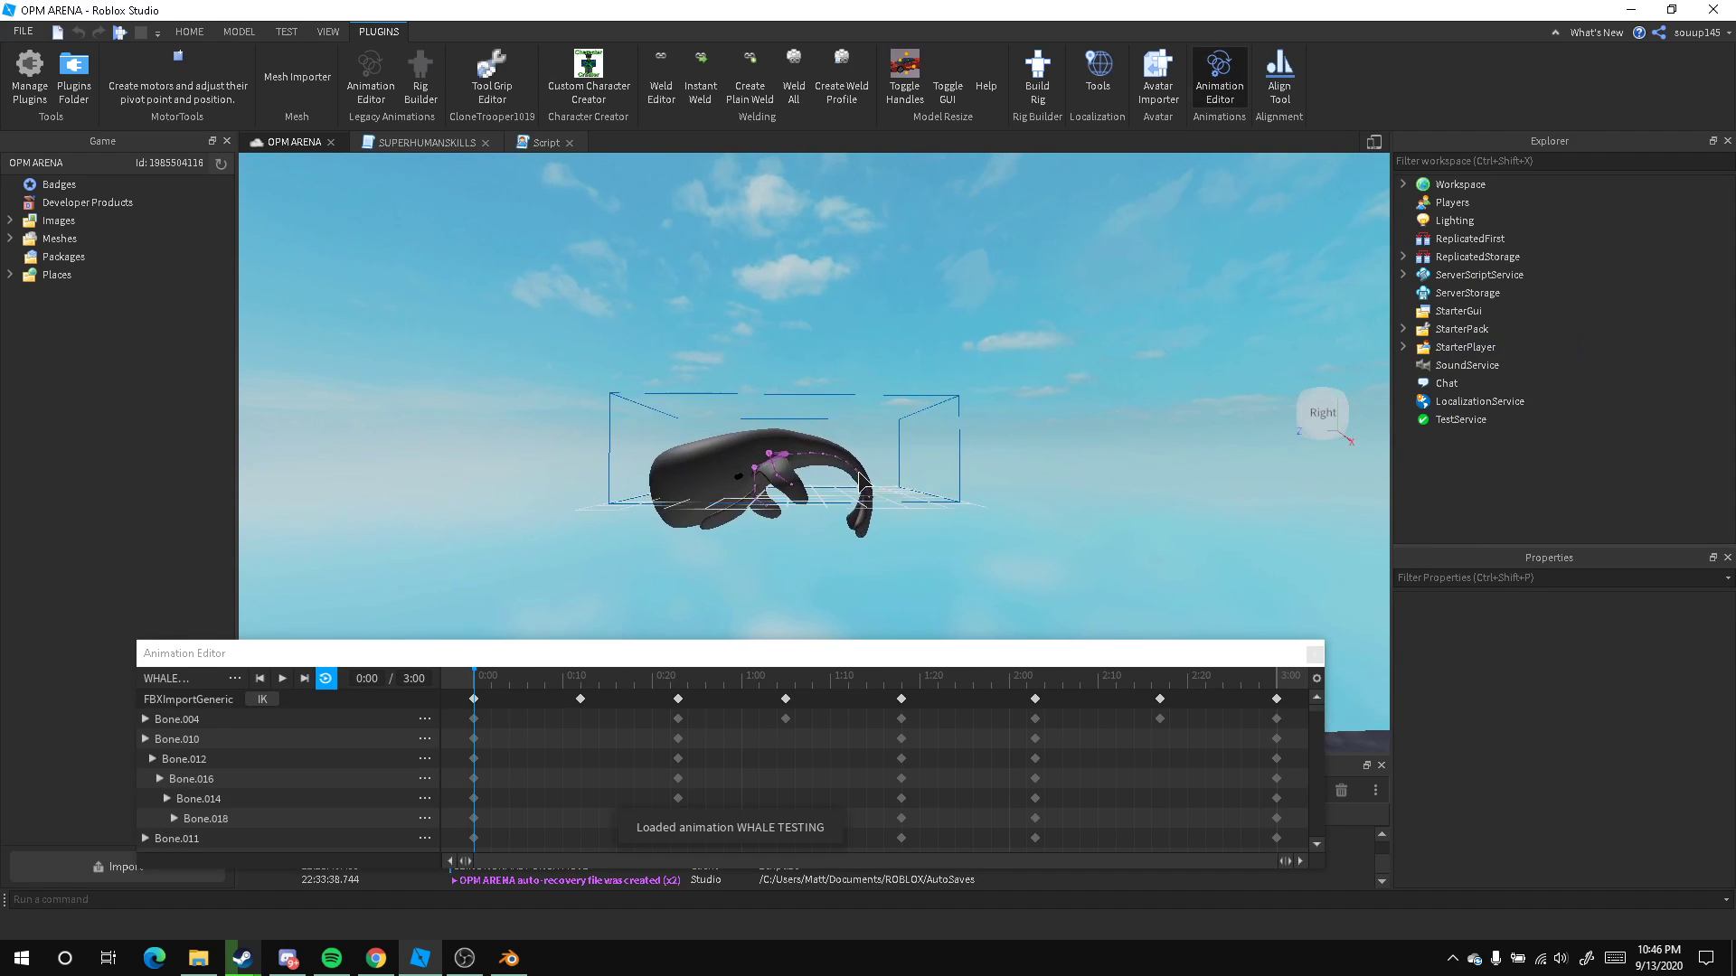
{"action": "right_click_drag", "start_coordinate": [798, 428], "coordinate": [805, 452]}
{"action": "scroll", "coordinate": [793, 449], "scroll_direction": "down", "scroll_amount": 5}
{"action": "scroll", "coordinate": [793, 449], "scroll_direction": "up", "scroll_amount": 2}
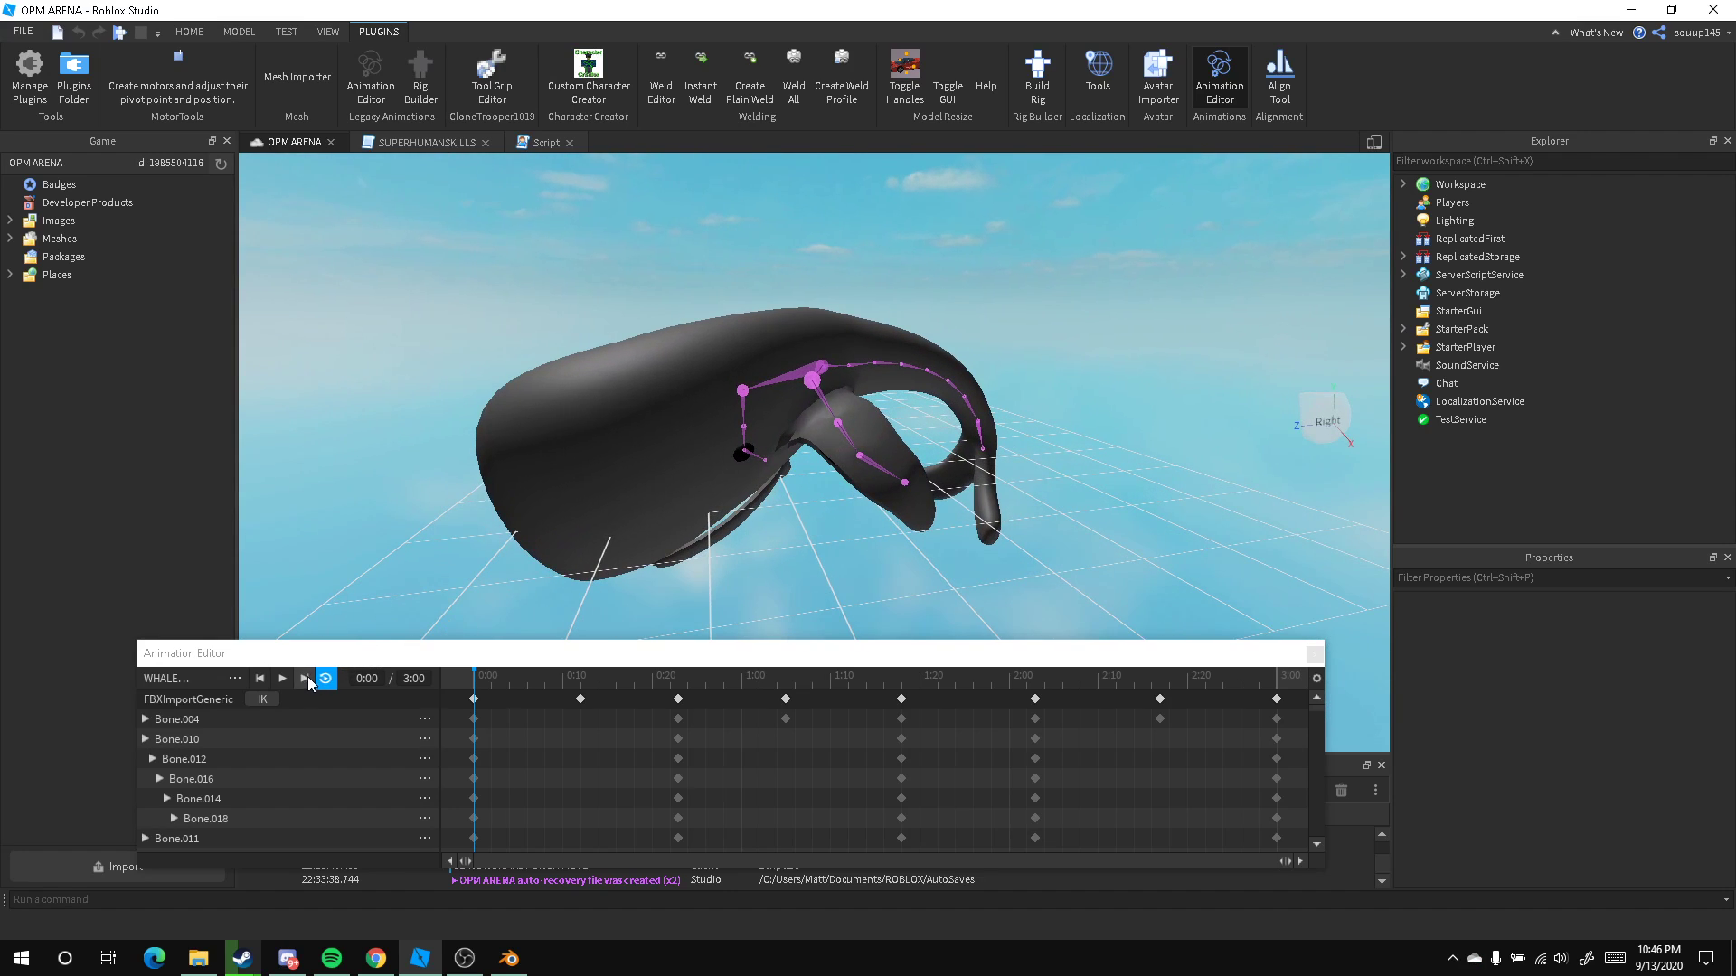
Play the whale animation, watch how the mesh bends with its bones, and stop the playback
{"action": "scroll", "coordinate": [311, 741], "scroll_direction": "down", "scroll_amount": 3}
{"action": "scroll", "coordinate": [297, 767], "scroll_direction": "up", "scroll_amount": 3}
{"action": "key", "text": "w"}
{"action": "key", "text": "d"}
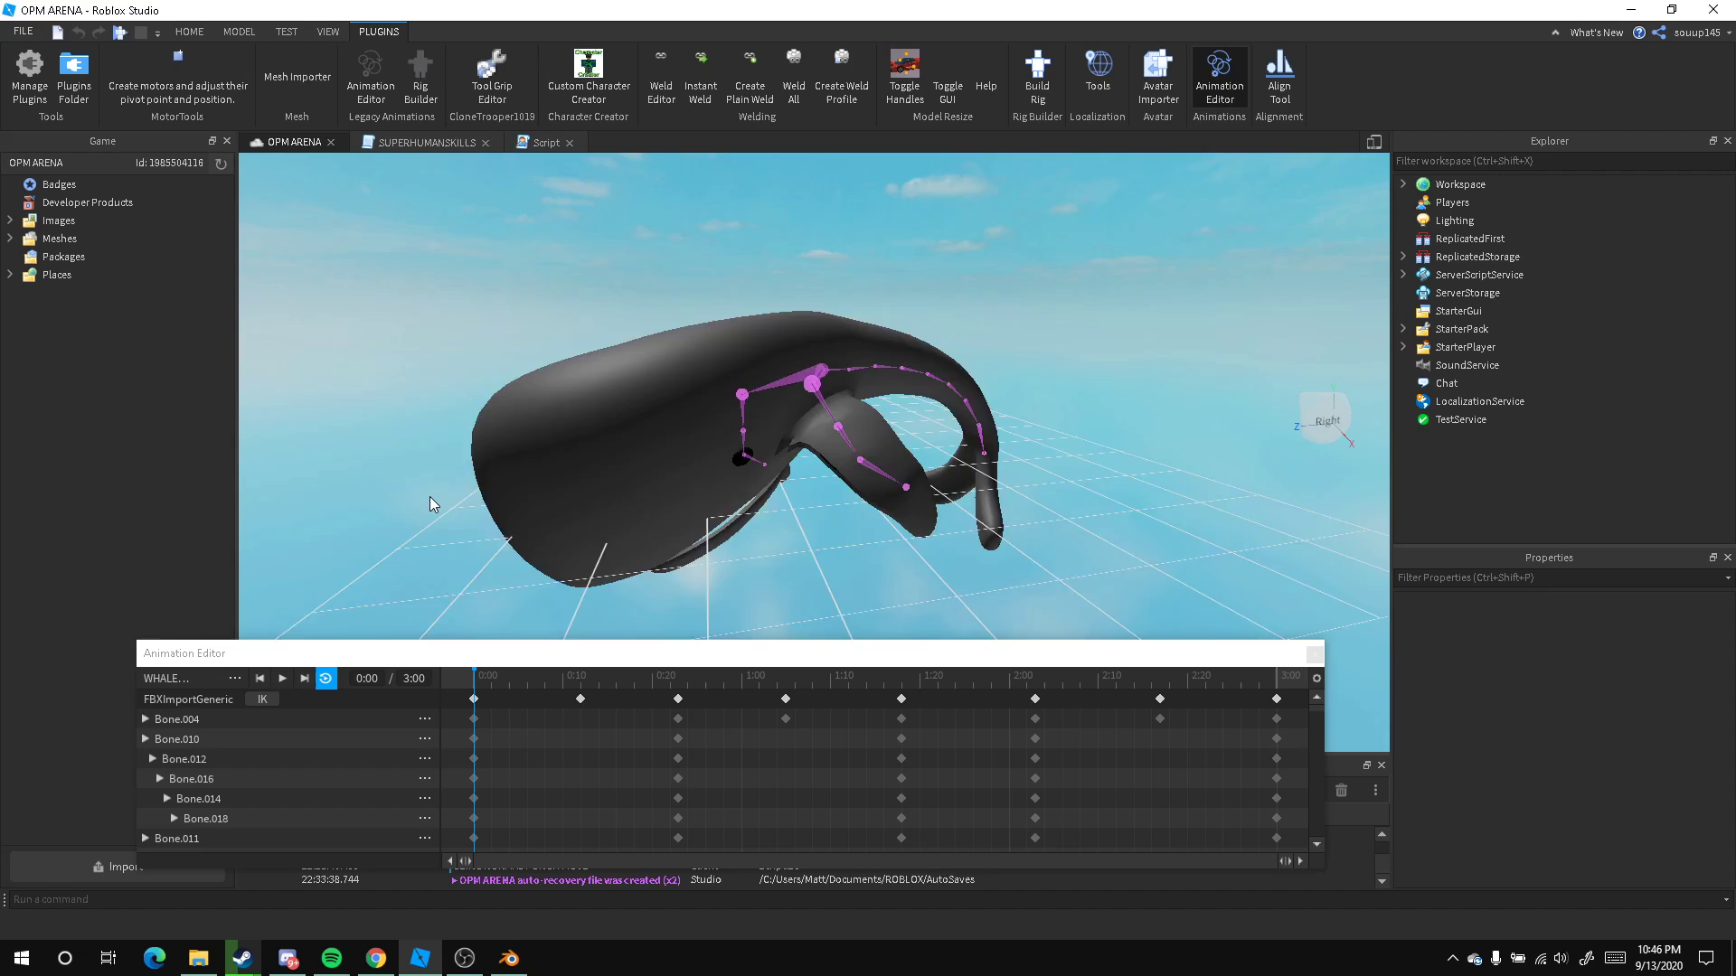
{"action": "right_click_drag", "start_coordinate": [430, 500], "coordinate": [321, 652]}
{"action": "left_click", "coordinate": [282, 678]}
{"action": "right_click_drag", "start_coordinate": [541, 475], "coordinate": [541, 479]}
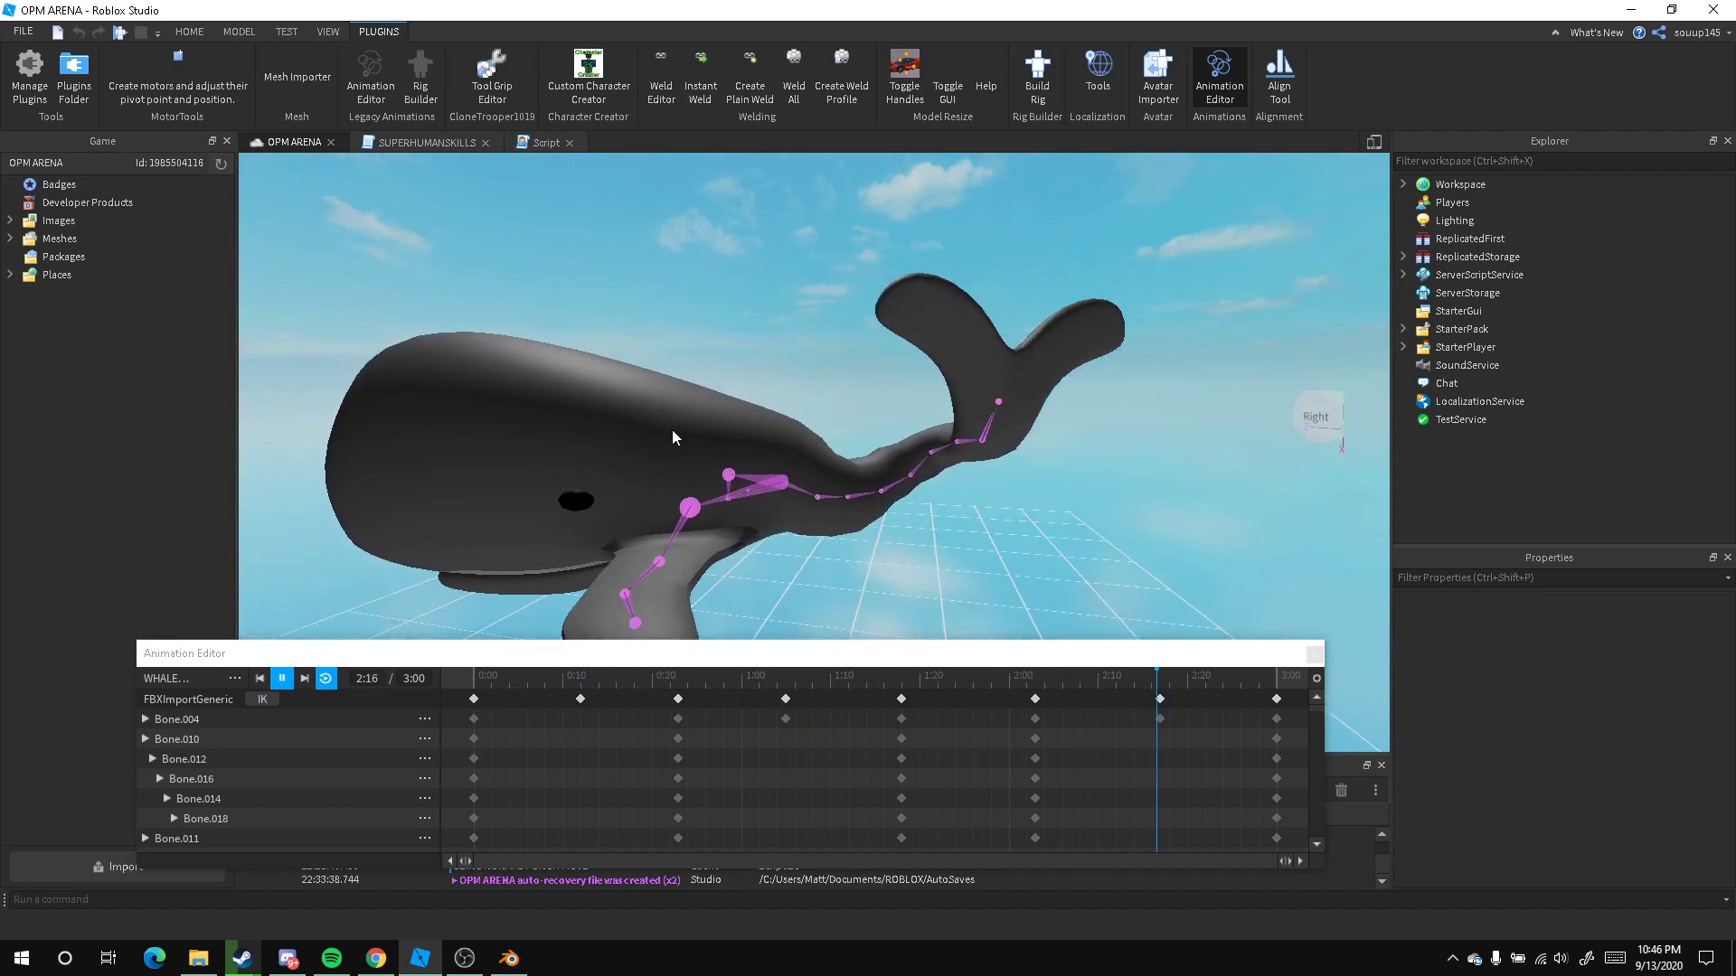
{"action": "right_click_drag", "start_coordinate": [670, 430], "coordinate": [671, 432]}
{"action": "right_click_drag", "start_coordinate": [817, 453], "coordinate": [735, 591]}
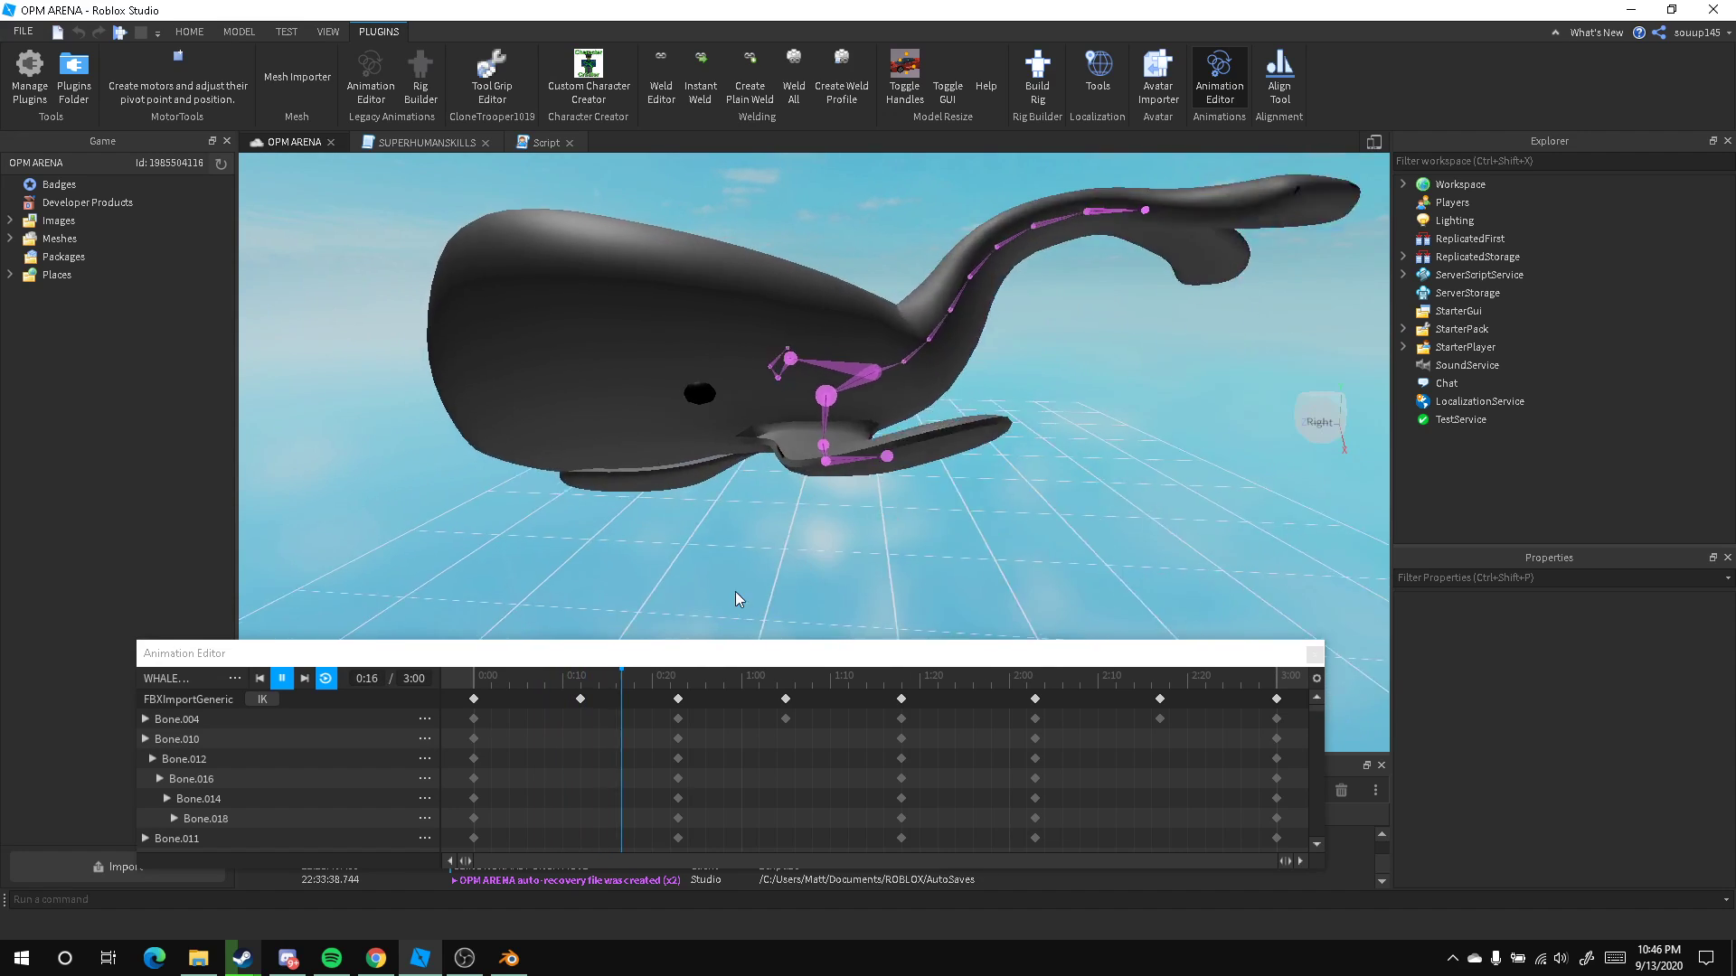
{"action": "left_click", "coordinate": [283, 685]}
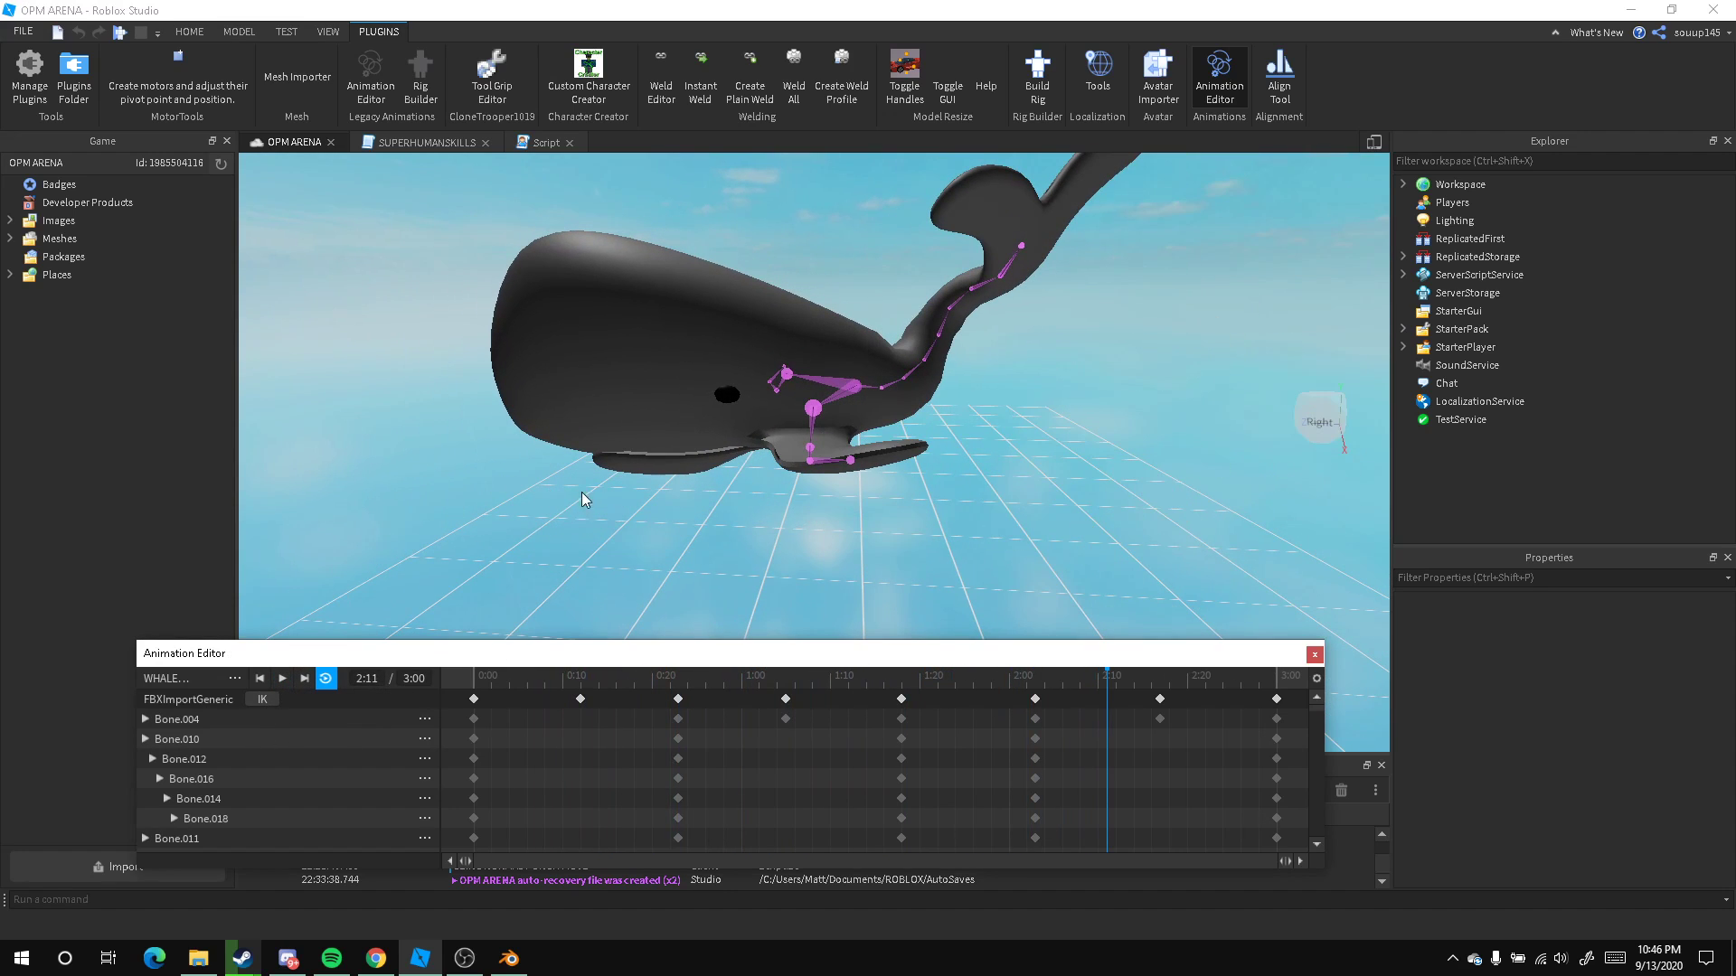
Examine the whale's fin and tail bones up close, and close the Animation Editor
{"action": "scroll", "coordinate": [585, 487], "scroll_direction": "up", "scroll_amount": 10}
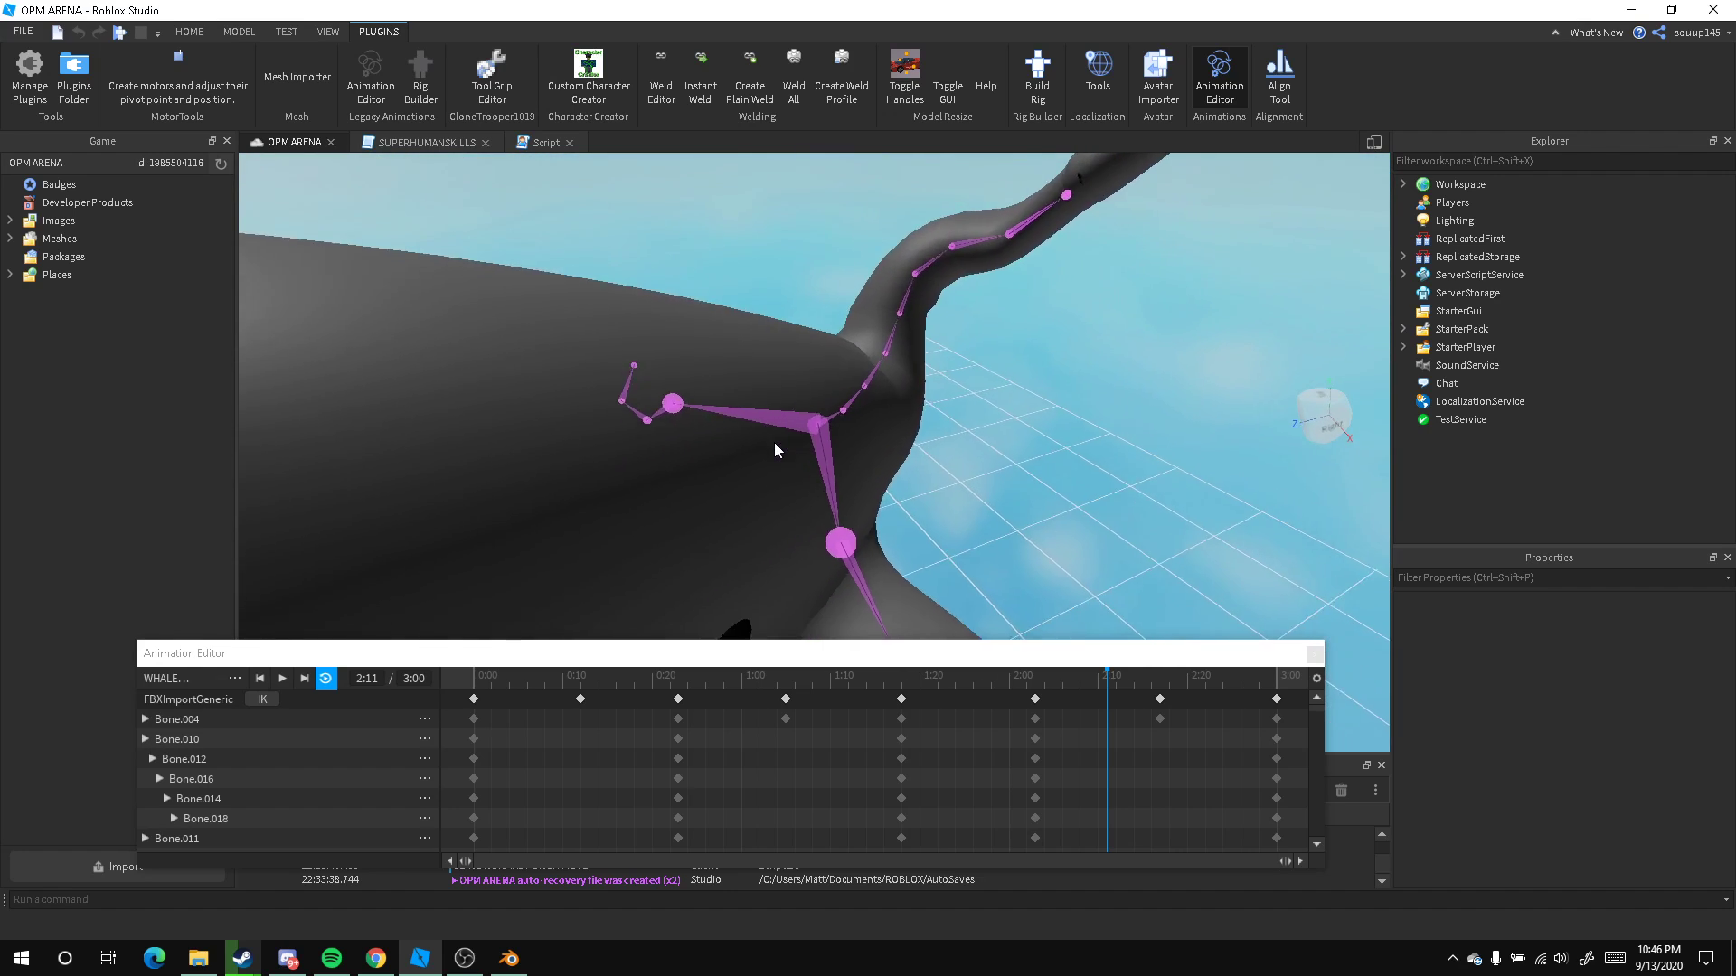
{"action": "scroll", "coordinate": [783, 443], "scroll_direction": "down", "scroll_amount": 5}
{"action": "right_click_drag", "start_coordinate": [783, 443], "coordinate": [783, 443]}
{"action": "scroll", "coordinate": [783, 443], "scroll_direction": "down", "scroll_amount": 2}
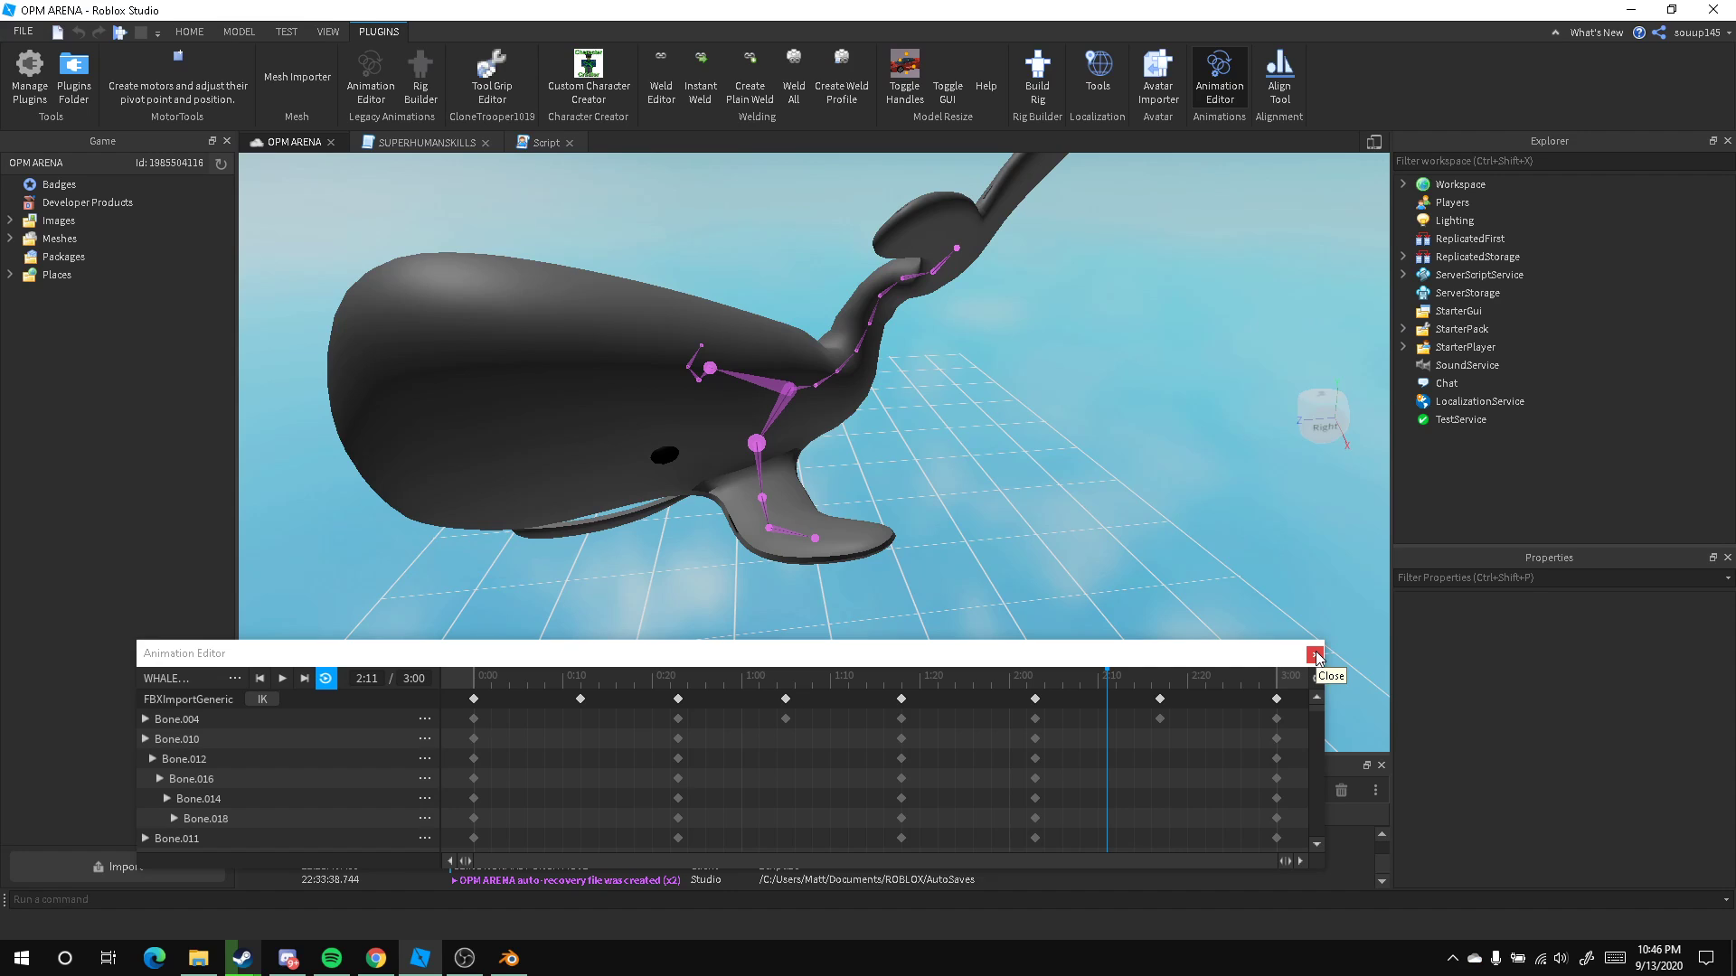
{"action": "left_click", "coordinate": [1318, 659]}
{"action": "right_click_drag", "start_coordinate": [841, 587], "coordinate": [842, 584]}
{"action": "right_click_drag", "start_coordinate": [465, 662], "coordinate": [469, 670]}
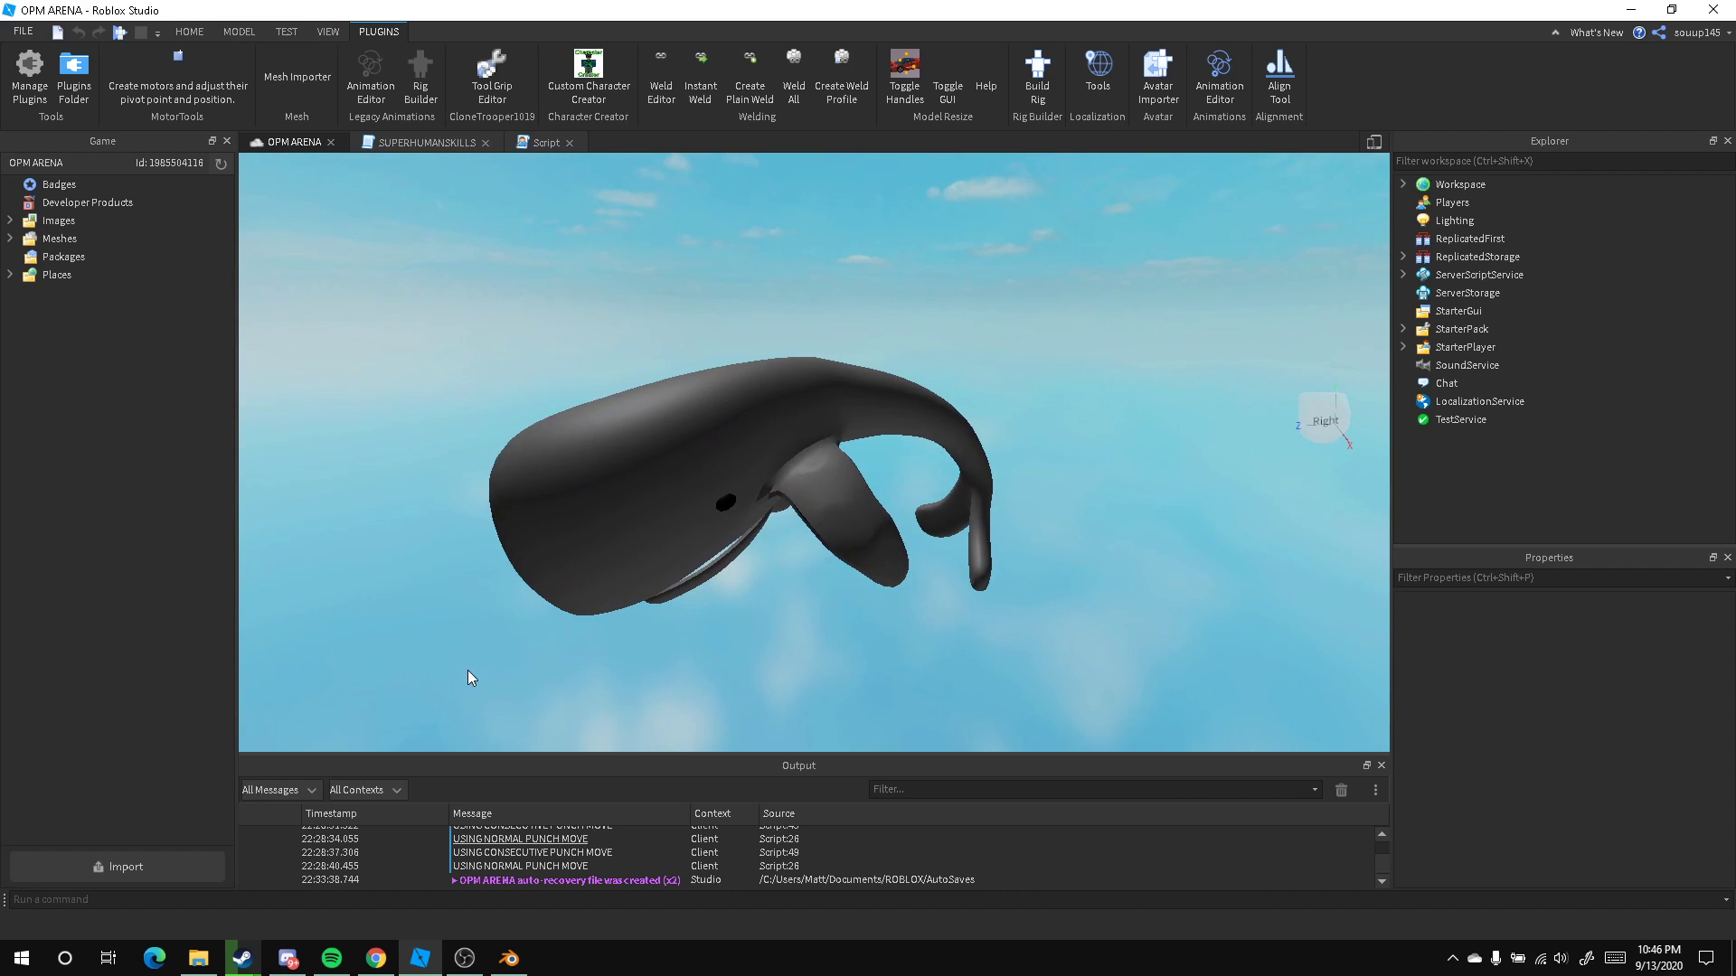
Switch to Blender and show the default cube in front orthographic view
{"action": "left_click", "coordinate": [509, 958]}
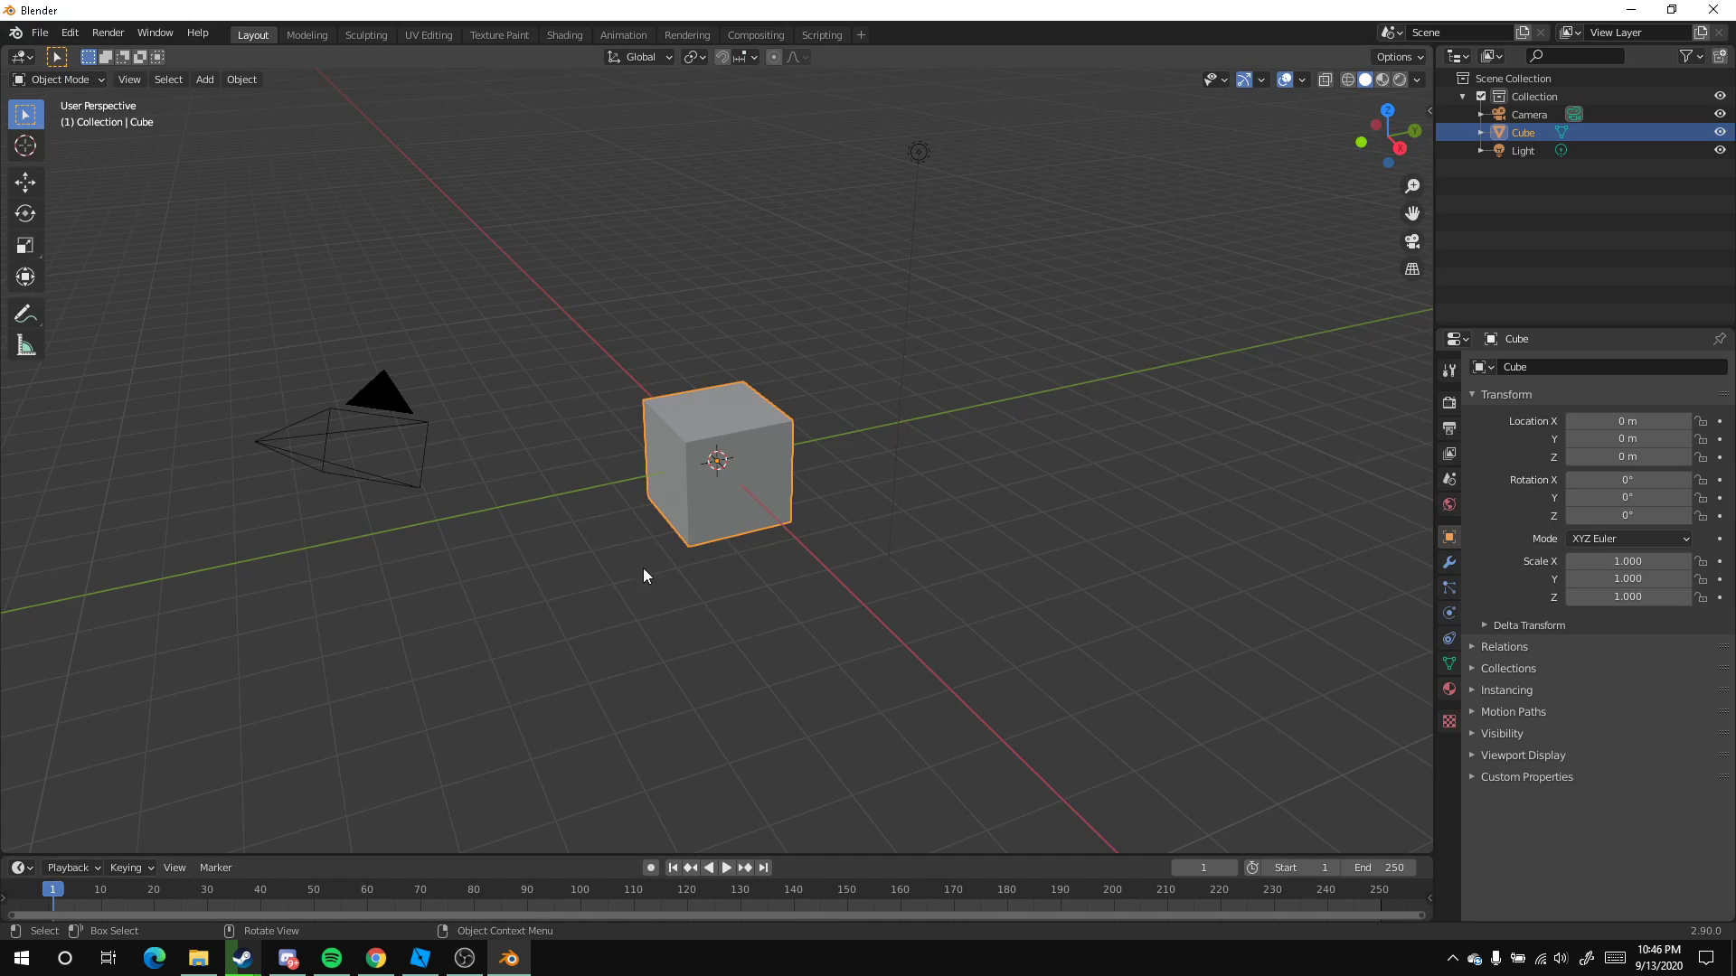
{"action": "key", "text": "KP_1"}
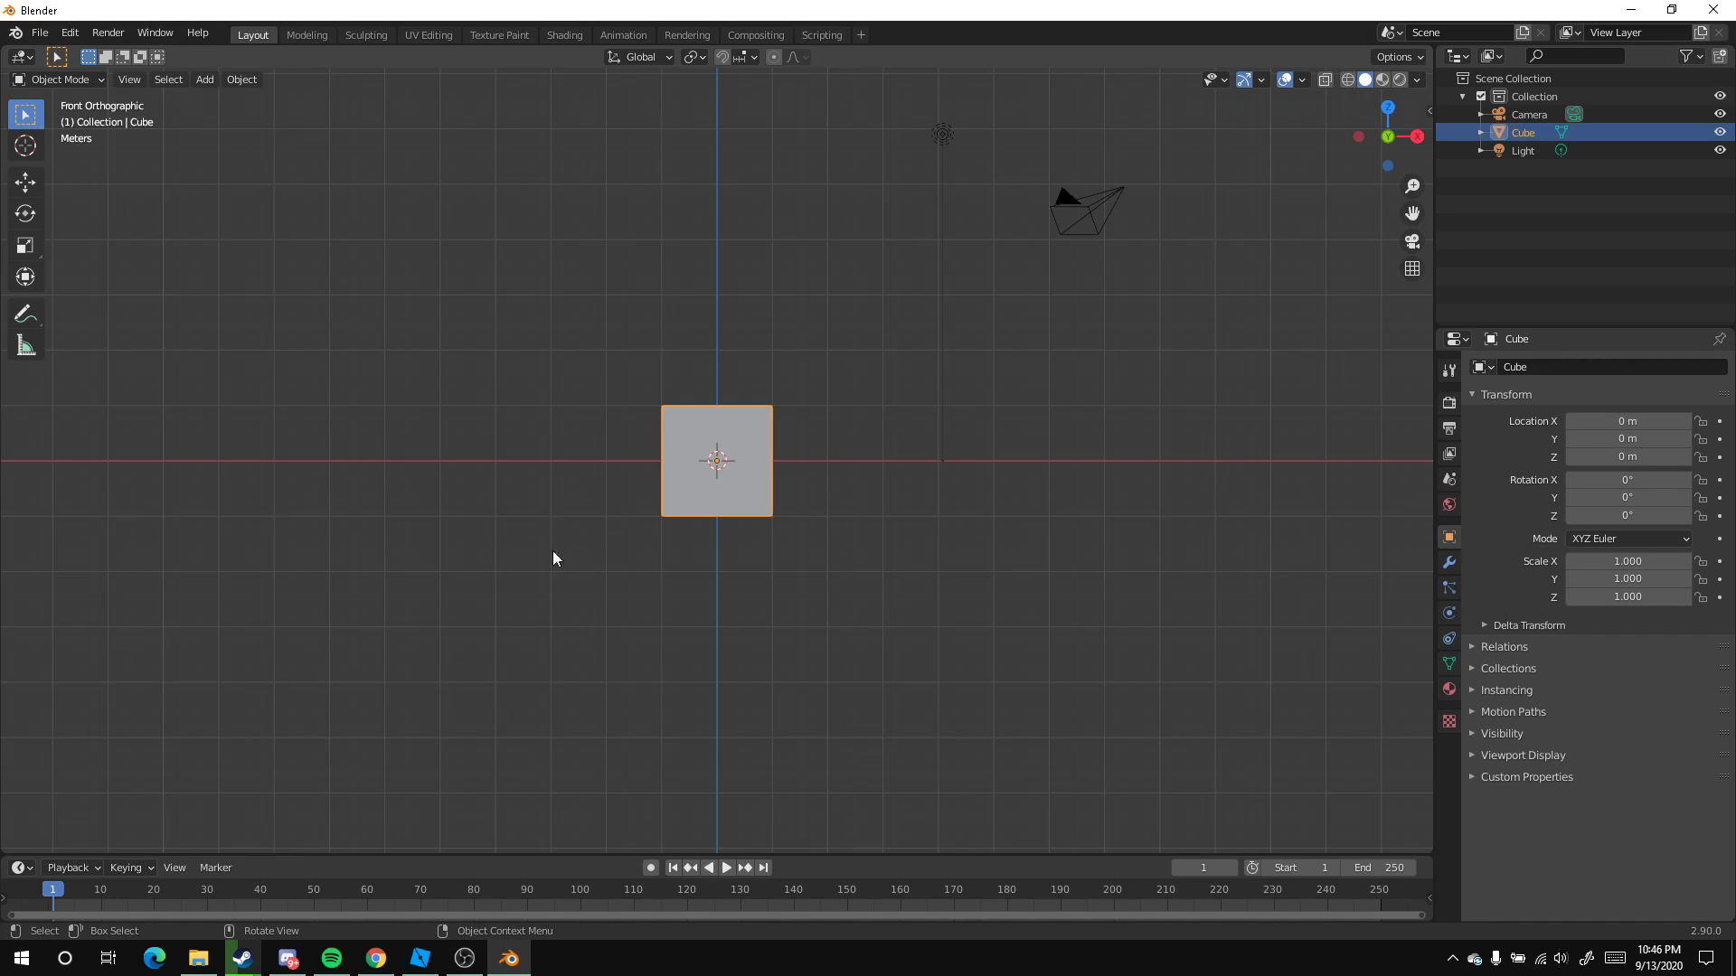
{"action": "left_click", "coordinate": [506, 421]}
{"action": "scroll", "coordinate": [520, 449], "scroll_direction": "down", "scroll_amount": 1}
{"action": "scroll", "coordinate": [521, 449], "scroll_direction": "up", "scroll_amount": 1}
{"action": "middle_click_drag", "start_coordinate": [521, 448], "coordinate": [560, 562], "text": "shift"}
{"action": "left_click", "coordinate": [815, 525]}
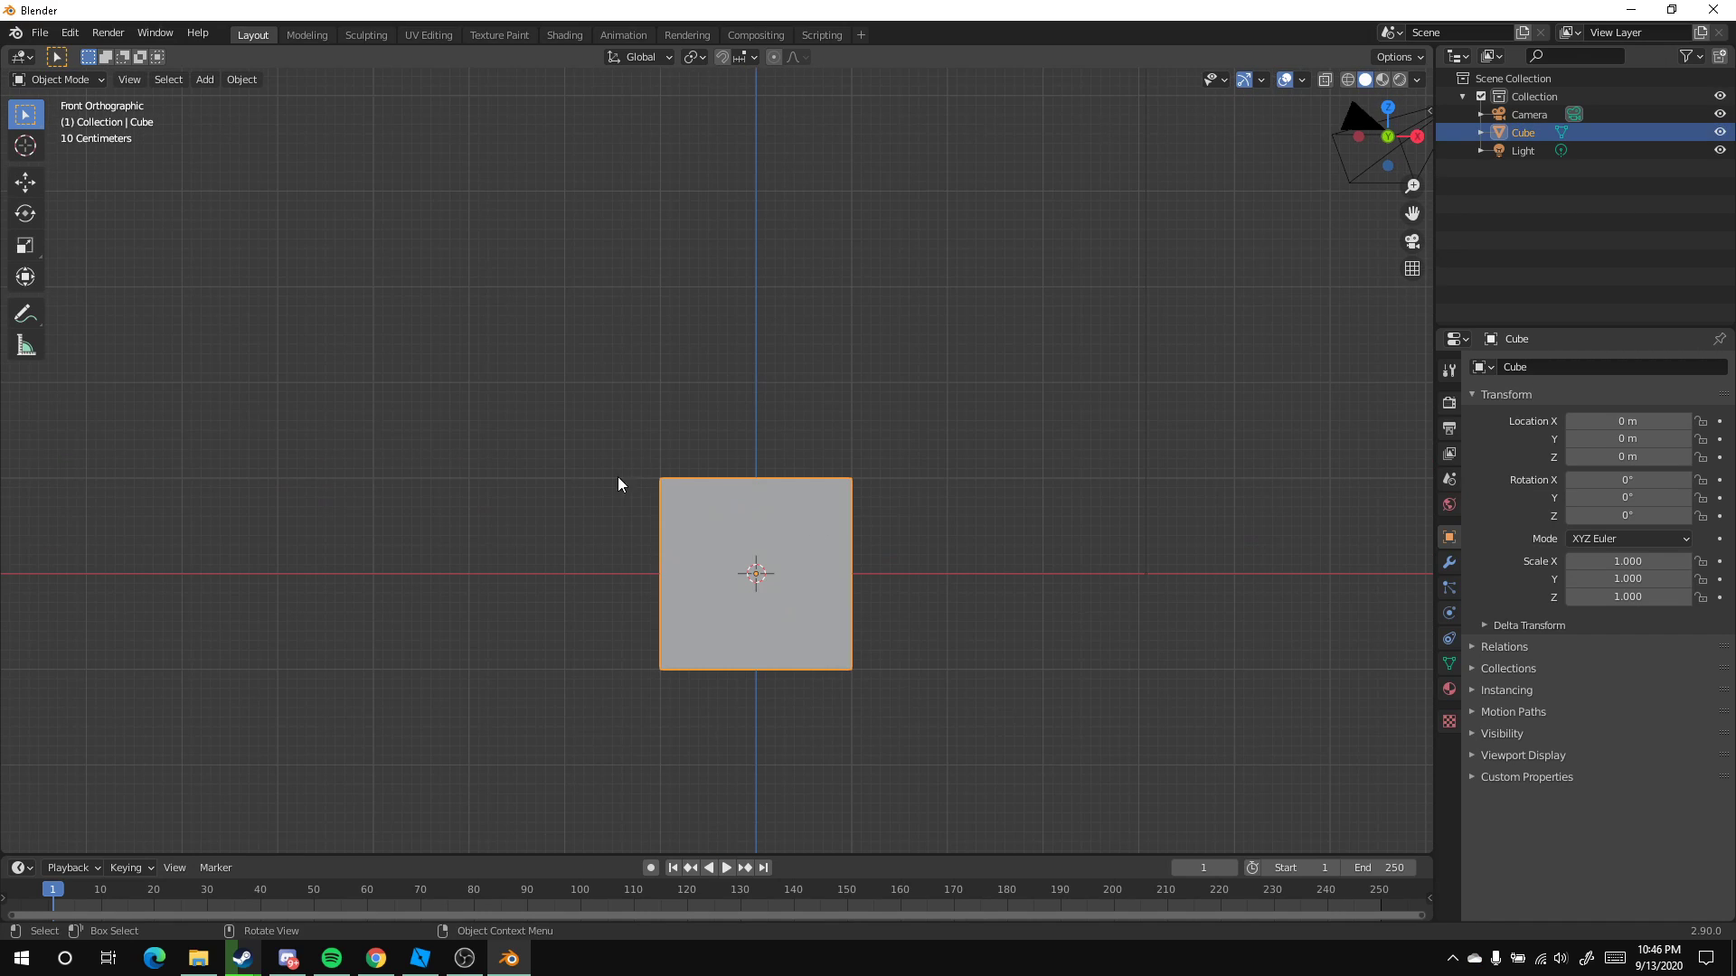
Enter Edit Mode on the cube and select its entire mesh
{"action": "key", "text": "Tab"}
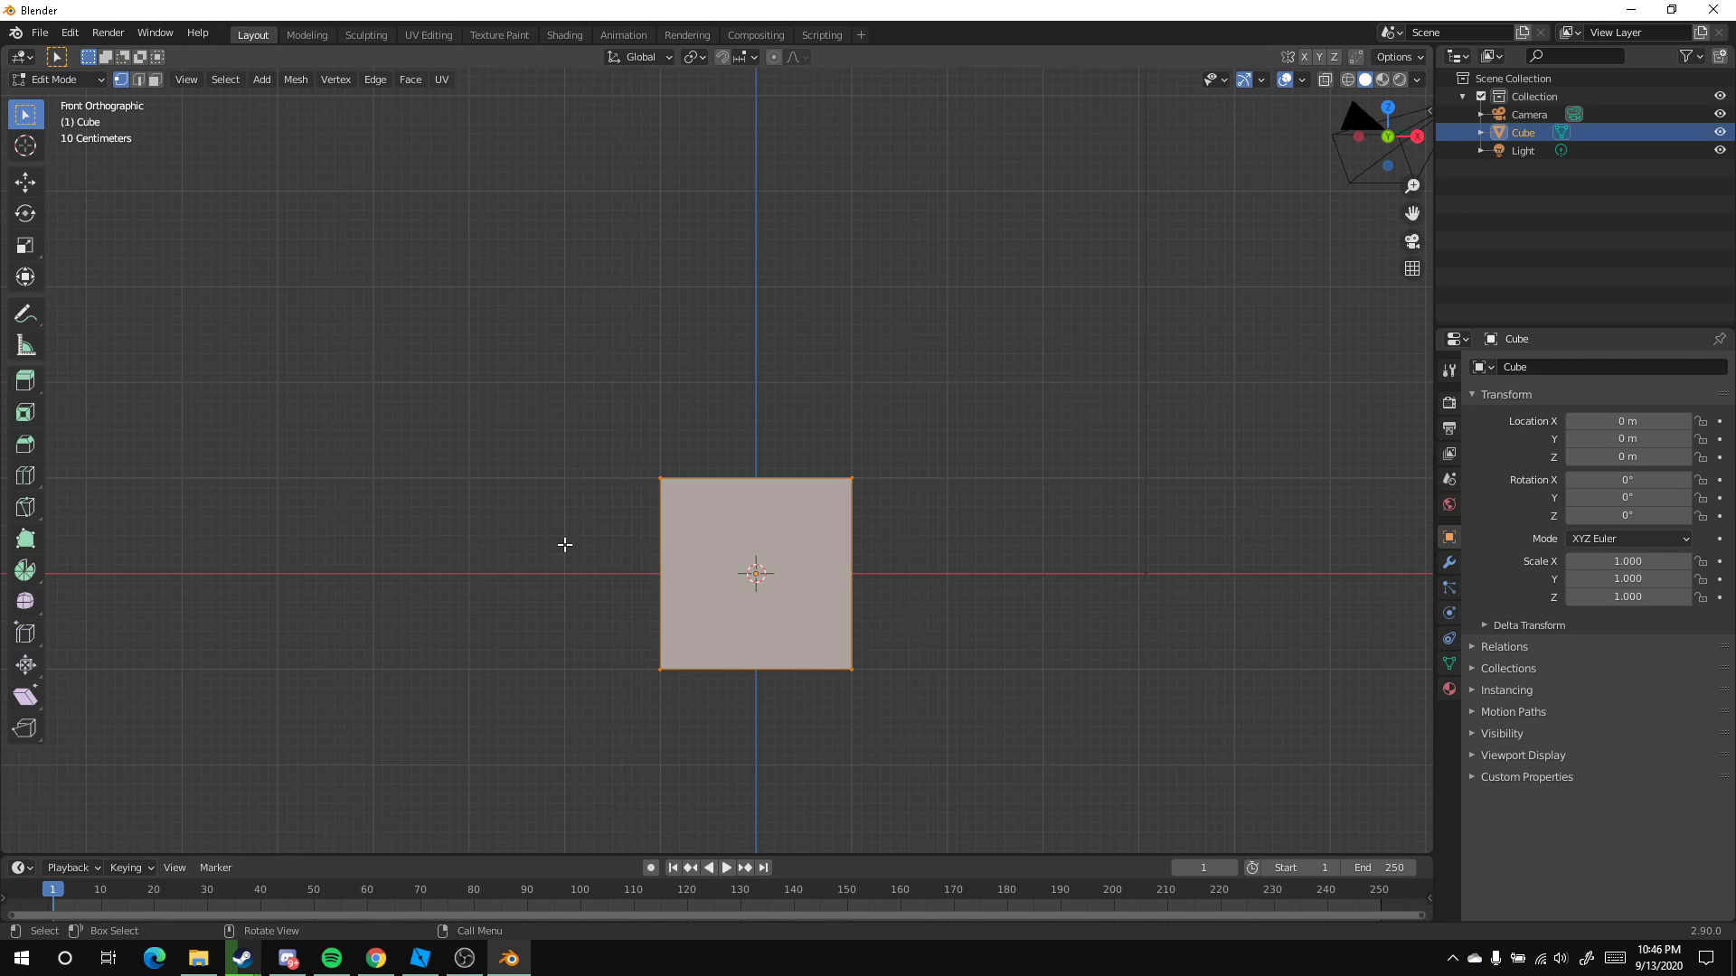
{"action": "left_click", "coordinate": [26, 181]}
{"action": "left_click", "coordinate": [292, 310]}
{"action": "middle_click_drag", "start_coordinate": [507, 483], "coordinate": [485, 446], "text": "shift"}
{"action": "scroll", "coordinate": [389, 398], "scroll_direction": "up", "scroll_amount": 3}
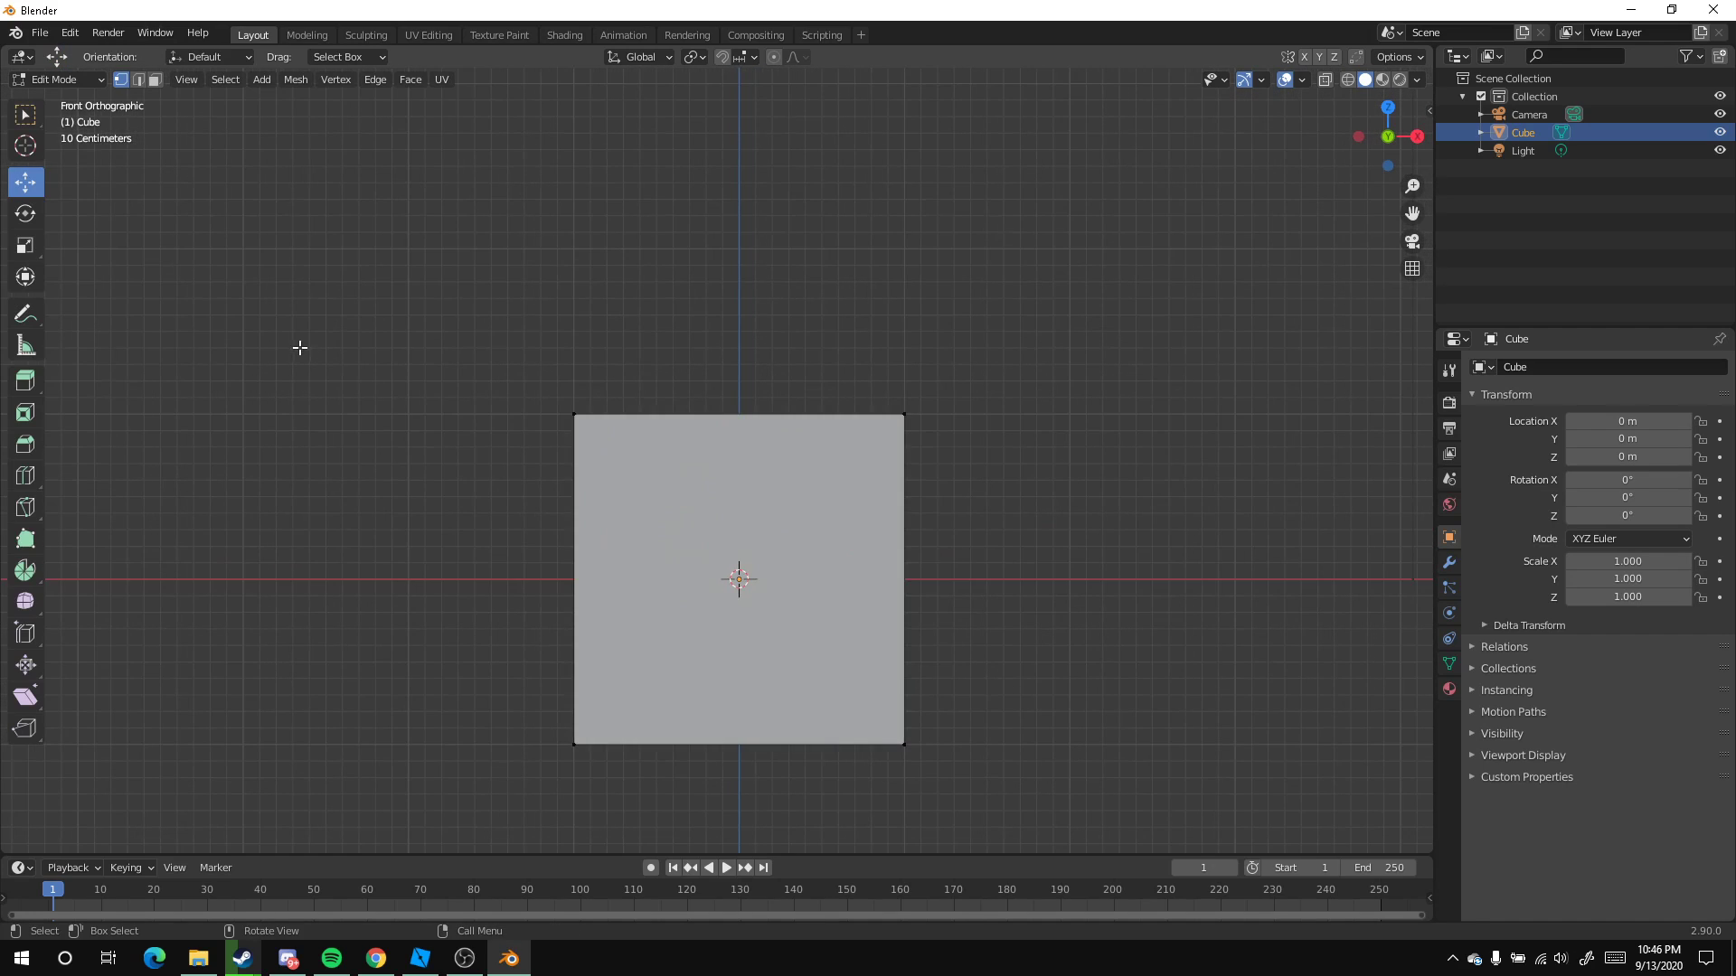
{"action": "key", "text": "shift+z"}
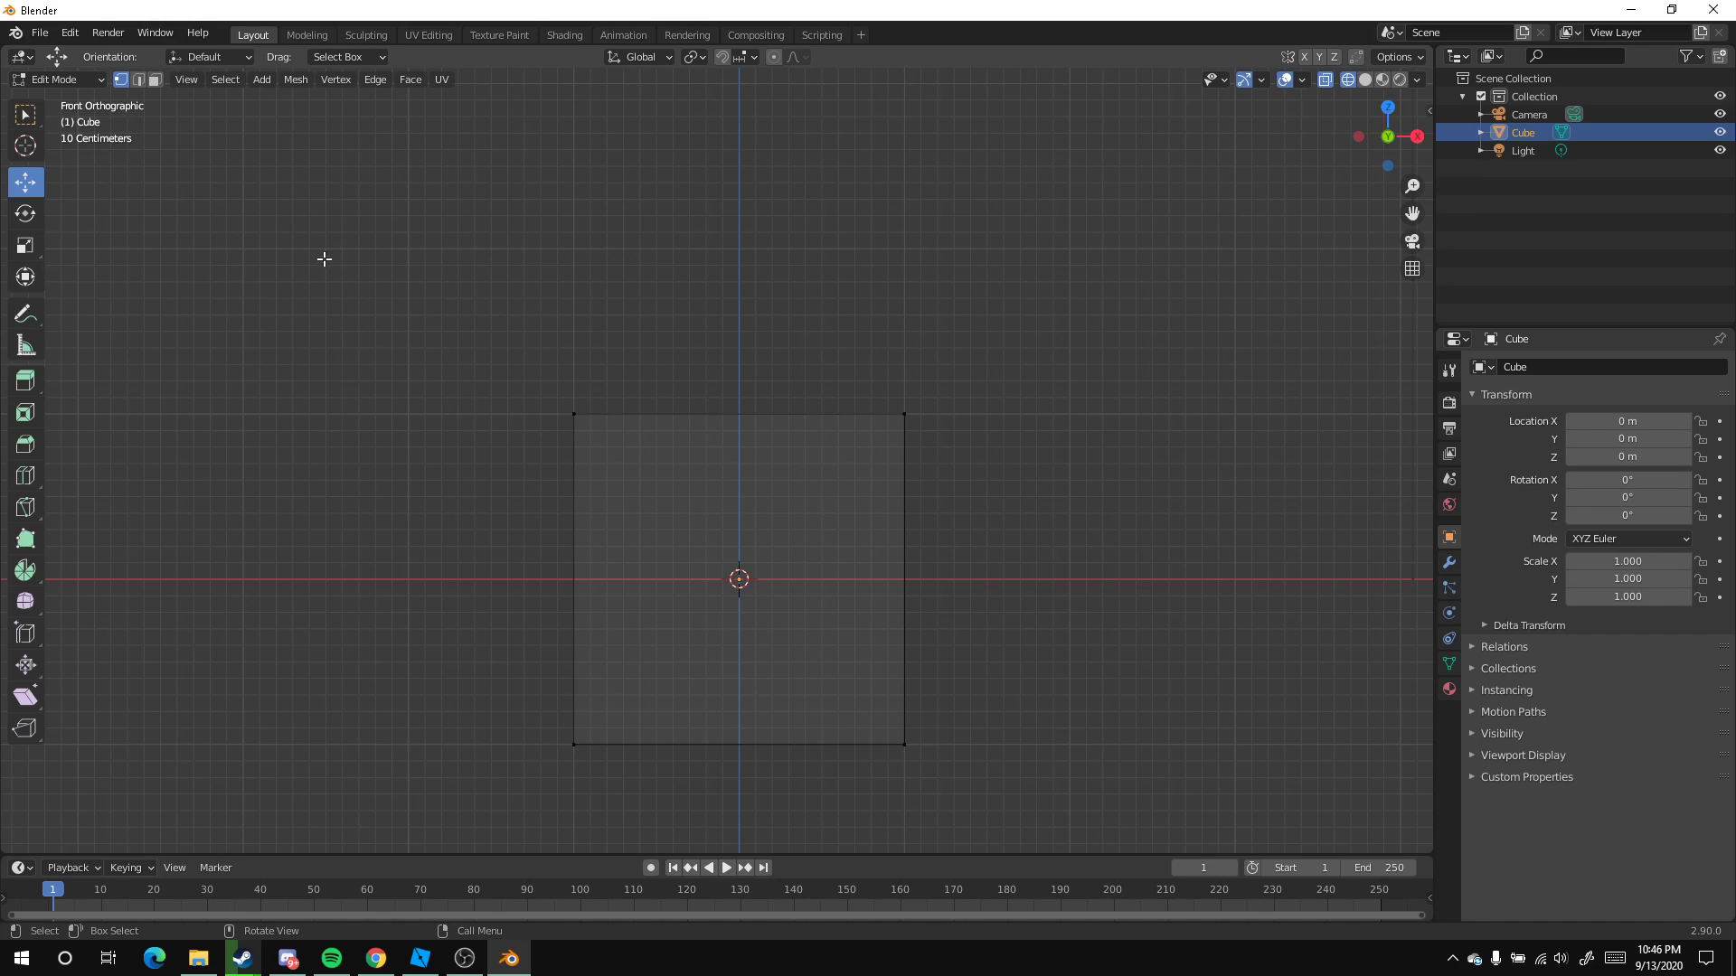
{"action": "key", "text": "a"}
{"action": "key", "text": "shift+z"}
{"action": "scroll", "coordinate": [909, 429], "scroll_direction": "down", "scroll_amount": 1}
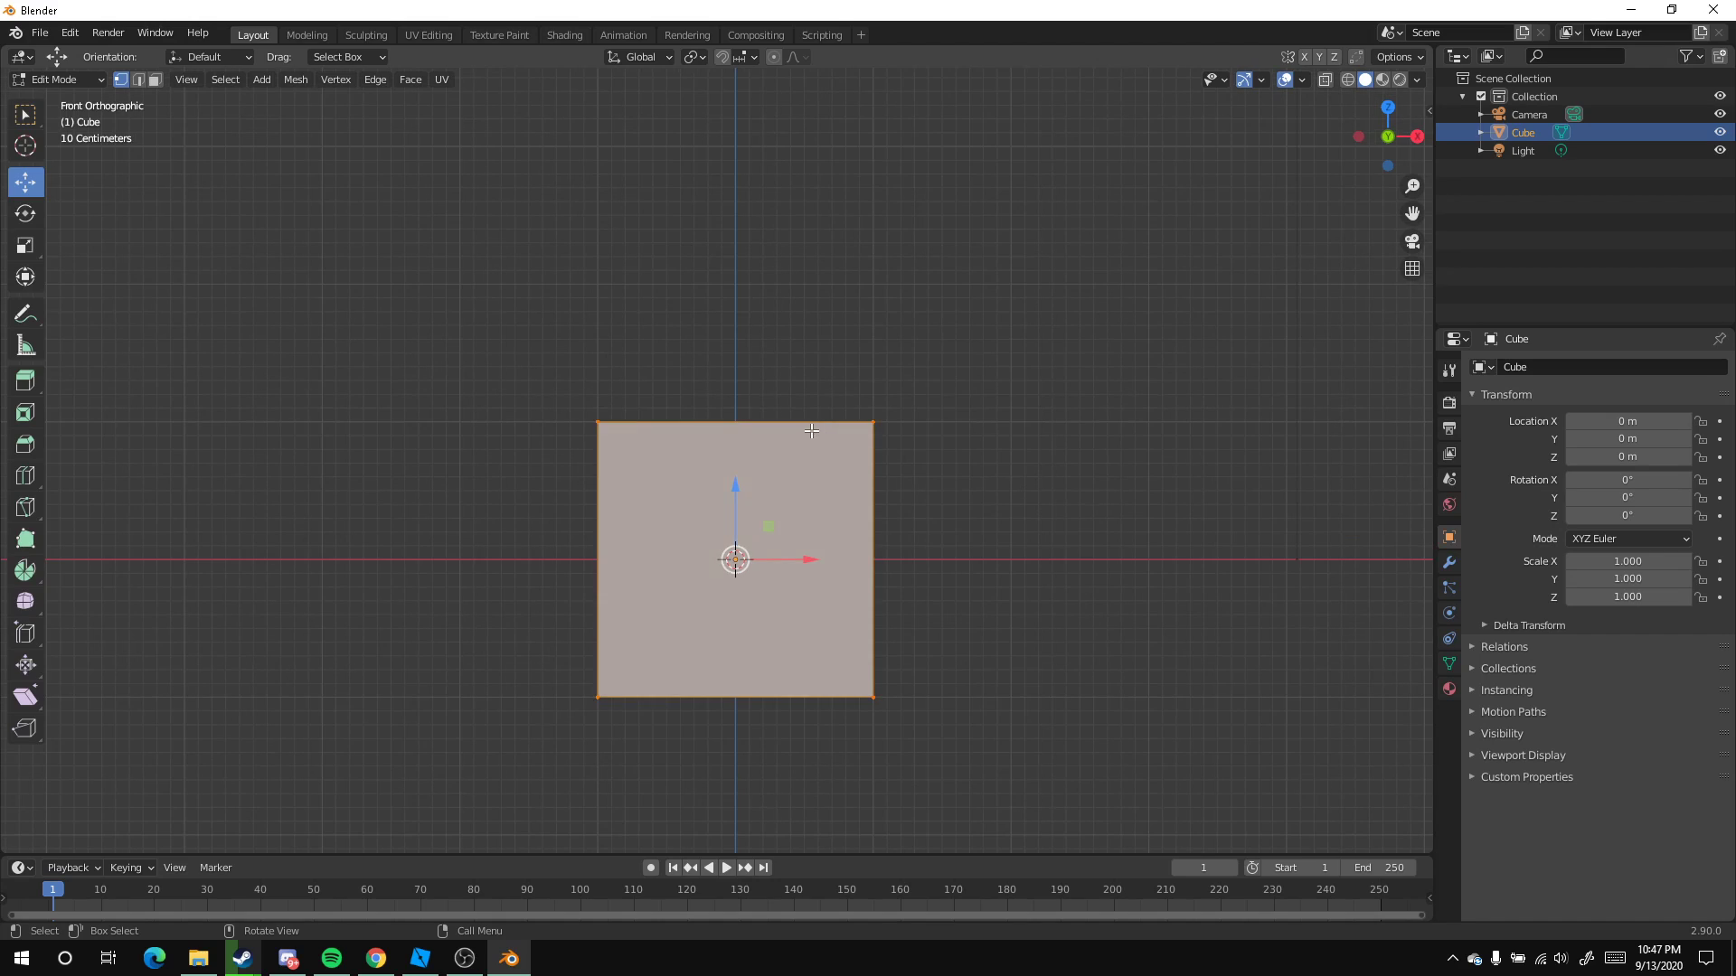
Scale the cube's mesh along Z to nearly twice its height and return to Object Mode
{"action": "left_click", "coordinate": [39, 247]}
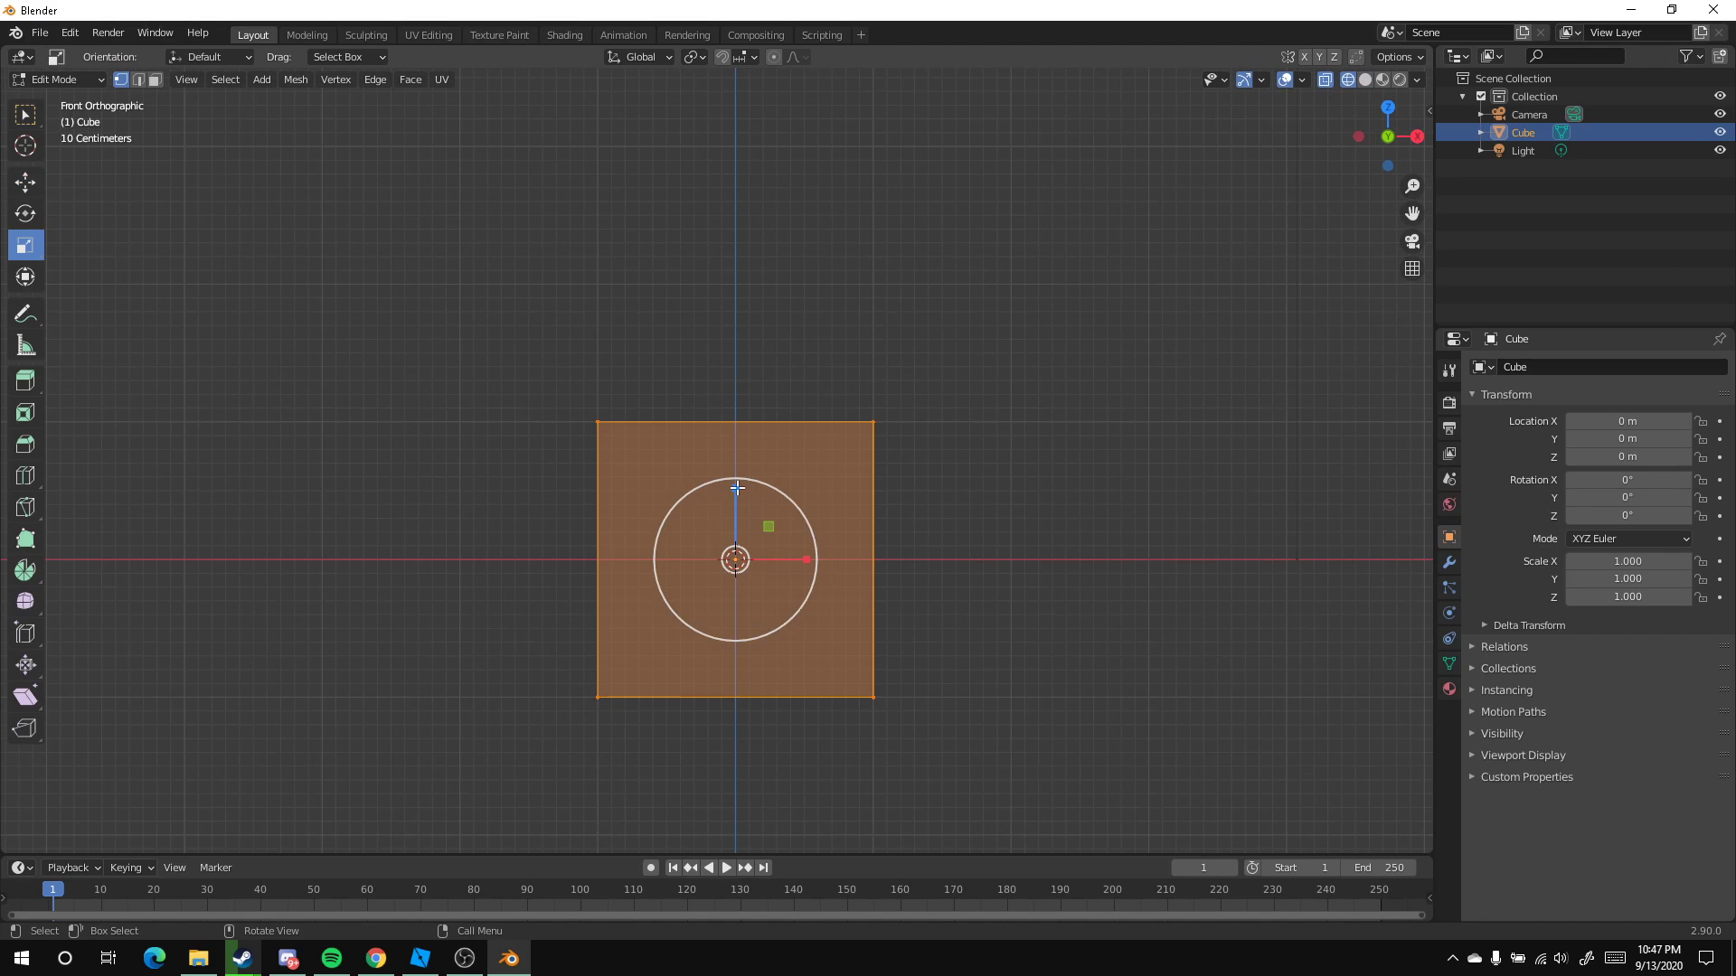
{"action": "left_click_drag", "start_coordinate": [736, 489], "coordinate": [733, 405]}
{"action": "left_click", "coordinate": [25, 182]}
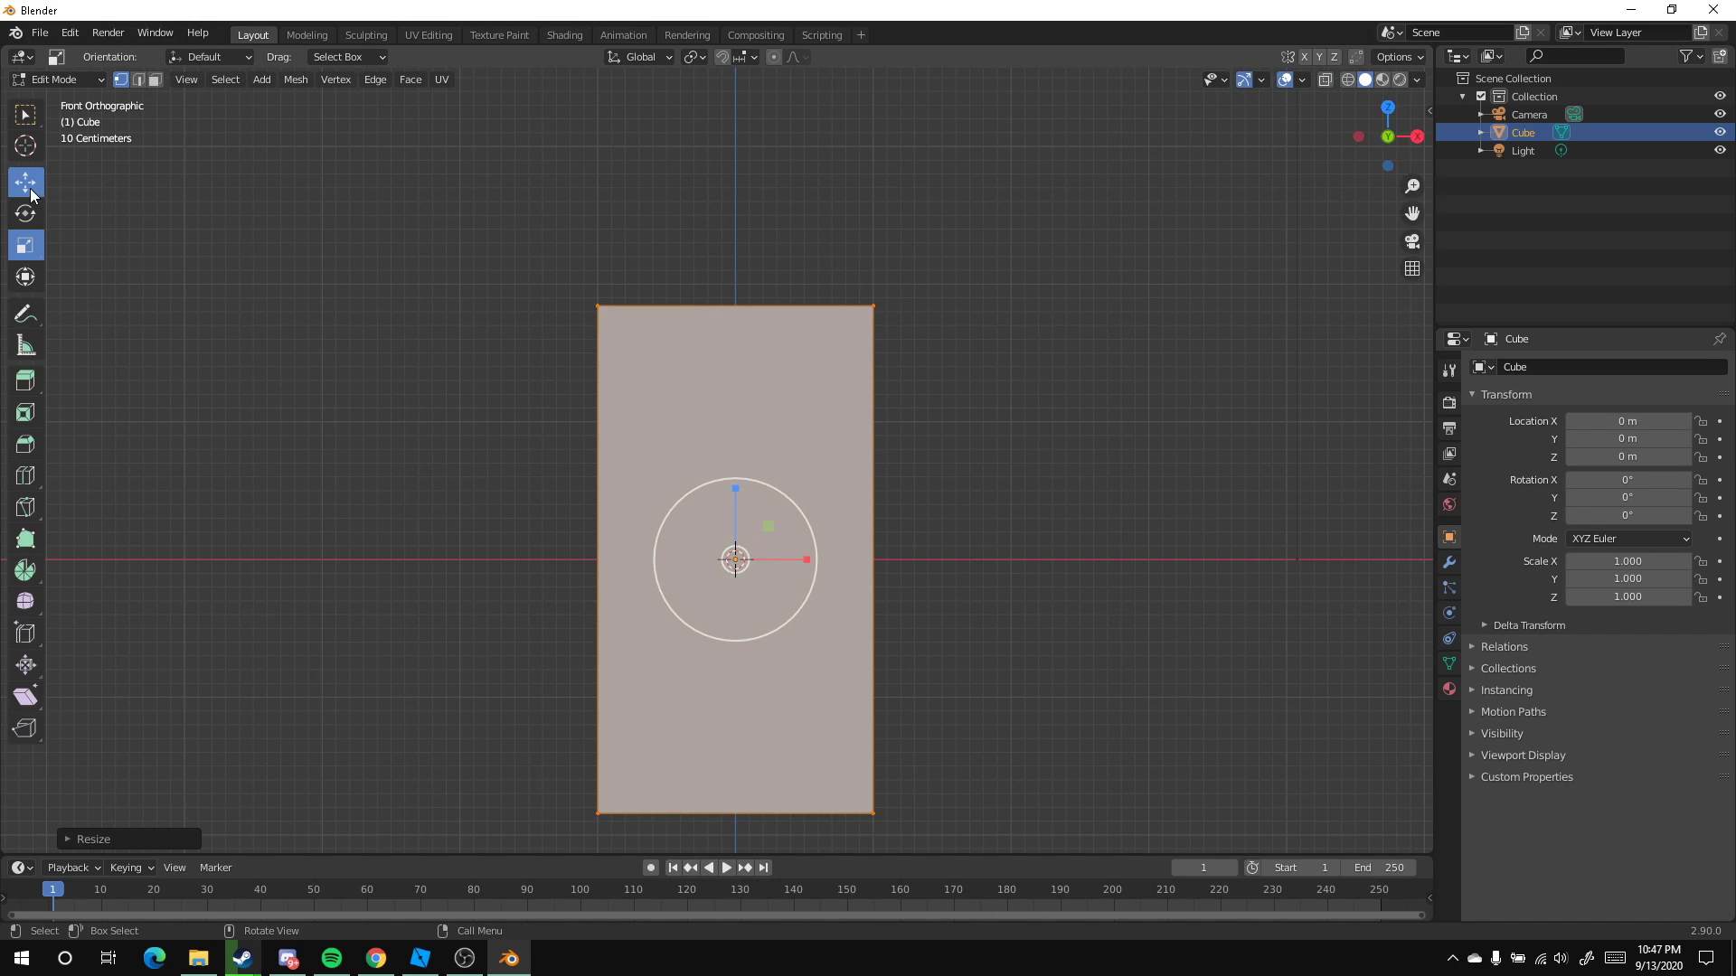
{"action": "left_click", "coordinate": [356, 426]}
{"action": "scroll", "coordinate": [413, 463], "scroll_direction": "down", "scroll_amount": 4}
{"action": "key", "text": "Tab"}
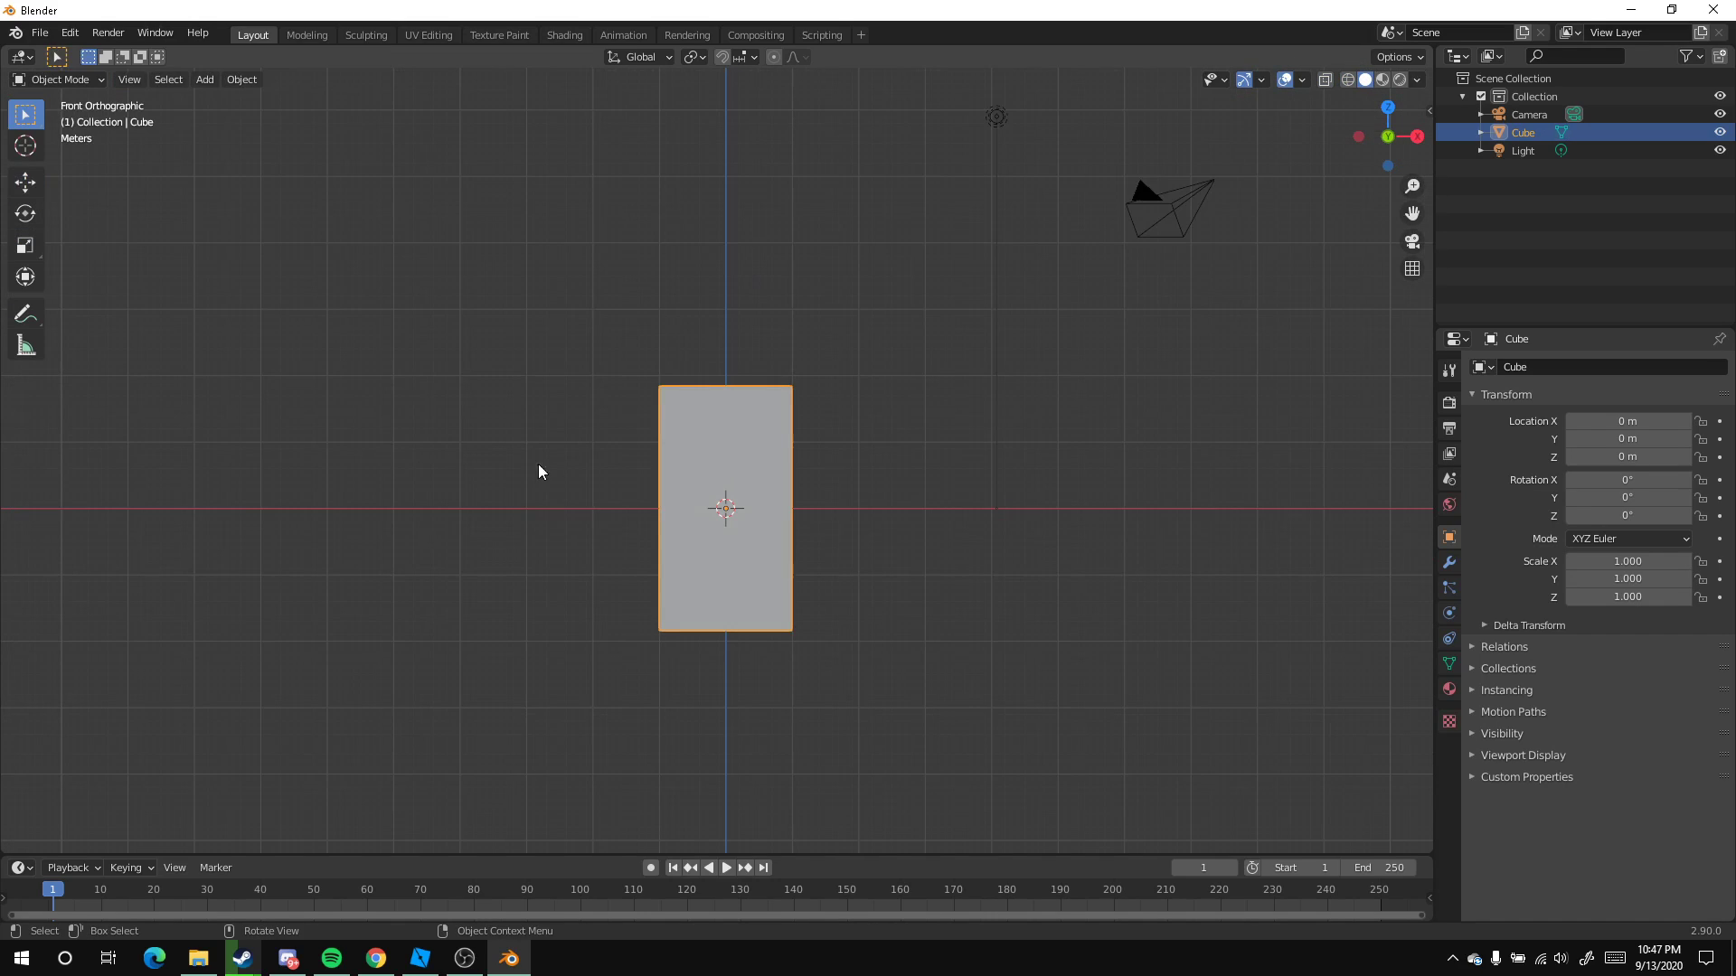
Add an armature at the cube's centre and show the scene in wireframe so its bone is visible inside the mesh
{"action": "scroll", "coordinate": [538, 471], "scroll_direction": "up", "scroll_amount": 4}
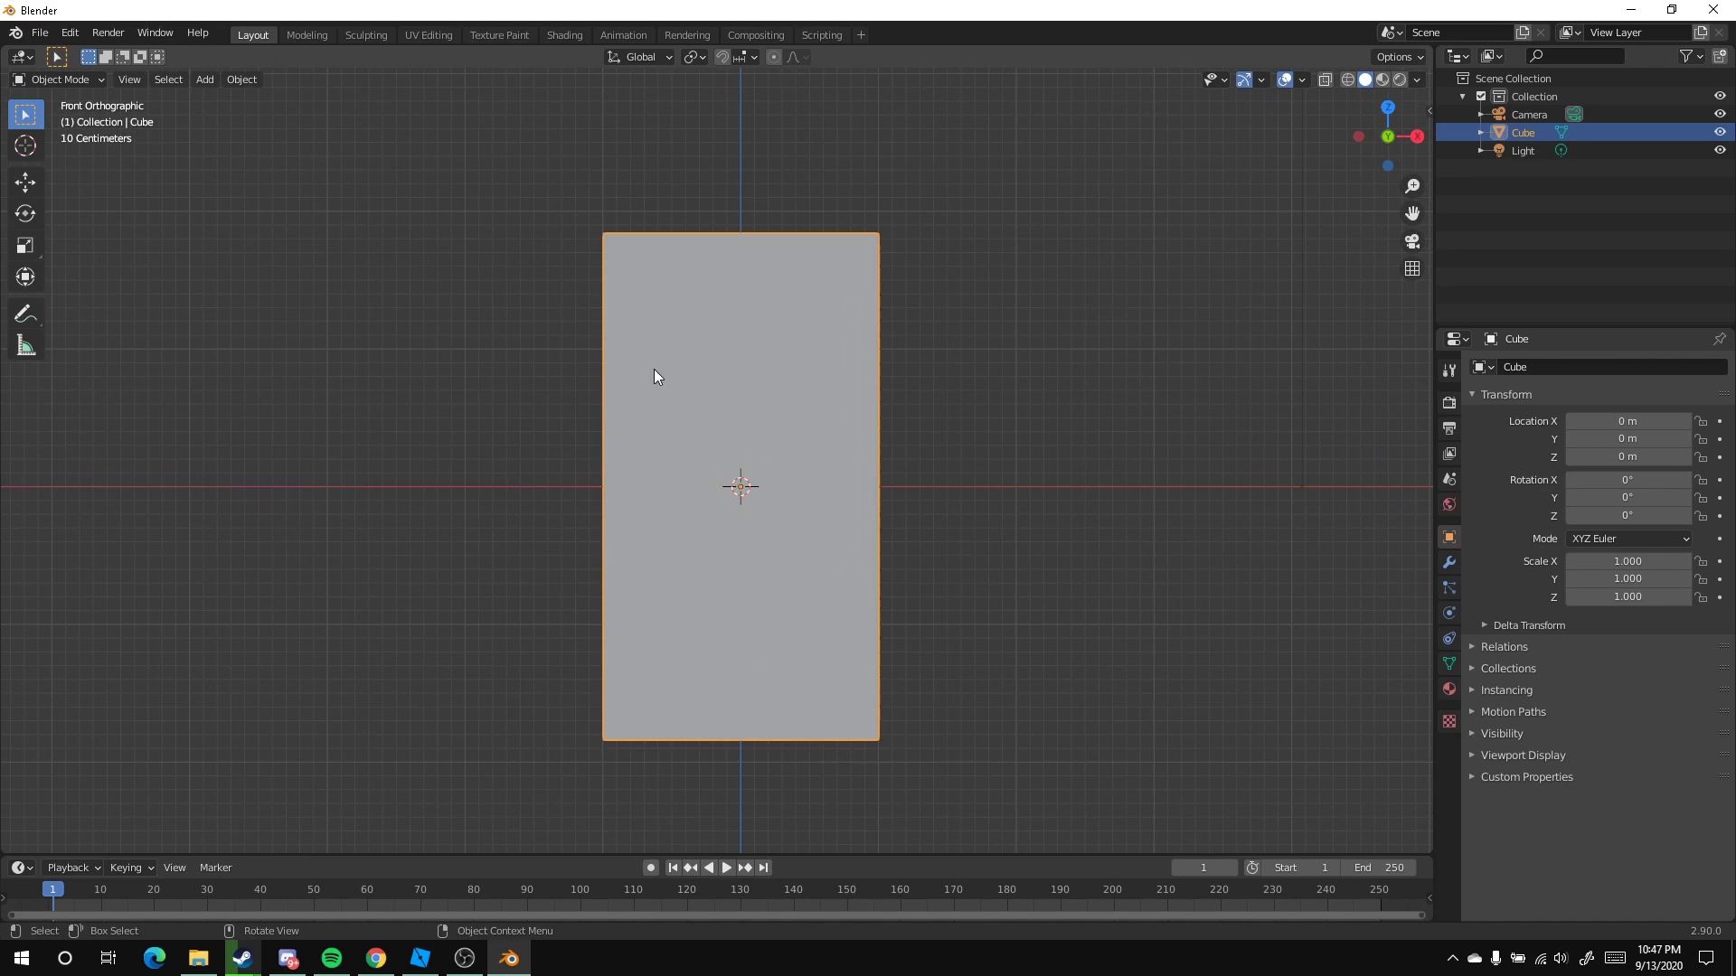
{"action": "key", "text": "shift+a"}
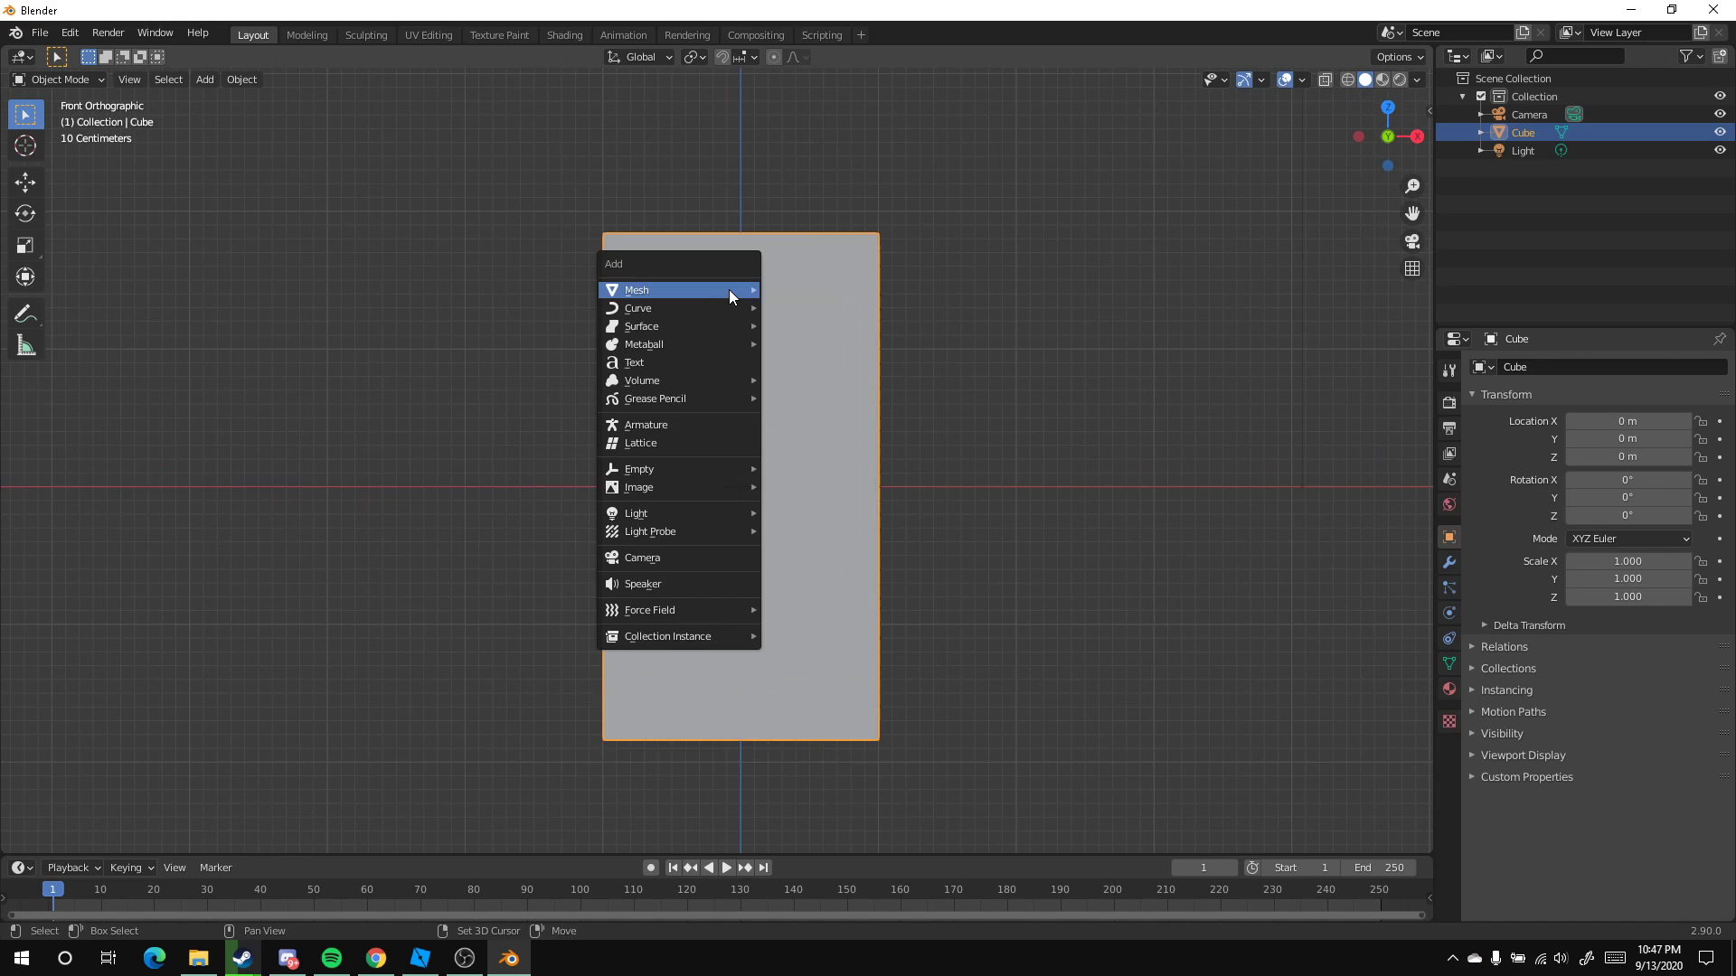
{"action": "mouse_move", "coordinate": [729, 291]}
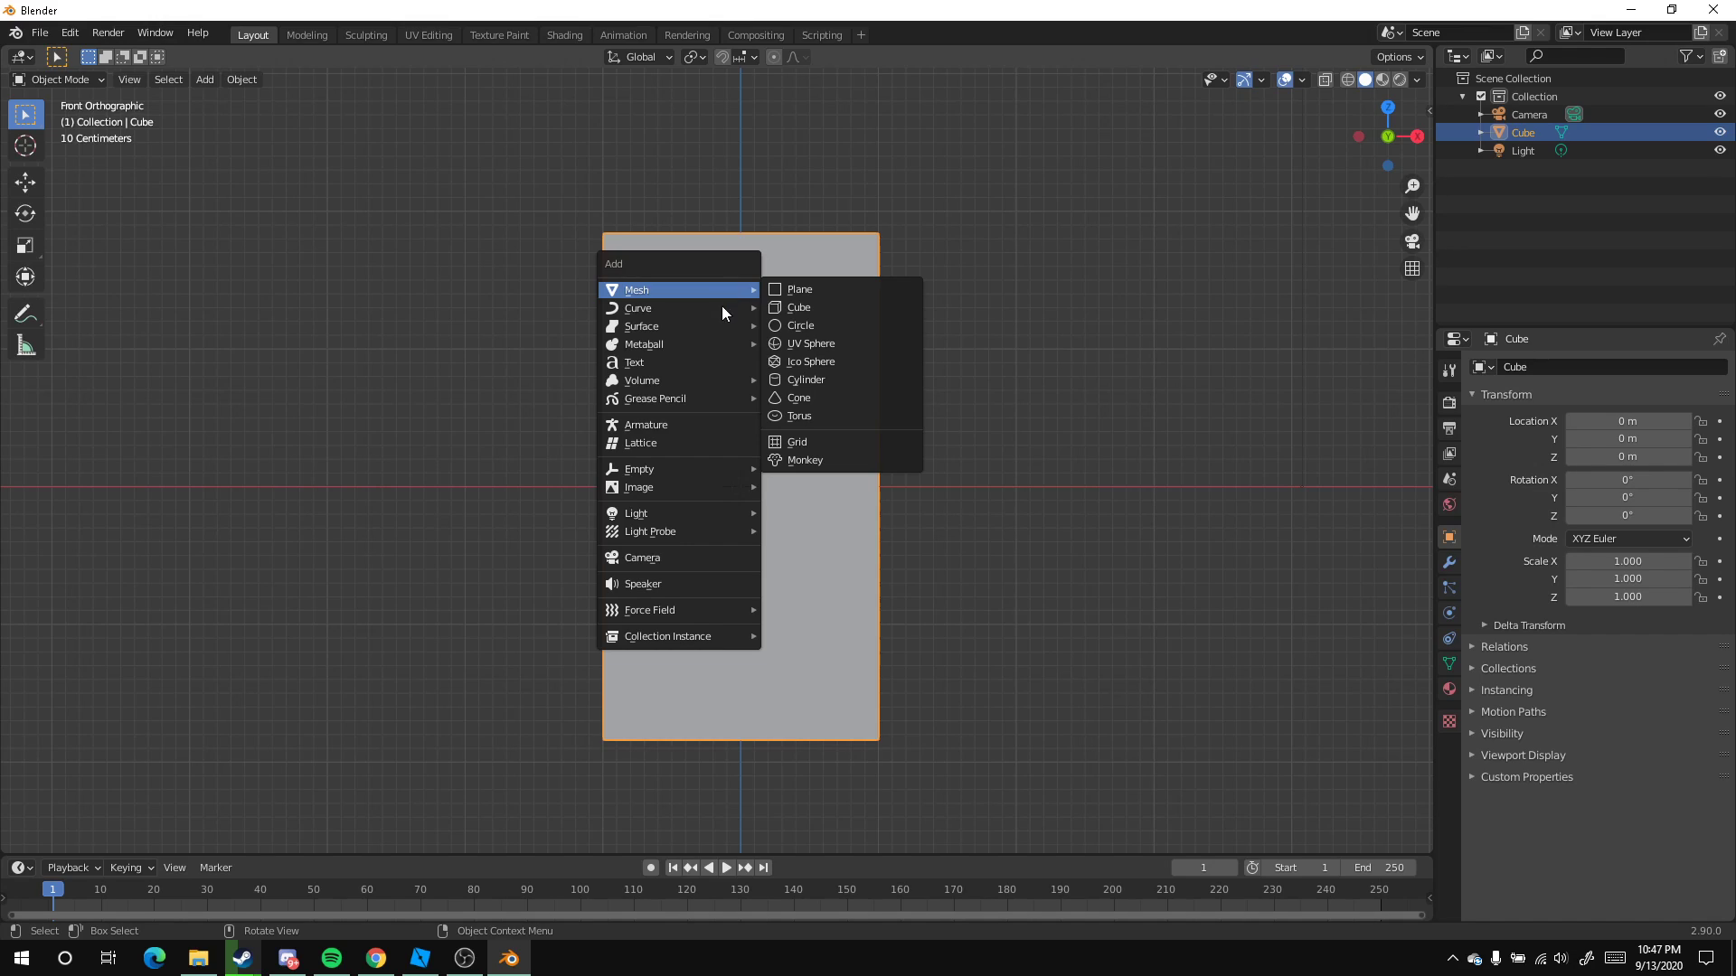
{"action": "left_click", "coordinate": [679, 427]}
{"action": "key", "text": "shift+z"}
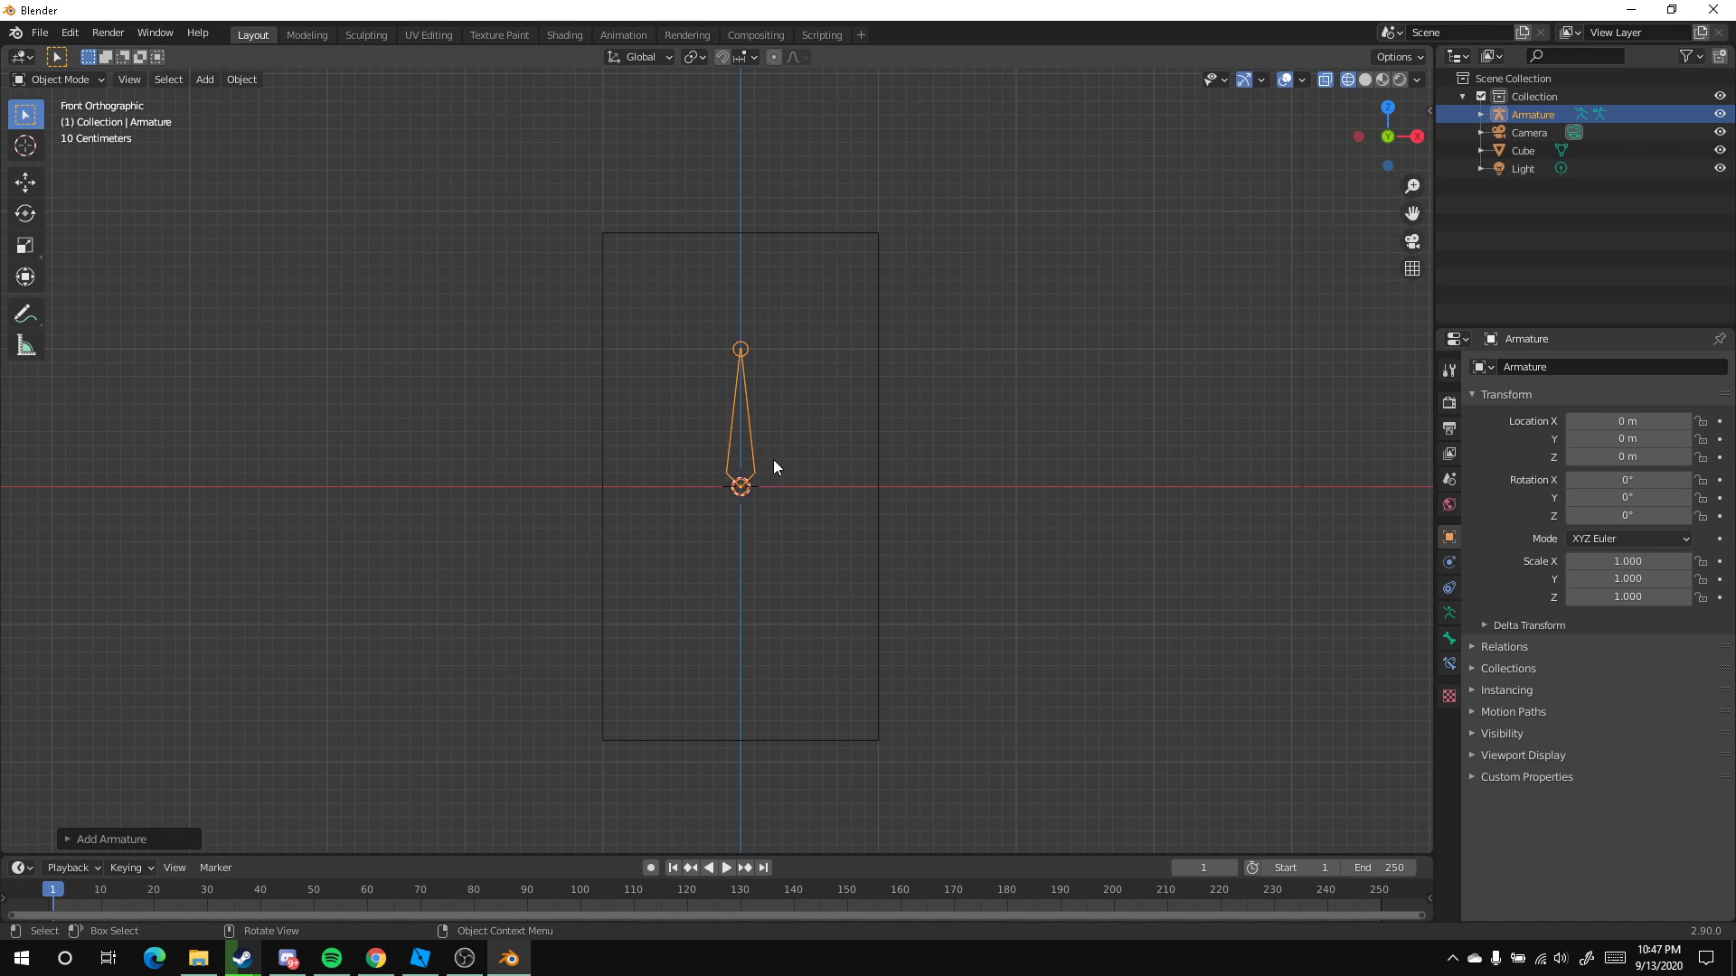
{"action": "scroll", "coordinate": [770, 457], "scroll_direction": "up", "scroll_amount": 4}
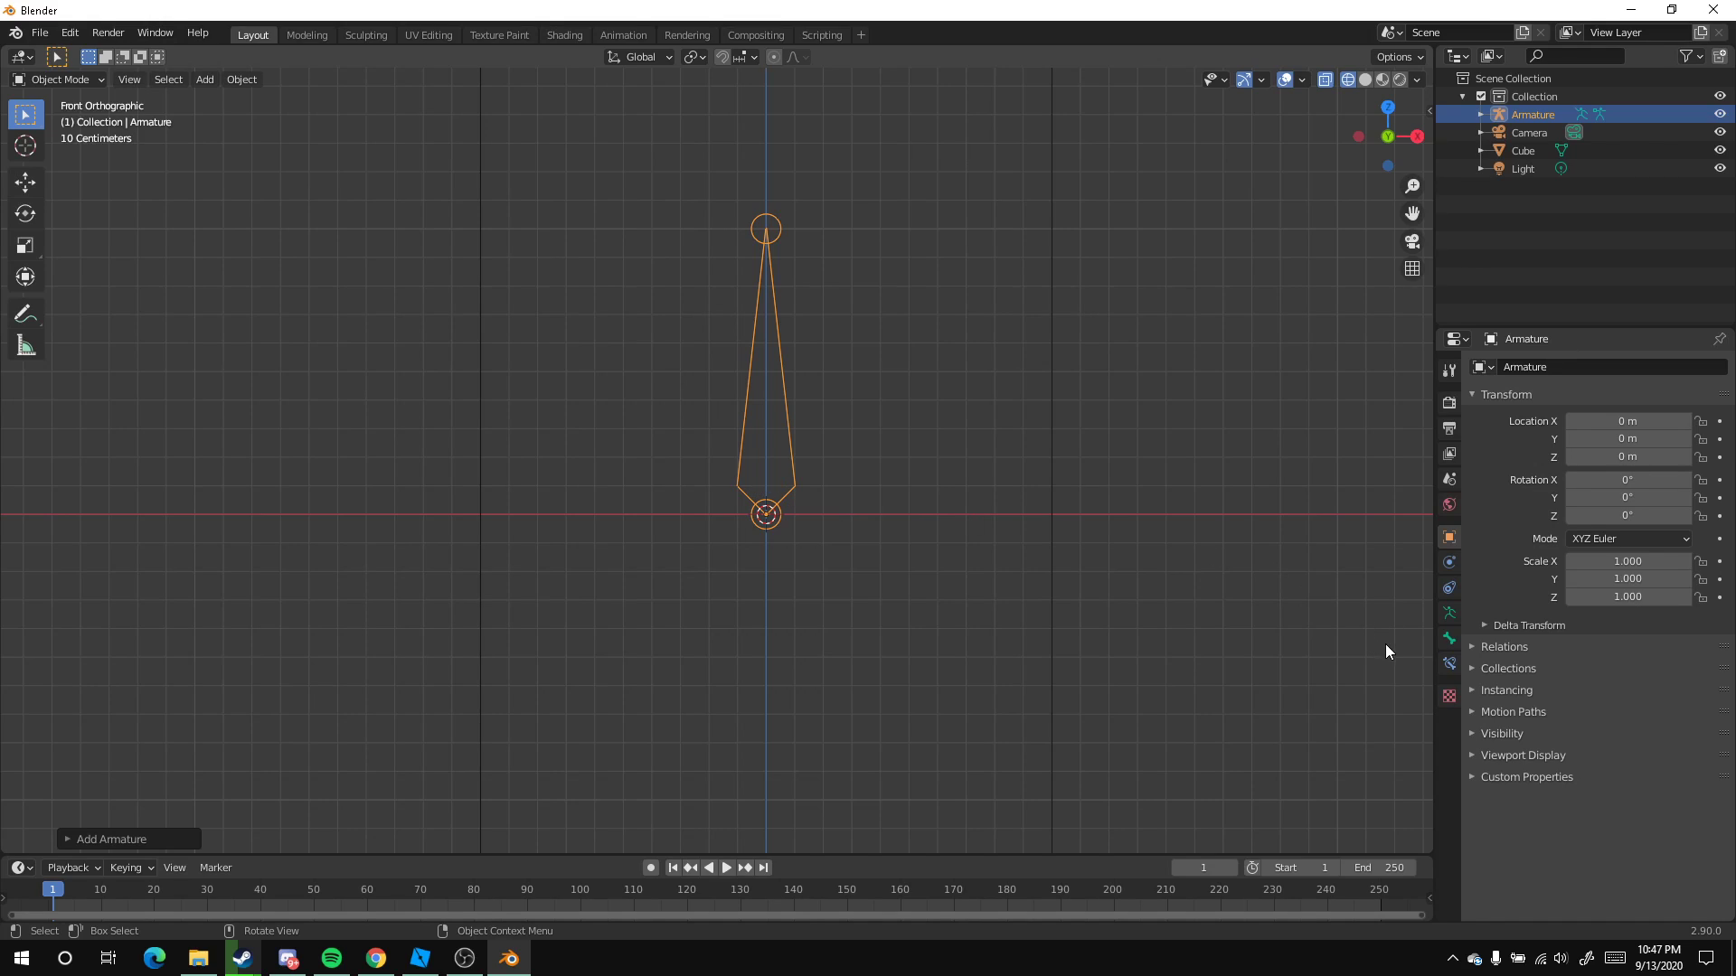
Enable In Front in the armature's viewport display settings, then check the bone through the solid-shaded cube and return to front view
{"action": "left_click", "coordinate": [1449, 618]}
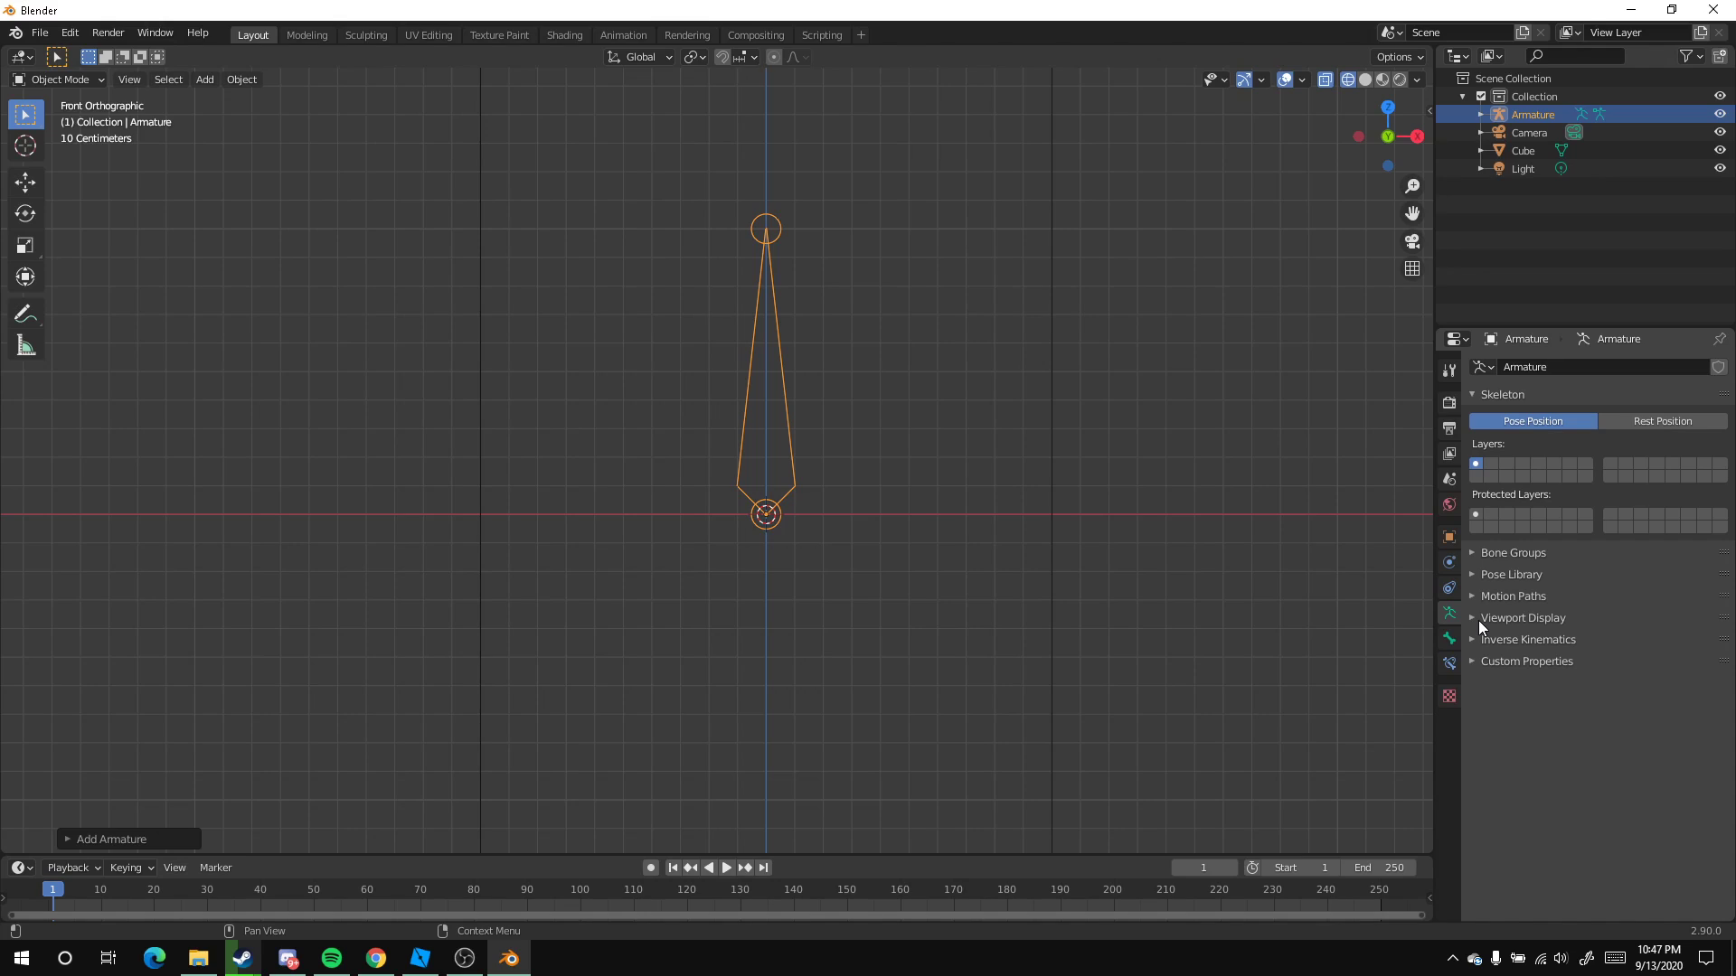
{"action": "left_click", "coordinate": [1479, 620]}
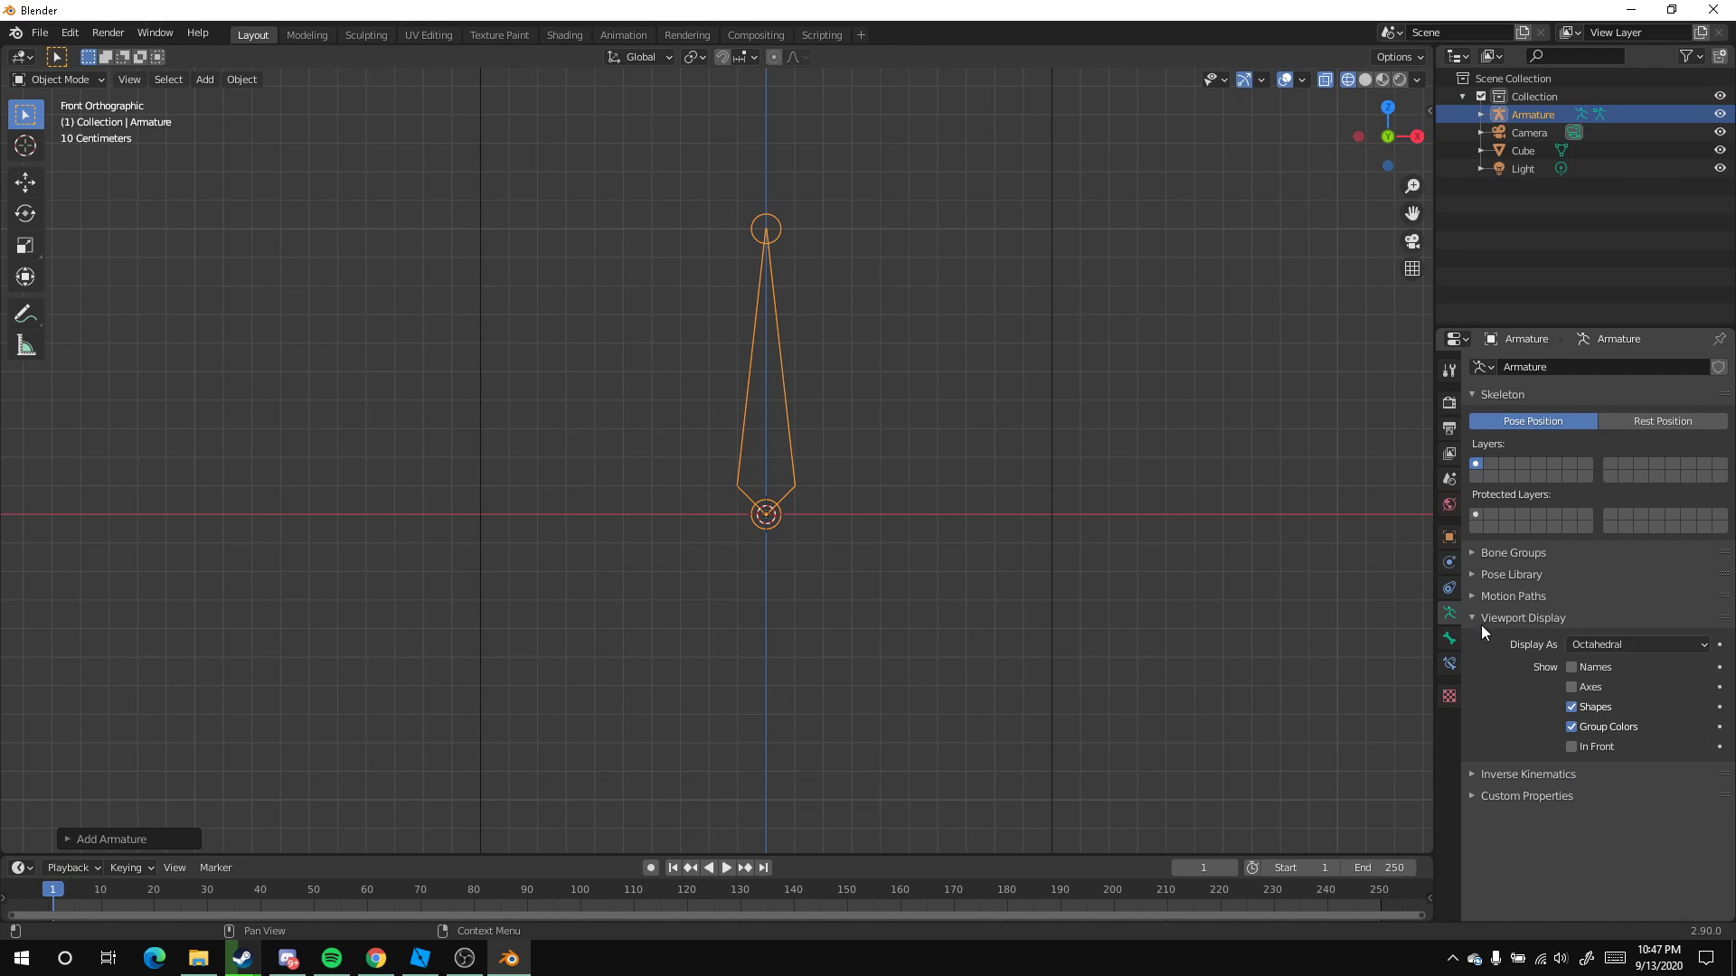
{"action": "left_click", "coordinate": [1571, 751]}
{"action": "key", "text": "shift+z"}
{"action": "scroll", "coordinate": [1094, 547], "scroll_direction": "down", "scroll_amount": 3}
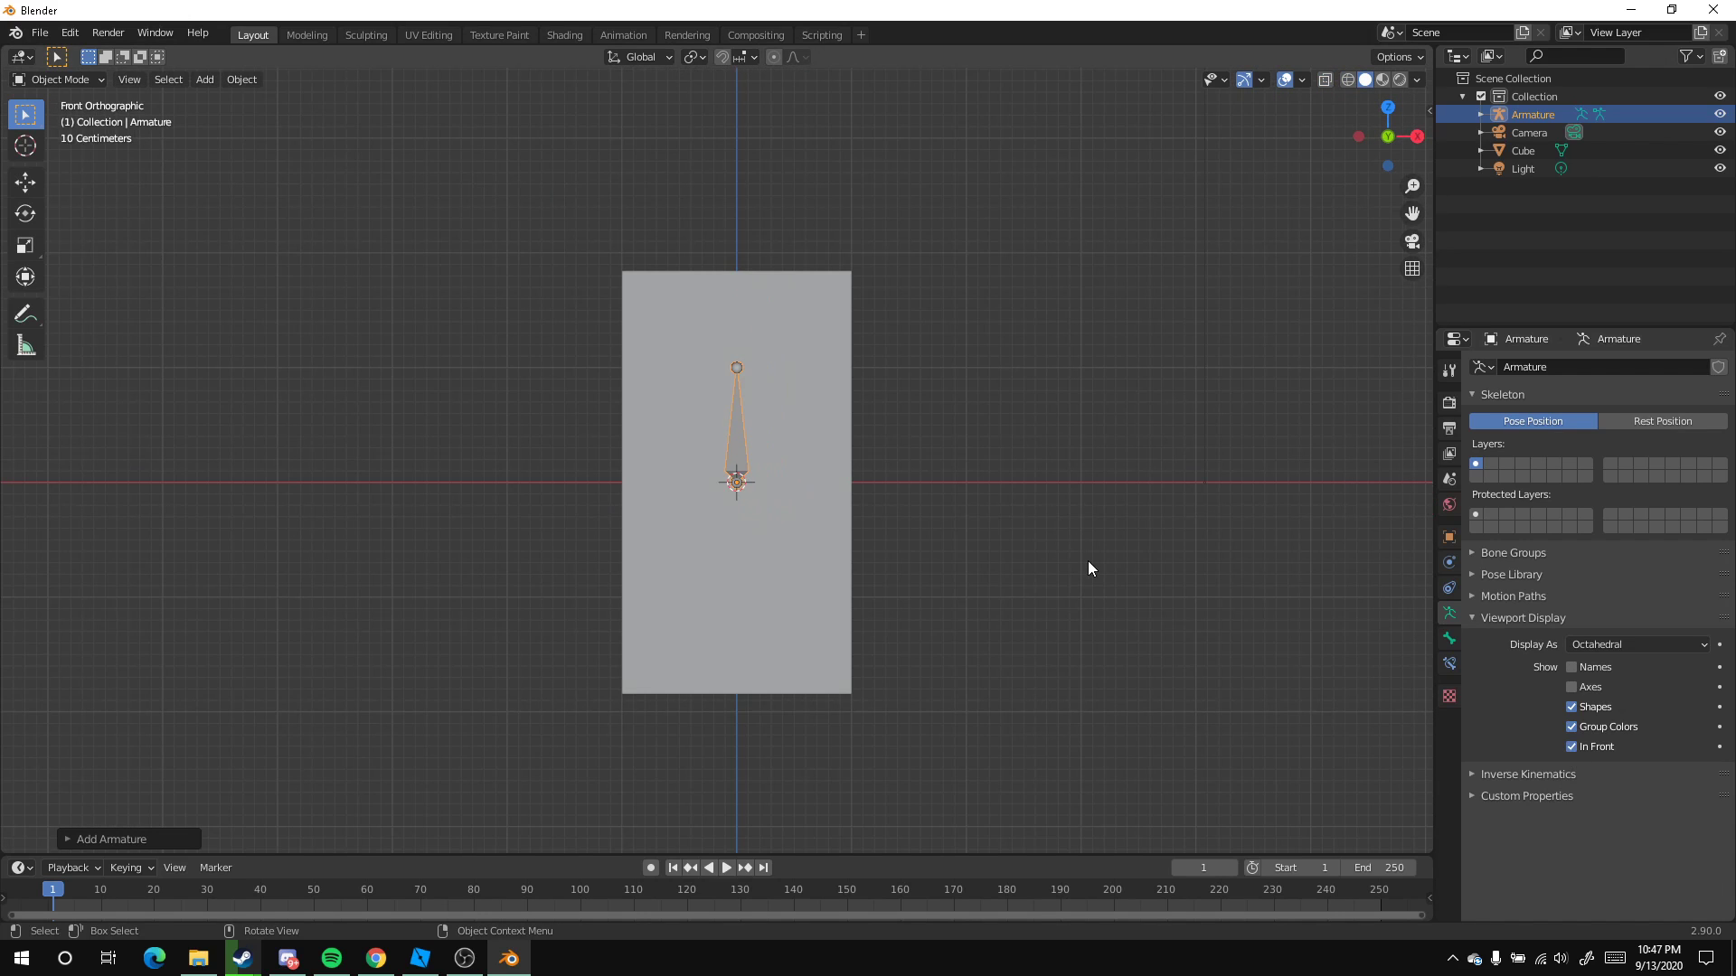
{"action": "left_click", "coordinate": [1087, 560]}
{"action": "middle_click_drag", "start_coordinate": [1087, 560], "coordinate": [788, 449]}
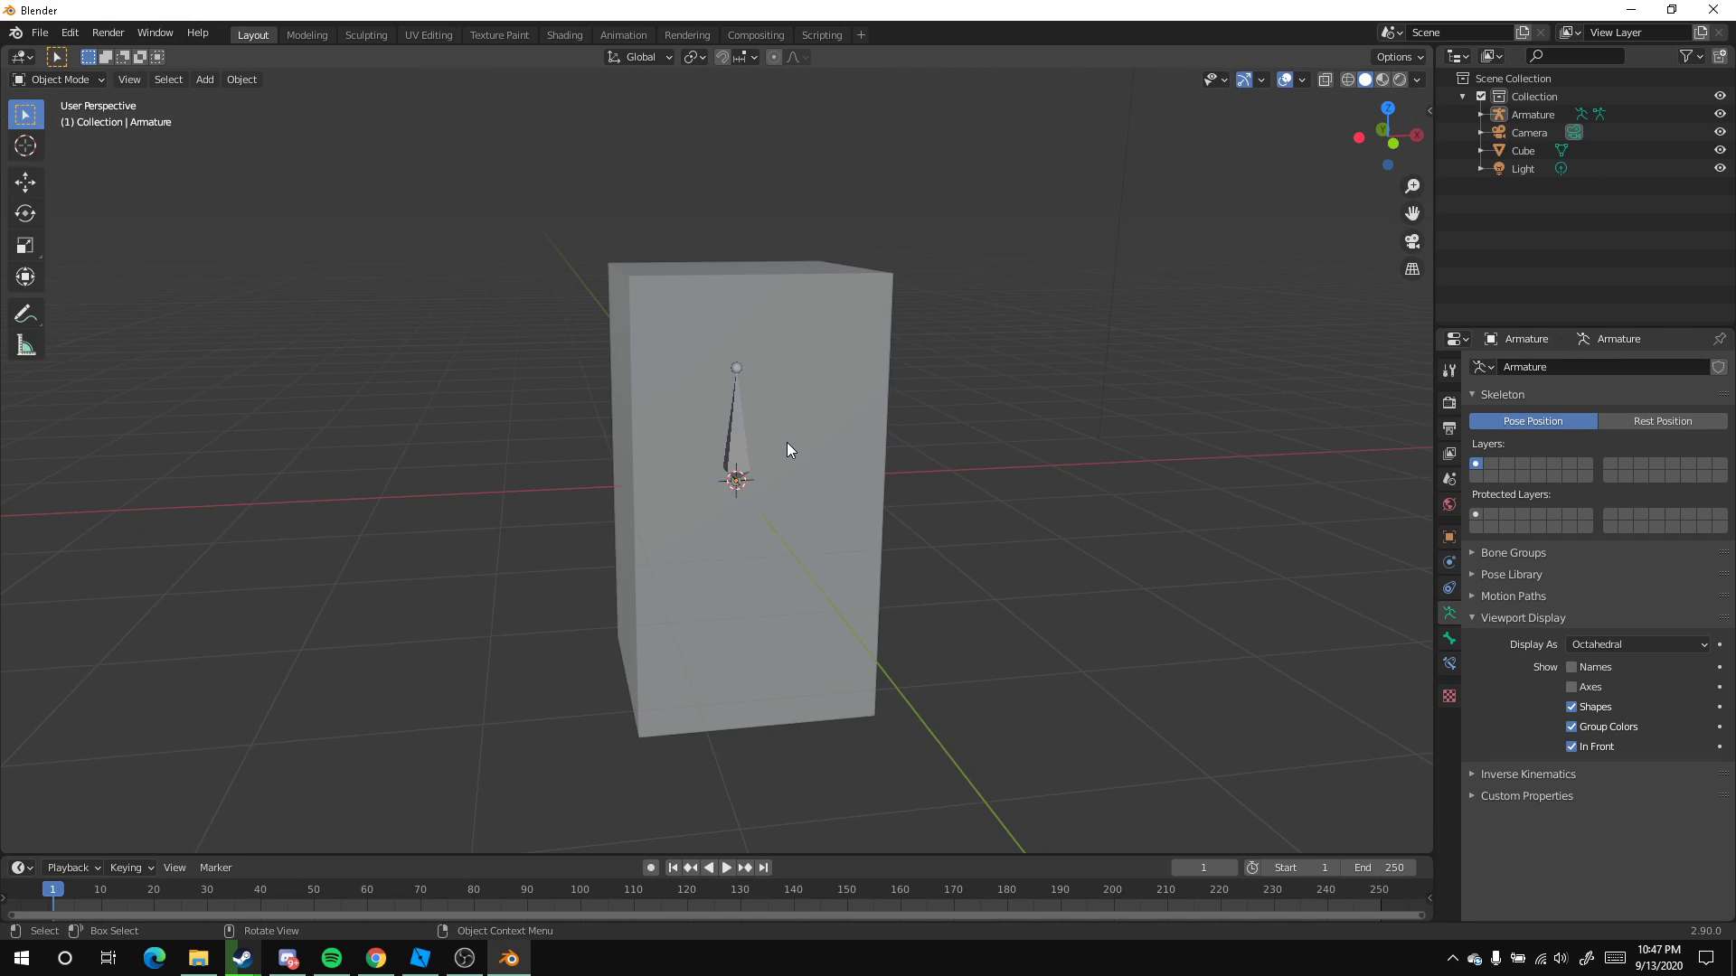
{"action": "key", "text": "KP_1"}
{"action": "scroll", "coordinate": [783, 438], "scroll_direction": "up", "scroll_amount": 2}
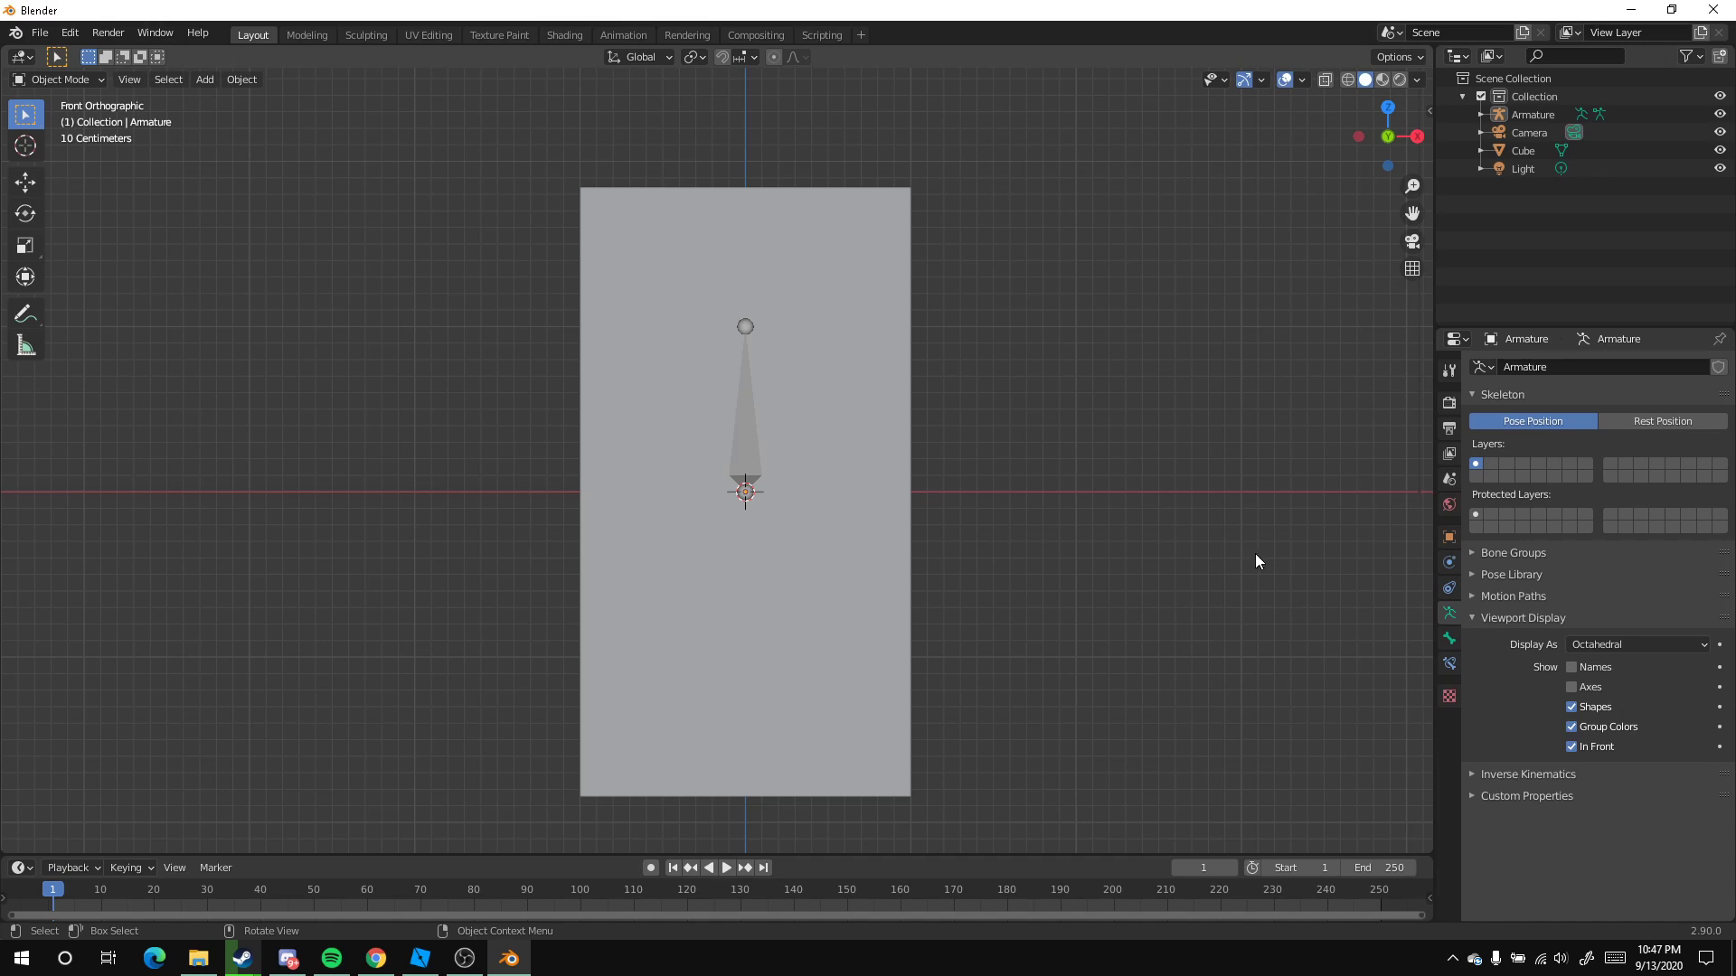
Try the B-Bone and Stick display types on the armature, then restore Octahedral
{"action": "key", "text": "shift+z"}
{"action": "left_click", "coordinate": [1651, 644]}
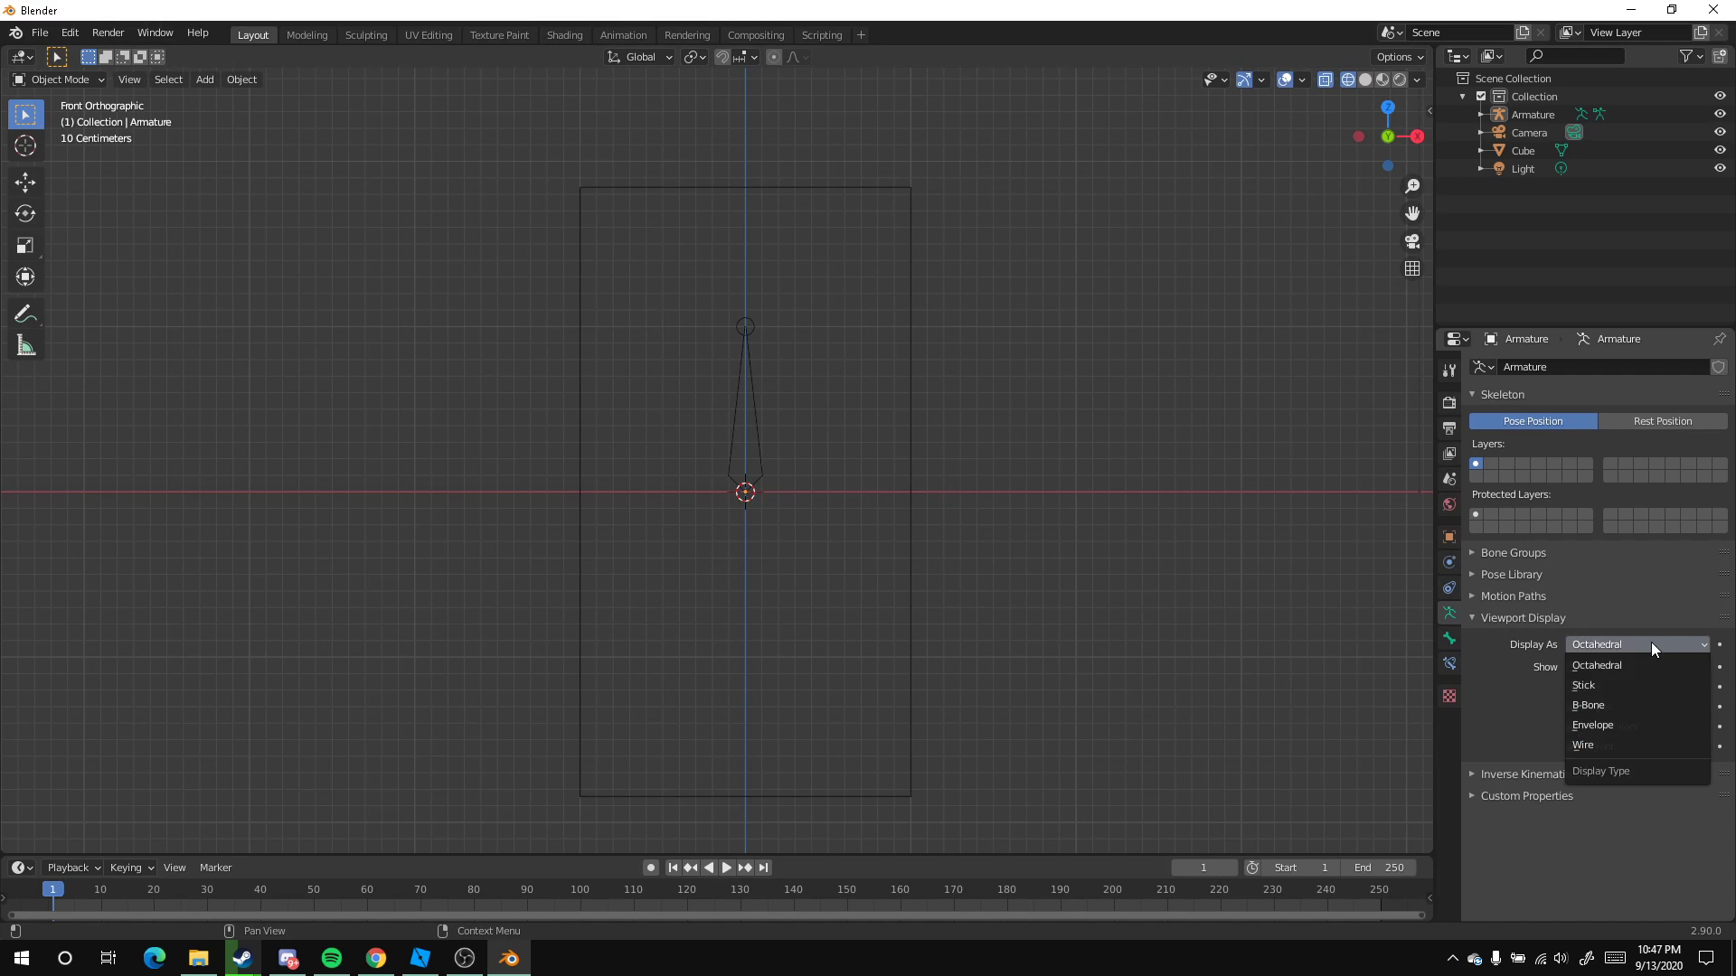
{"action": "key", "text": "shift+z"}
{"action": "left_click", "coordinate": [1583, 645]}
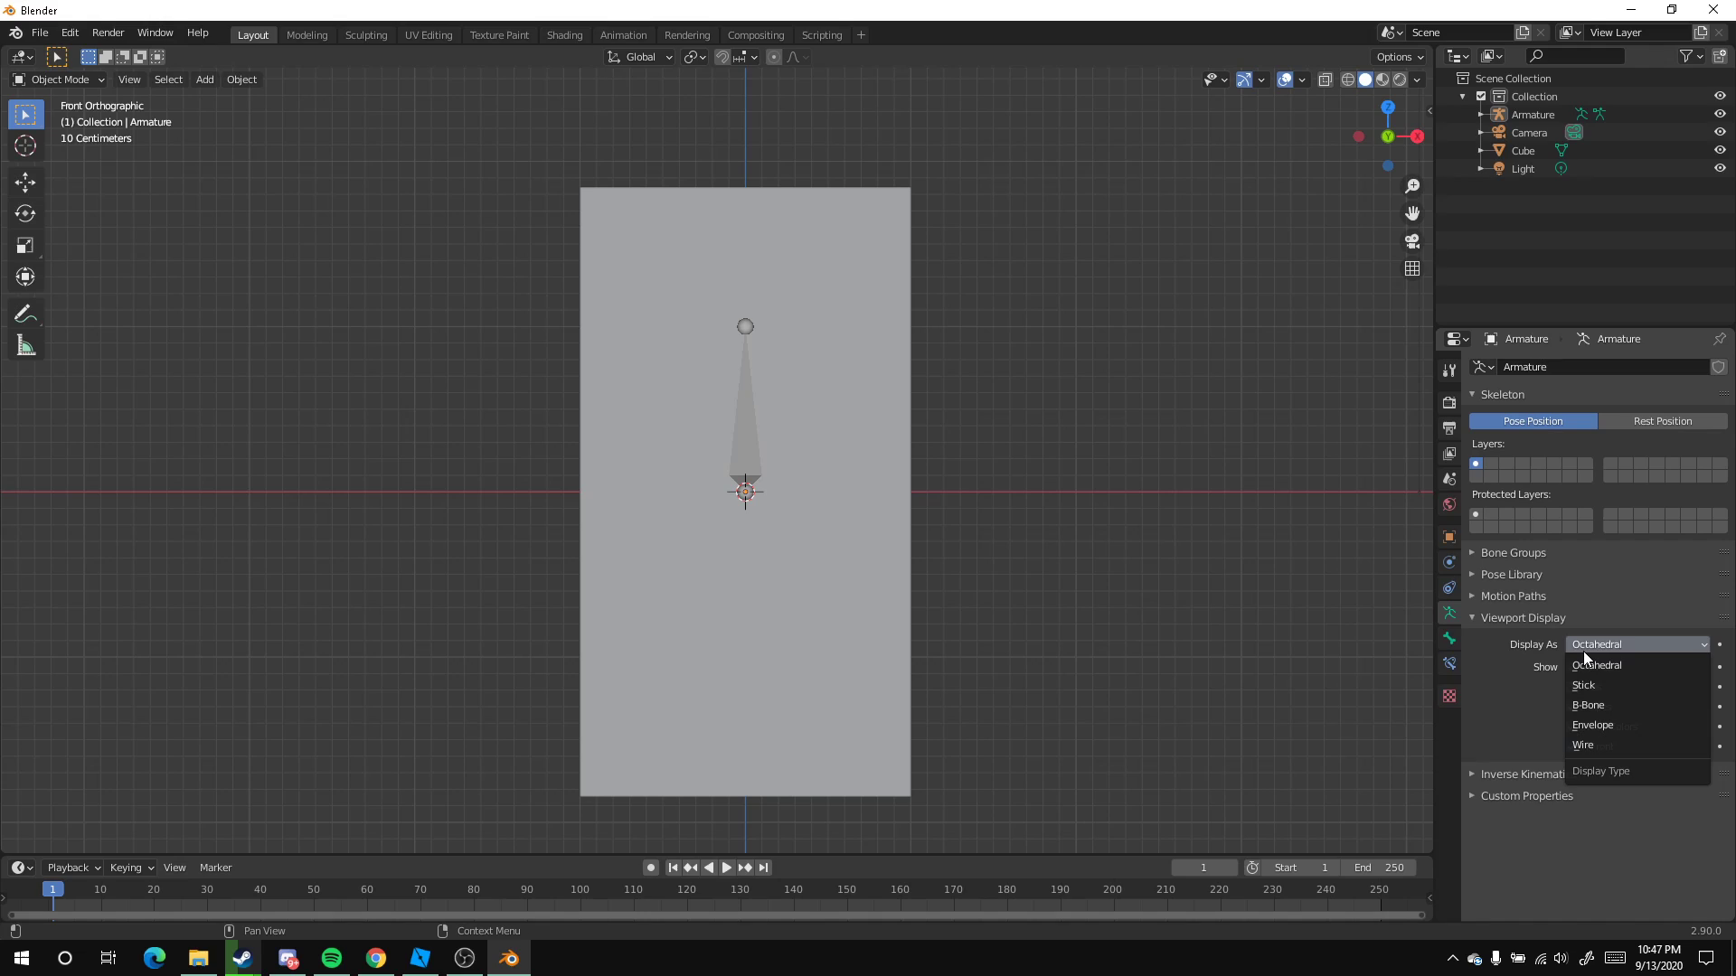
{"action": "left_click", "coordinate": [1611, 705]}
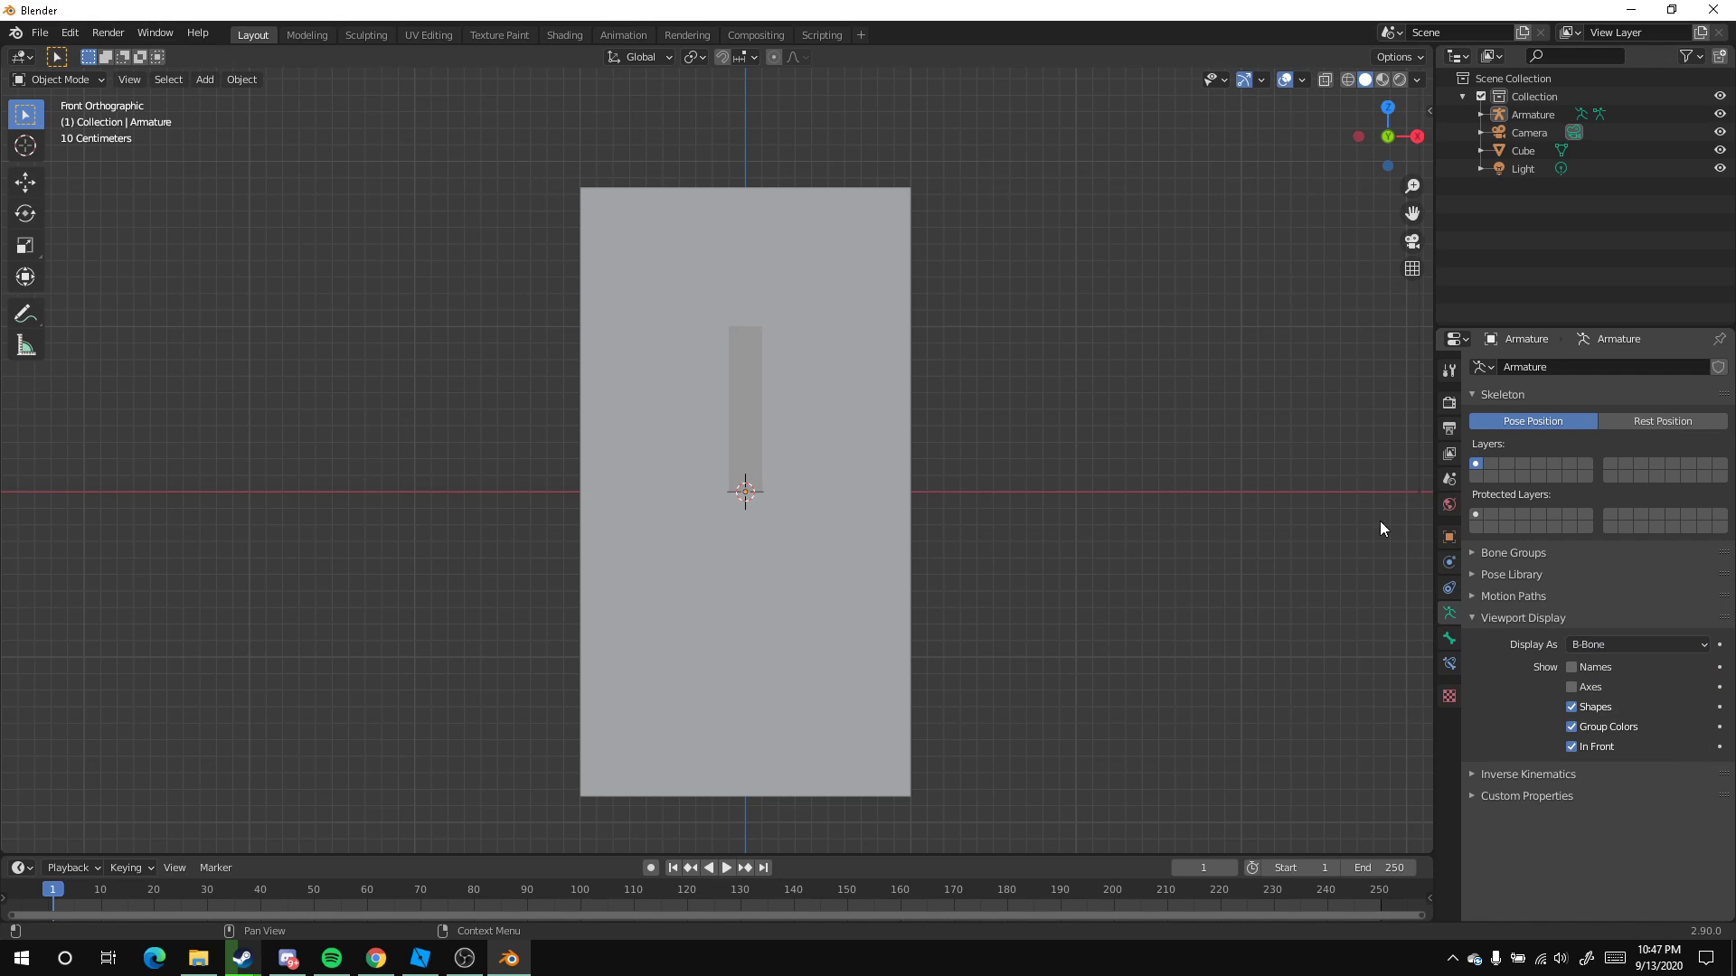
{"action": "left_click", "coordinate": [1615, 645]}
{"action": "left_click", "coordinate": [1611, 682]}
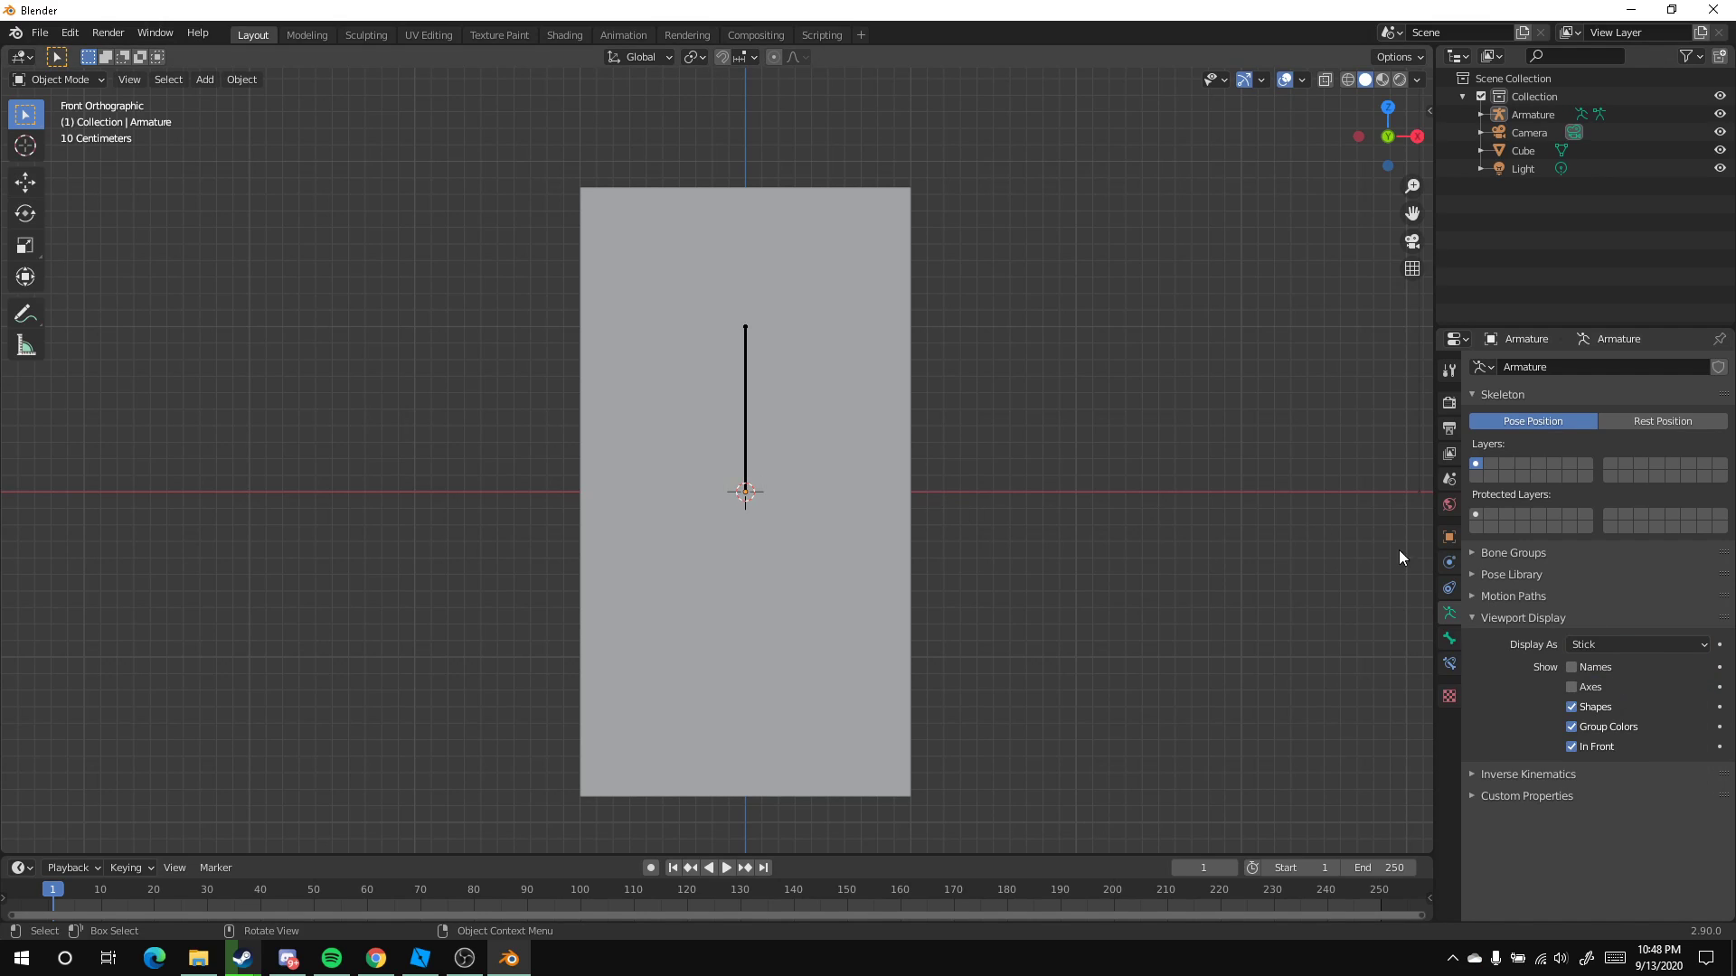
{"action": "left_click", "coordinate": [1681, 645]}
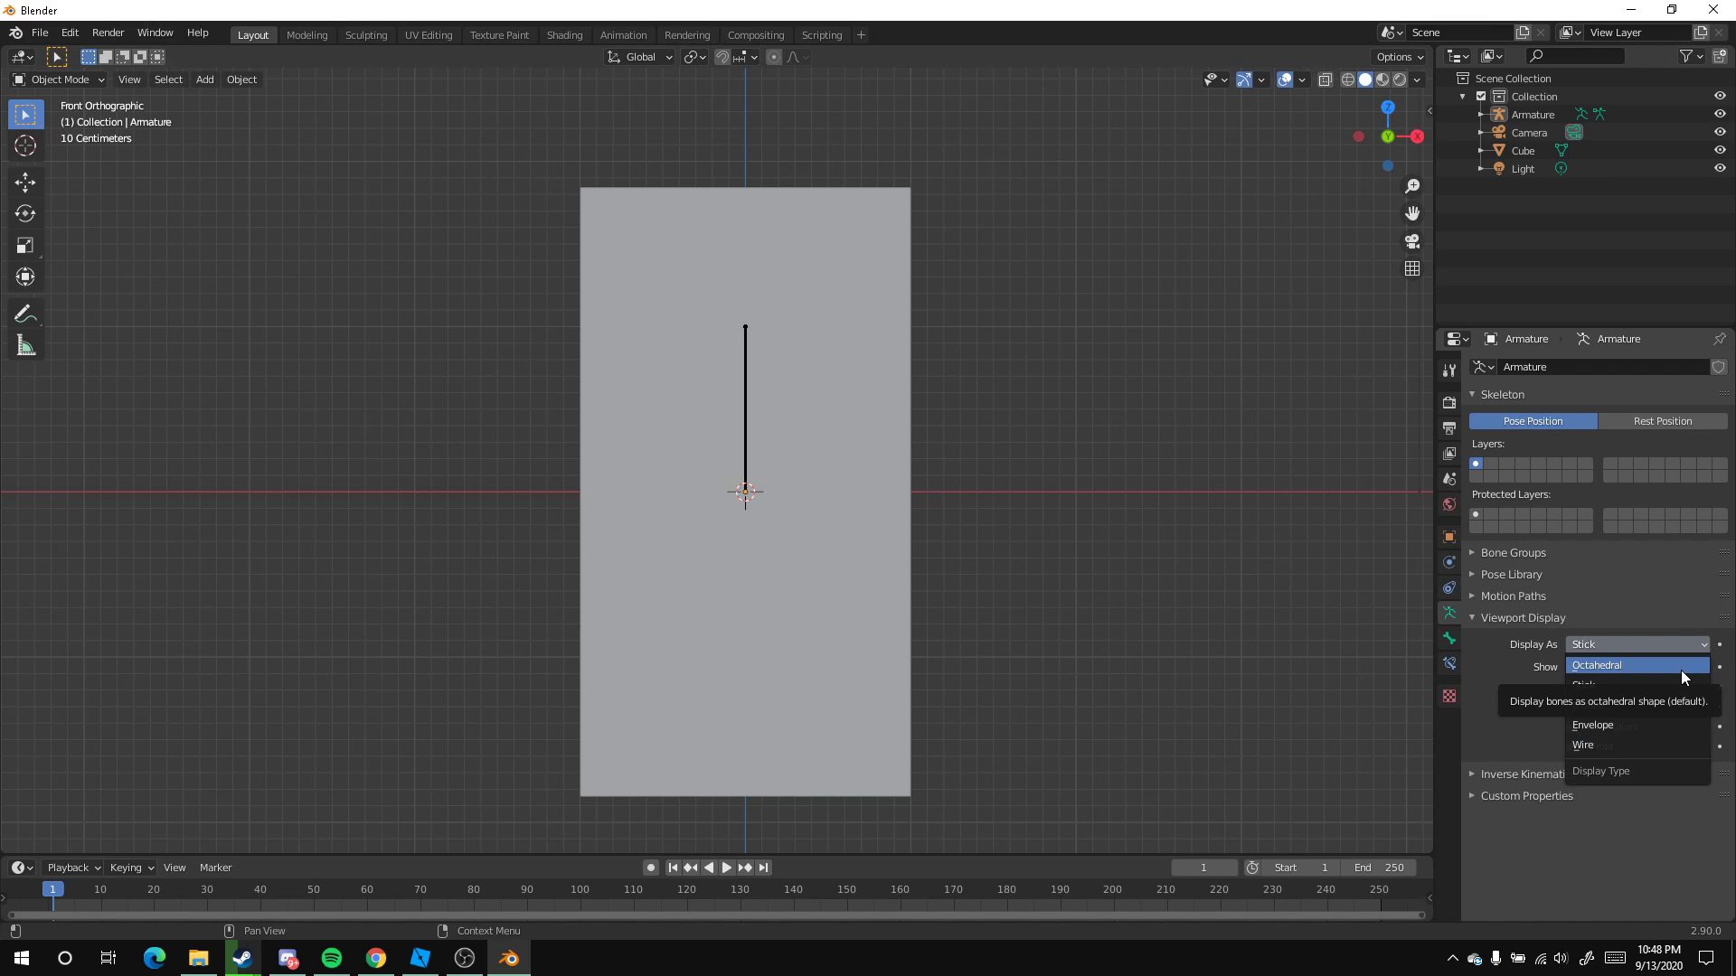
{"action": "left_click", "coordinate": [1680, 669]}
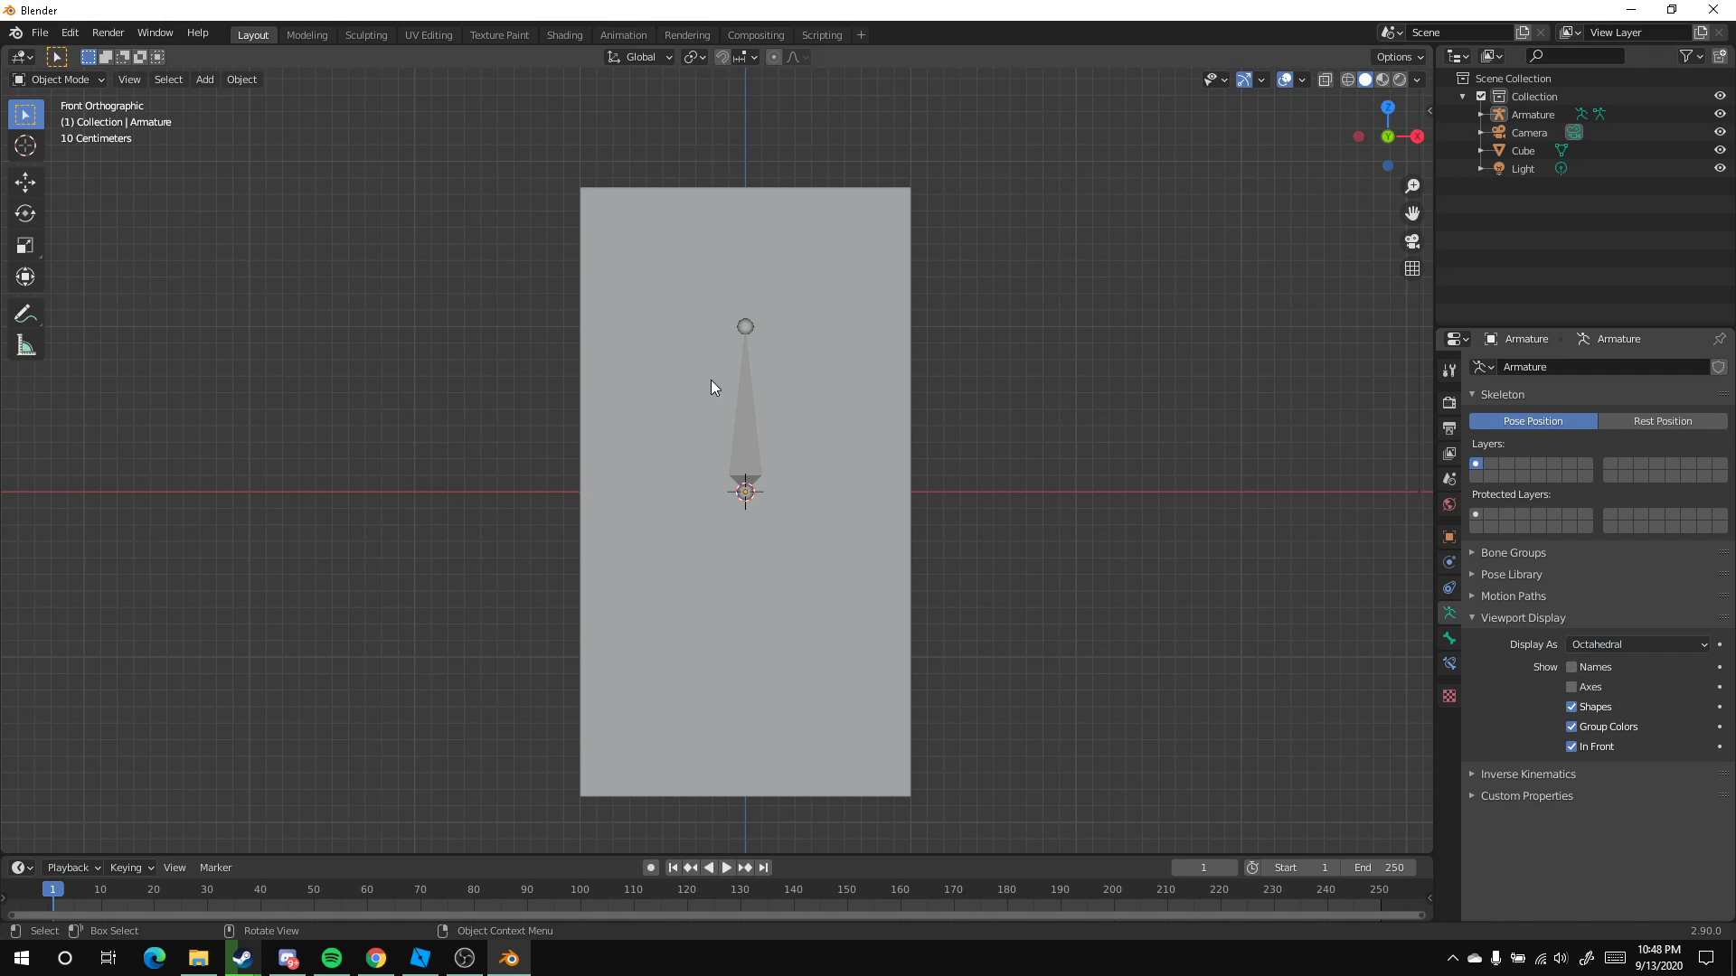
Select the armature, enter Edit Mode with the Move tool active, and deselect all its bone parts
{"action": "left_click", "coordinate": [746, 418]}
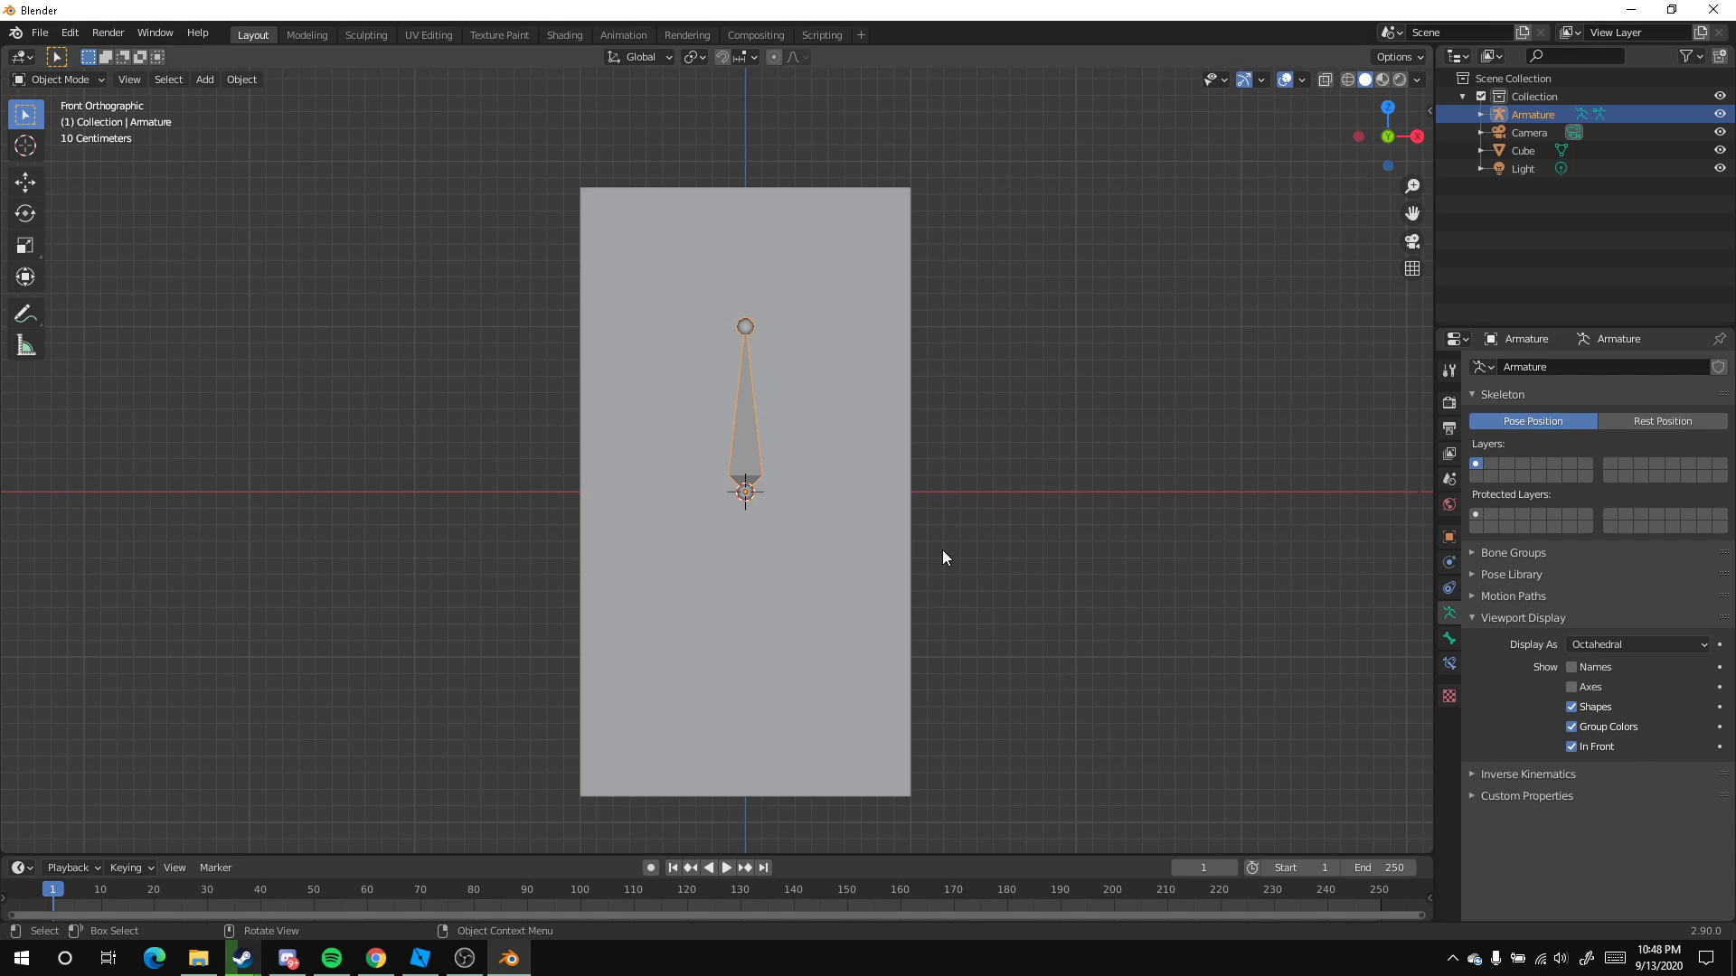
{"action": "scroll", "coordinate": [716, 442], "scroll_direction": "up", "scroll_amount": 1}
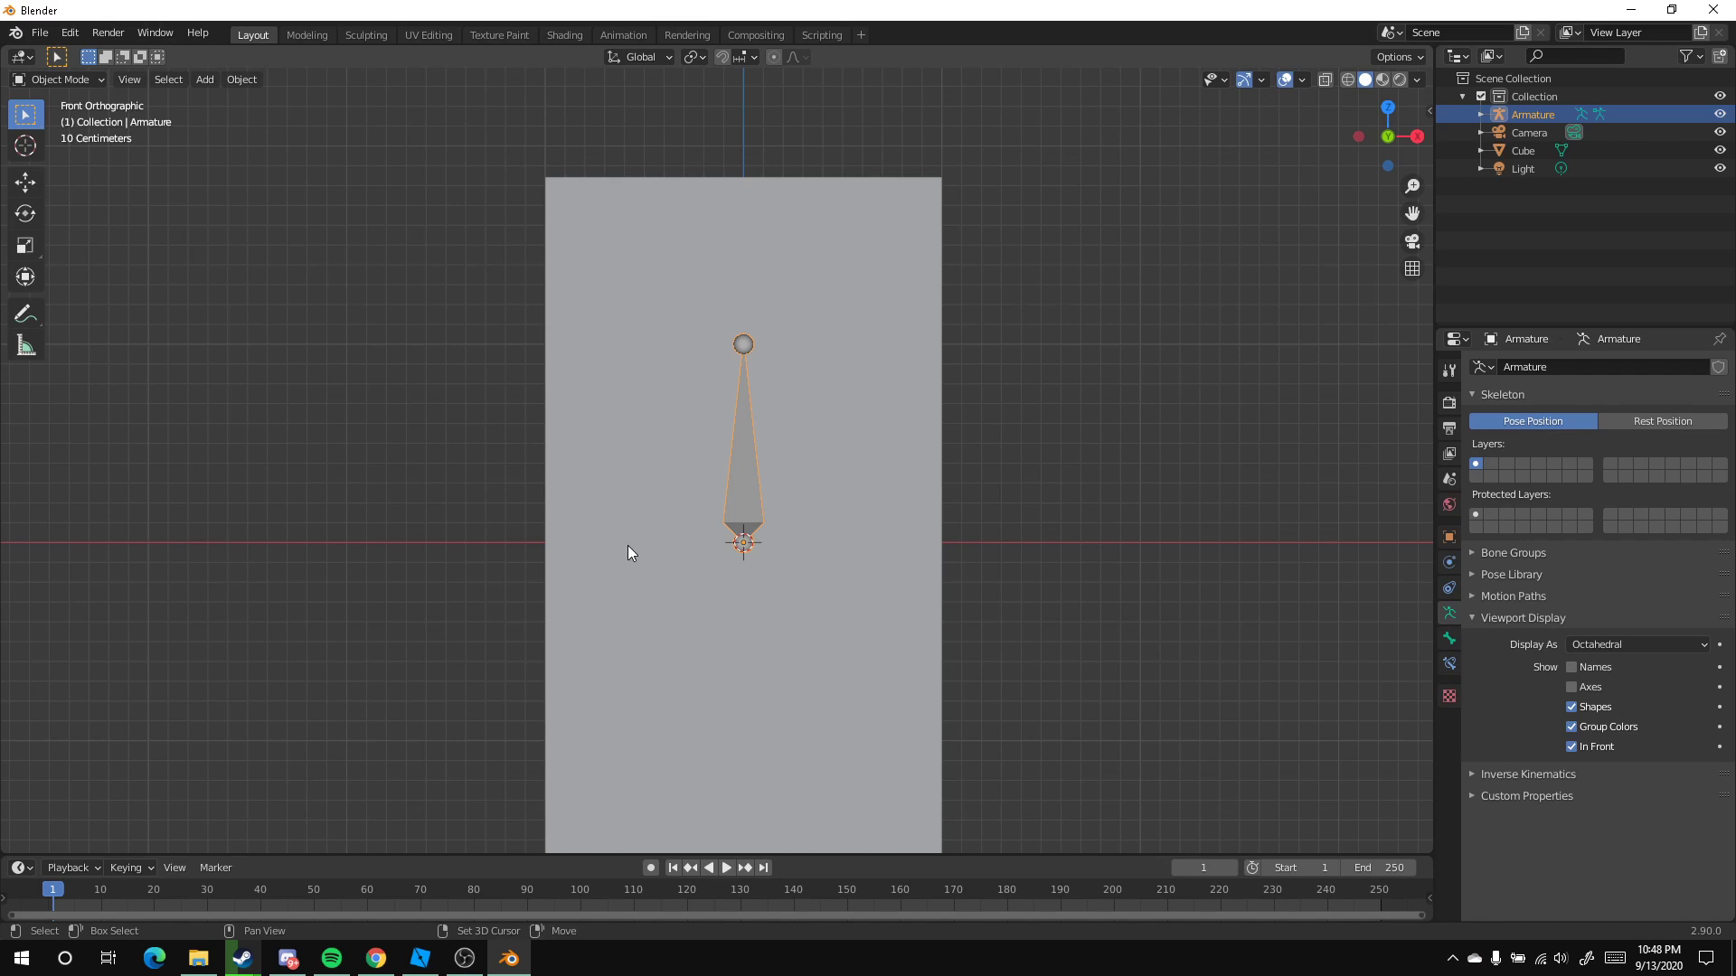
{"action": "scroll", "coordinate": [624, 507], "scroll_direction": "down", "scroll_amount": 2, "text": "shift"}
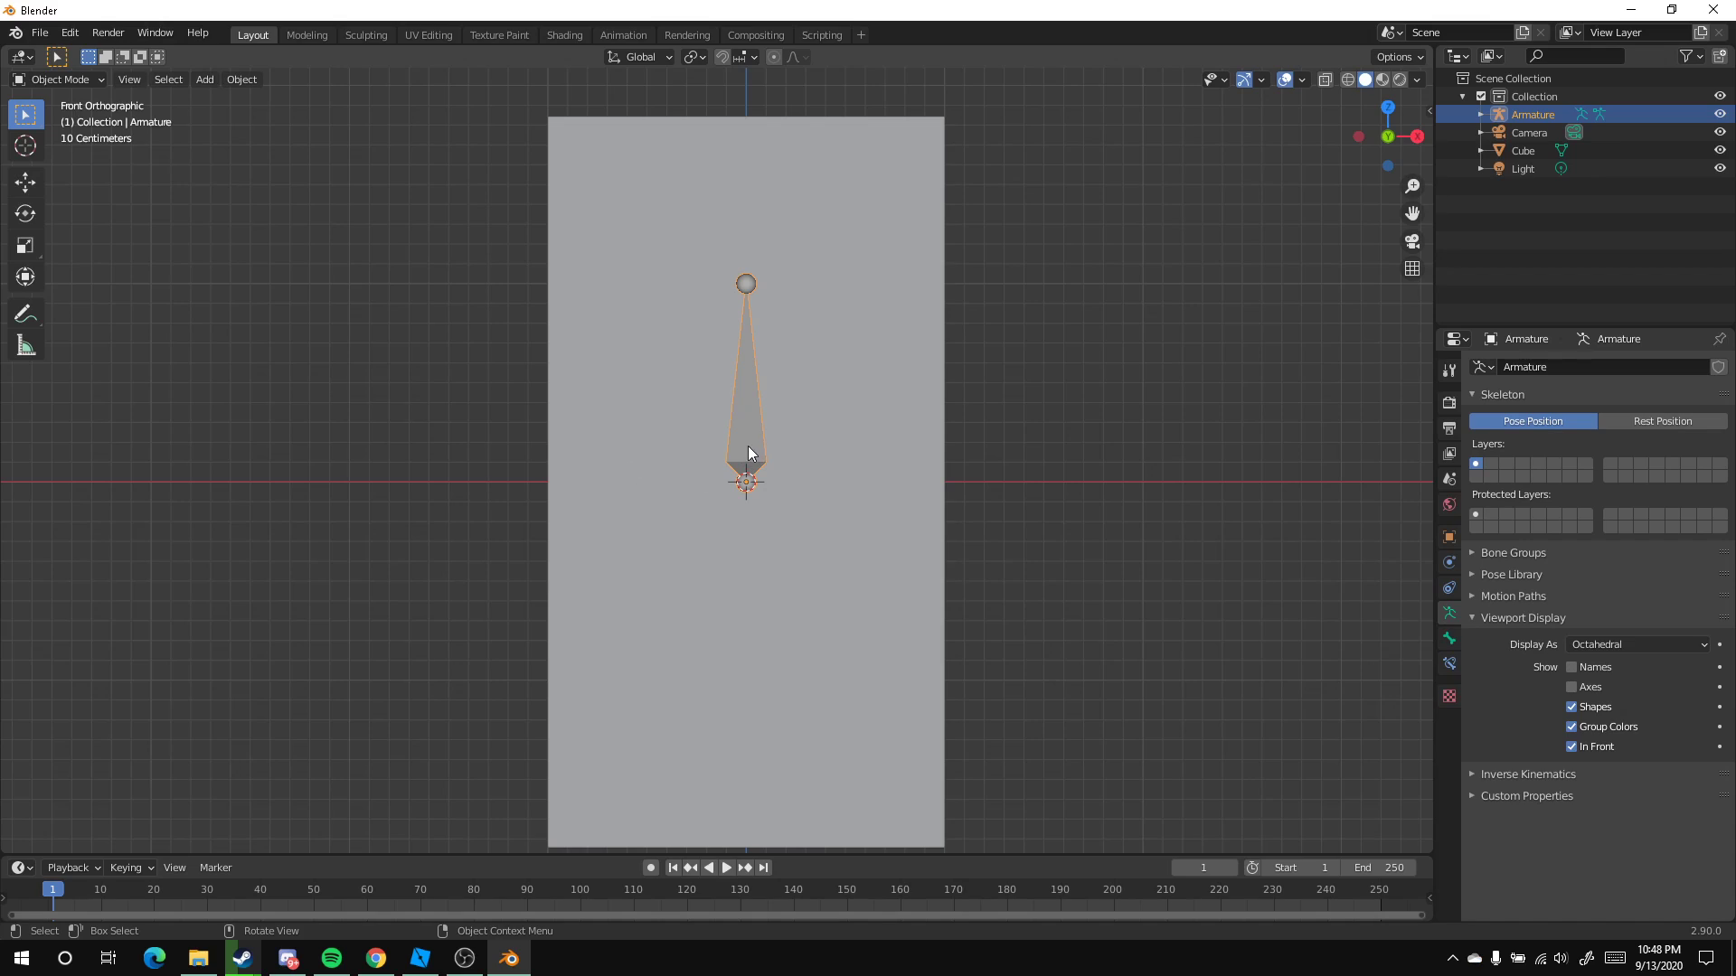
{"action": "key", "text": "Tab"}
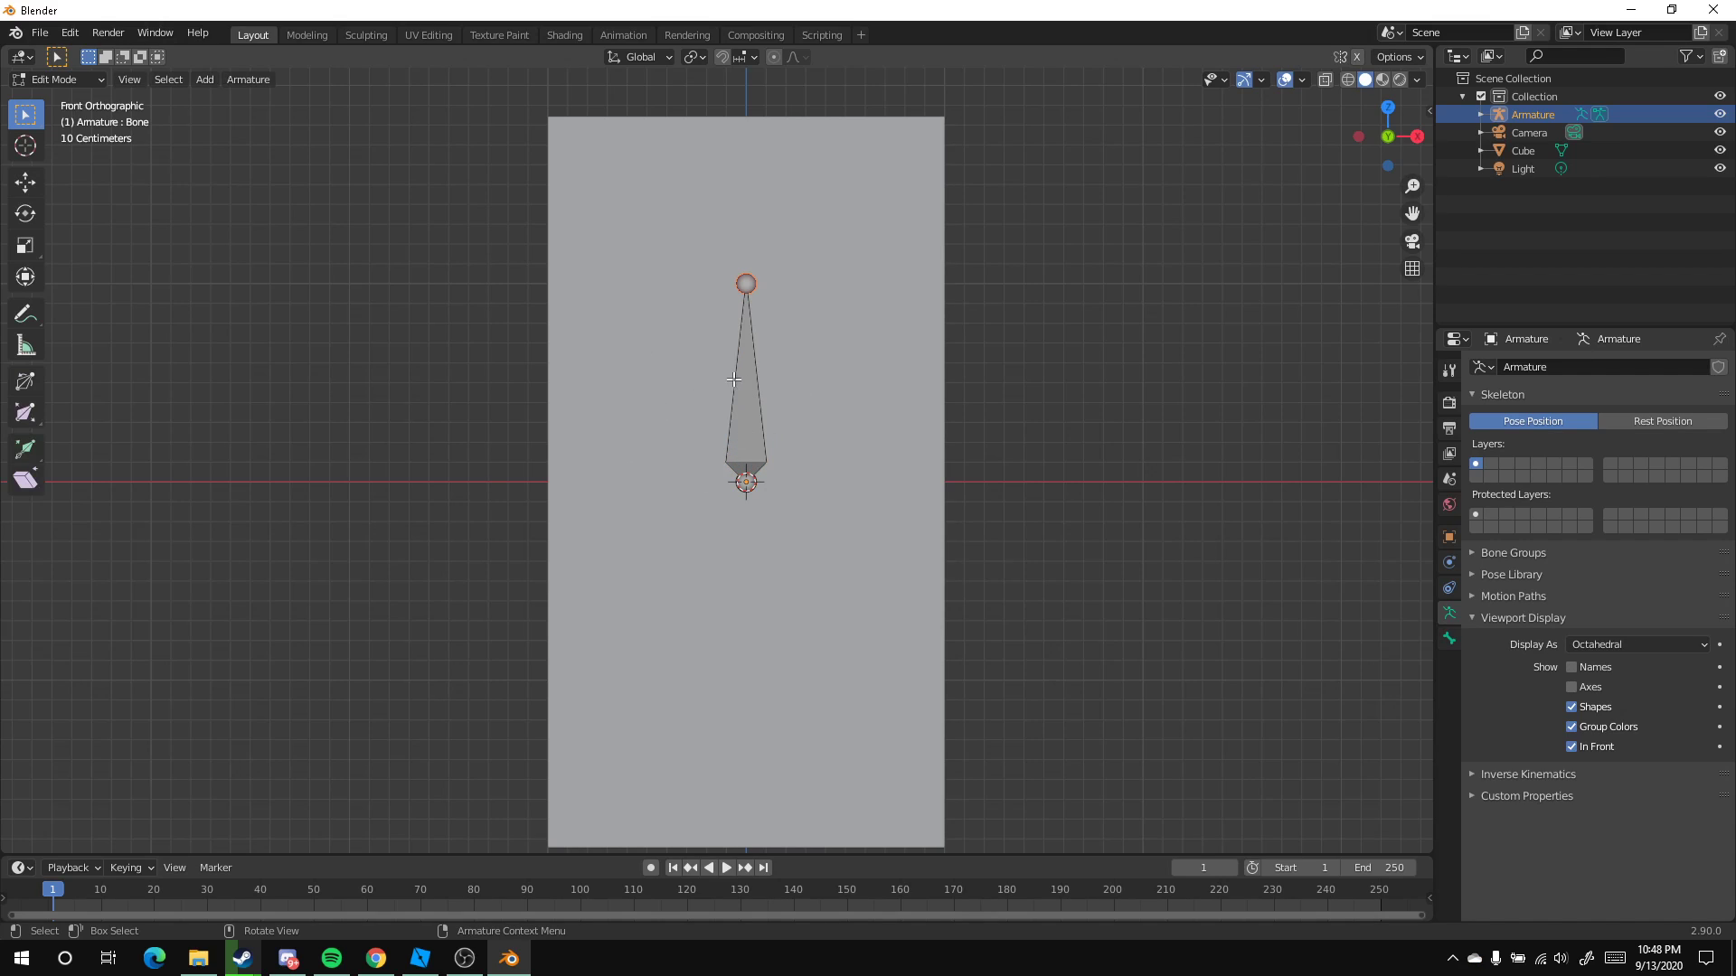
{"action": "key", "text": "a"}
{"action": "left_click", "coordinate": [26, 182]}
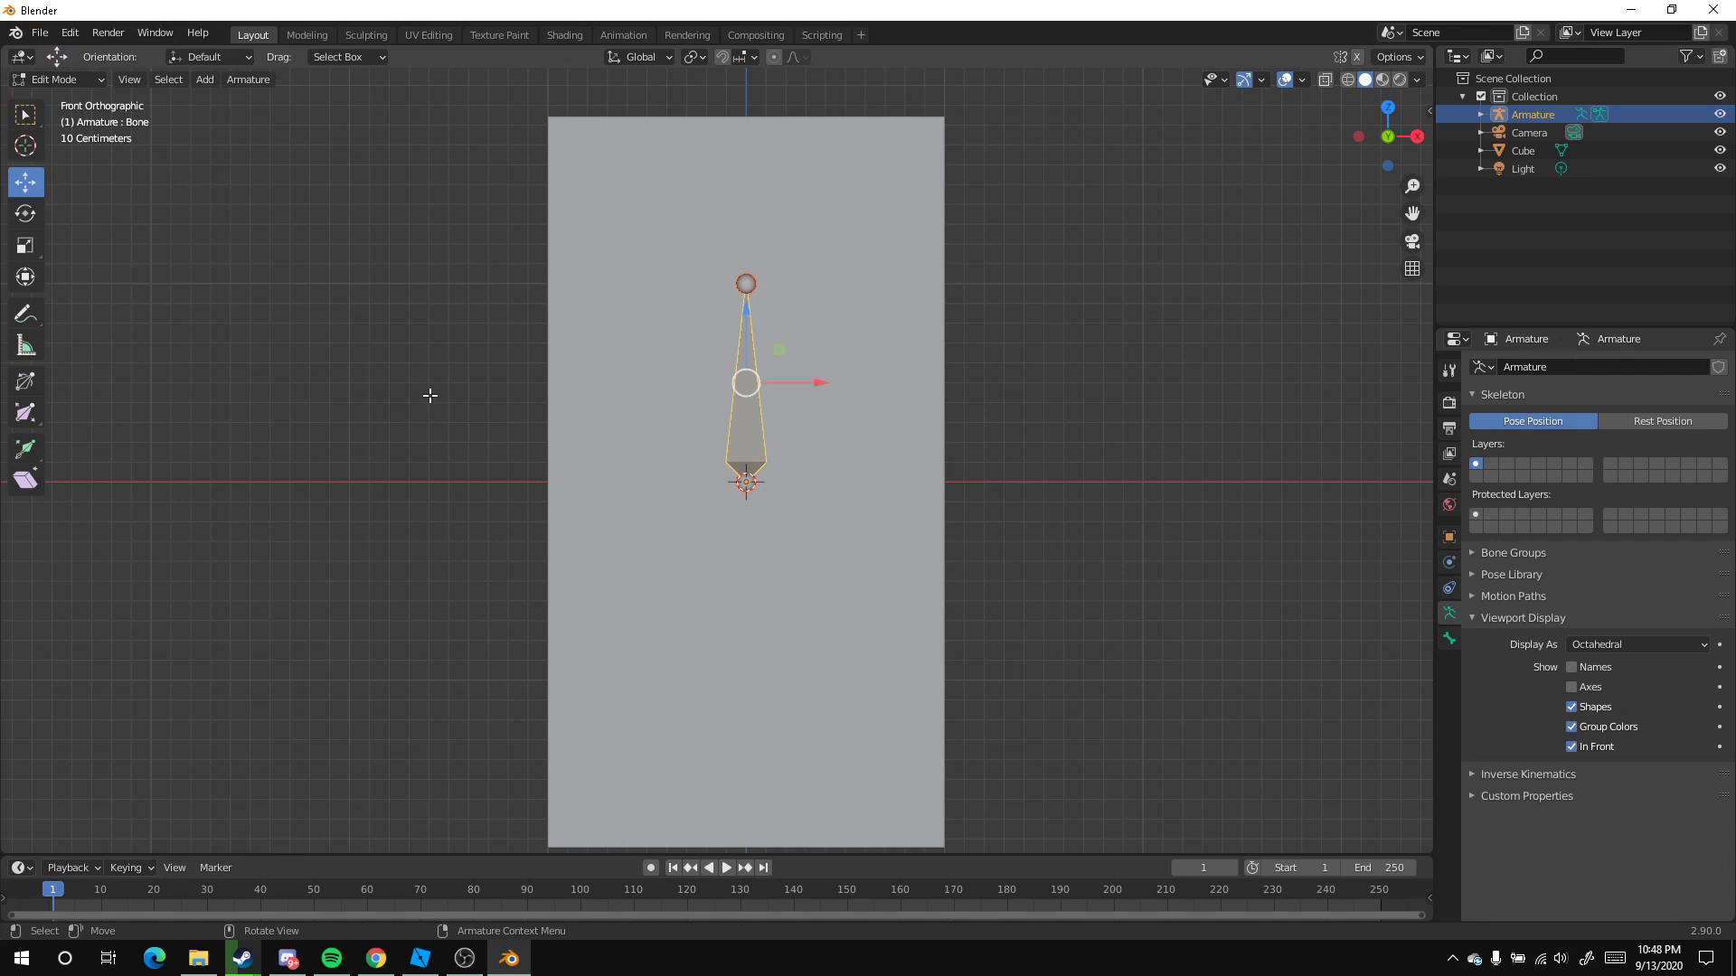
{"action": "left_click", "coordinate": [431, 405]}
{"action": "scroll", "coordinate": [708, 549], "scroll_direction": "up", "scroll_amount": 2}
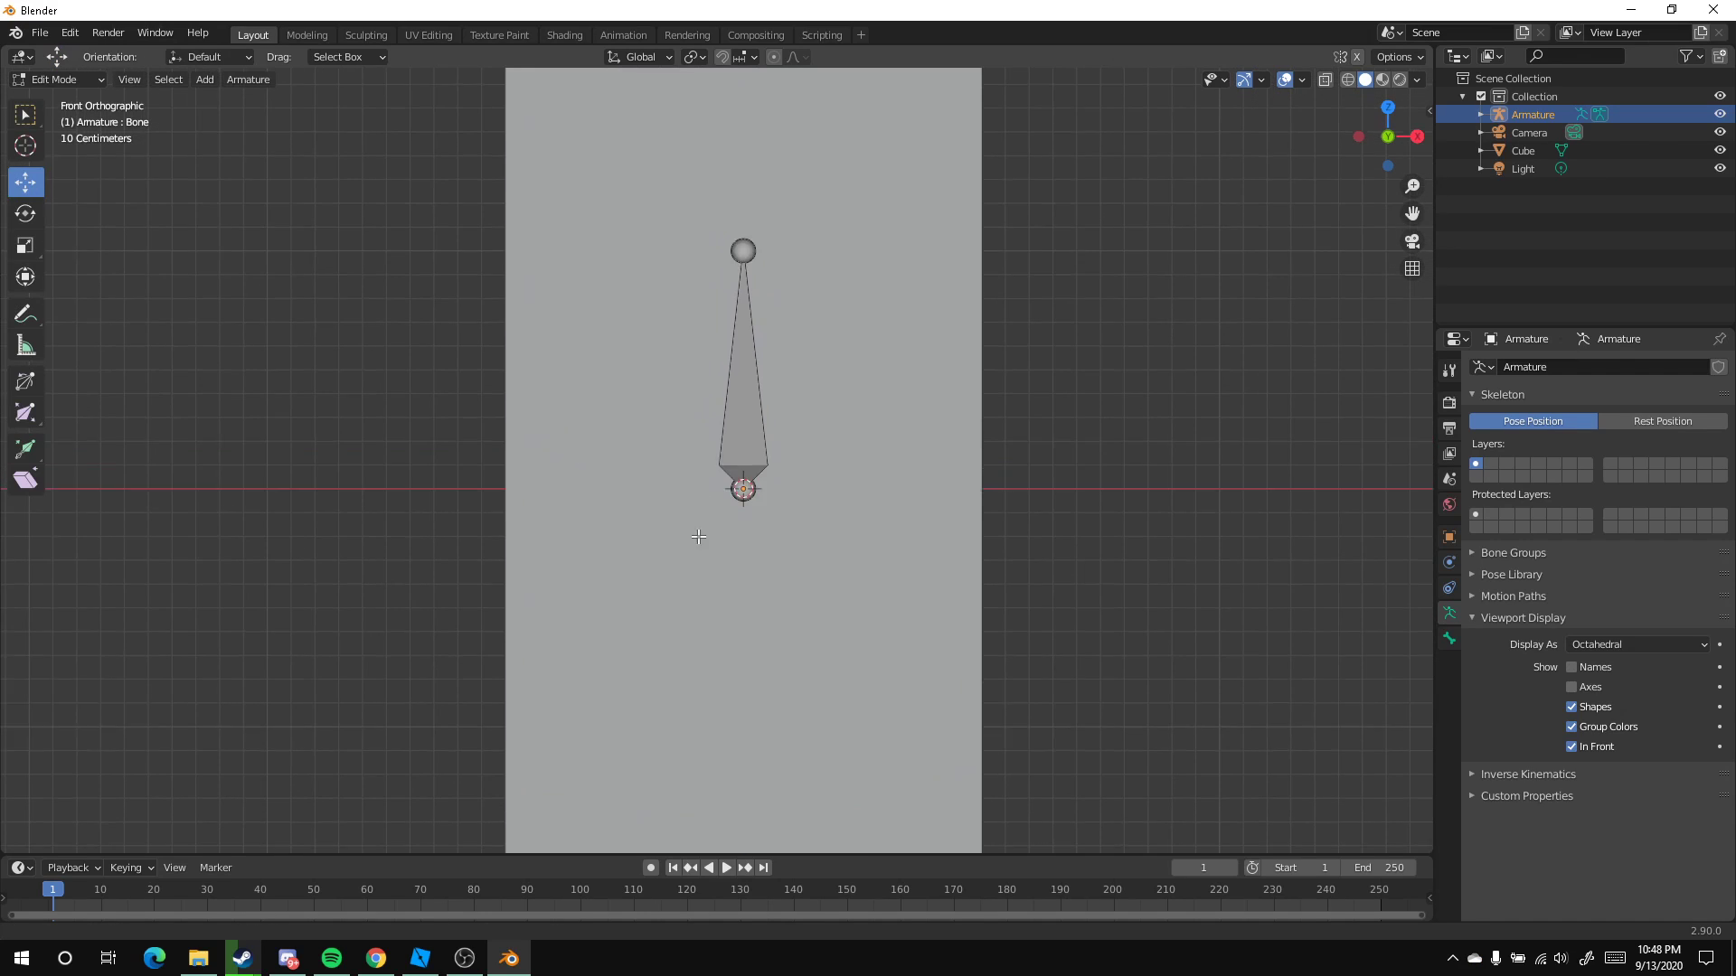
{"action": "scroll", "coordinate": [765, 556], "scroll_direction": "down", "scroll_amount": 2}
{"action": "scroll", "coordinate": [755, 467], "scroll_direction": "up", "scroll_amount": 3}
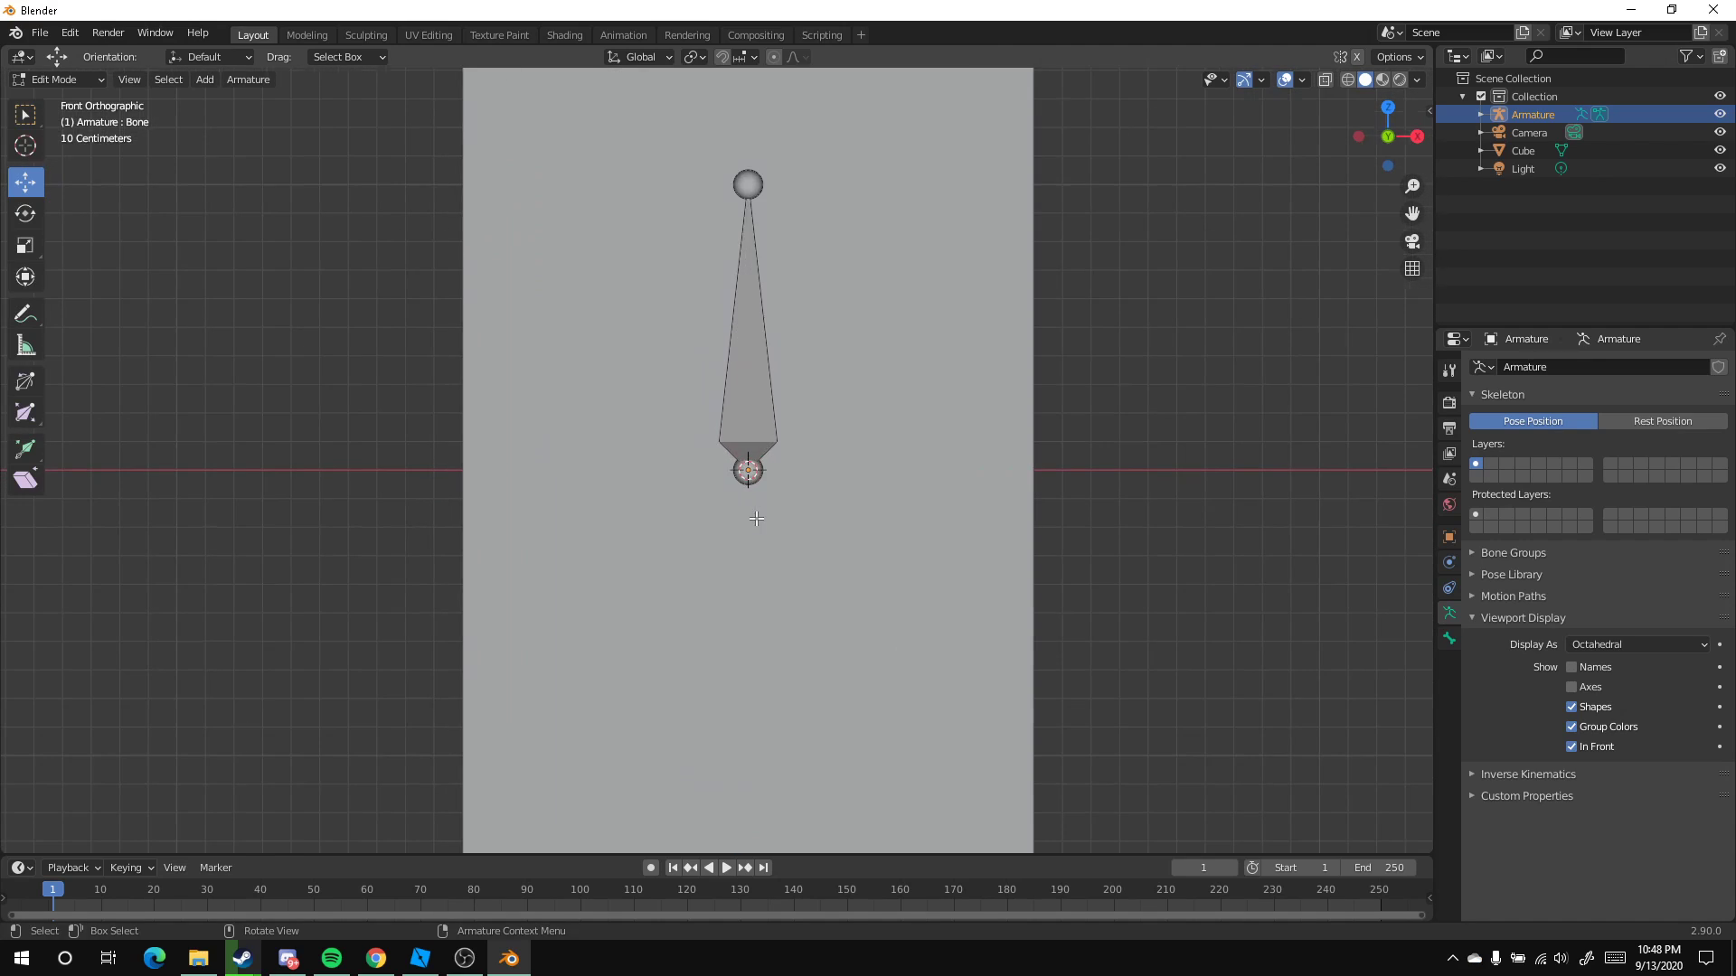
Try subdividing the single bone, then undo the subdivision
{"action": "left_click", "coordinate": [748, 326]}
{"action": "right_click", "coordinate": [778, 300]}
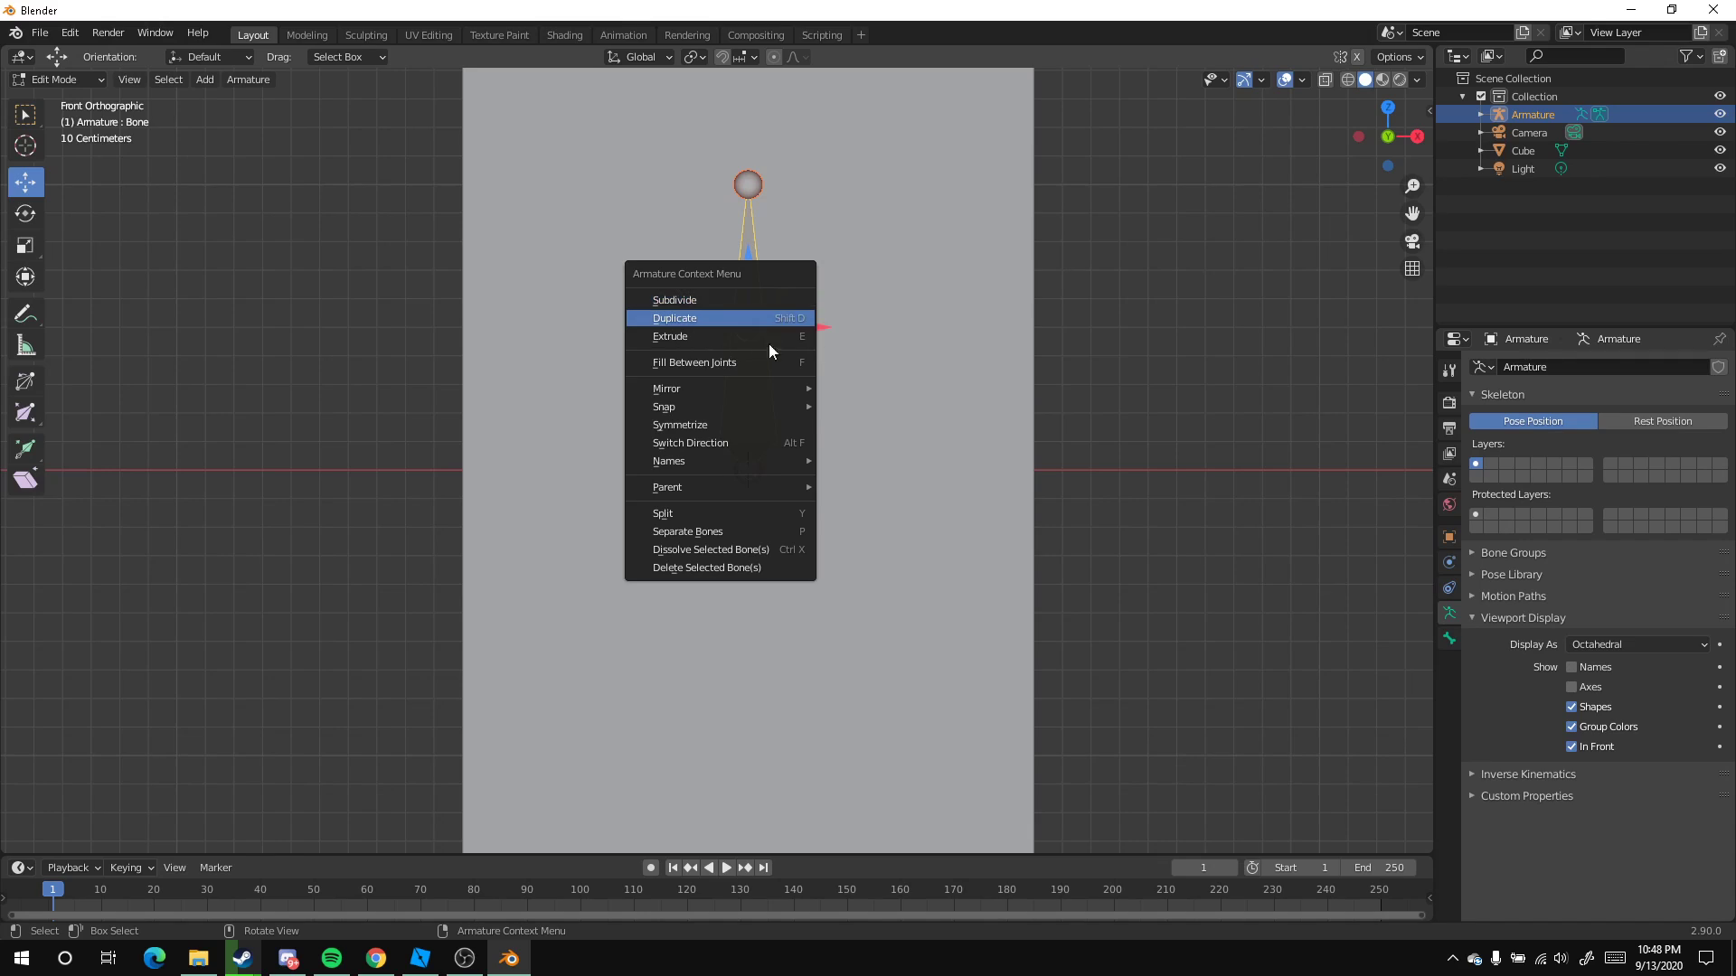
{"action": "left_click", "coordinate": [748, 309]}
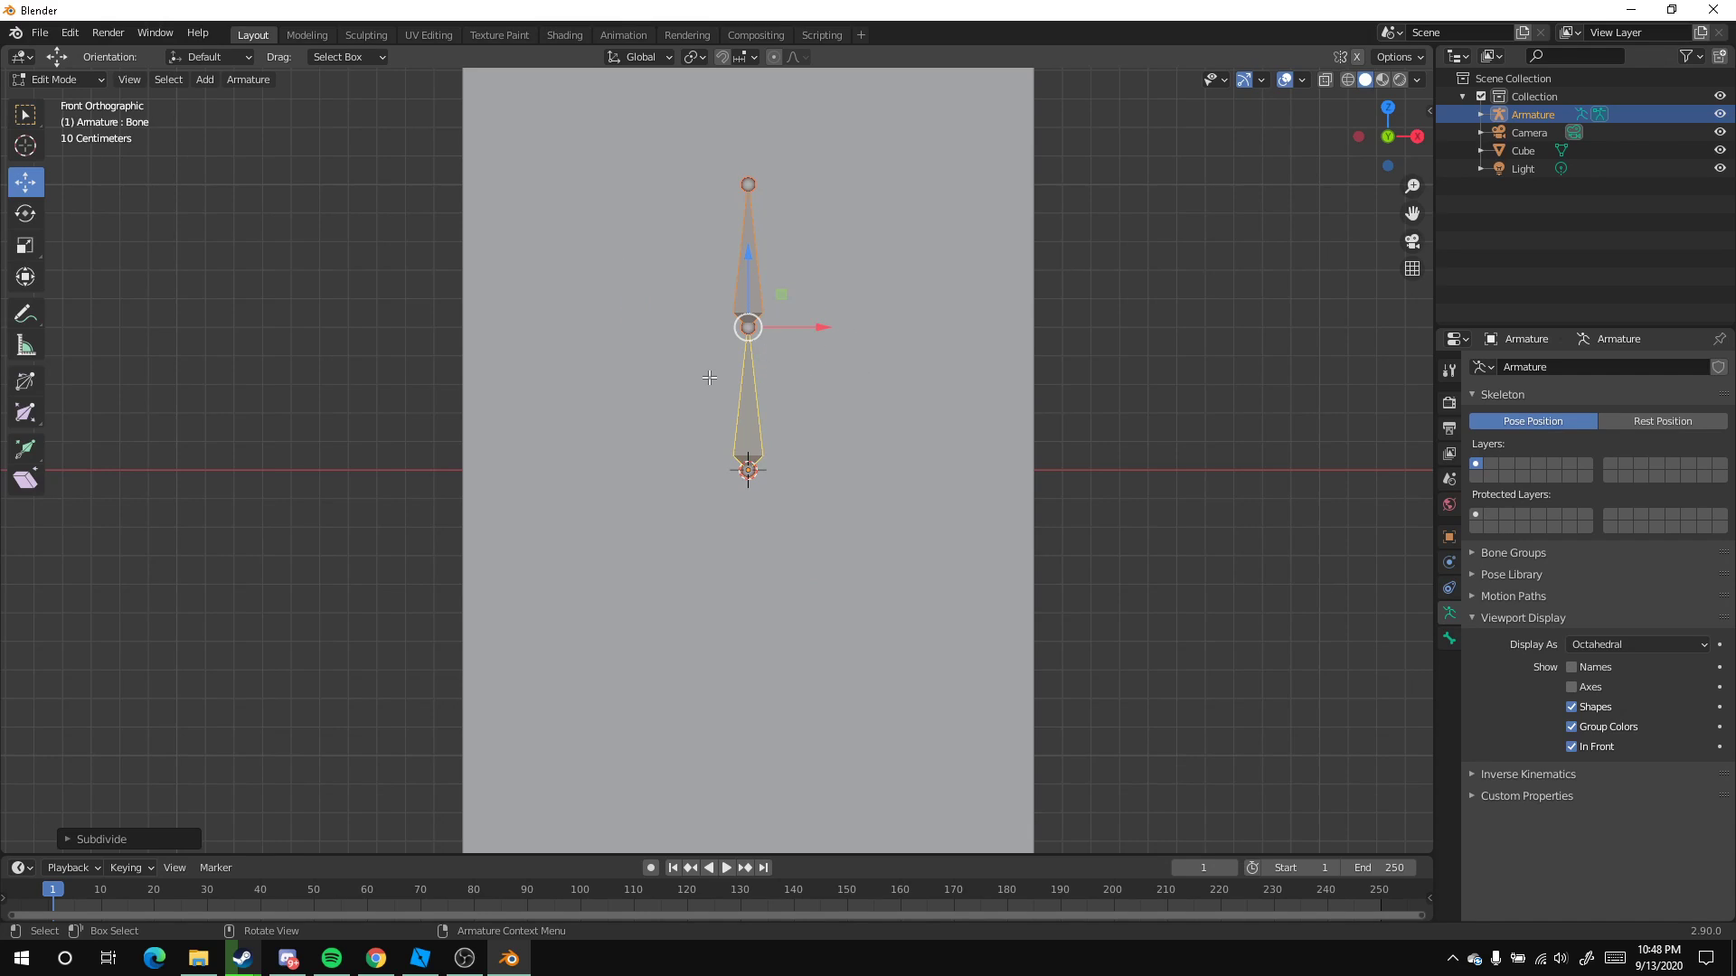
{"action": "key", "text": "ctrl+z"}
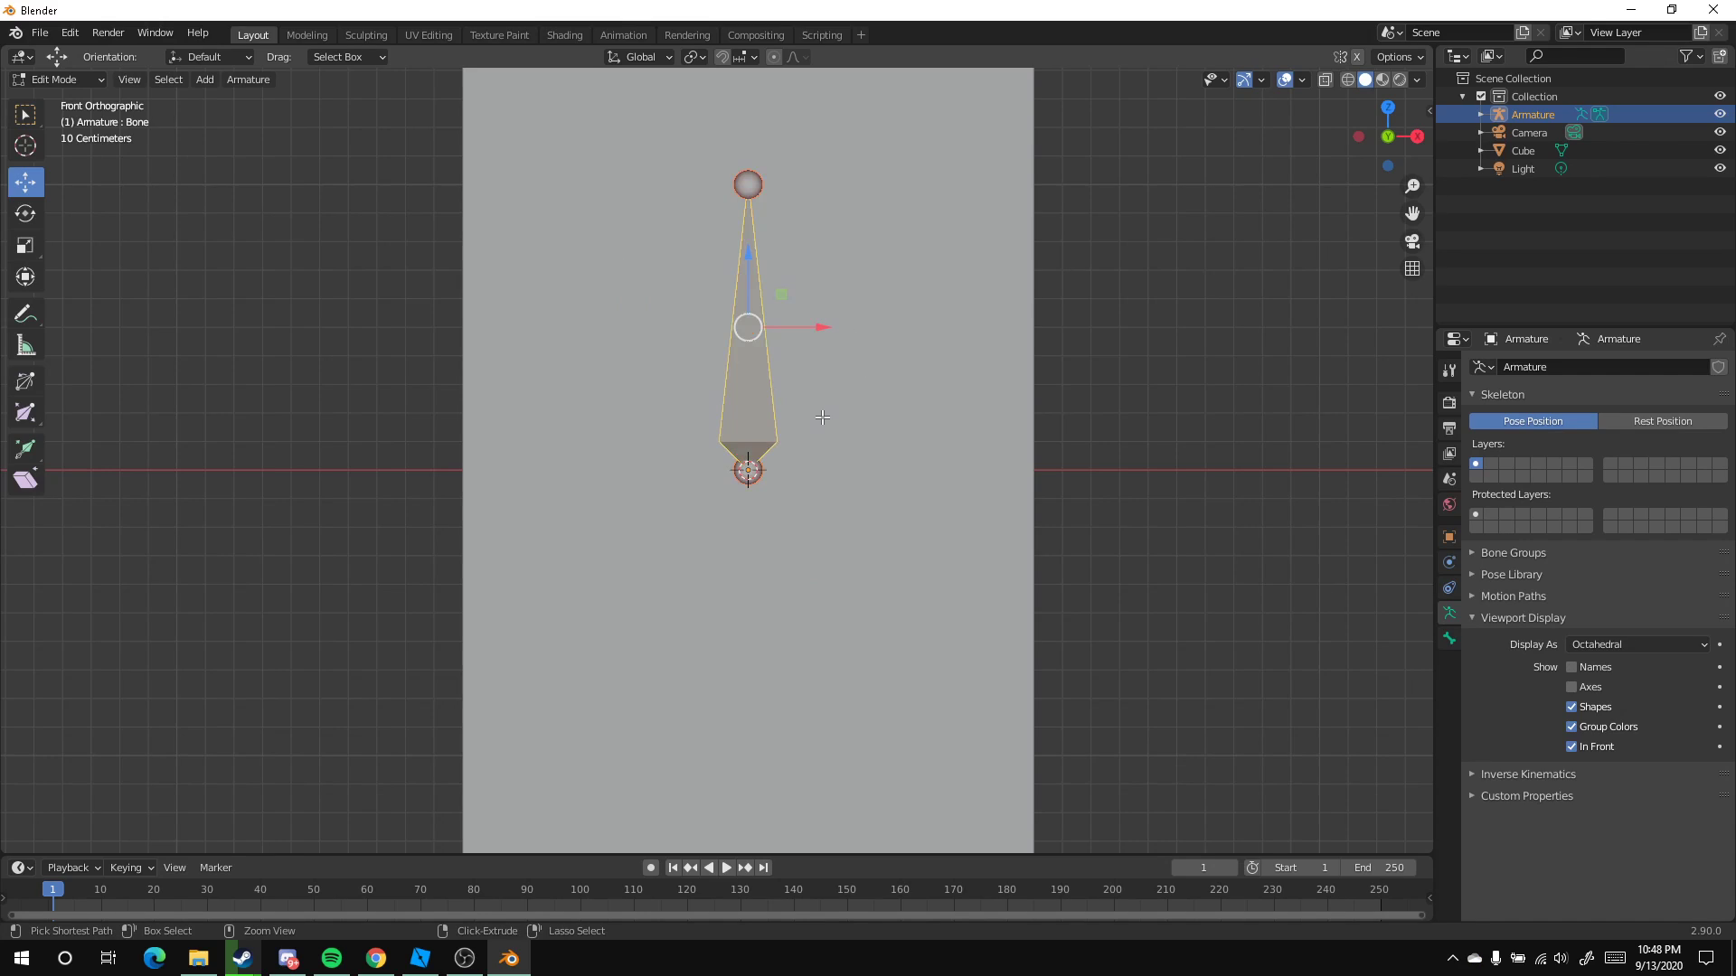
Move the bone's base joint down along Z by about 0.09 m, just below the cube's centre
{"action": "left_click", "coordinate": [753, 470]}
{"action": "scroll", "coordinate": [751, 468], "scroll_direction": "down", "scroll_amount": 3}
{"action": "scroll", "coordinate": [737, 452], "scroll_direction": "up", "scroll_amount": 1}
{"action": "key", "text": "g"}
{"action": "key", "text": "z"}
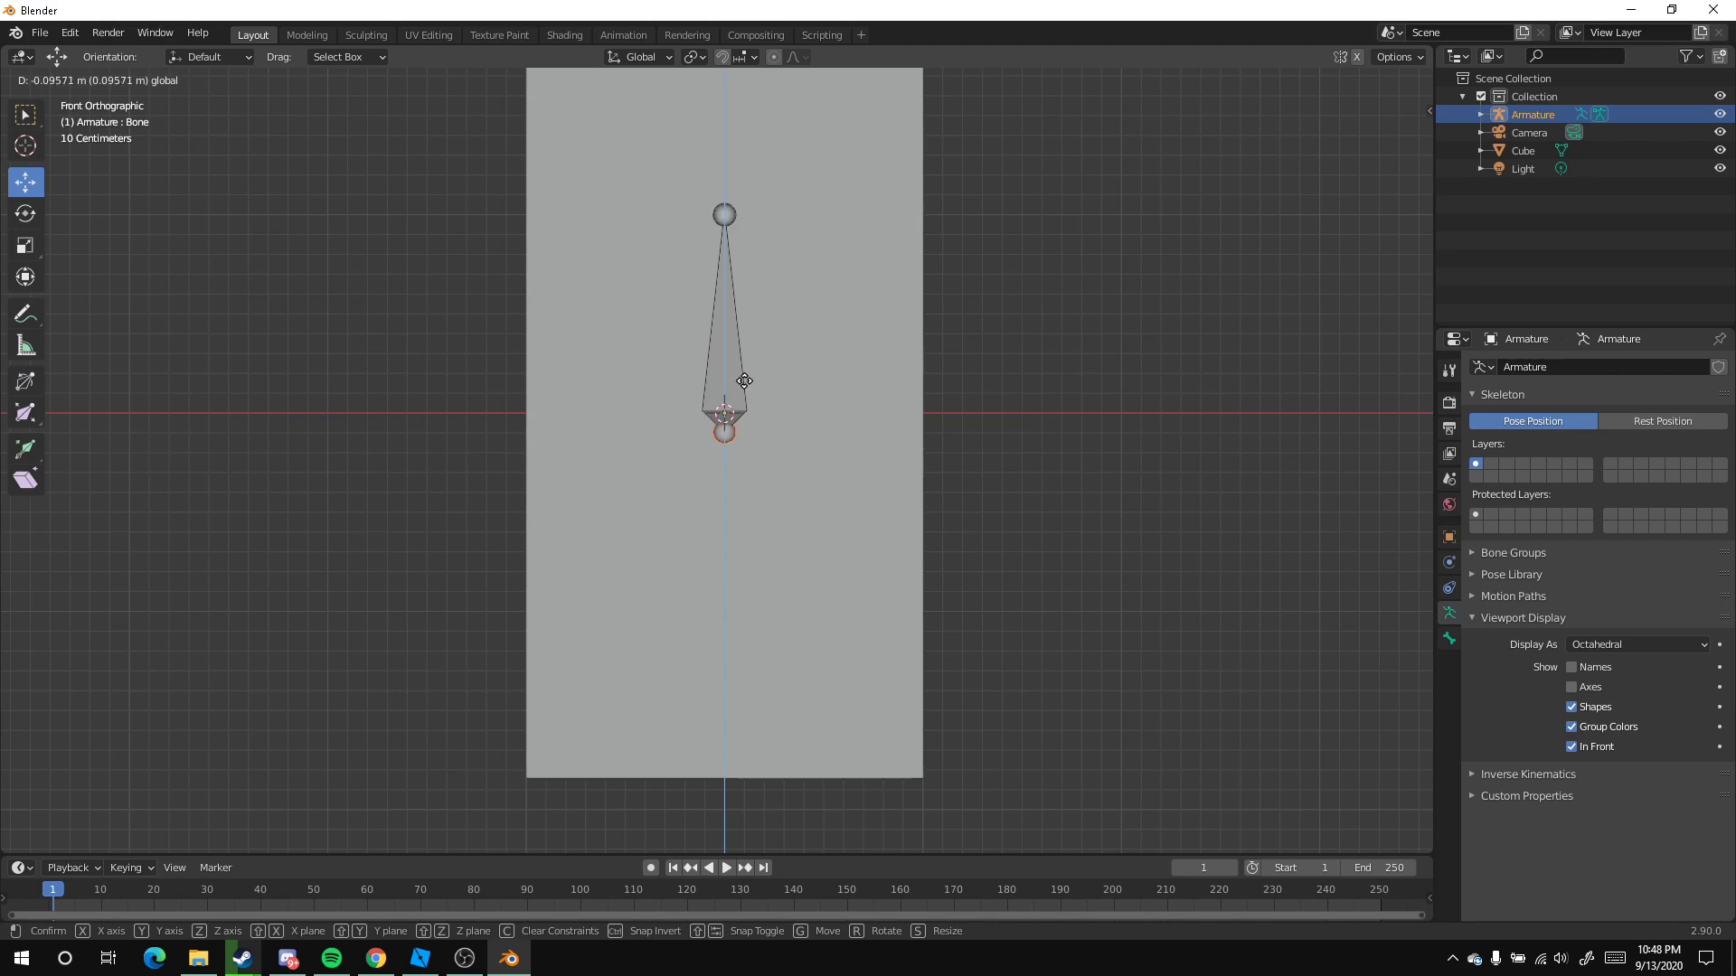
{"action": "left_click", "coordinate": [740, 376]}
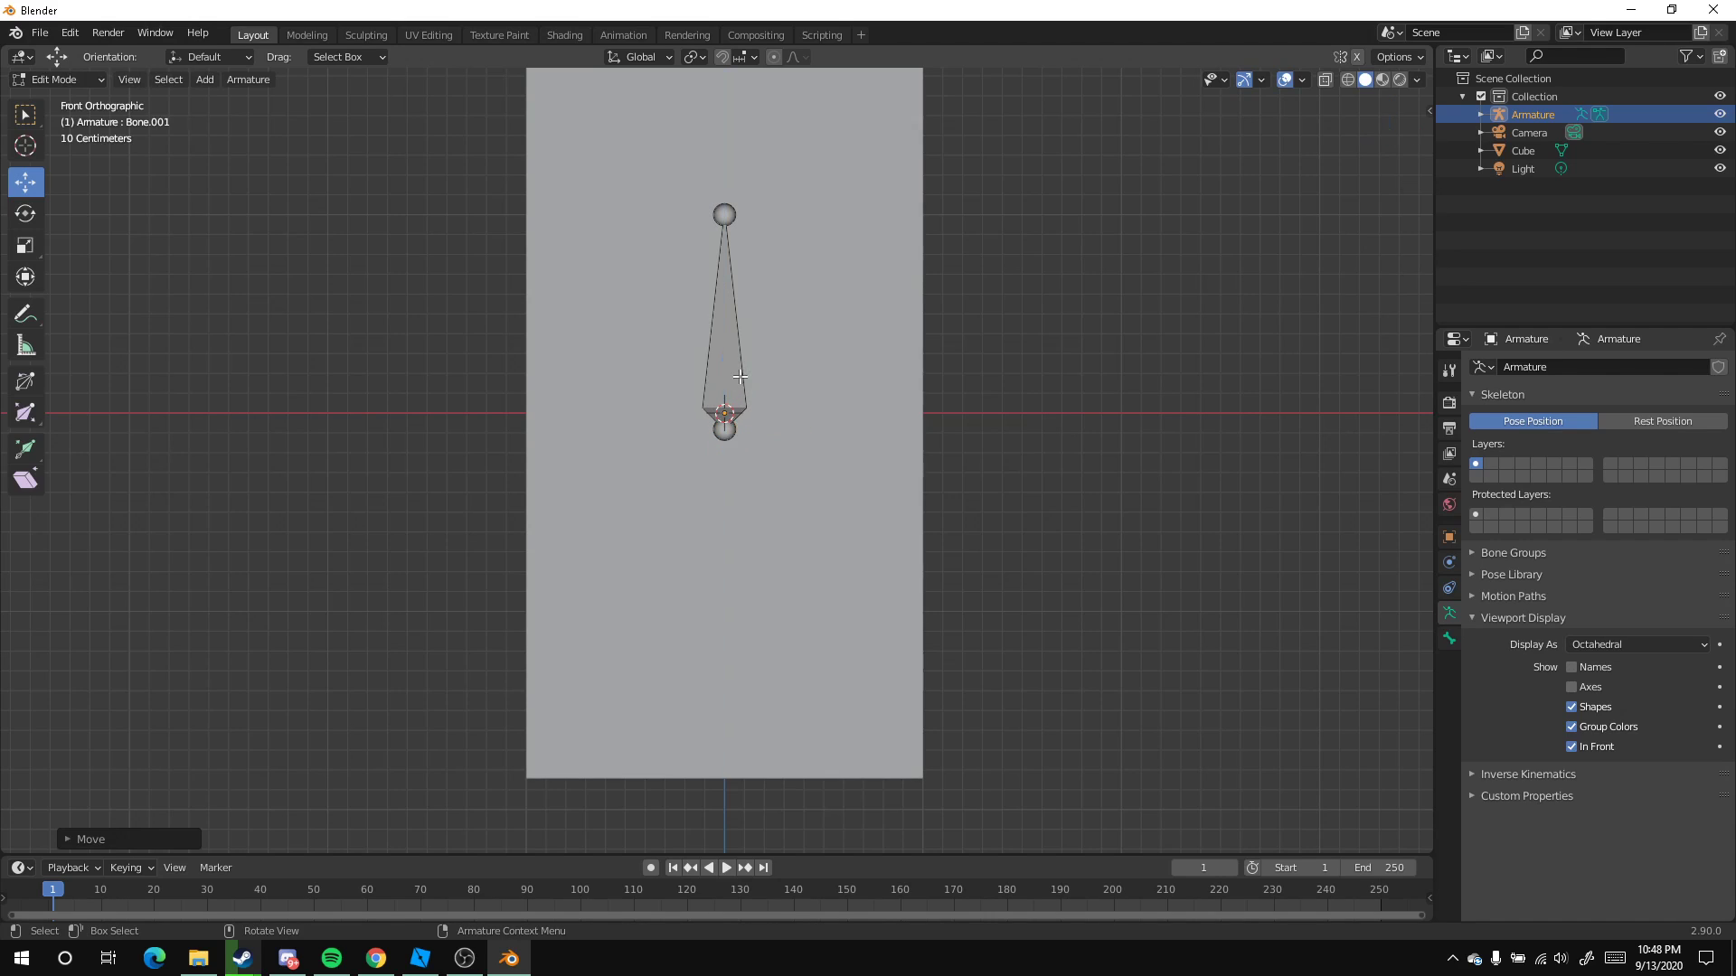
Extrude a second bone straight down along Z from the base joint, about 1.4 m long
{"action": "key", "text": "e"}
{"action": "key", "text": "z"}
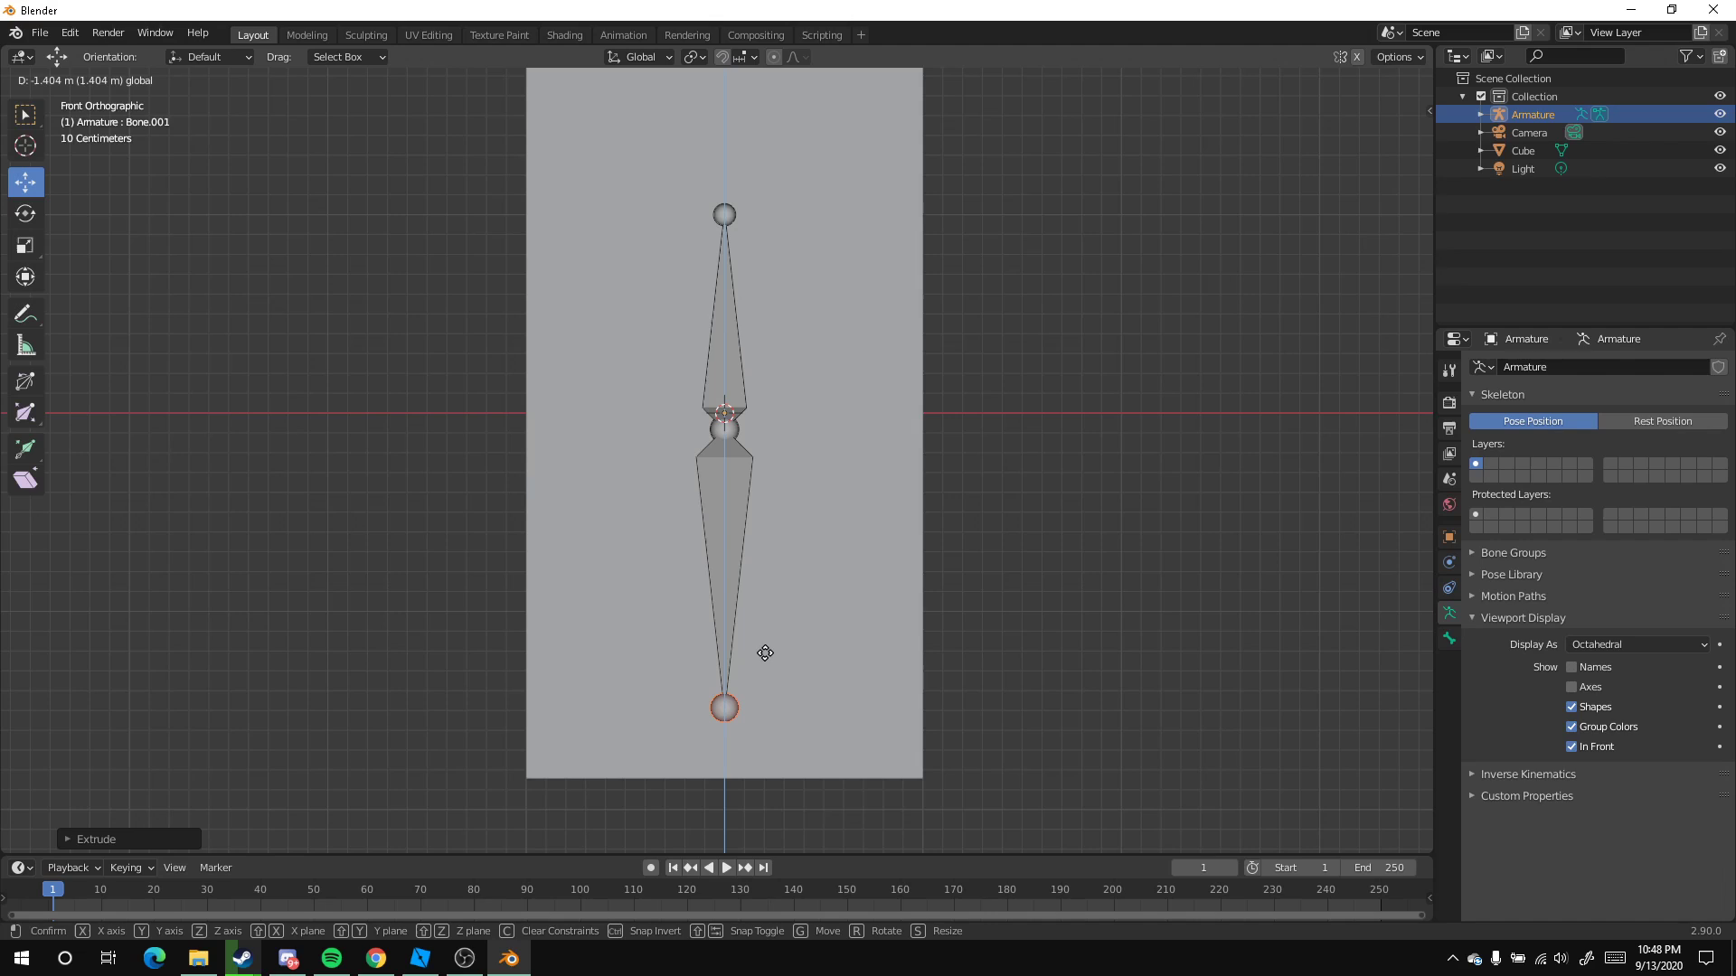
{"action": "left_click", "coordinate": [765, 652]}
{"action": "left_click", "coordinate": [1115, 491]}
Move the upper bone's tip up near the cube's top edge and the lower bone's tip down near its bottom edge
{"action": "middle_click_drag", "start_coordinate": [720, 229], "coordinate": [694, 388], "text": "shift"}
{"action": "left_click", "coordinate": [705, 366]}
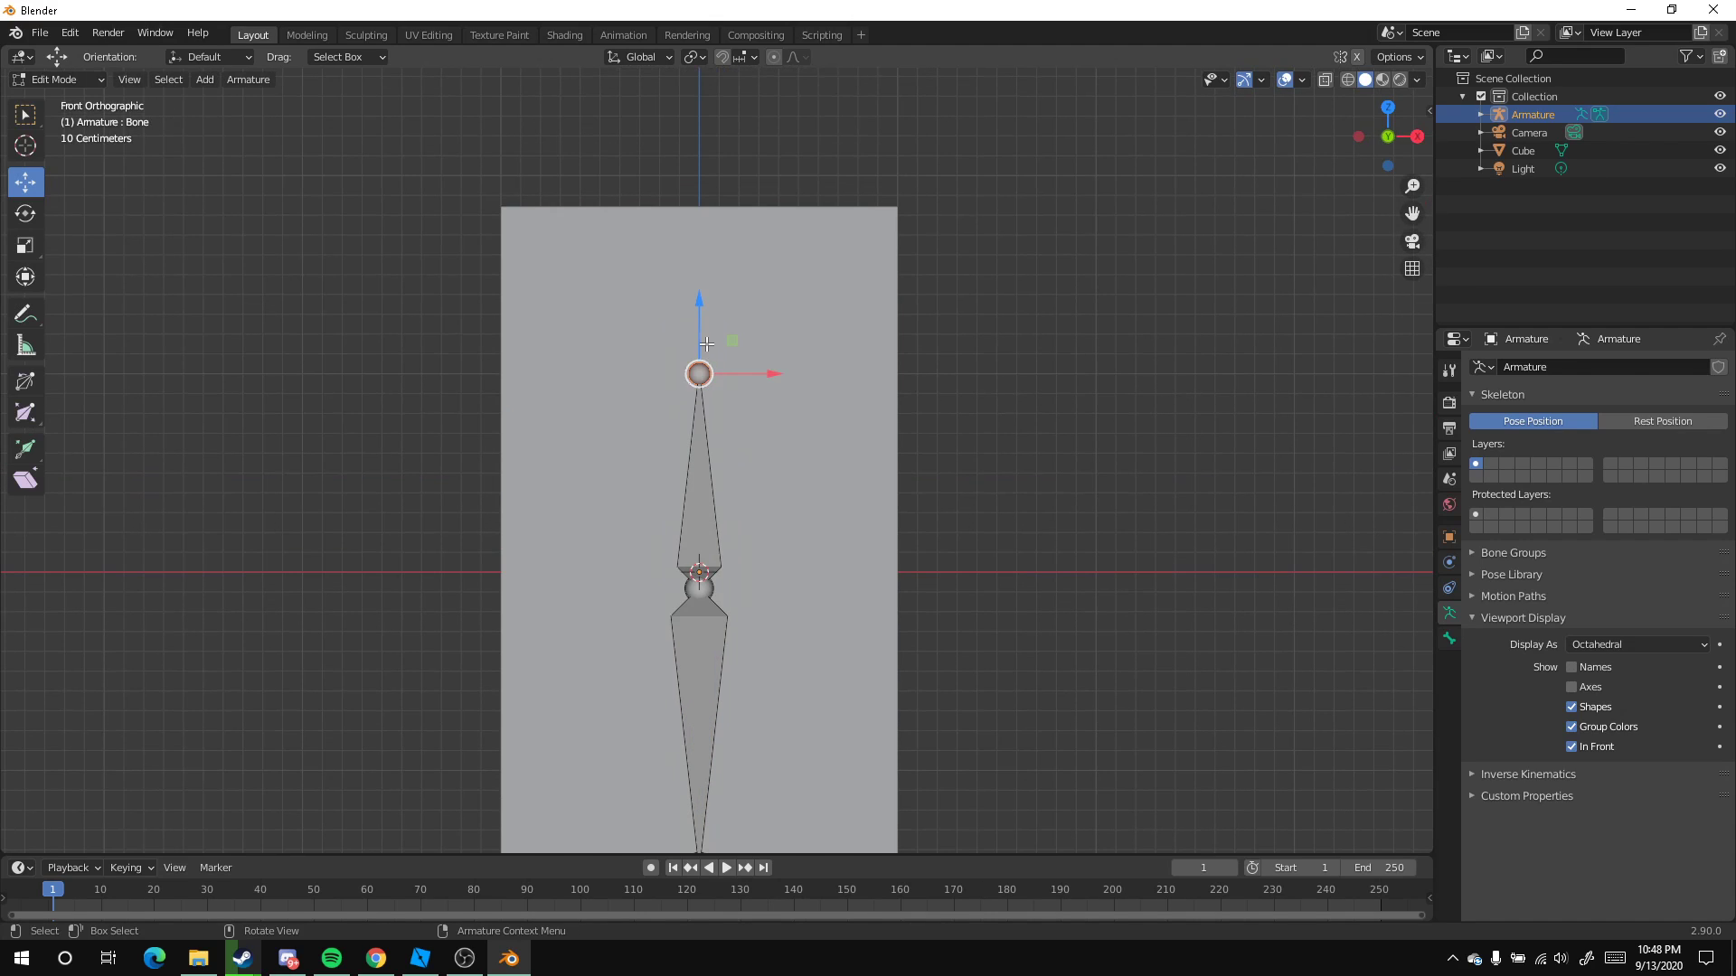
{"action": "left_click_drag", "start_coordinate": [706, 344], "coordinate": [706, 216]}
{"action": "middle_click_drag", "start_coordinate": [695, 449], "coordinate": [716, 296], "text": "shift"}
{"action": "left_click", "coordinate": [720, 714]}
{"action": "left_click_drag", "start_coordinate": [721, 644], "coordinate": [721, 682]}
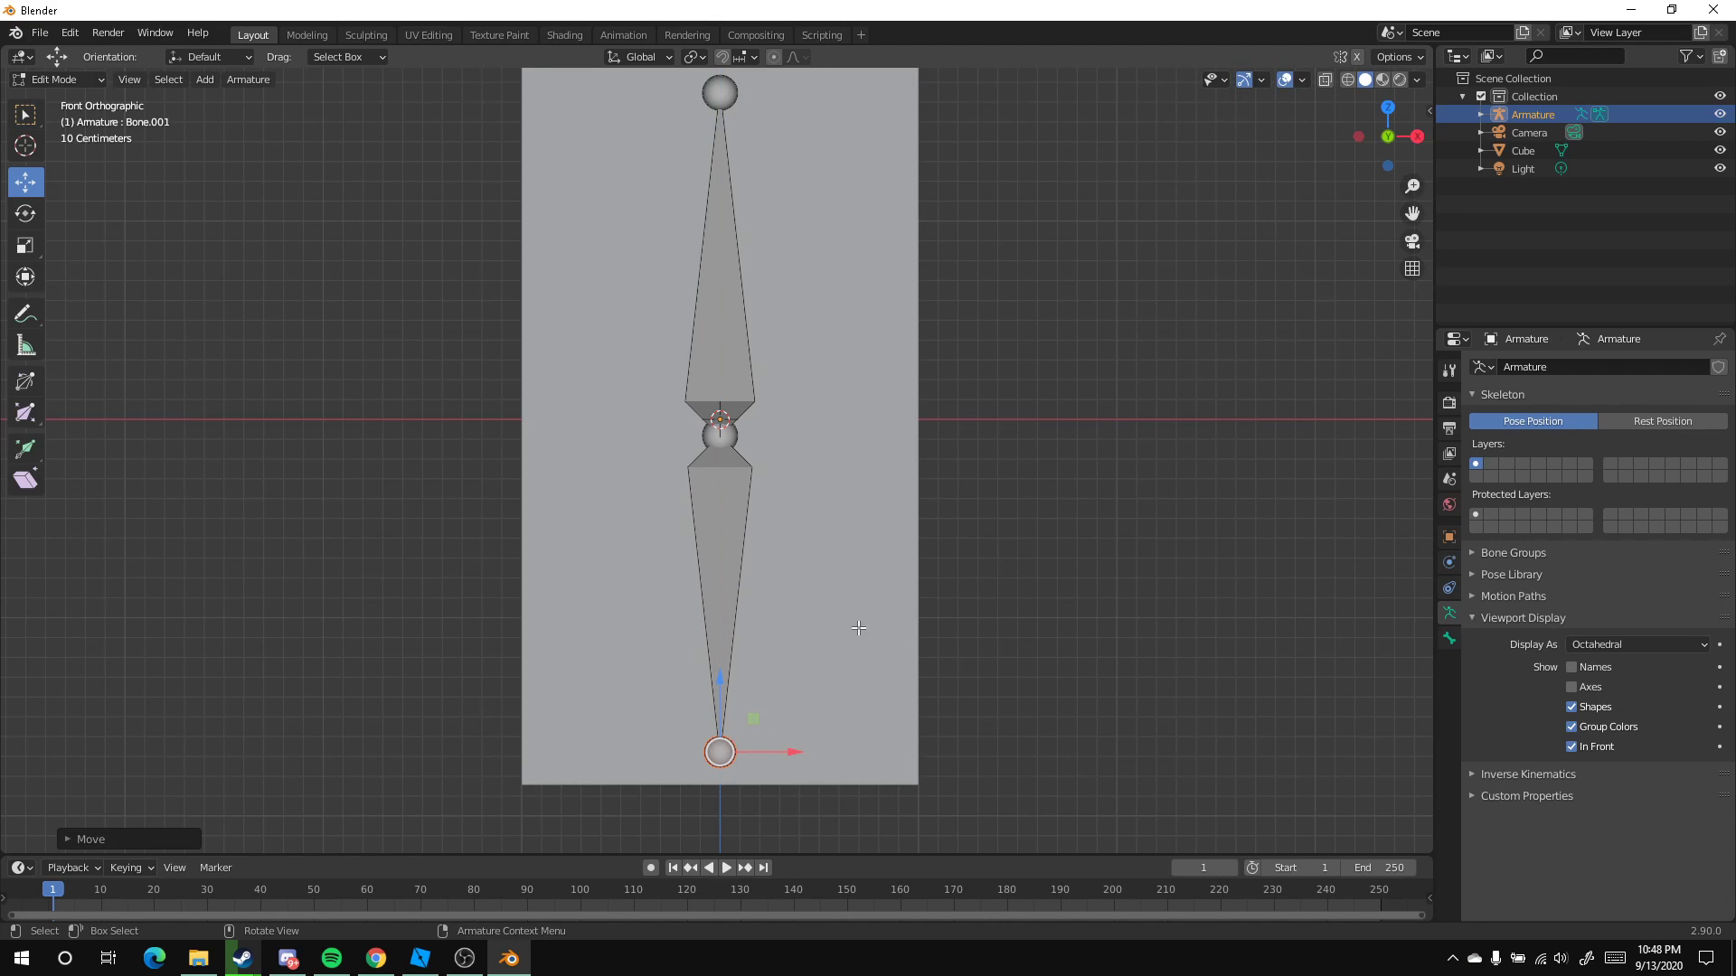
{"action": "left_click", "coordinate": [858, 628]}
{"action": "scroll", "coordinate": [858, 627], "scroll_direction": "down", "scroll_amount": 2}
{"action": "middle_click_drag", "start_coordinate": [858, 628], "coordinate": [907, 493]}
{"action": "key", "text": "KP_1"}
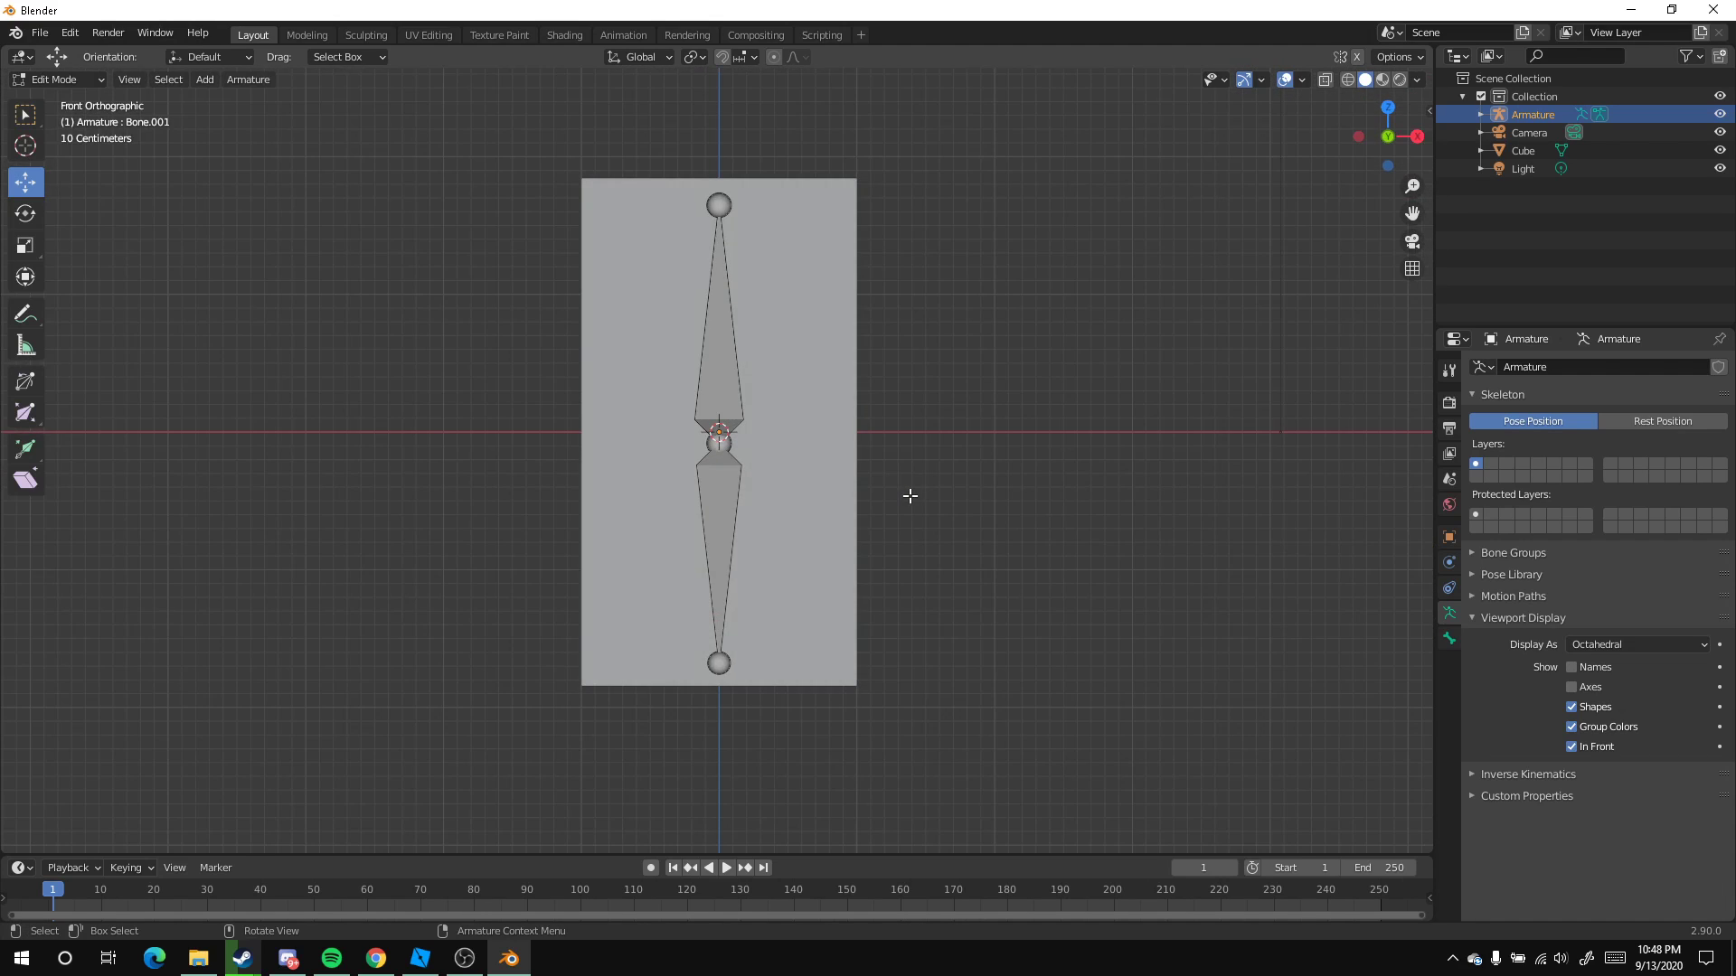
Try extruding an extra bone straight up from the upper bone's tip, then undo the extrusion
{"action": "middle_click_drag", "start_coordinate": [743, 405], "coordinate": [749, 489], "text": "shift"}
{"action": "scroll", "coordinate": [748, 488], "scroll_direction": "up", "scroll_amount": 2}
{"action": "scroll", "coordinate": [748, 488], "scroll_direction": "down", "scroll_amount": 2}
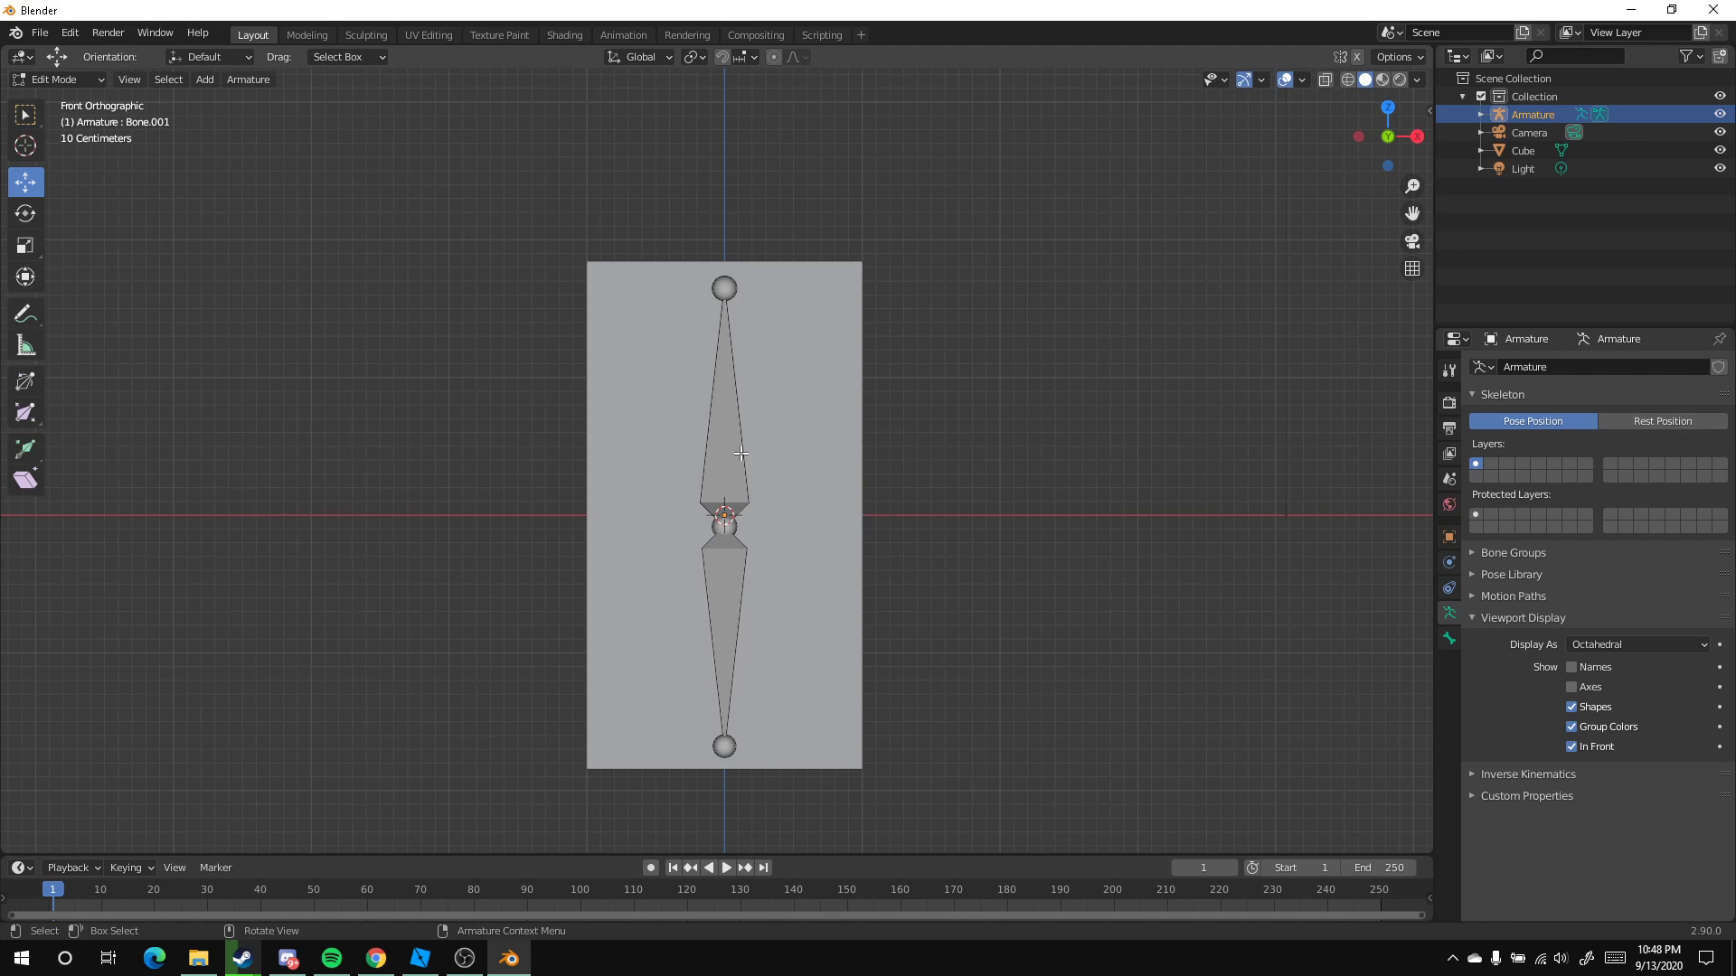
{"action": "left_click", "coordinate": [725, 407]}
{"action": "scroll", "coordinate": [723, 398], "scroll_direction": "up", "scroll_amount": 1}
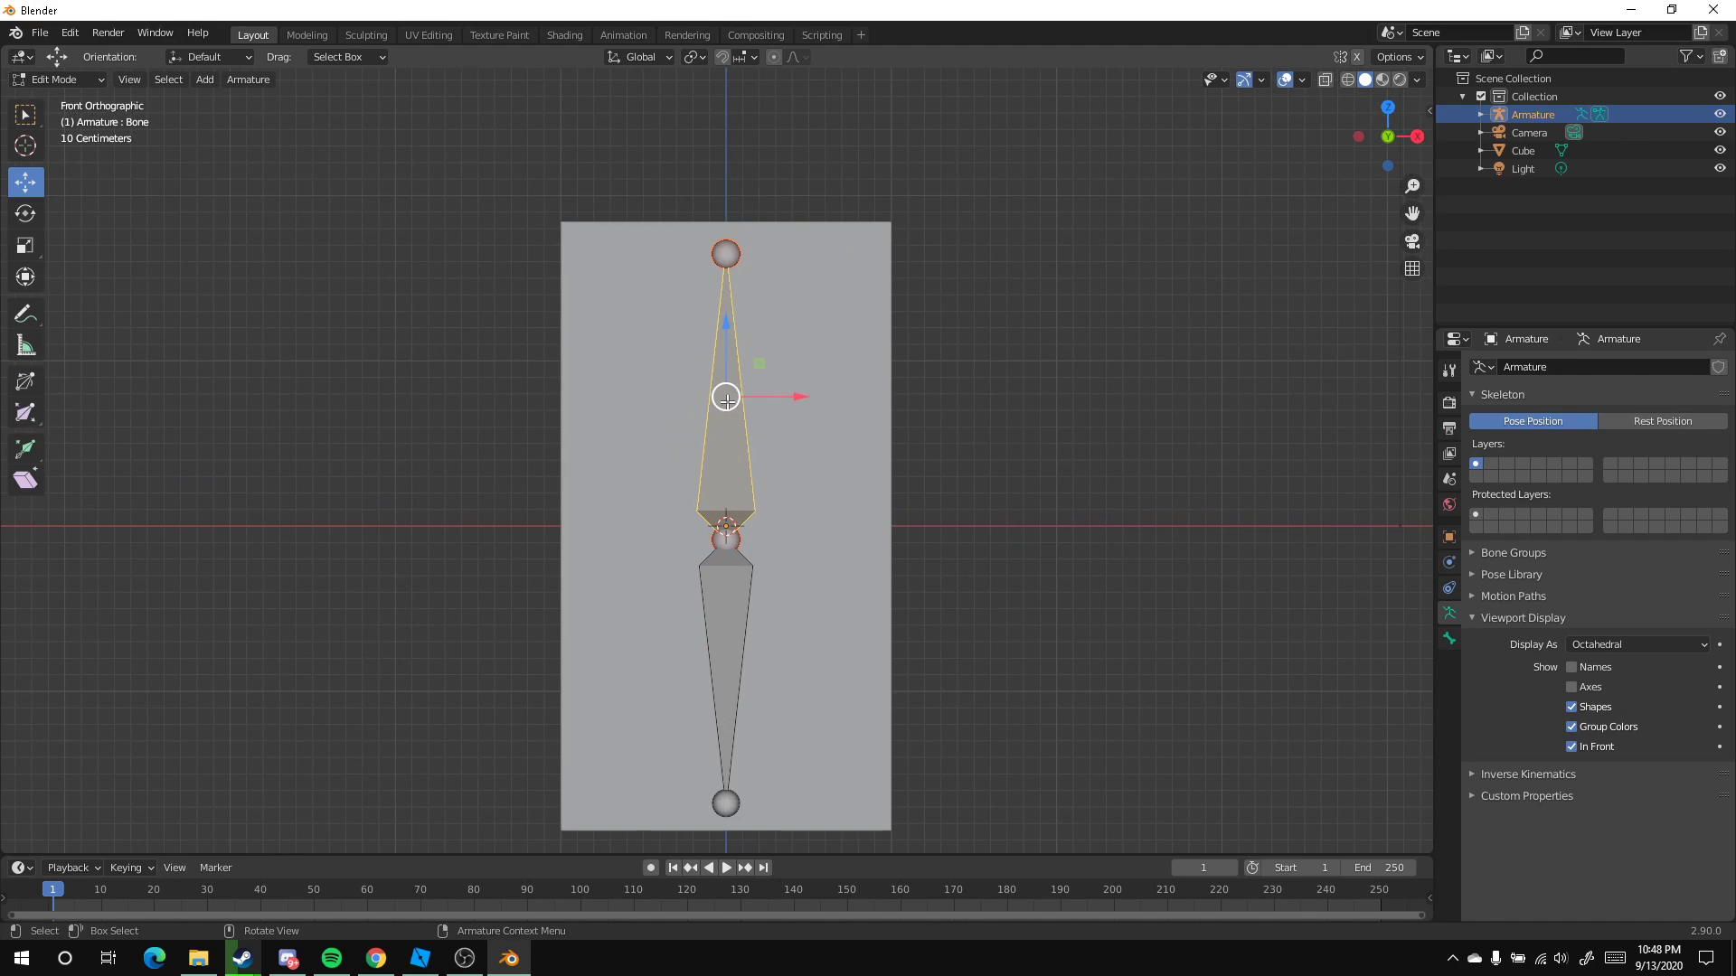
{"action": "middle_click_drag", "start_coordinate": [721, 249], "coordinate": [720, 372], "text": "shift"}
{"action": "left_click", "coordinate": [720, 371]}
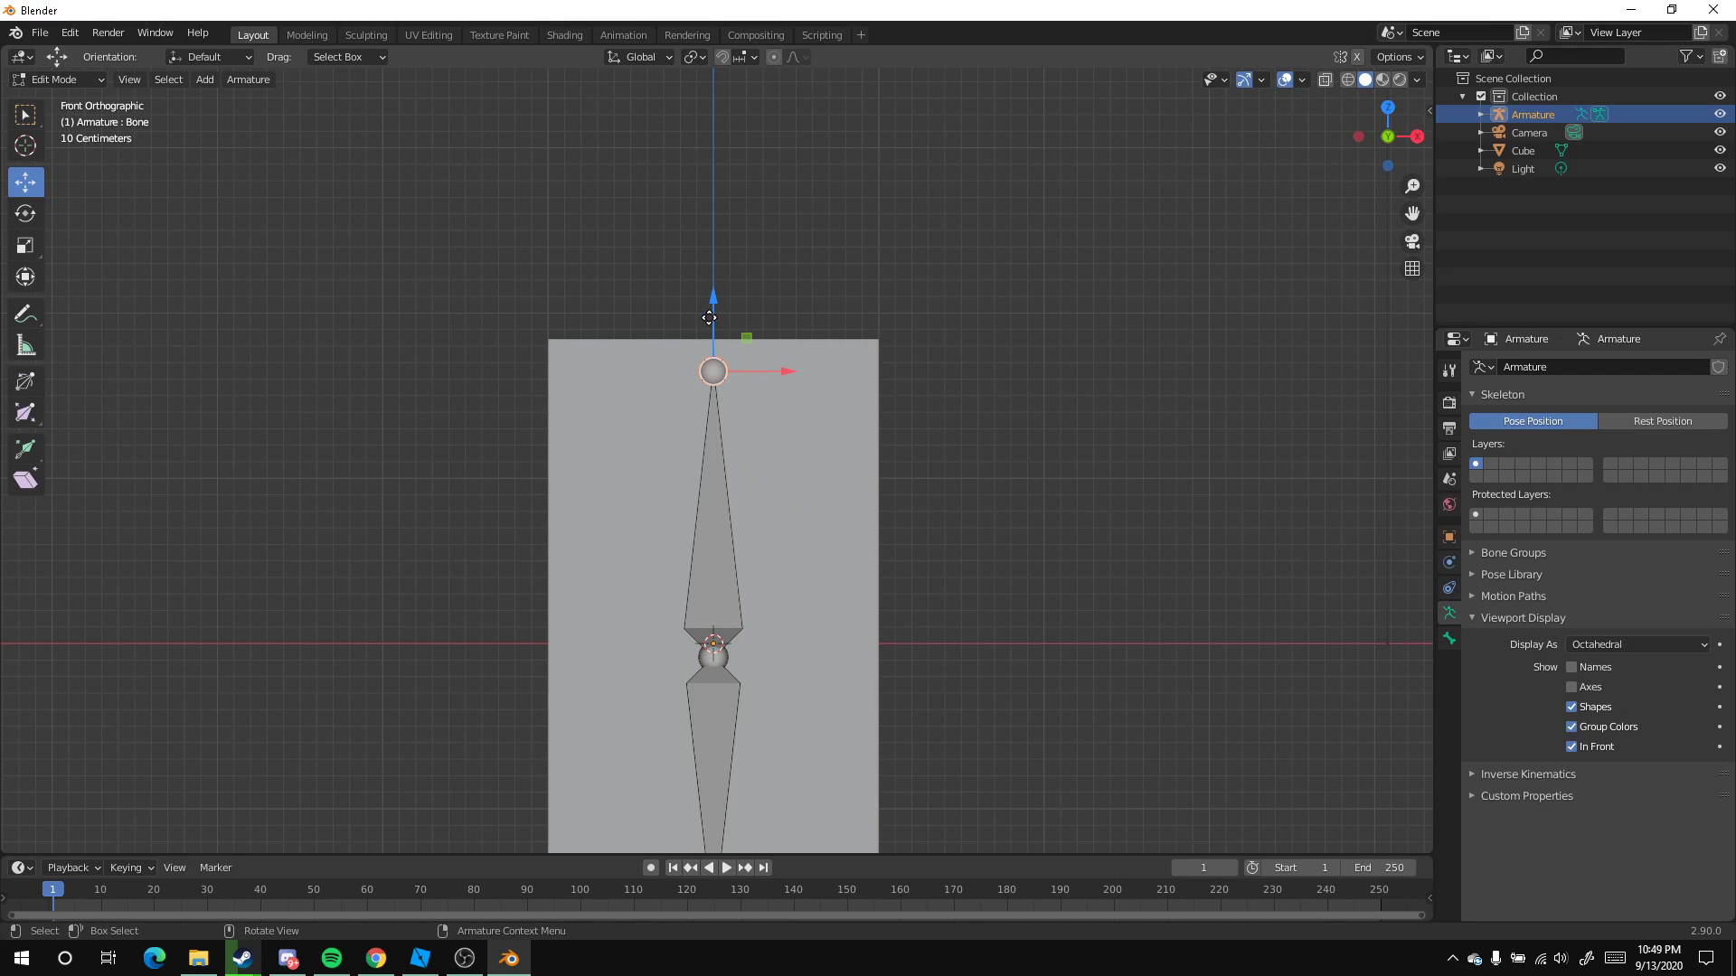
{"action": "key", "text": "e"}
{"action": "left_click", "coordinate": [713, 316]}
{"action": "middle_click_drag", "start_coordinate": [714, 331], "coordinate": [709, 452], "text": "shift"}
{"action": "key", "text": "g"}
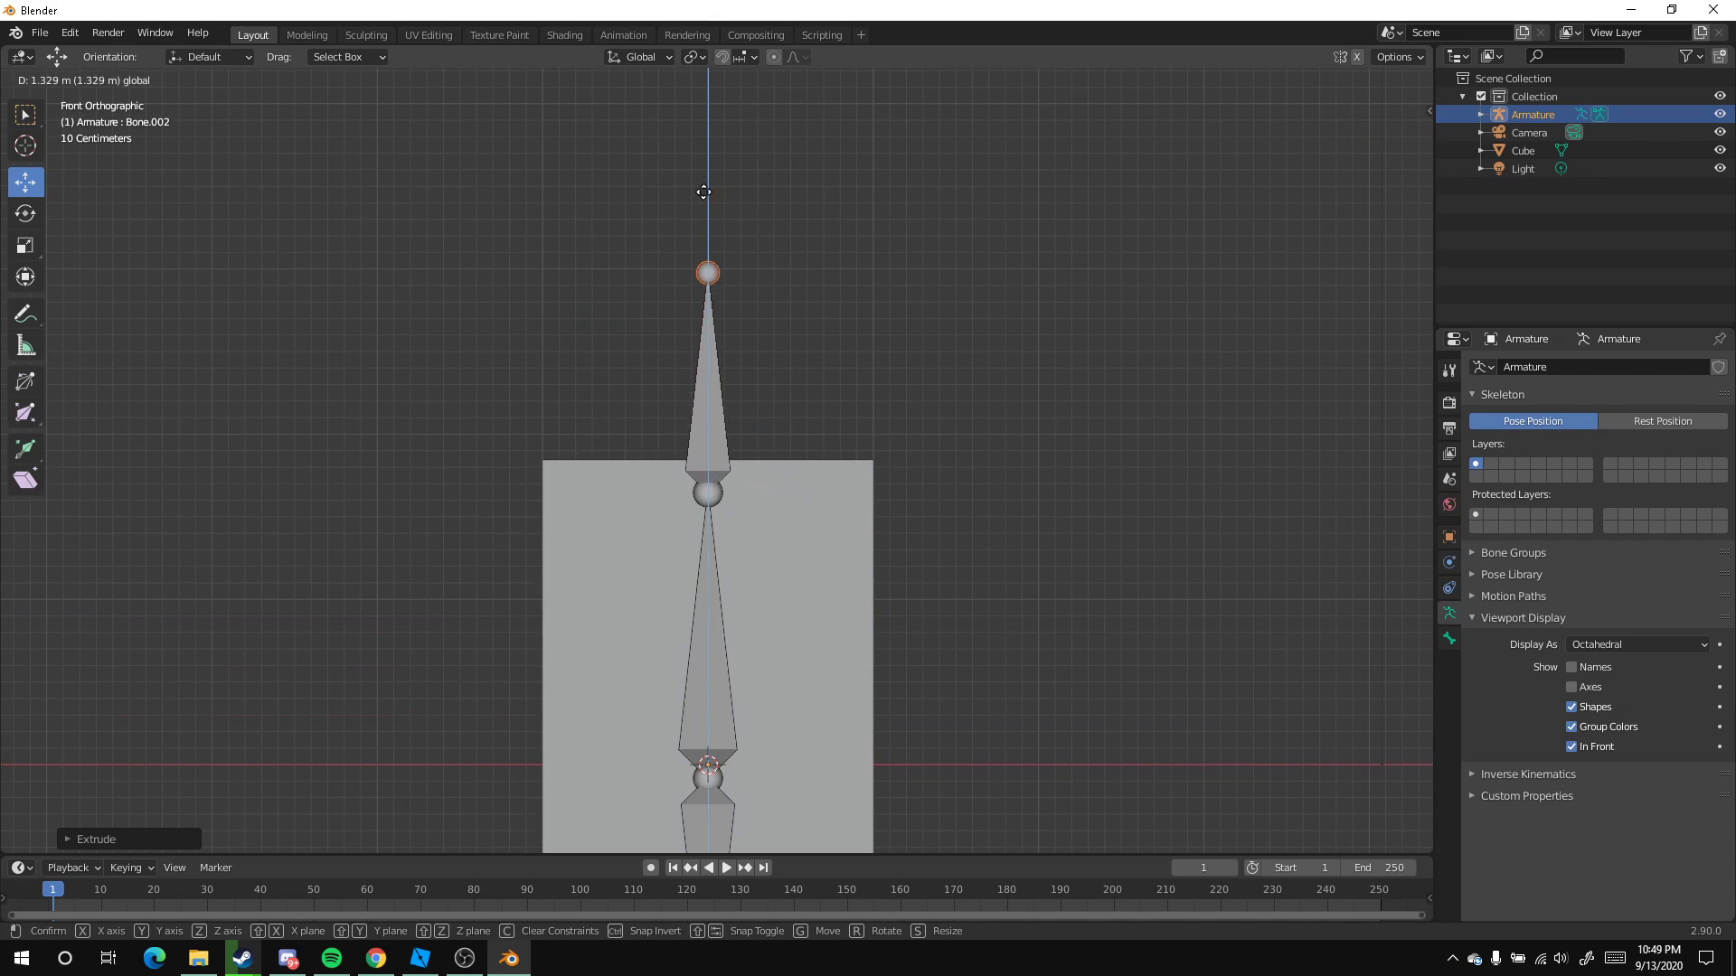
{"action": "left_click_drag", "start_coordinate": [765, 257], "coordinate": [785, 194]}
{"action": "key", "text": "g"}
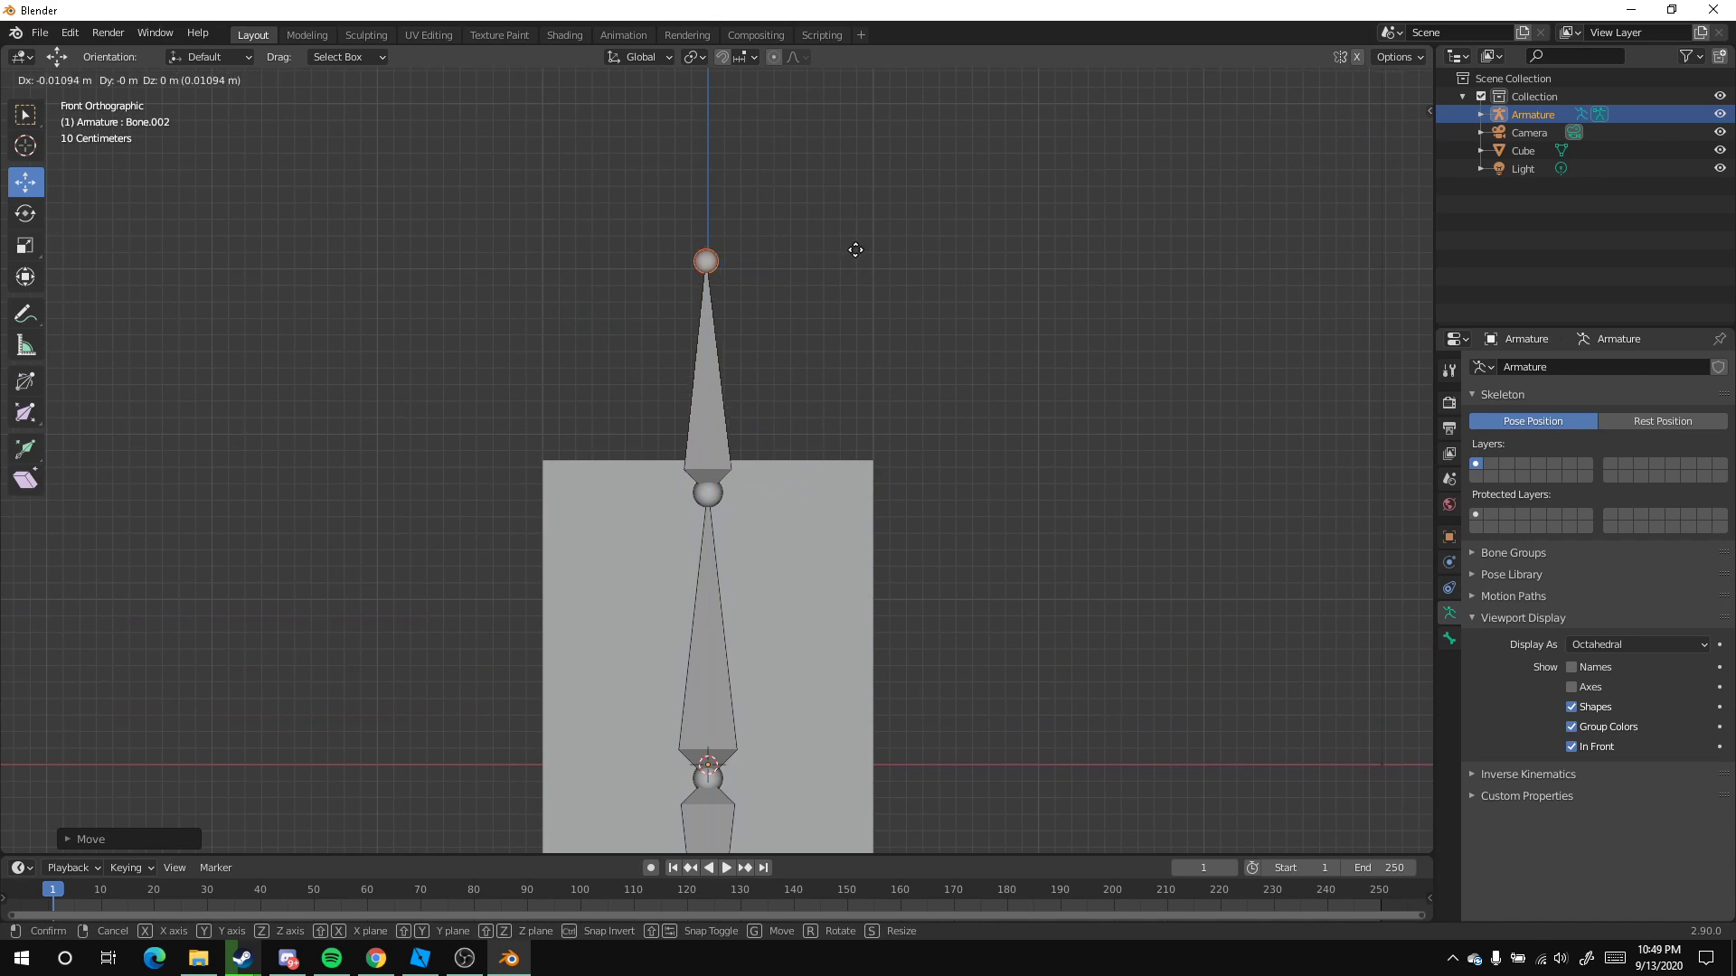
{"action": "right_click", "coordinate": [976, 226]}
{"action": "key", "text": "ctrl+z"}
{"action": "key", "text": "ctrl+z"}
{"action": "left_click", "coordinate": [958, 495]}
Subdivide the upper bone into two bones
{"action": "scroll", "coordinate": [930, 558], "scroll_direction": "down", "scroll_amount": 3}
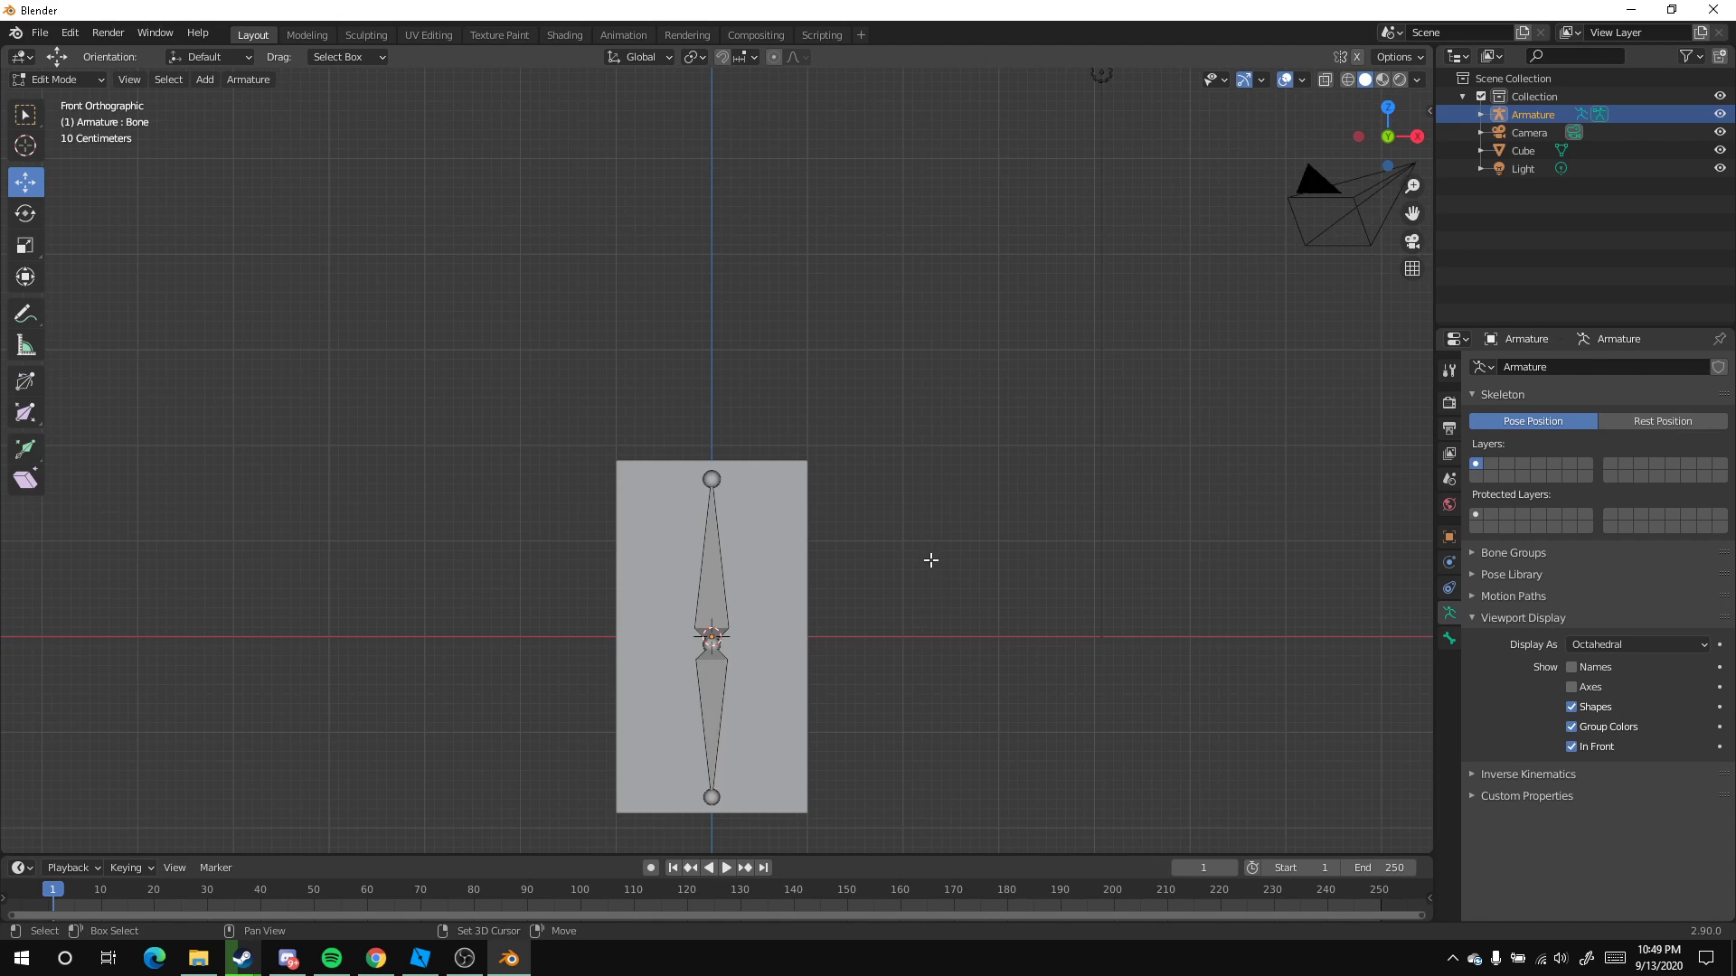
{"action": "middle_click_drag", "start_coordinate": [930, 558], "coordinate": [951, 356], "text": "shift"}
{"action": "scroll", "coordinate": [852, 328], "scroll_direction": "up", "scroll_amount": 2}
{"action": "middle_click_drag", "start_coordinate": [791, 328], "coordinate": [778, 426], "text": "shift"}
{"action": "scroll", "coordinate": [777, 426], "scroll_direction": "up", "scroll_amount": 1}
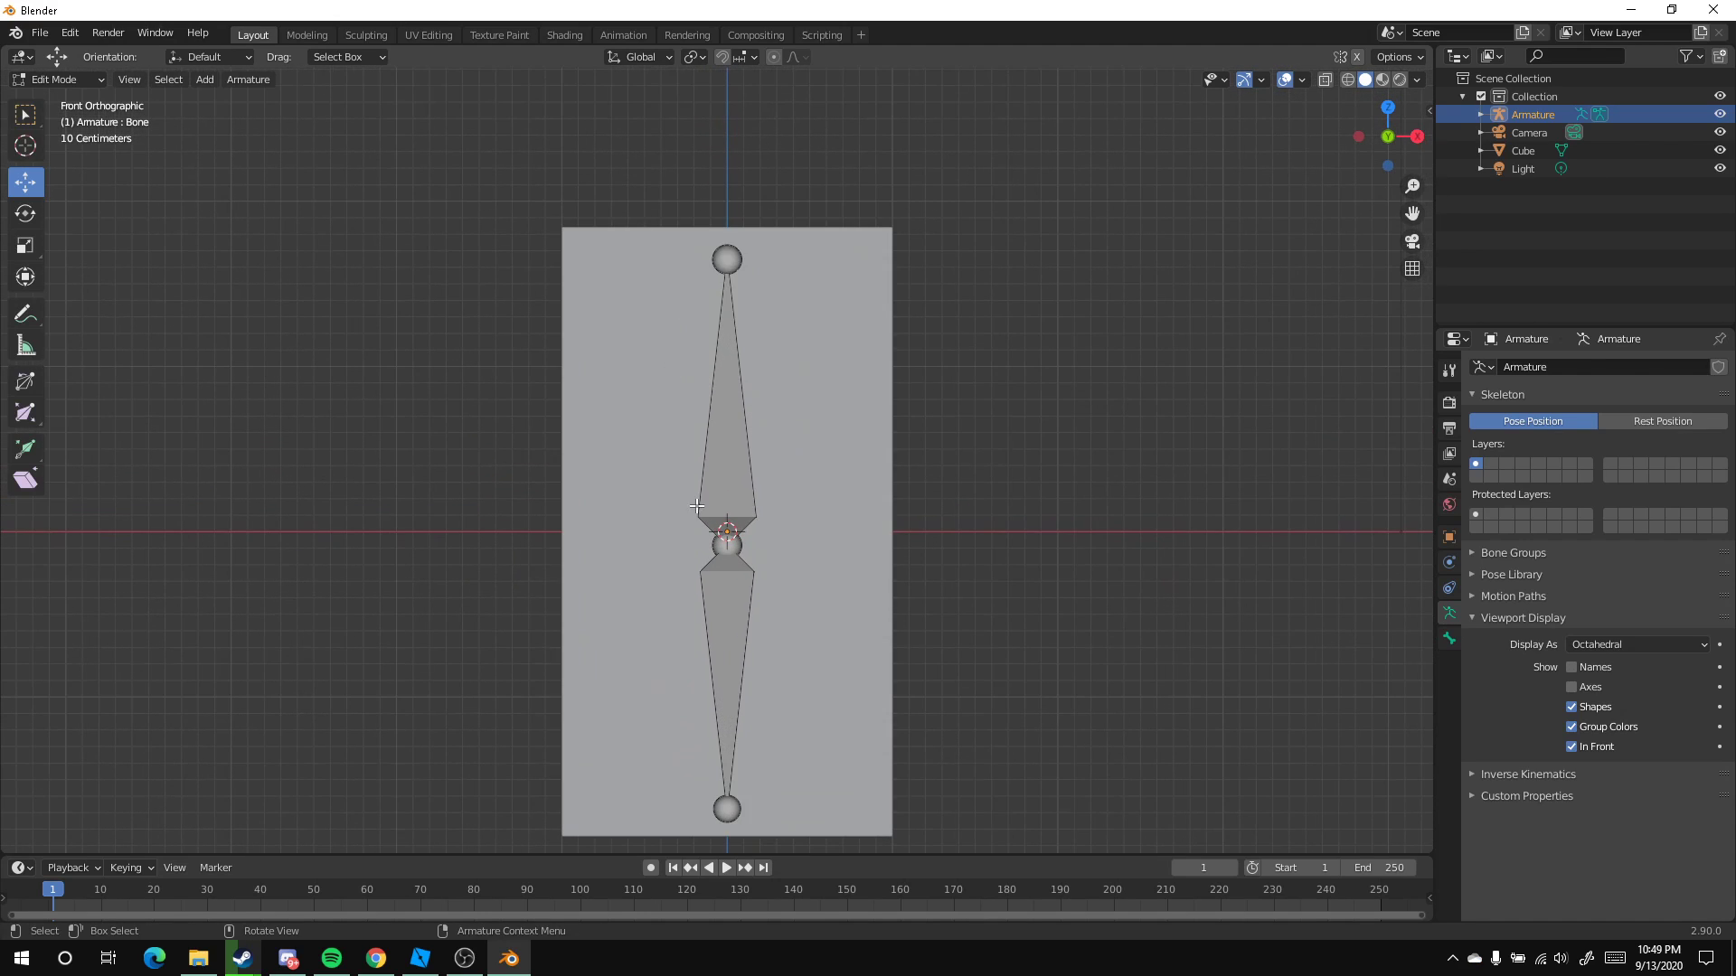
{"action": "left_click", "coordinate": [715, 405]}
{"action": "right_click", "coordinate": [714, 403]}
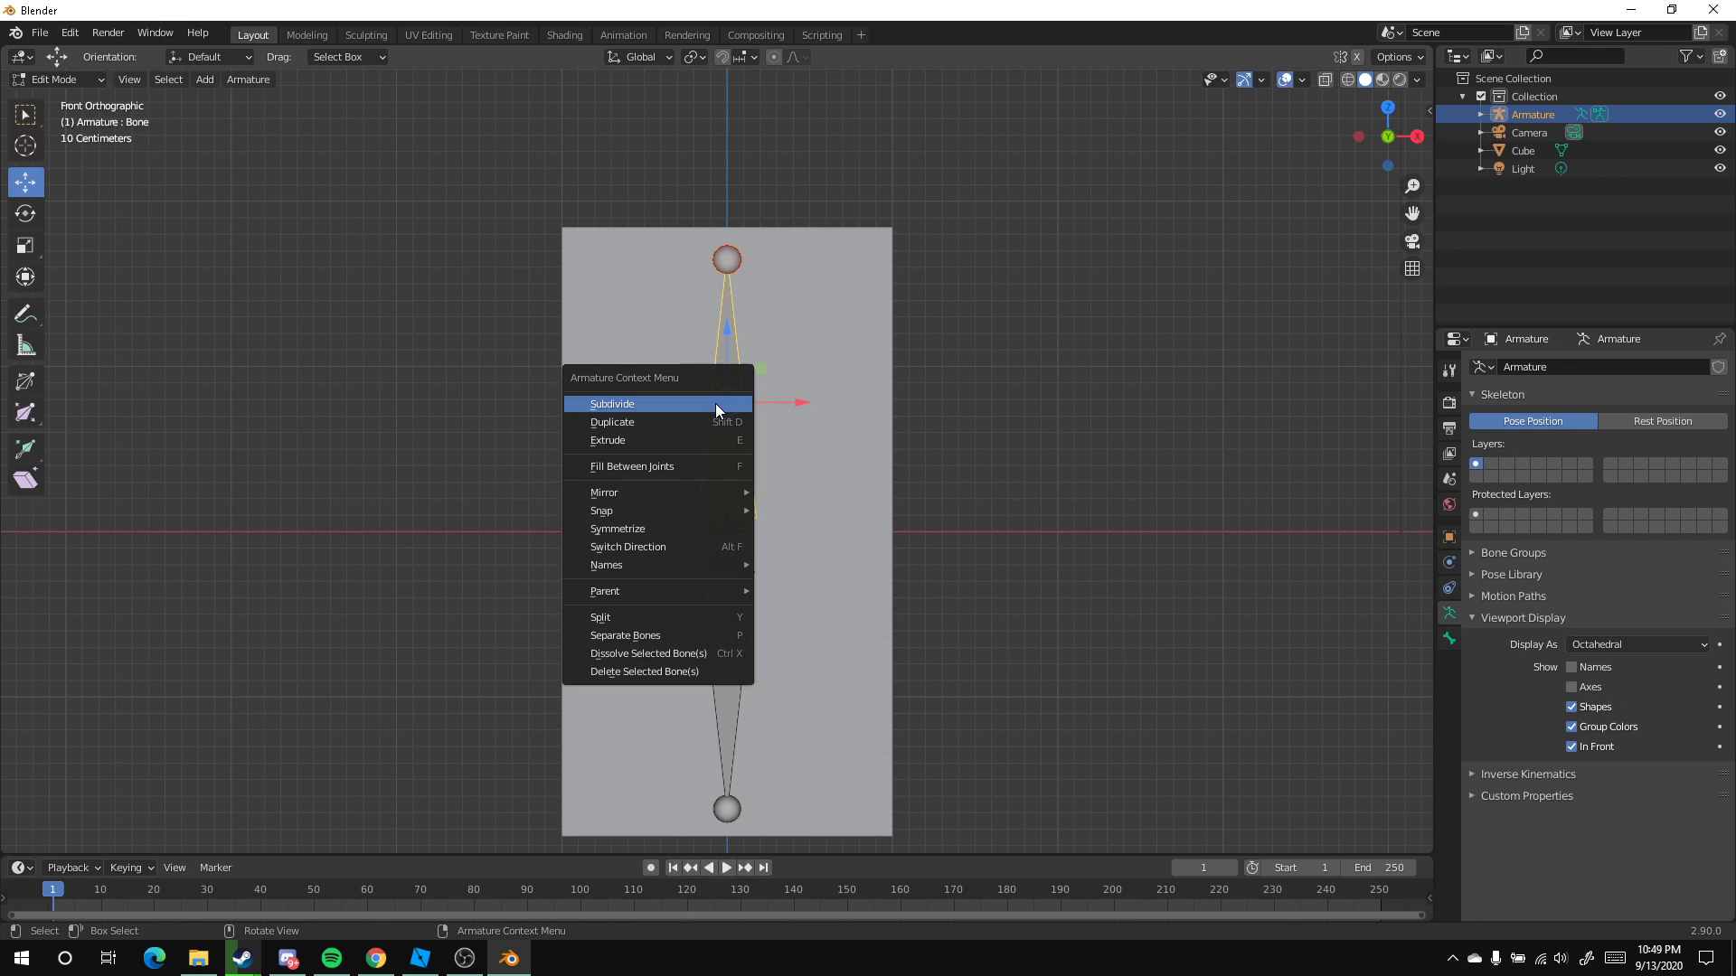
{"action": "left_click", "coordinate": [714, 403]}
Subdivide the lower bone into two bones and return to Object Mode in the front view
{"action": "middle_click_drag", "start_coordinate": [728, 669], "coordinate": [719, 510], "text": "shift"}
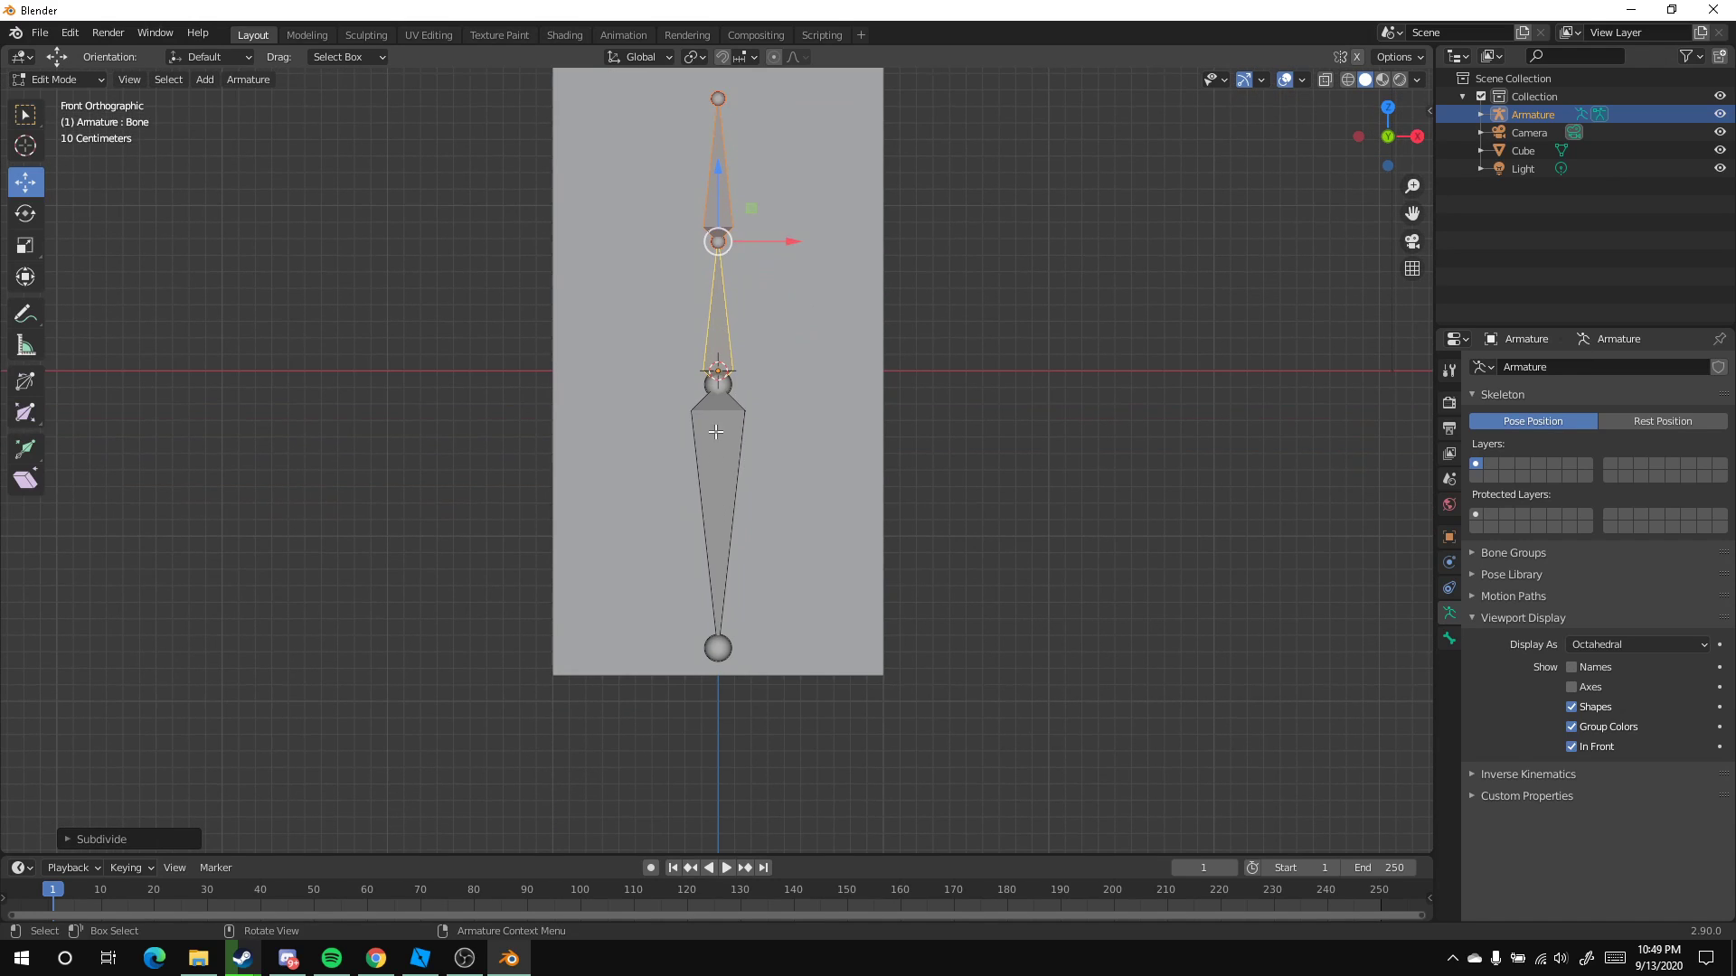
{"action": "left_click", "coordinate": [726, 474]}
{"action": "right_click", "coordinate": [724, 474]}
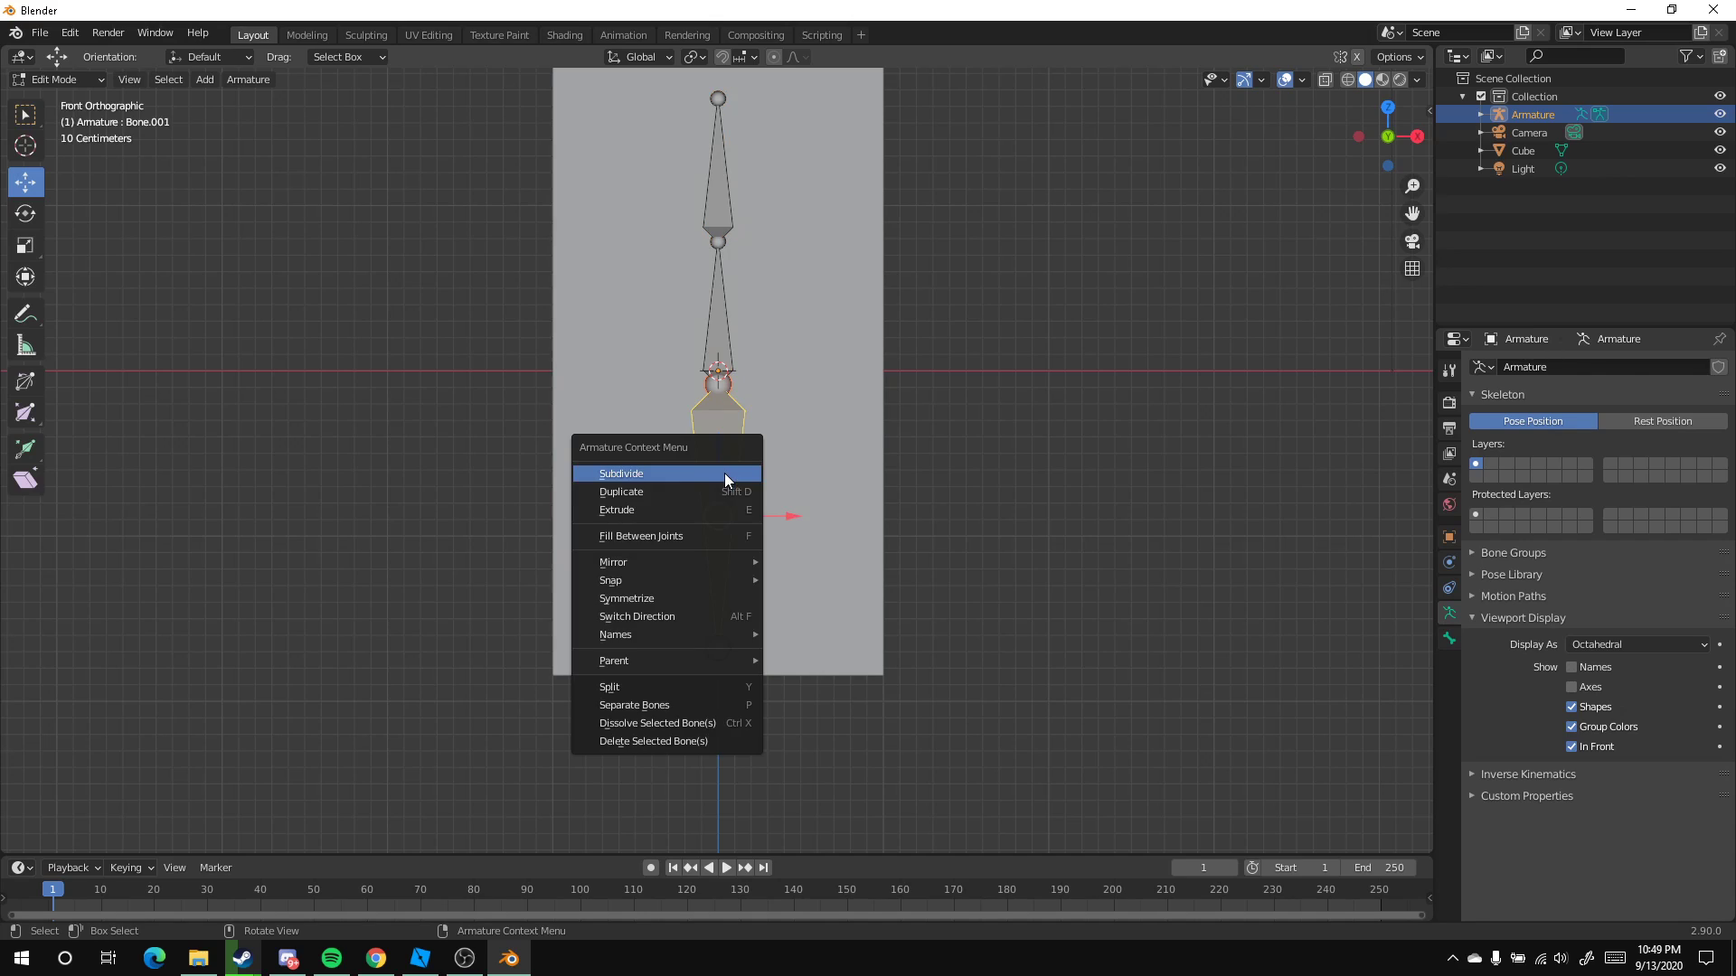
{"action": "left_click", "coordinate": [723, 472]}
{"action": "left_click", "coordinate": [1064, 556]}
{"action": "scroll", "coordinate": [735, 376], "scroll_direction": "up", "scroll_amount": 3, "text": "shift"}
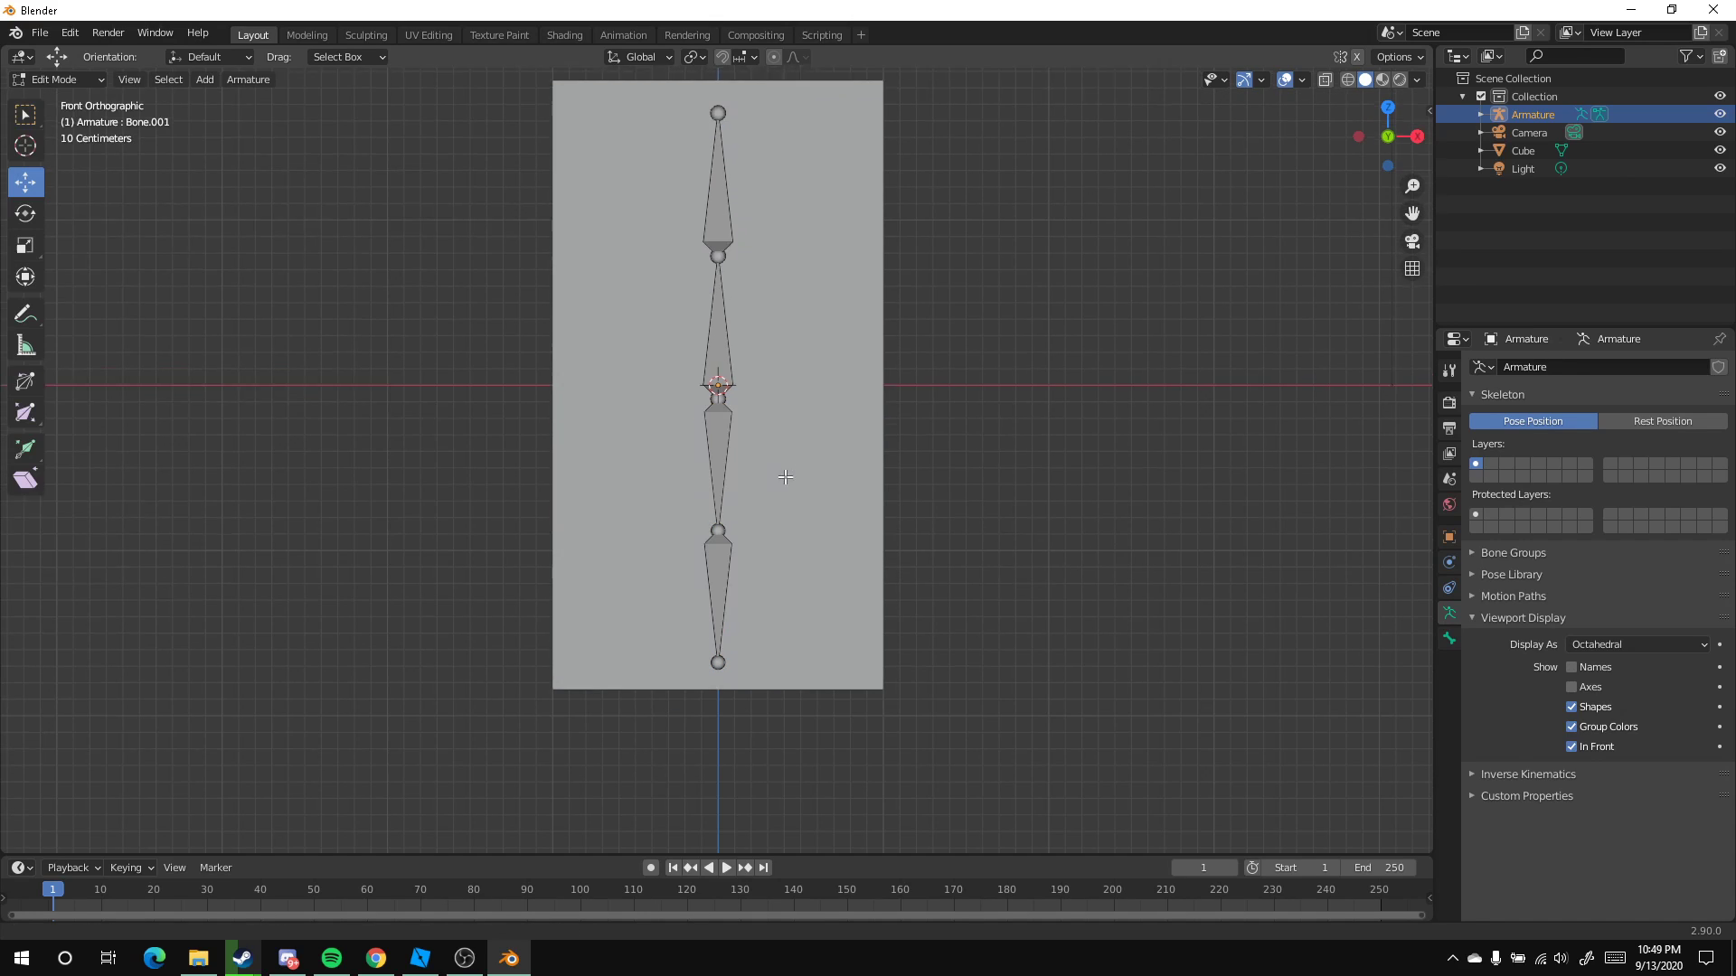
{"action": "middle_click_drag", "start_coordinate": [708, 426], "coordinate": [806, 404]}
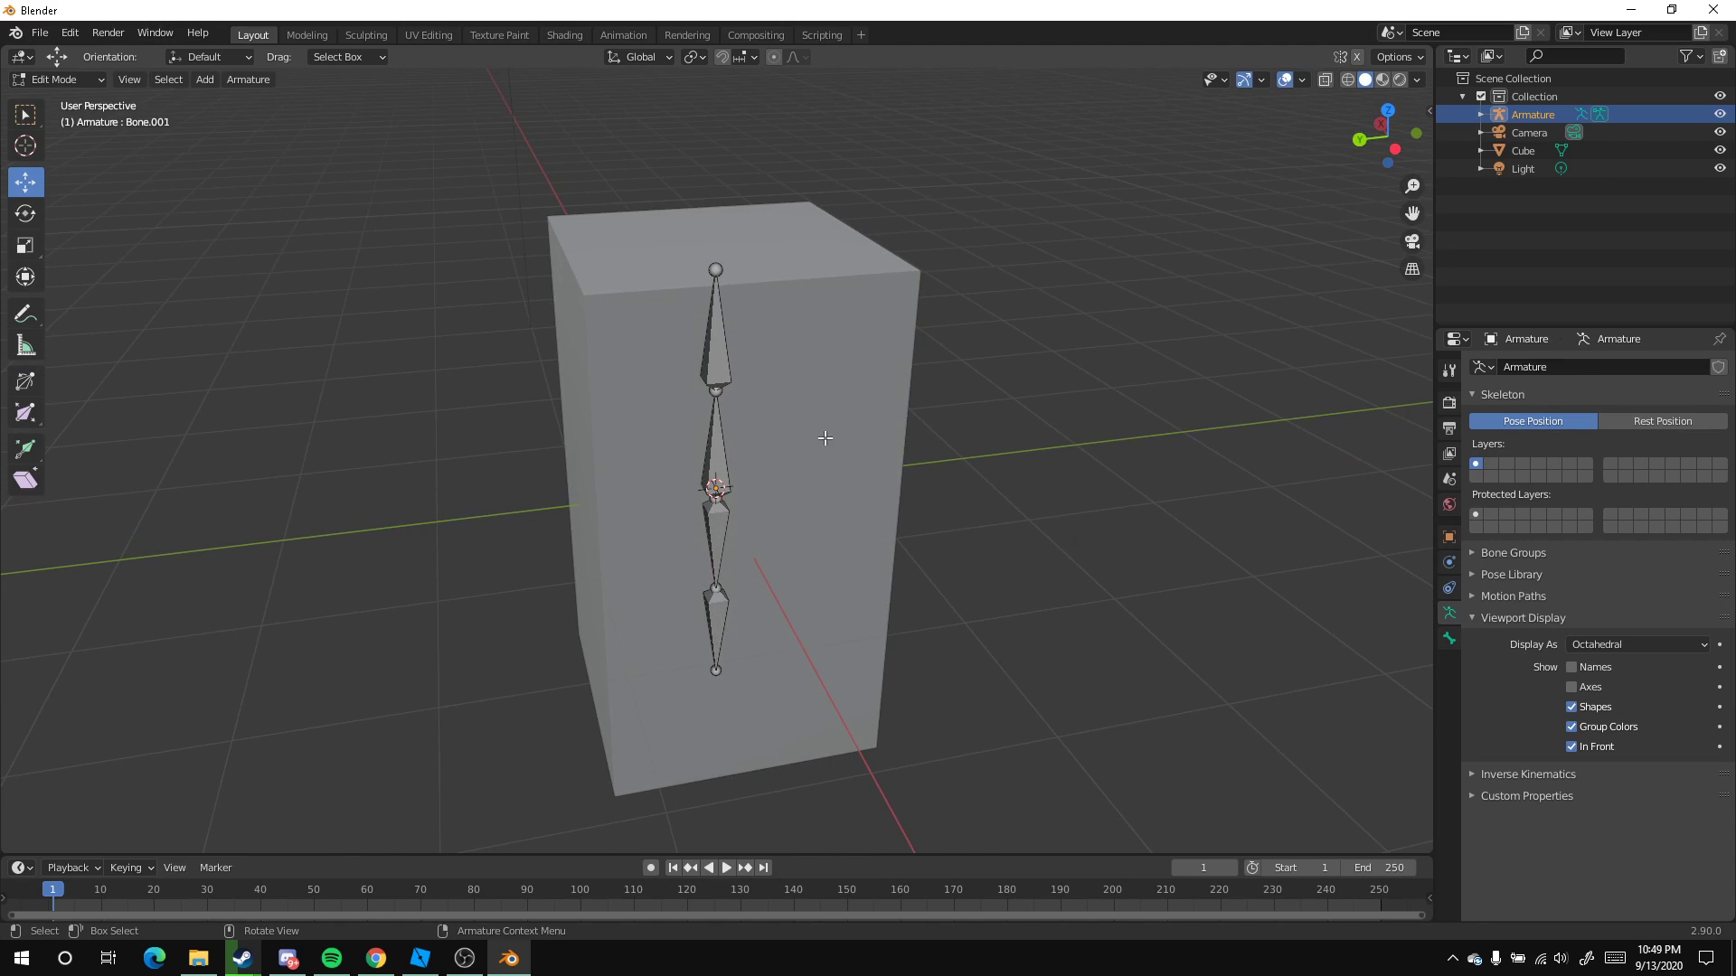
{"action": "key", "text": "KP_1"}
{"action": "key", "text": "Tab"}
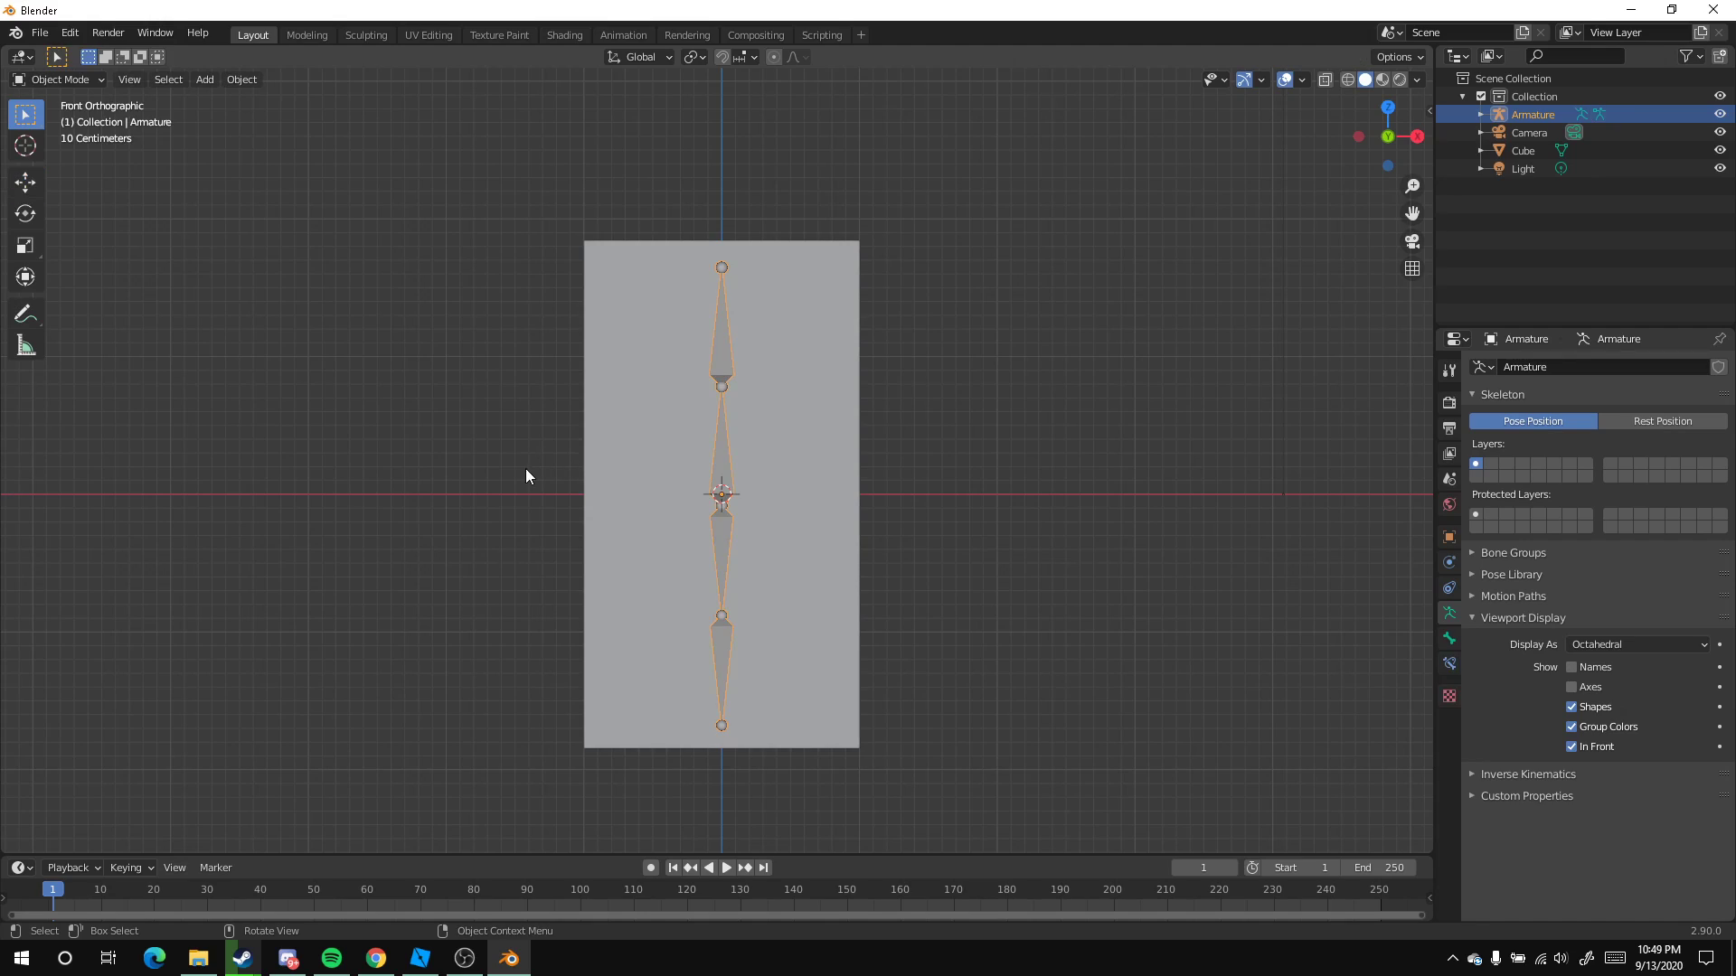
Select the cube and then the armature, and parent the cube to the armature with automatic weights
{"action": "left_click", "coordinate": [805, 455]}
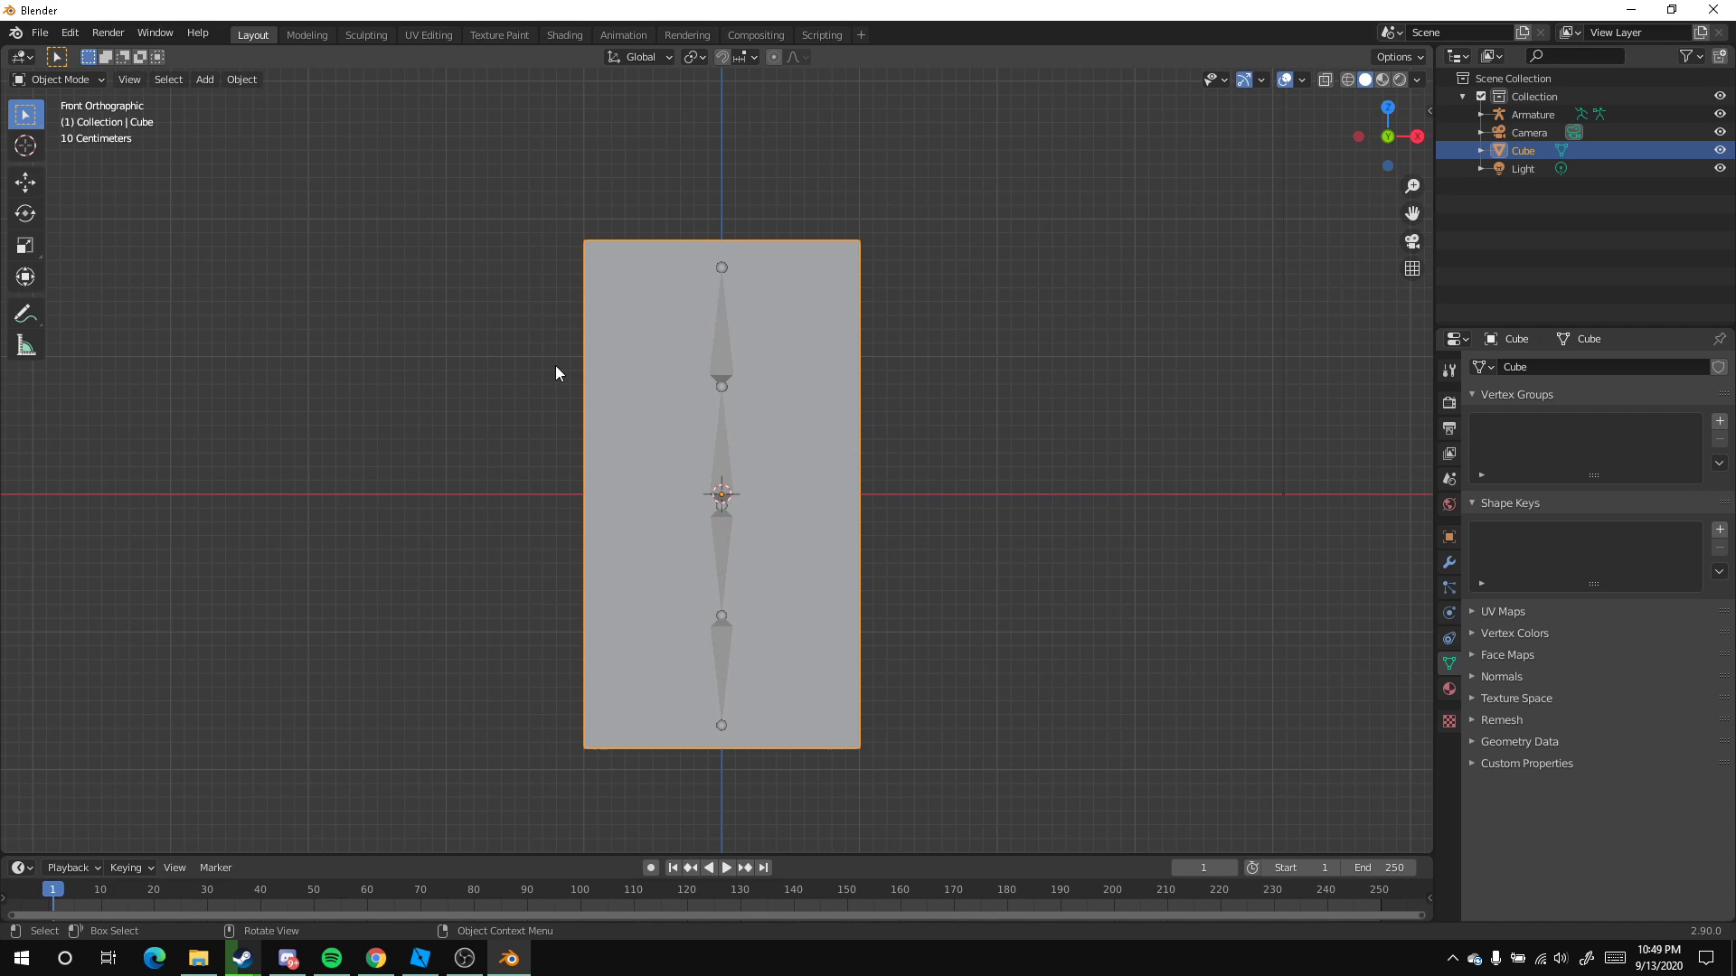
{"action": "middle_click_drag", "start_coordinate": [245, 278], "coordinate": [658, 488]}
{"action": "scroll", "coordinate": [812, 469], "scroll_direction": "up", "scroll_amount": 2}
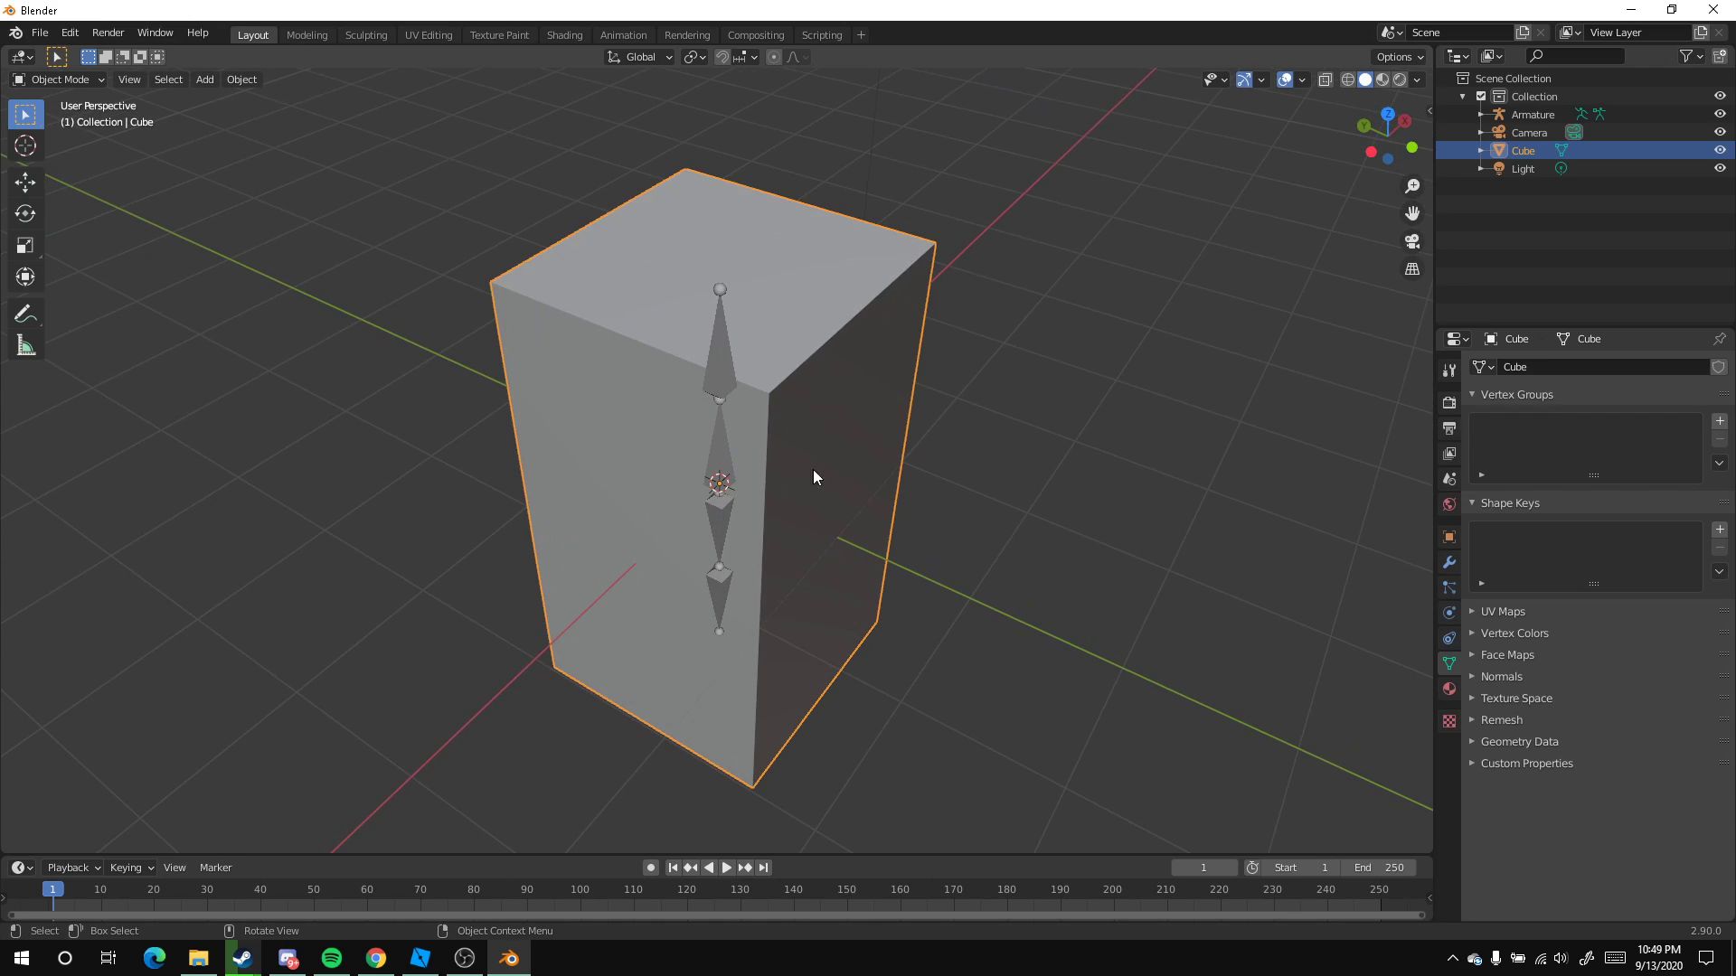
{"action": "scroll", "coordinate": [826, 452], "scroll_direction": "down", "scroll_amount": 2}
{"action": "key", "text": "KP_1"}
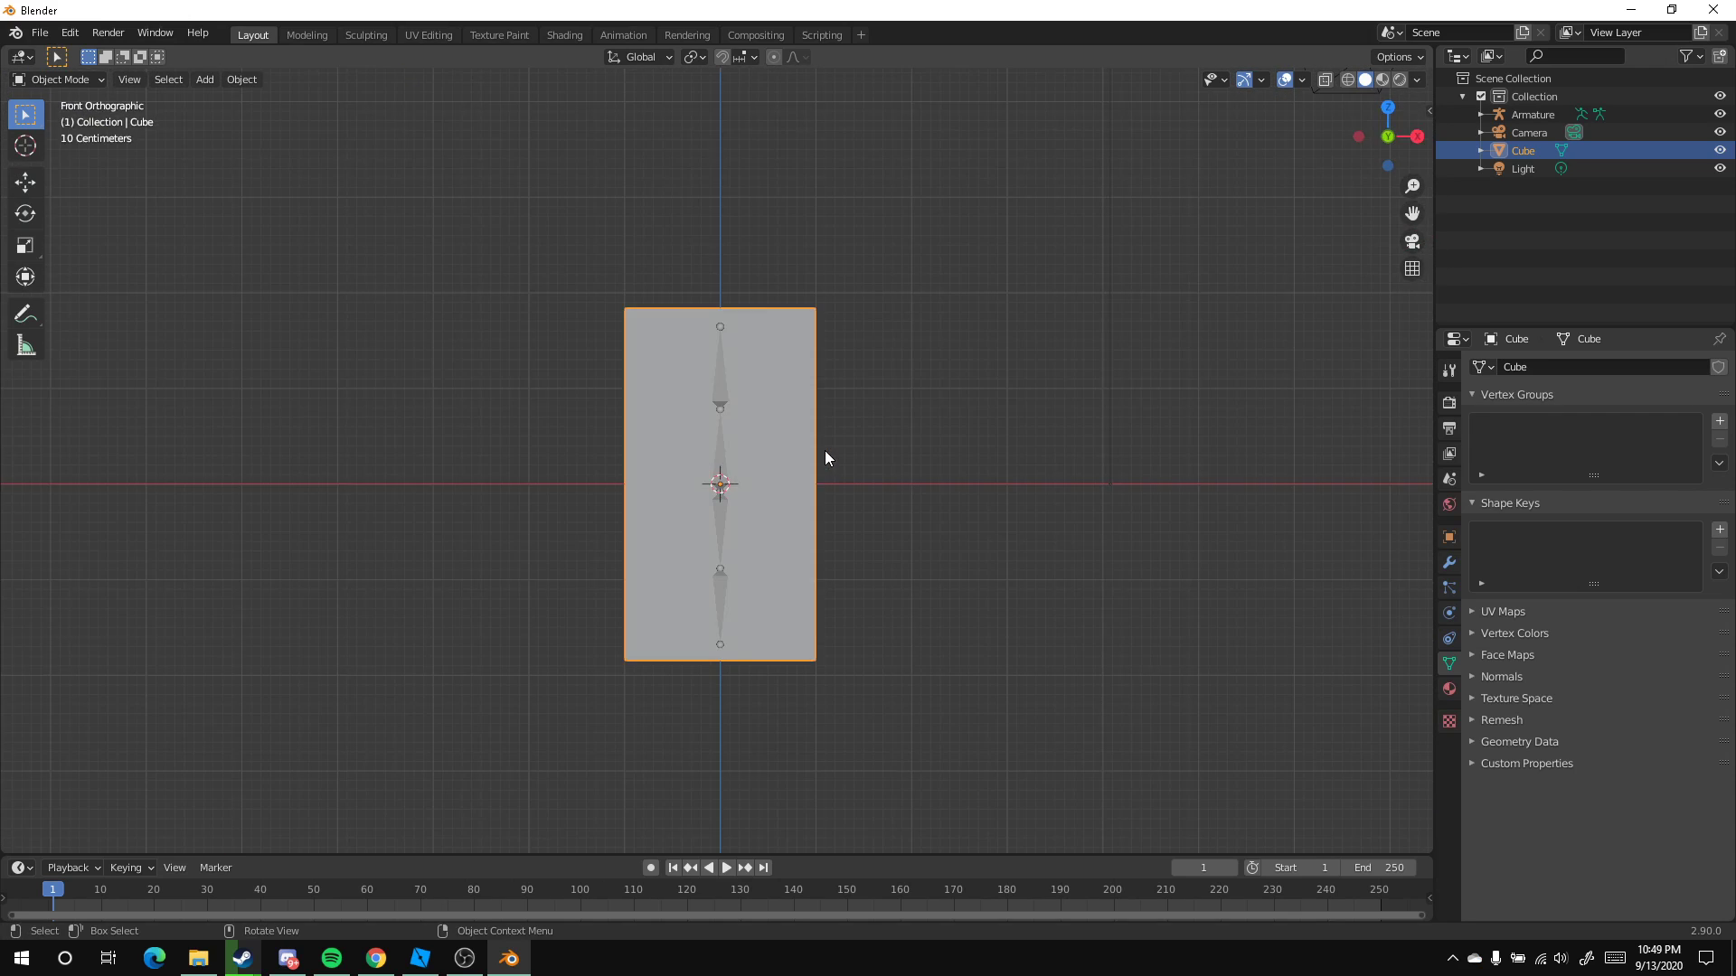
{"action": "scroll", "coordinate": [767, 435], "scroll_direction": "up", "scroll_amount": 4}
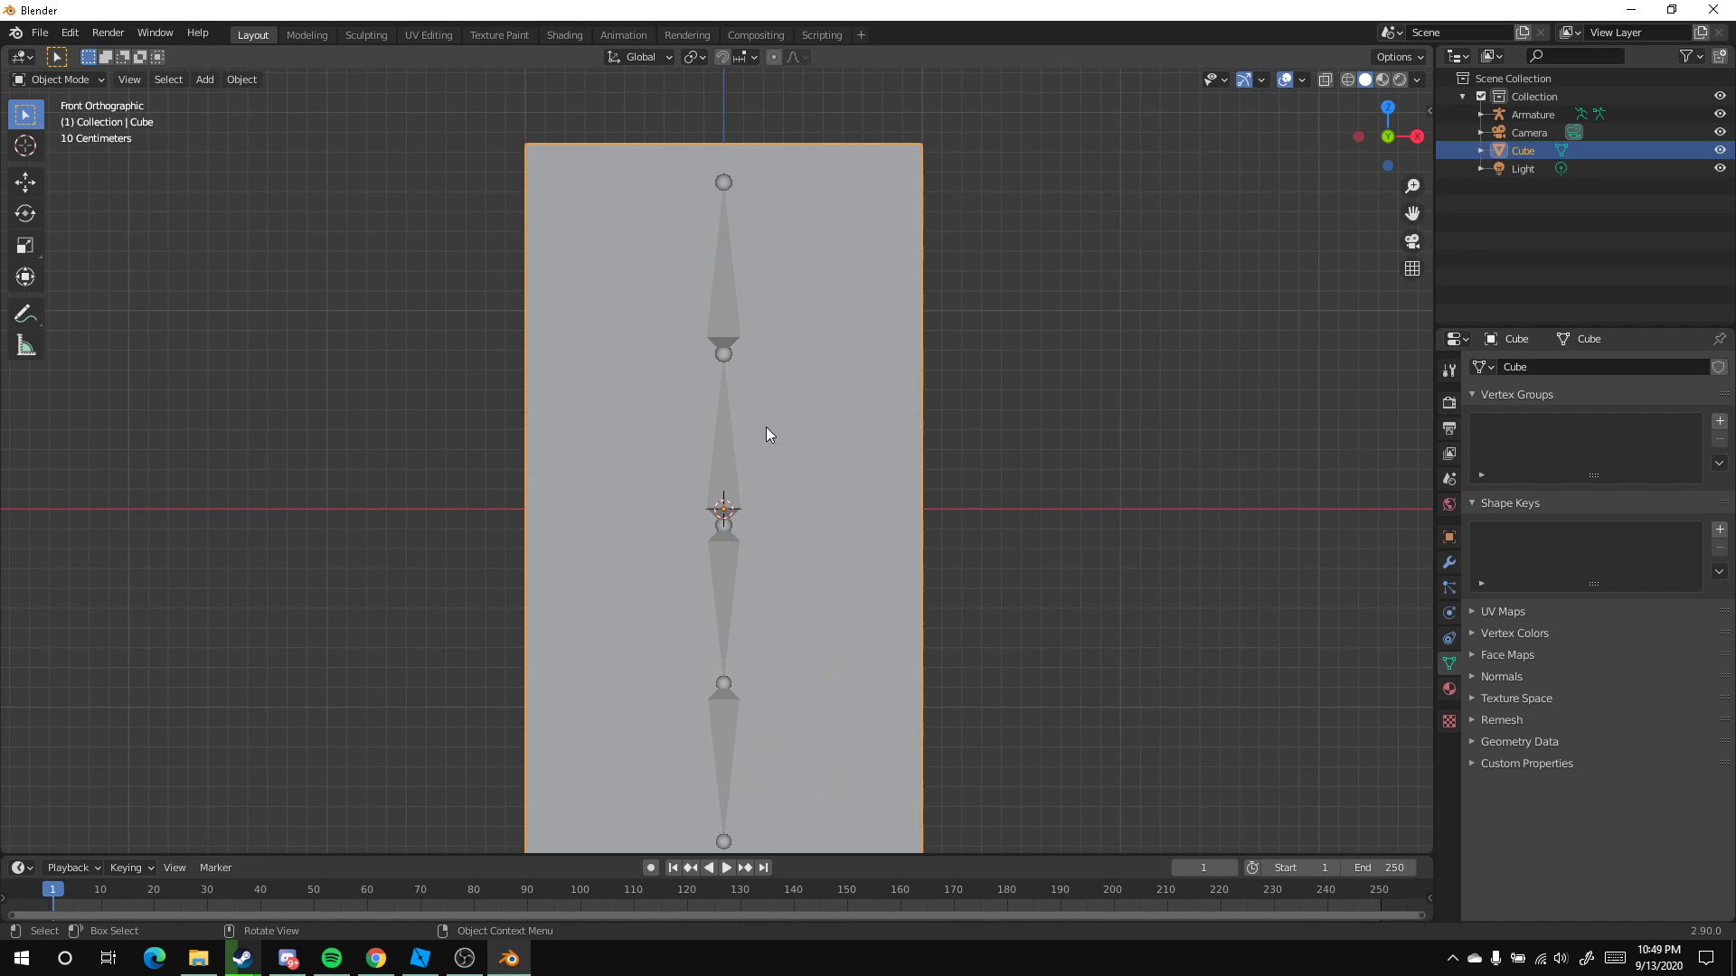
{"action": "left_click", "coordinate": [730, 309], "text": "shift"}
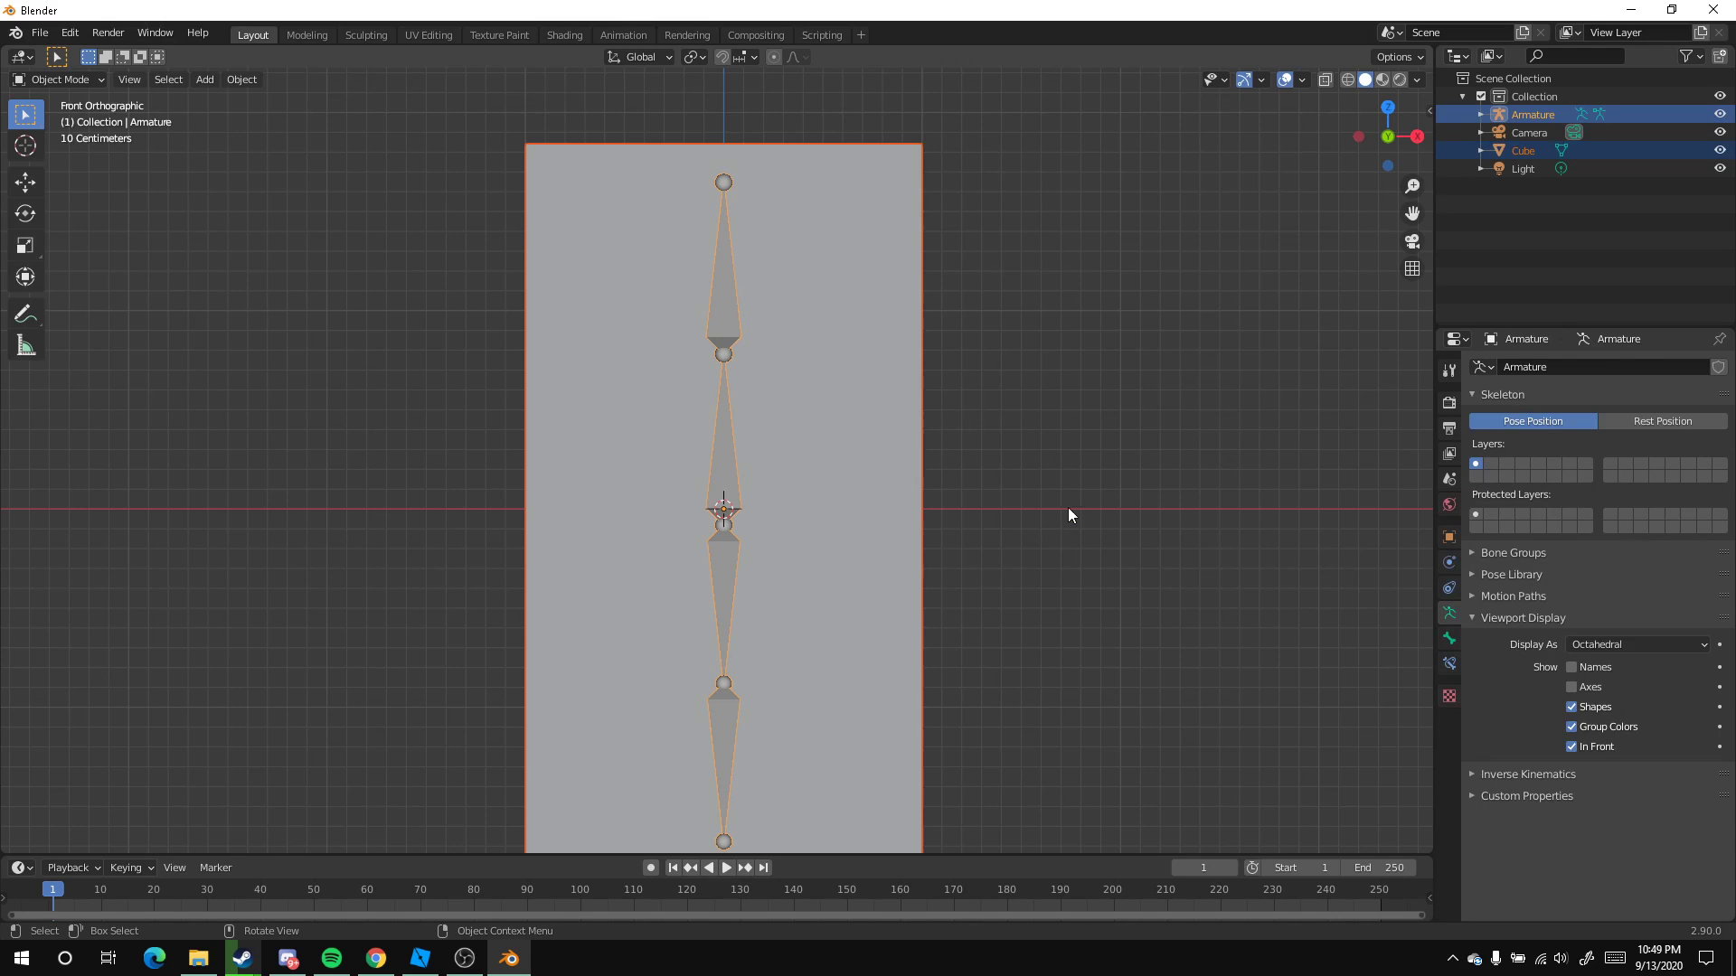
{"action": "scroll", "coordinate": [967, 479], "scroll_direction": "down", "scroll_amount": 3}
{"action": "middle_click_drag", "start_coordinate": [915, 457], "coordinate": [967, 504]}
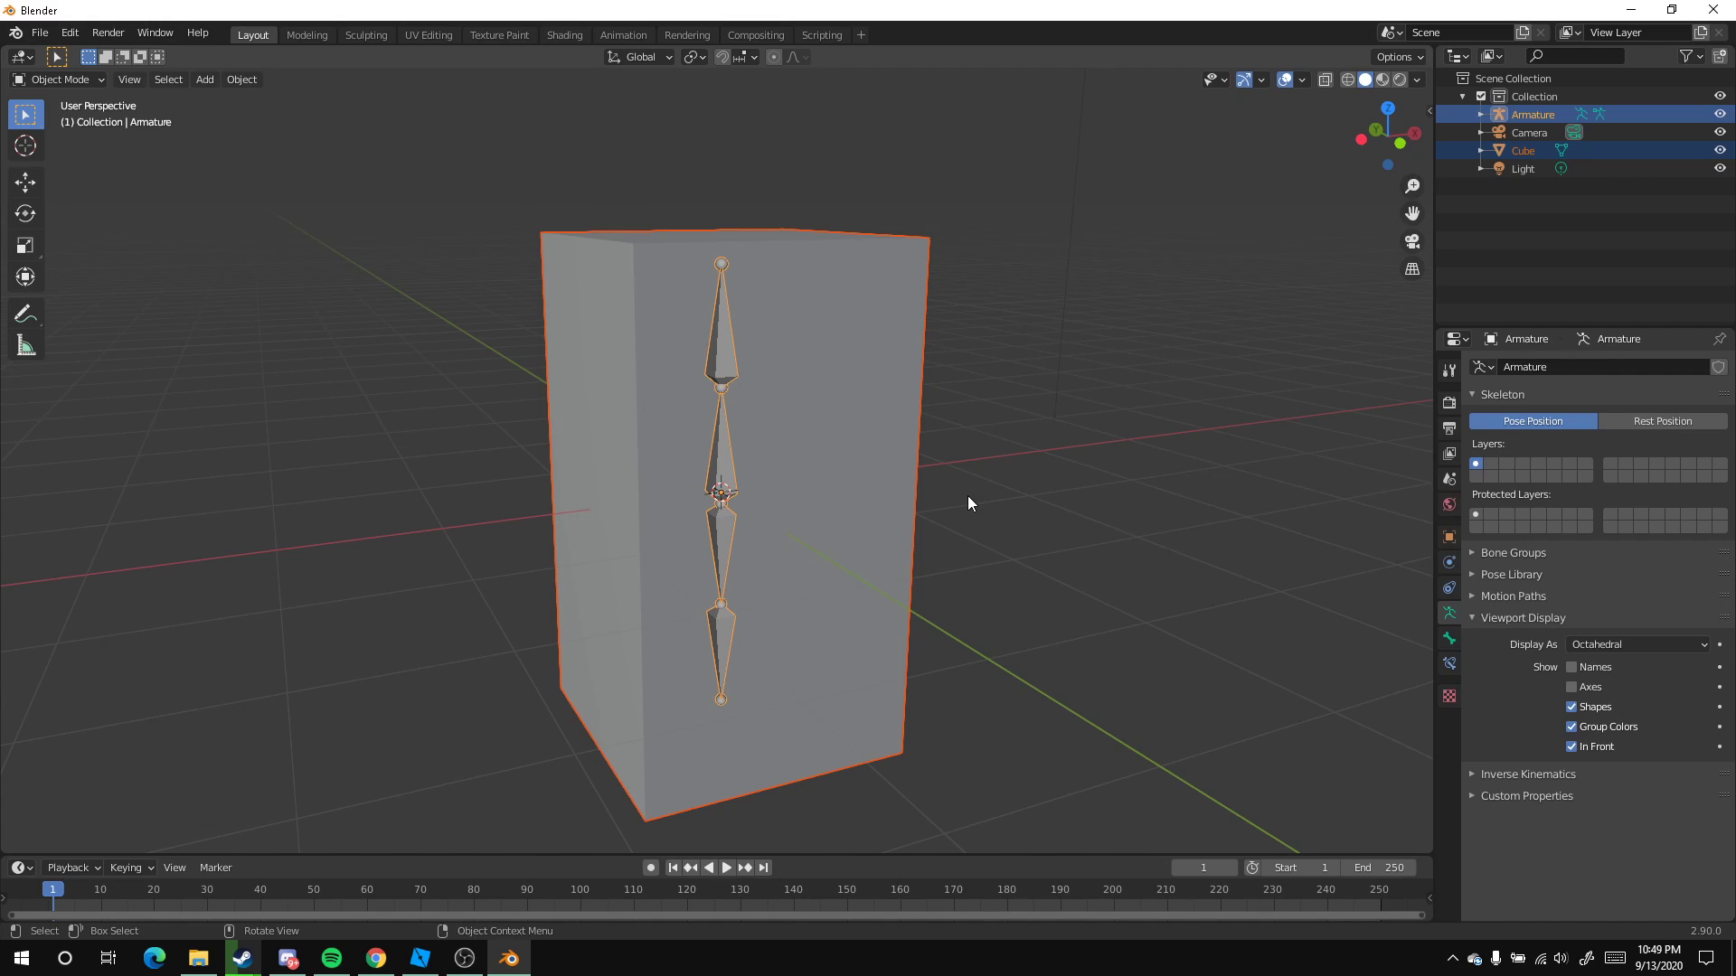
{"action": "key", "text": "ctrl"}
{"action": "key", "text": "ctrl+p"}
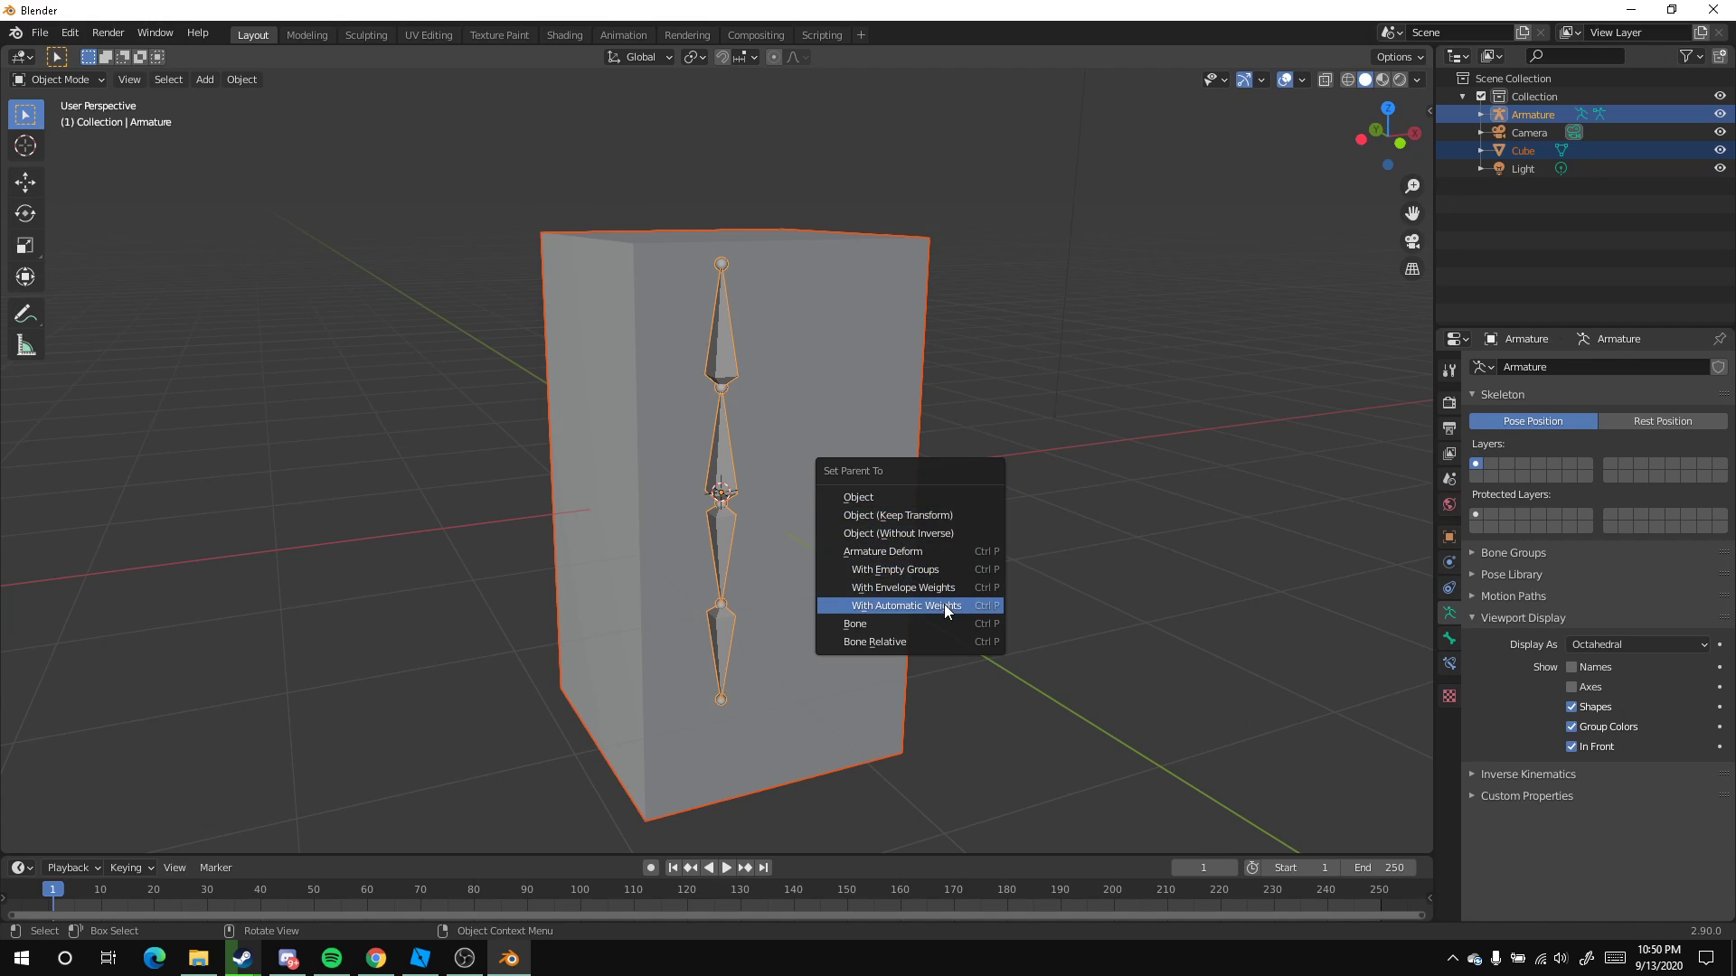
{"action": "left_click", "coordinate": [886, 606]}
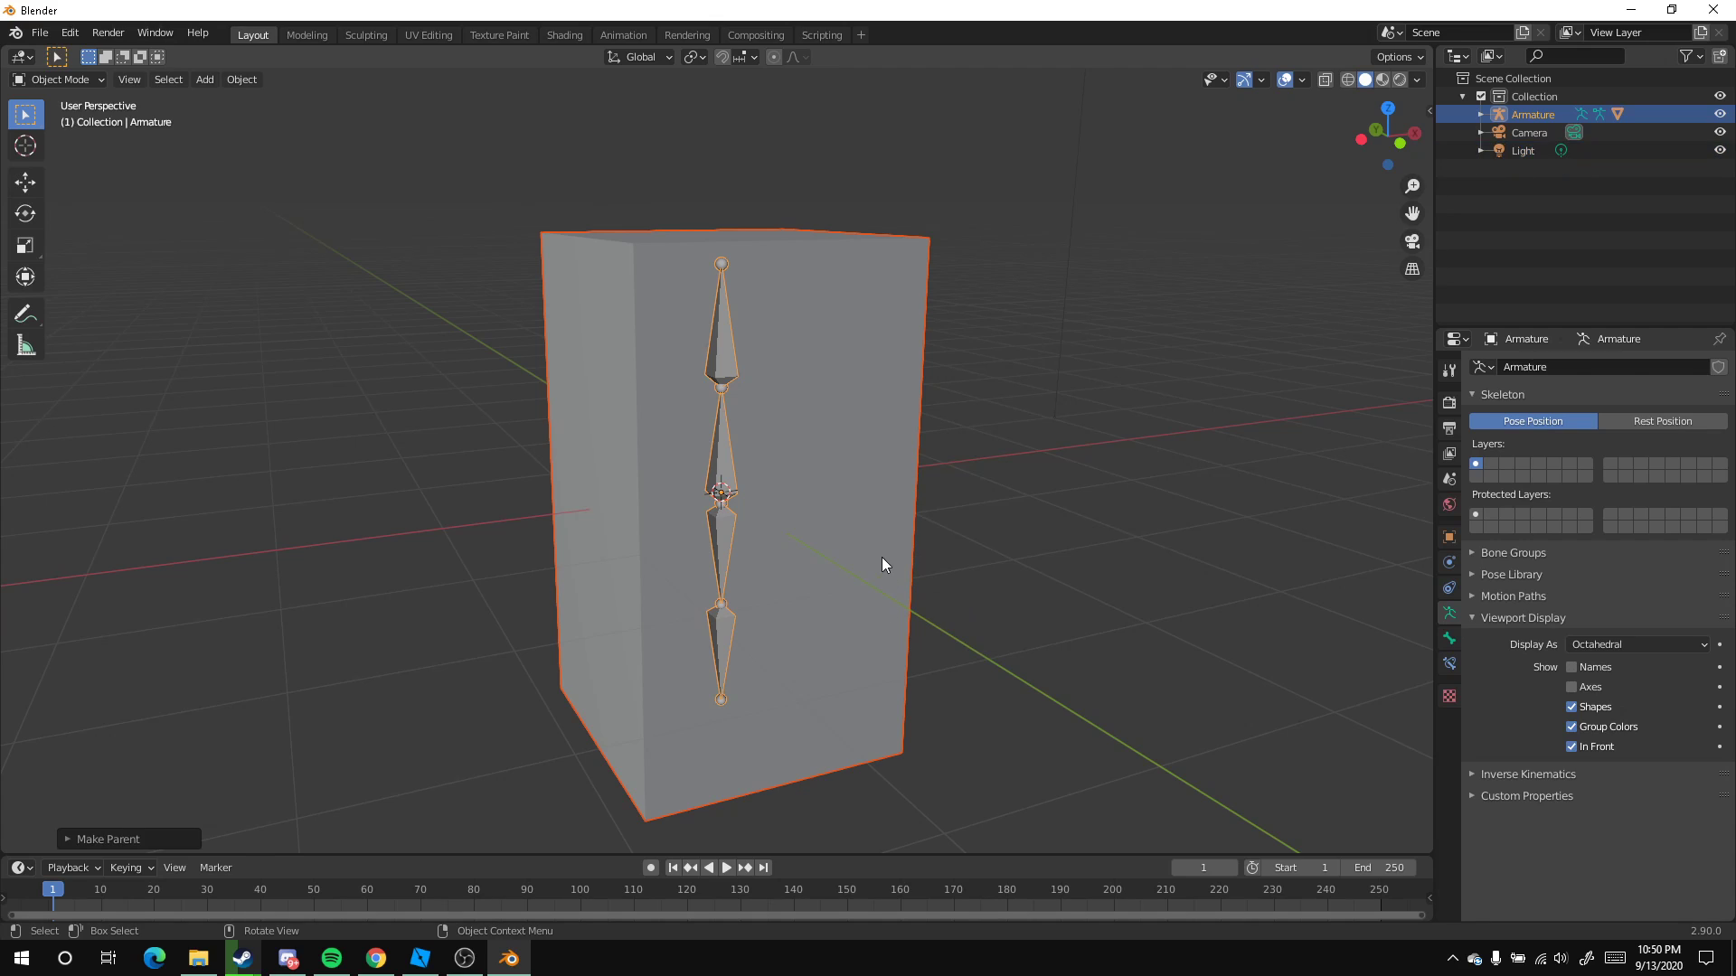
Select only the armature and switch it to Pose Mode
{"action": "scroll", "coordinate": [882, 557], "scroll_direction": "down", "scroll_amount": 3}
{"action": "key", "text": "KP_1"}
{"action": "key", "text": "shift+z"}
{"action": "scroll", "coordinate": [892, 524], "scroll_direction": "up", "scroll_amount": 2}
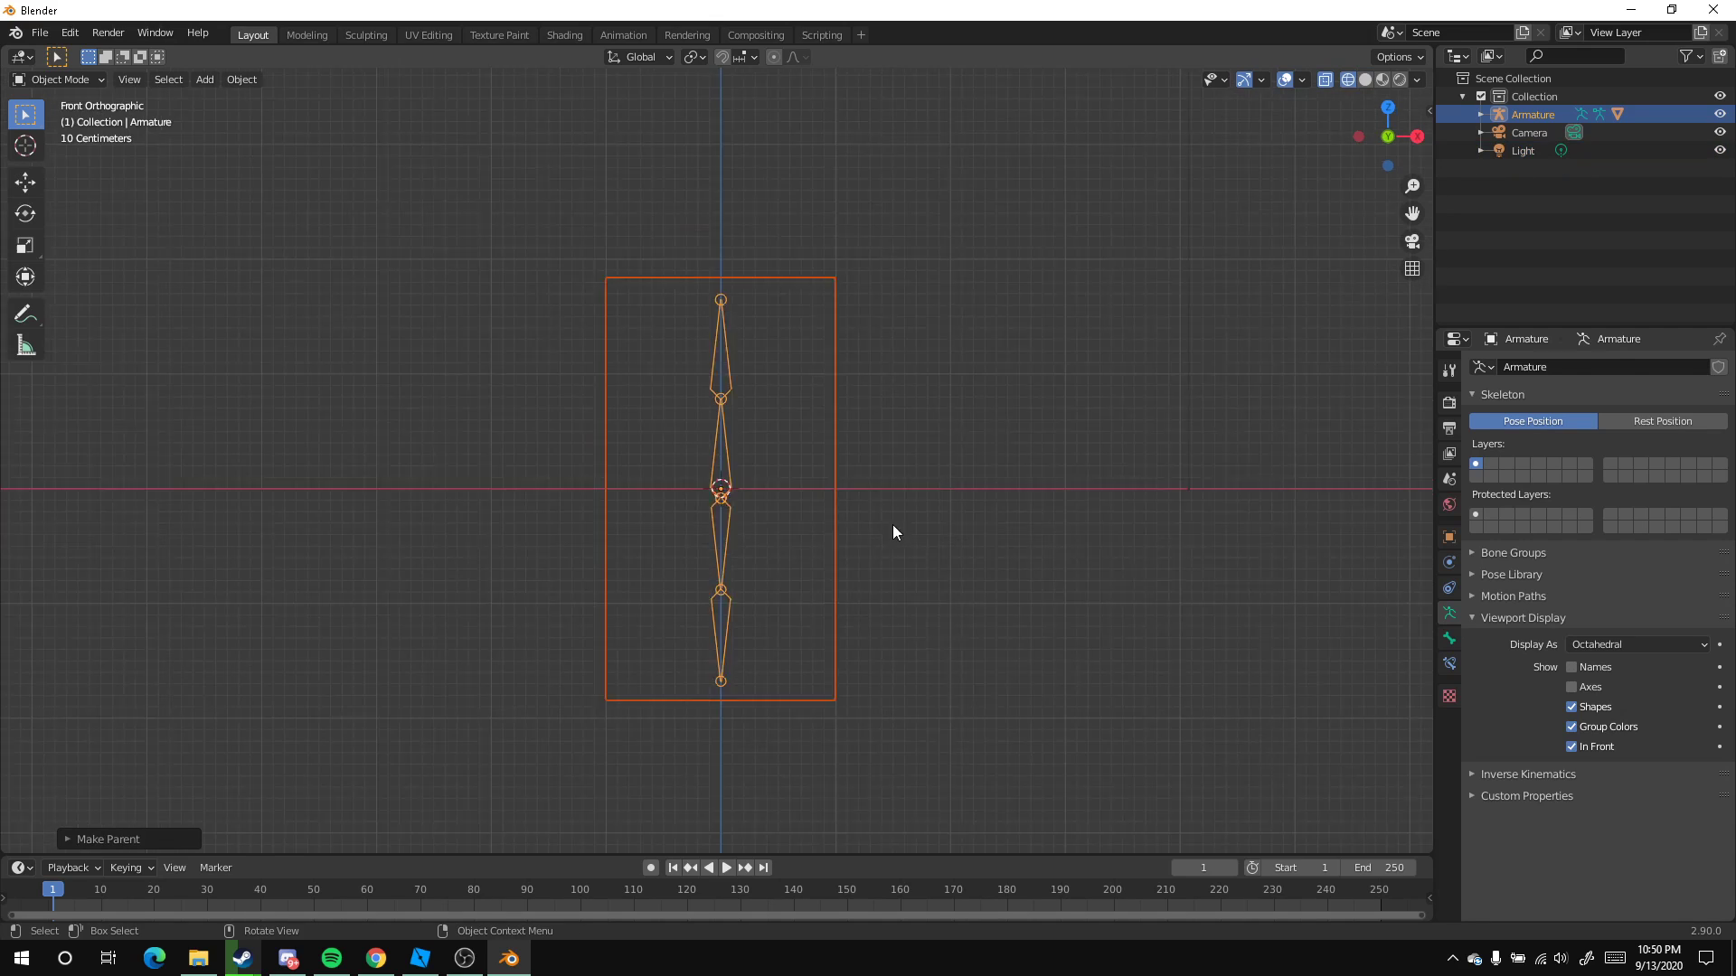
{"action": "scroll", "coordinate": [892, 524], "scroll_direction": "up", "scroll_amount": 1}
{"action": "key", "text": "shift+z"}
{"action": "left_click", "coordinate": [996, 475]}
{"action": "left_click", "coordinate": [717, 352]}
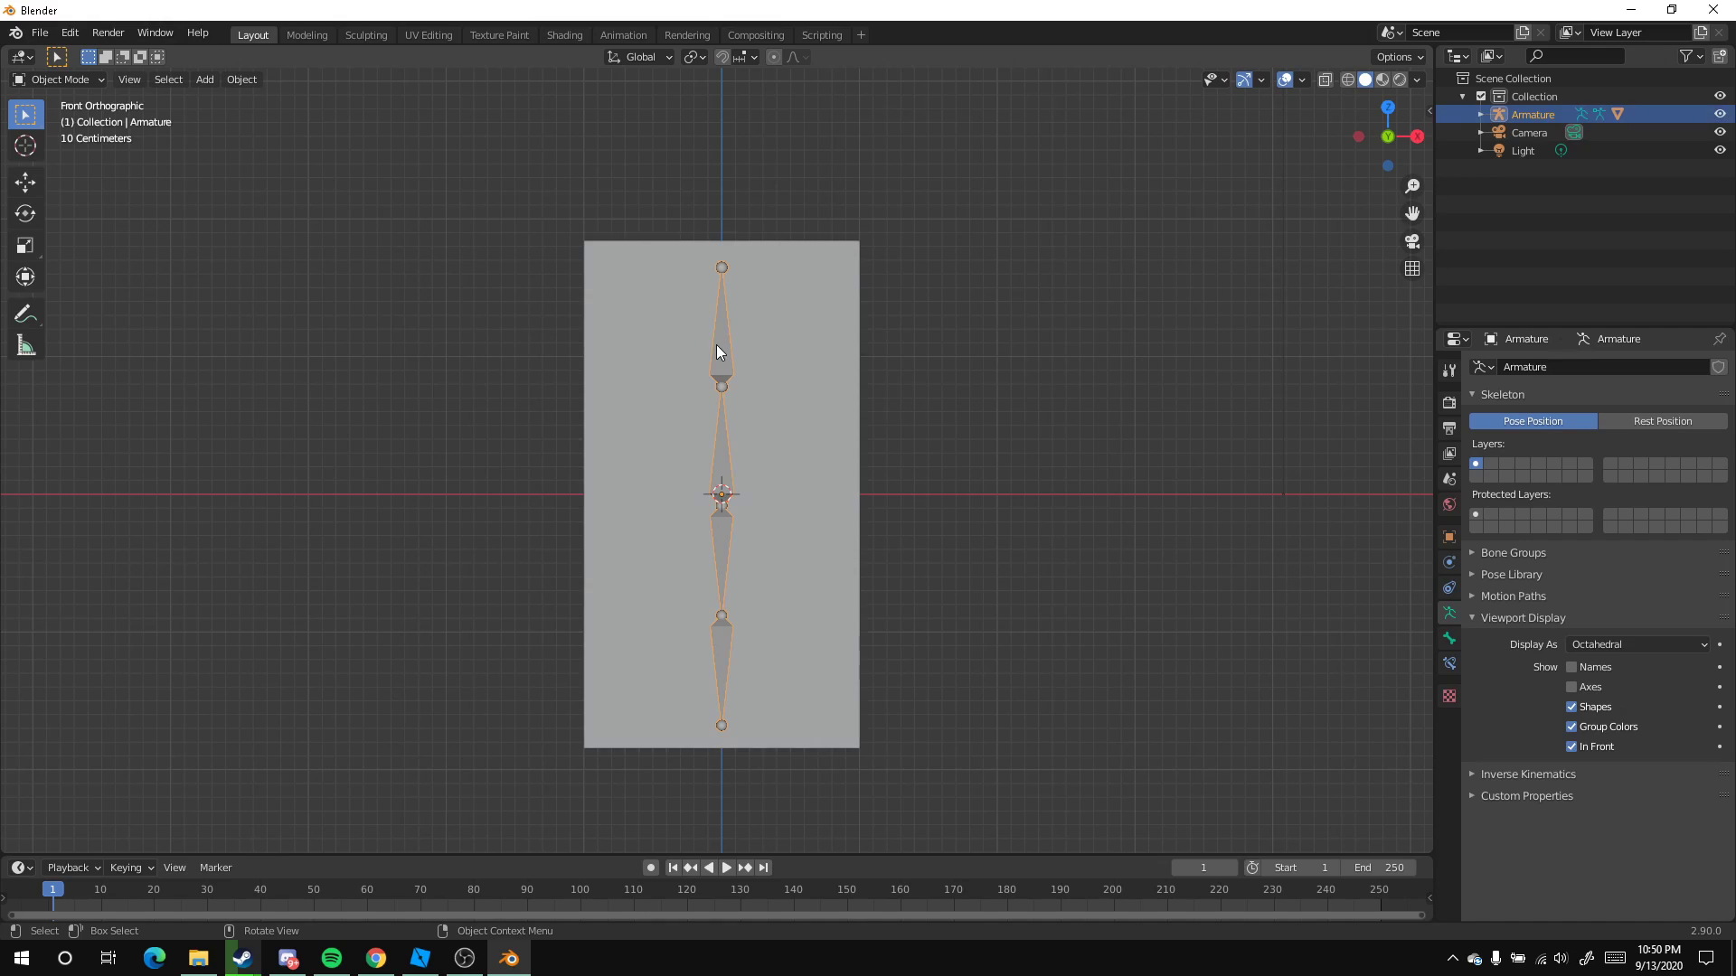
{"action": "left_click", "coordinate": [90, 82]}
{"action": "left_click", "coordinate": [129, 81]}
{"action": "left_click", "coordinate": [98, 80]}
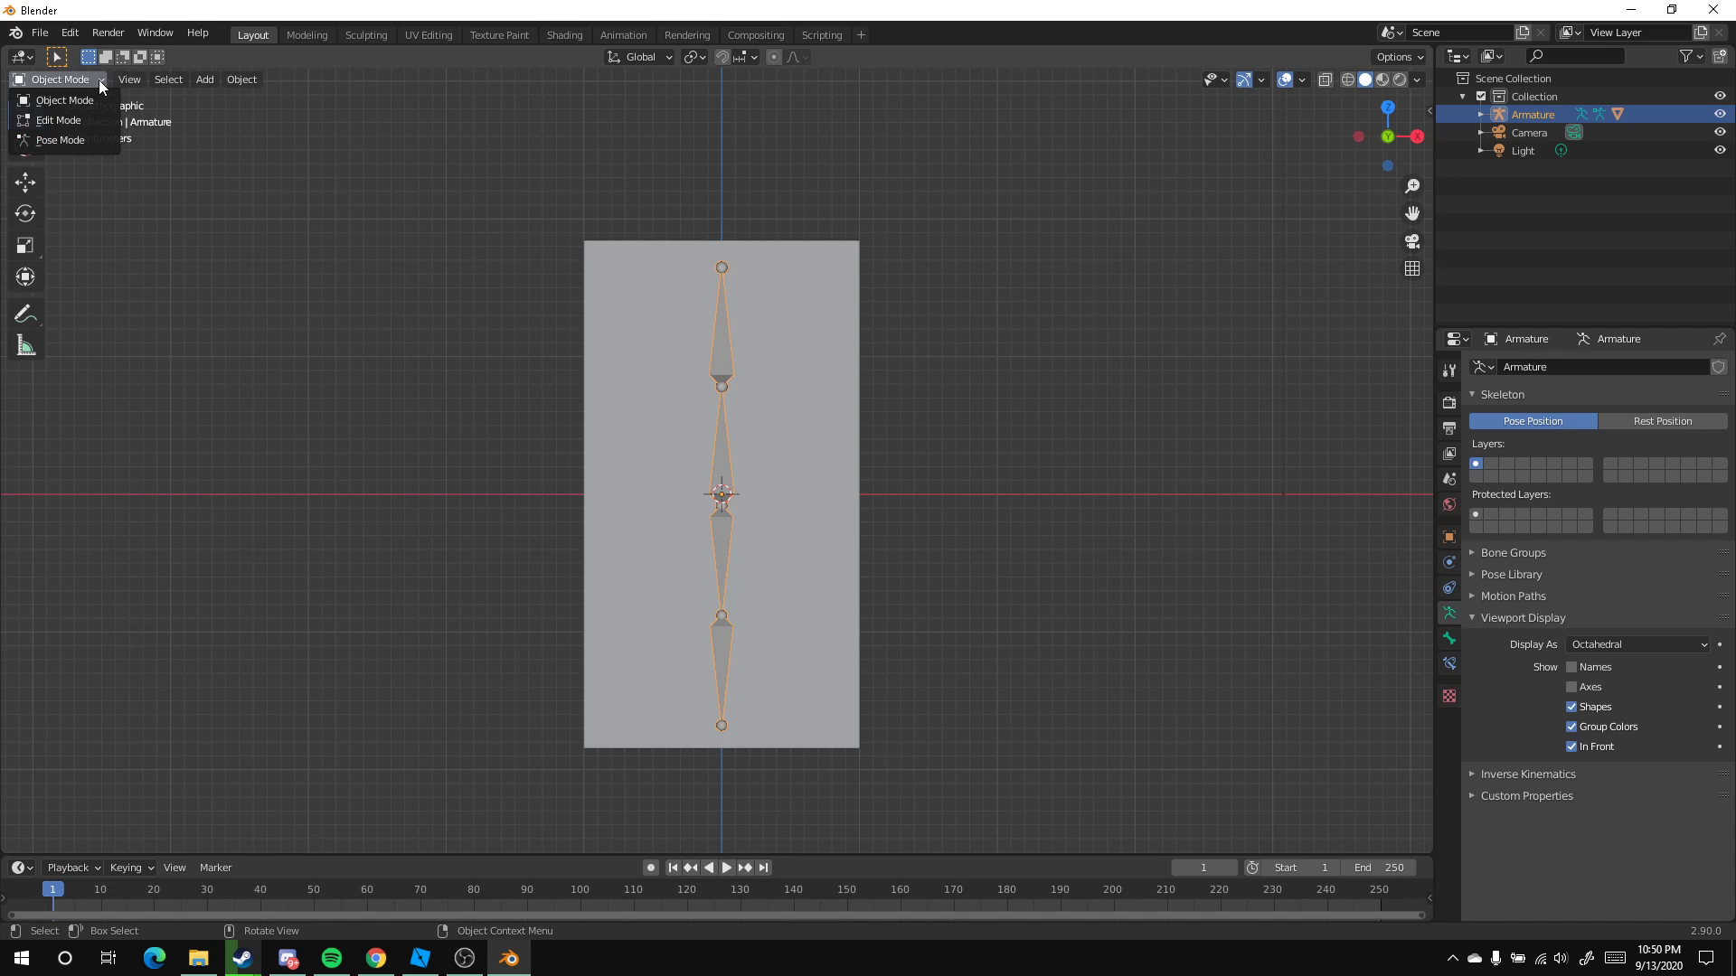
{"action": "left_click", "coordinate": [83, 139]}
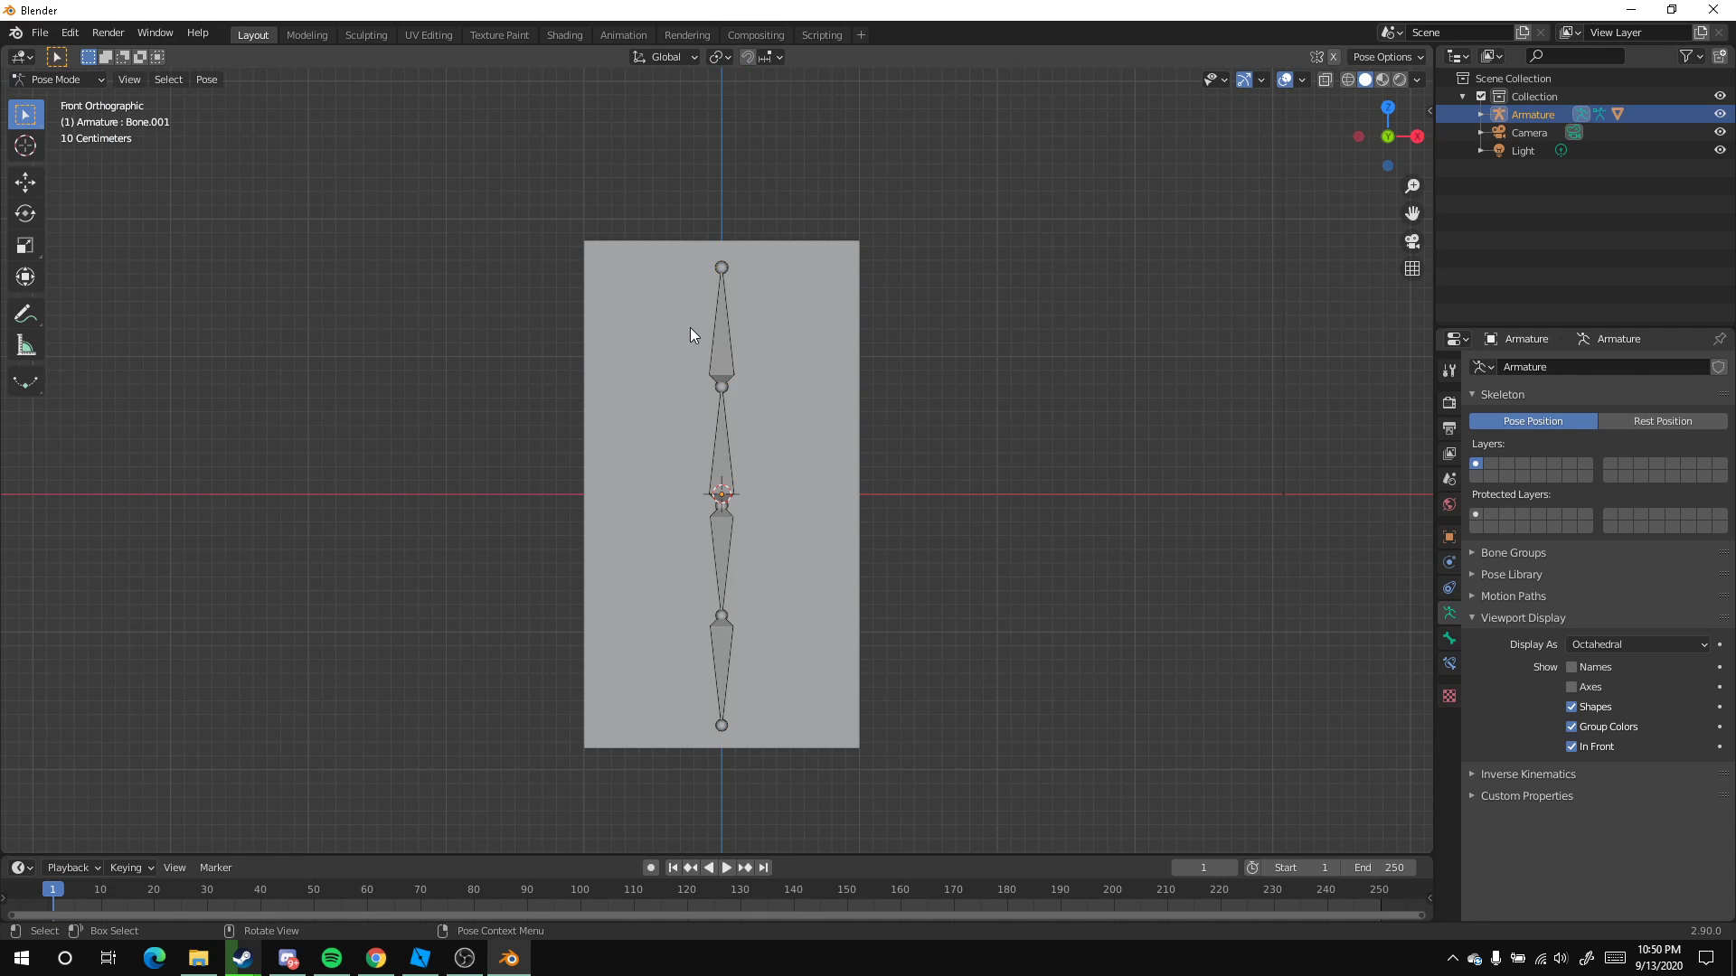
Rotate the topmost bone counter-clockwise in the front view to test how the cube deforms
{"action": "left_click", "coordinate": [719, 300]}
{"action": "middle_click_drag", "start_coordinate": [755, 300], "coordinate": [767, 399], "text": "shift"}
{"action": "scroll", "coordinate": [770, 400], "scroll_direction": "down", "scroll_amount": 2}
{"action": "scroll", "coordinate": [817, 395], "scroll_direction": "up", "scroll_amount": 2}
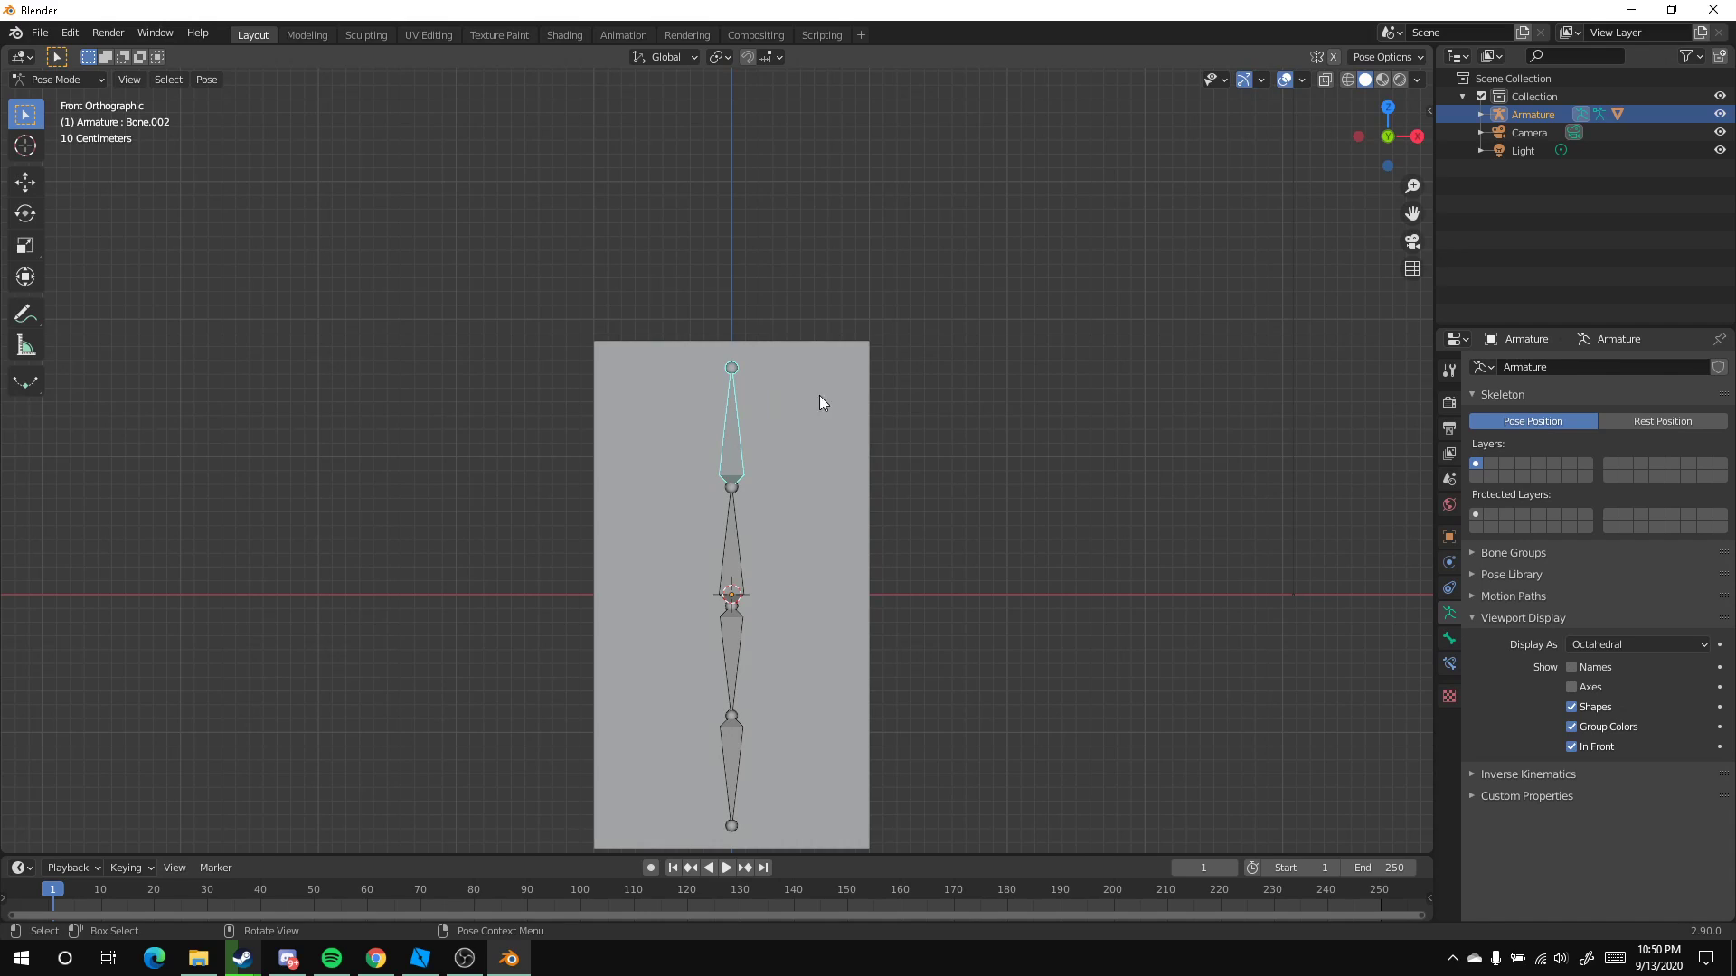
{"action": "scroll", "coordinate": [754, 385], "scroll_direction": "up", "scroll_amount": 1}
{"action": "left_click", "coordinate": [24, 182]}
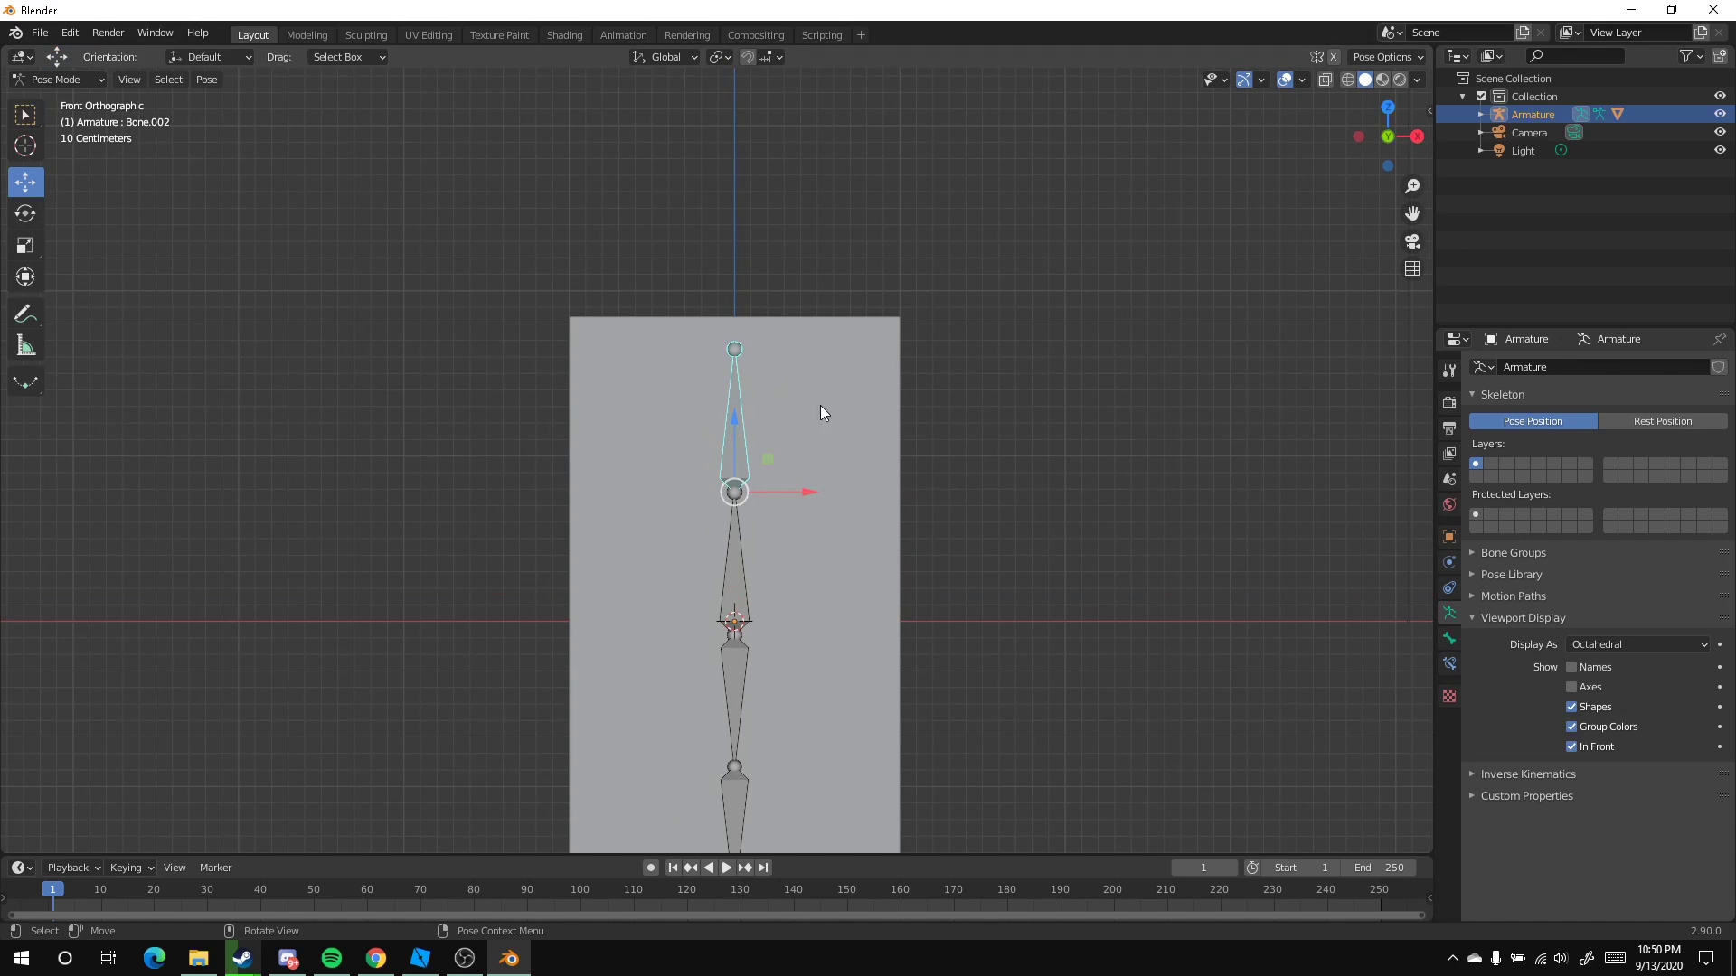
{"action": "scroll", "coordinate": [841, 415], "scroll_direction": "down", "scroll_amount": 1}
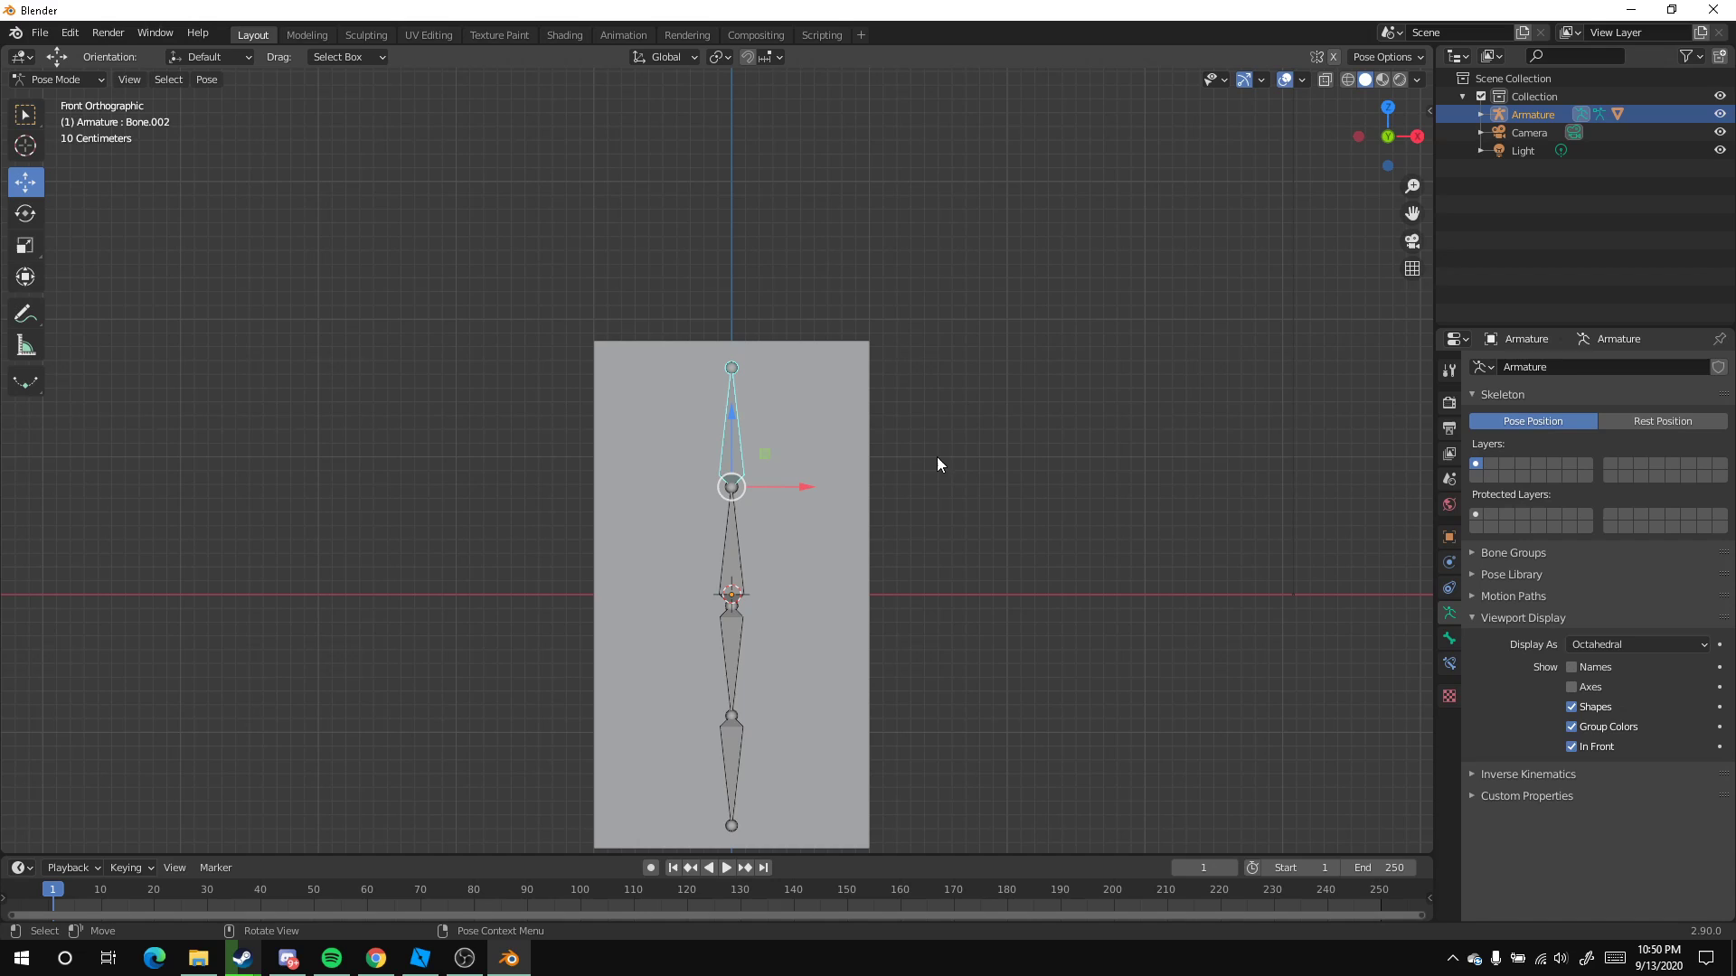
{"action": "key", "text": "r"}
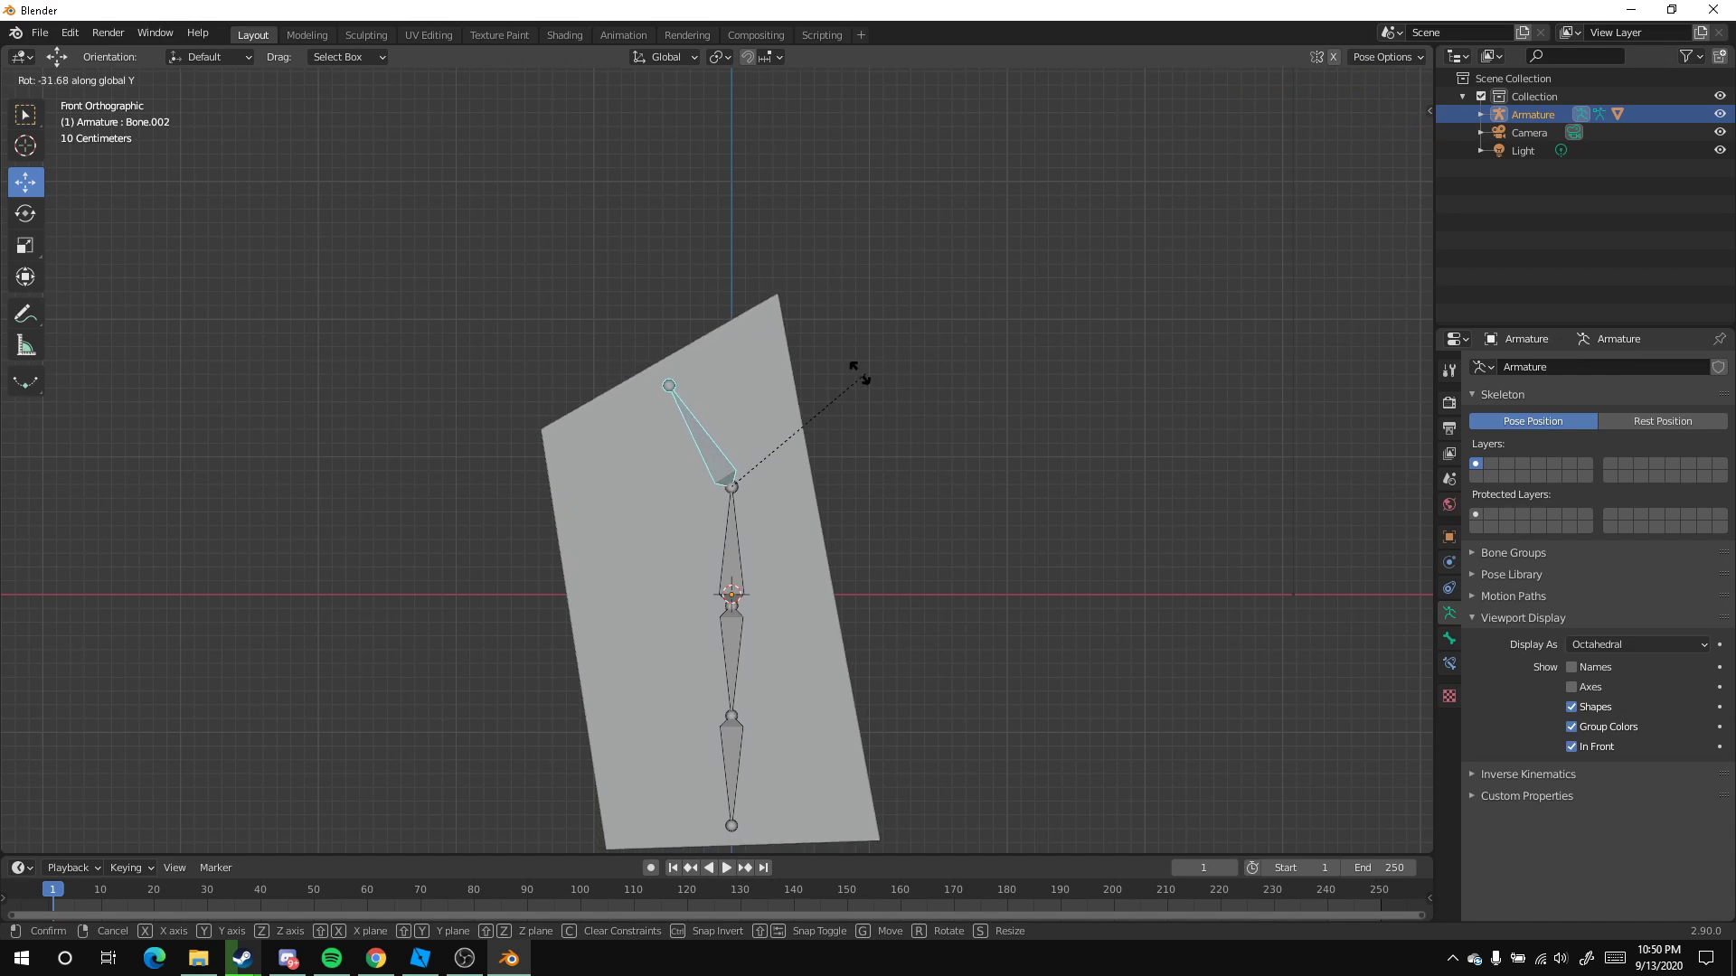
{"action": "left_click", "coordinate": [826, 378]}
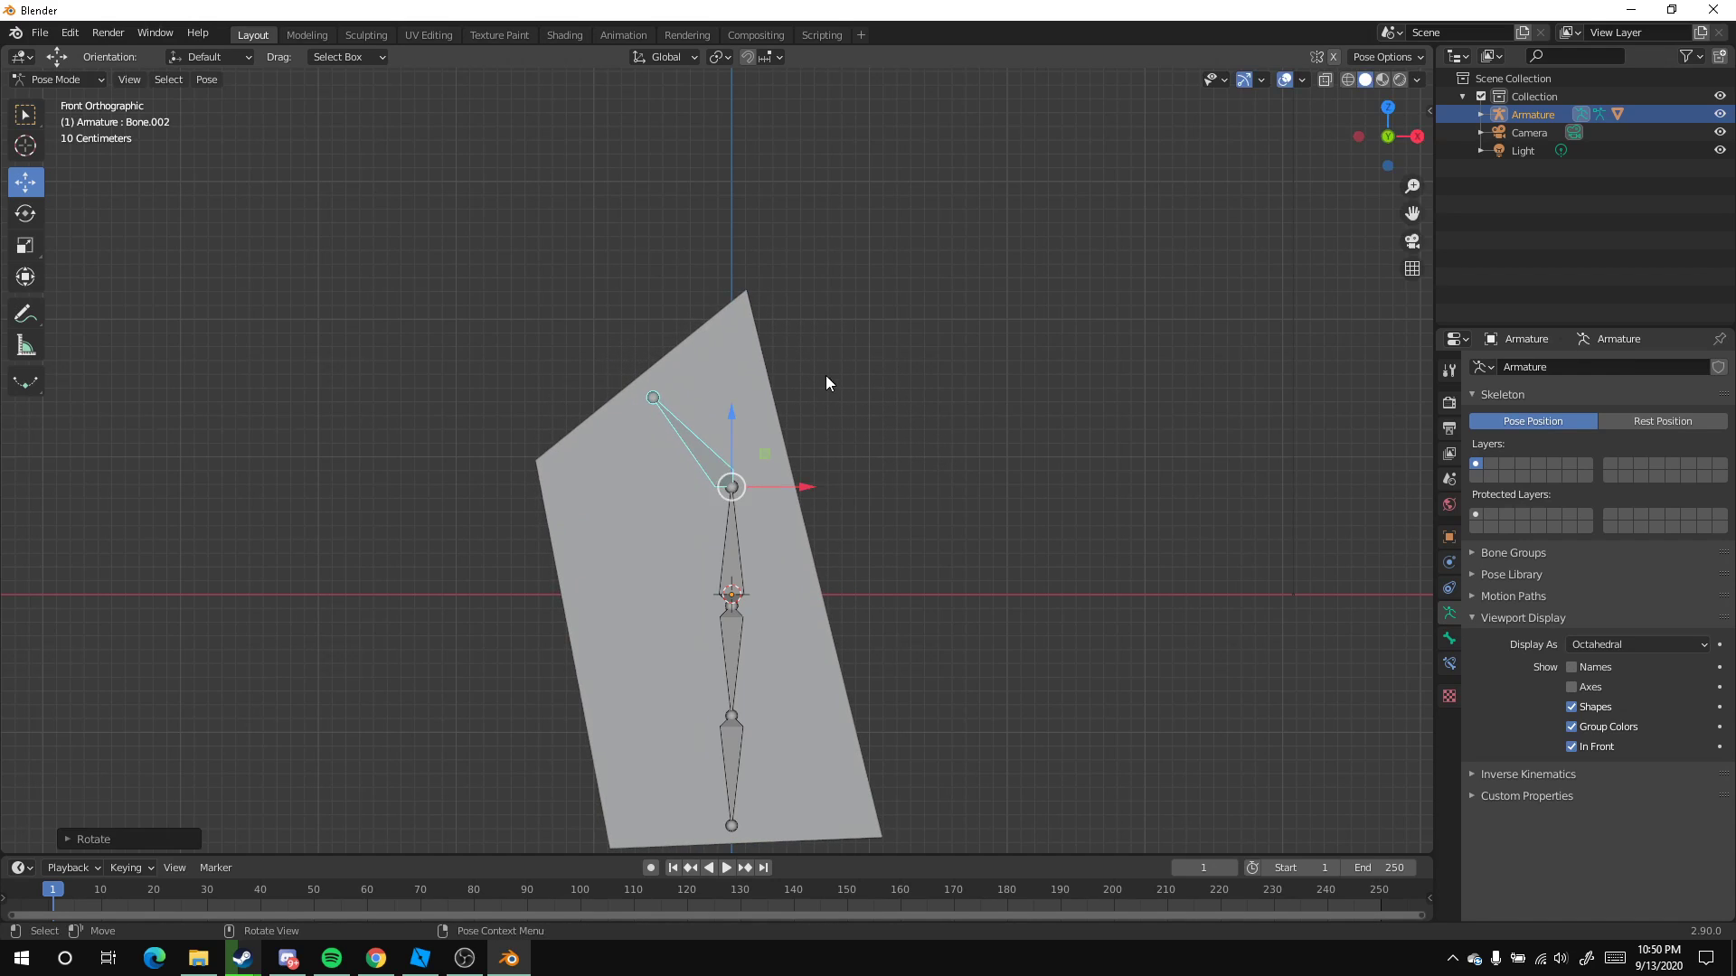
Try rotating the second bone from the top, cancel it, and undo the topmost bone's test rotation
{"action": "left_click", "coordinate": [721, 539]}
{"action": "middle_click_drag", "start_coordinate": [720, 539], "coordinate": [866, 468]}
{"action": "key", "text": "r"}
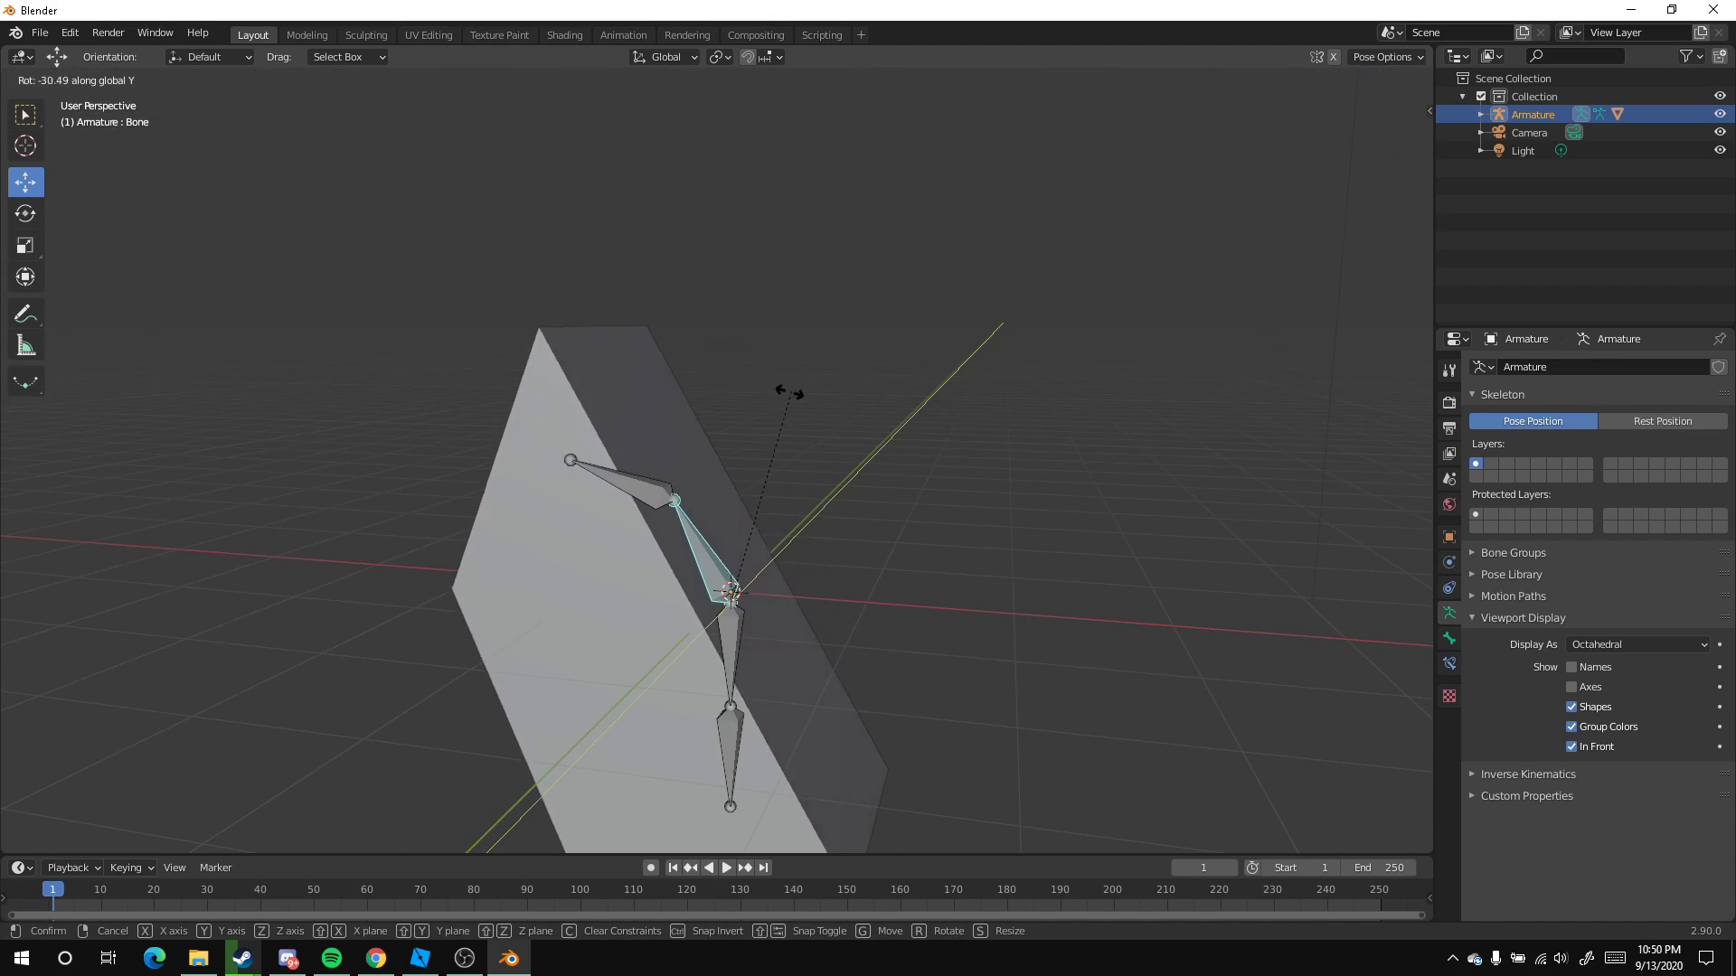
{"action": "right_click", "coordinate": [785, 398]}
{"action": "key", "text": "KP_1"}
{"action": "key", "text": "ctrl+z"}
{"action": "key", "text": "ctrl+z"}
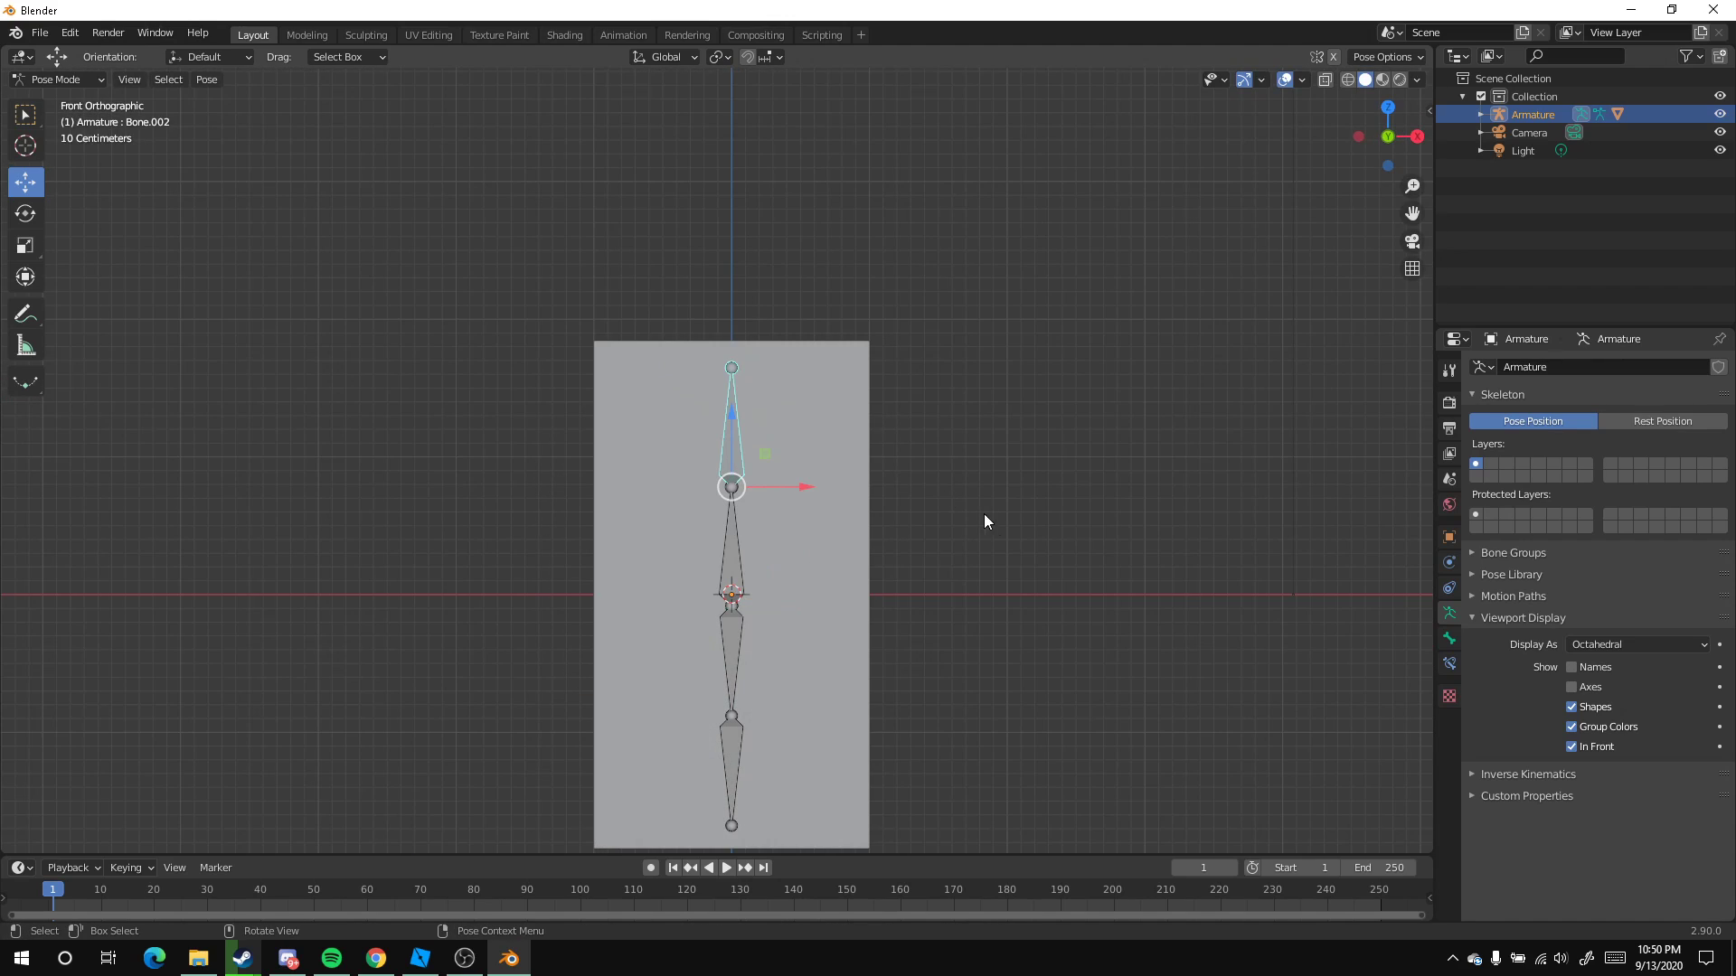
{"action": "left_click", "coordinate": [985, 514]}
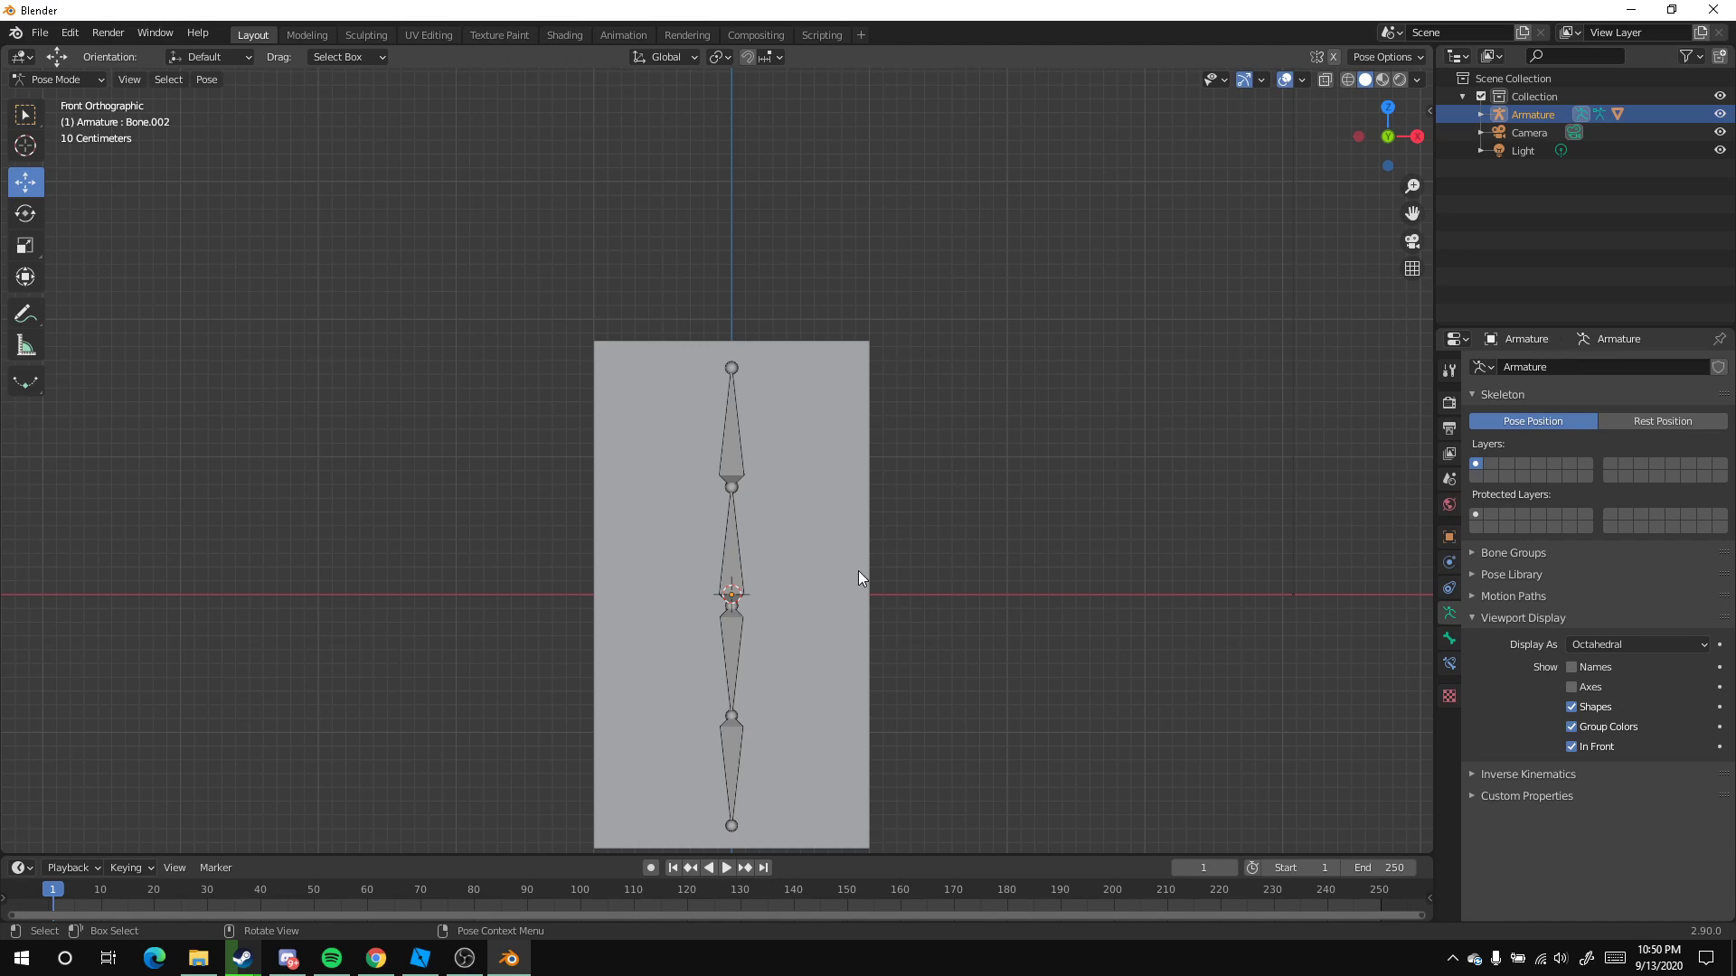
Return to Object Mode, select the cube, and try to add horizontal loop cuts to it in Edit Mode
{"action": "left_click", "coordinate": [79, 80]}
{"action": "left_click", "coordinate": [79, 95]}
{"action": "left_click", "coordinate": [794, 461]}
{"action": "middle_click_drag", "start_coordinate": [794, 453], "coordinate": [736, 388], "text": "shift"}
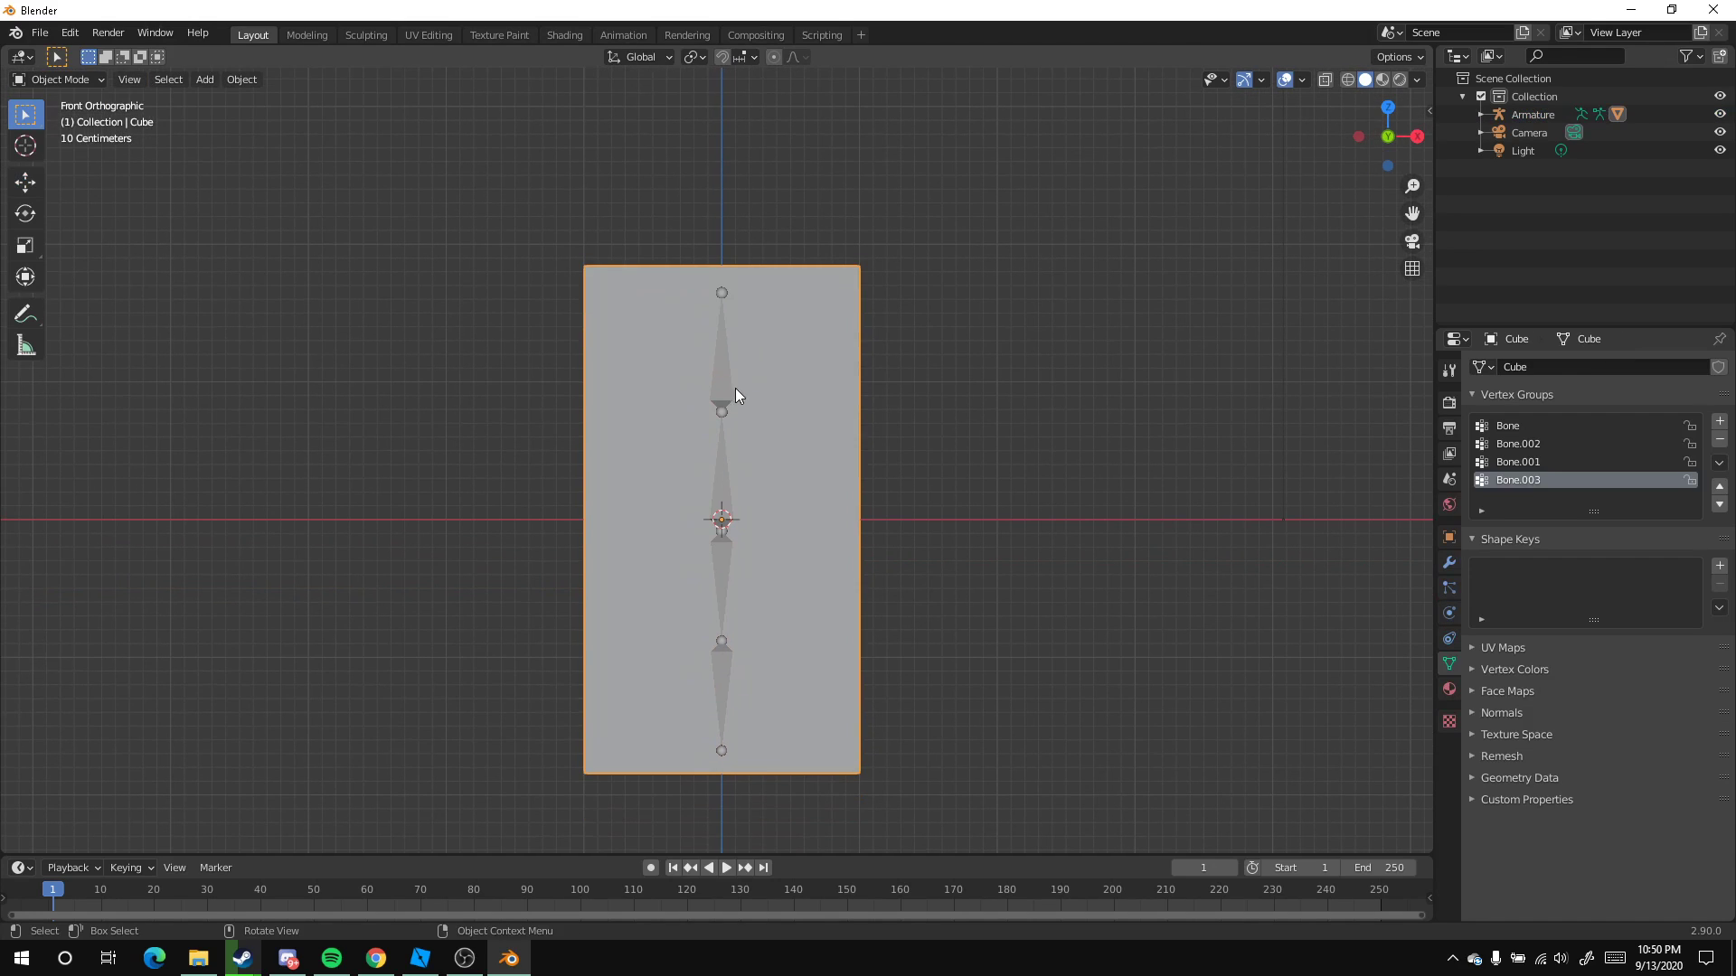
{"action": "key", "text": "Tab"}
{"action": "key", "text": "a"}
{"action": "key", "text": "alt+a"}
{"action": "key", "text": "ctrl+r"}
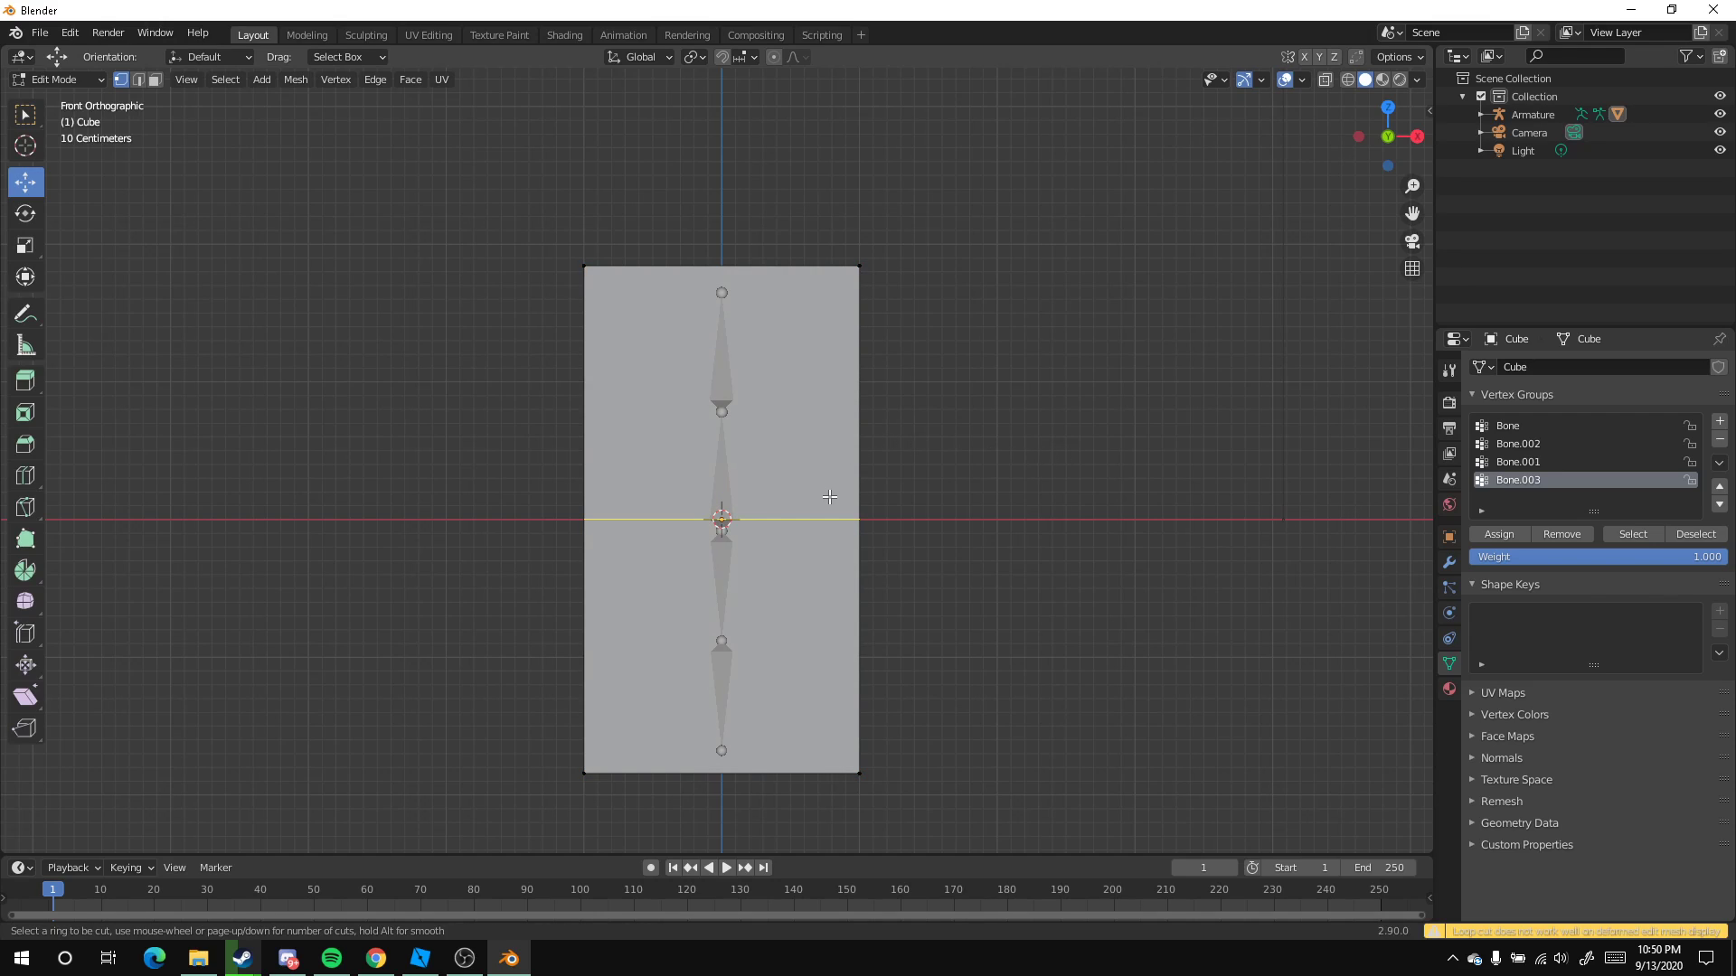
{"action": "scroll", "coordinate": [828, 500], "scroll_direction": "up", "scroll_amount": 3}
{"action": "right_click", "coordinate": [830, 497]}
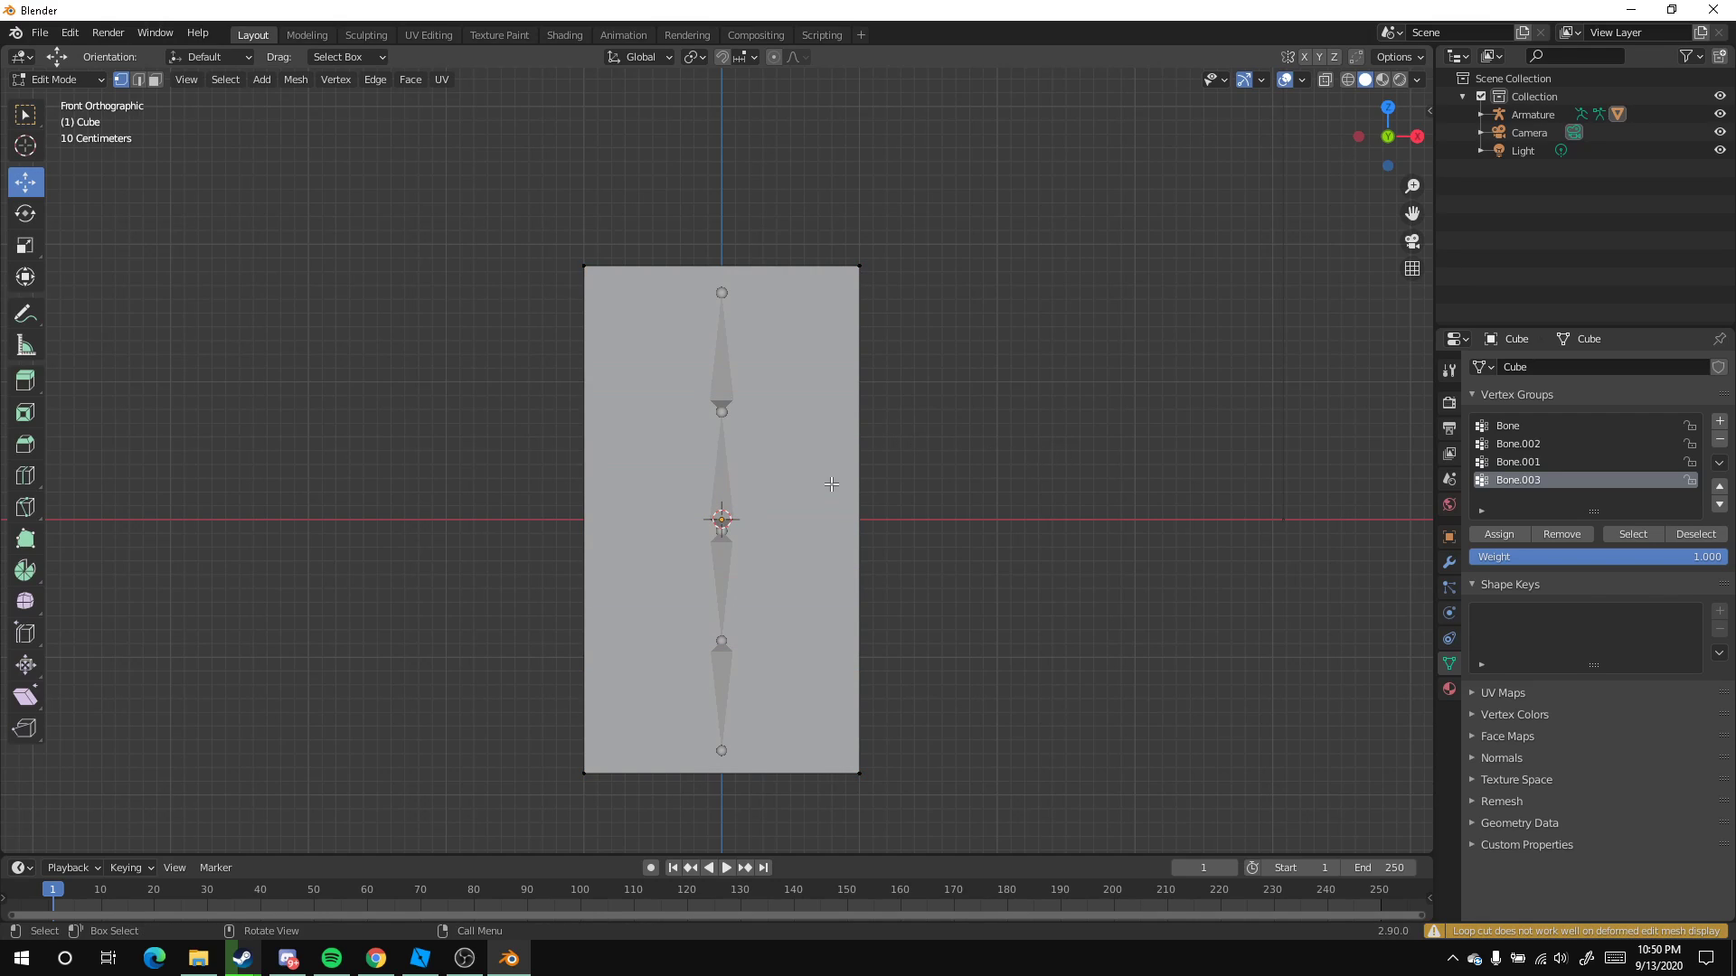
Undo the recent changes back to before the cube was parented to the armature, with only the cube selected
{"action": "key", "text": "ctrl+z"}
{"action": "key", "text": "ctrl+z"}
{"action": "key", "text": "ctrl+z"}
{"action": "key", "text": "ctrl+z"}
{"action": "key", "text": "ctrl+z"}
{"action": "key", "text": "ctrl+z"}
{"action": "key", "text": "ctrl+z"}
{"action": "key", "text": "ctrl+z"}
{"action": "key", "text": "ctrl+z"}
{"action": "key", "text": "ctrl+z"}
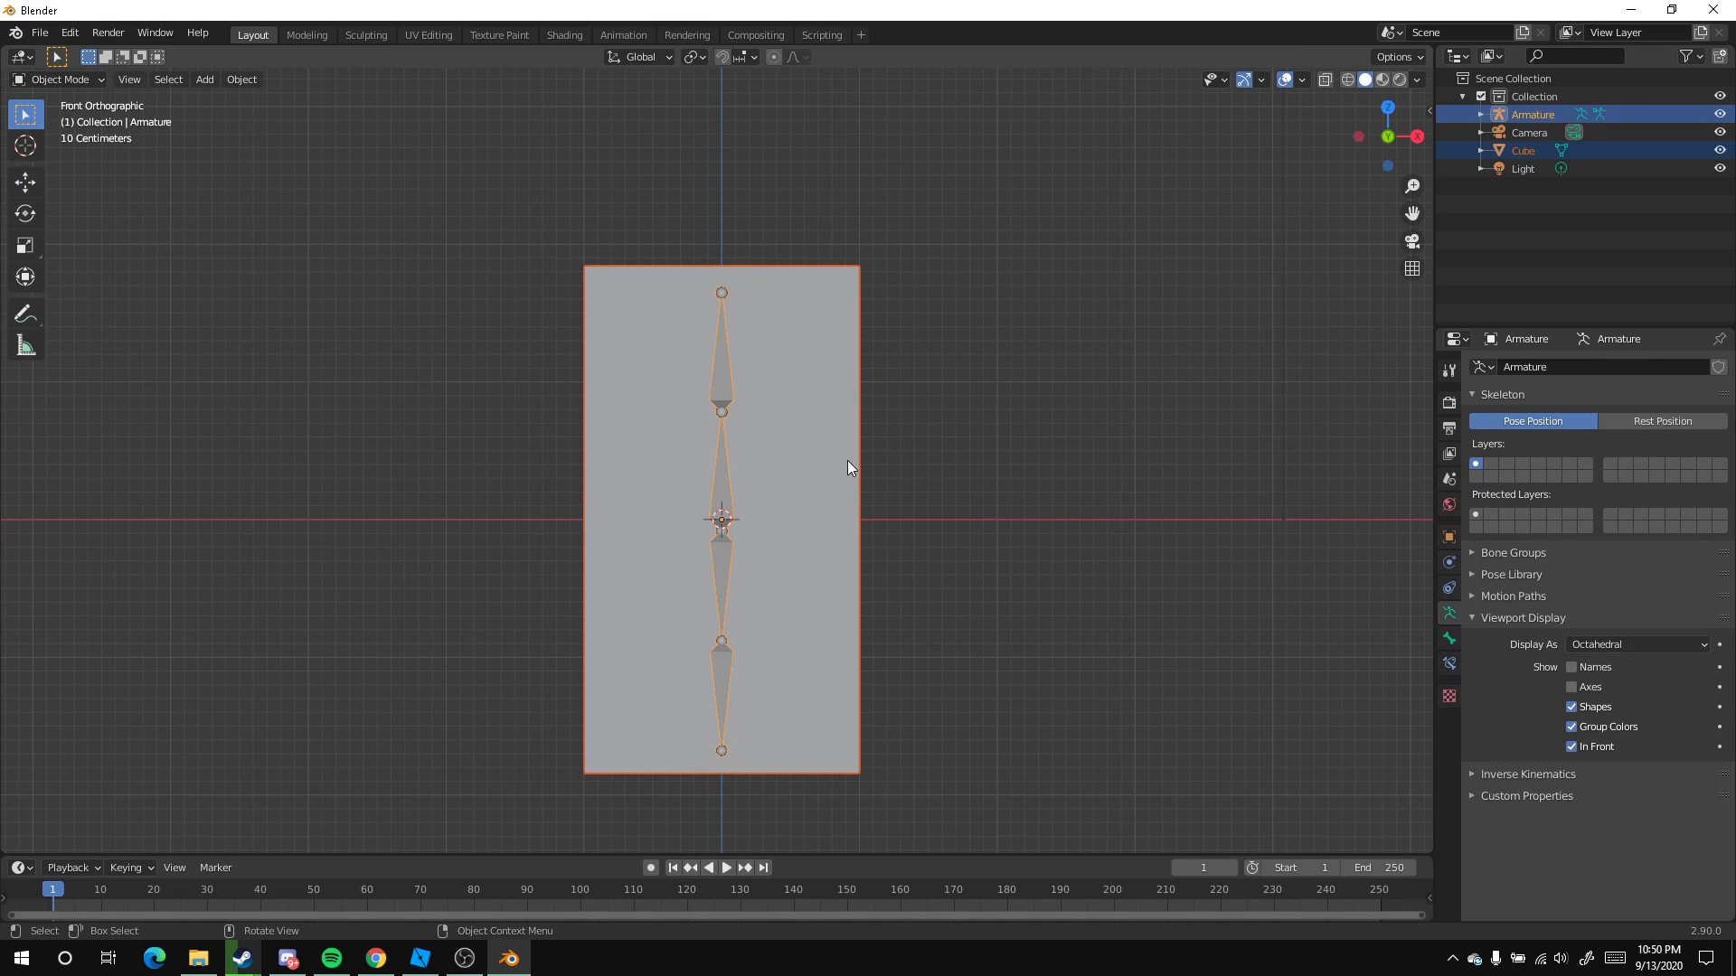
{"action": "key", "text": "ctrl+z"}
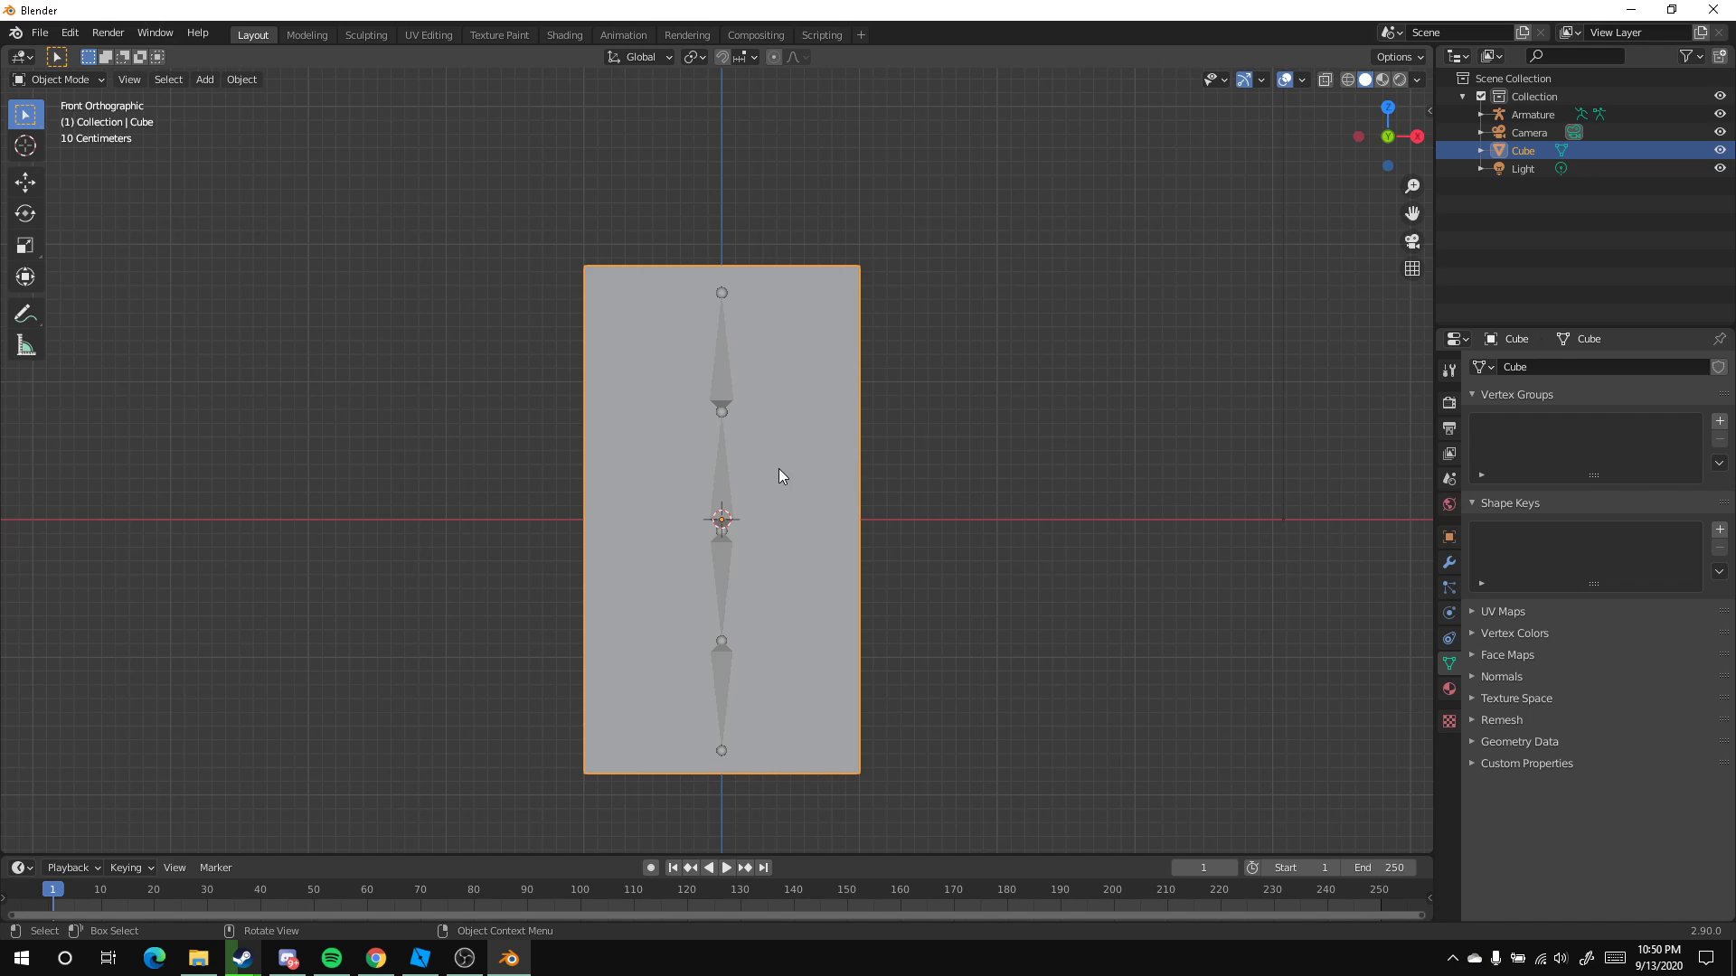
Add five evenly spaced horizontal loop cuts along the cube's height in Edit Mode, and return to Object Mode
{"action": "key", "text": "Tab"}
{"action": "key", "text": "a"}
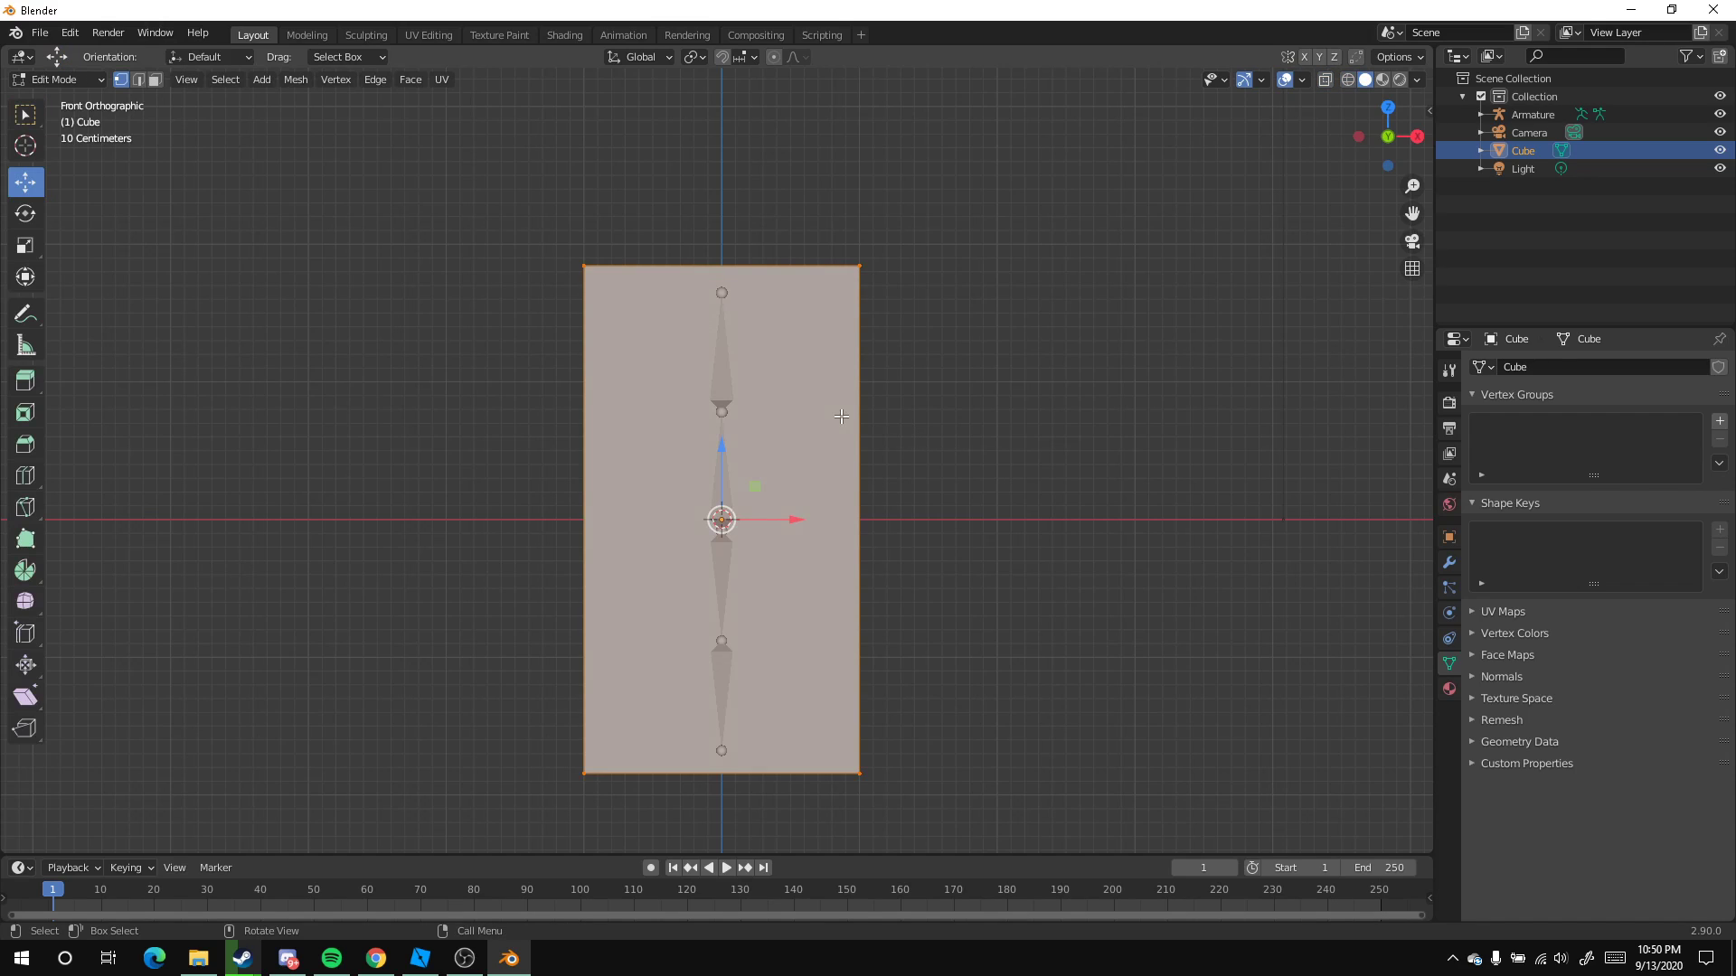
{"action": "scroll", "coordinate": [1397, 575], "scroll_direction": "up", "scroll_amount": 1}
{"action": "scroll", "coordinate": [1284, 588], "scroll_direction": "down", "scroll_amount": 2}
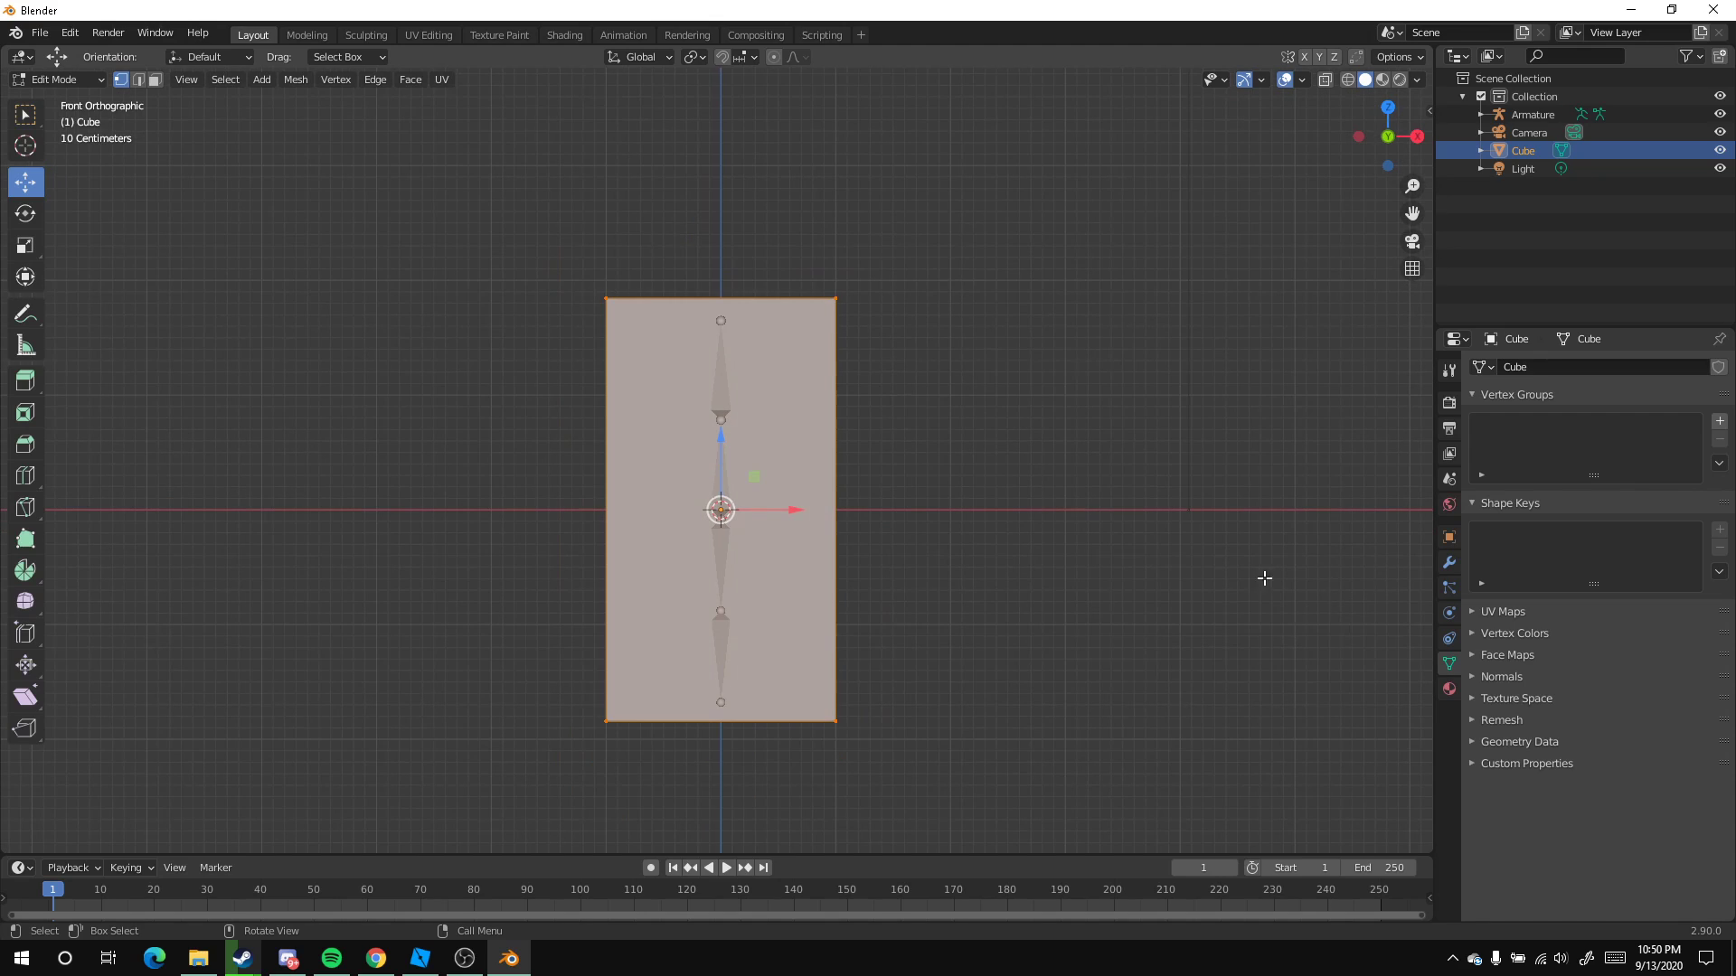
{"action": "middle_click_drag", "start_coordinate": [782, 488], "coordinate": [982, 521]}
{"action": "left_click", "coordinate": [981, 520]}
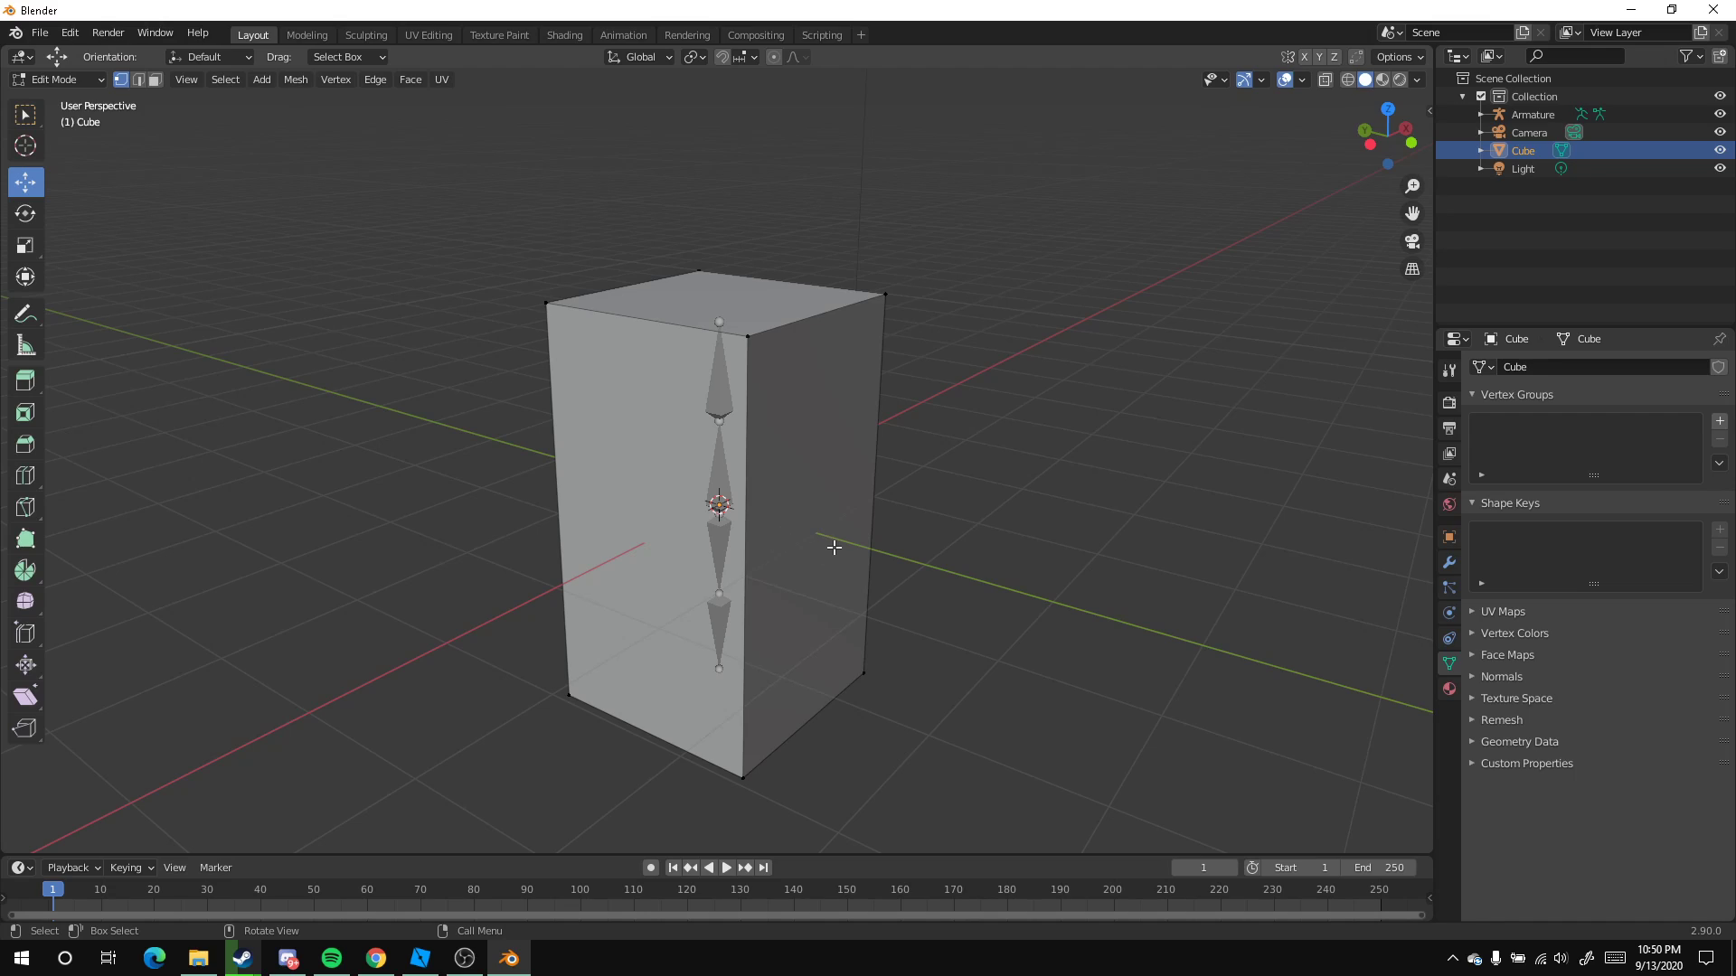
{"action": "key", "text": "ctrl+r"}
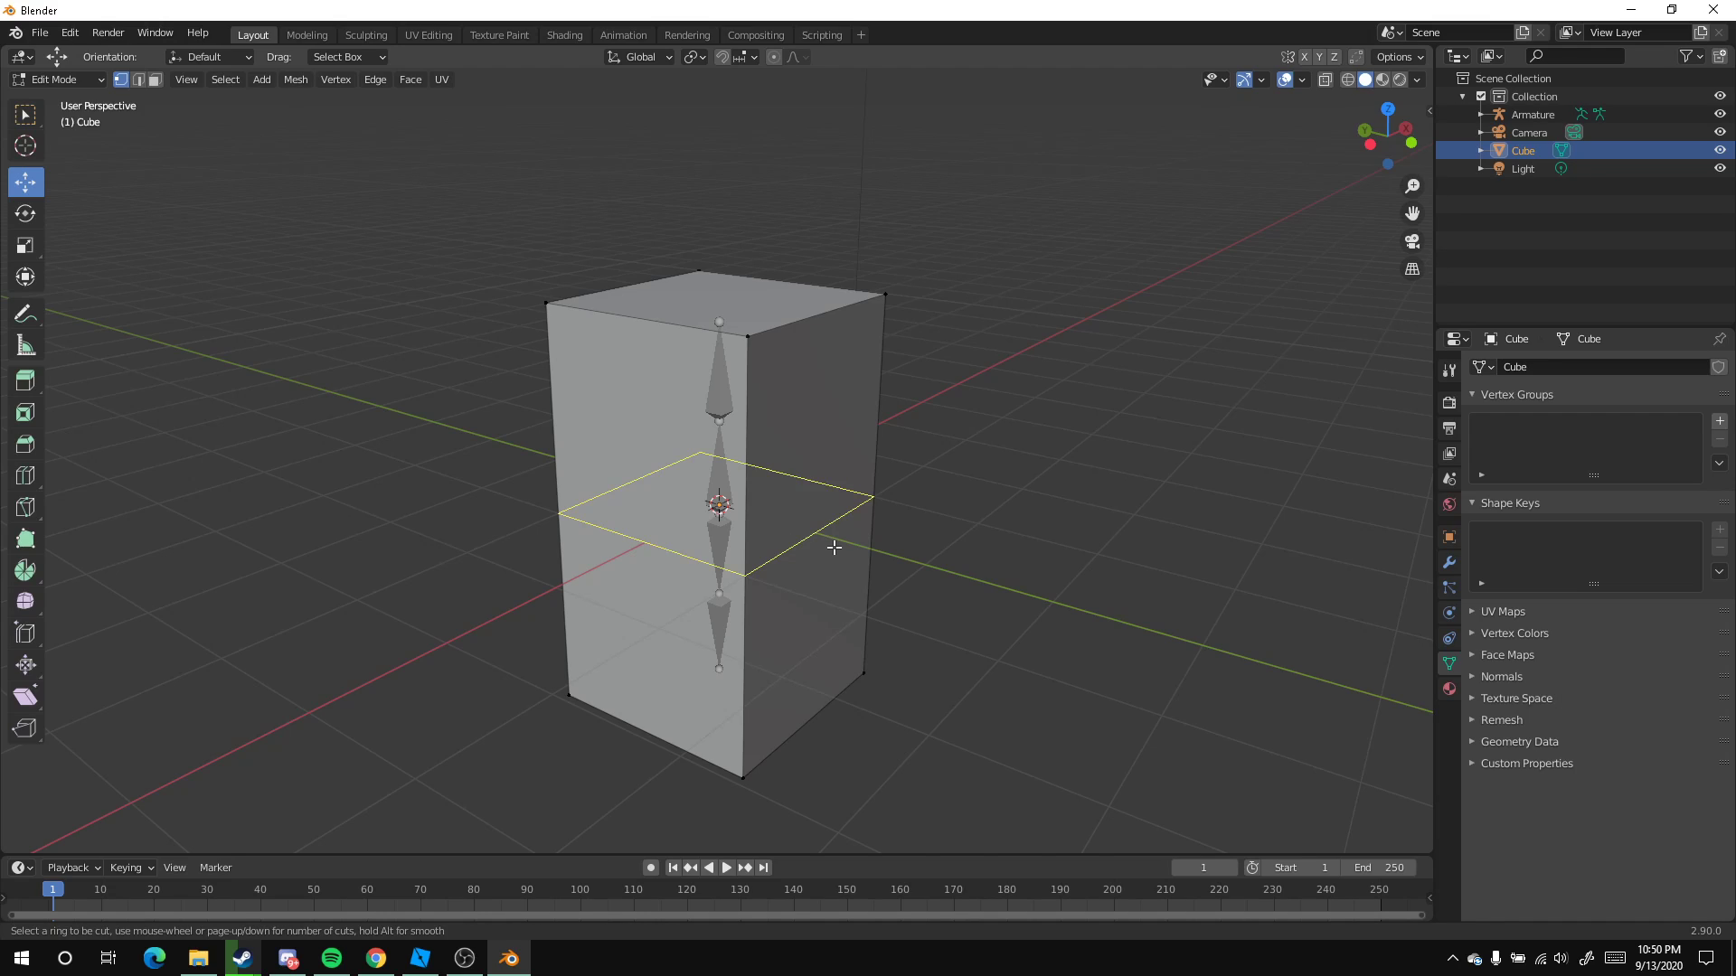
{"action": "scroll", "coordinate": [834, 548], "scroll_direction": "up", "scroll_amount": 3}
{"action": "scroll", "coordinate": [833, 547], "scroll_direction": "up", "scroll_amount": 1}
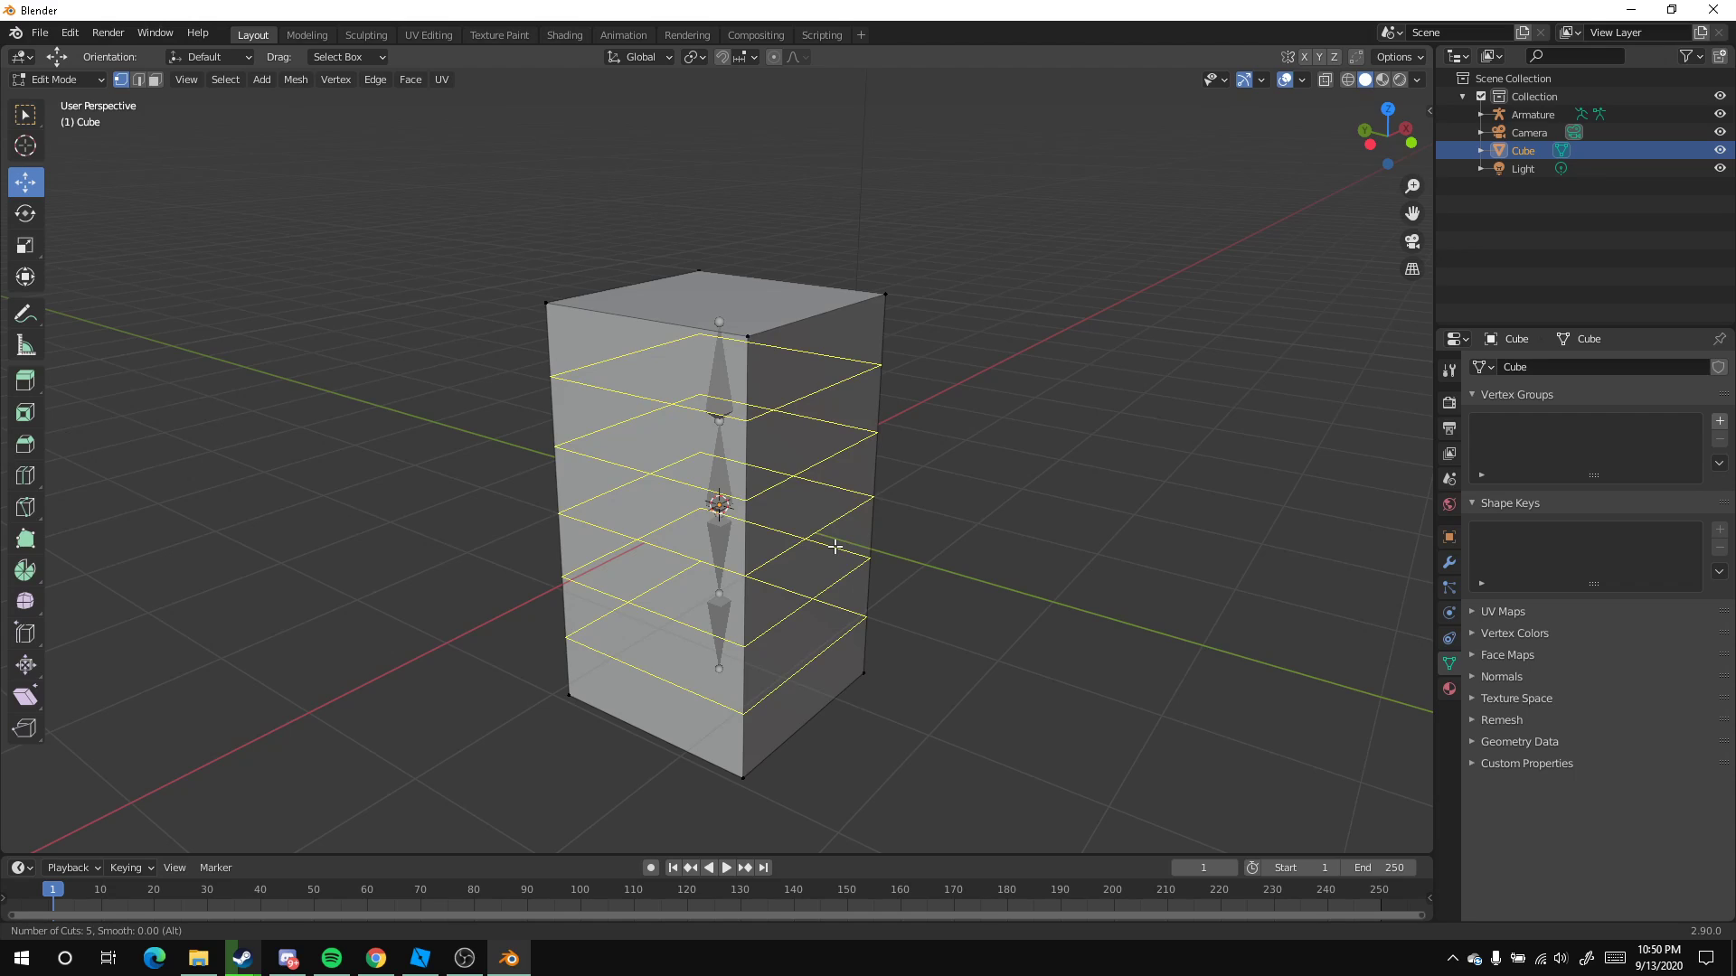
{"action": "left_click", "coordinate": [833, 547]}
{"action": "right_click", "coordinate": [833, 547]}
{"action": "key", "text": "KP_1"}
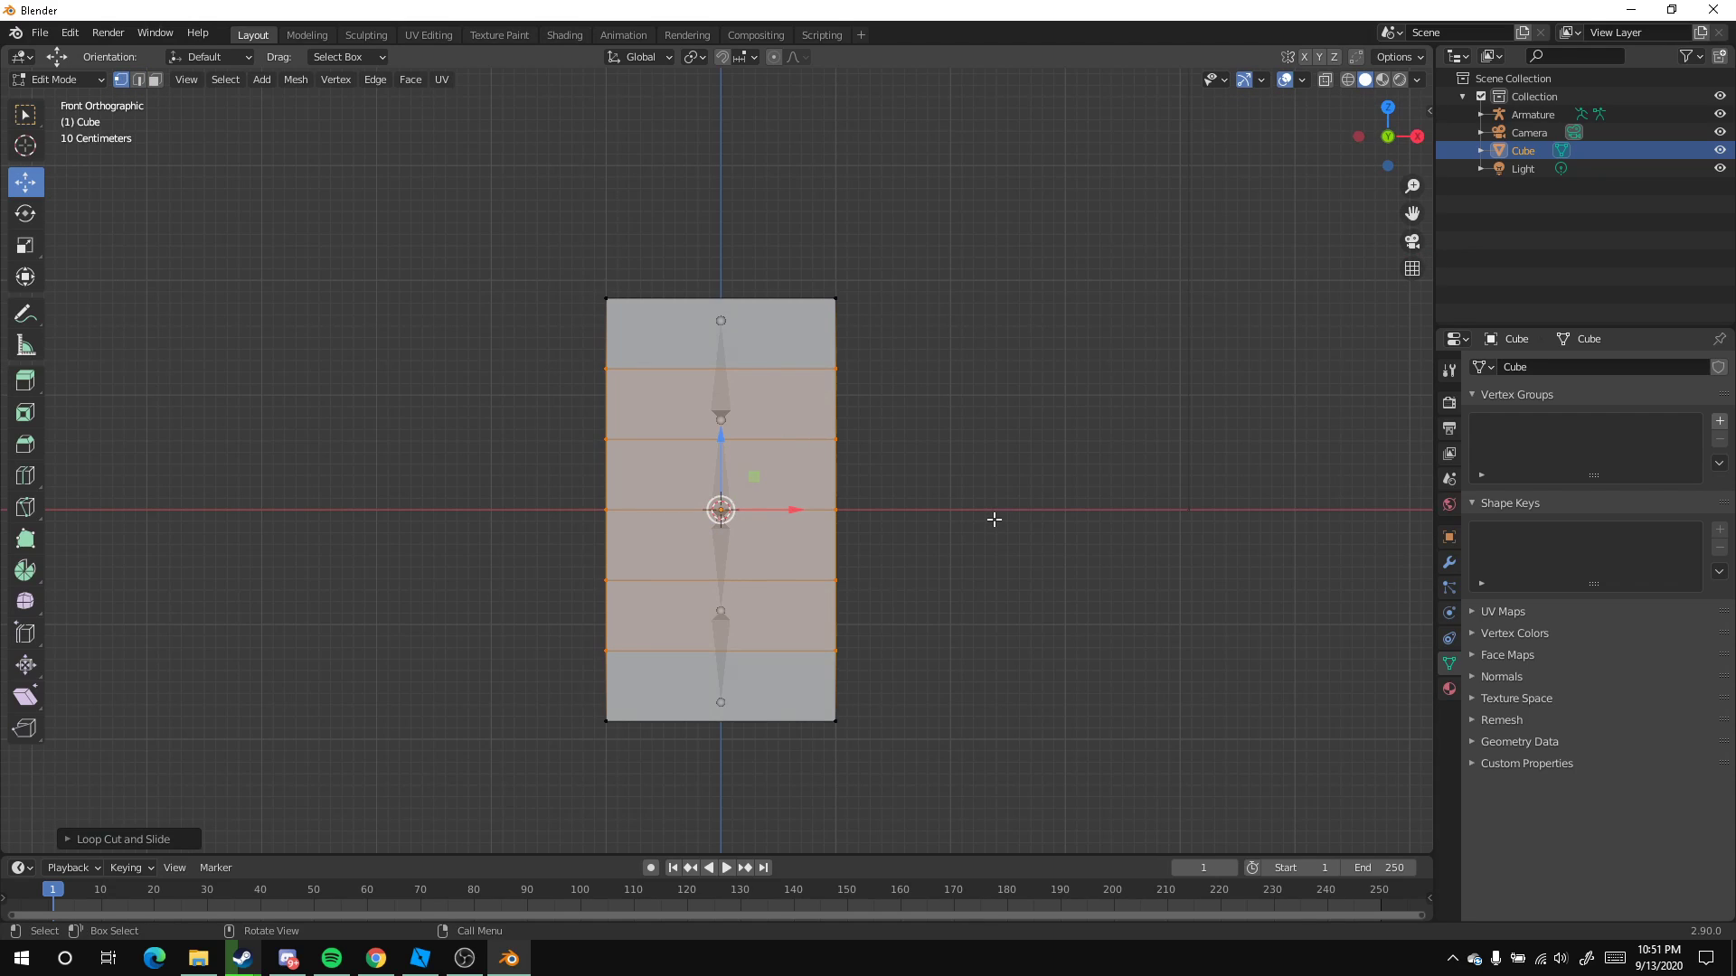
{"action": "key", "text": "alt+a"}
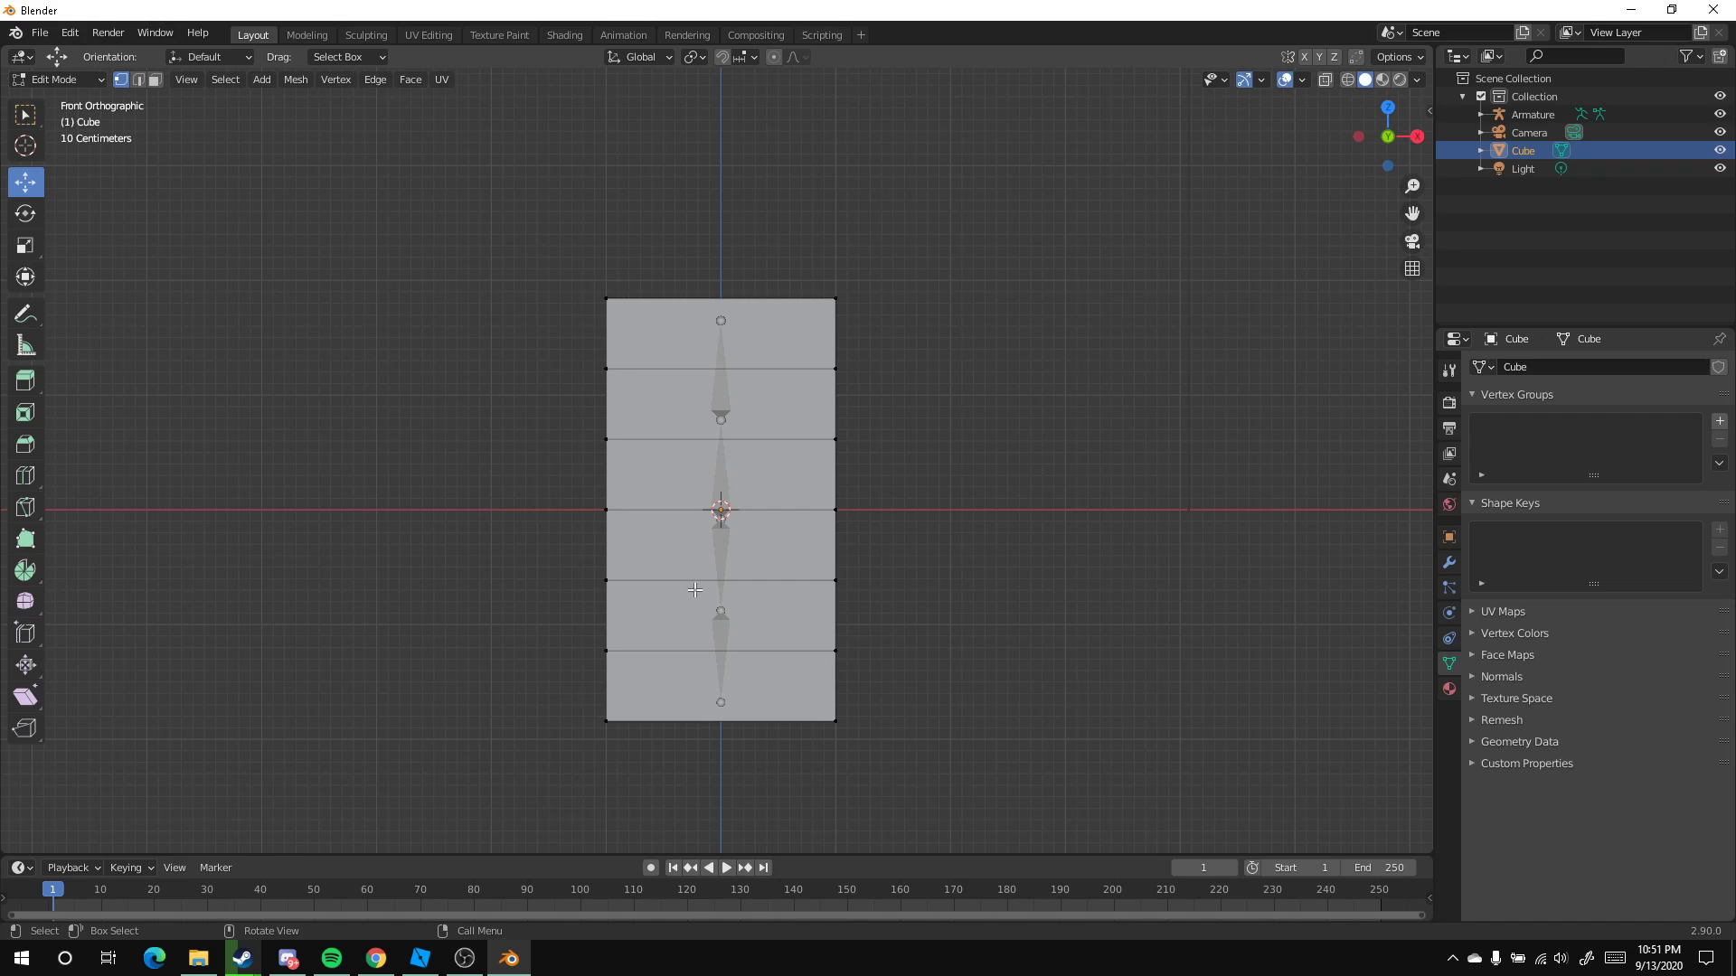
{"action": "key", "text": "Tab"}
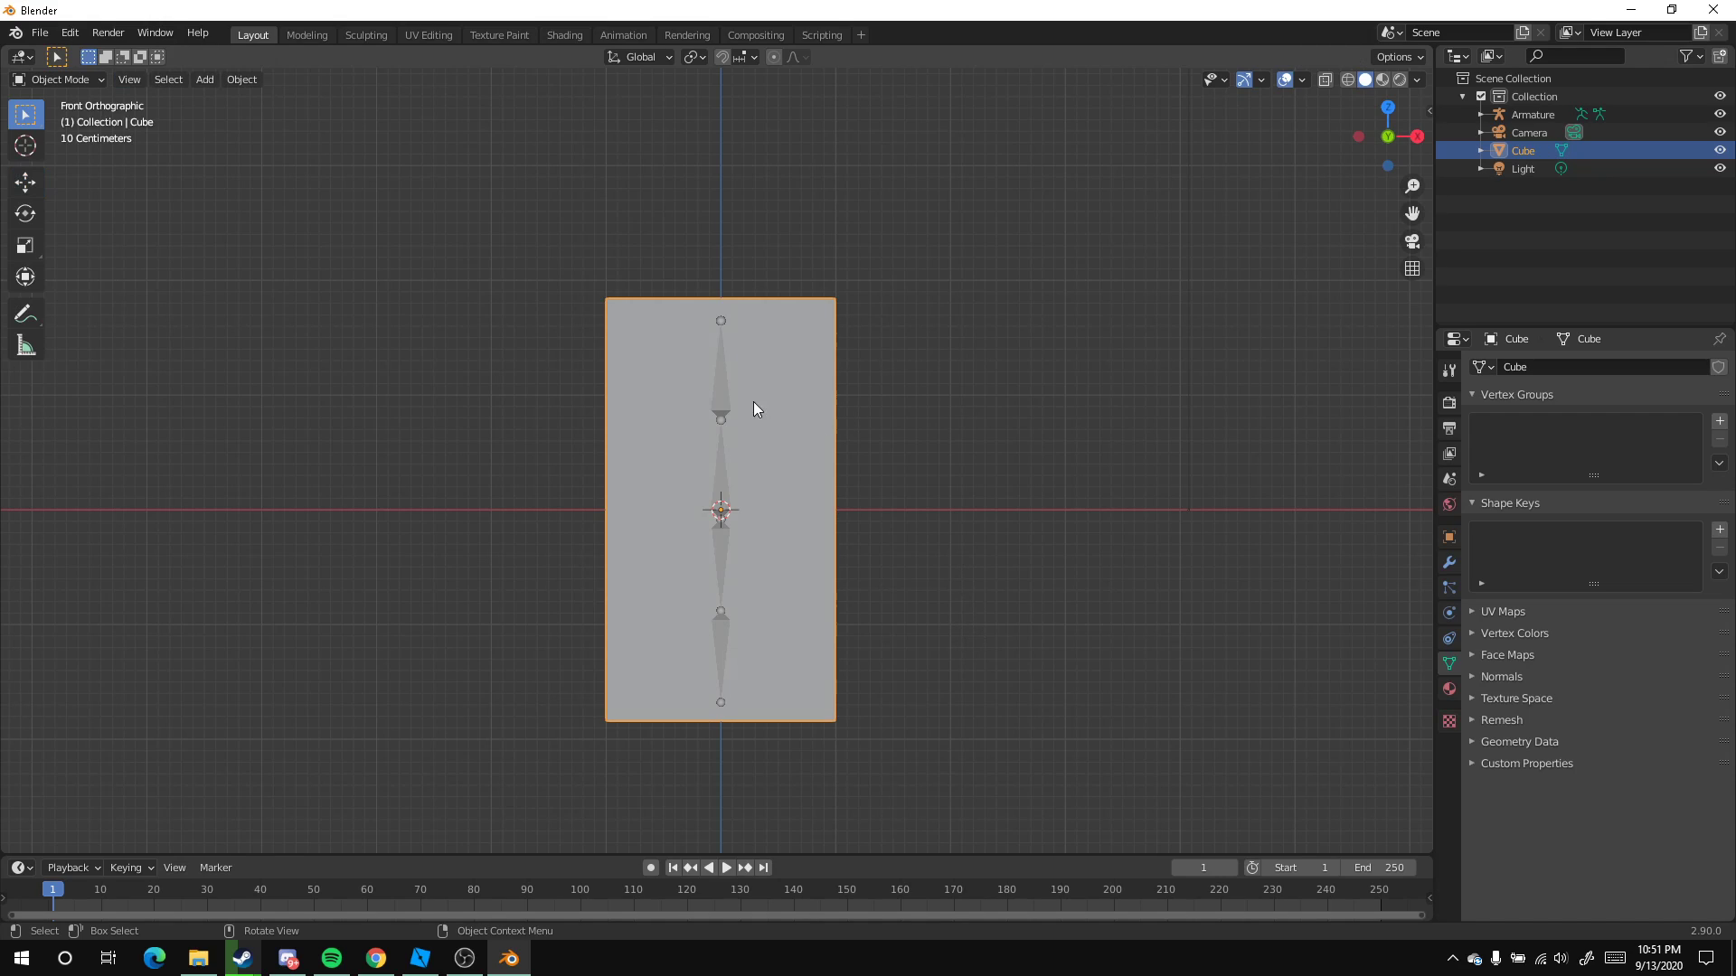
Add the armature to the selection and parent the cube to it with automatic weights
{"action": "left_click", "coordinate": [722, 383], "text": "shift"}
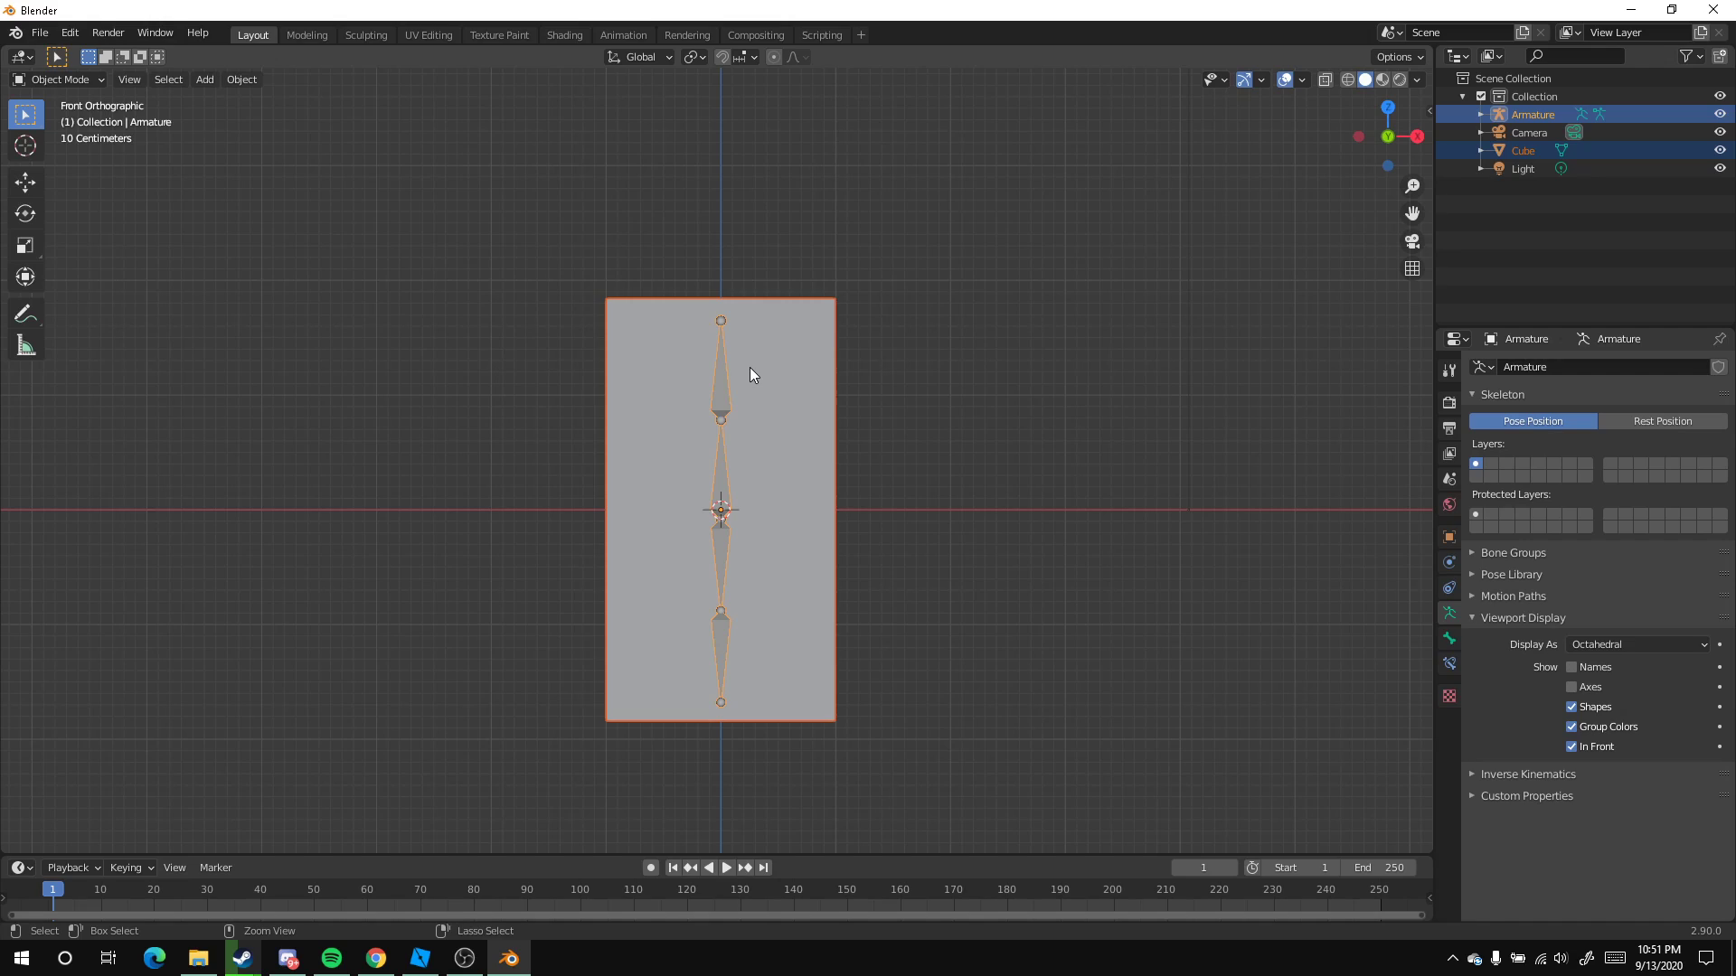
{"action": "key", "text": "ctrl+p"}
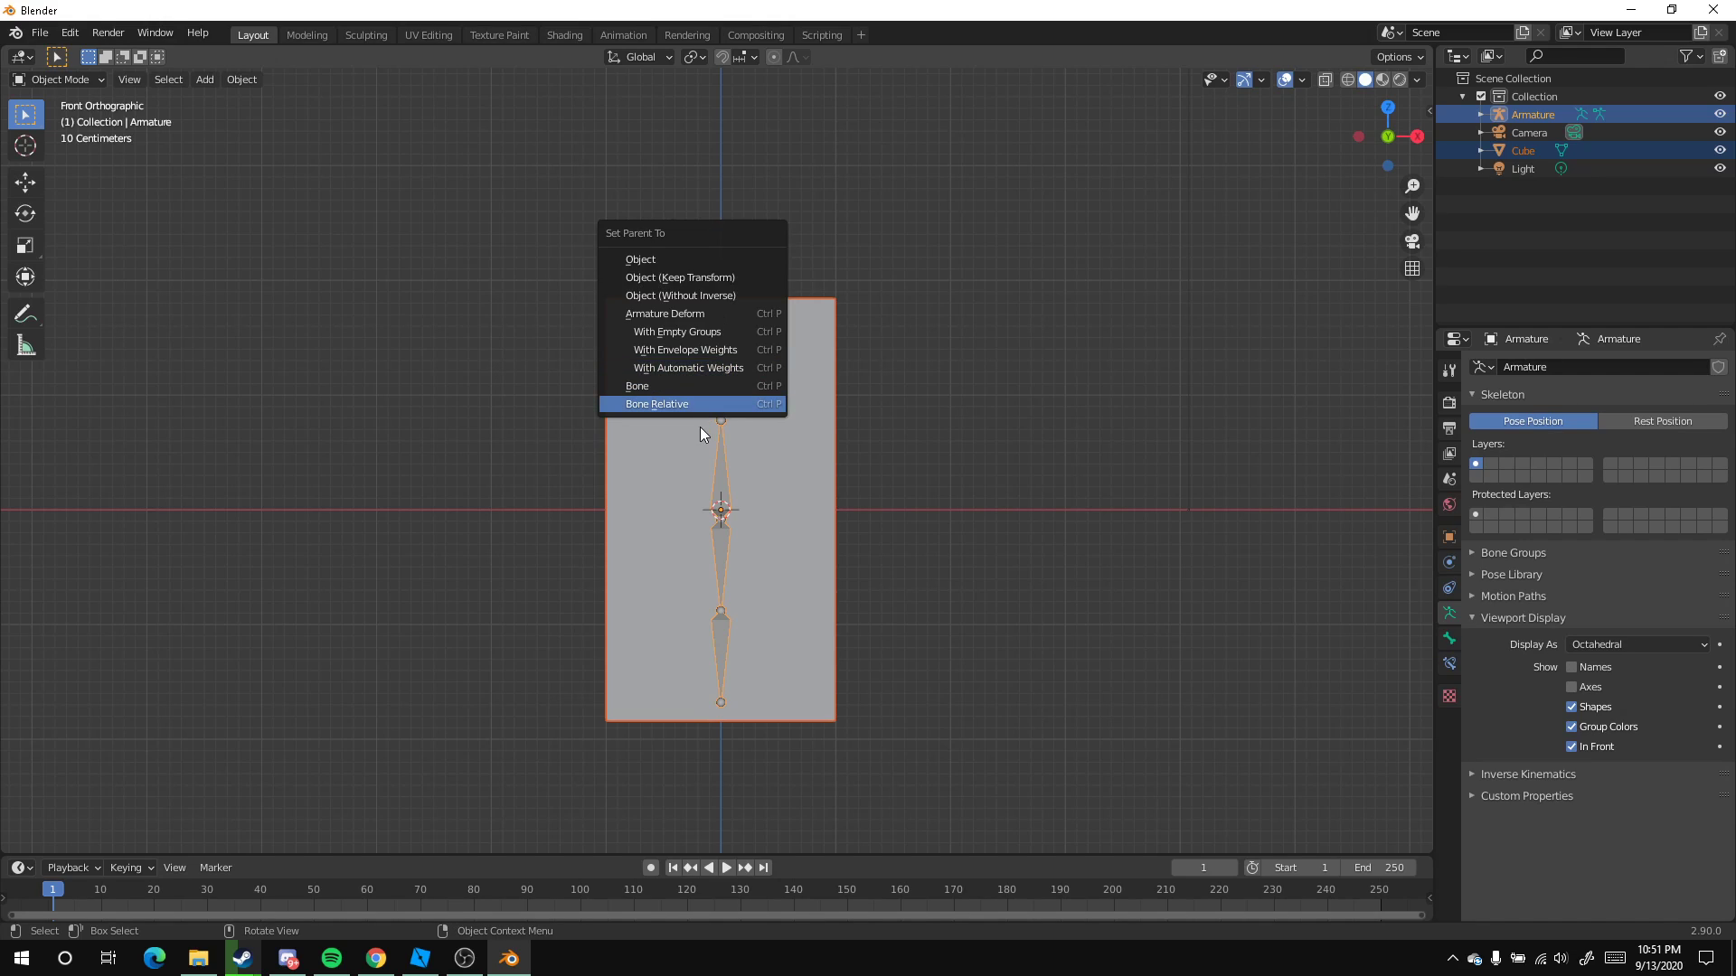
{"action": "left_click", "coordinate": [619, 464]}
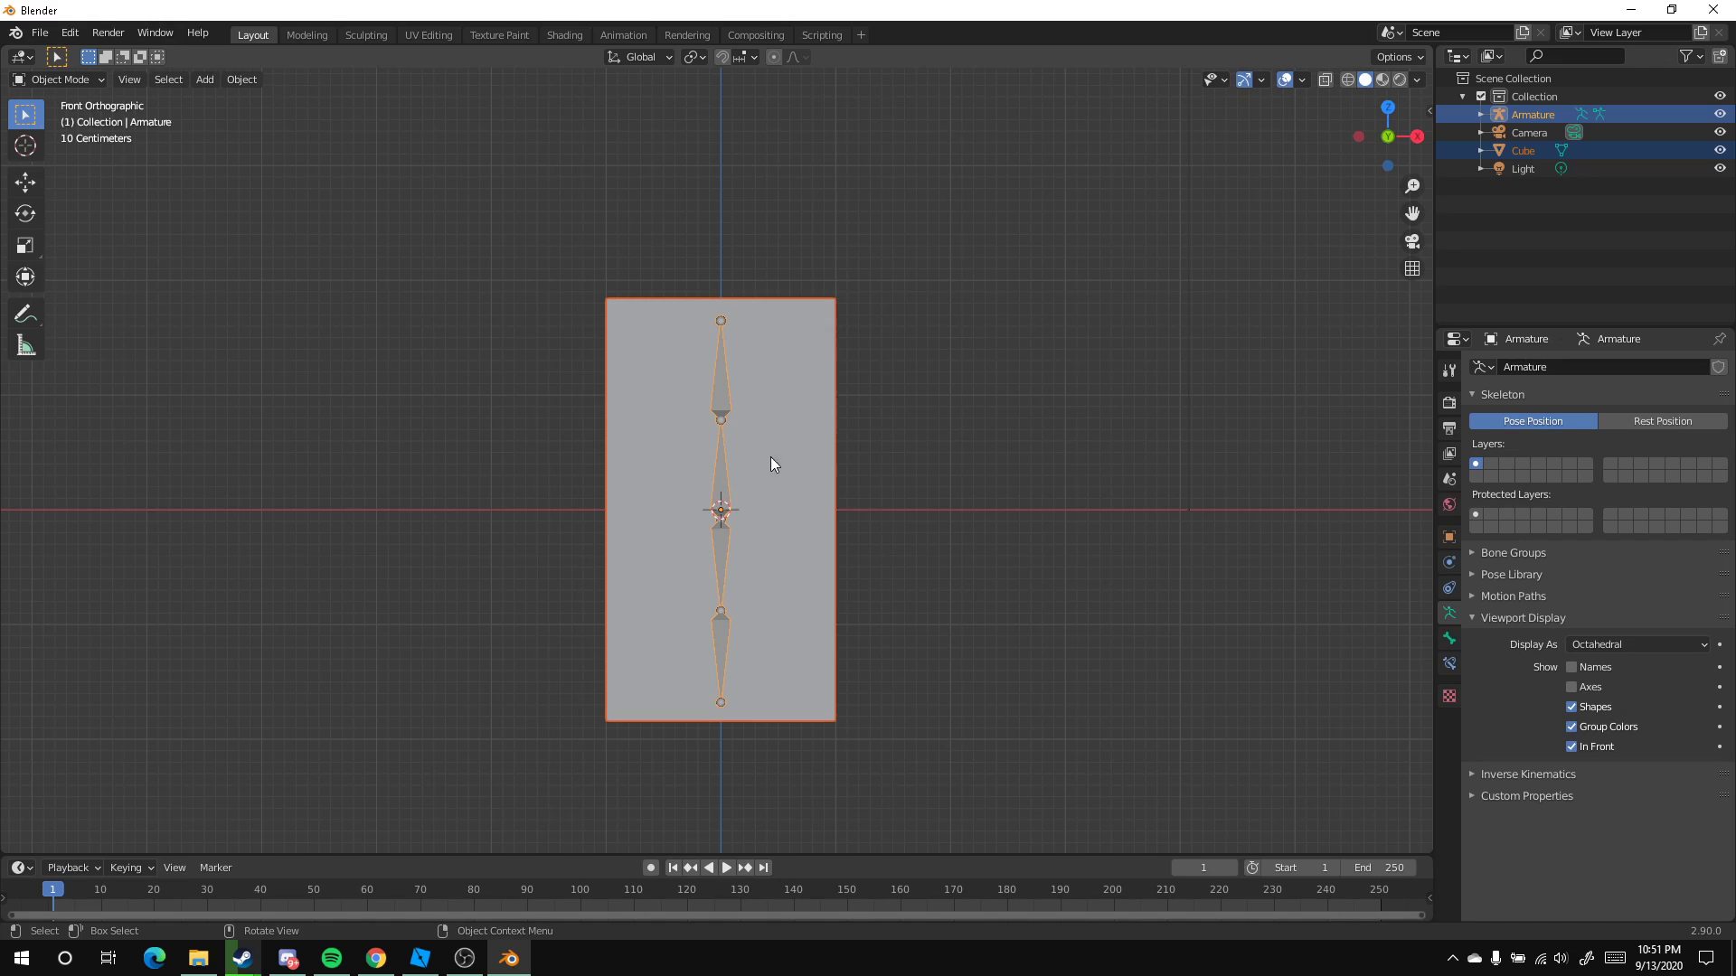
{"action": "key", "text": "ctrl+p"}
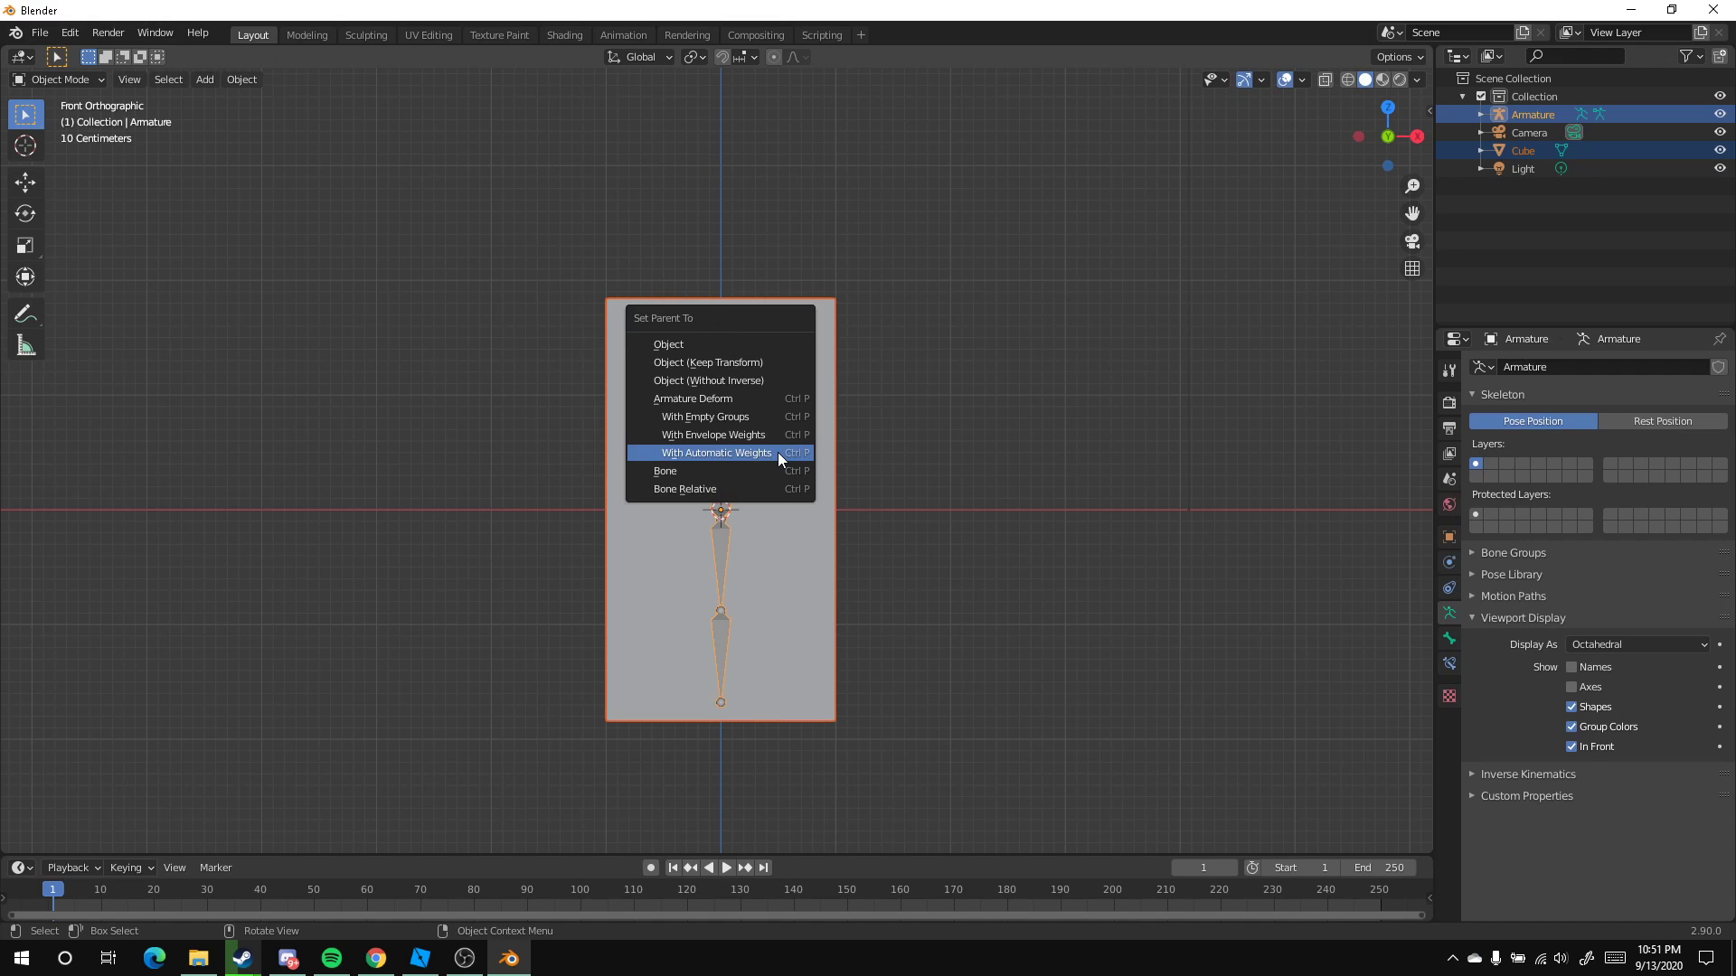
{"action": "left_click", "coordinate": [777, 452]}
Select only the armature and put it into Pose Mode
{"action": "left_click", "coordinate": [726, 390]}
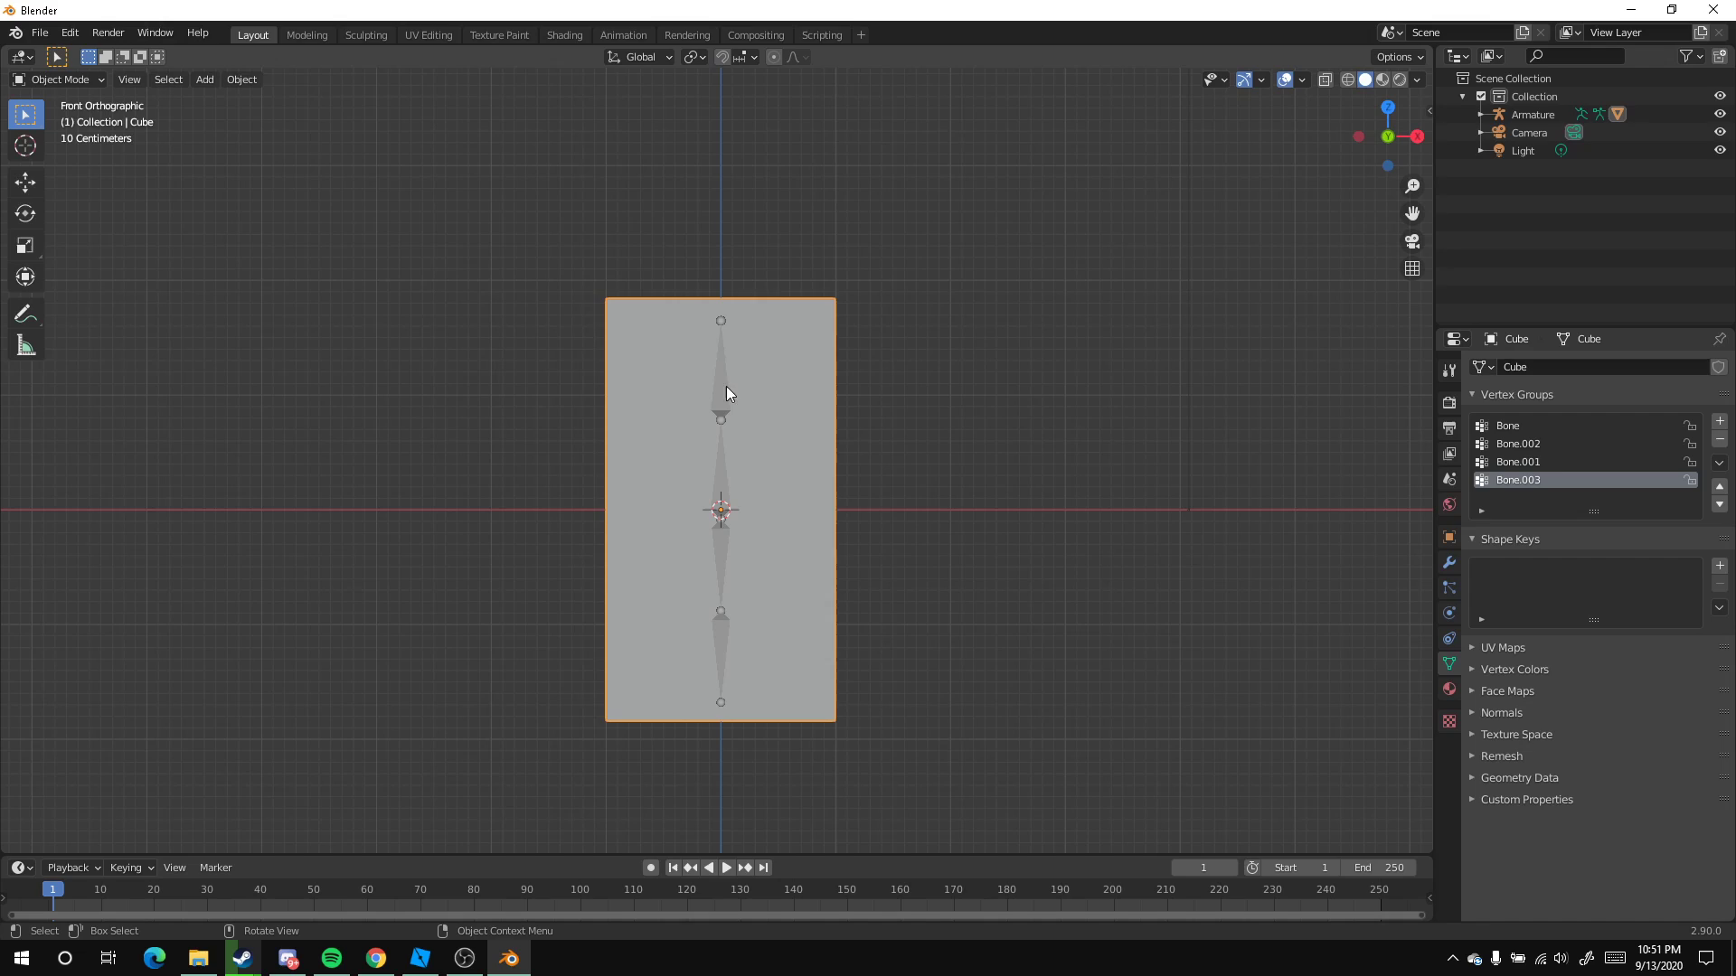
{"action": "left_click", "coordinate": [726, 396]}
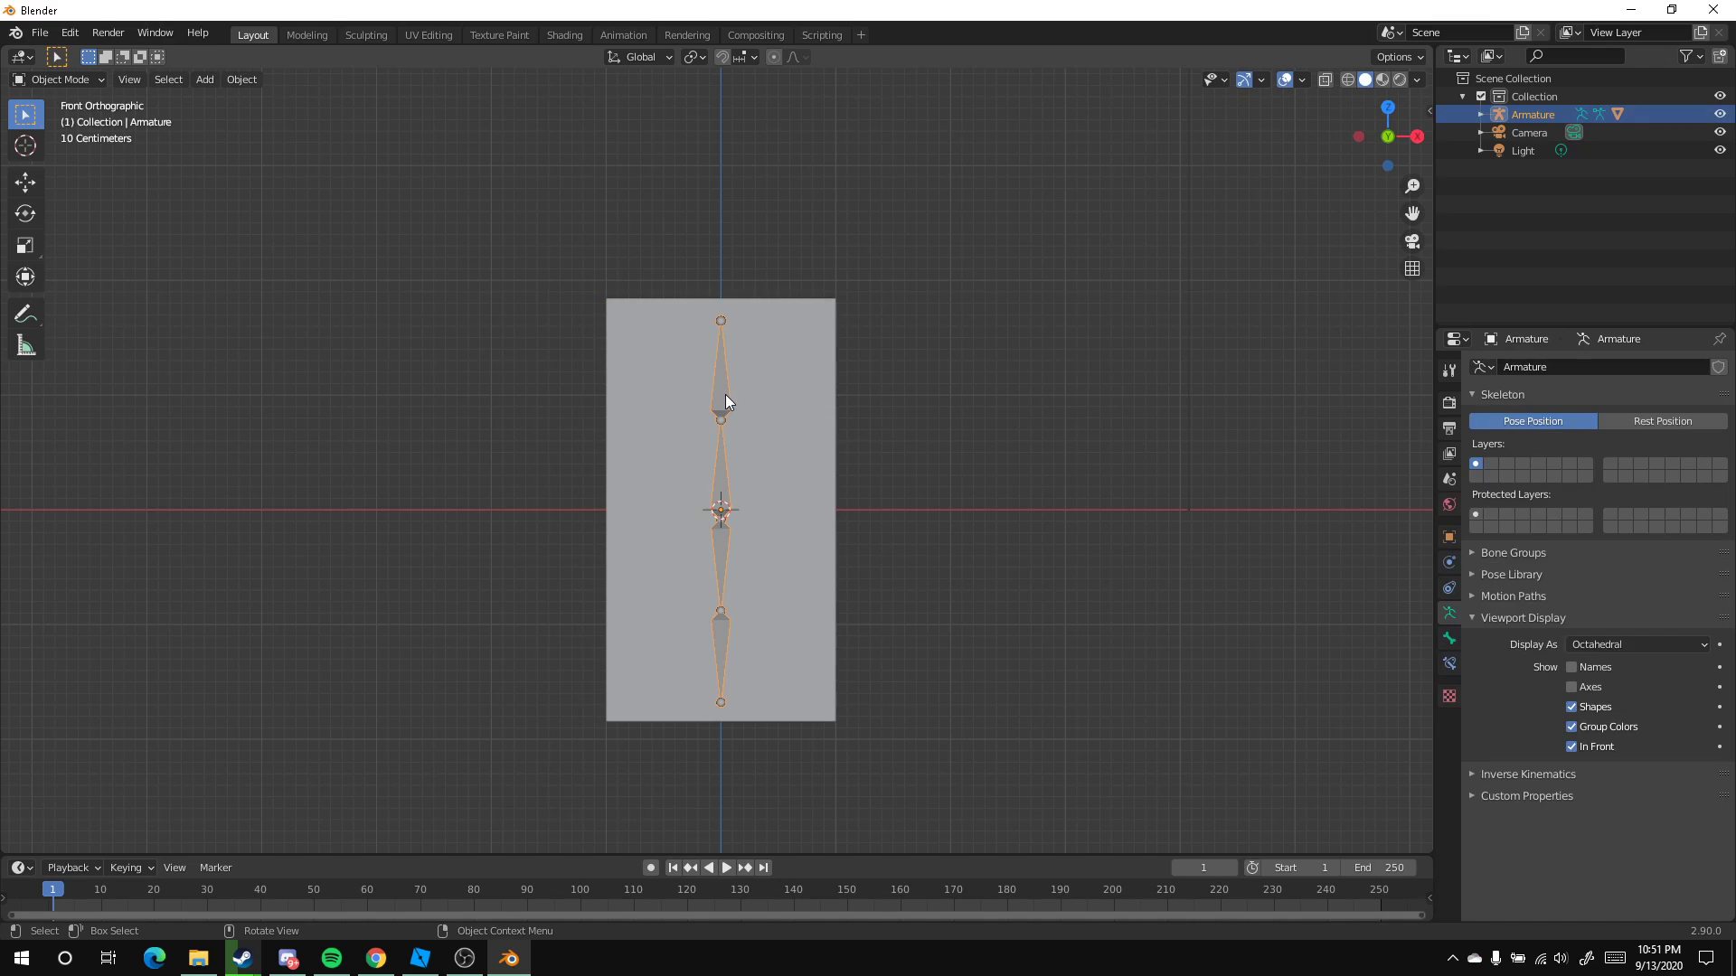
{"action": "left_click", "coordinate": [56, 80]}
{"action": "left_click", "coordinate": [50, 142]}
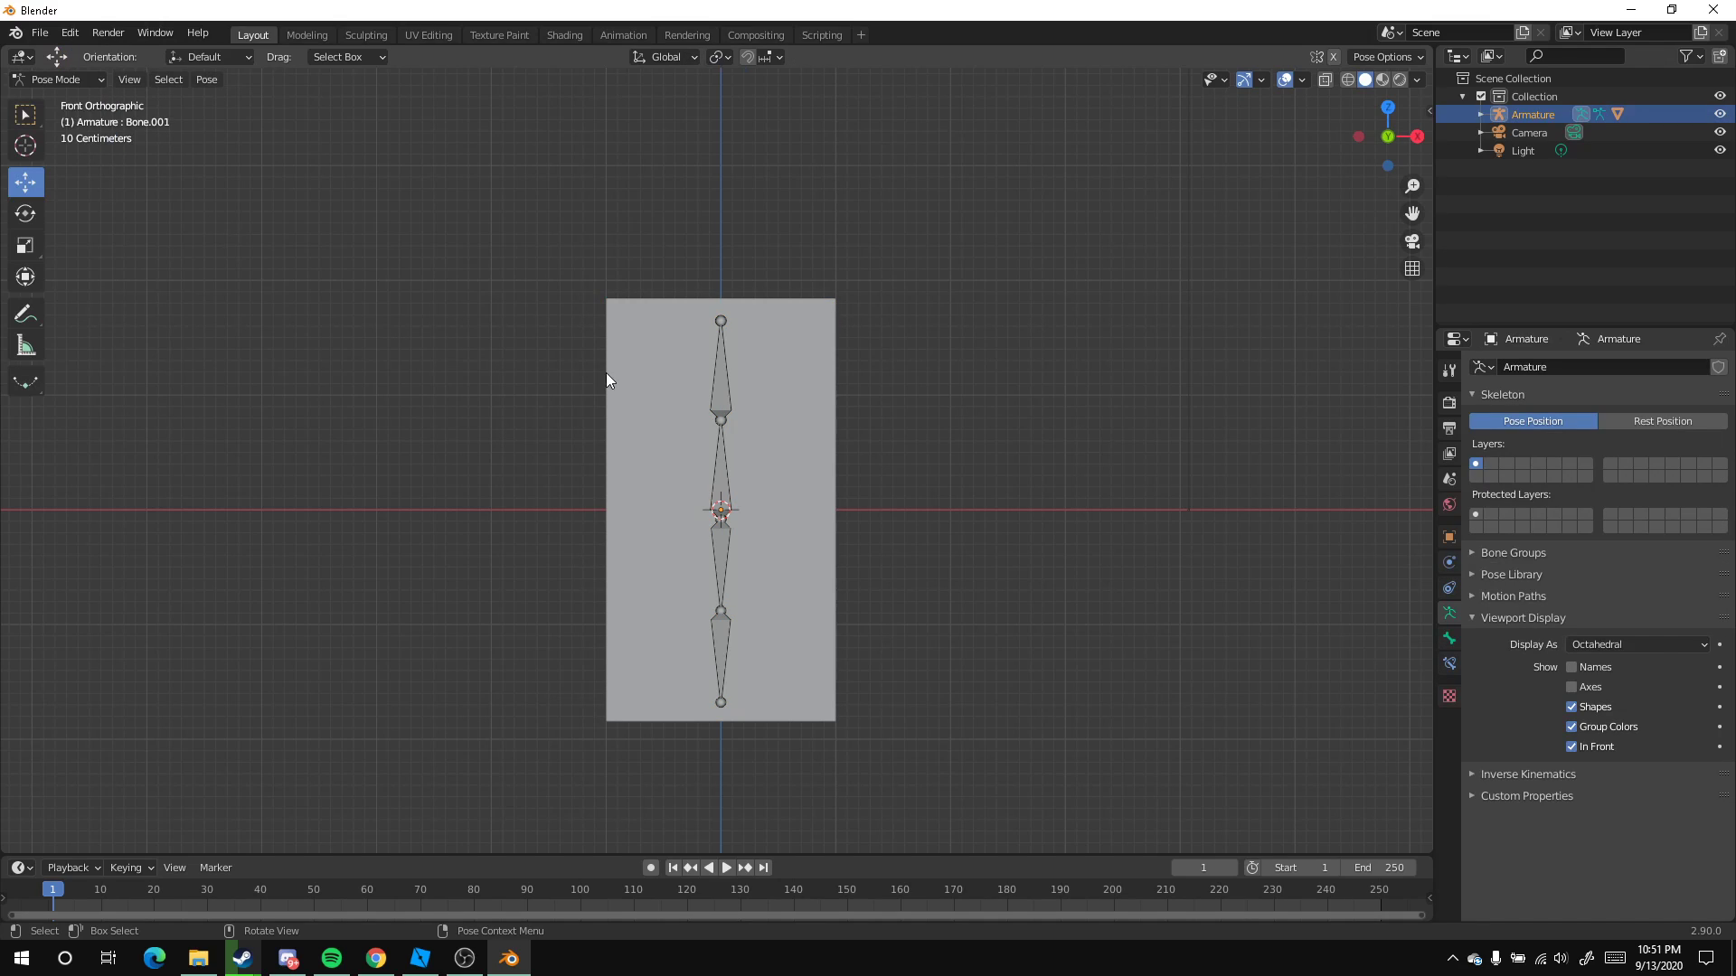
Rotate the topmost bone and the second bone from the top counter-clockwise to test how the subdivided cube bends
{"action": "left_click", "coordinate": [713, 384]}
{"action": "key", "text": "r"}
{"action": "left_click", "coordinate": [836, 307]}
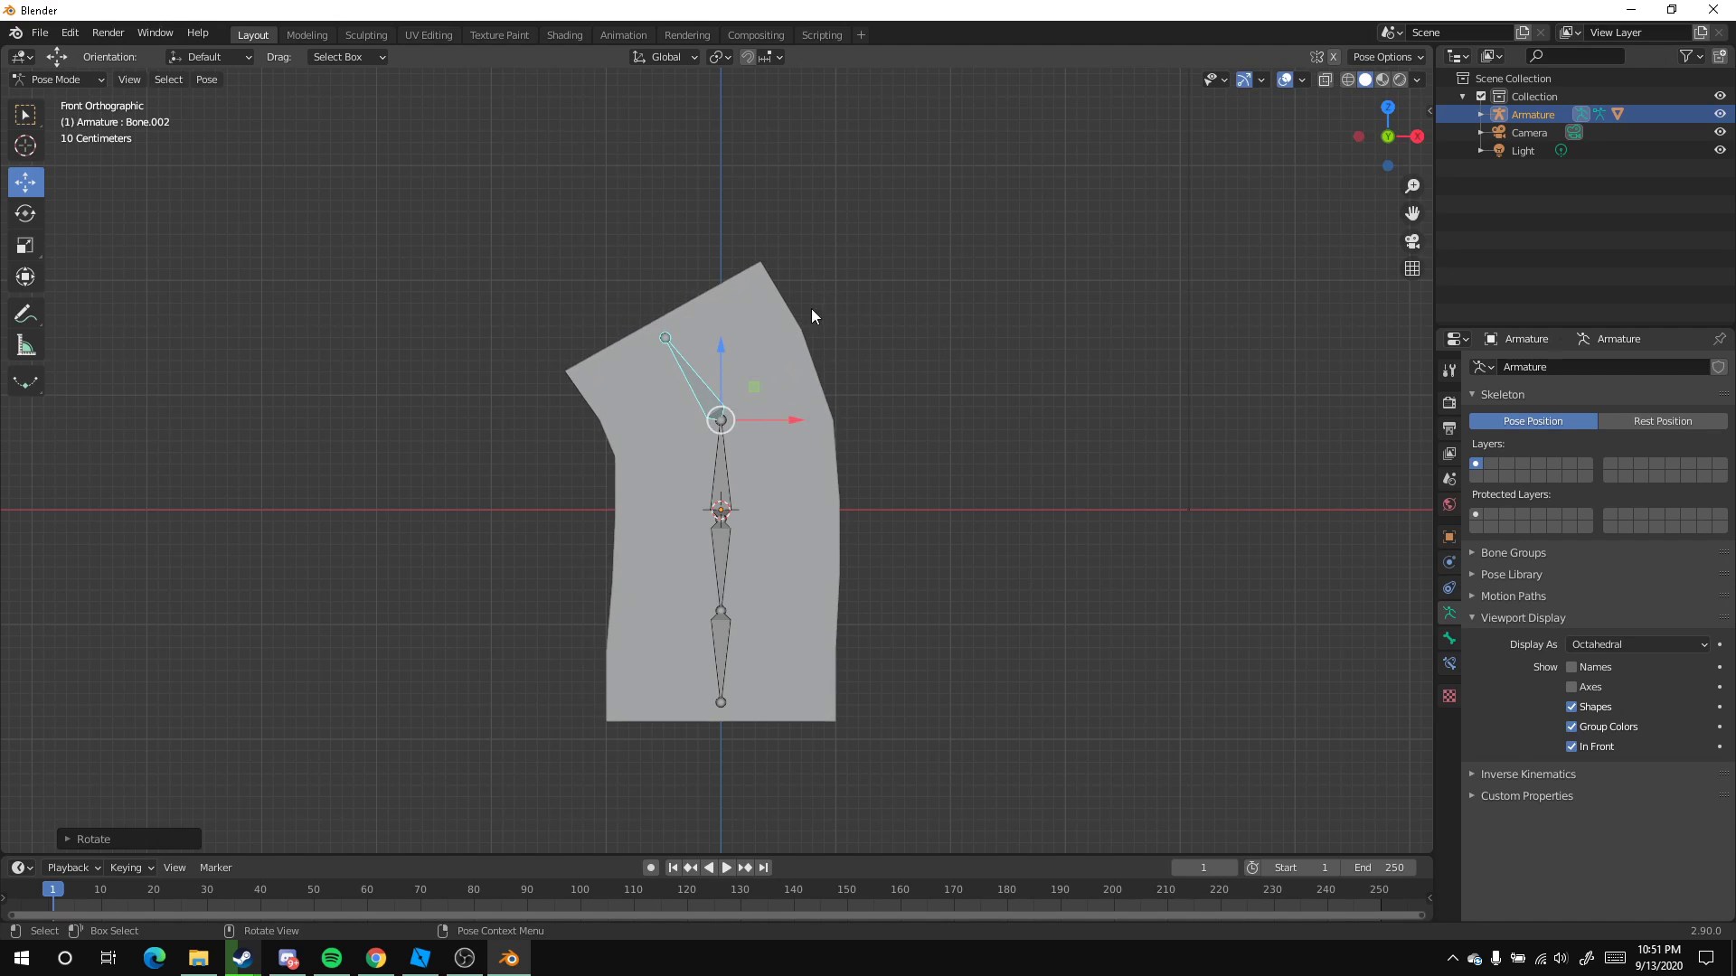
{"action": "middle_click_drag", "start_coordinate": [811, 307], "coordinate": [747, 420]}
{"action": "left_click", "coordinate": [729, 462]}
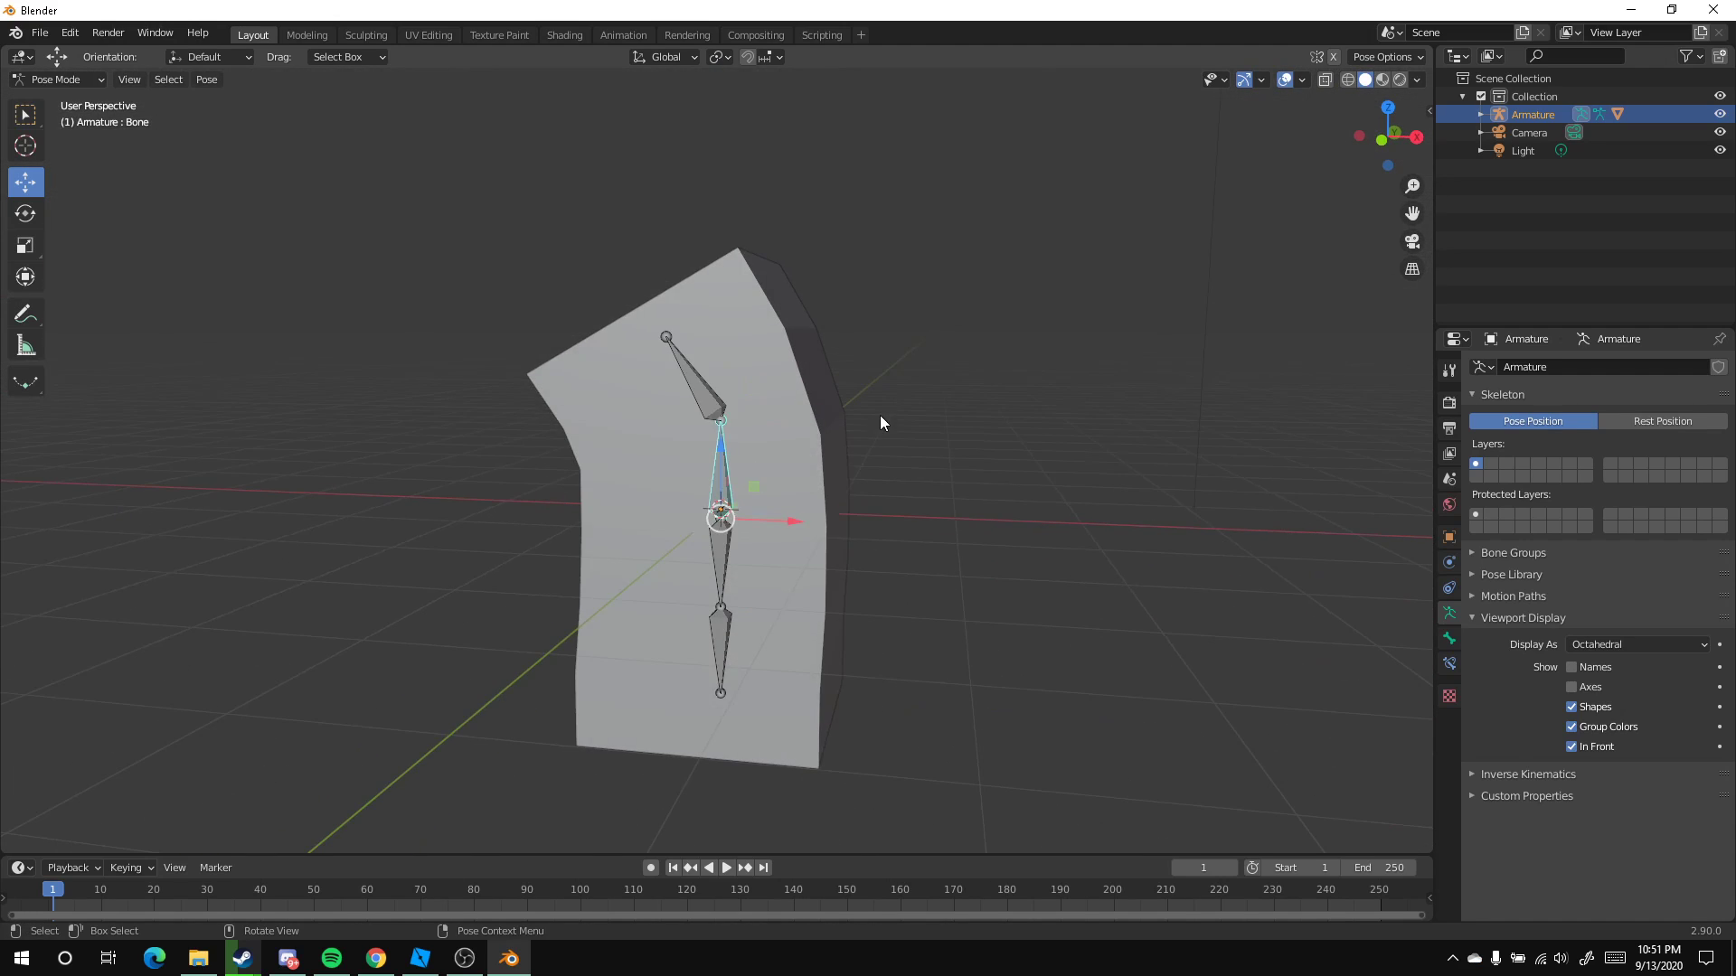
{"action": "key", "text": "r"}
{"action": "left_click", "coordinate": [735, 515]}
Rotate the third bone from the top slightly, and swing the bottom bone sideways in the right view
{"action": "left_click", "coordinate": [720, 646]}
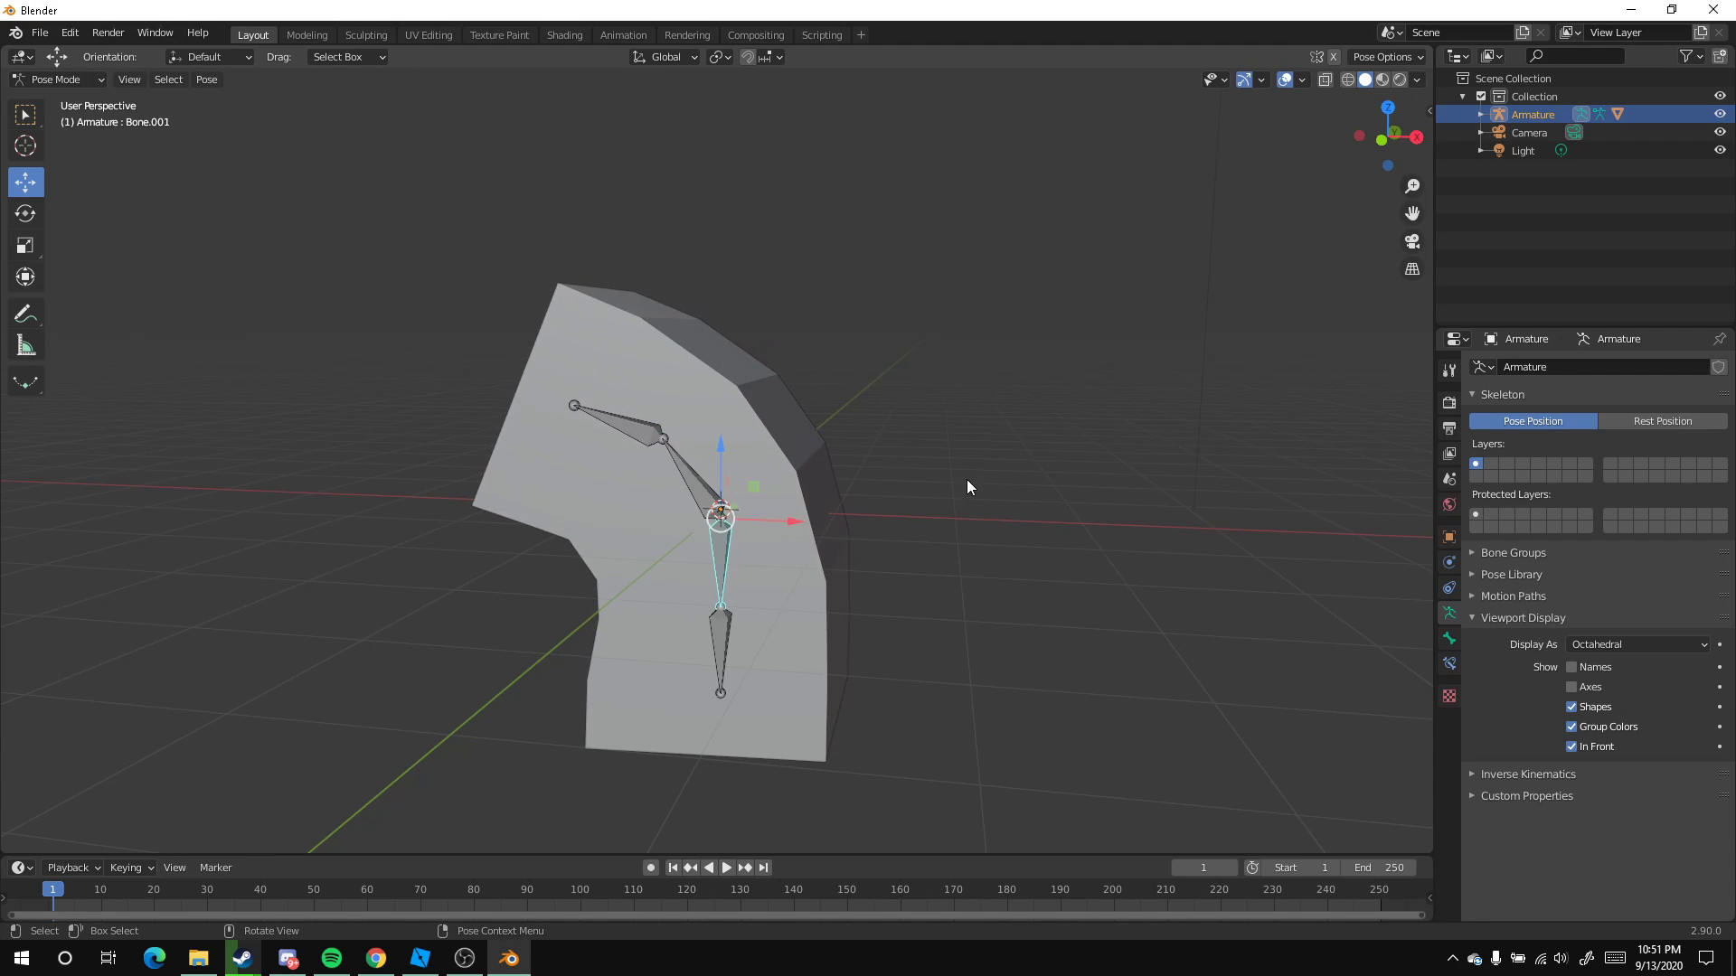
{"action": "key", "text": "r"}
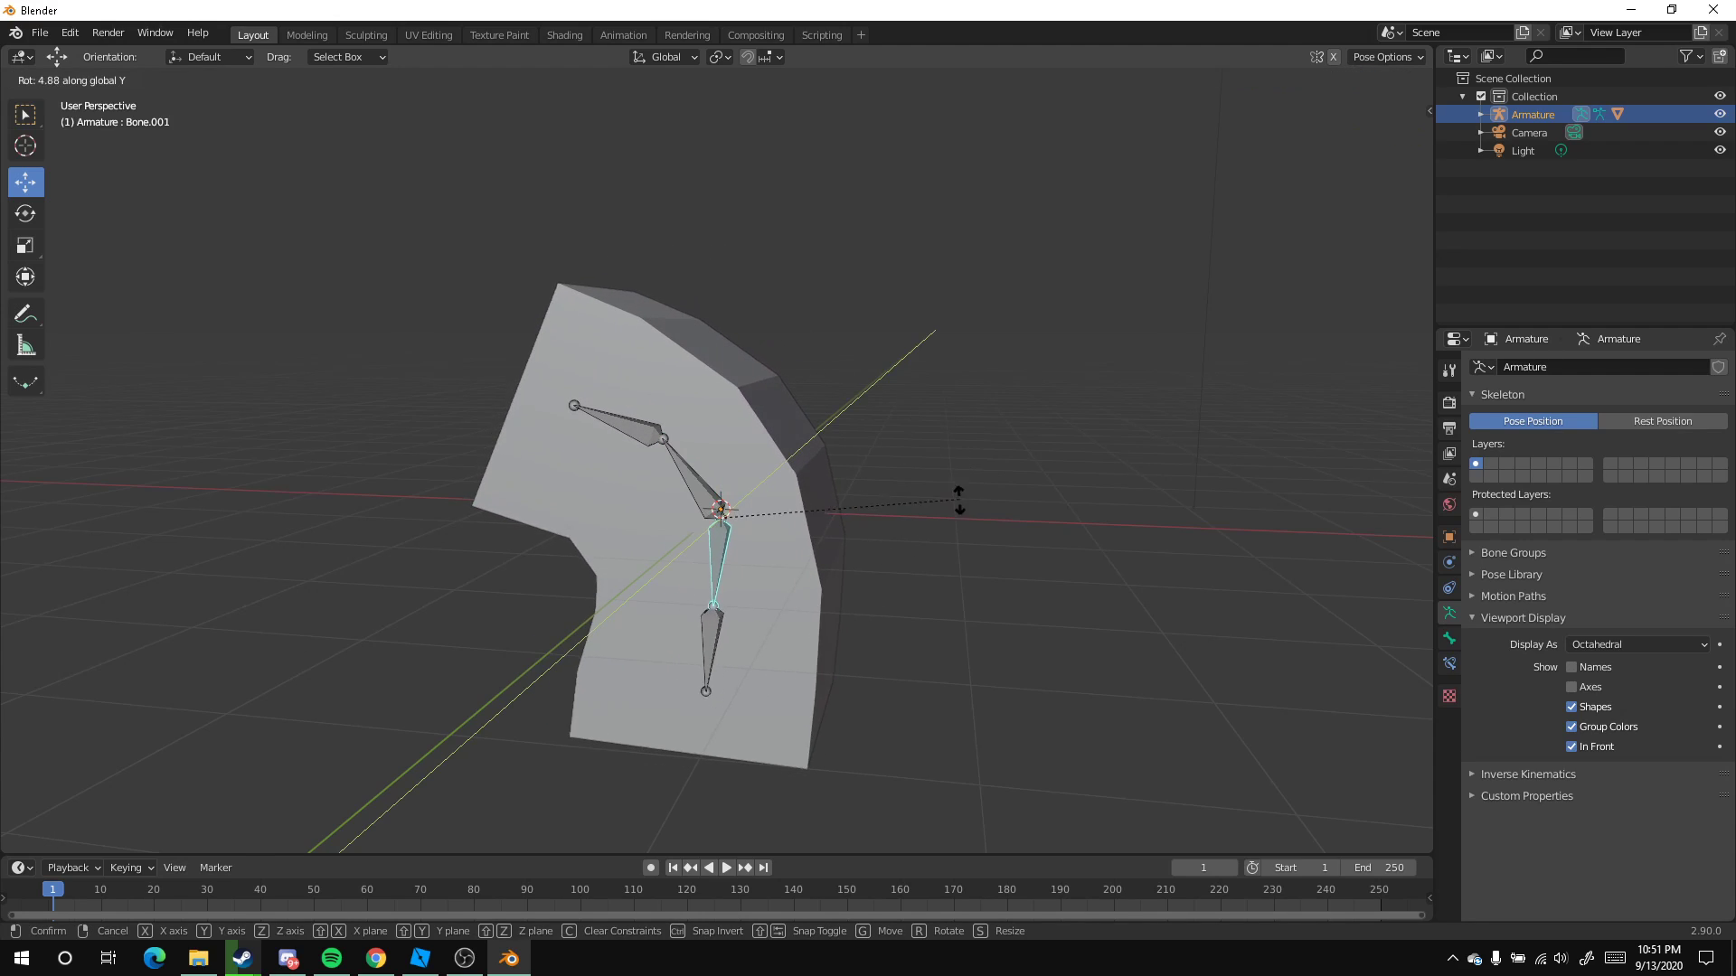
{"action": "left_click", "coordinate": [956, 496]}
{"action": "left_click", "coordinate": [707, 637]}
{"action": "middle_click_drag", "start_coordinate": [707, 637], "coordinate": [883, 443]}
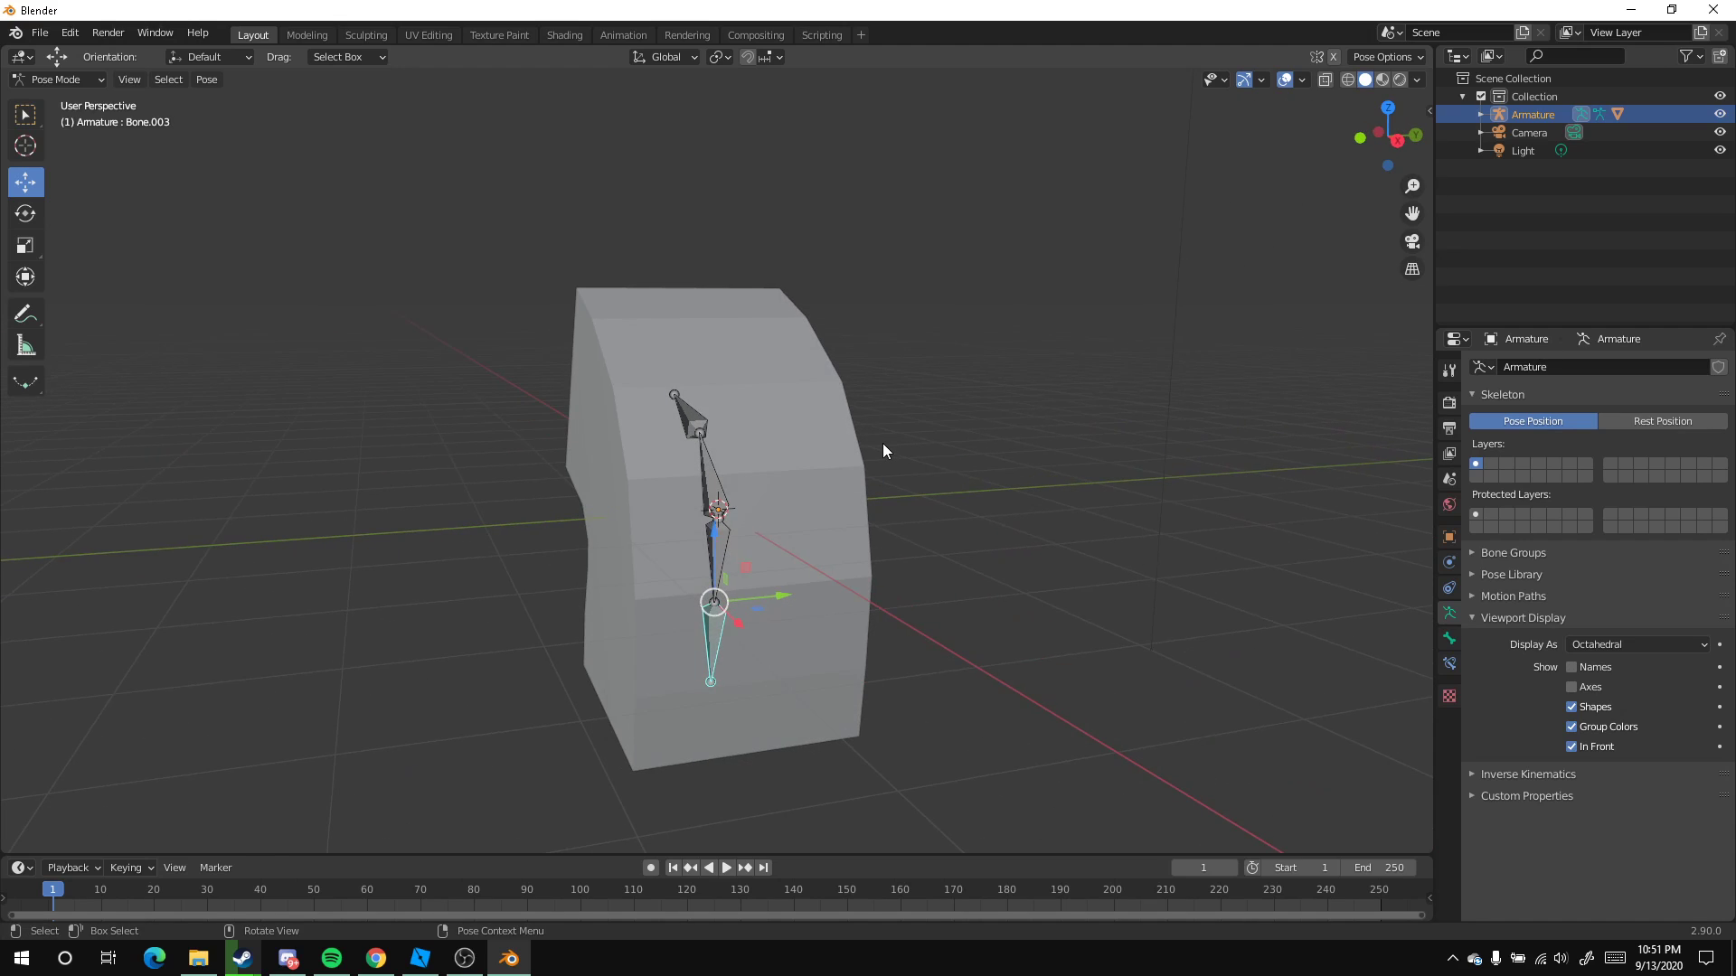
{"action": "key", "text": "grave"}
{"action": "left_click", "coordinate": [1040, 430]}
{"action": "key", "text": "r"}
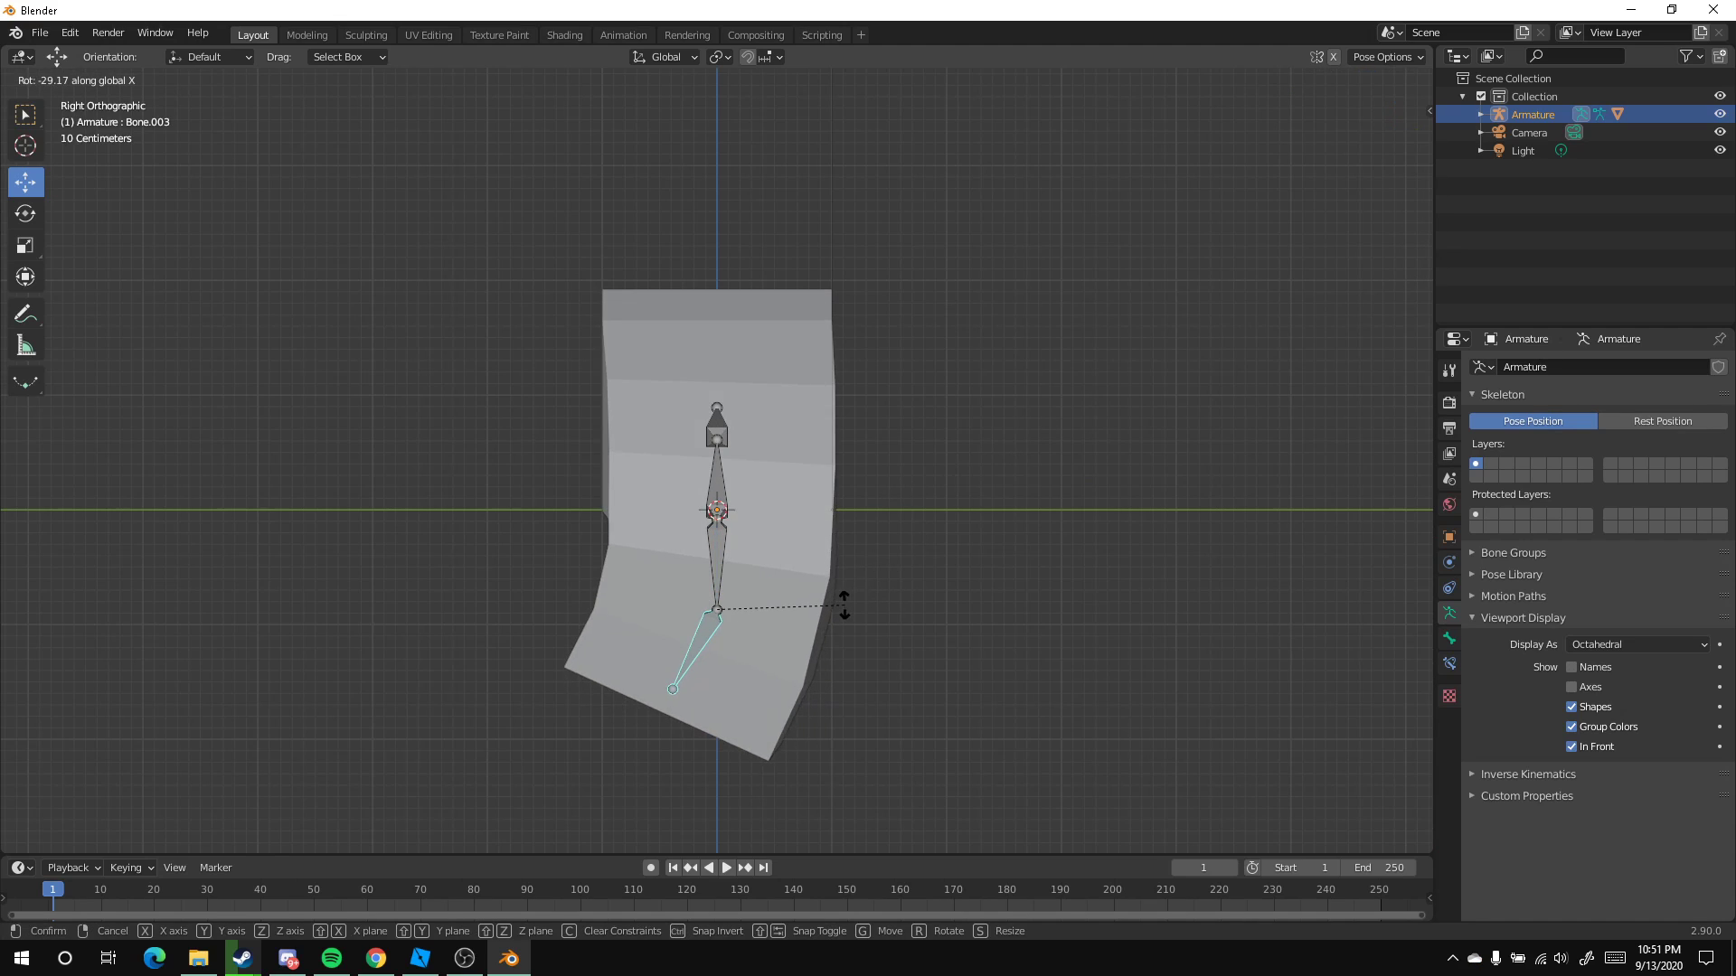
{"action": "left_click", "coordinate": [792, 461]}
Rotate the third bone from the top in the right view and inspect the cube's deformation from other angles
{"action": "left_click", "coordinate": [725, 517]}
{"action": "key", "text": "r"}
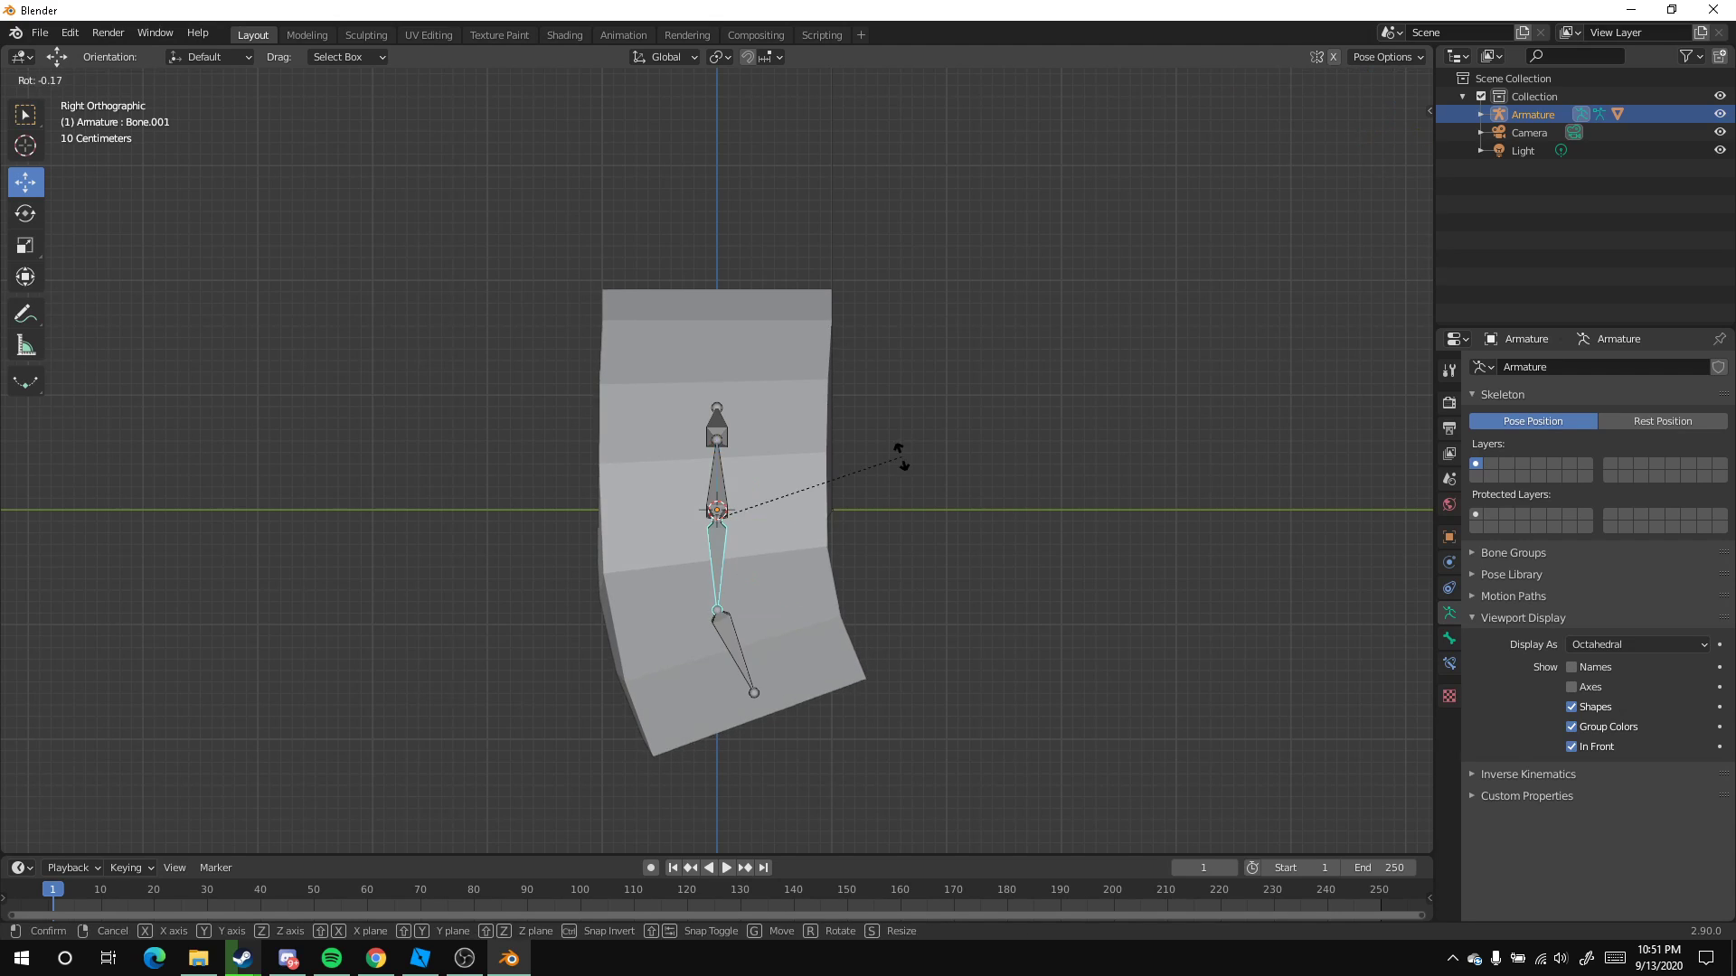
{"action": "left_click", "coordinate": [800, 413]}
{"action": "middle_click_drag", "start_coordinate": [714, 481], "coordinate": [1287, 438]}
{"action": "middle_click_drag", "start_coordinate": [996, 457], "coordinate": [993, 455]}
Undo all the test bone rotations to return the armature to its straight rest pose in the front view
{"action": "key", "text": "ctrl+z"}
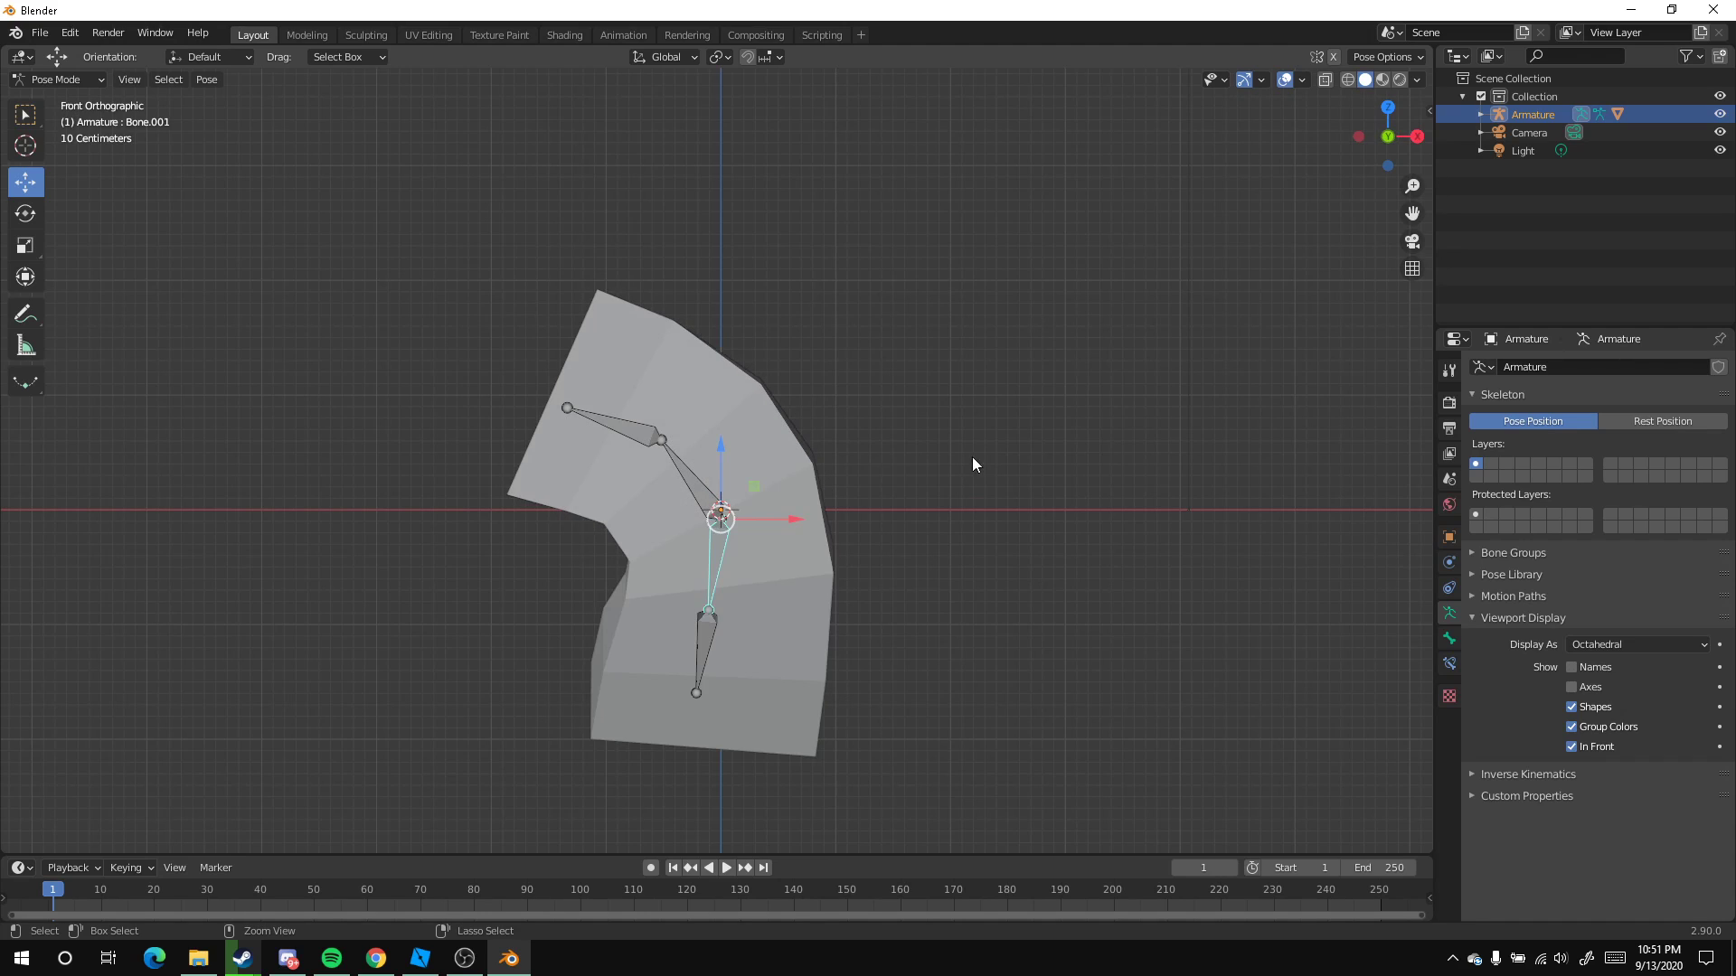
{"action": "key", "text": "ctrl+z"}
{"action": "mouse_move", "coordinate": [909, 492]}
{"action": "middle_mouse_down"}
{"action": "mouse_move", "coordinate": [871, 506]}
{"action": "mouse_move", "coordinate": [914, 507]}
{"action": "middle_mouse_up"}
{"action": "key", "text": "ctrl+z"}
{"action": "key", "text": "ctrl+z"}
{"action": "key", "text": "ctrl+z"}
{"action": "key", "text": "ctrl+z"}
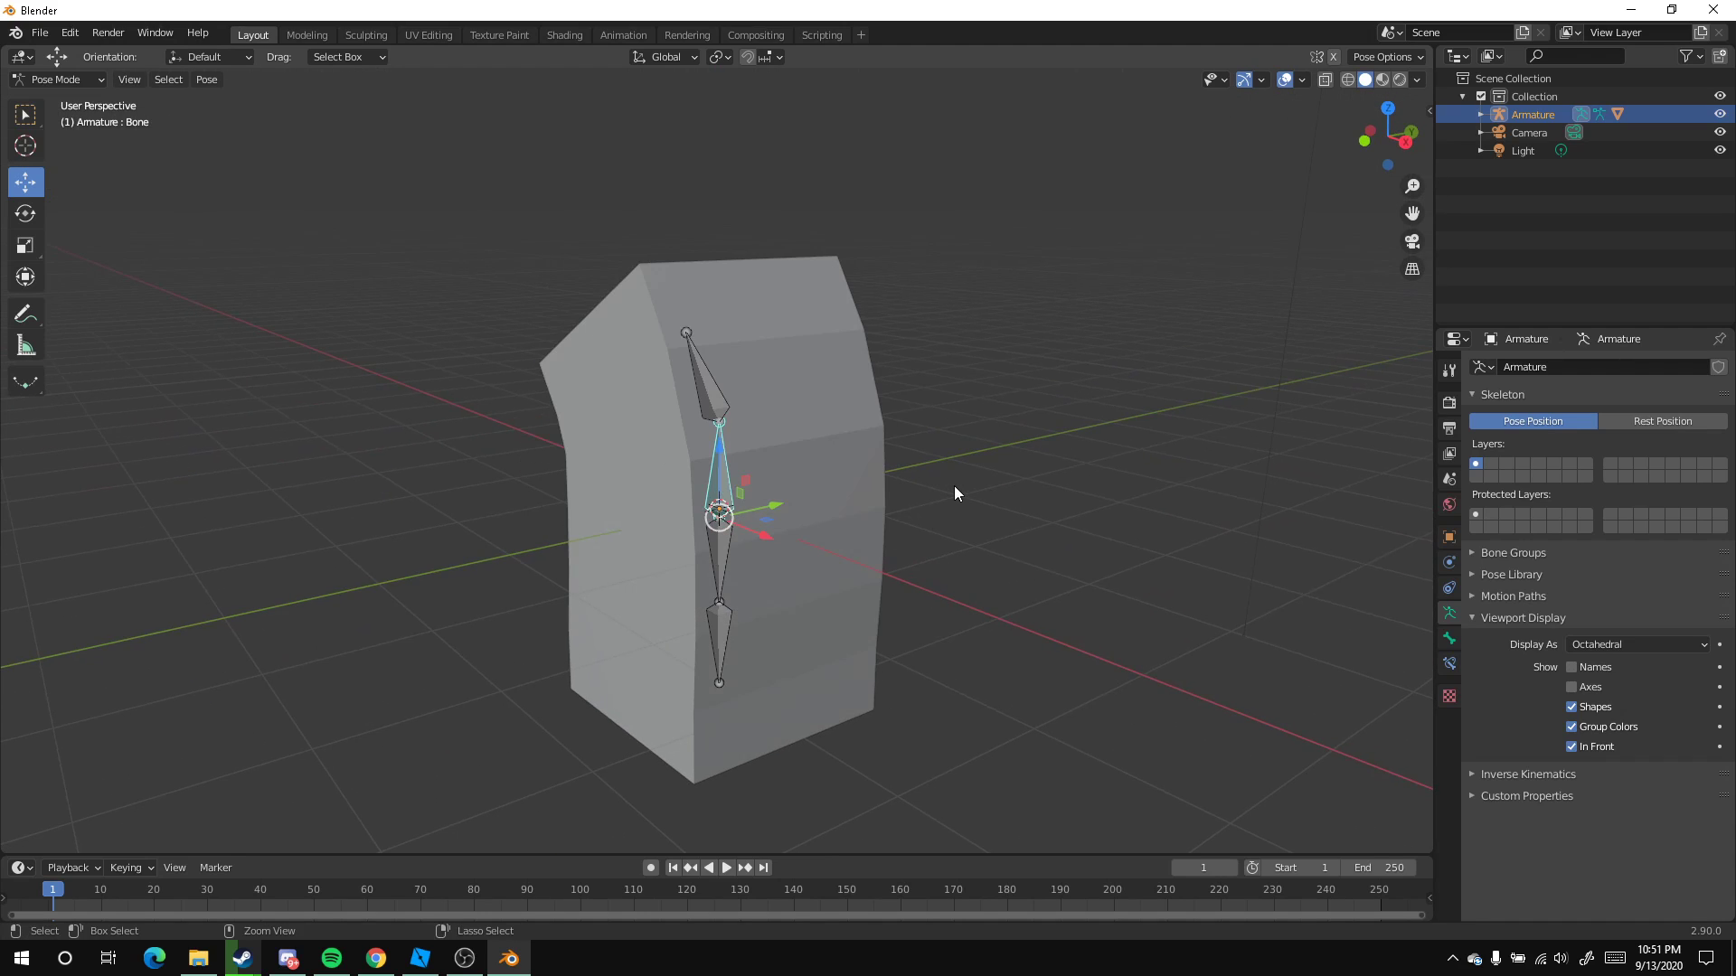
{"action": "key", "text": "KP_1"}
{"action": "key", "text": "ctrl+z"}
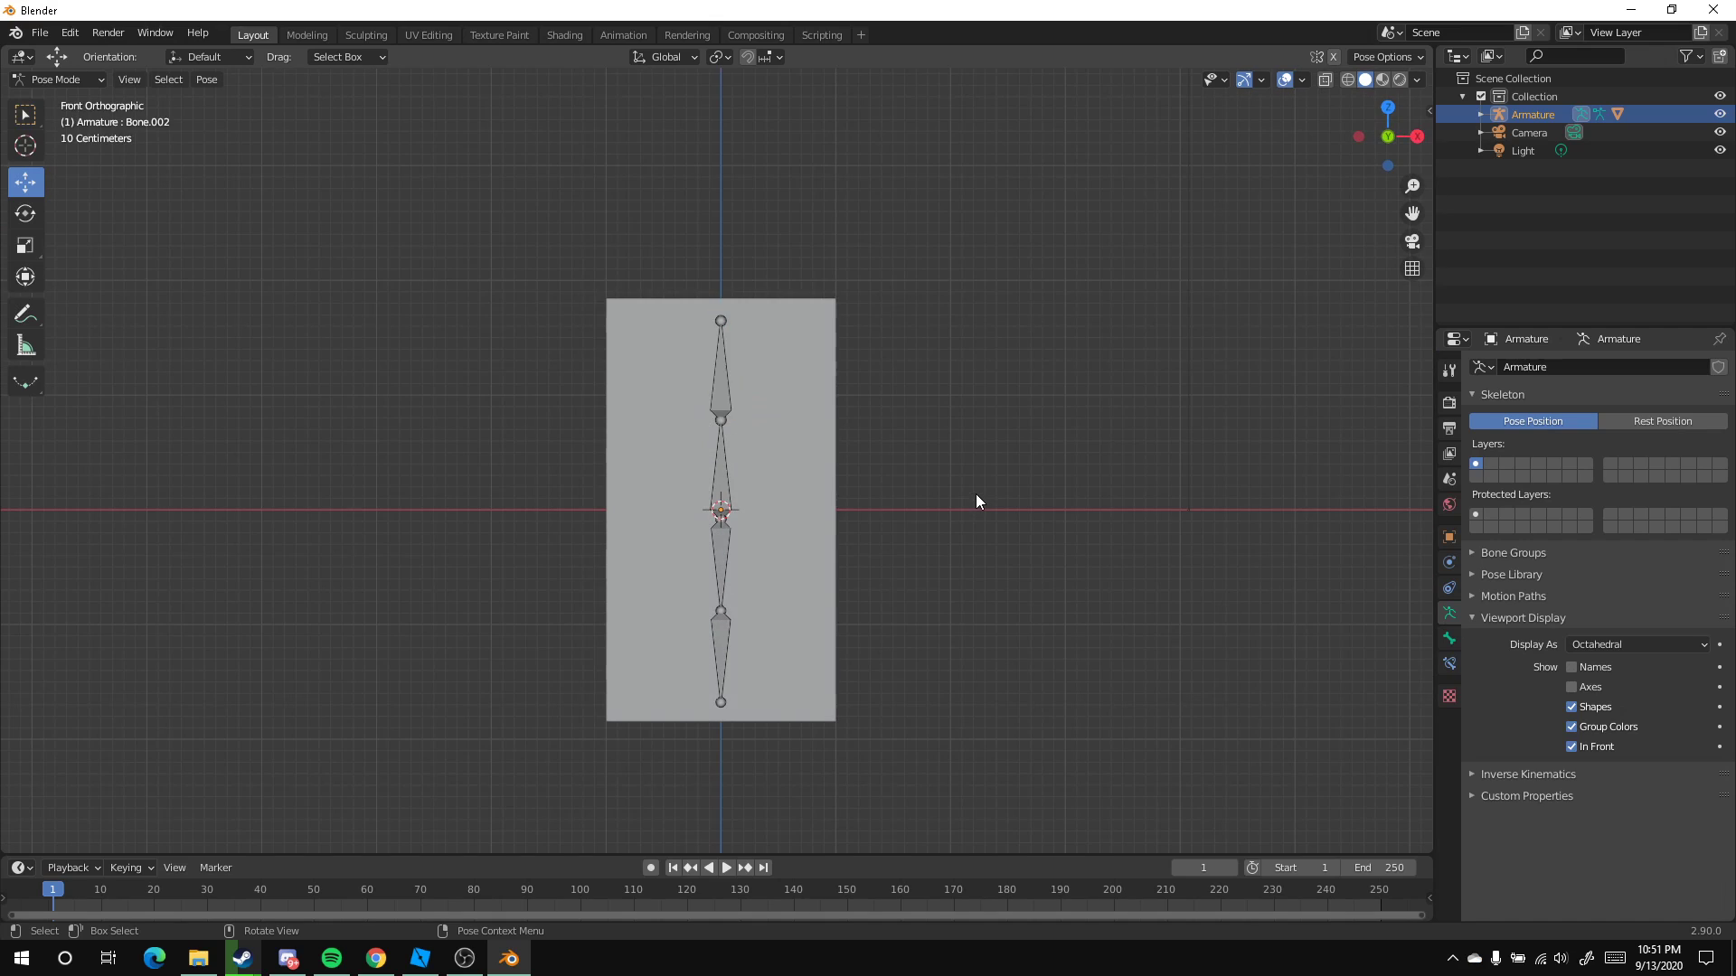
Switch the armature back to Object Mode and leave nothing selected
{"action": "left_click", "coordinate": [43, 80]}
{"action": "left_click", "coordinate": [54, 90]}
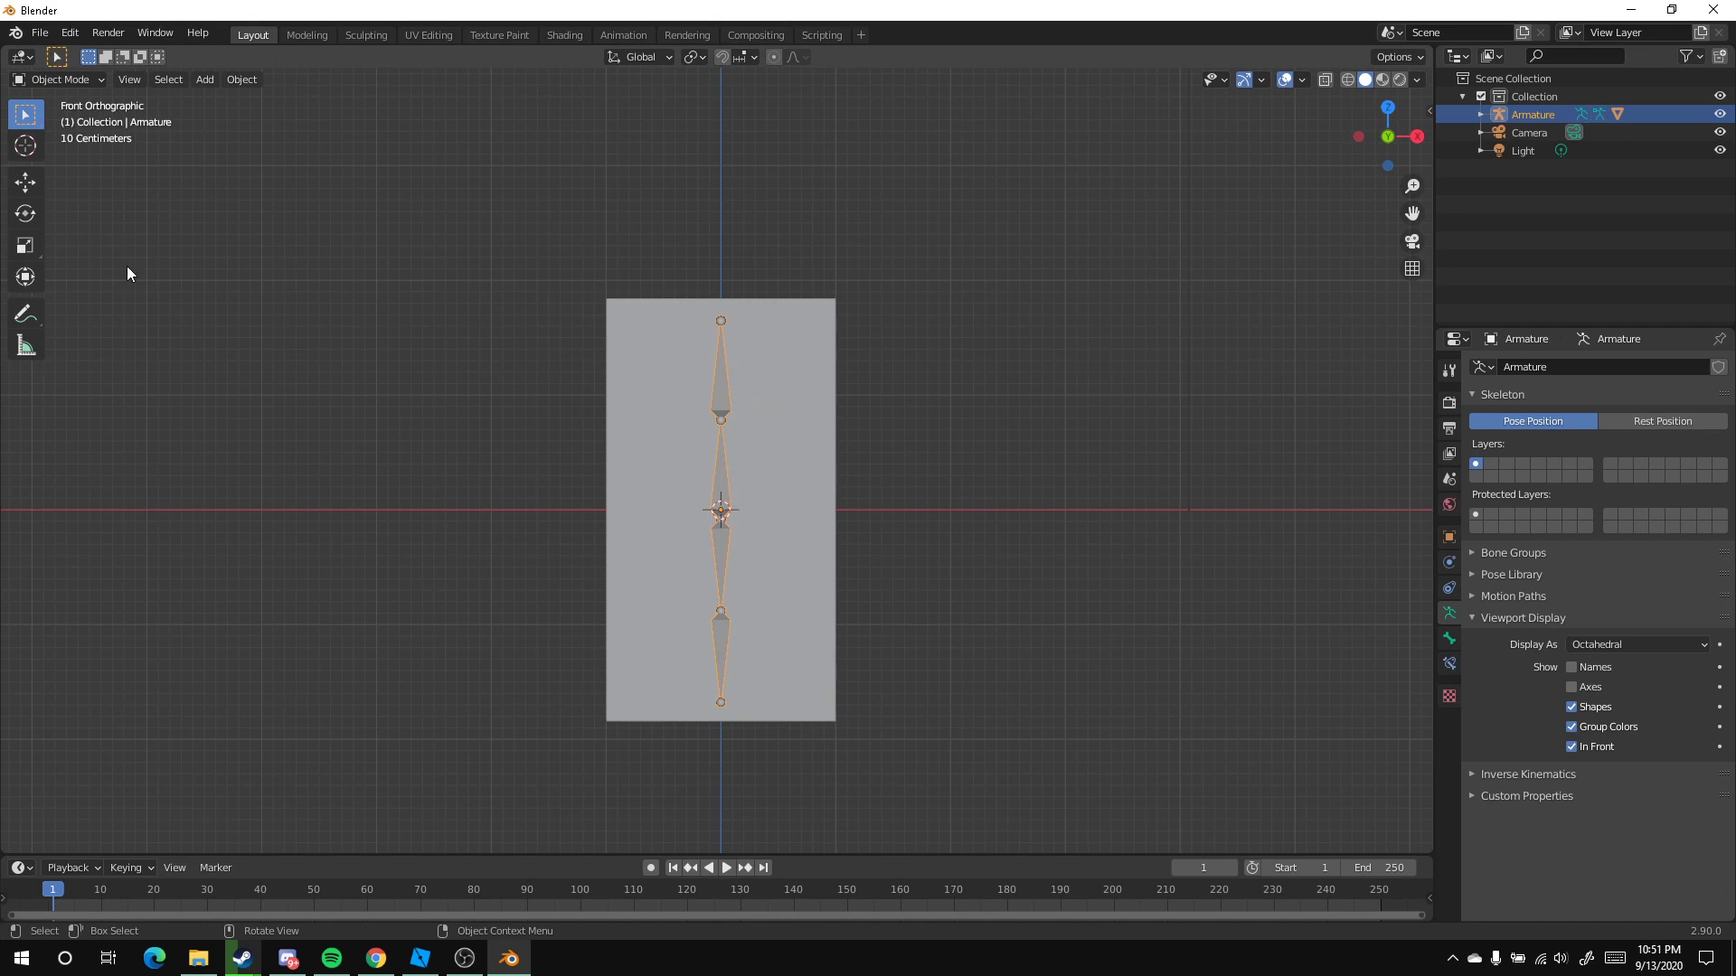
{"action": "left_click", "coordinate": [380, 475]}
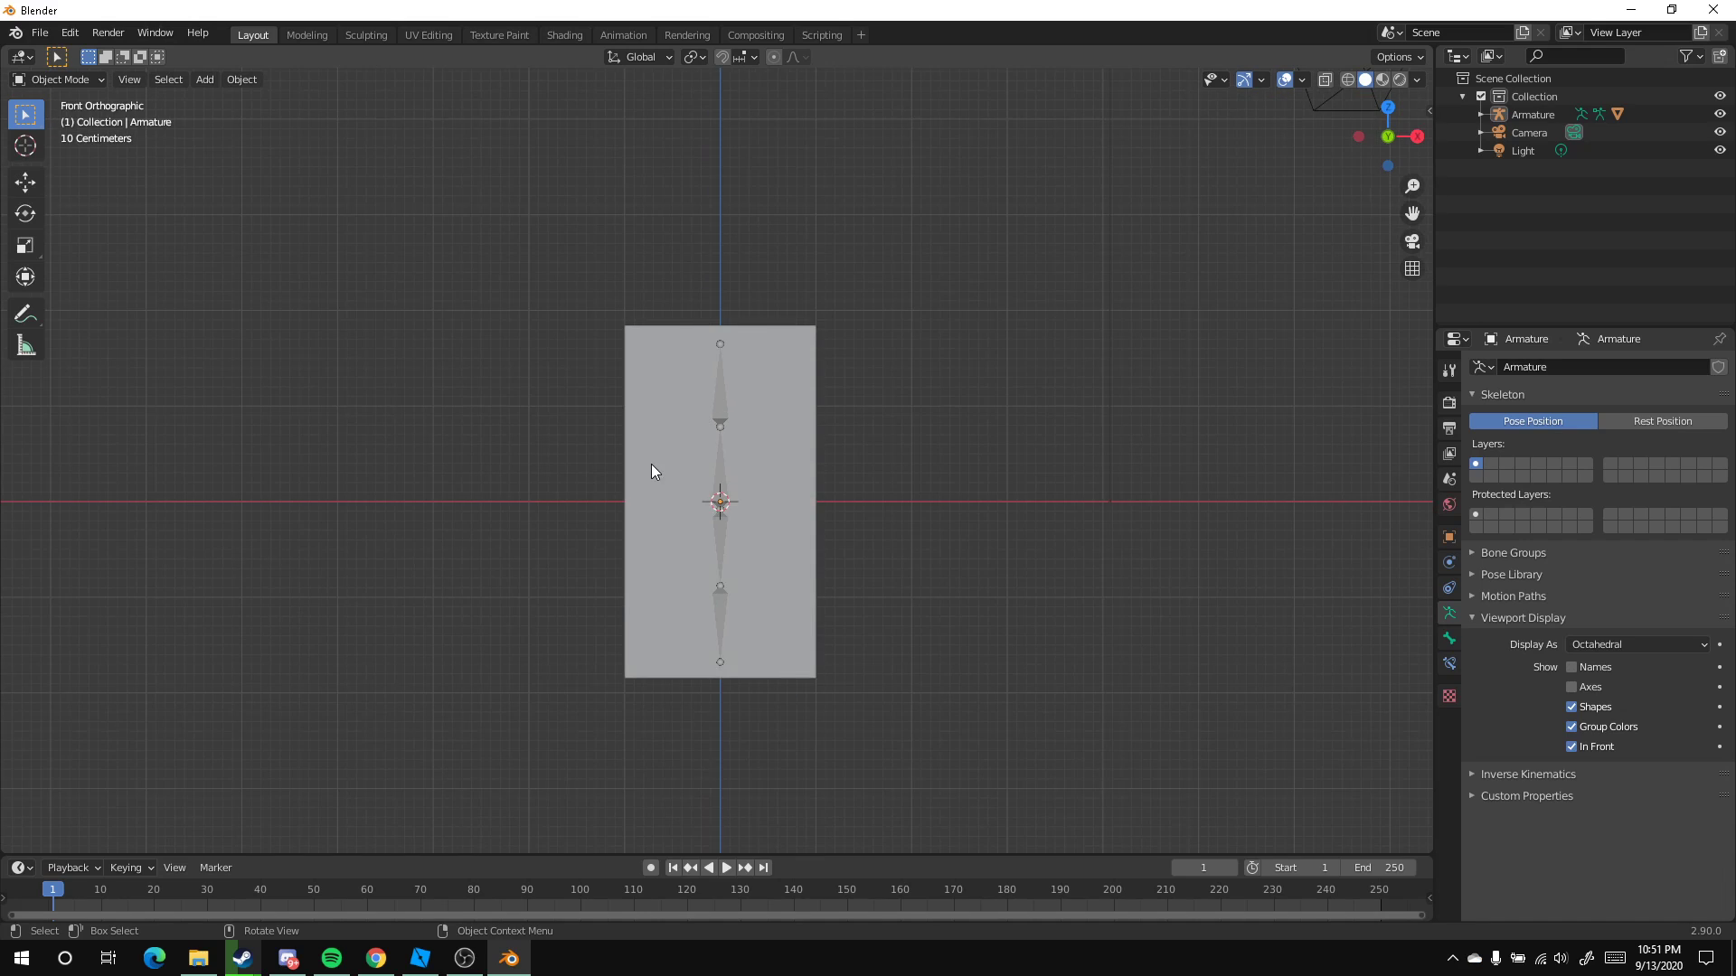
{"action": "middle_click_drag", "start_coordinate": [608, 392], "coordinate": [603, 415], "text": "shift"}
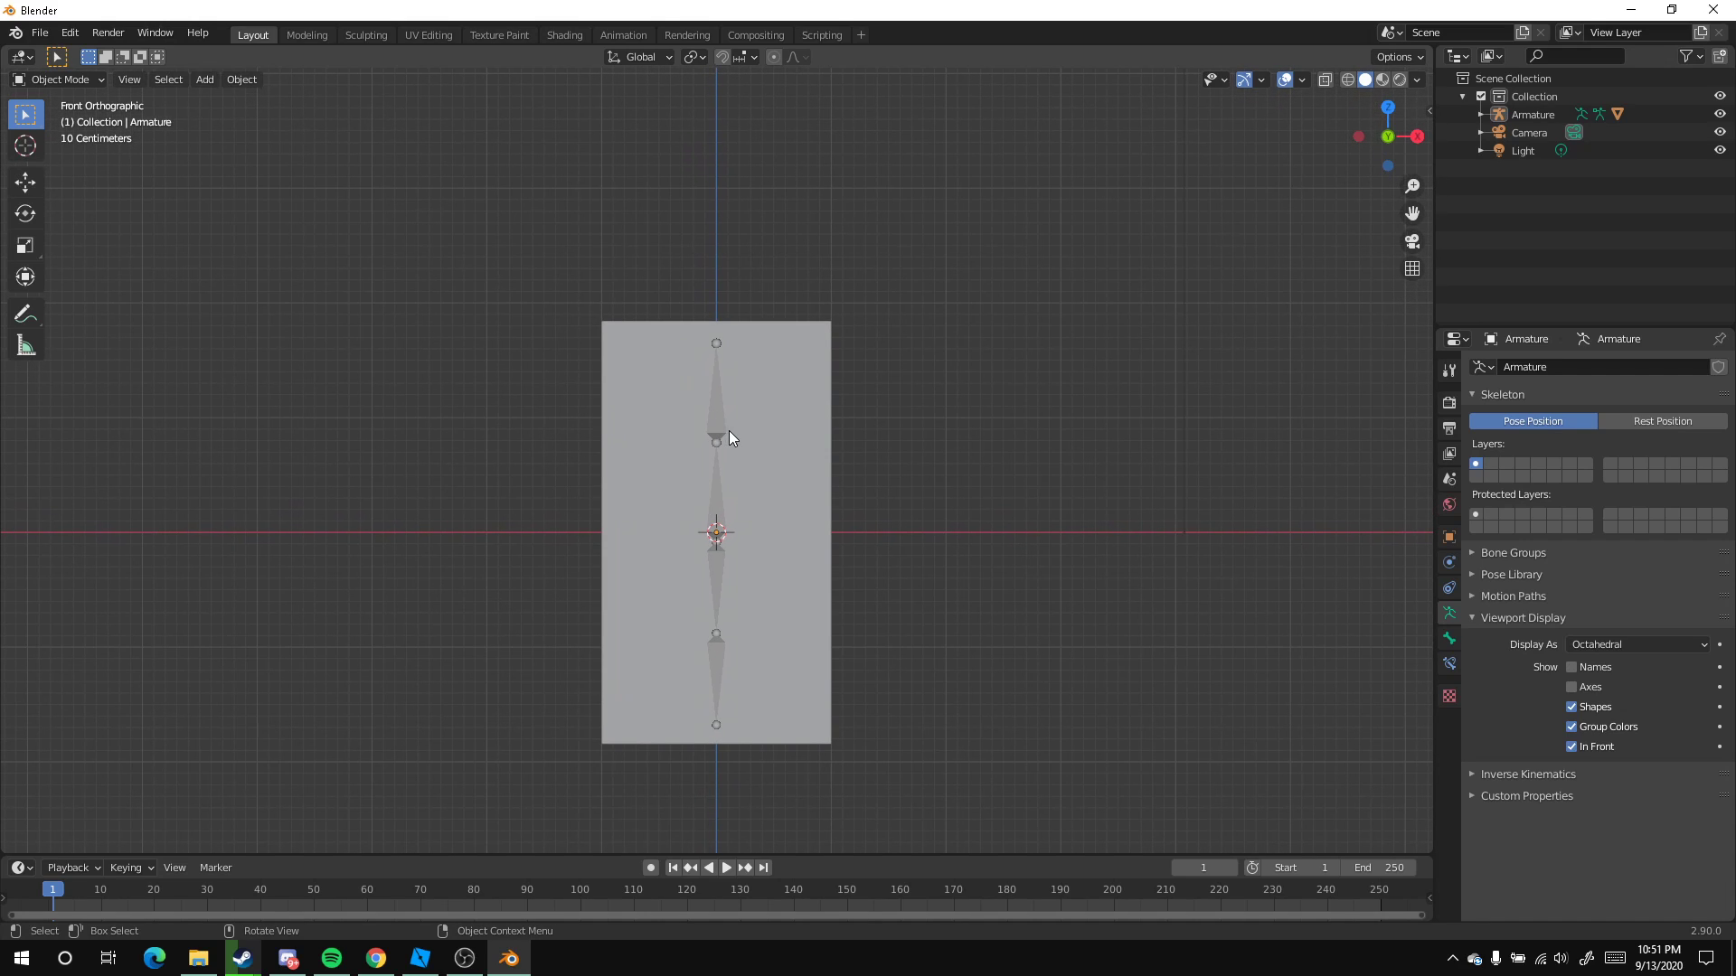
{"action": "left_click", "coordinate": [724, 439]}
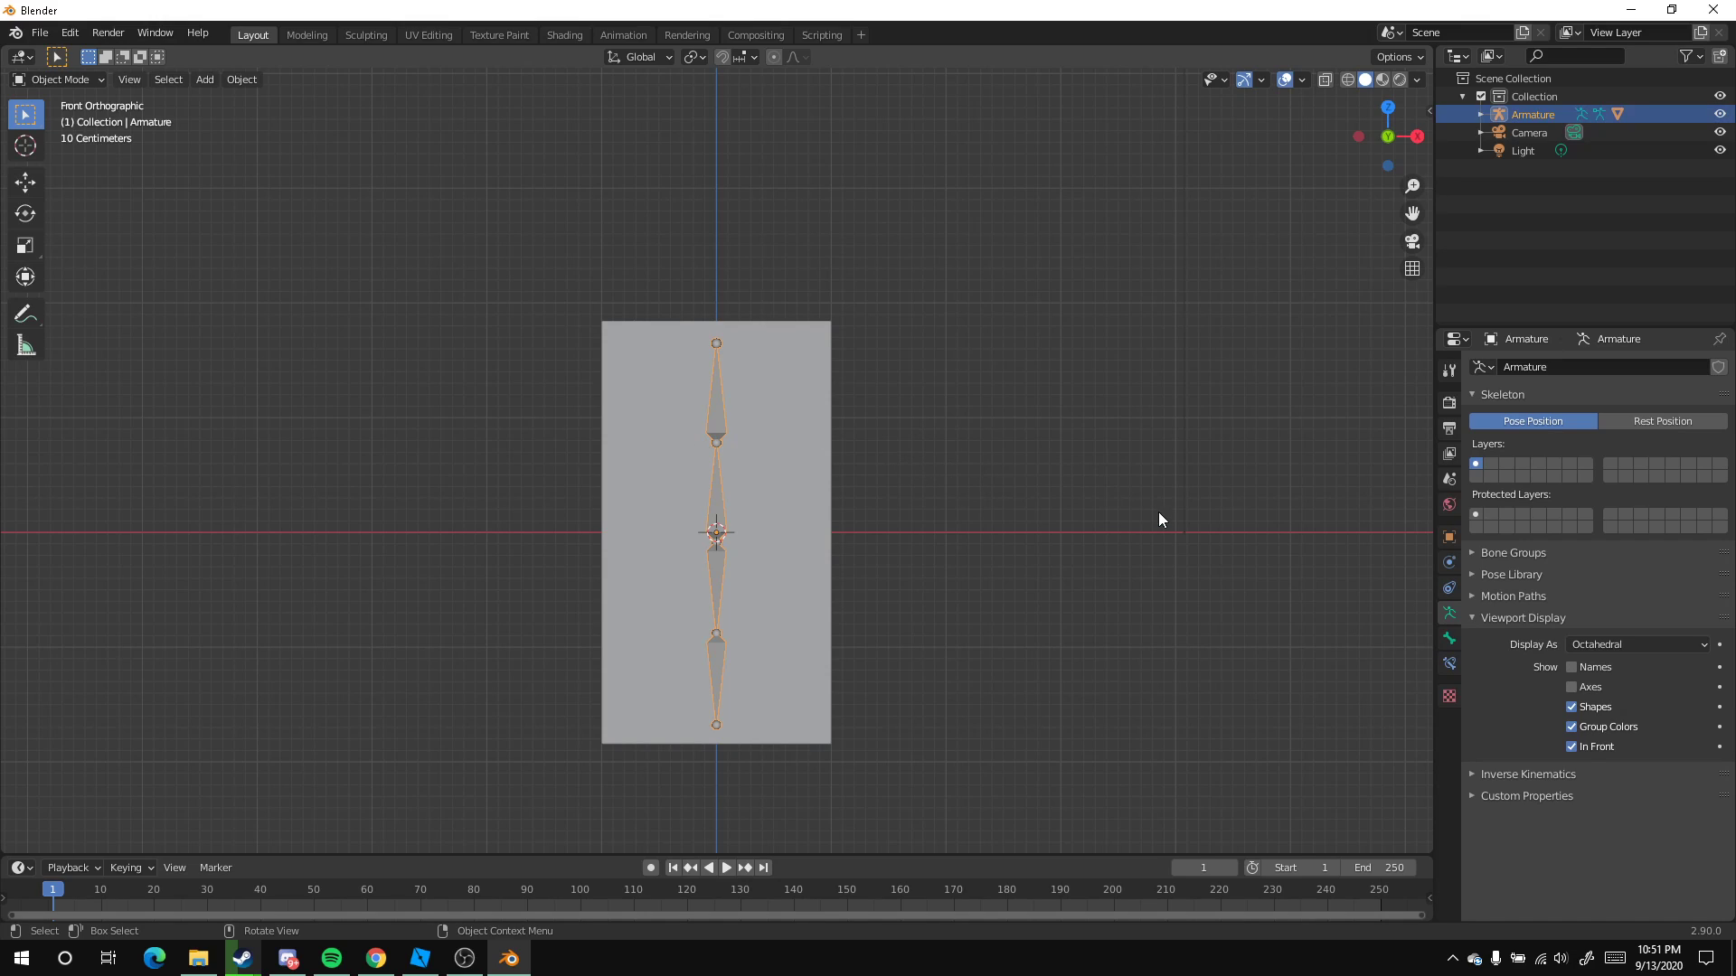
{"action": "left_click", "coordinate": [472, 438]}
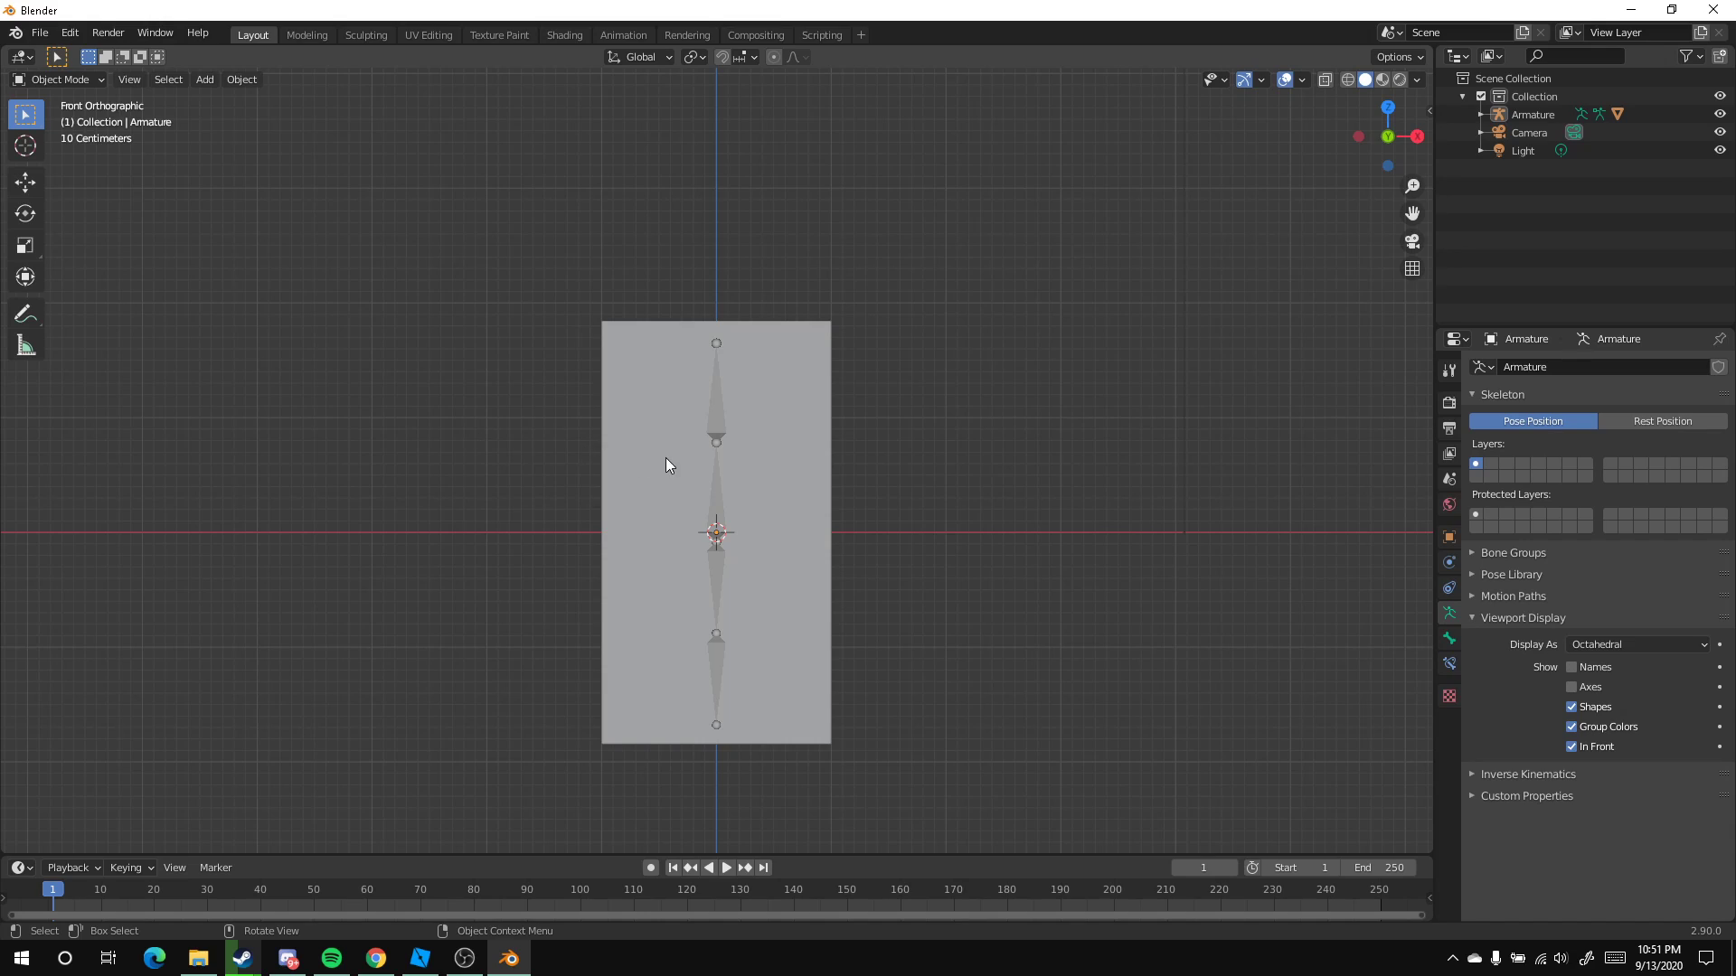
Select the cube together with the armature and apply their location, rotation and scale transforms
{"action": "left_click", "coordinate": [647, 383], "text": "shift"}
{"action": "left_click", "coordinate": [721, 421], "text": "shift"}
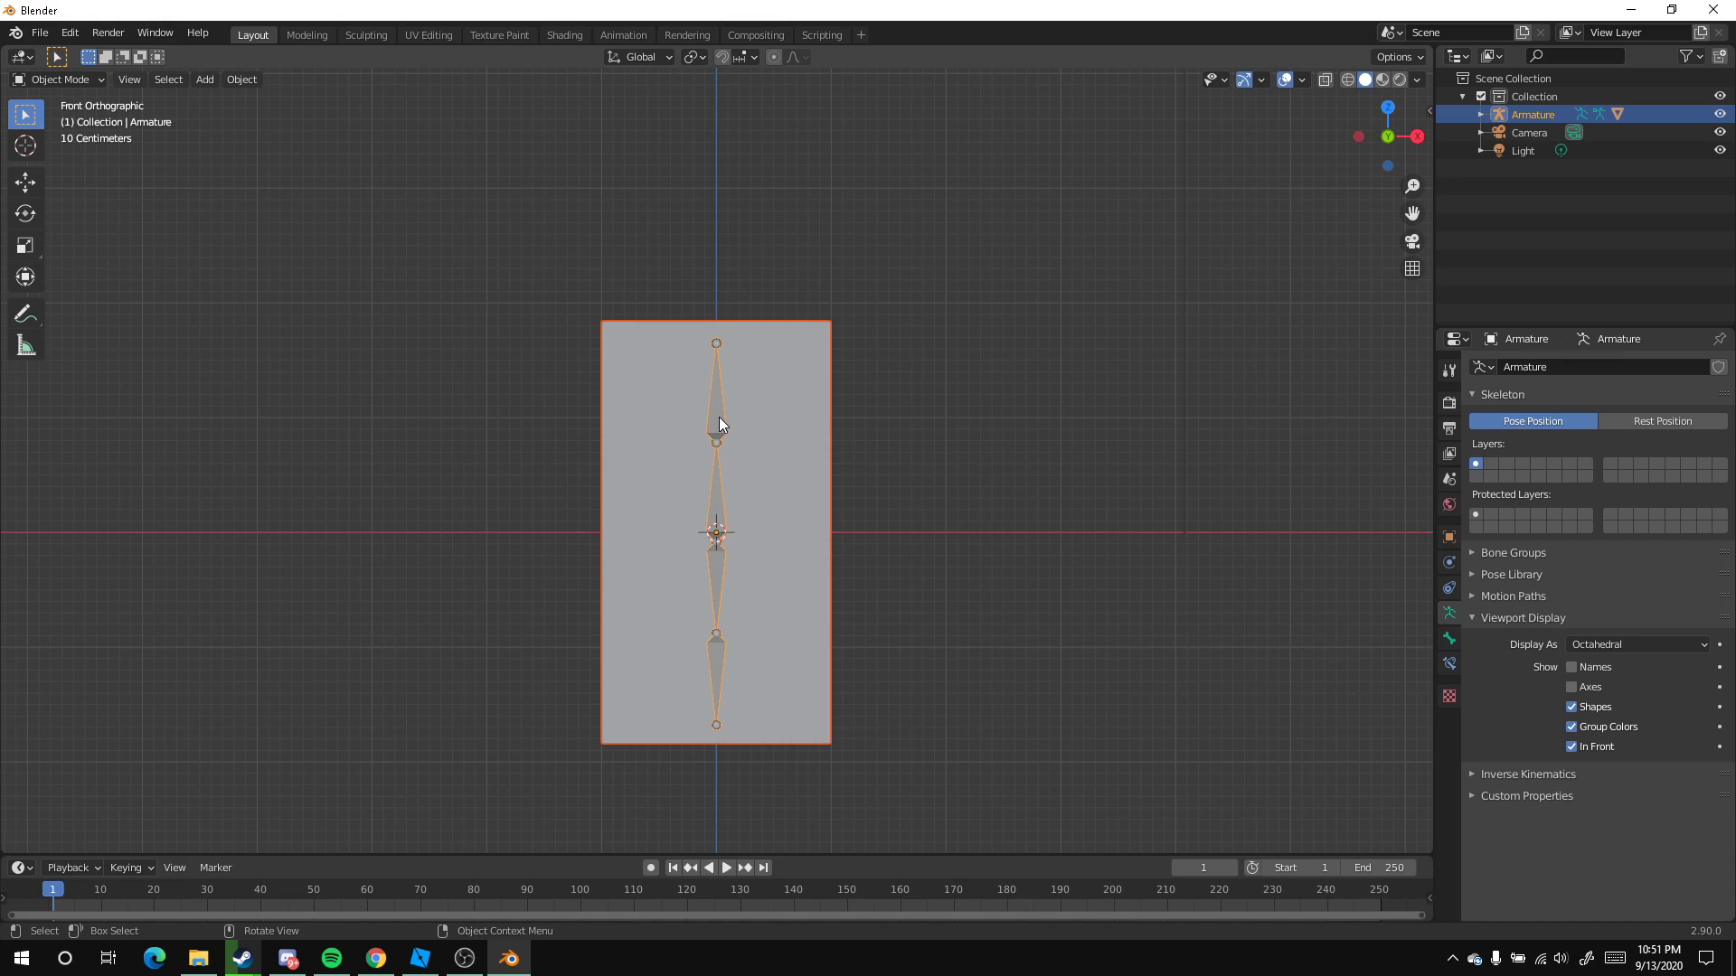
{"action": "key", "text": "ctrl+a"}
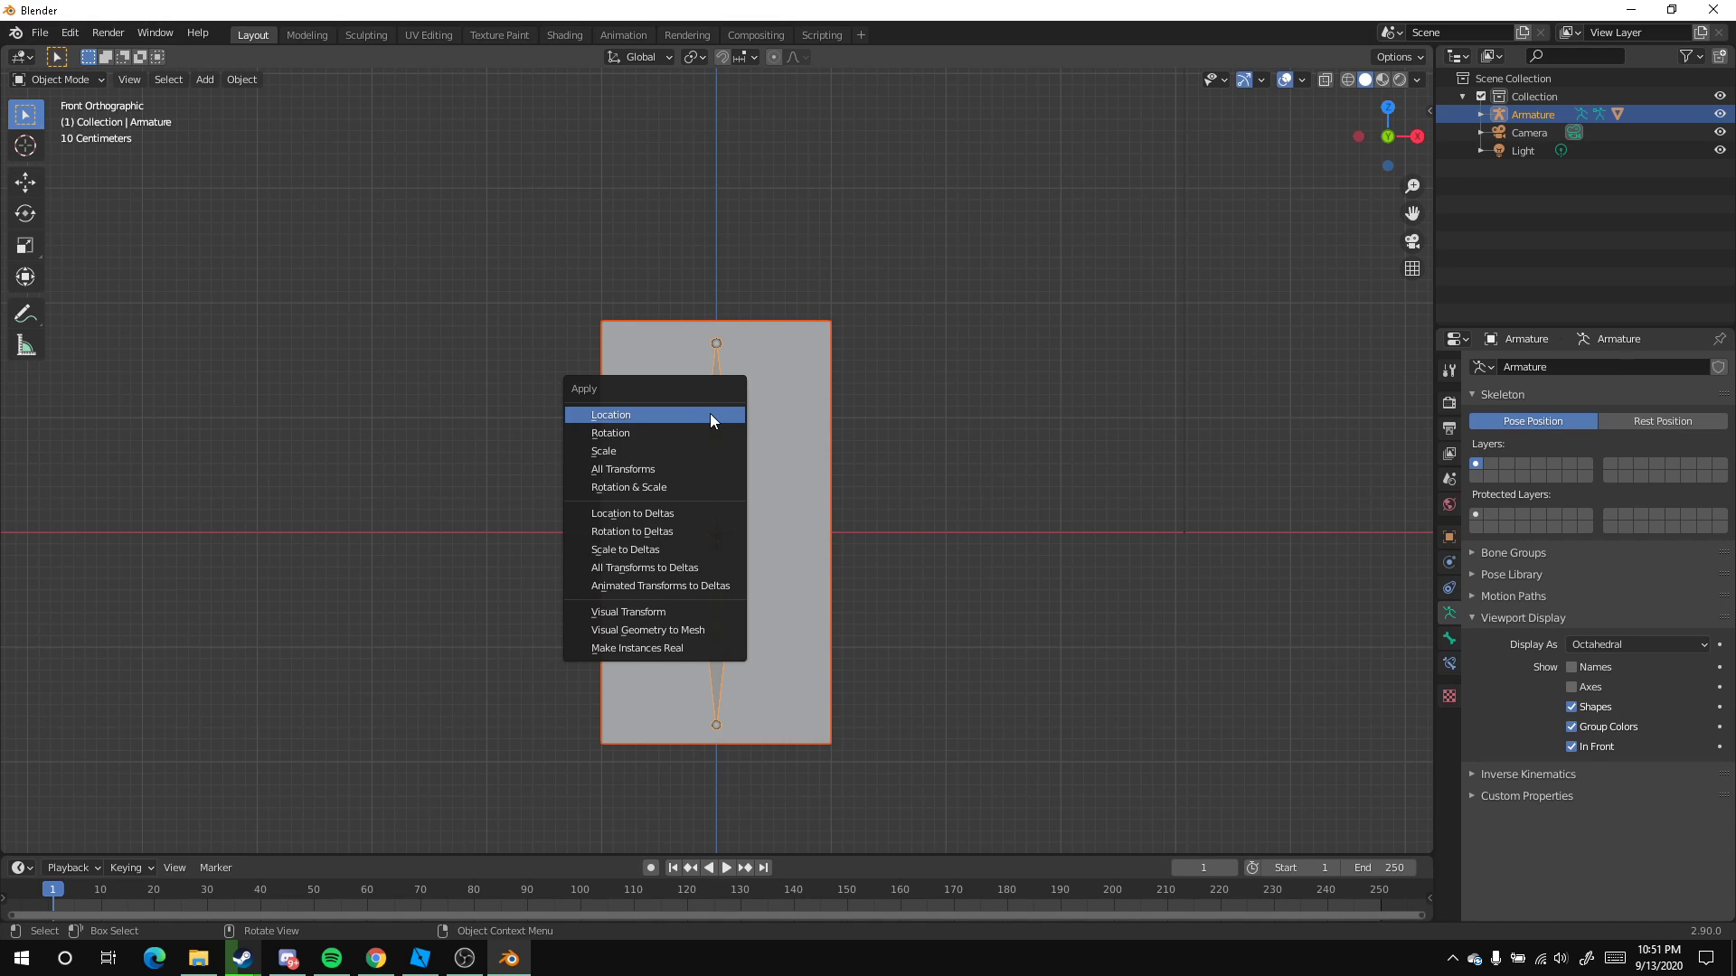
{"action": "left_click", "coordinate": [710, 418]}
{"action": "left_click", "coordinate": [117, 839]}
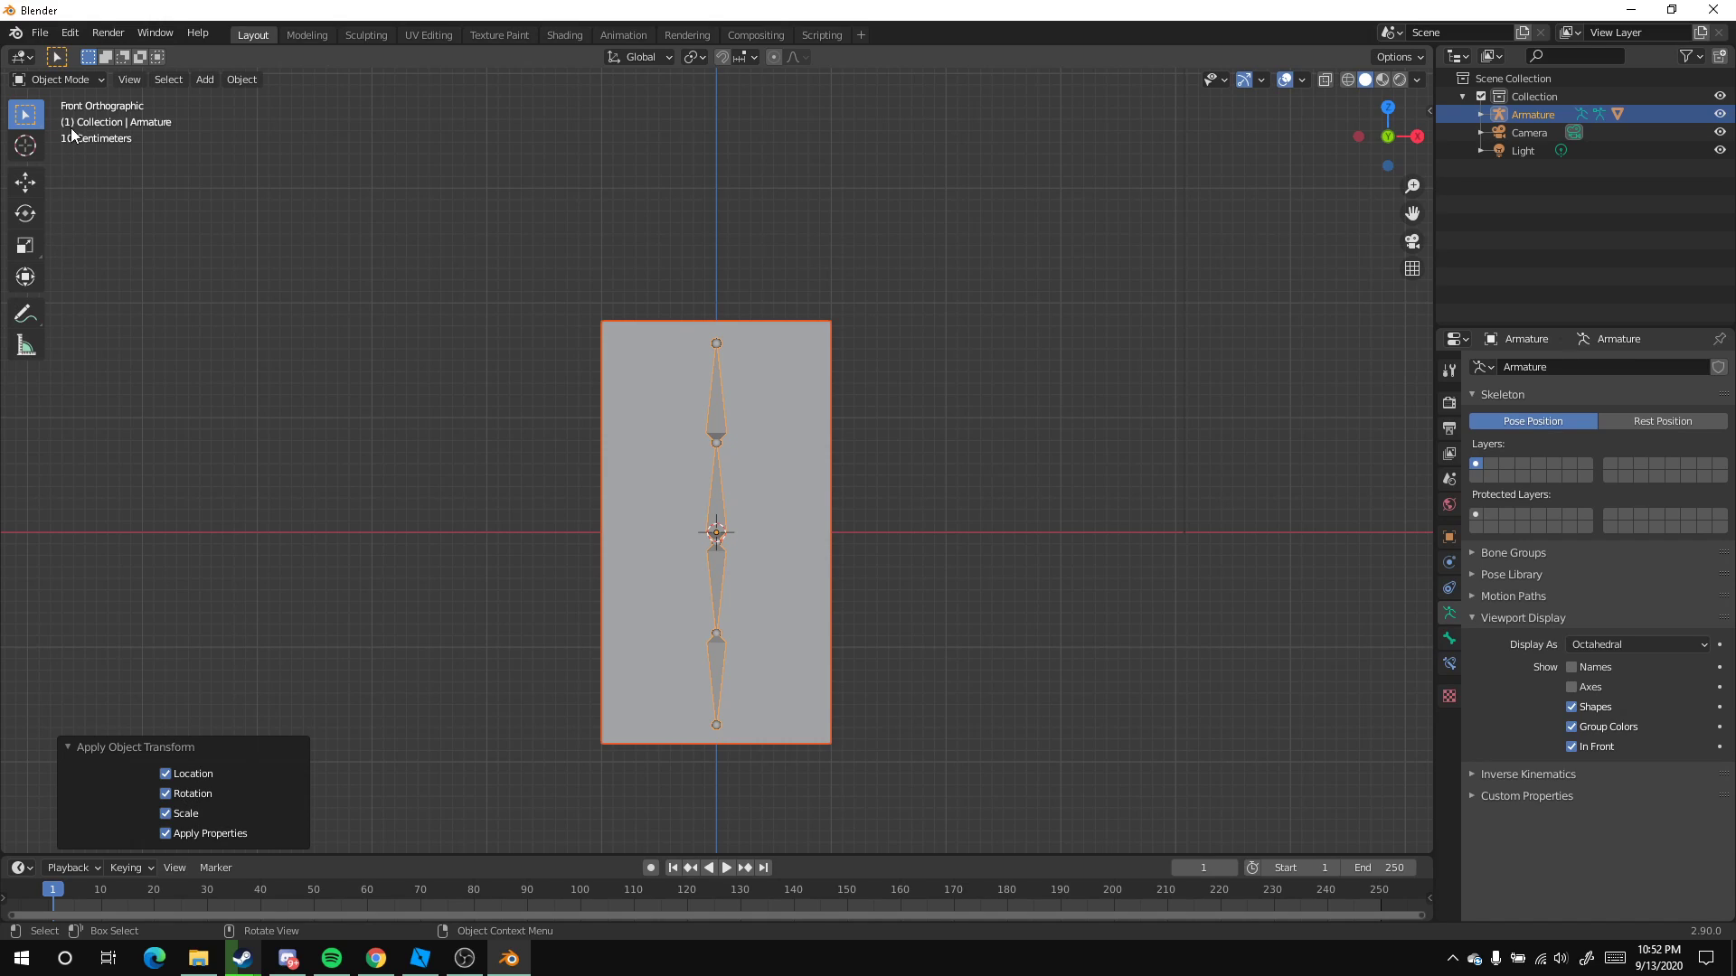
Set up an FBX export into the OneDrive folder with the file name BONE TEST
{"action": "left_click", "coordinate": [40, 37]}
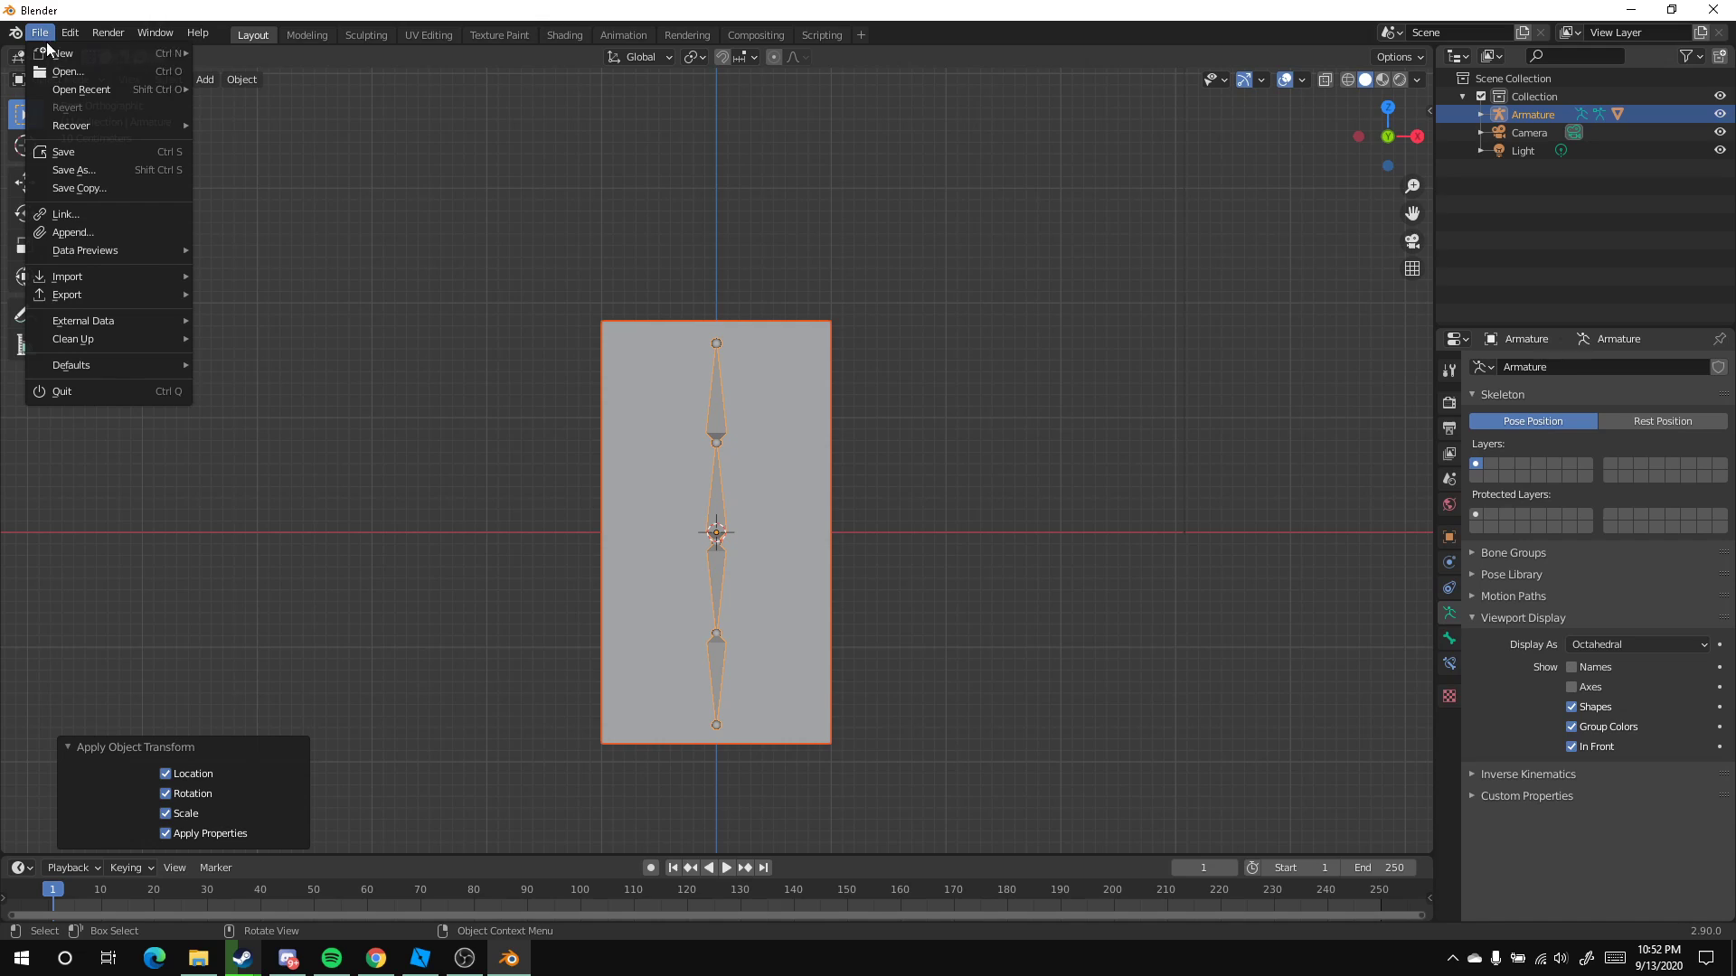
{"action": "mouse_move", "coordinate": [99, 300]}
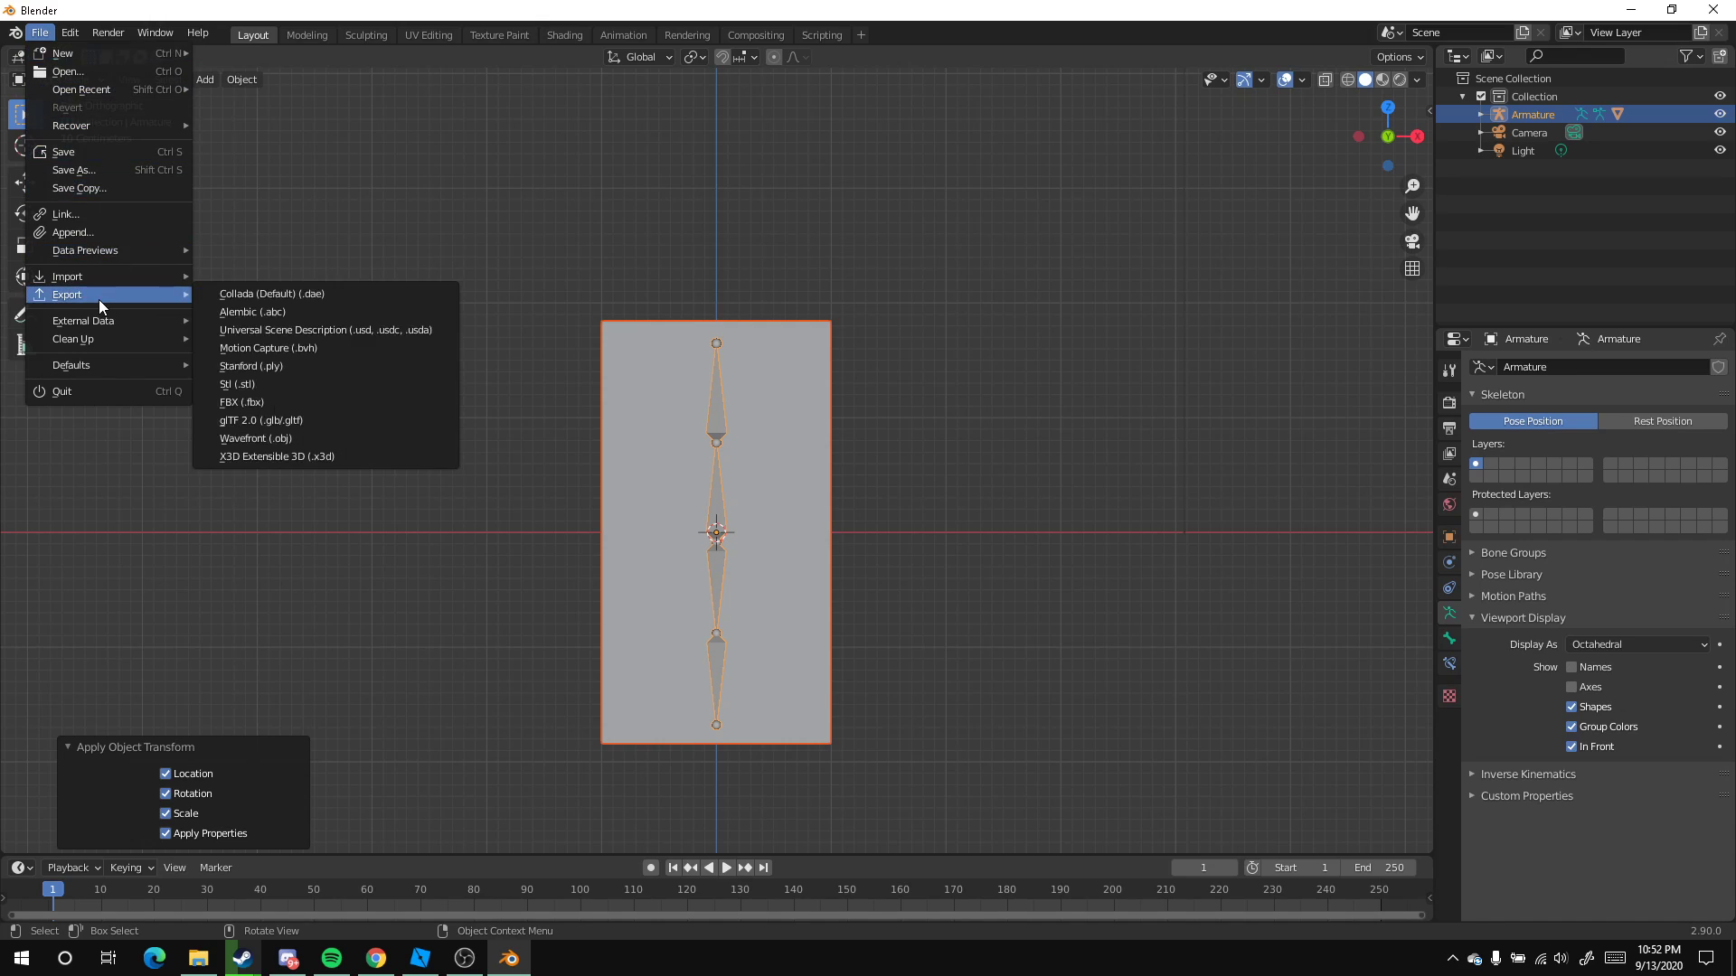
{"action": "left_click", "coordinate": [228, 405]}
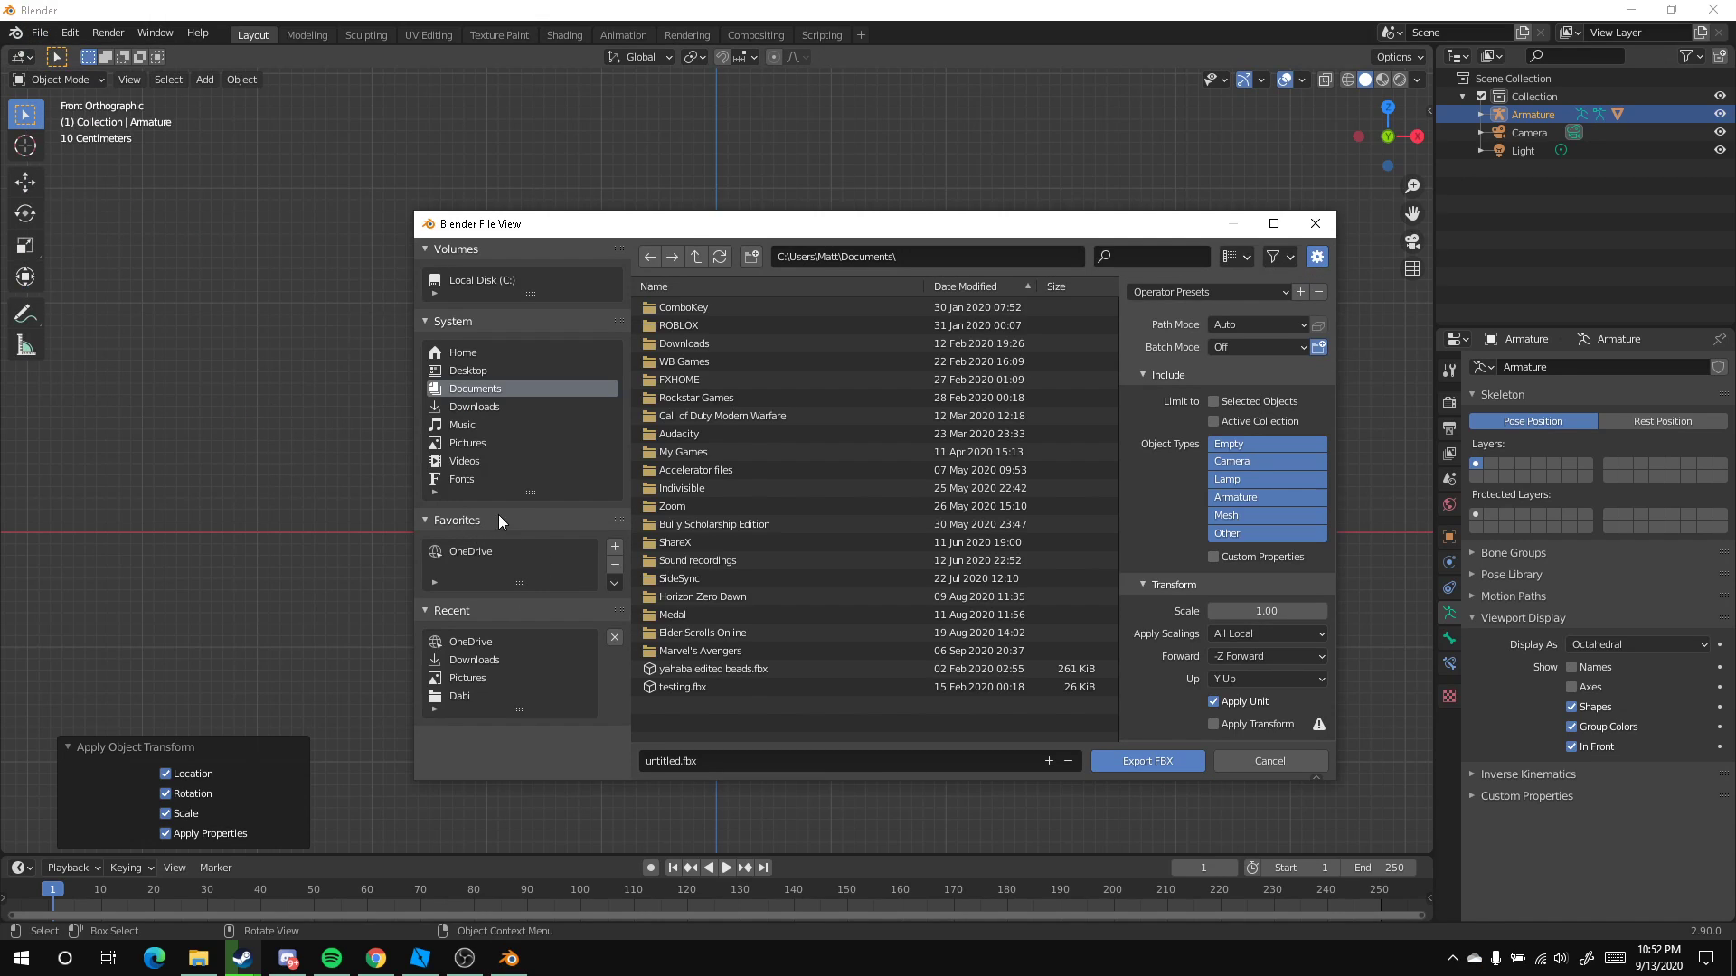
{"action": "left_click", "coordinate": [472, 553]}
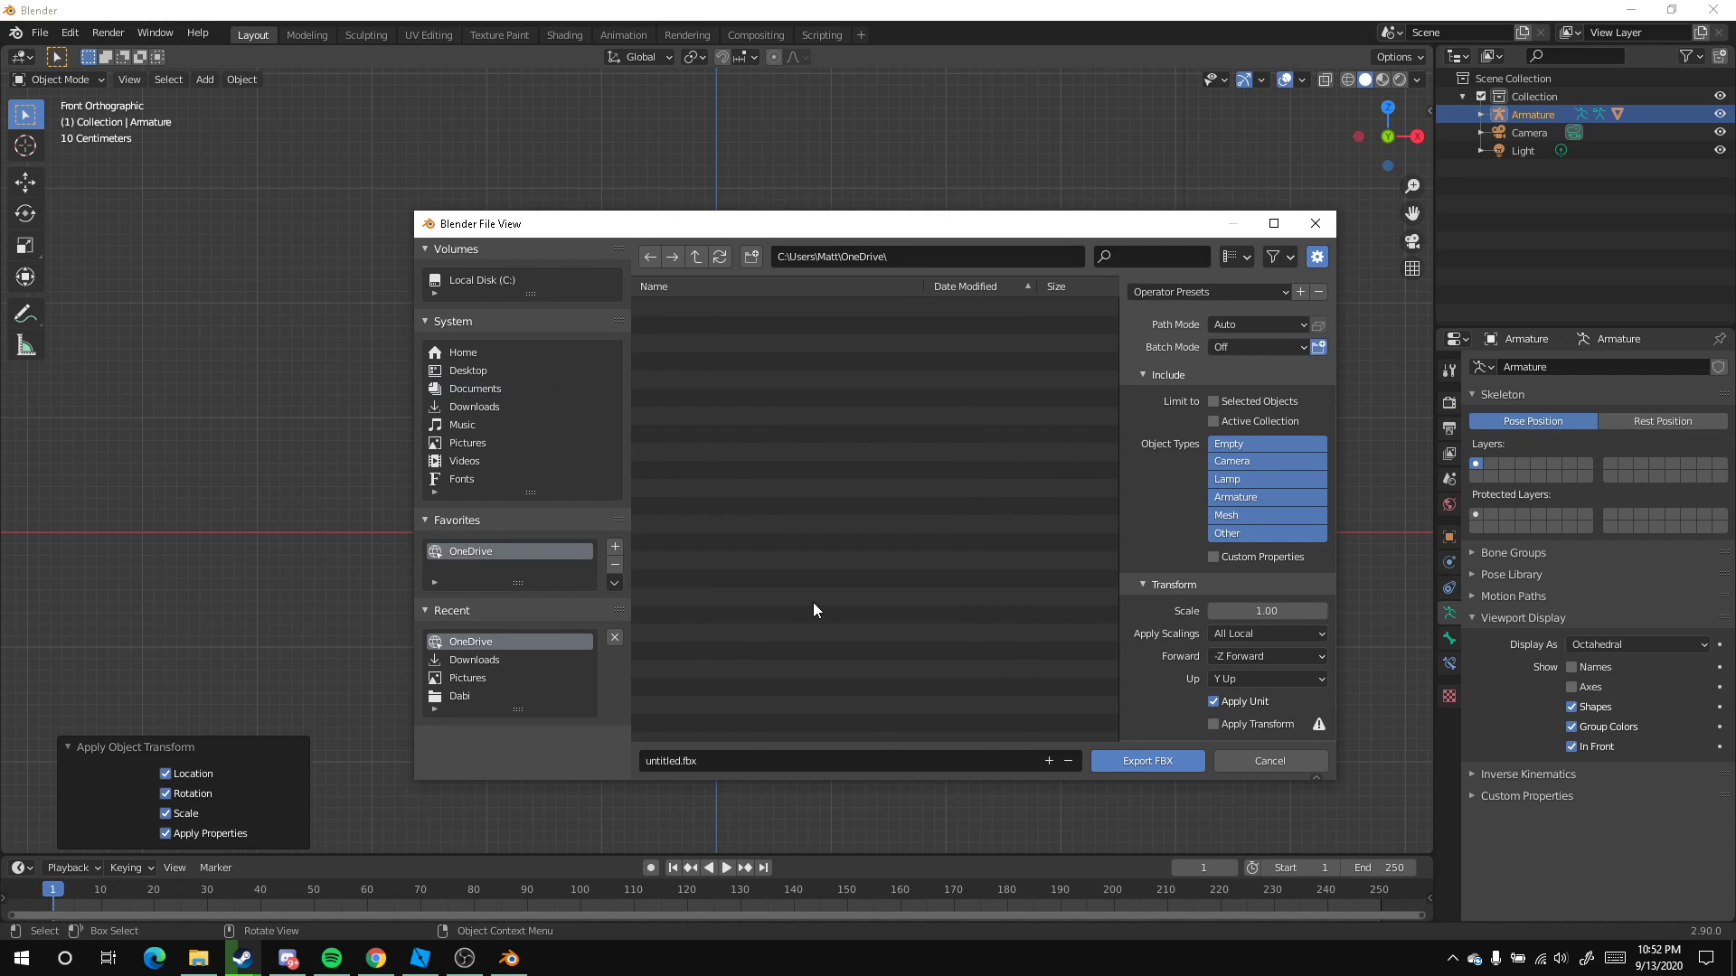
{"action": "left_click", "coordinate": [906, 762]}
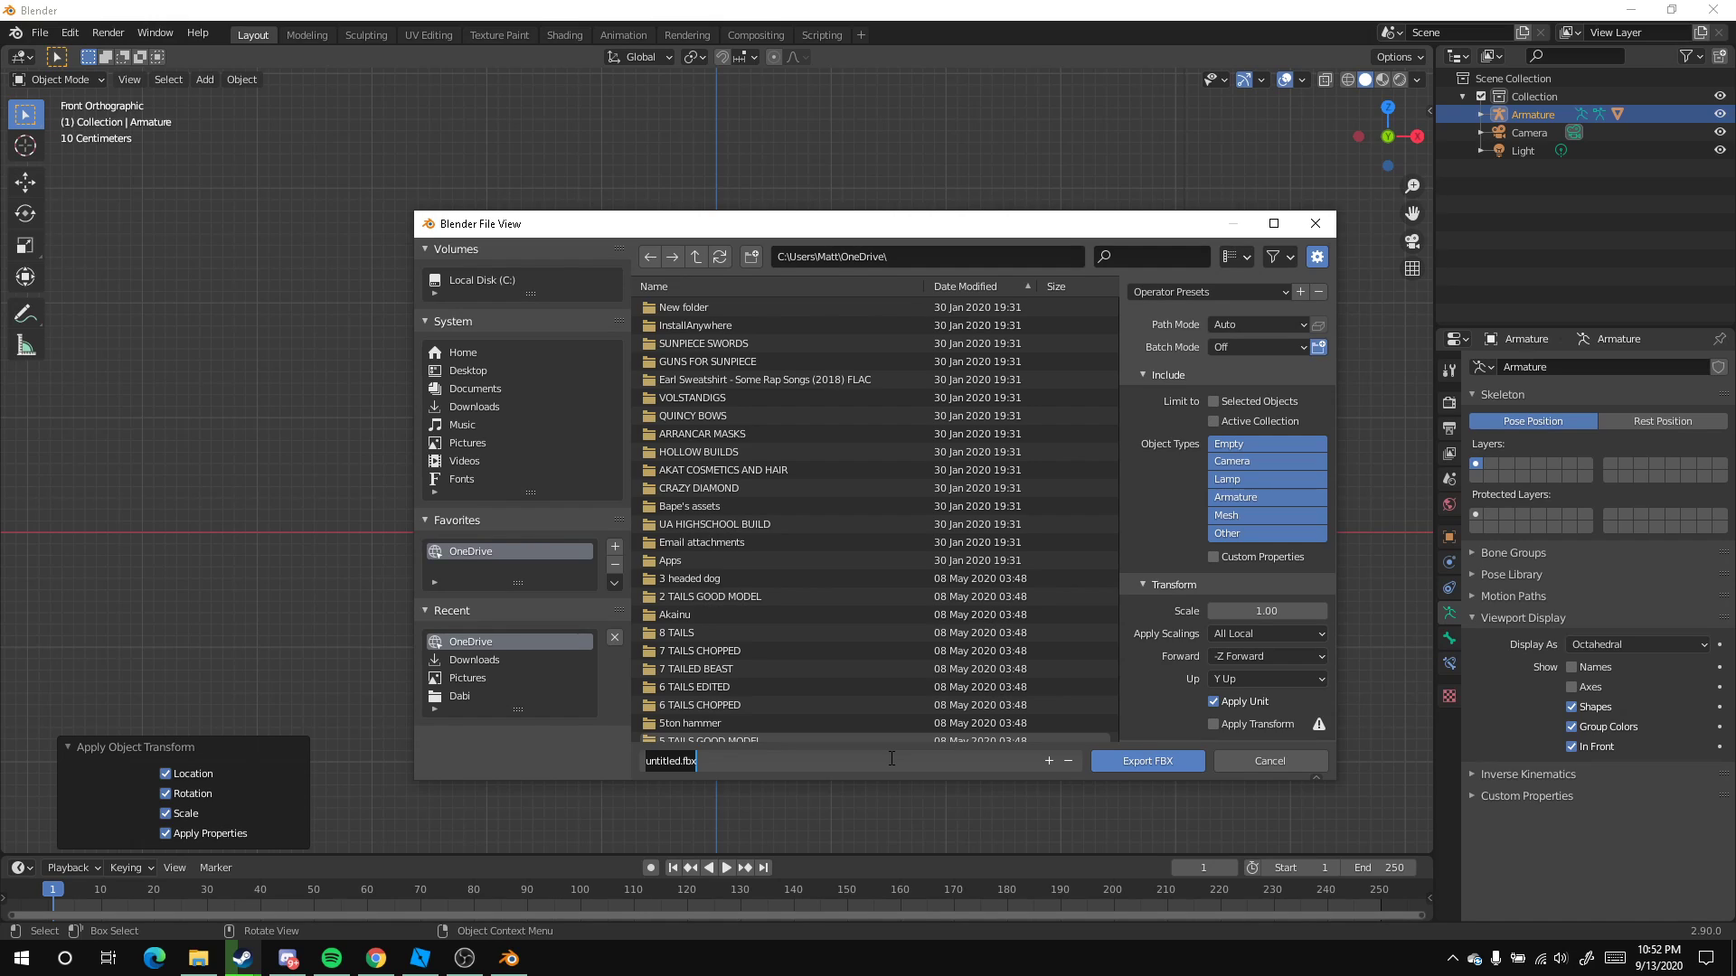
{"action": "type", "text": "BONE TEST"}
Limit the FBX export to selected objects, set its scale to 0.01 and export the file
{"action": "left_click", "coordinate": [1213, 401]}
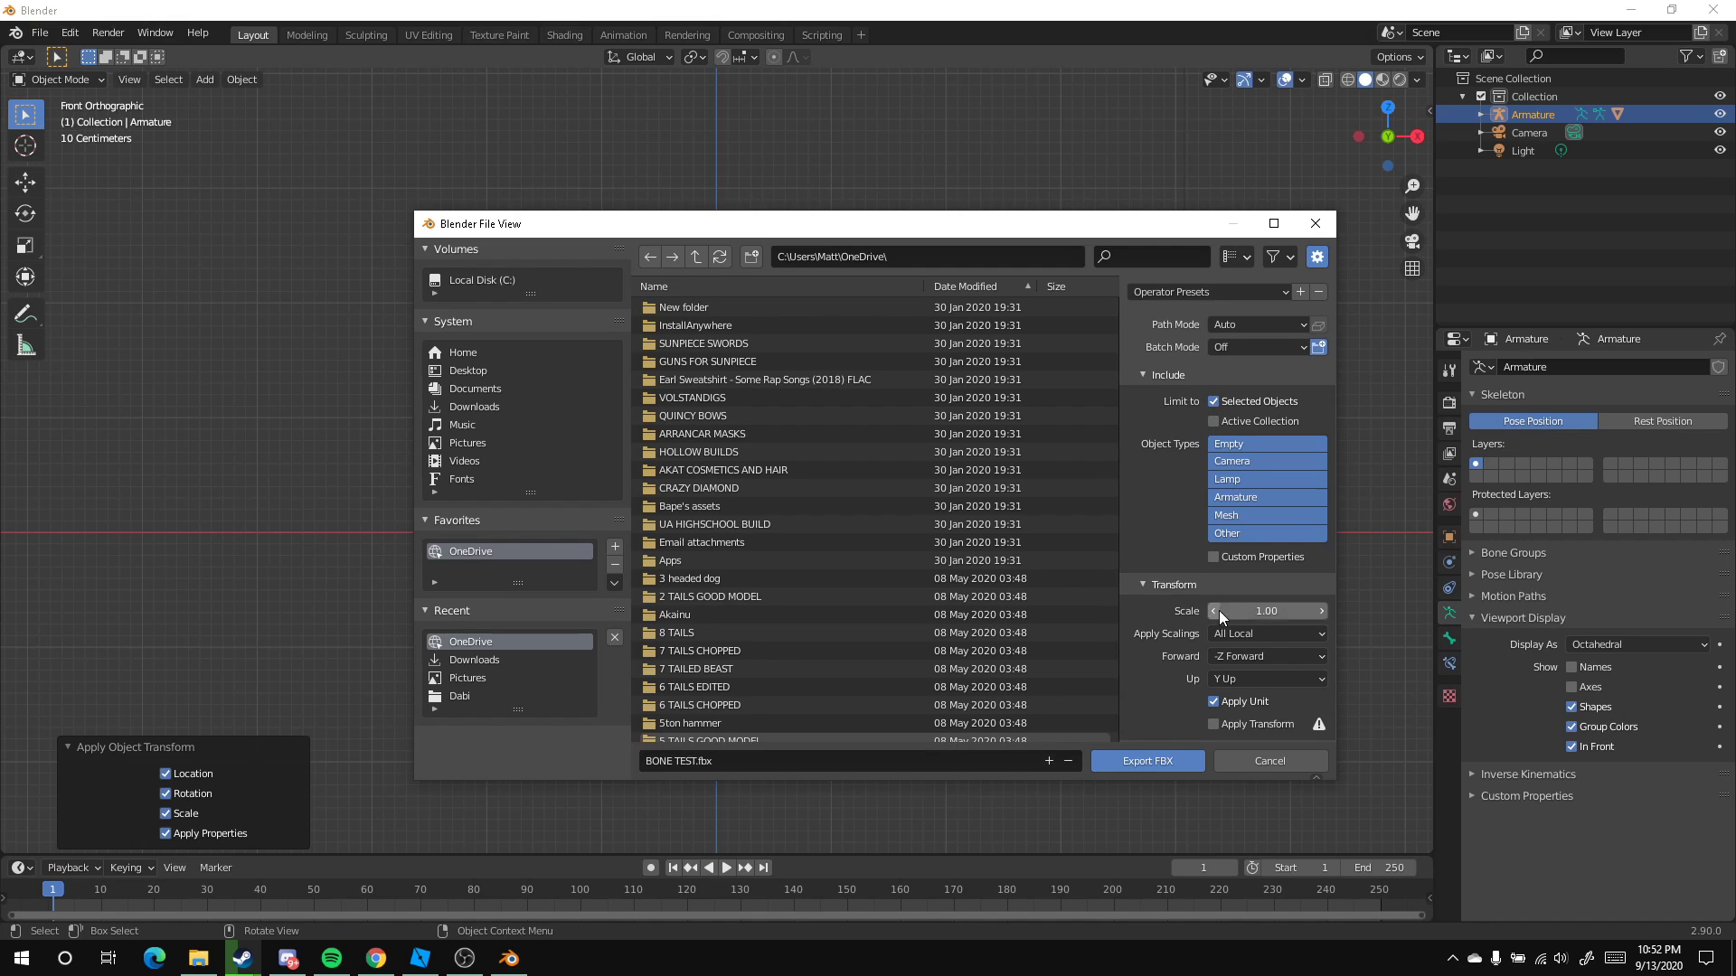
{"action": "left_click", "coordinate": [1273, 611]}
{"action": "type", "text": ".01"}
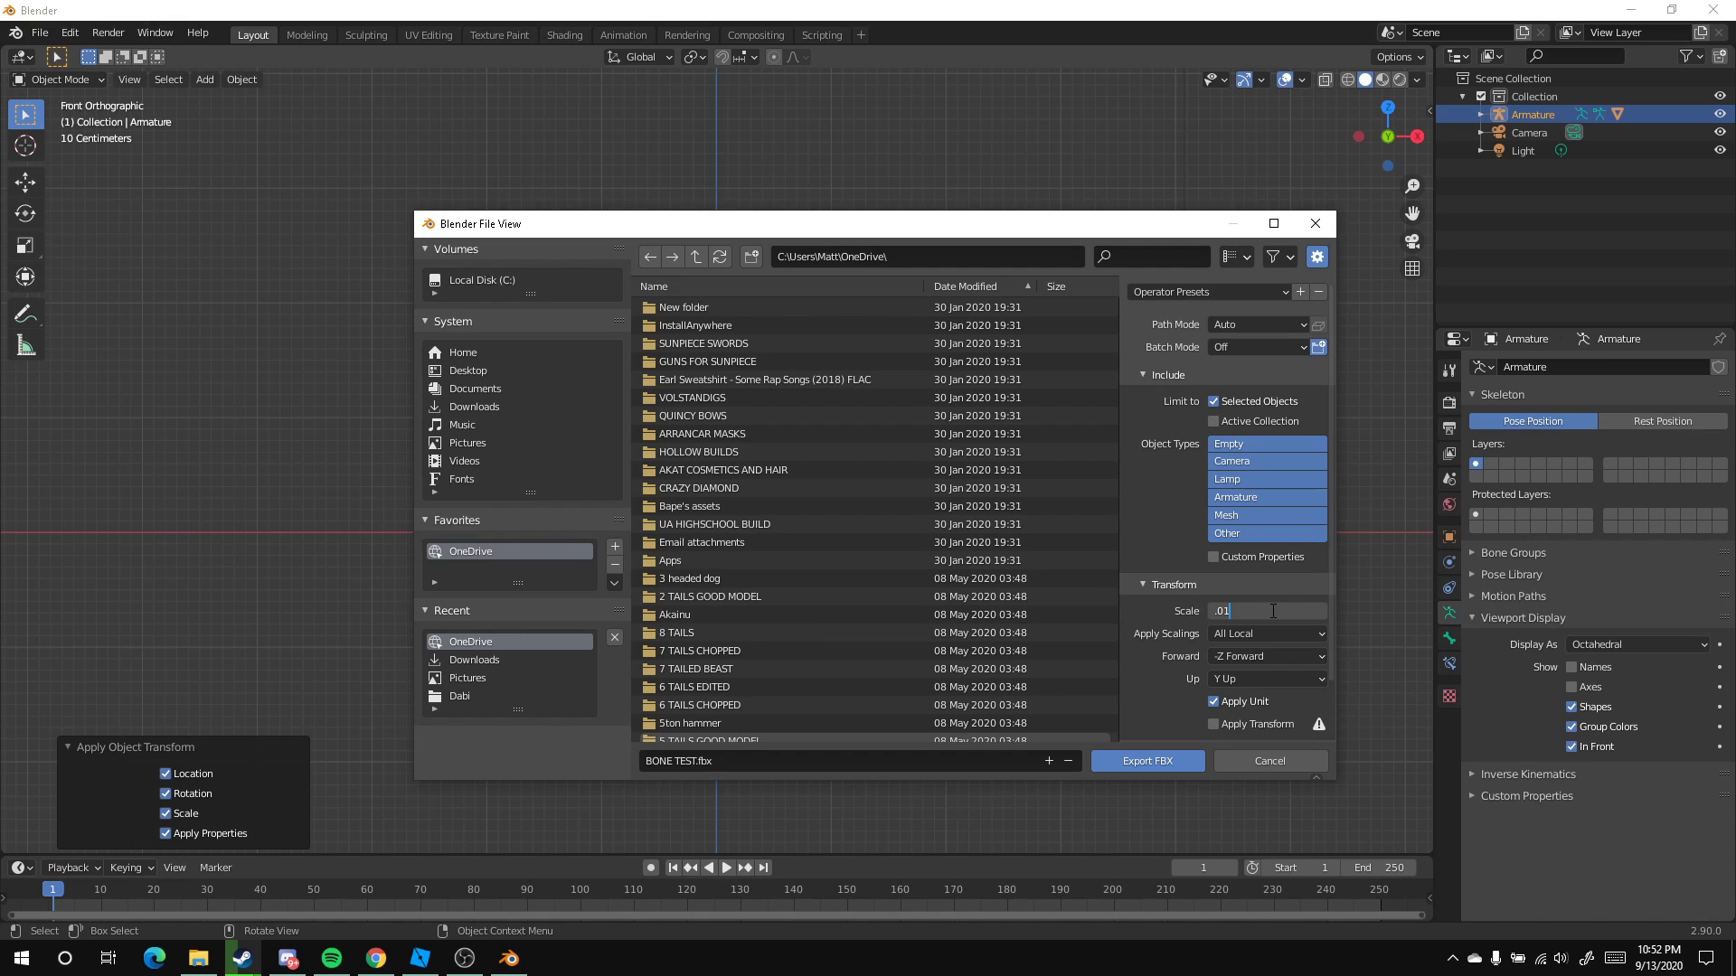
{"action": "key", "text": "Return"}
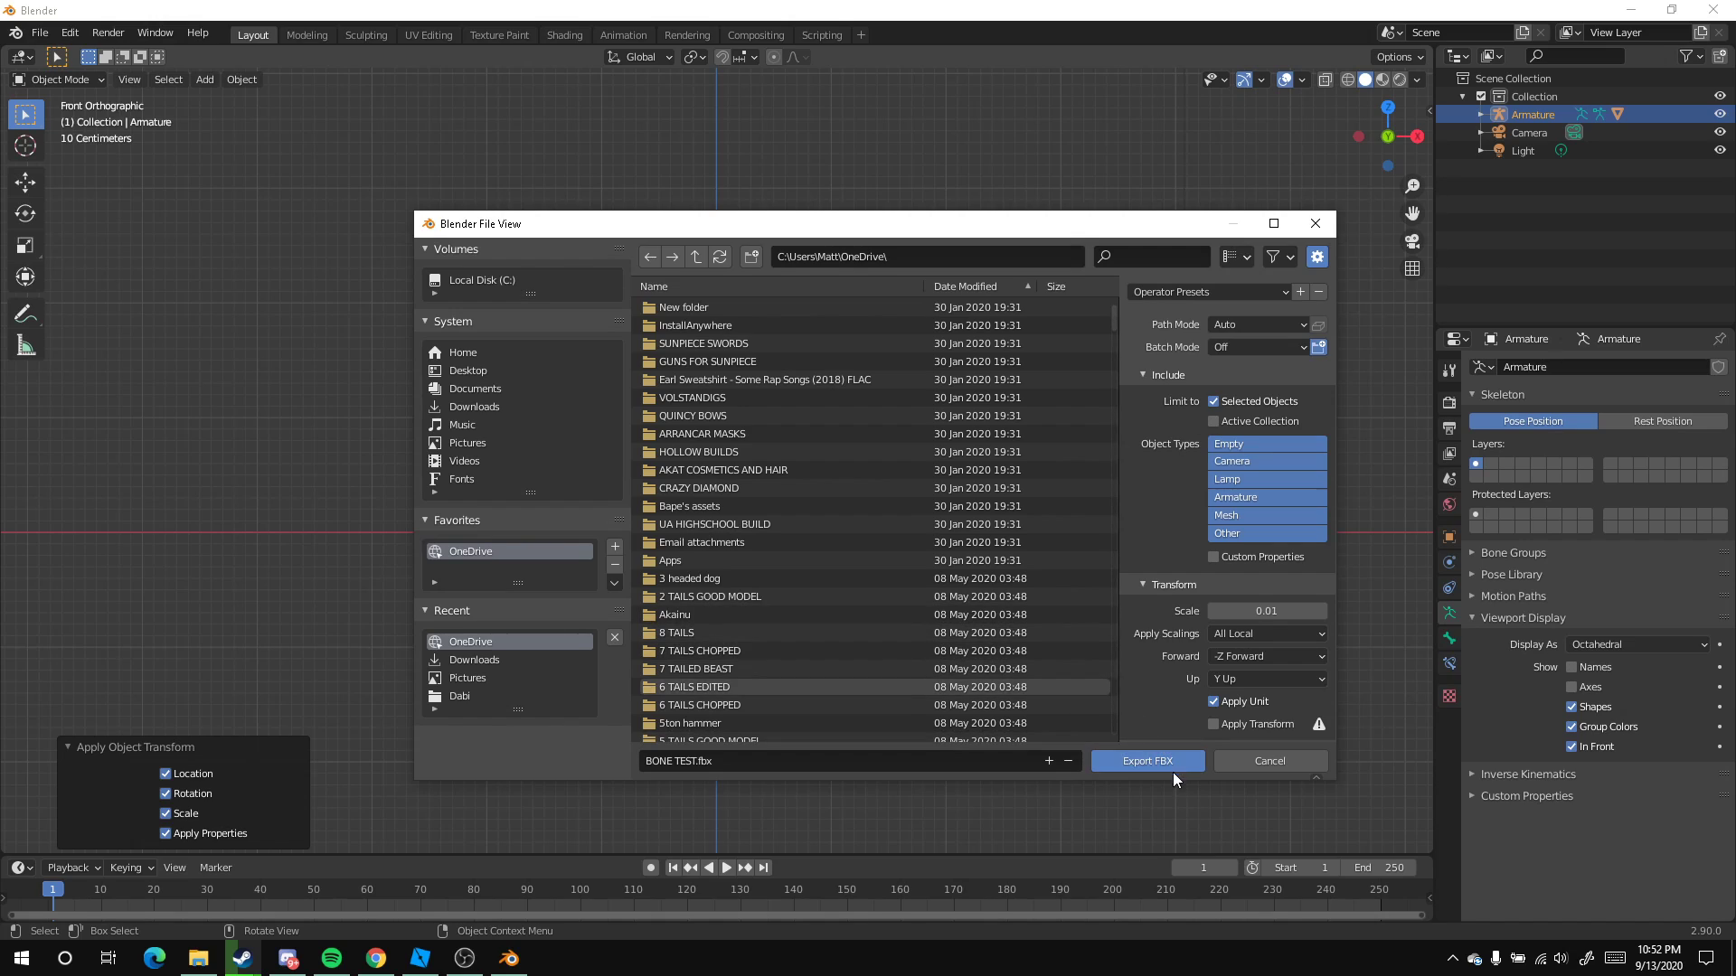
{"action": "left_click", "coordinate": [1149, 761]}
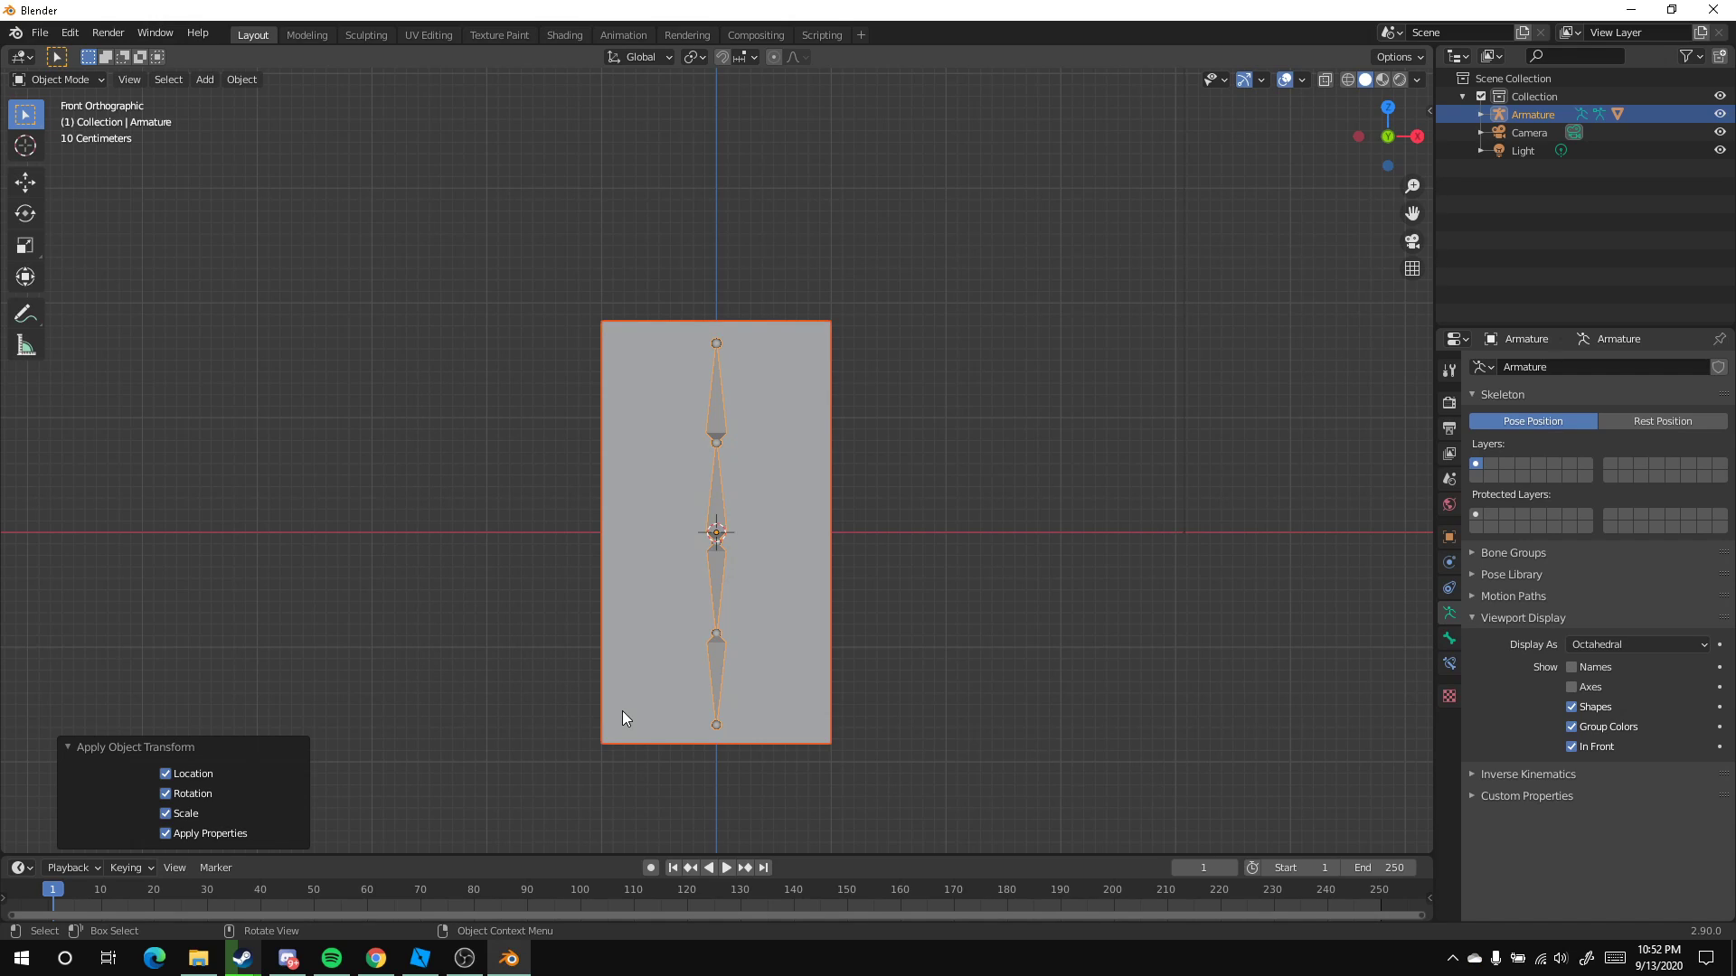
Switch to Roblox Studio, check that the Skinned Meshes beta feature is enabled and save the beta feature settings
{"action": "left_click", "coordinate": [433, 970]}
{"action": "scroll", "coordinate": [723, 498], "scroll_direction": "down", "scroll_amount": 10}
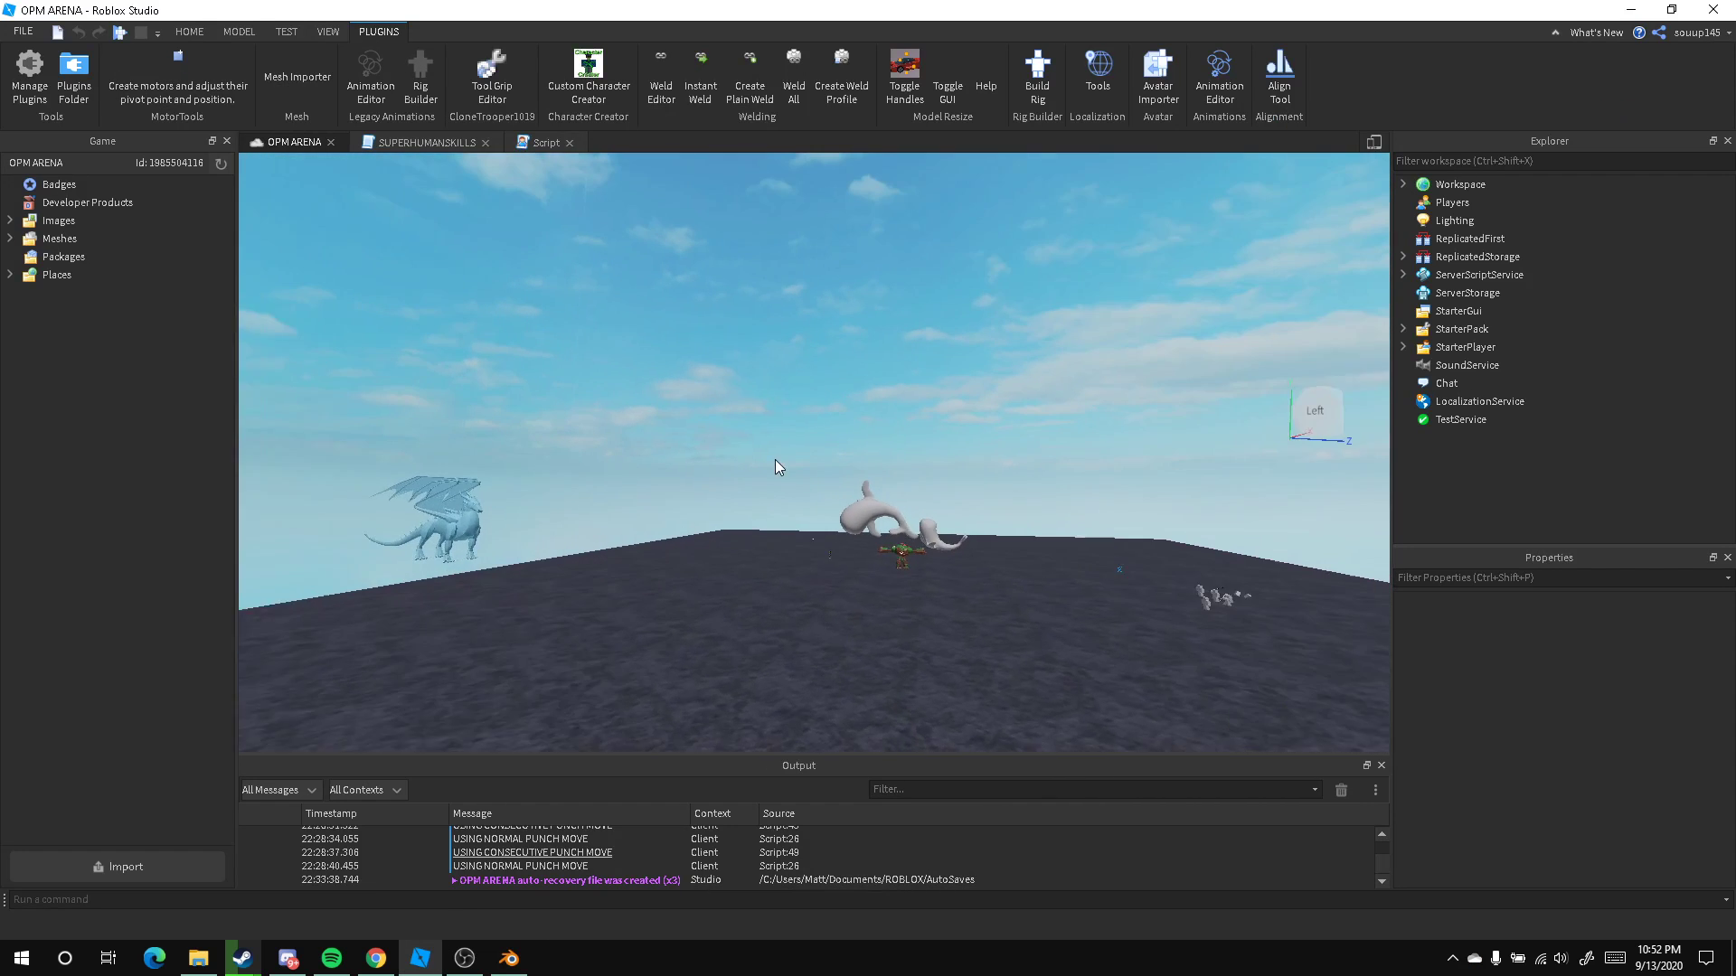
{"action": "scroll", "coordinate": [774, 459], "scroll_direction": "up", "scroll_amount": 3}
{"action": "right_click_drag", "start_coordinate": [711, 544], "coordinate": [716, 550]}
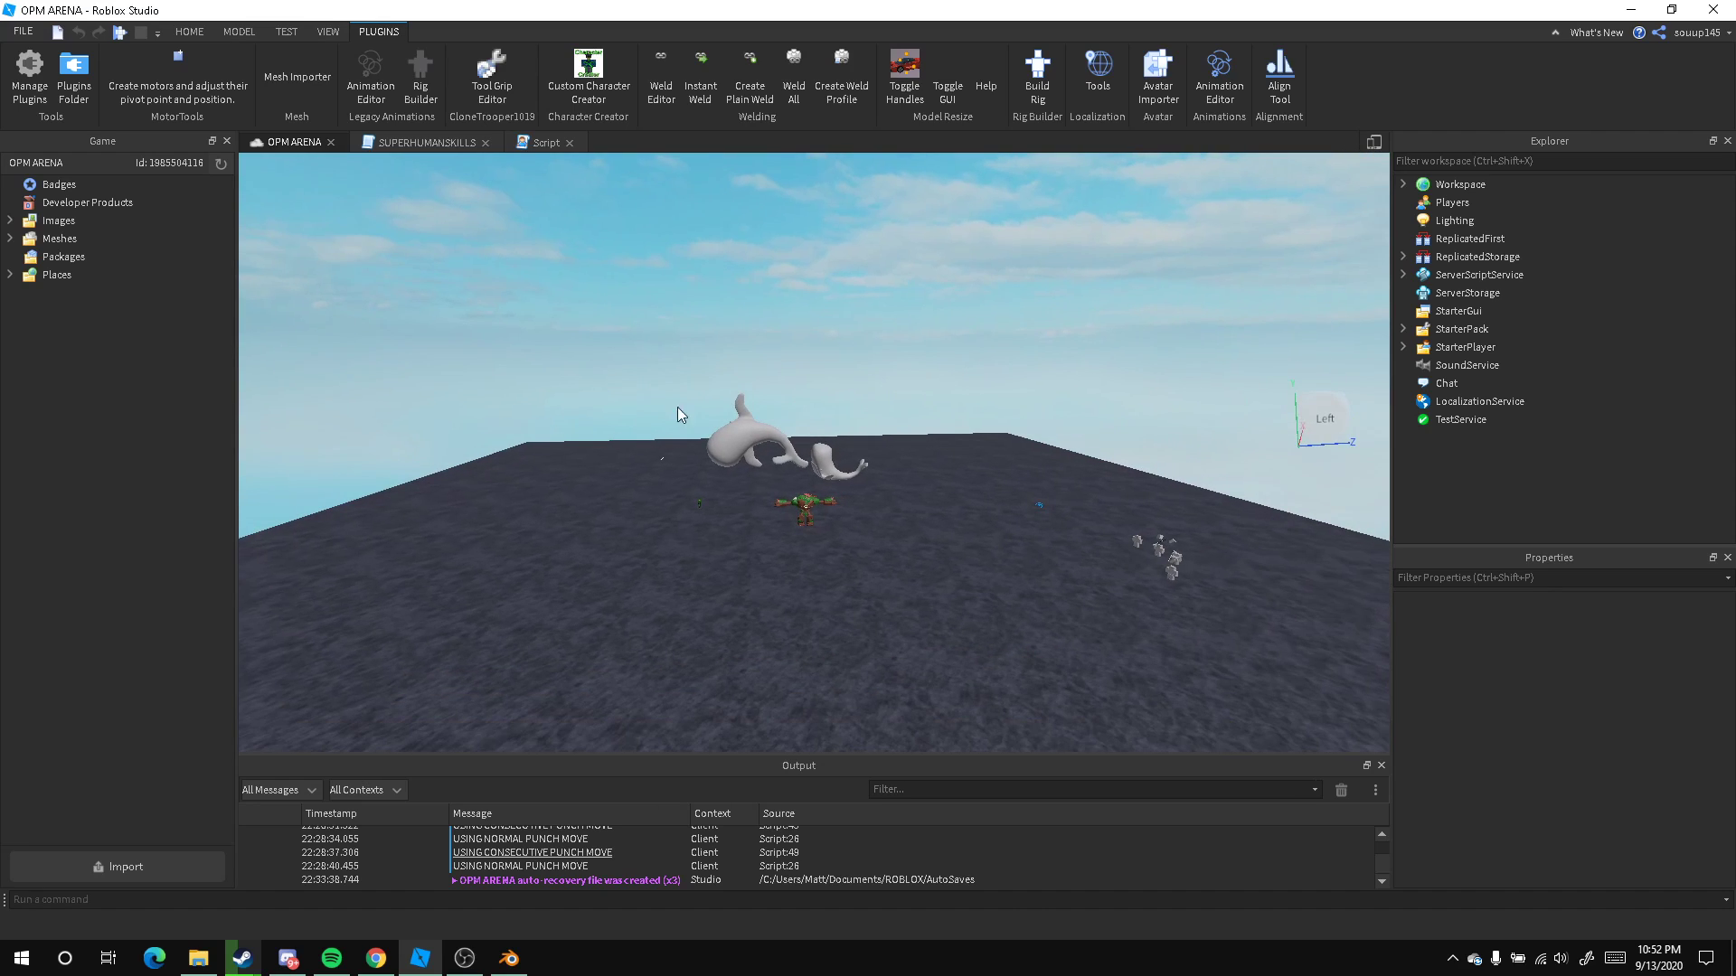
{"action": "left_click", "coordinate": [23, 31]}
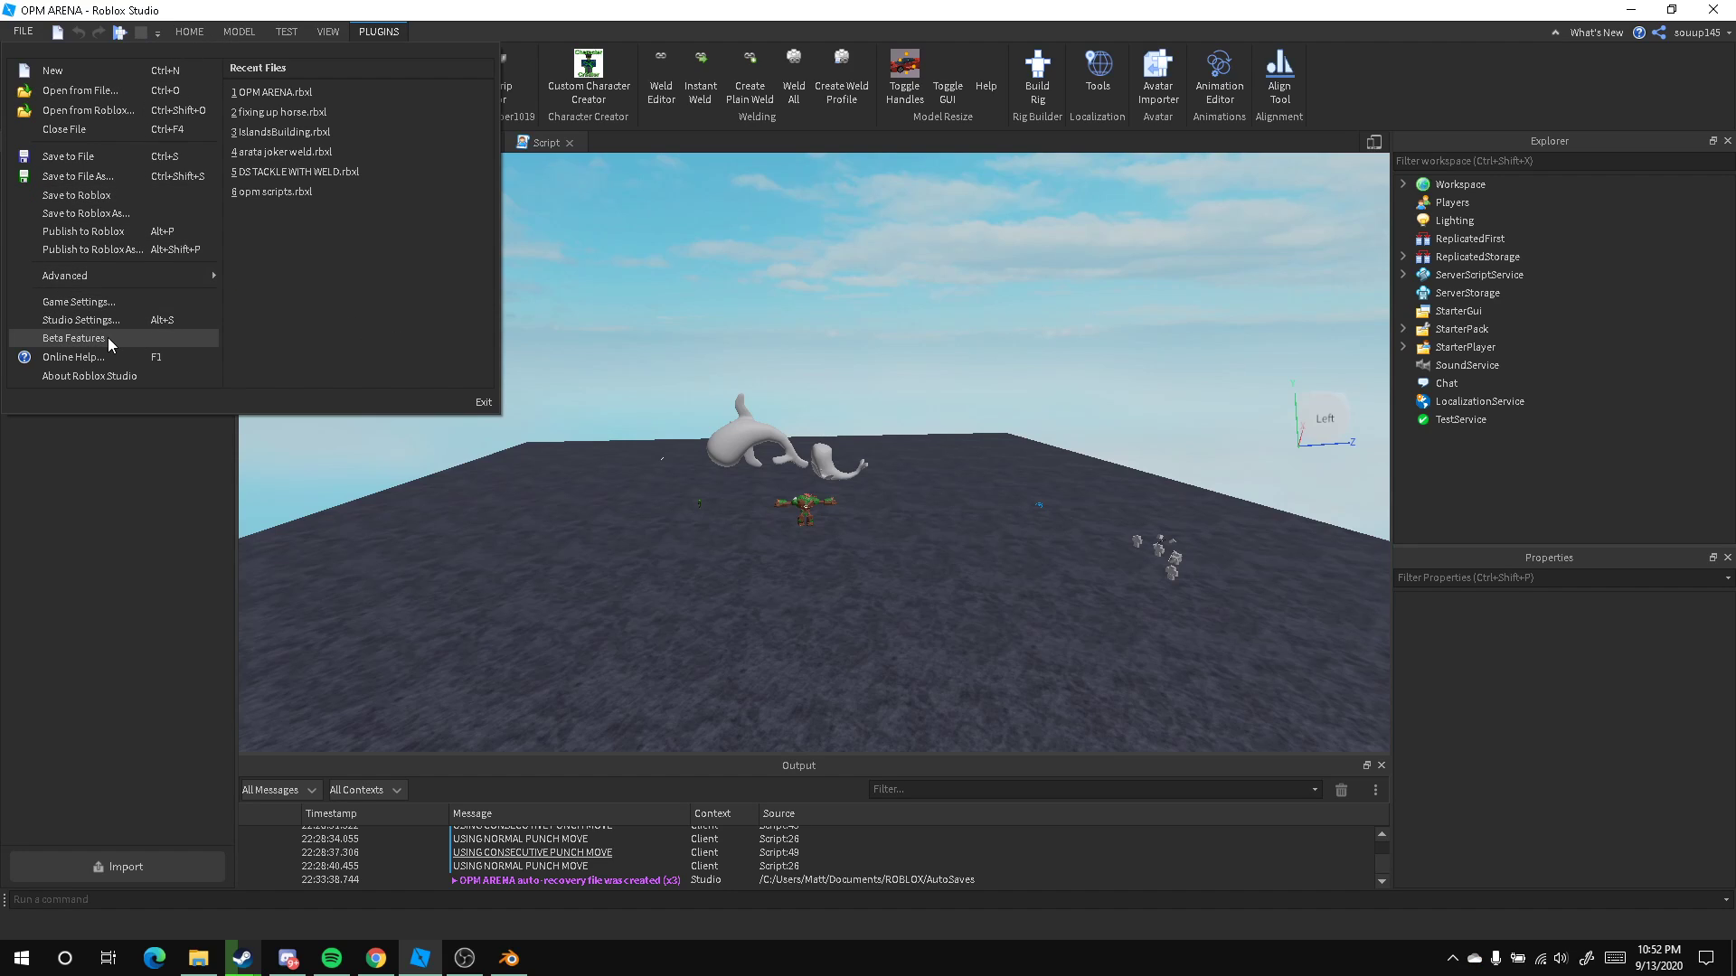
{"action": "left_click", "coordinate": [25, 32]}
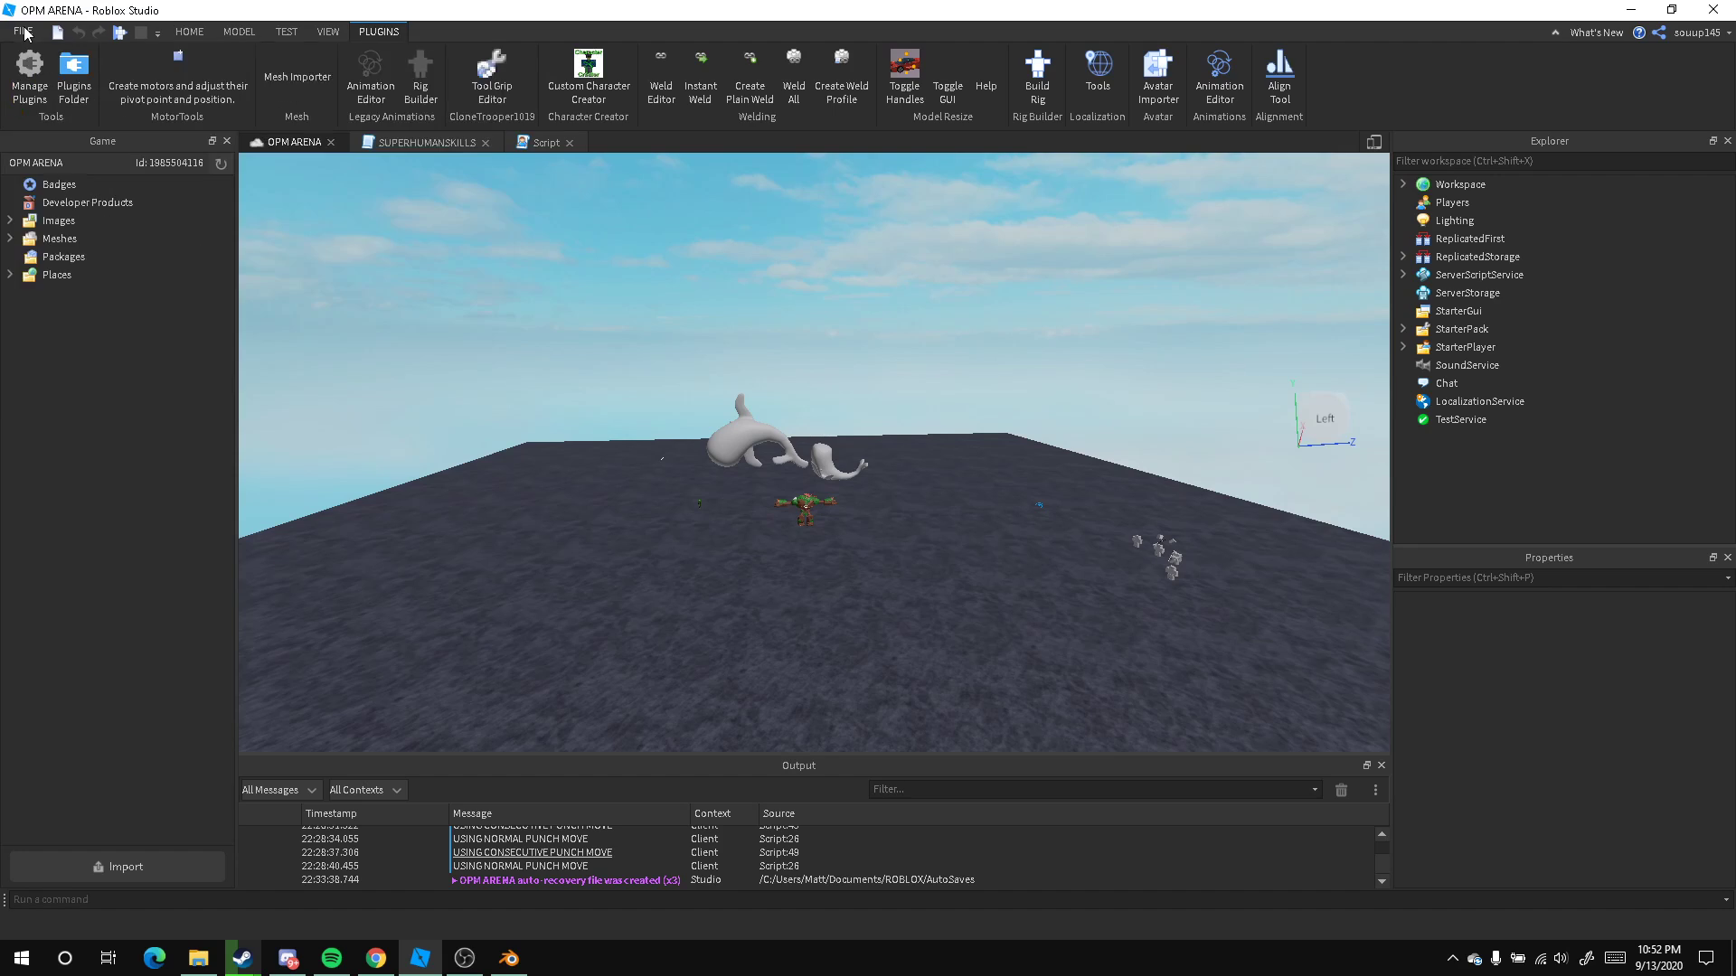
{"action": "left_click", "coordinate": [24, 32]}
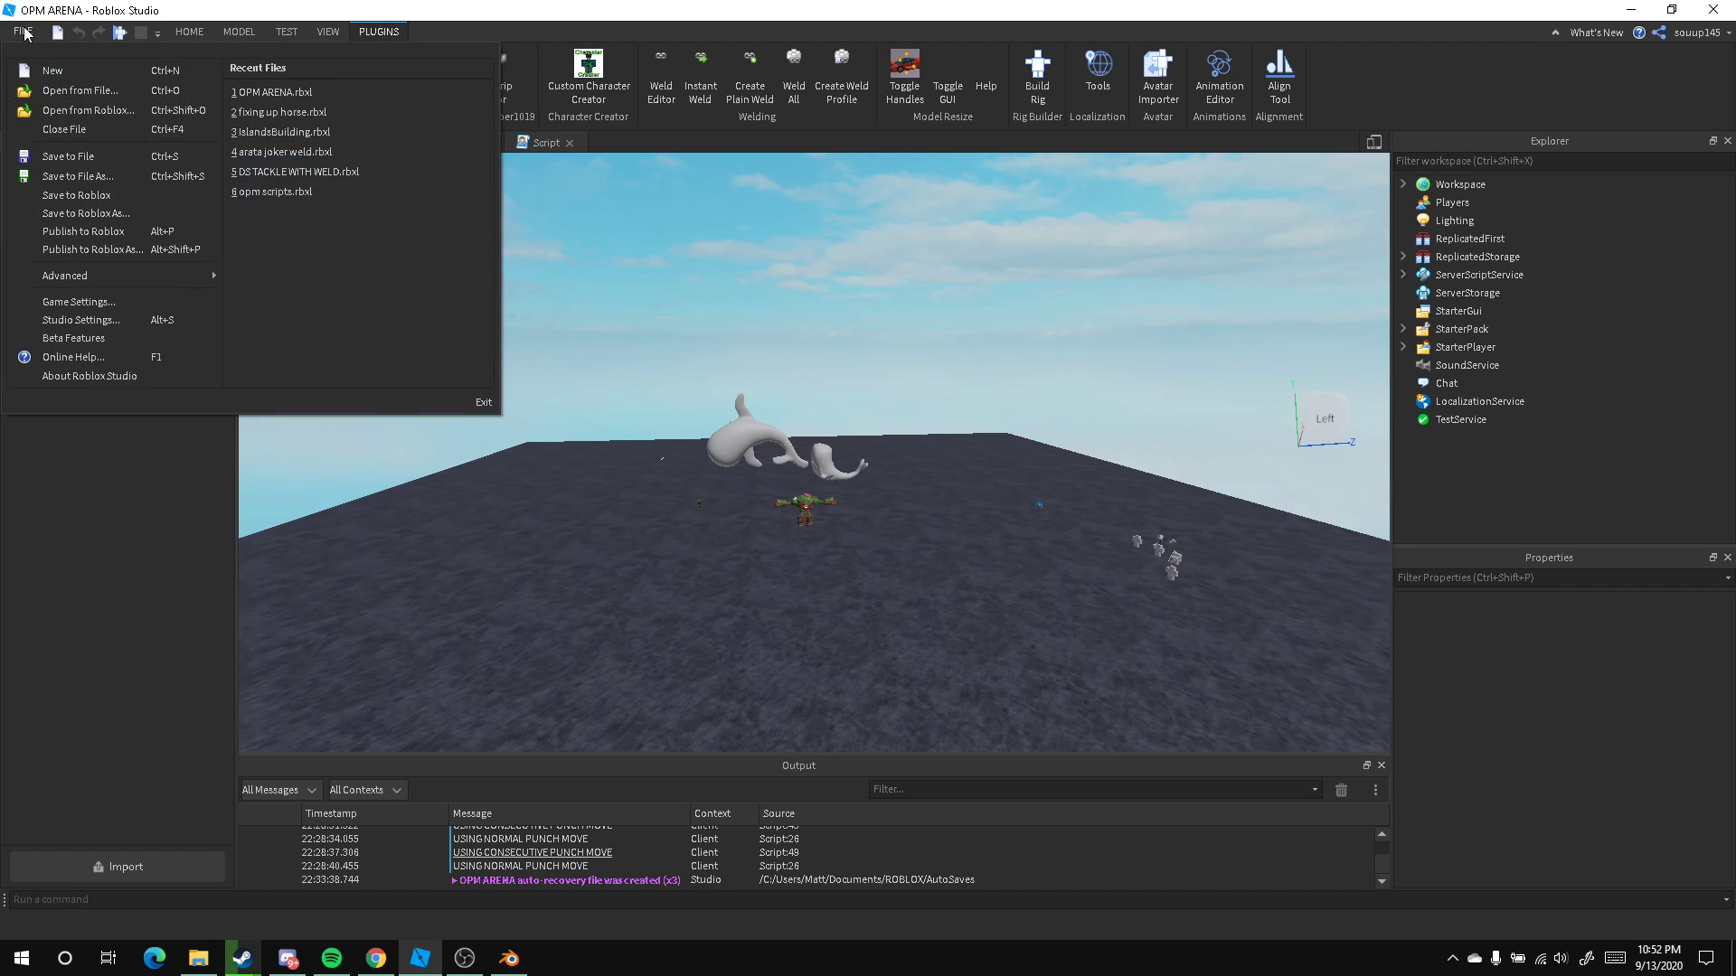
{"action": "left_click", "coordinate": [111, 348]}
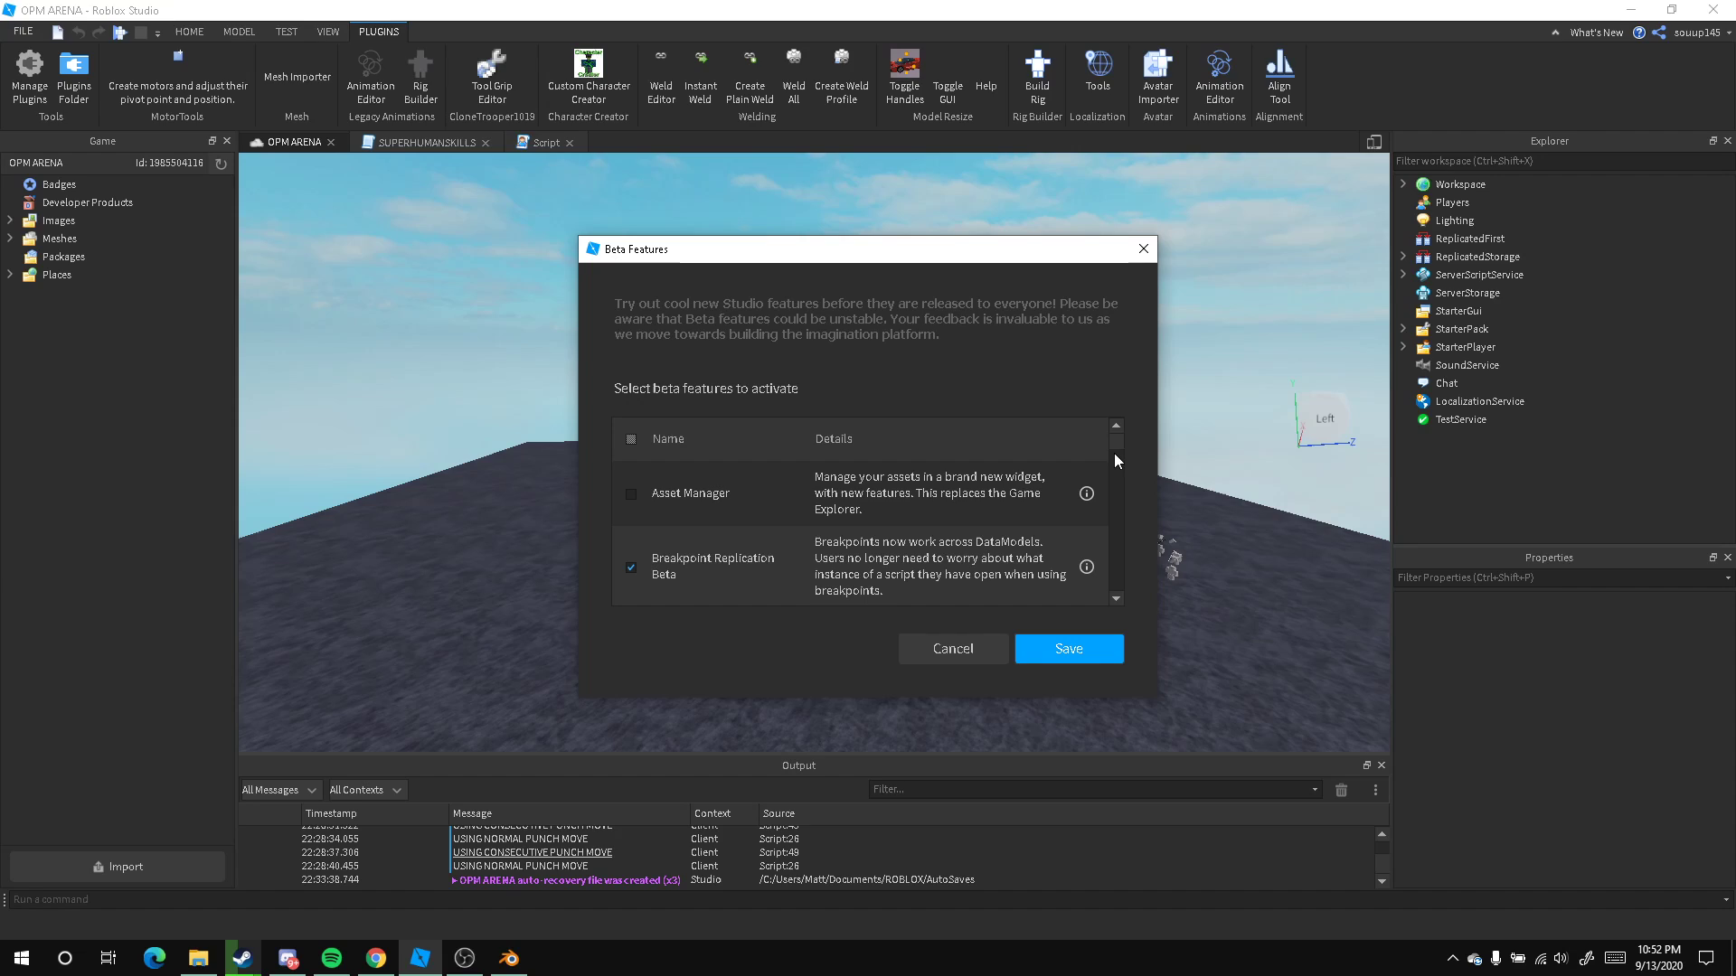
{"action": "left_click_drag", "start_coordinate": [1118, 454], "coordinate": [1121, 541]}
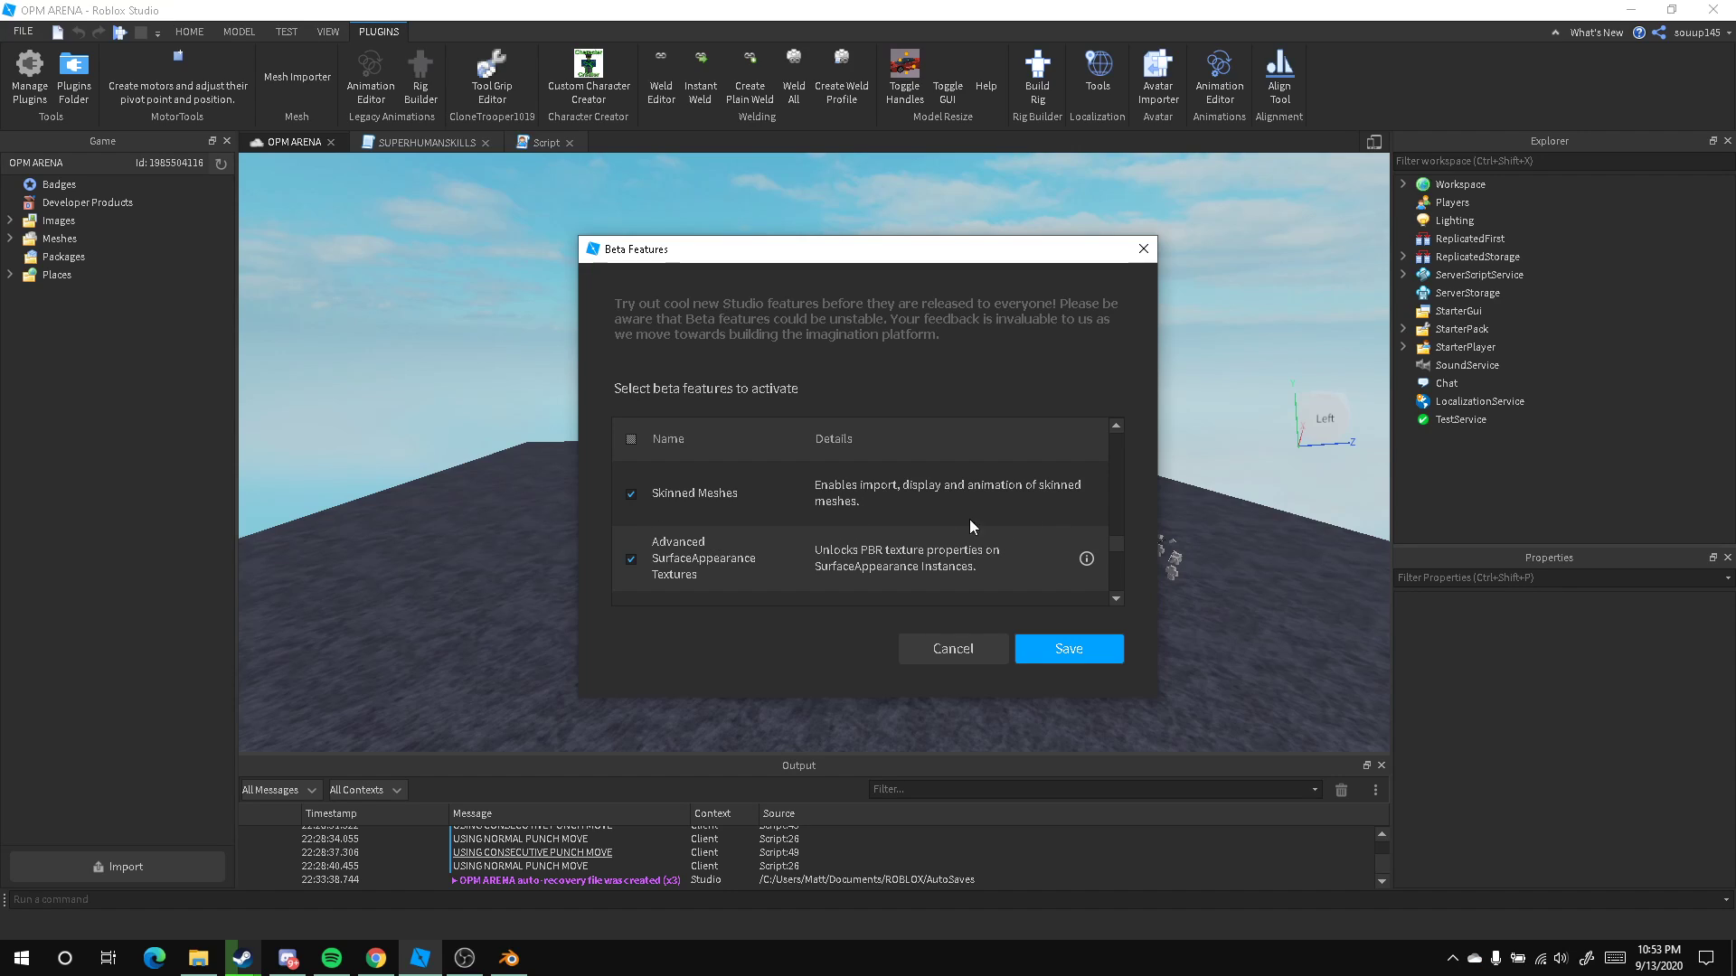
{"action": "left_click", "coordinate": [1080, 657]}
Import BONE TEST.fbx from the OneDrive folder with the Avatar Importer, using the Custom avatar type
{"action": "key", "text": "w"}
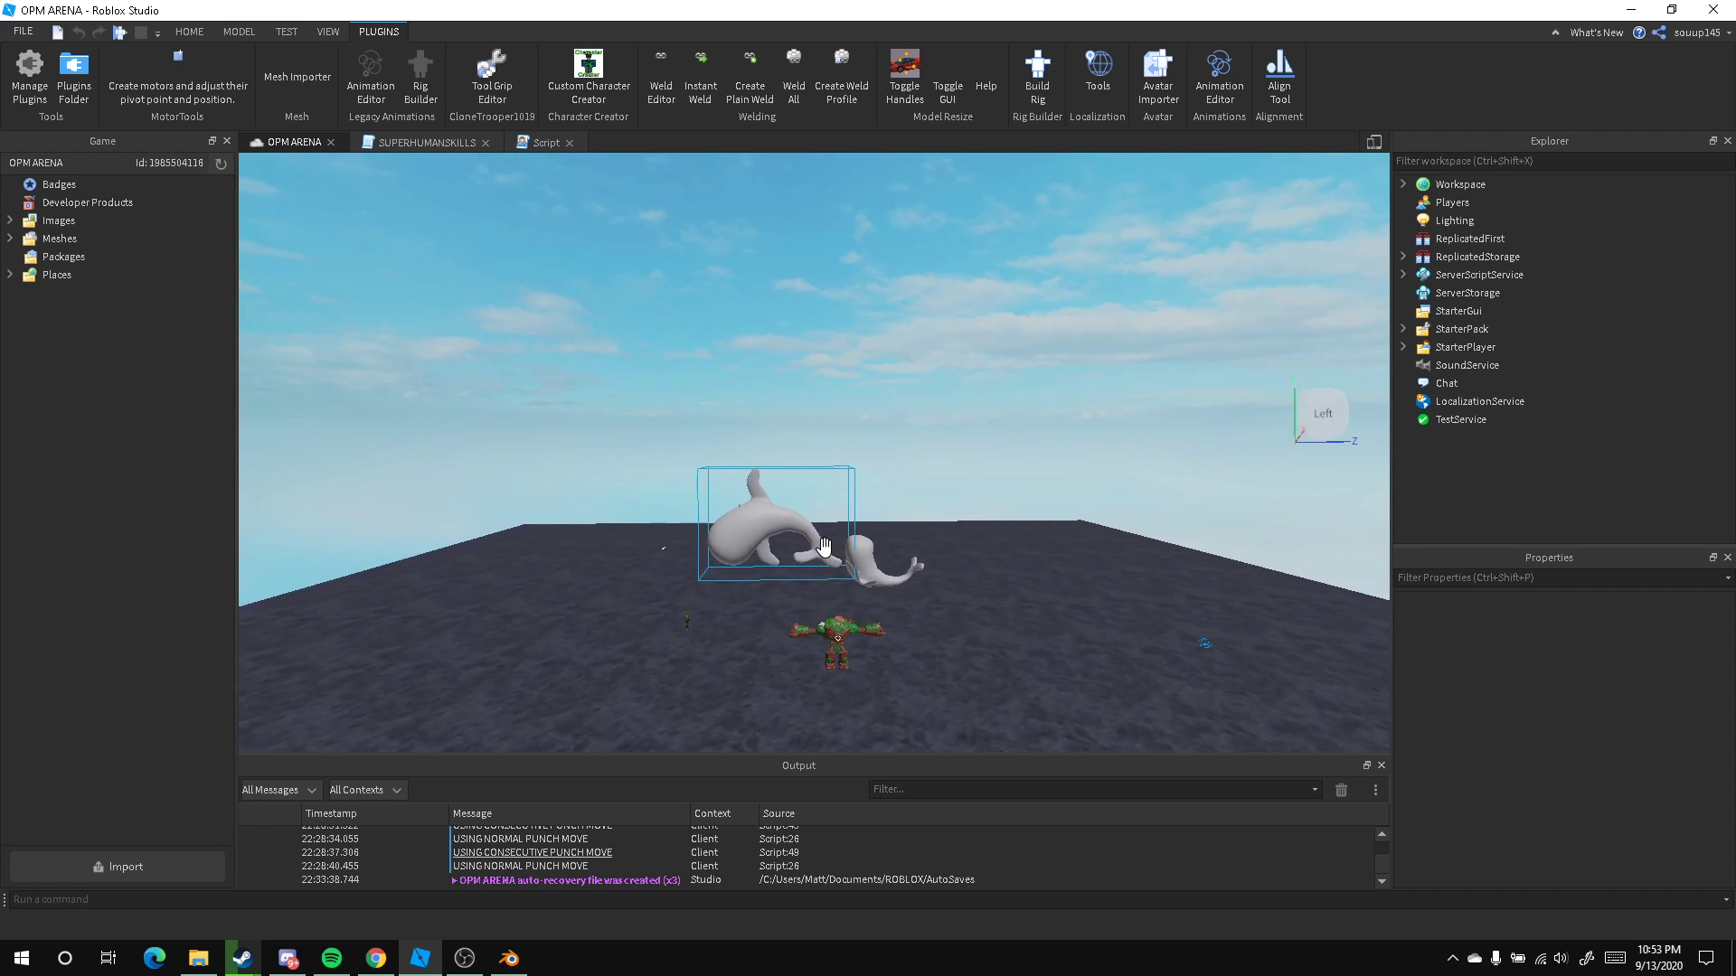
{"action": "key", "text": "a"}
{"action": "right_click_drag", "start_coordinate": [799, 539], "coordinate": [670, 463]}
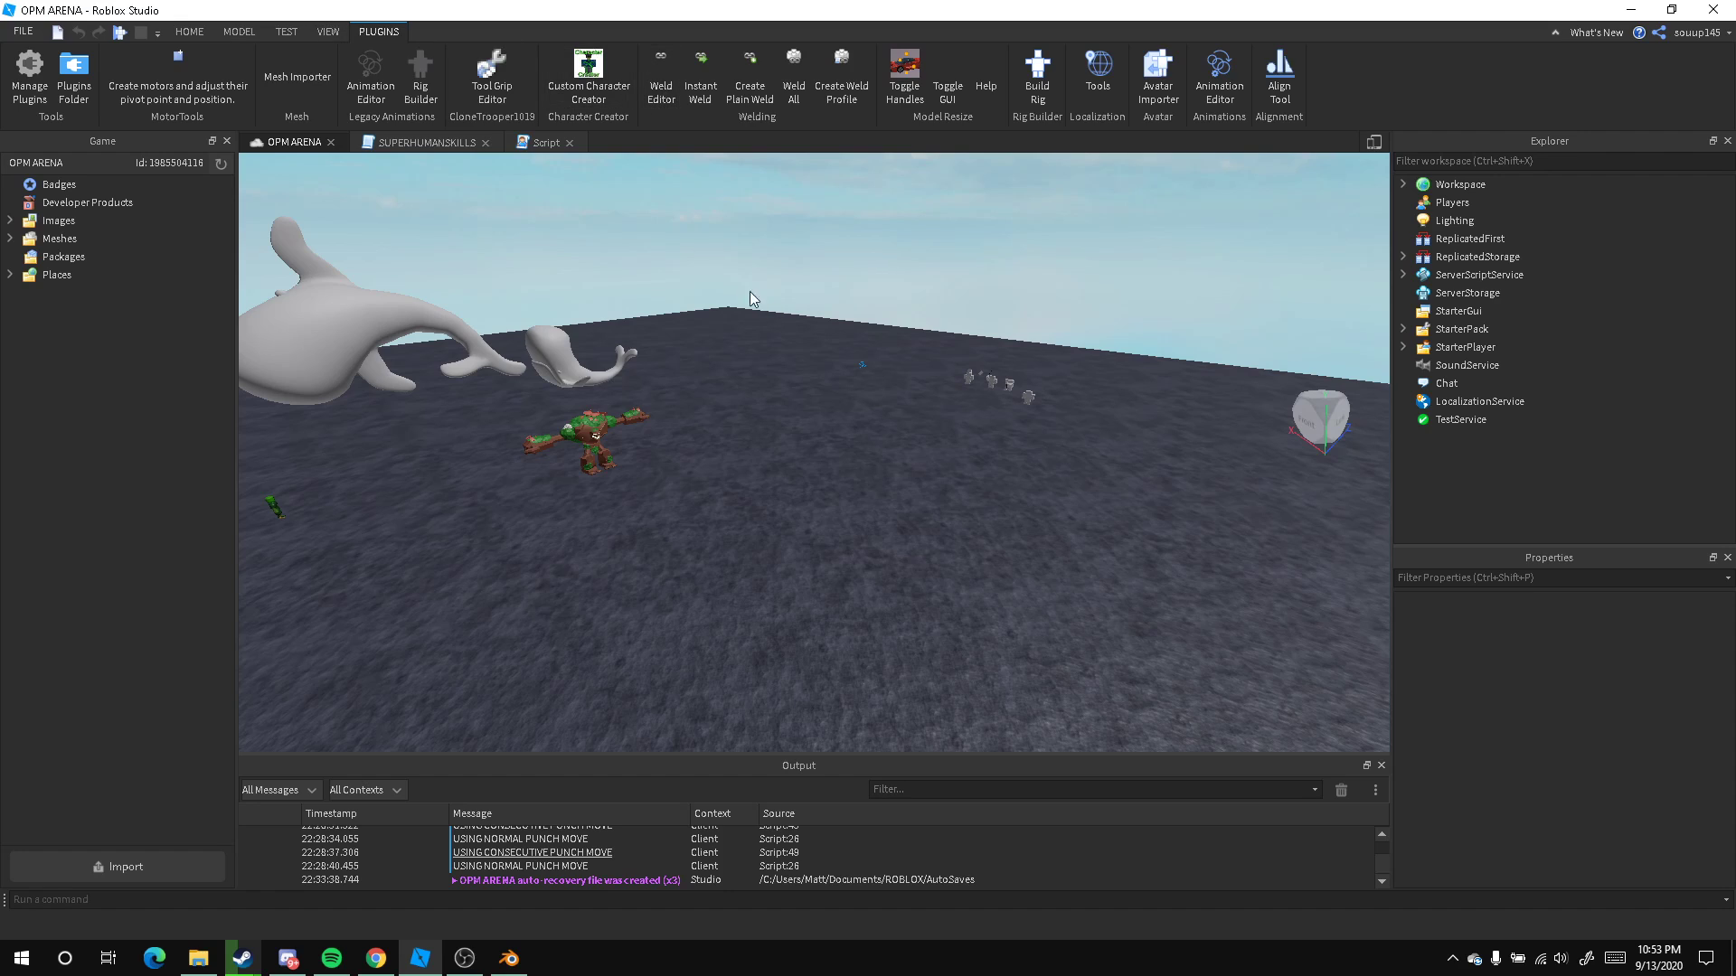
{"action": "right_click_drag", "start_coordinate": [961, 360], "coordinate": [964, 360]}
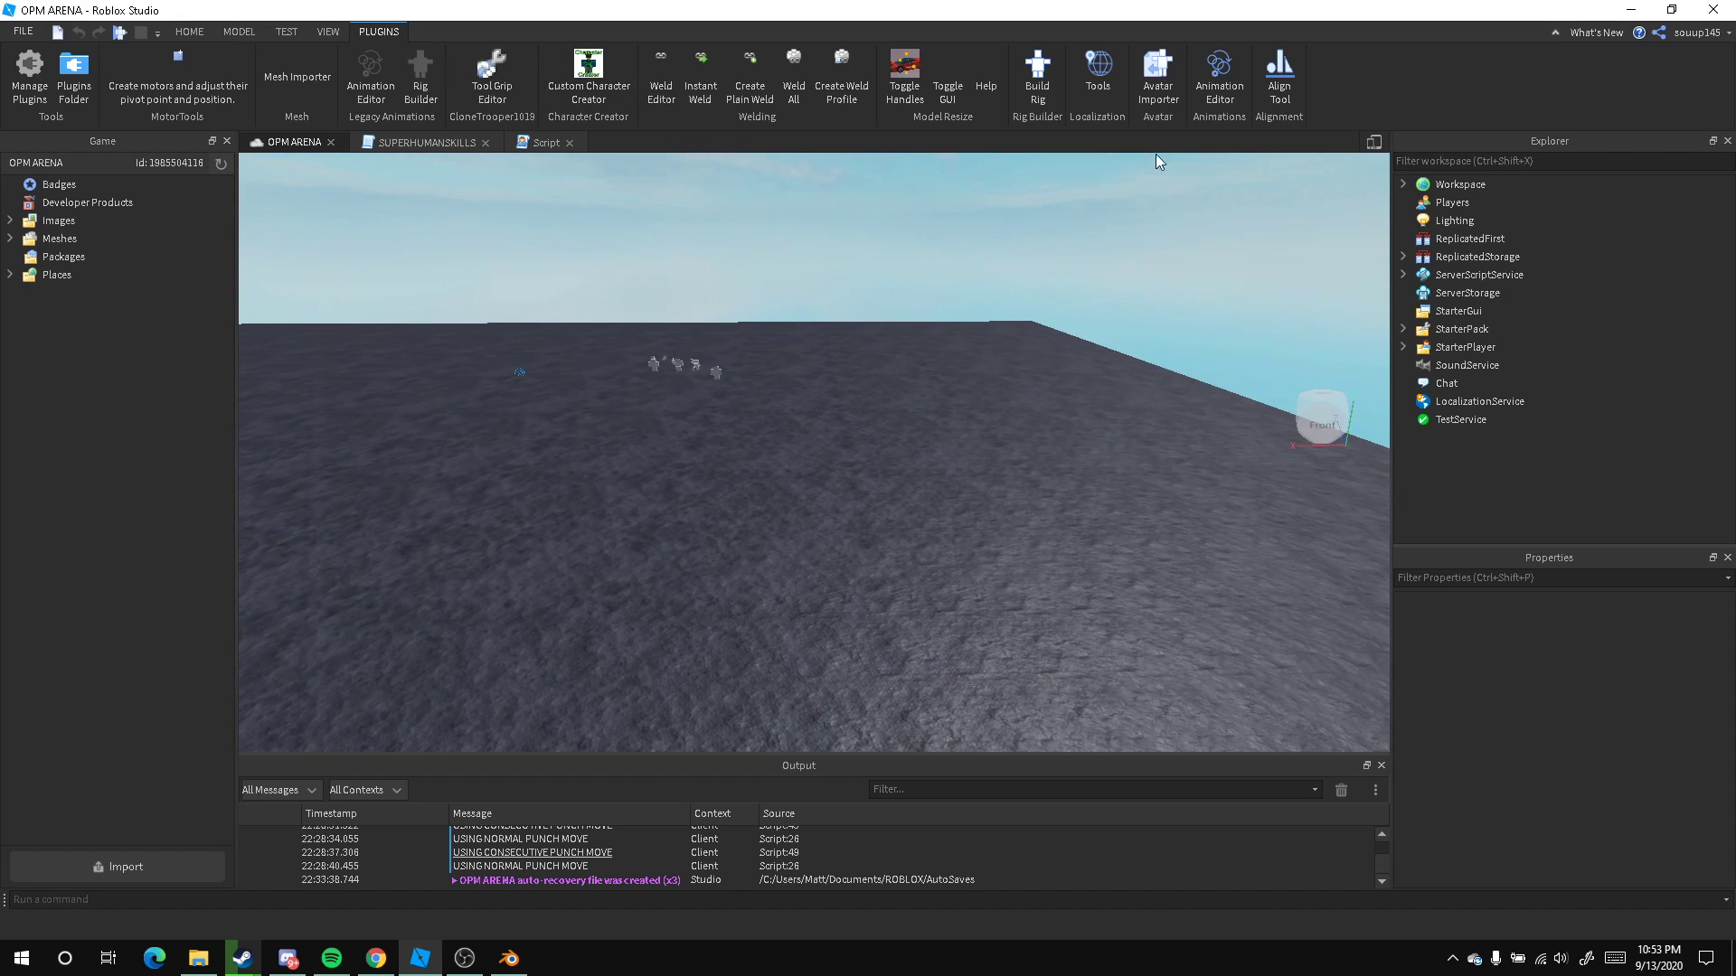
{"action": "left_click", "coordinate": [1158, 67]}
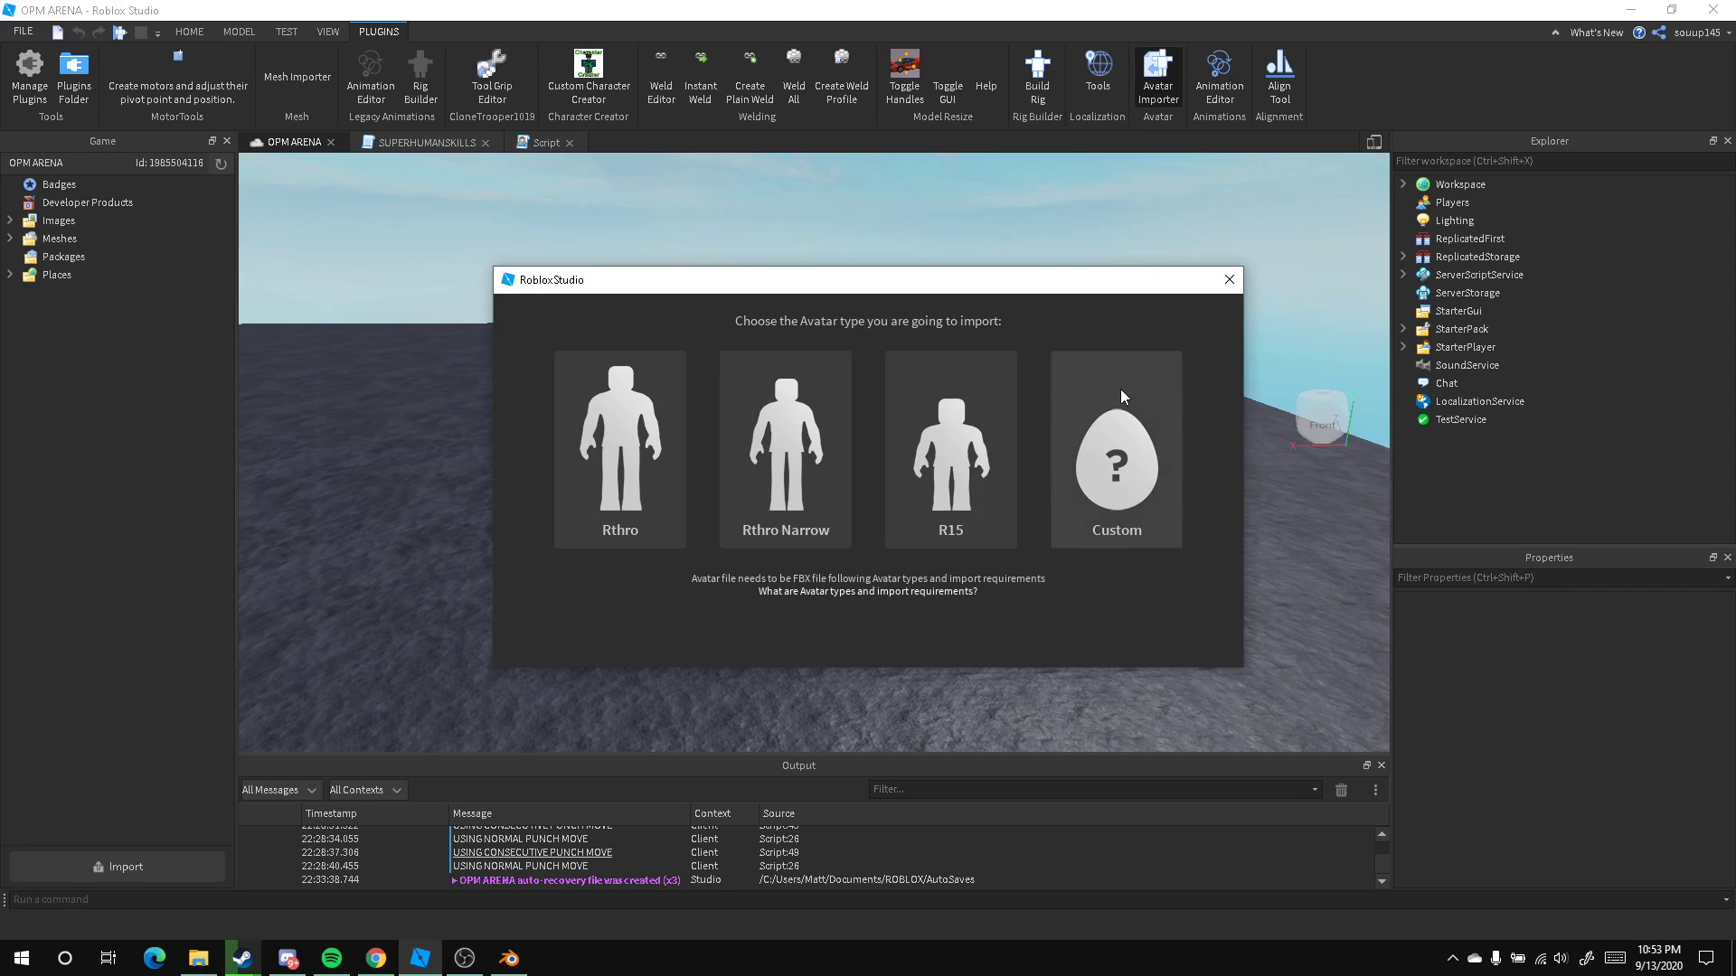
{"action": "left_click", "coordinate": [1114, 442]}
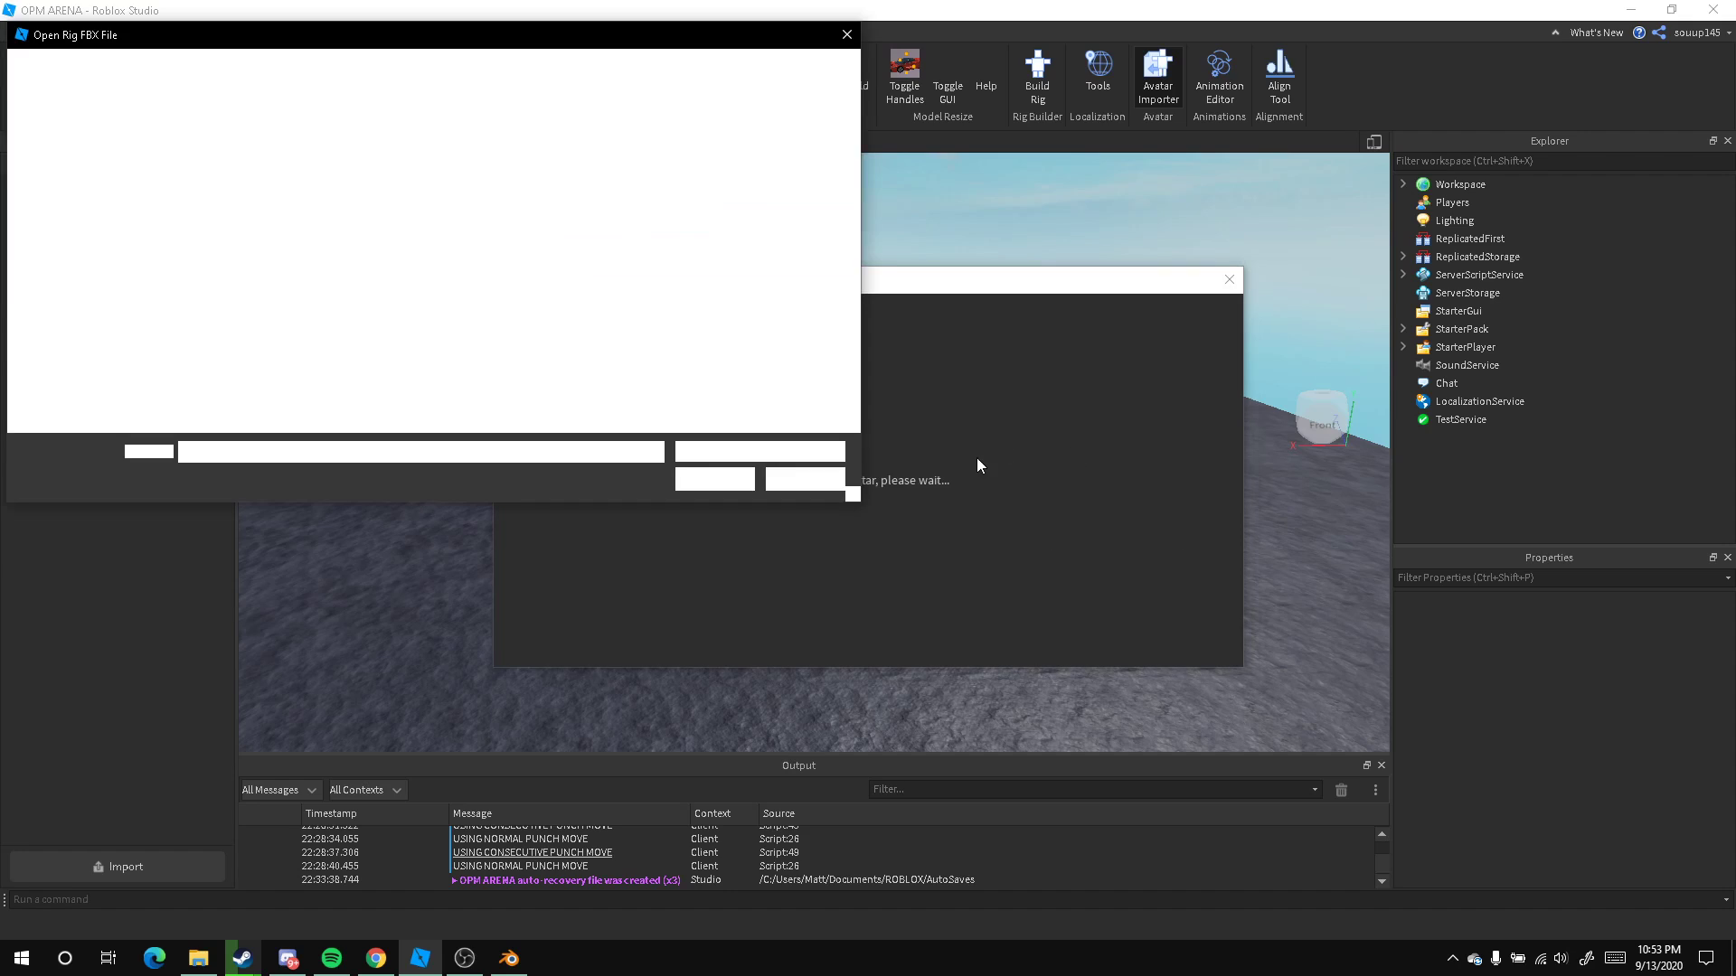
{"action": "left_click", "coordinate": [69, 197]}
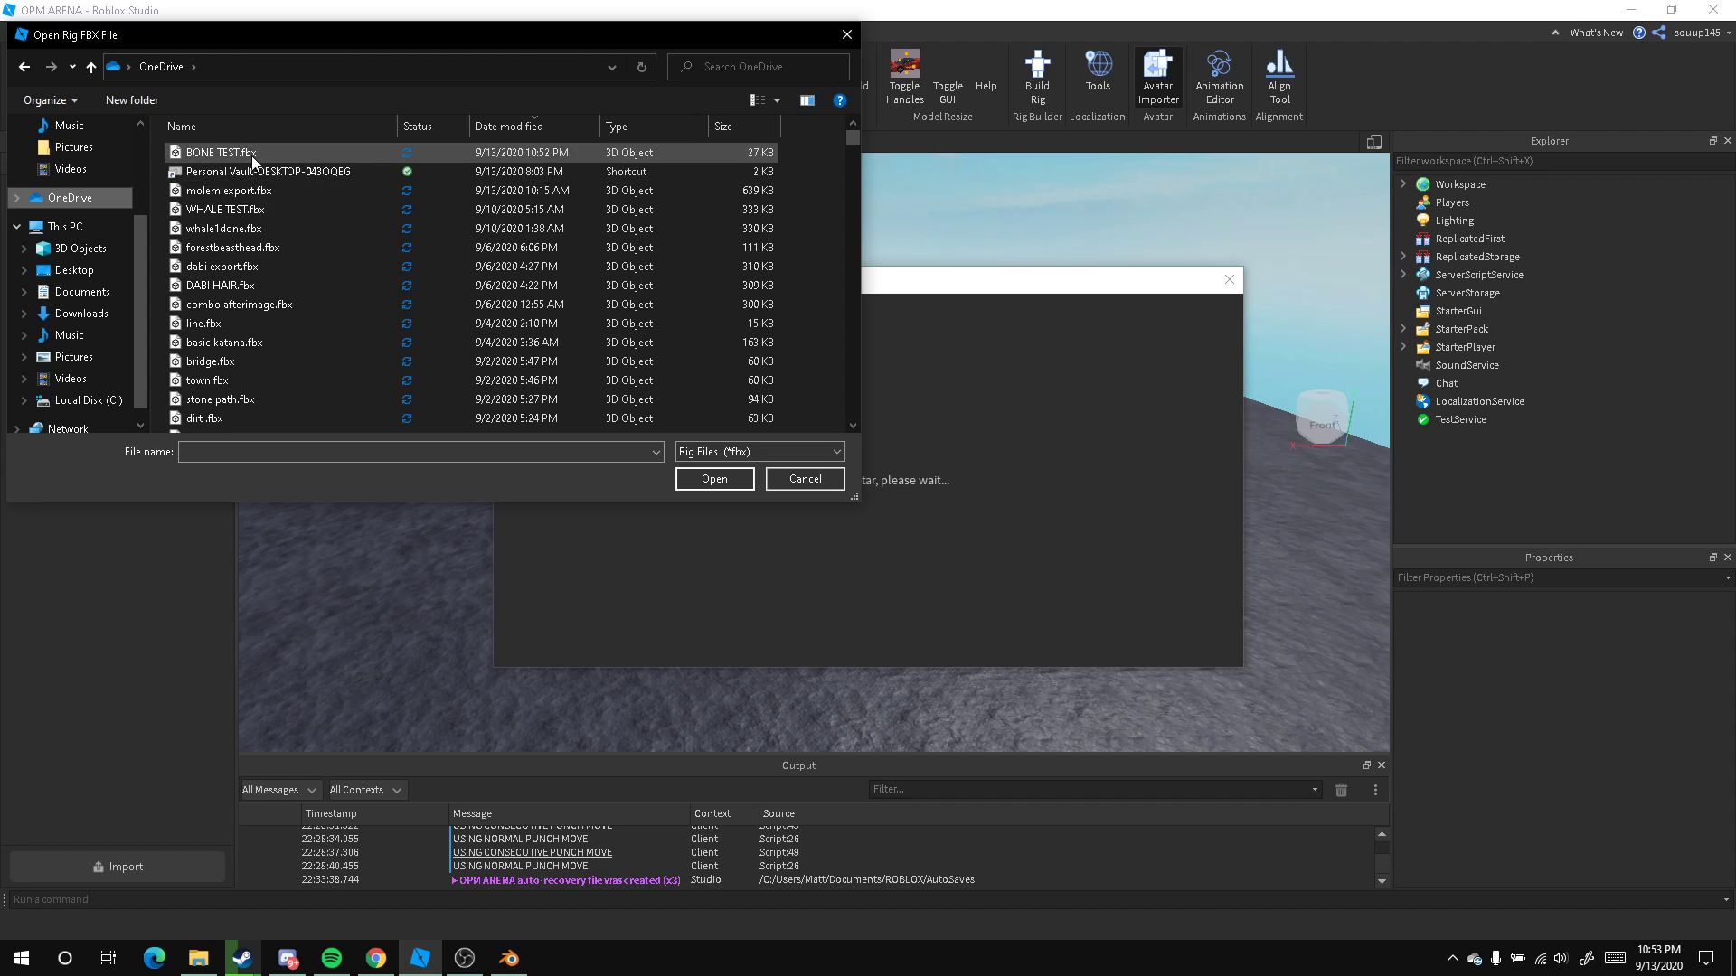
{"action": "left_click", "coordinate": [251, 154]}
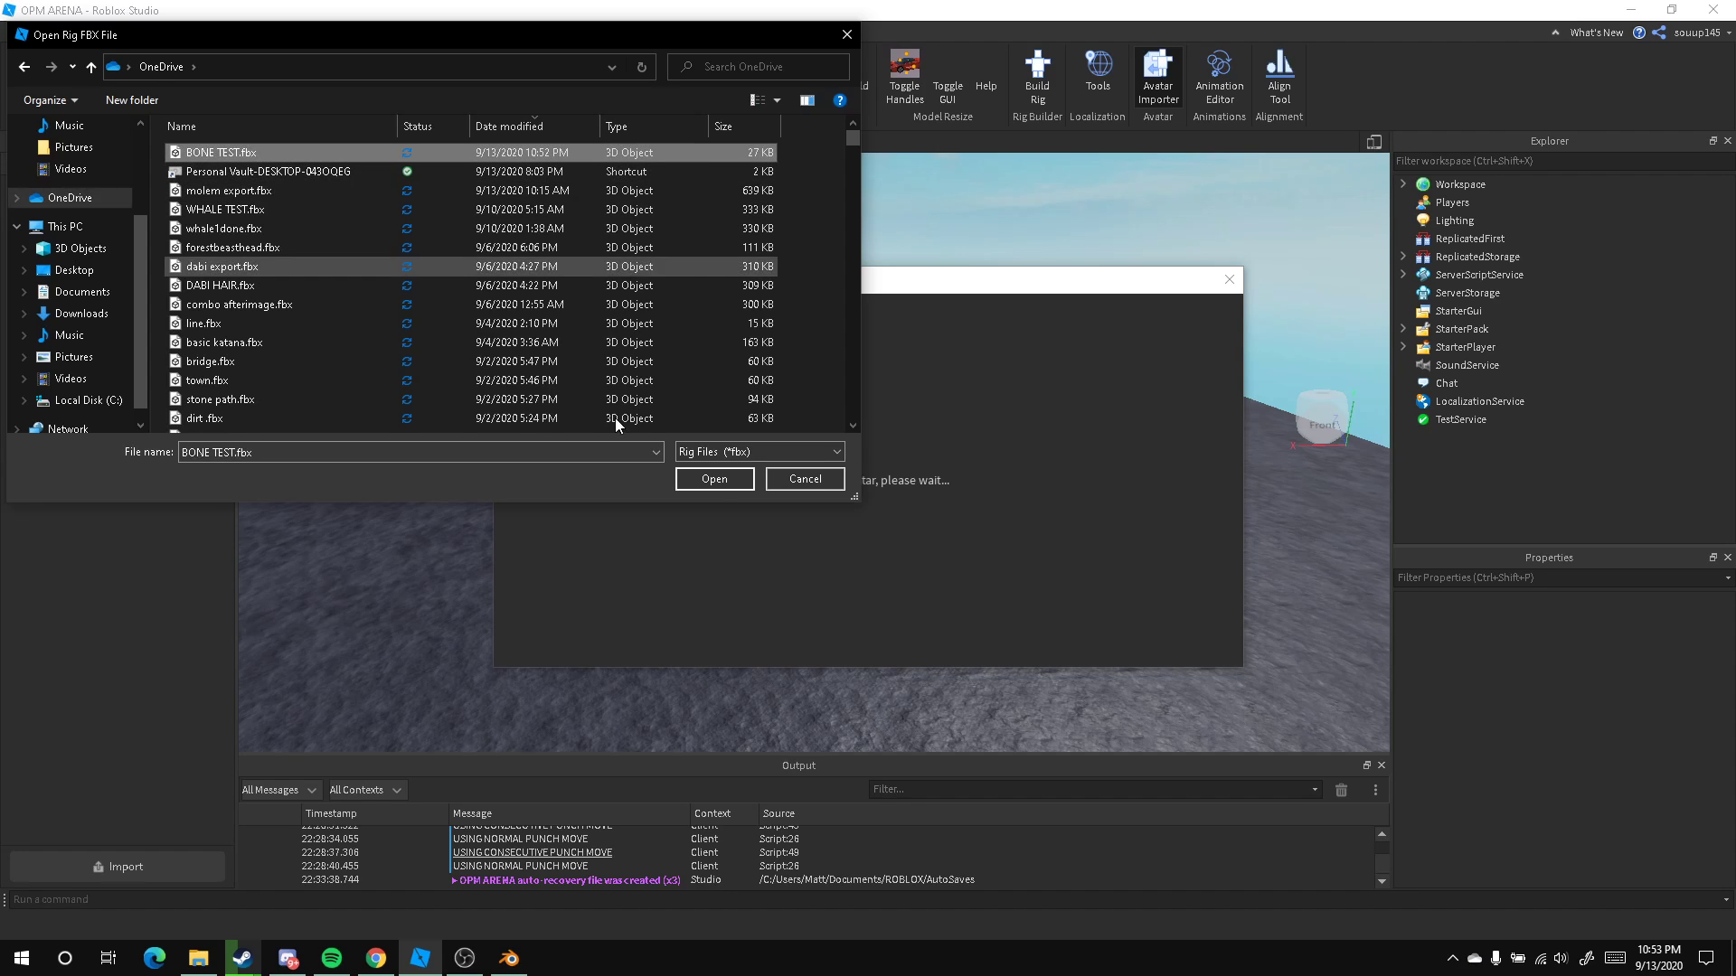
{"action": "left_click", "coordinate": [714, 481]}
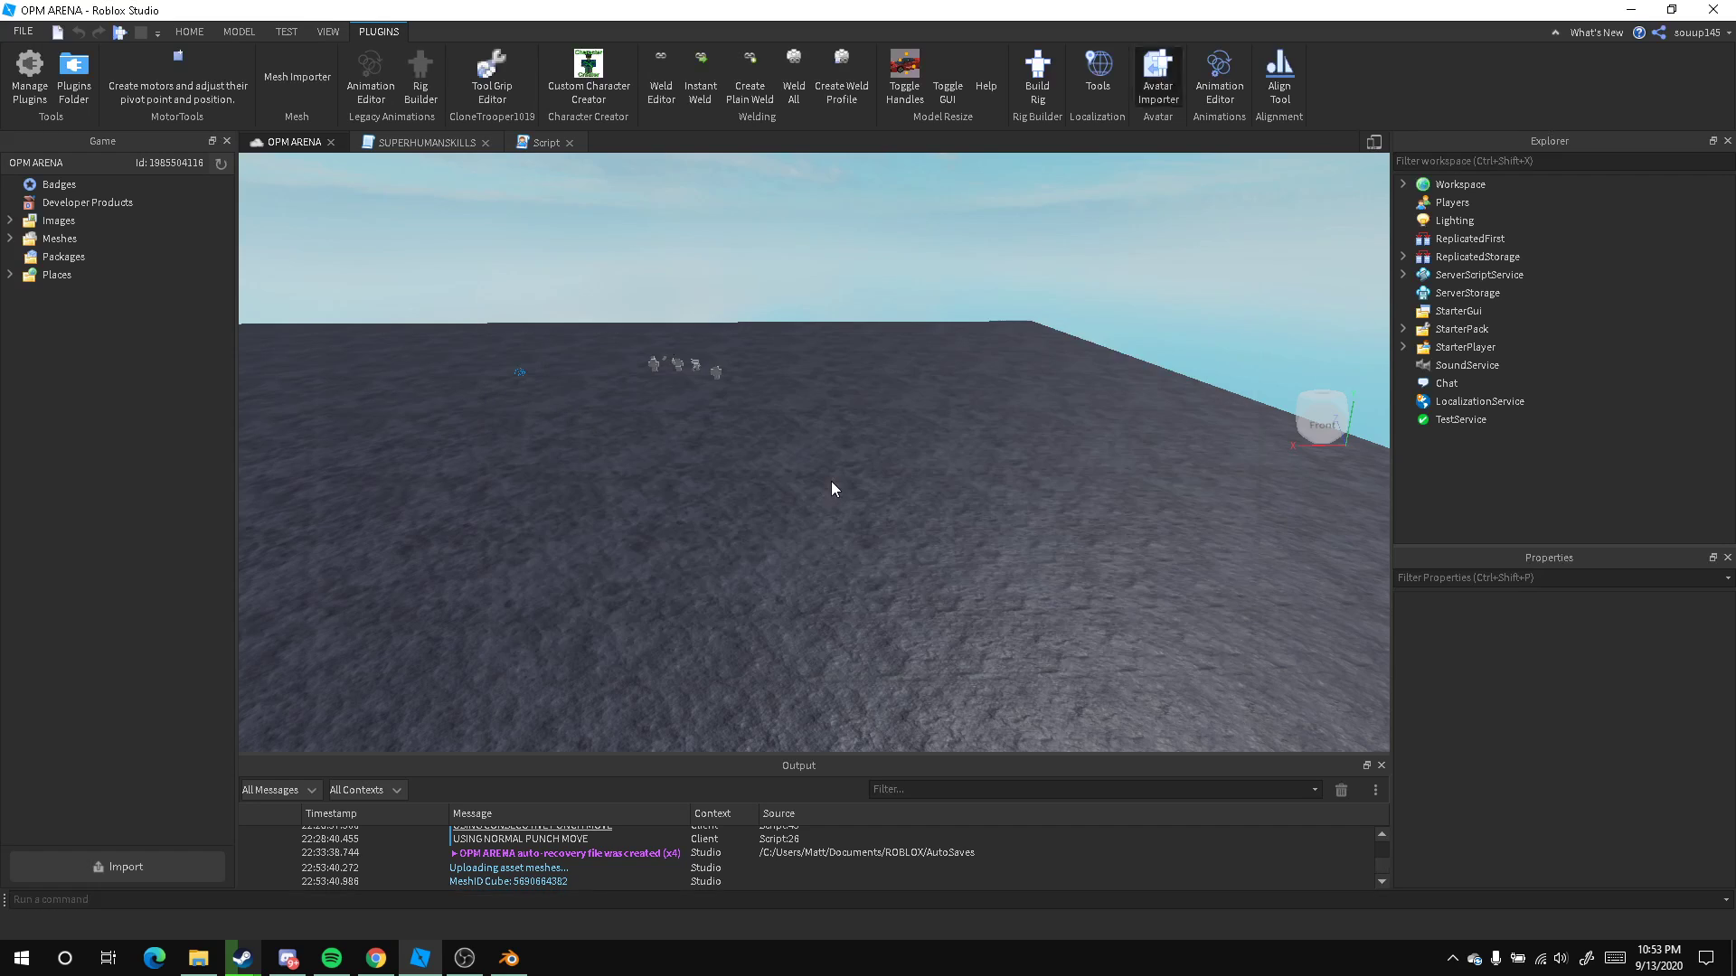
Select the imported block model above the green creature and scale it up to several times its size
{"action": "right_click_drag", "start_coordinate": [832, 481], "coordinate": [836, 366]}
{"action": "scroll", "coordinate": [842, 469], "scroll_direction": "up", "scroll_amount": 4}
{"action": "scroll", "coordinate": [842, 464], "scroll_direction": "up", "scroll_amount": 4}
{"action": "left_click", "coordinate": [758, 484]}
{"action": "scroll", "coordinate": [835, 367], "scroll_direction": "down", "scroll_amount": 3}
{"action": "left_click", "coordinate": [239, 31]}
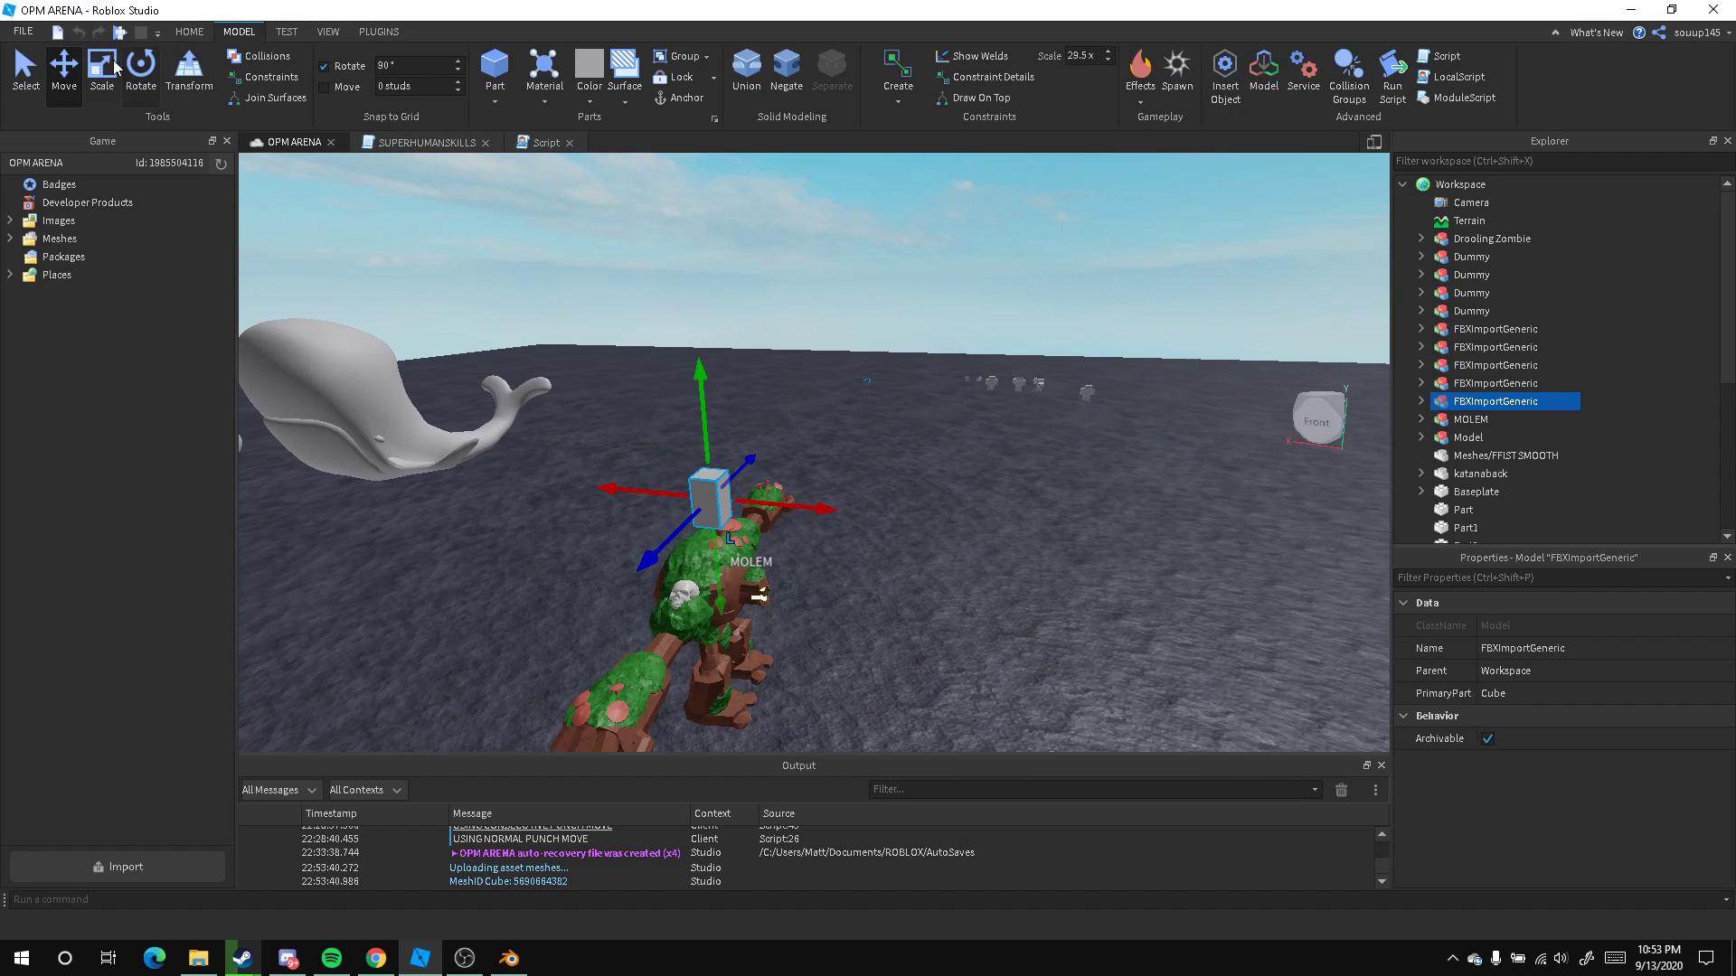
{"action": "left_click", "coordinate": [100, 75]}
{"action": "left_click_drag", "start_coordinate": [704, 438], "coordinate": [586, 197]}
{"action": "scroll", "coordinate": [751, 431], "scroll_direction": "down", "scroll_amount": 5}
Move the enlarged block away from the creature to an open area and lower it to the baseplate
{"action": "key", "text": "ctrl+2"}
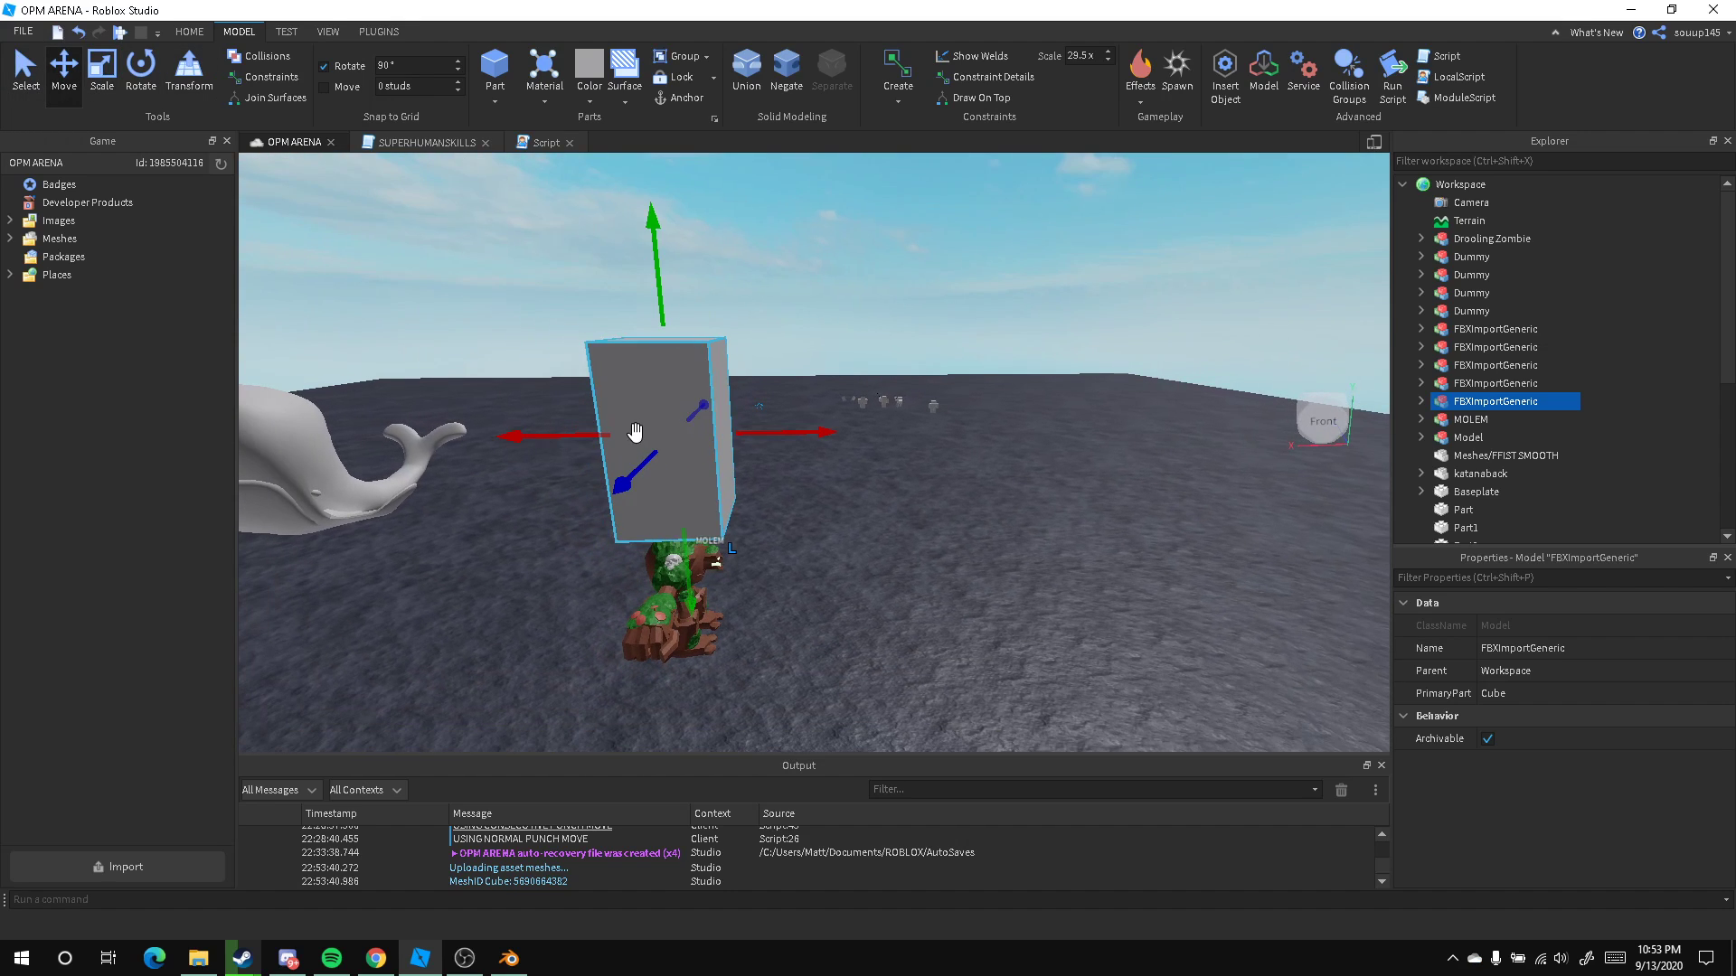
{"action": "left_click_drag", "start_coordinate": [751, 431], "coordinate": [1220, 469]}
{"action": "key", "text": "d"}
{"action": "right_click_drag", "start_coordinate": [768, 426], "coordinate": [825, 426]}
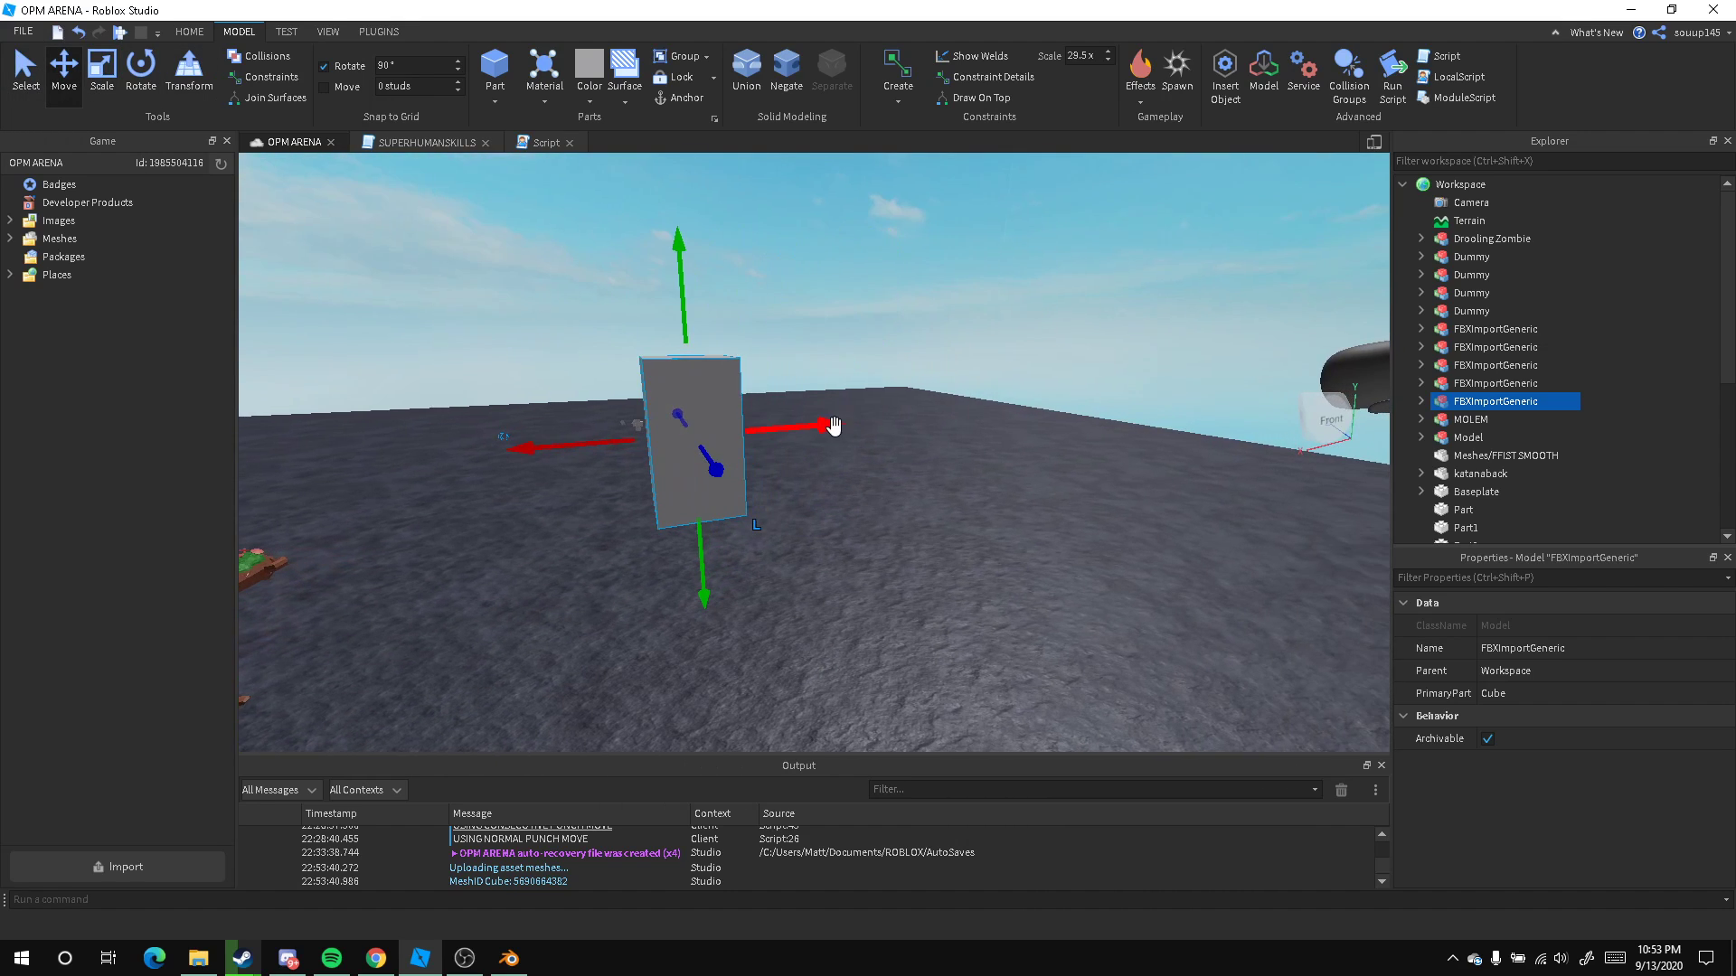
{"action": "left_click_drag", "start_coordinate": [833, 425], "coordinate": [1064, 447]}
{"action": "key", "text": "w"}
{"action": "right_click_drag", "start_coordinate": [1065, 445], "coordinate": [1082, 432]}
{"action": "left_click_drag", "start_coordinate": [879, 329], "coordinate": [922, 438]}
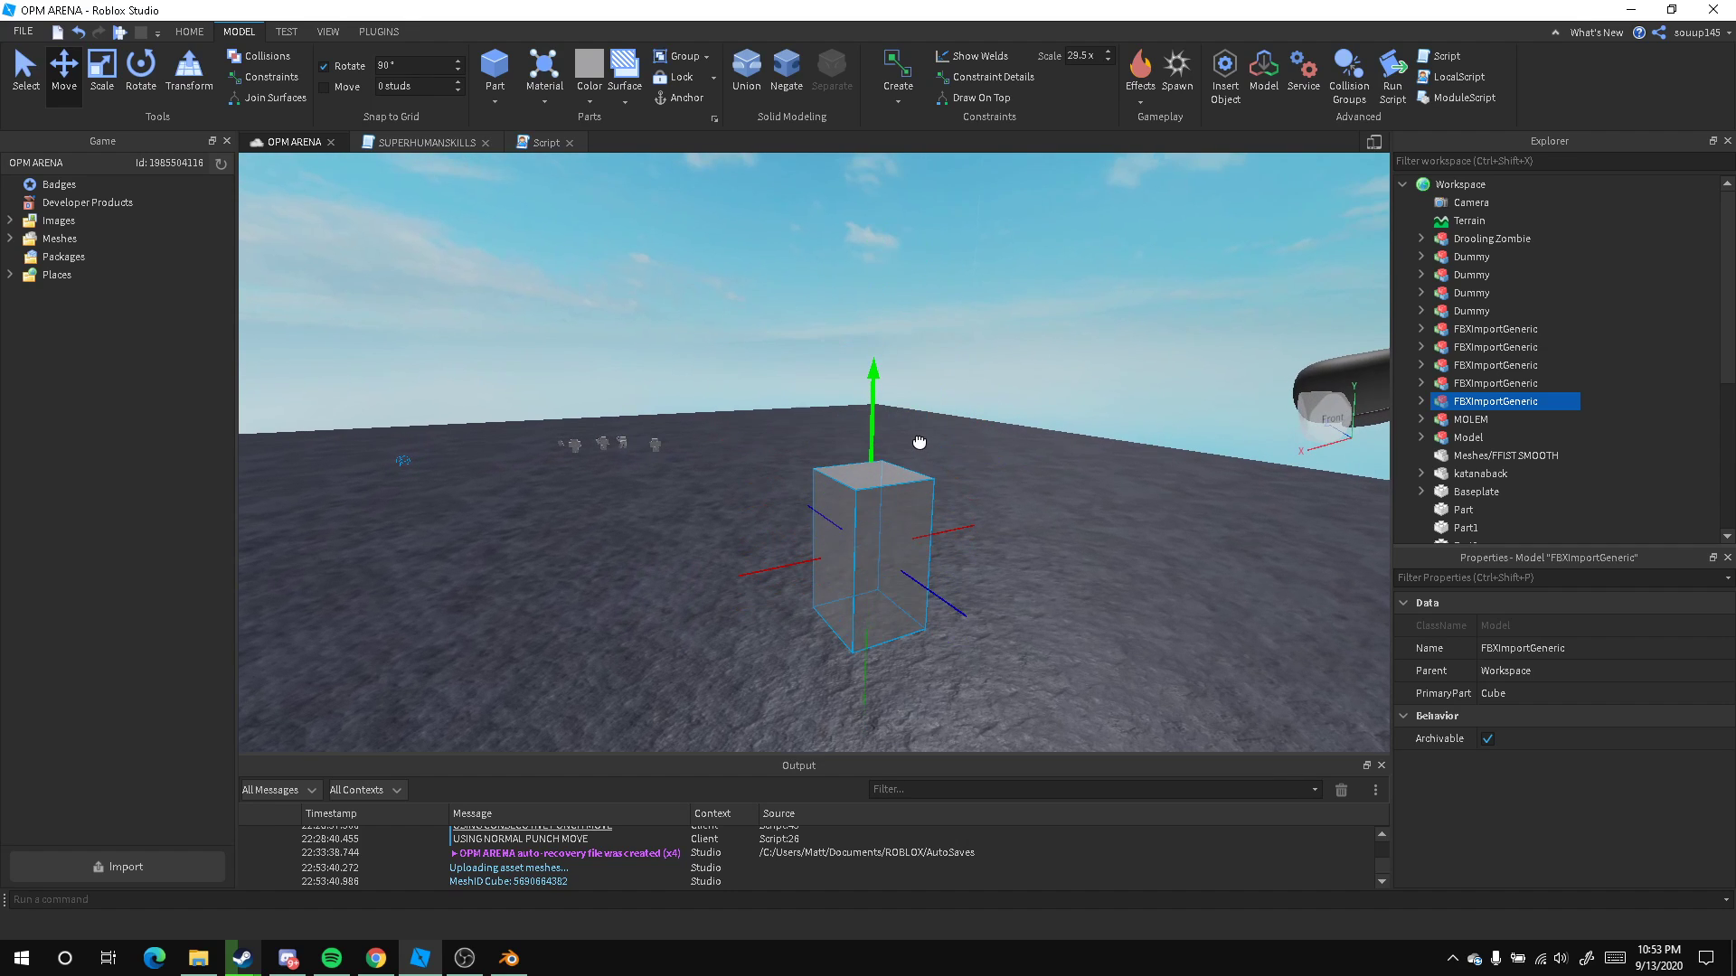
Set the BrickColor of the Cube MeshPart inside the imported FBXImportGeneric model to Really red
{"action": "left_click", "coordinate": [1421, 401]}
{"action": "scroll", "coordinate": [1483, 407], "scroll_direction": "down", "scroll_amount": 1}
{"action": "left_click", "coordinate": [1484, 383]}
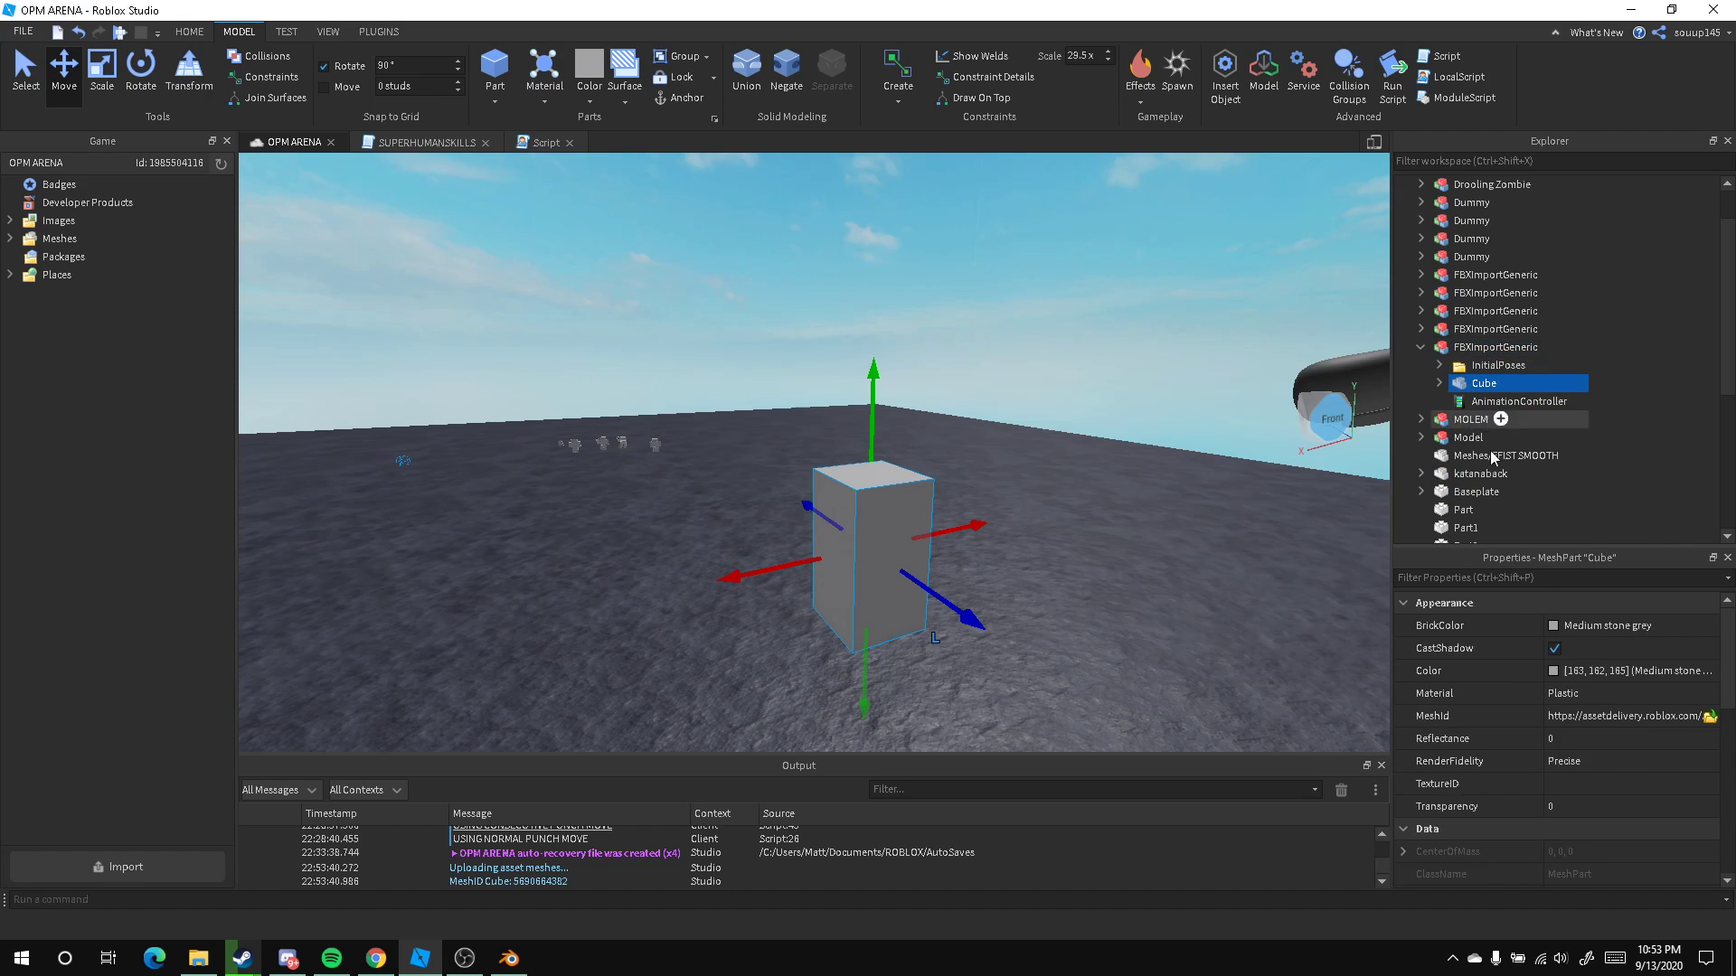
{"action": "left_click", "coordinate": [1564, 625]}
{"action": "left_click", "coordinate": [1653, 448]}
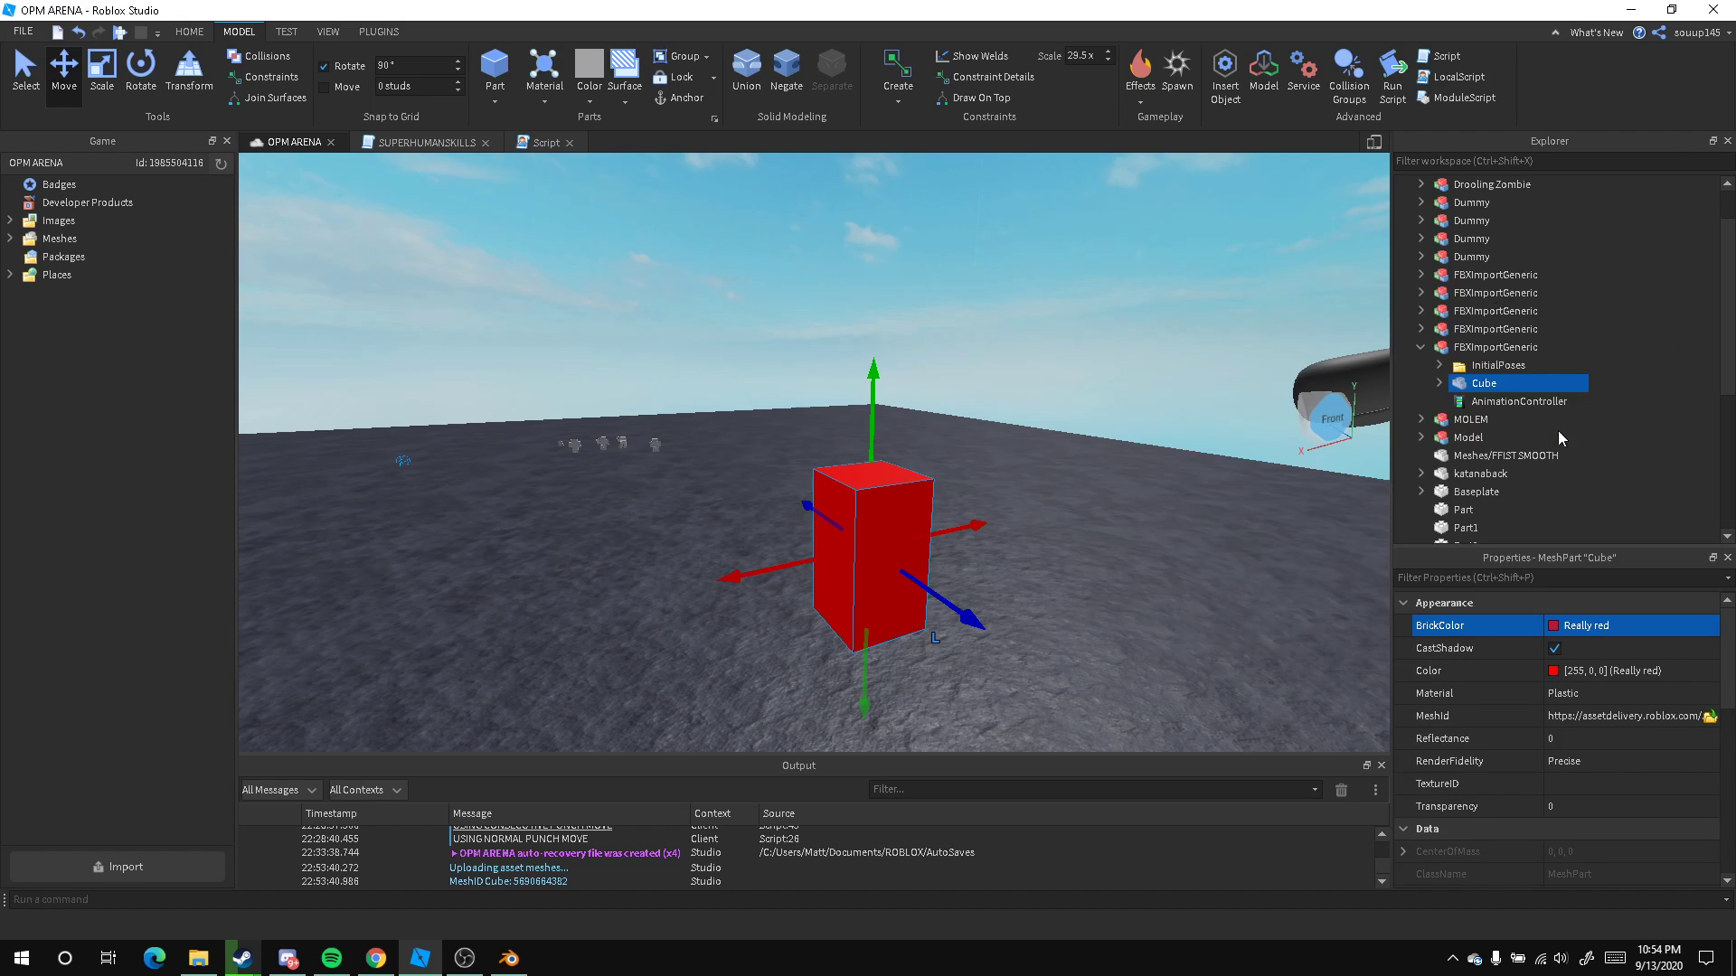
View the red block up close and select its whole FBXImportGeneric model
{"action": "left_click", "coordinate": [1034, 334]}
{"action": "scroll", "coordinate": [1005, 383], "scroll_direction": "up", "scroll_amount": 5}
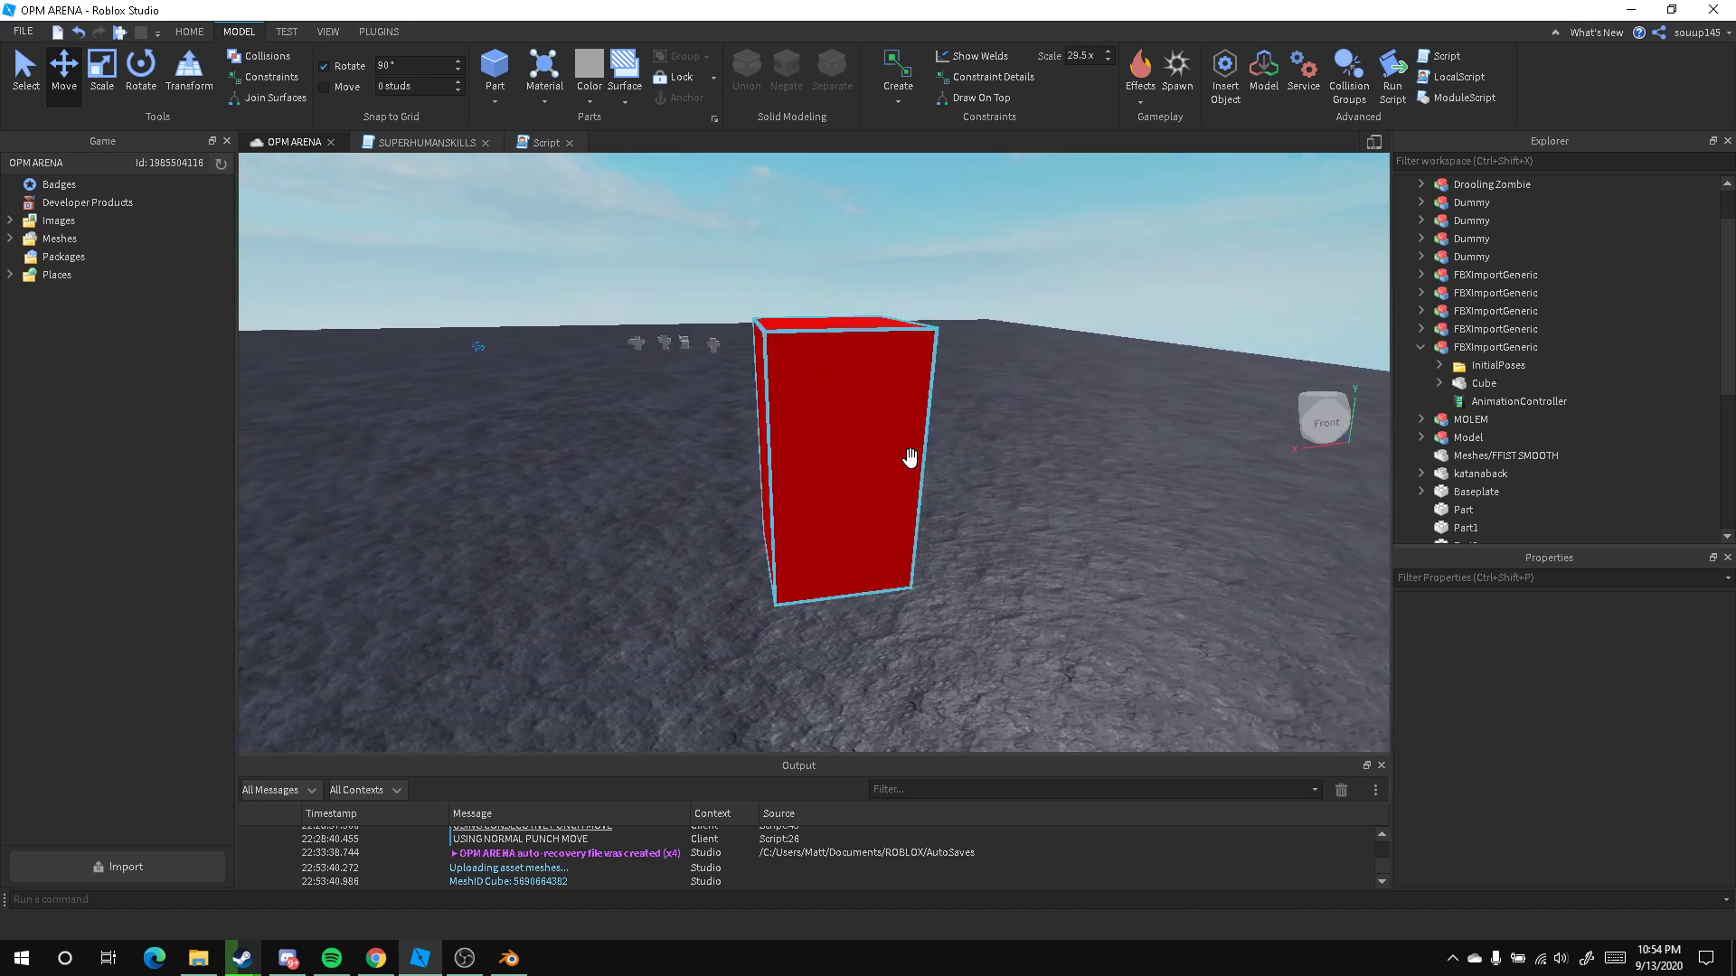
{"action": "right_click_drag", "start_coordinate": [910, 458], "coordinate": [744, 426]}
{"action": "left_click", "coordinate": [744, 426]}
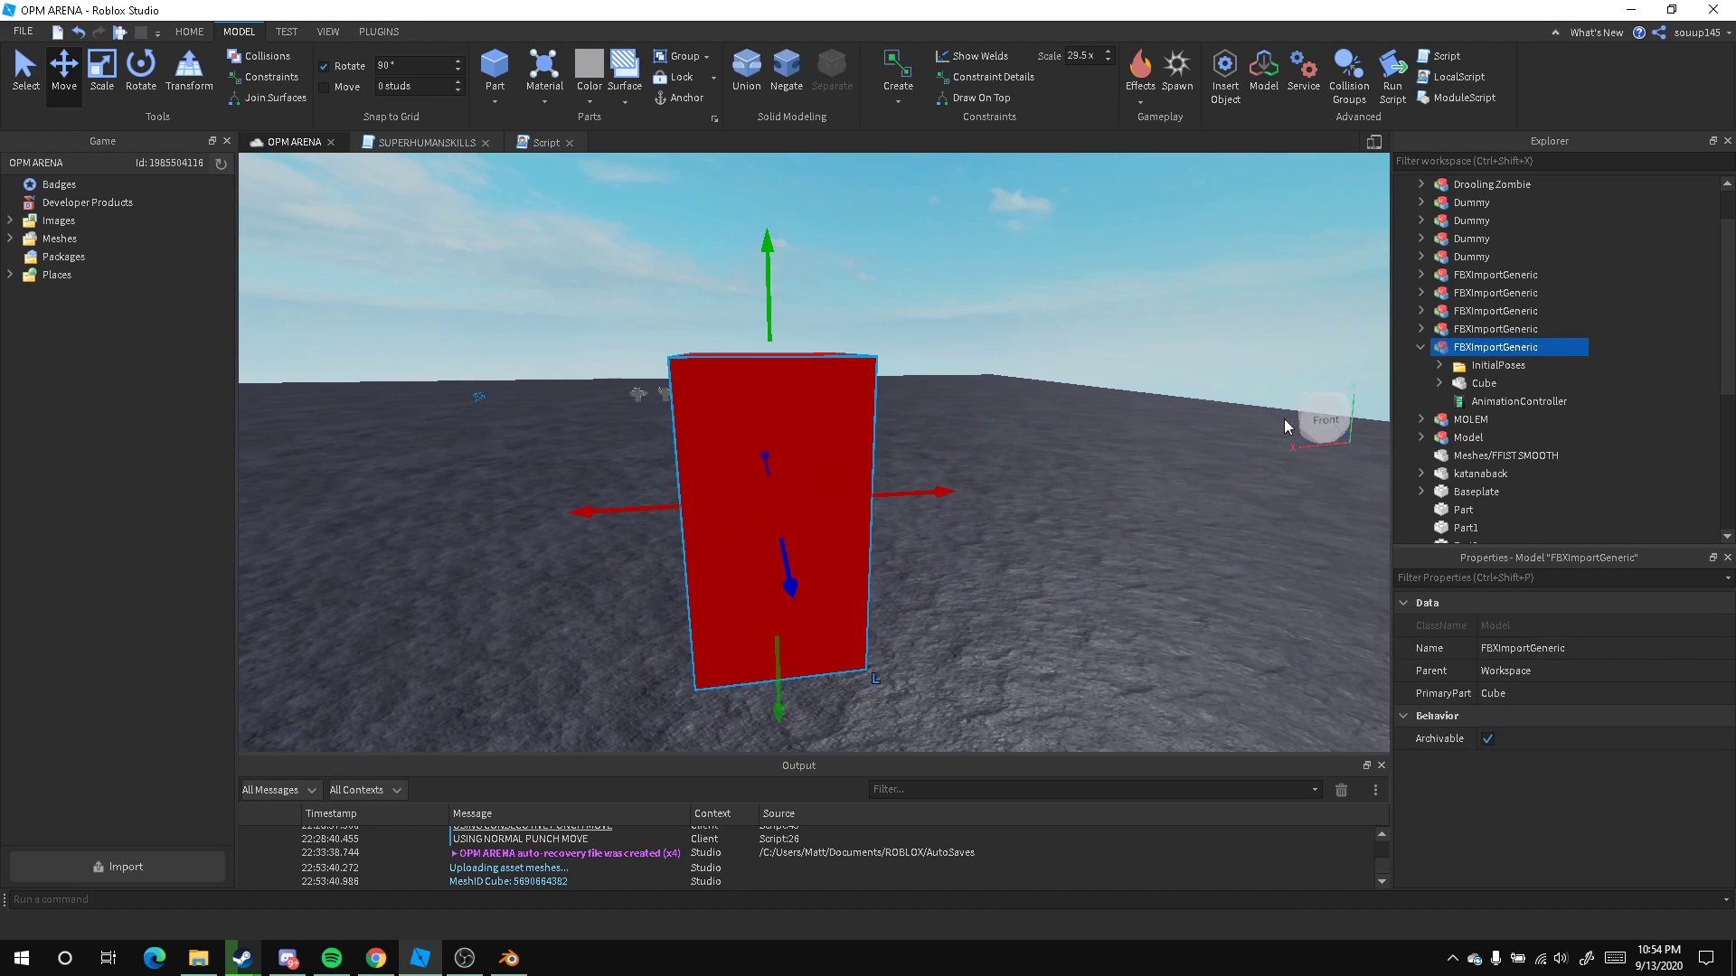
Turn on the constraint details display for the selected red block model to reveal its bones
{"action": "left_click", "coordinate": [375, 32]}
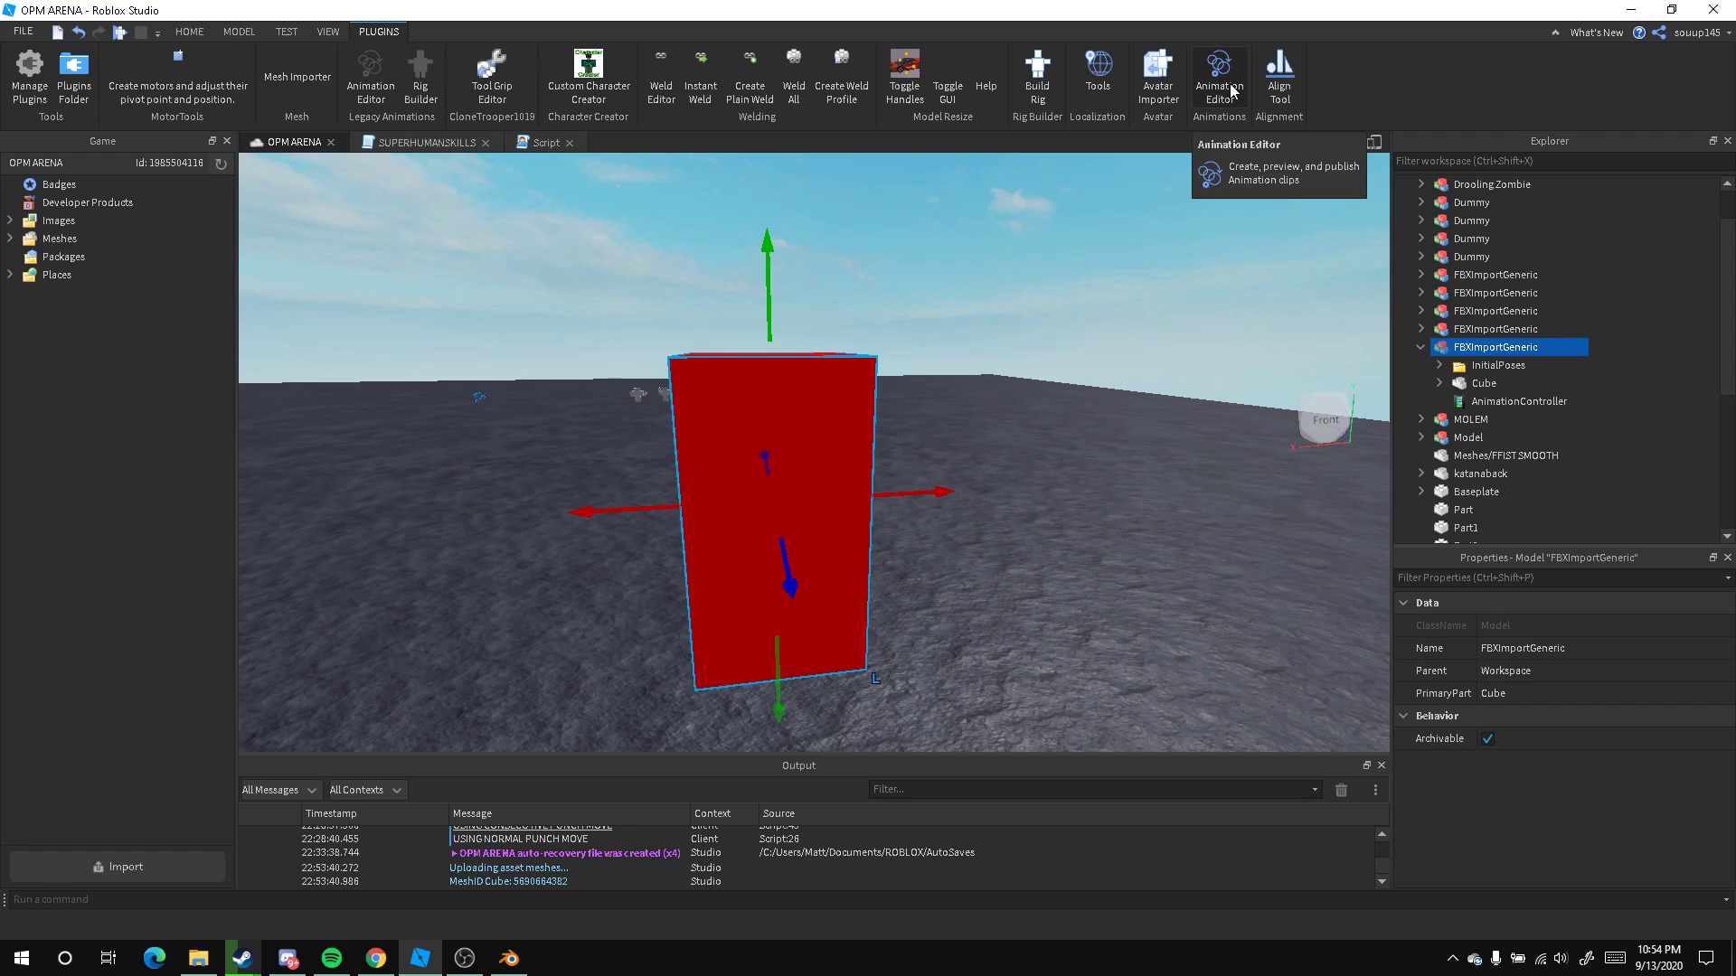
{"action": "left_click", "coordinate": [328, 32]}
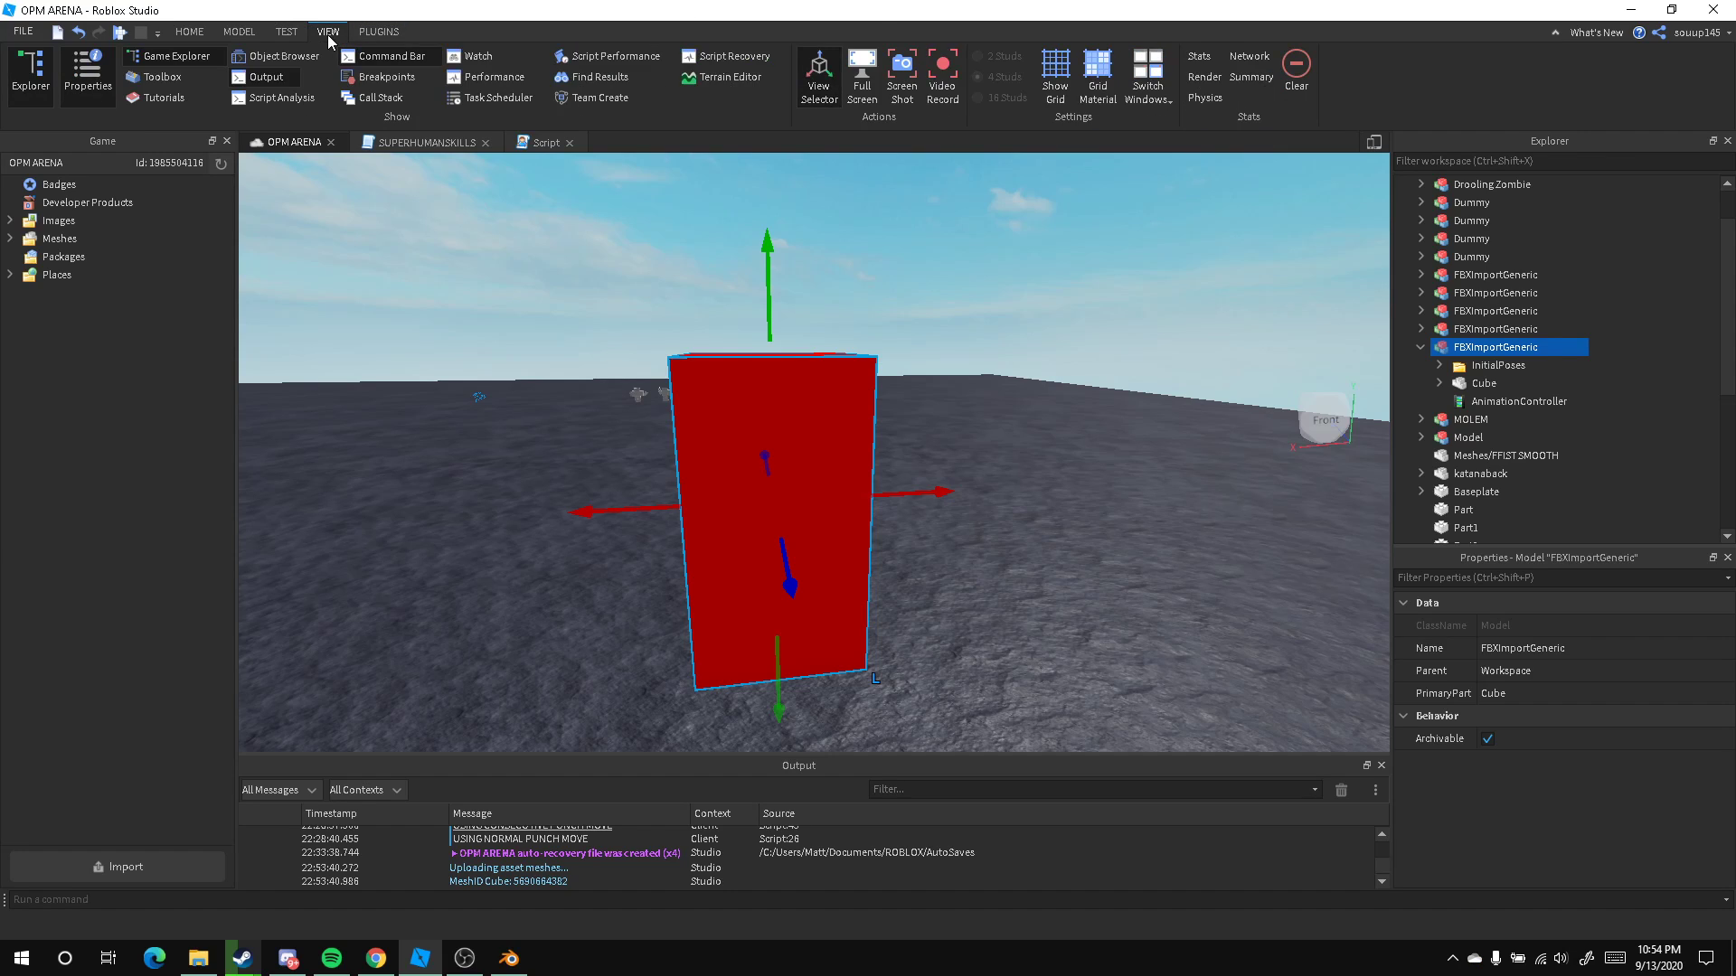
{"action": "left_click", "coordinate": [238, 31]}
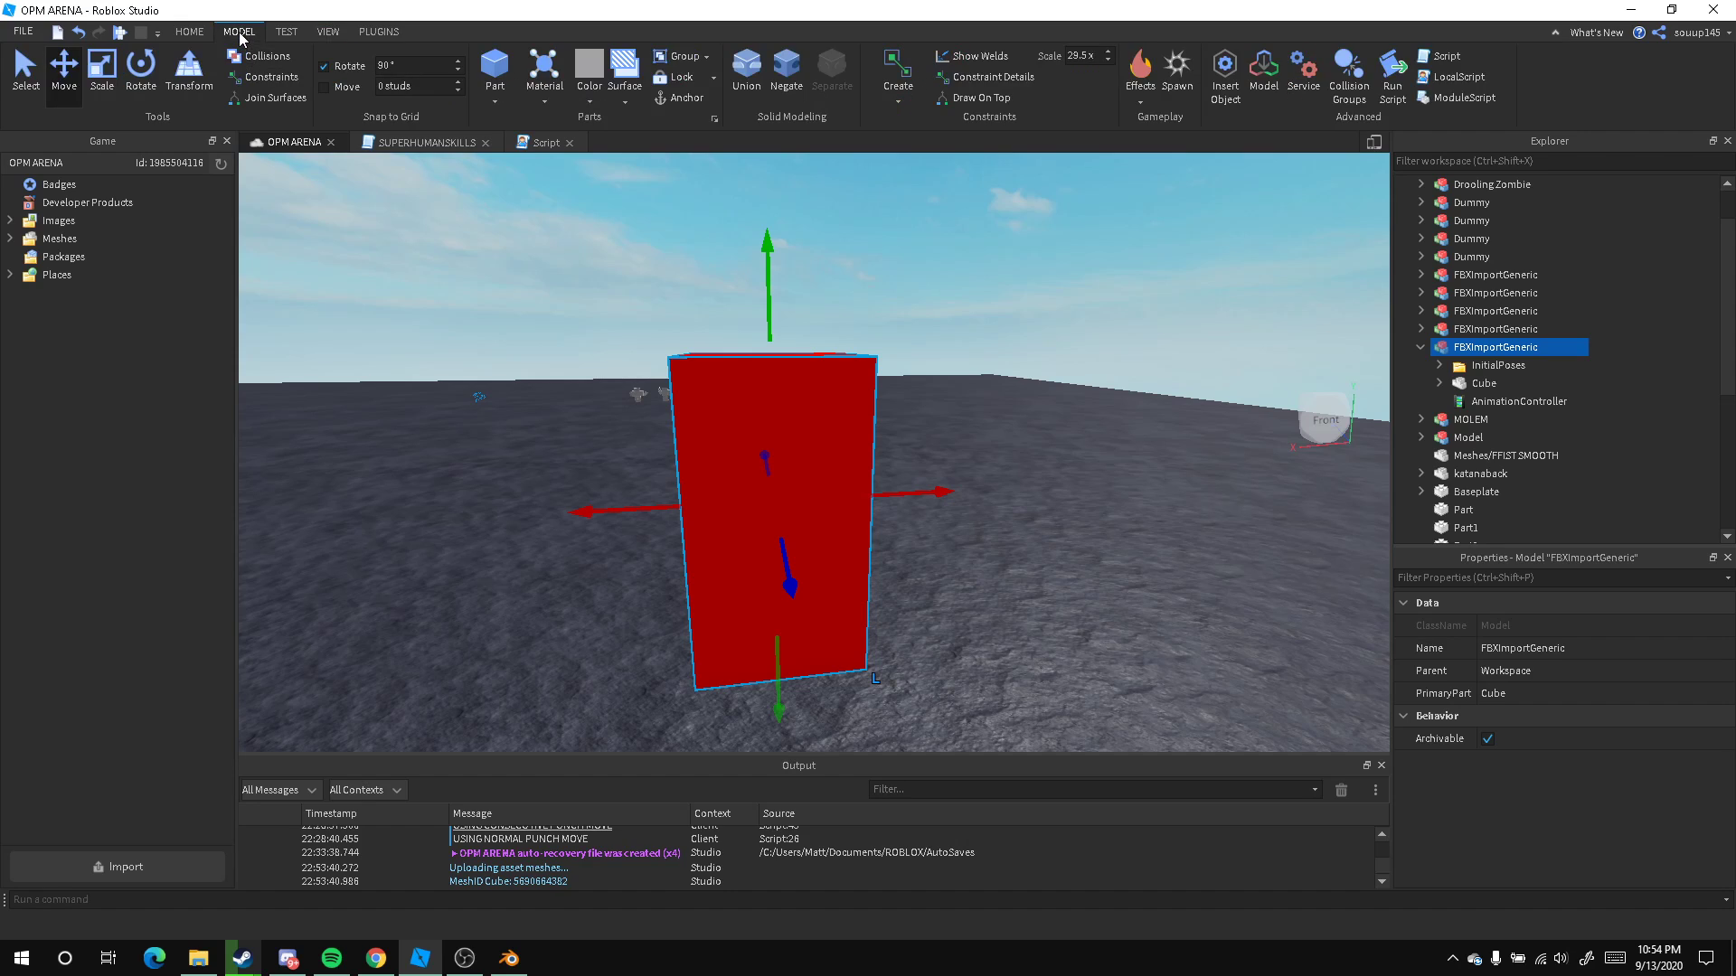
{"action": "scroll", "coordinate": [796, 360], "scroll_direction": "up", "scroll_amount": 3}
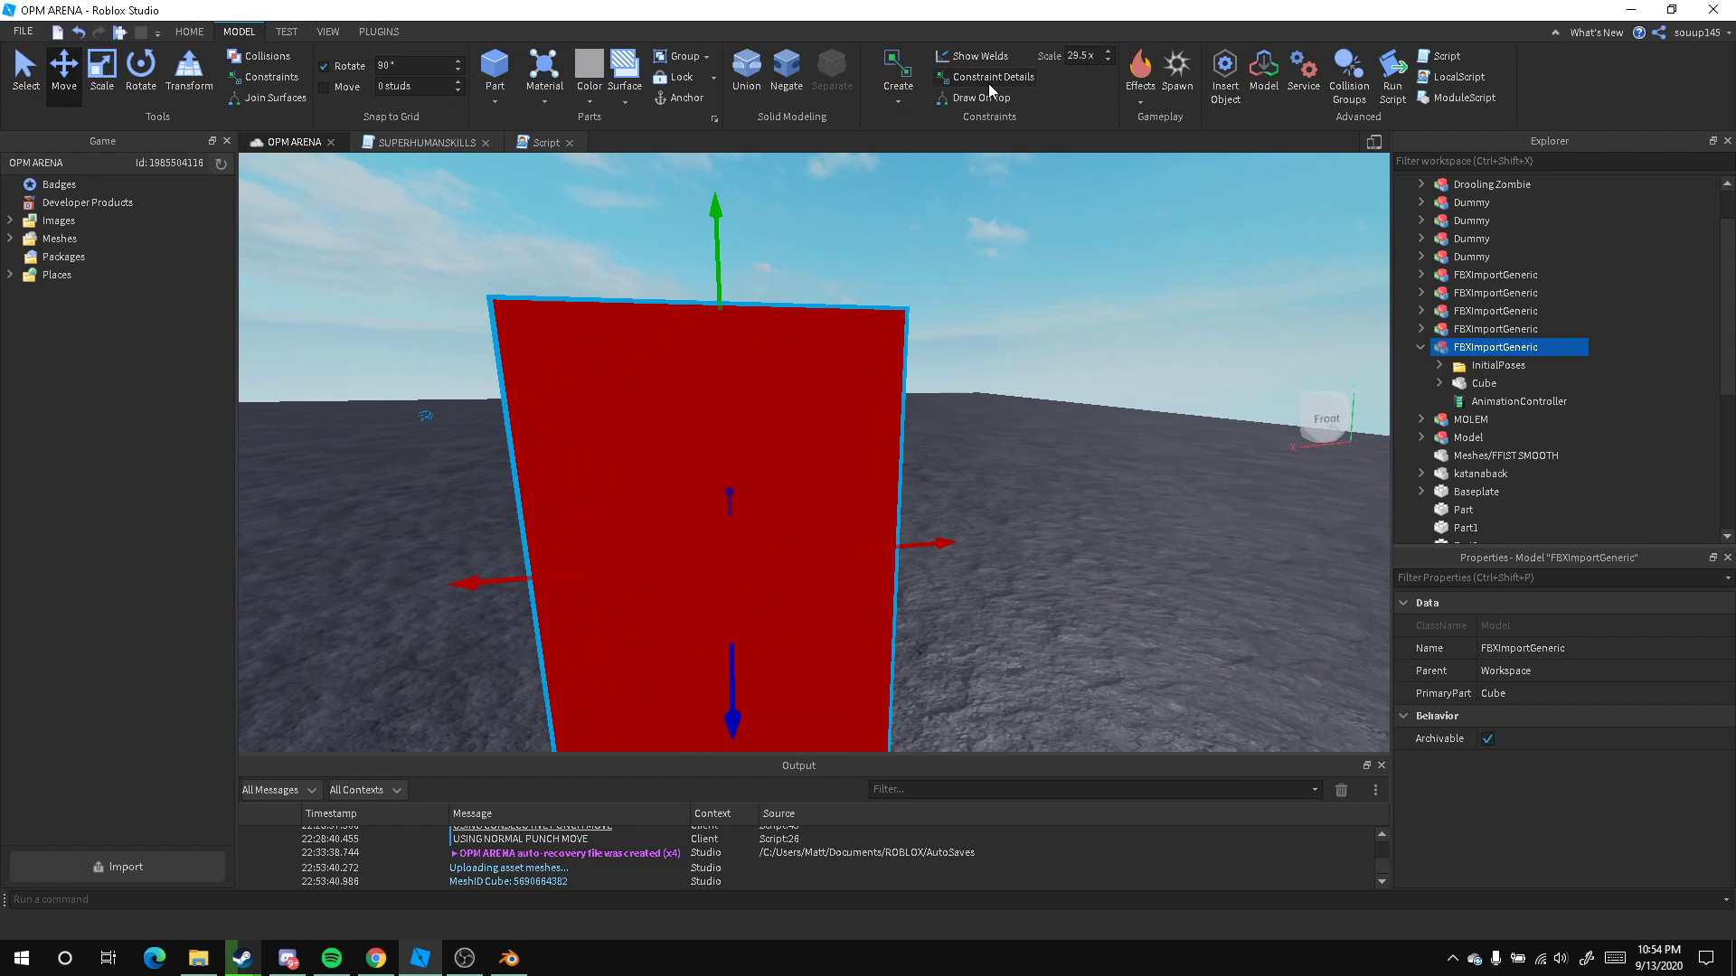
{"action": "right_click_drag", "start_coordinate": [910, 219], "coordinate": [980, 172]}
{"action": "key", "text": "s"}
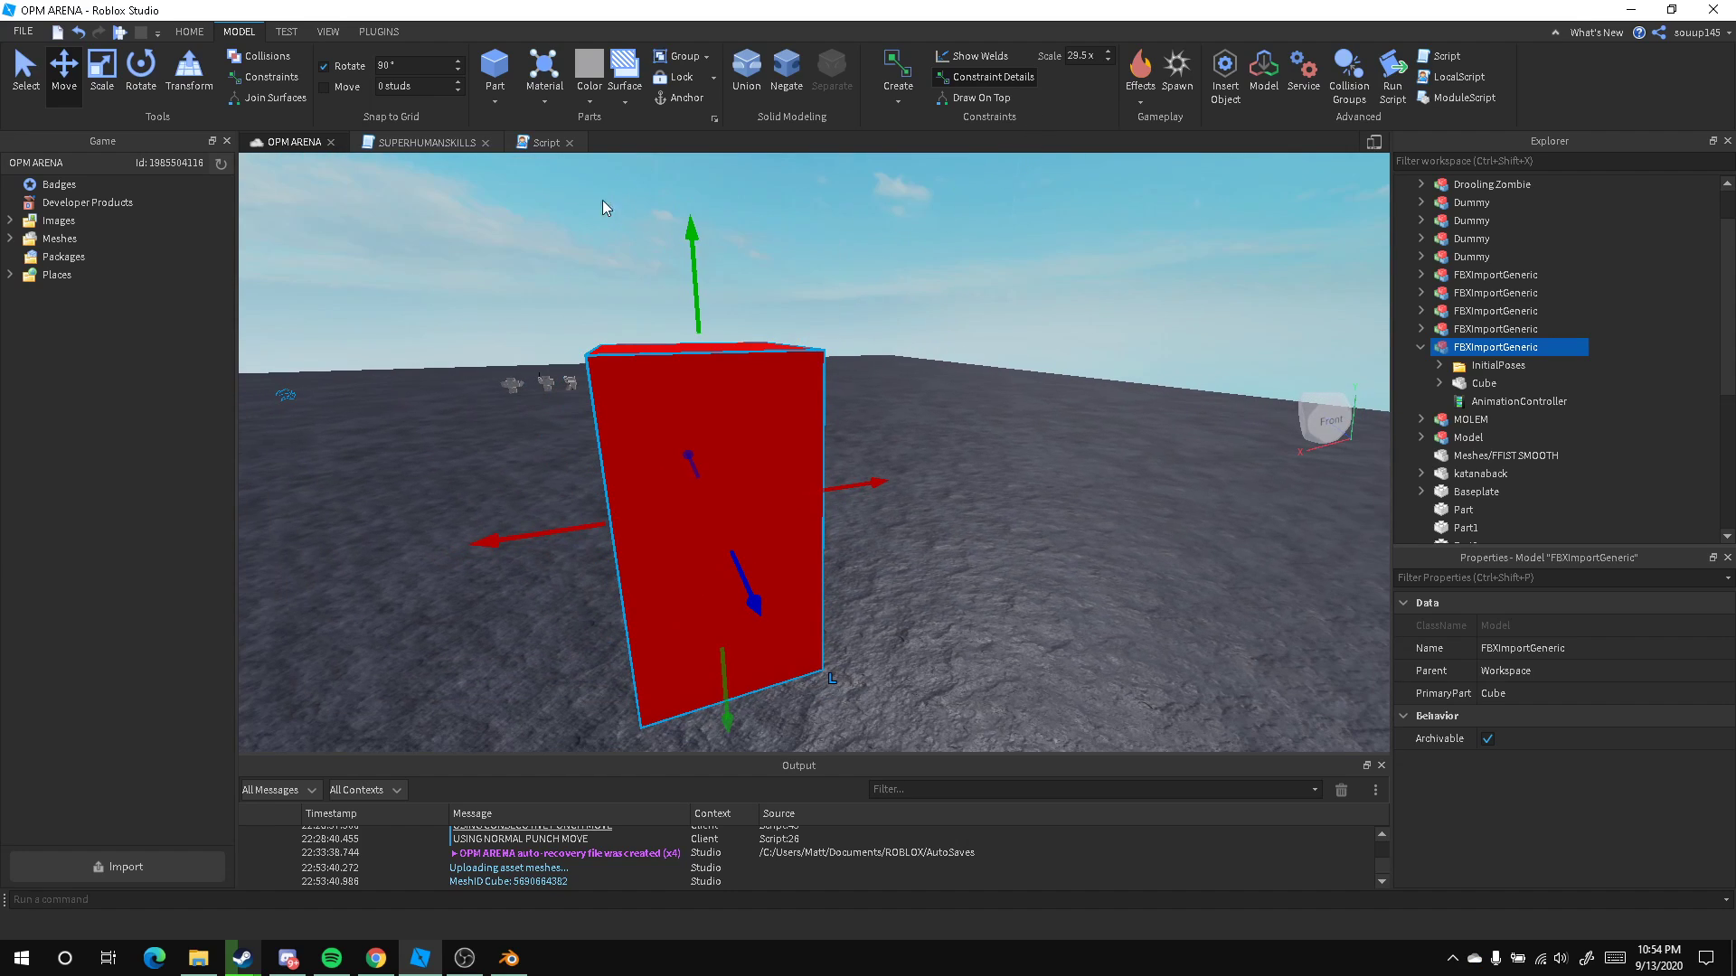
Scale the red block model down to a fraction of its size so its bone markers can be reached
{"action": "left_click", "coordinate": [101, 69]}
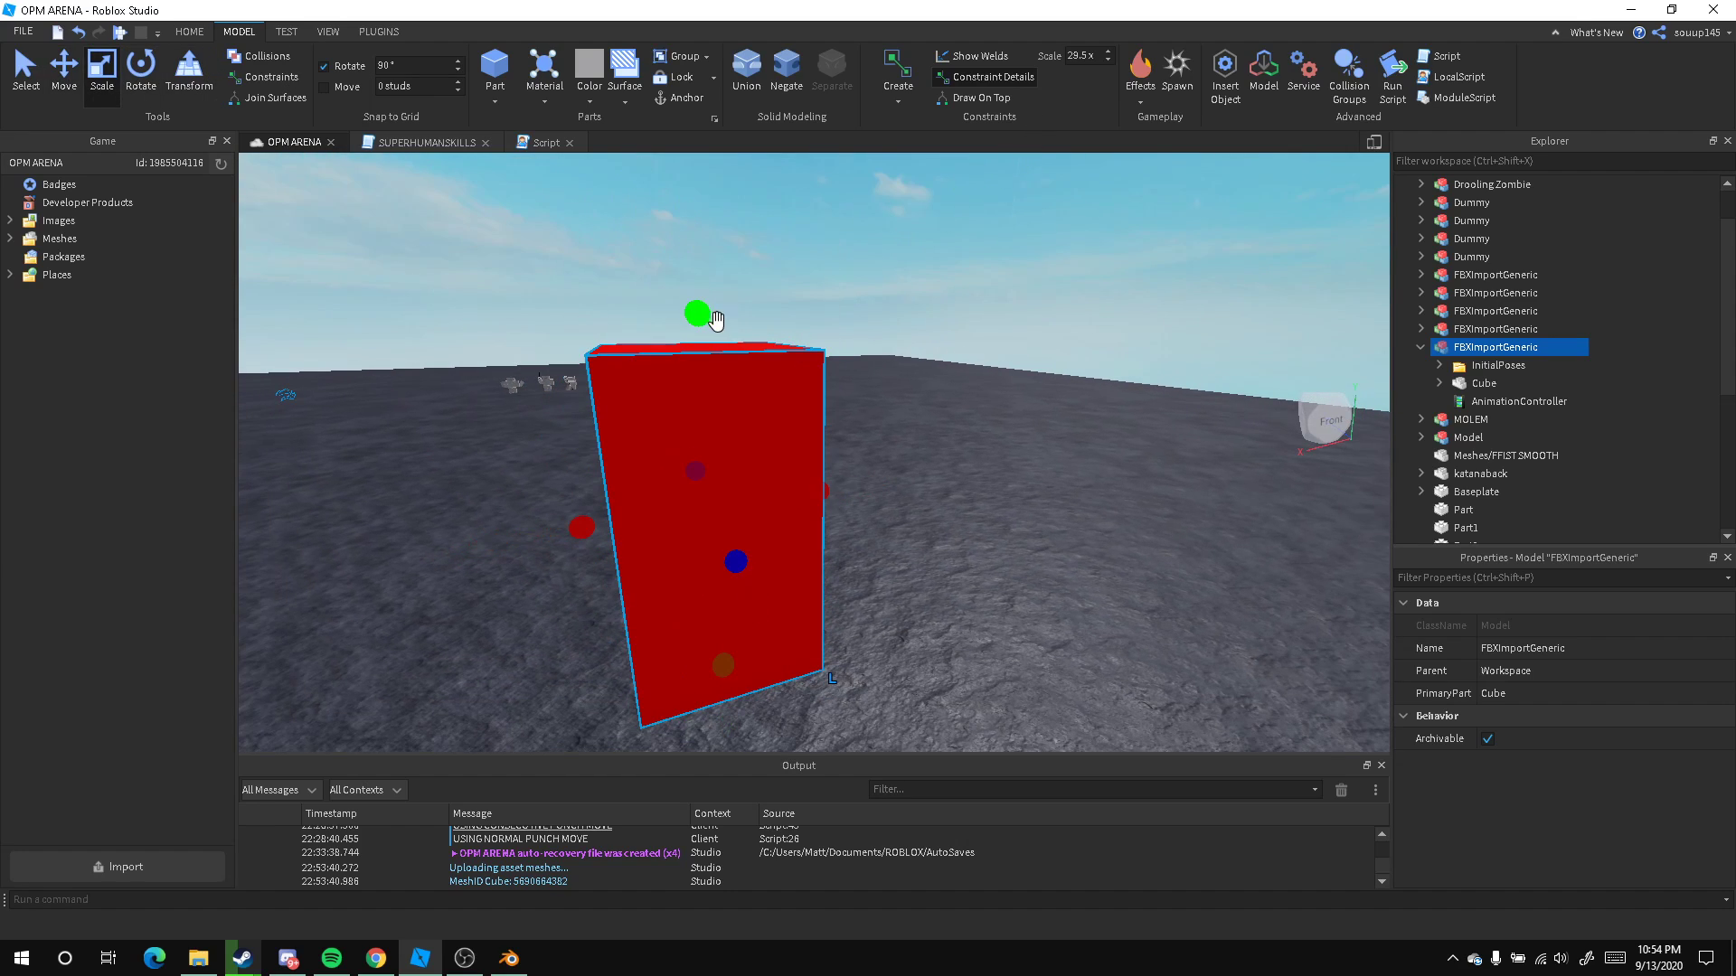
{"action": "left_click_drag", "start_coordinate": [709, 314], "coordinate": [750, 447]}
{"action": "scroll", "coordinate": [769, 447], "scroll_direction": "up", "scroll_amount": 6}
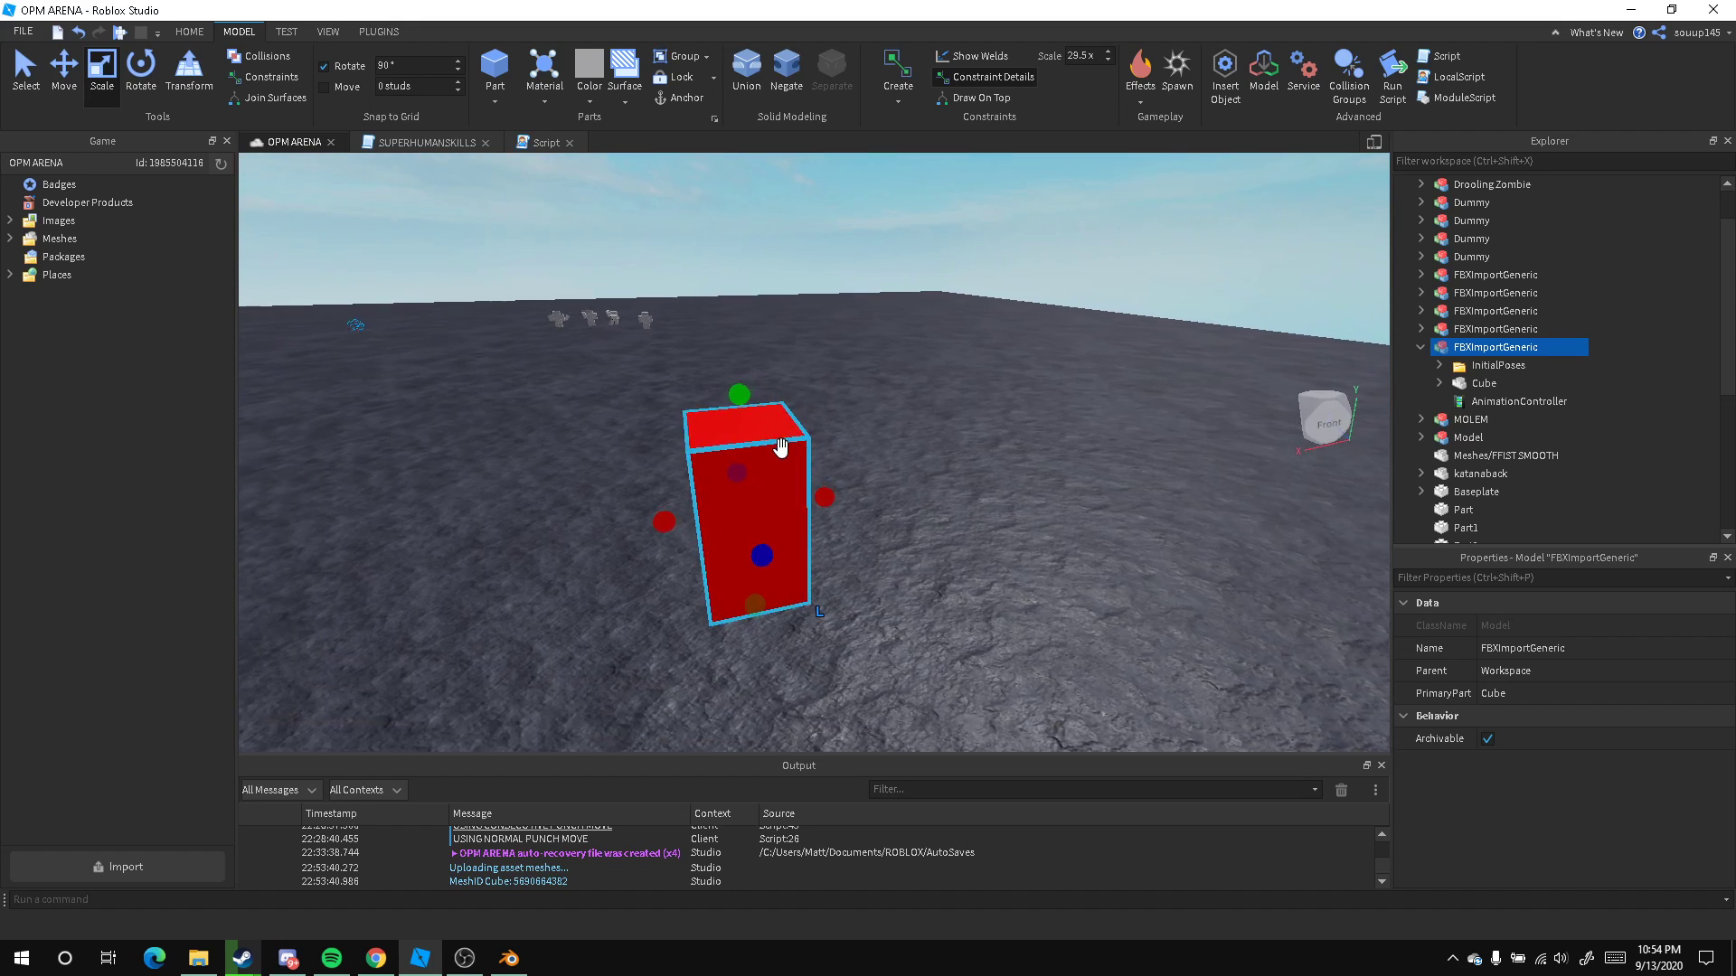
{"action": "scroll", "coordinate": [795, 403], "scroll_direction": "down", "scroll_amount": 3}
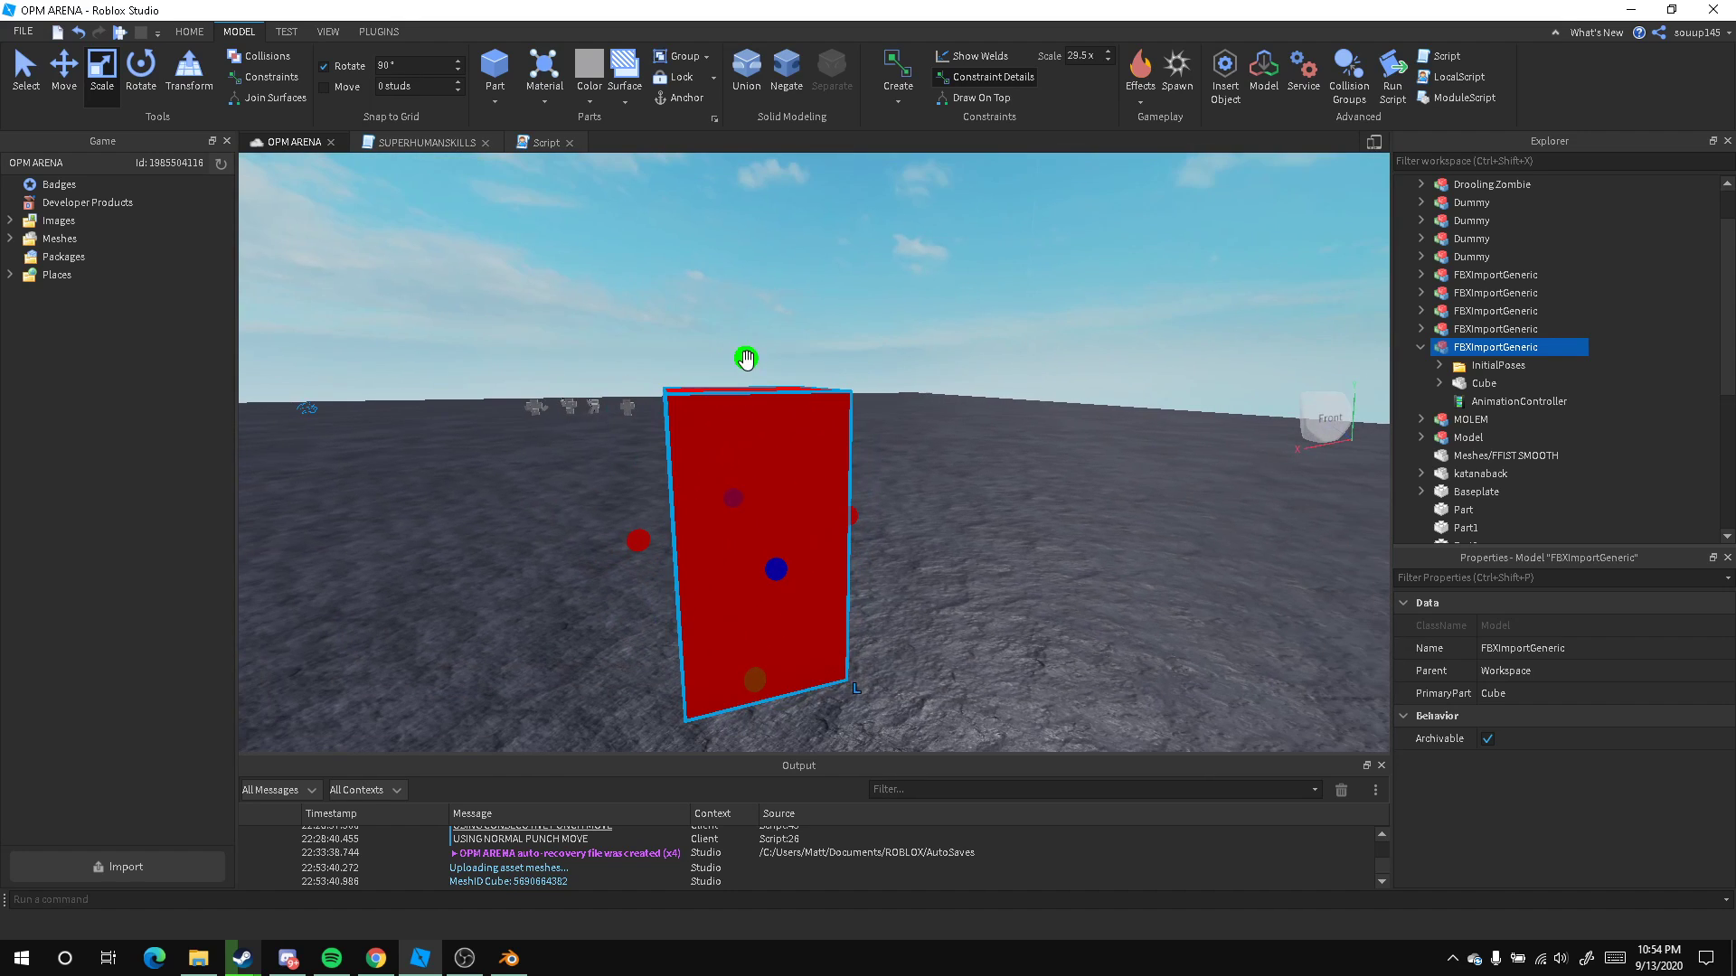
{"action": "left_click_drag", "start_coordinate": [746, 359], "coordinate": [776, 452]}
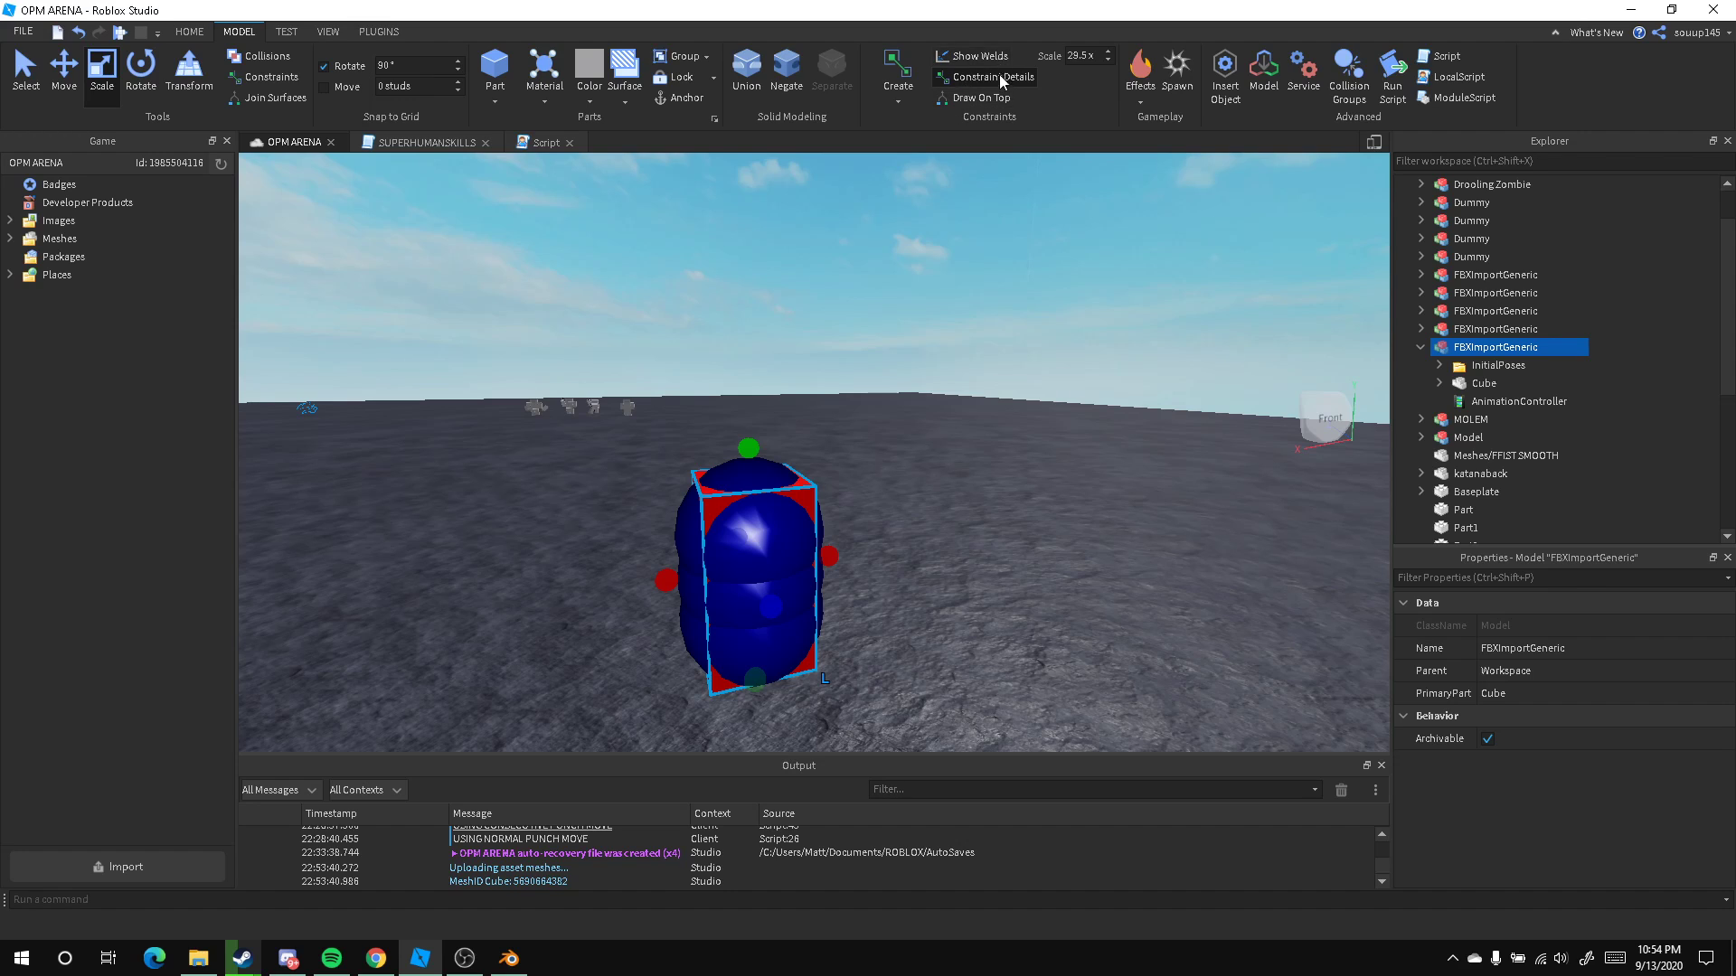
Select Bone.002 on the red block and try moving it sideways to deform the mesh
{"action": "scroll", "coordinate": [833, 419], "scroll_direction": "up", "scroll_amount": 5}
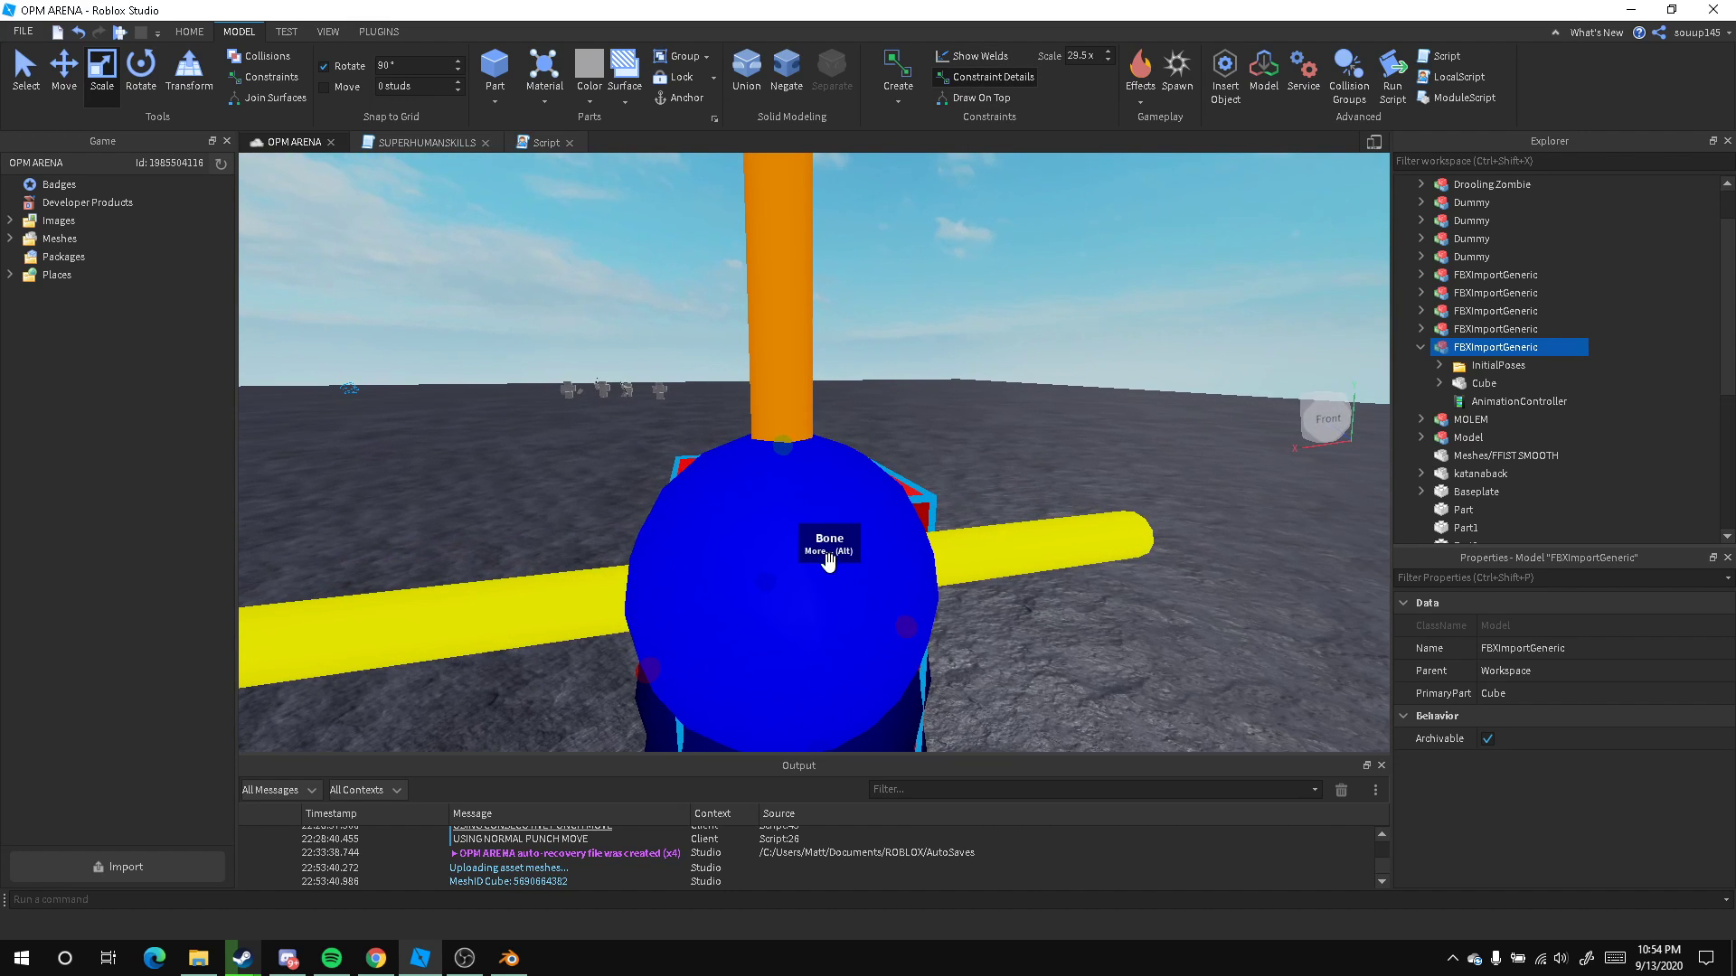
{"action": "left_click", "coordinate": [921, 438]}
{"action": "scroll", "coordinate": [940, 472], "scroll_direction": "down", "scroll_amount": 2}
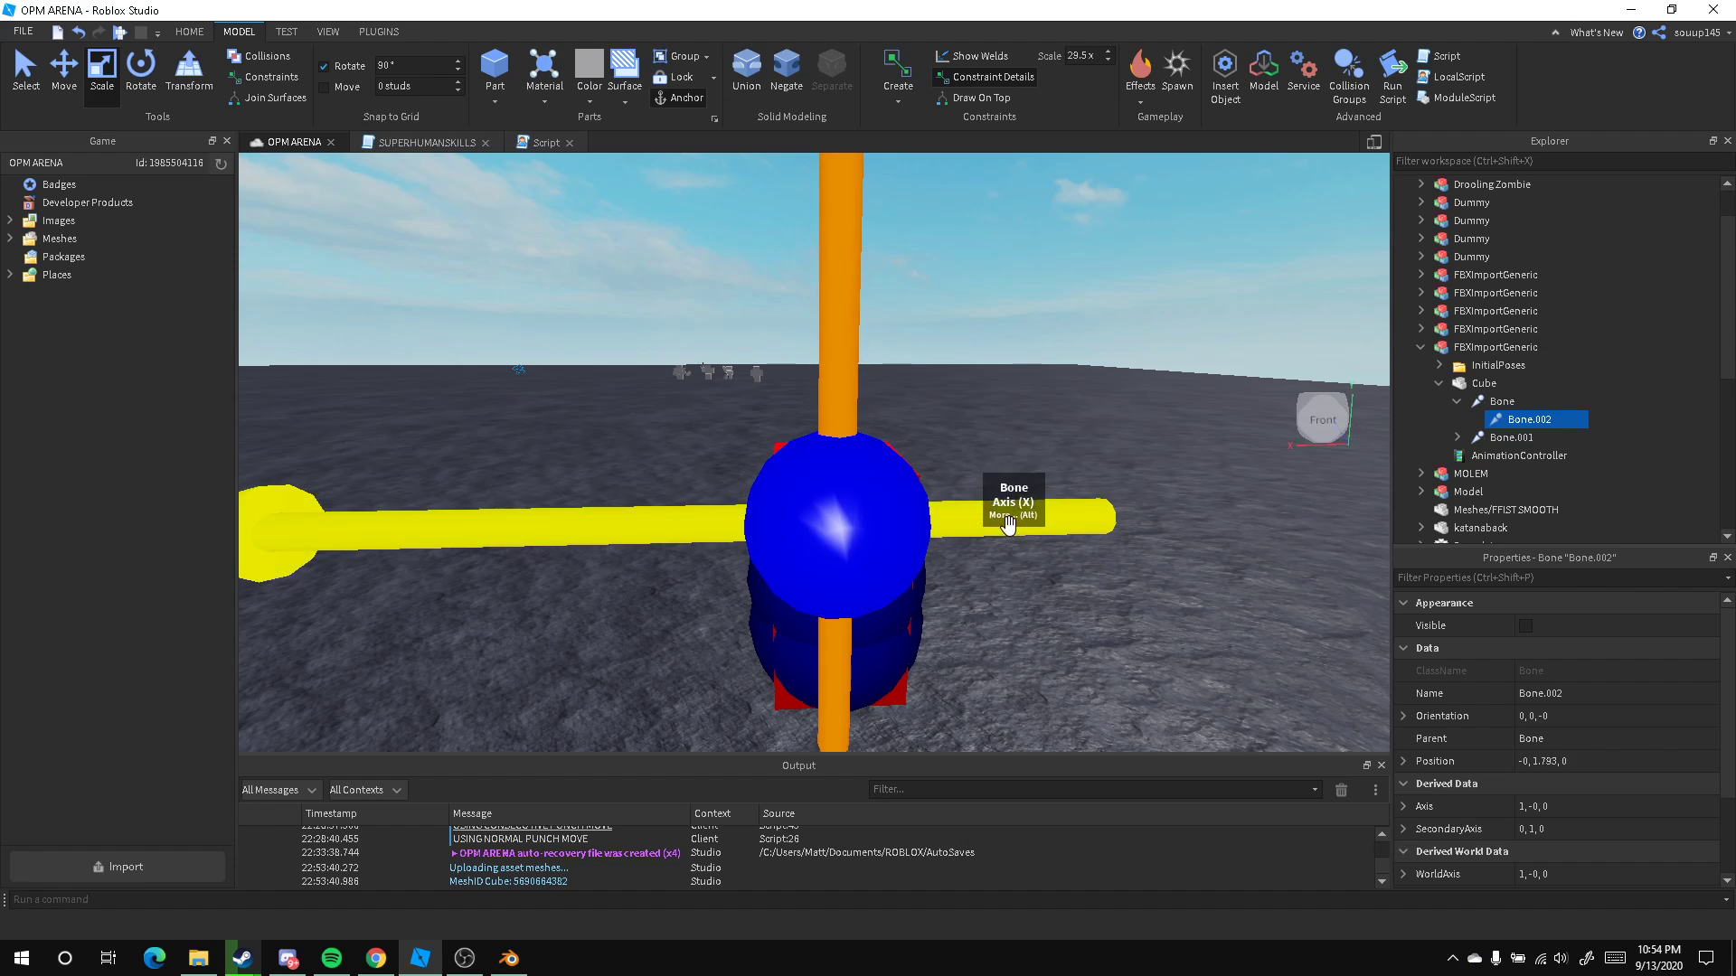
{"action": "scroll", "coordinate": [893, 392], "scroll_direction": "down", "scroll_amount": 2}
{"action": "right_click_drag", "start_coordinate": [893, 393], "coordinate": [946, 495]}
{"action": "left_click_drag", "start_coordinate": [881, 443], "coordinate": [832, 445]}
{"action": "scroll", "coordinate": [786, 475], "scroll_direction": "up", "scroll_amount": 8}
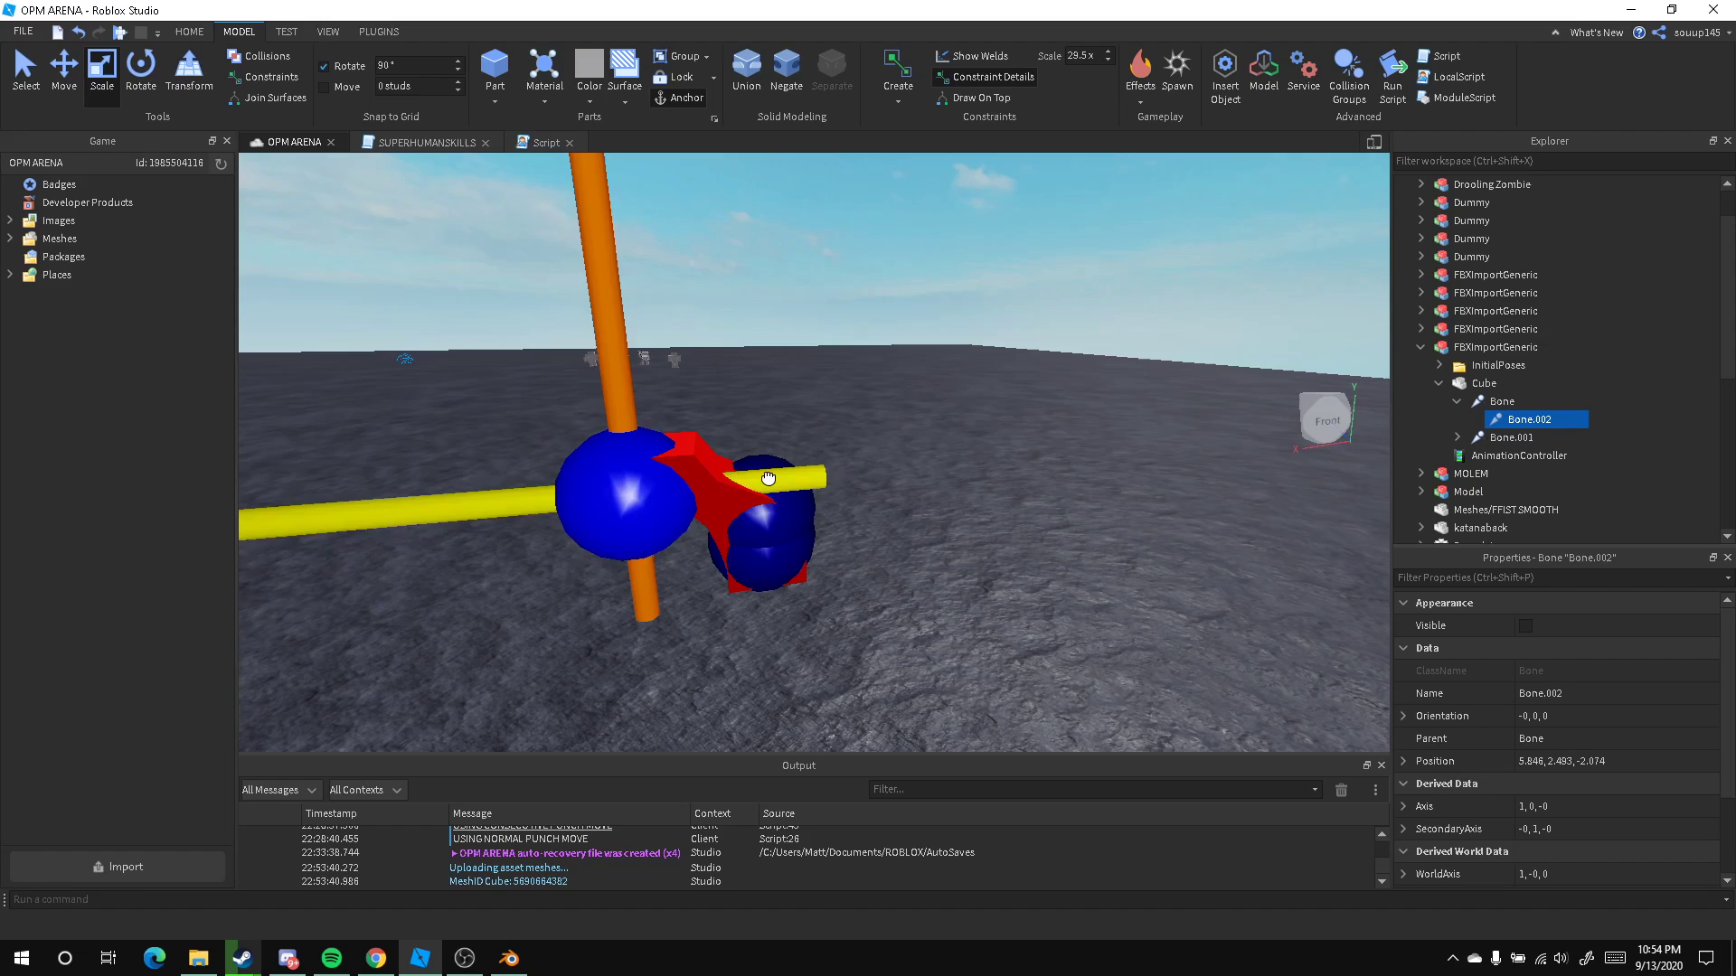
{"action": "key", "text": "ctrl+z"}
{"action": "scroll", "coordinate": [793, 479], "scroll_direction": "down", "scroll_amount": 3}
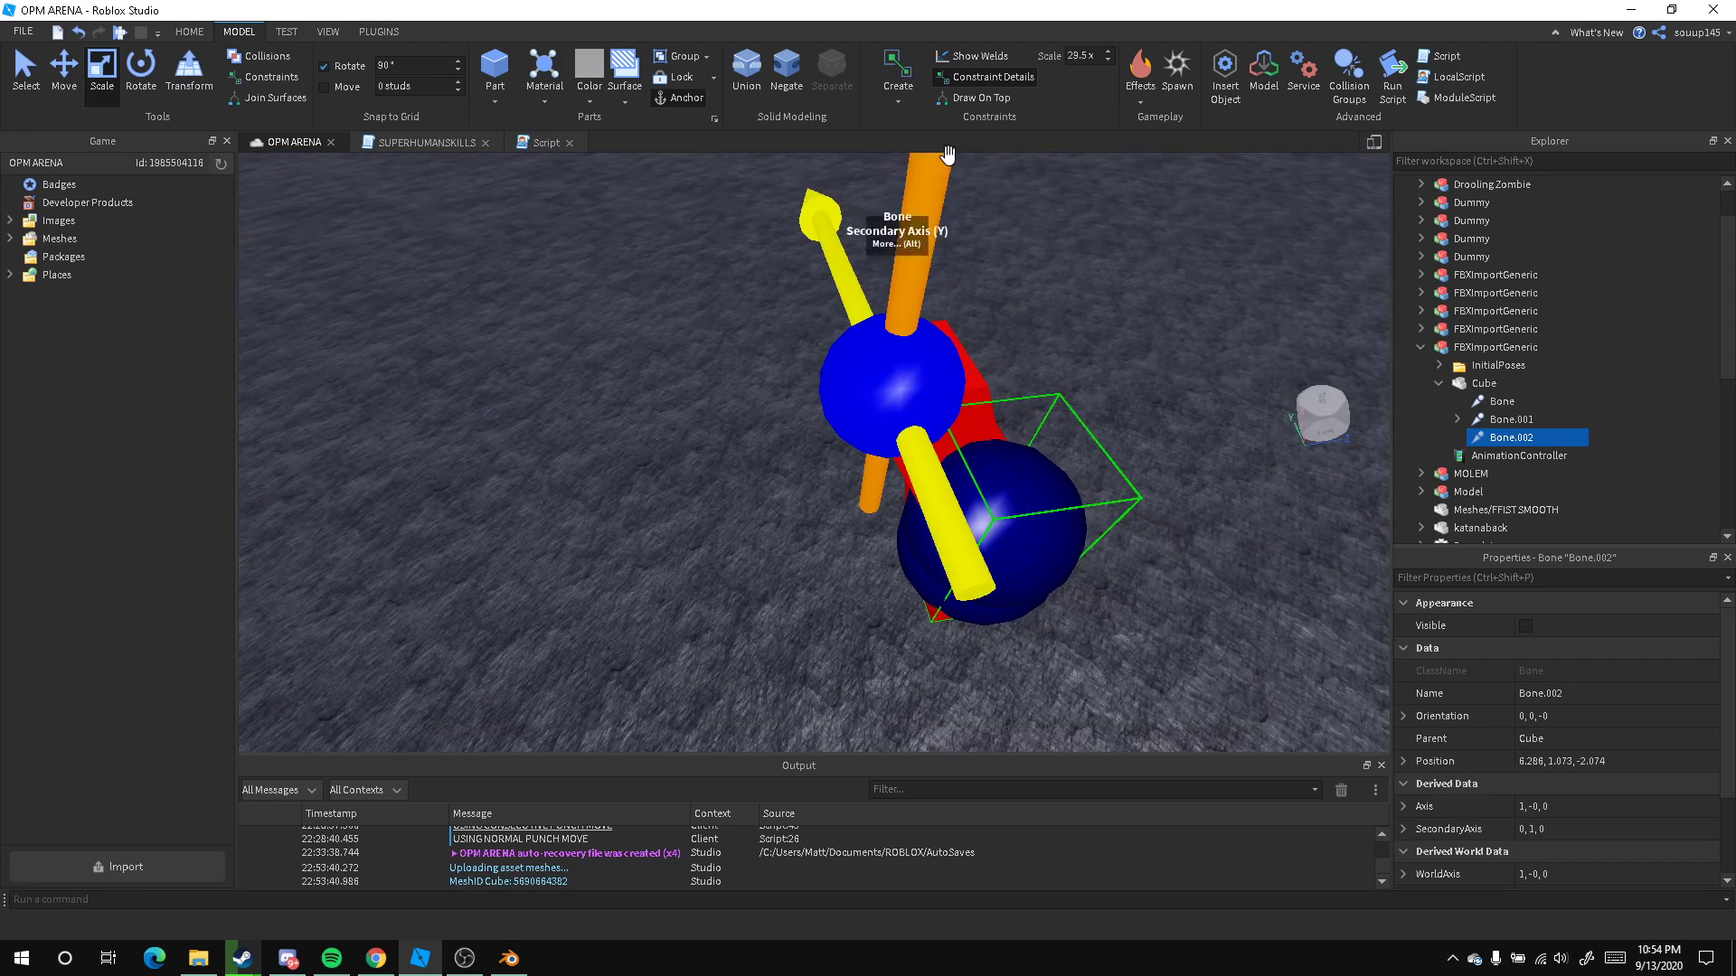
Turn off the constraint details display and undo the displacement of Bone.002
{"action": "left_click", "coordinate": [984, 76]}
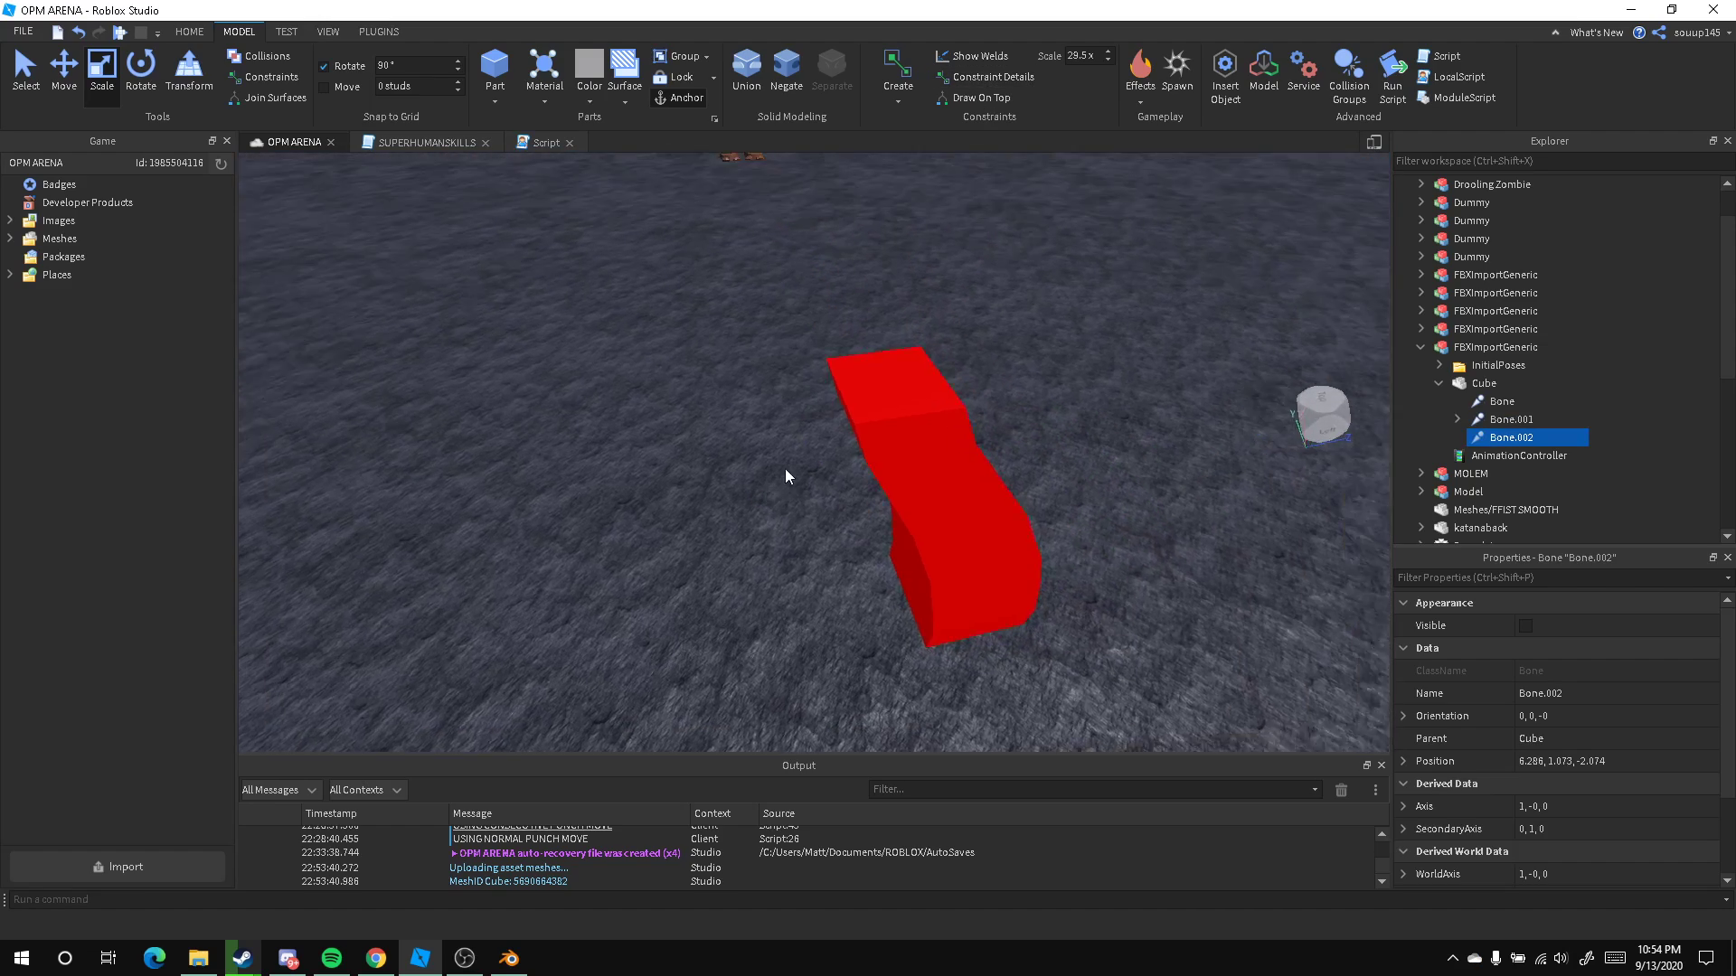
{"action": "right_click_drag", "start_coordinate": [785, 469], "coordinate": [822, 484]}
{"action": "scroll", "coordinate": [822, 486], "scroll_direction": "down", "scroll_amount": 3}
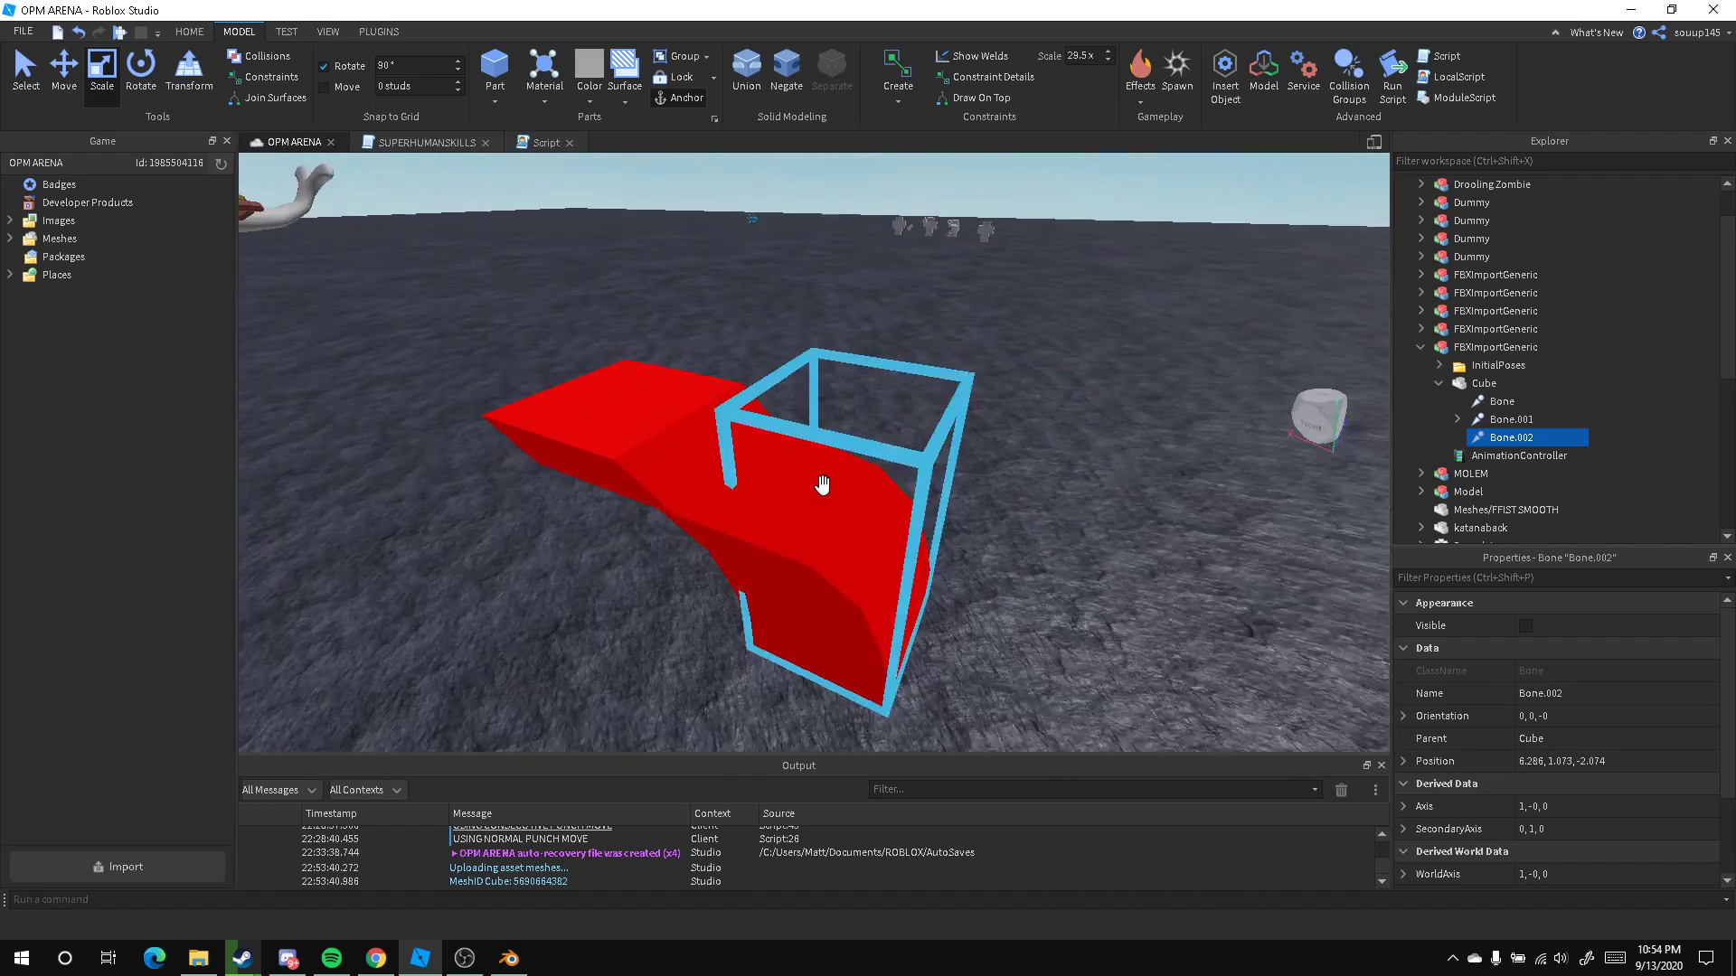
{"action": "scroll", "coordinate": [734, 388], "scroll_direction": "down", "scroll_amount": 2}
{"action": "left_click", "coordinate": [79, 32]}
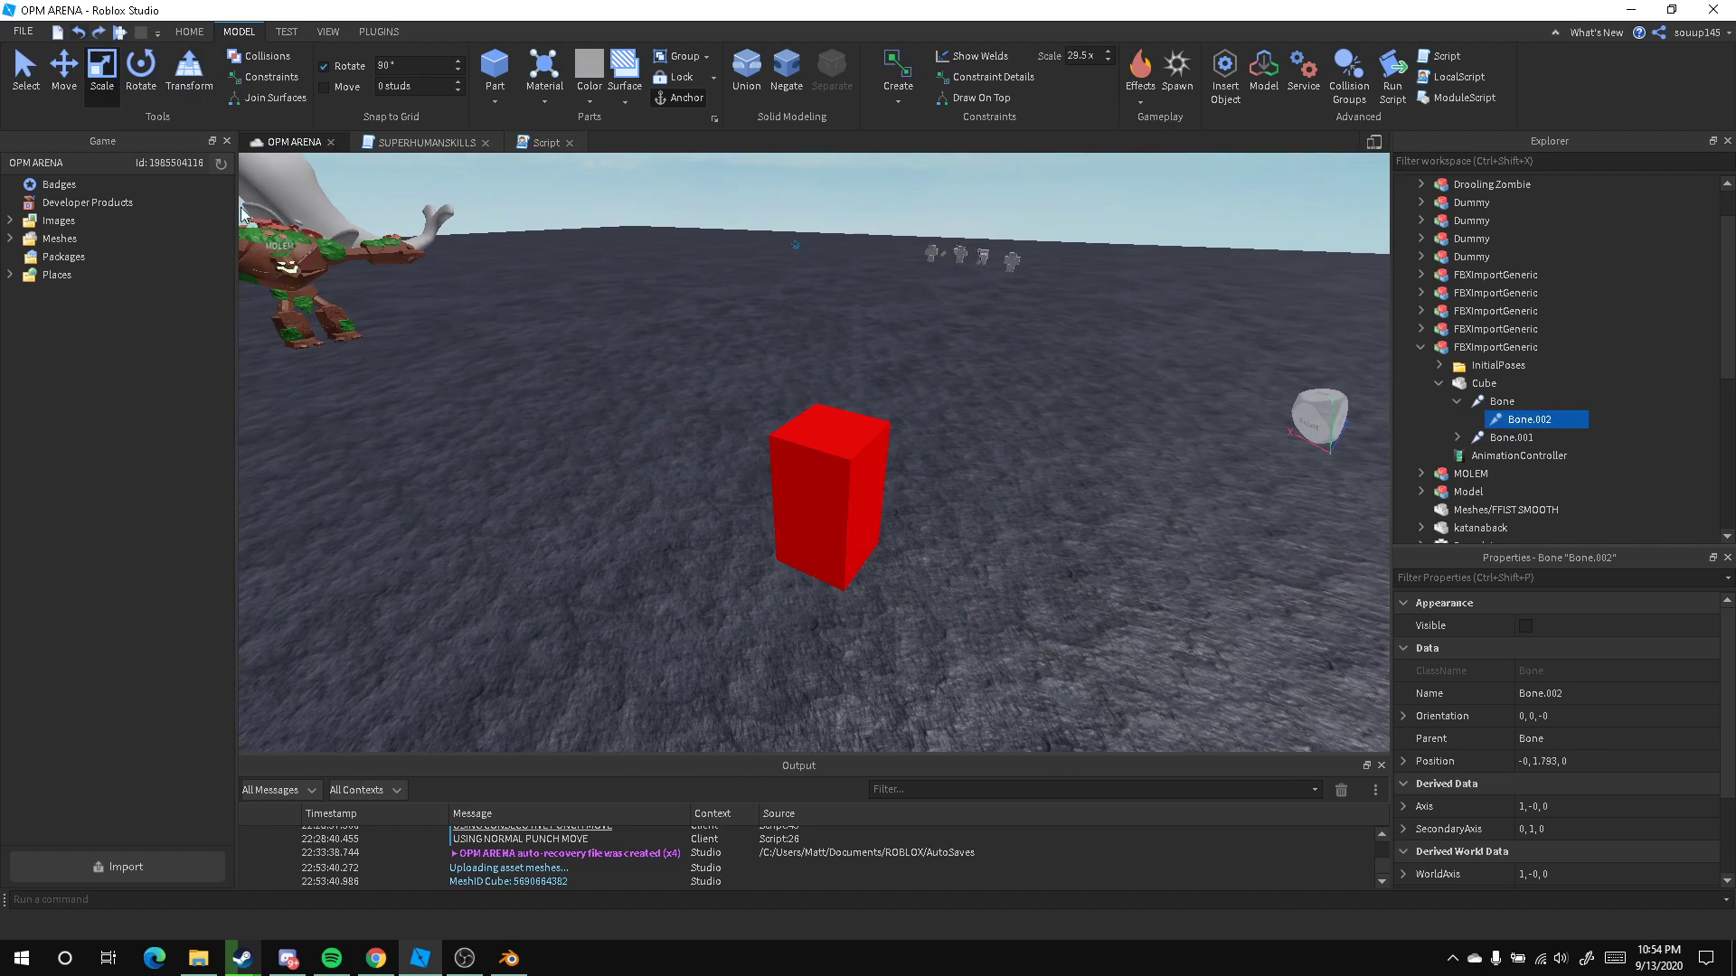
{"action": "right_click_drag", "start_coordinate": [687, 489], "coordinate": [689, 515]}
Scale the red FBXImportGeneric model up to more than twice its size and deselect it
{"action": "left_click", "coordinate": [803, 570]}
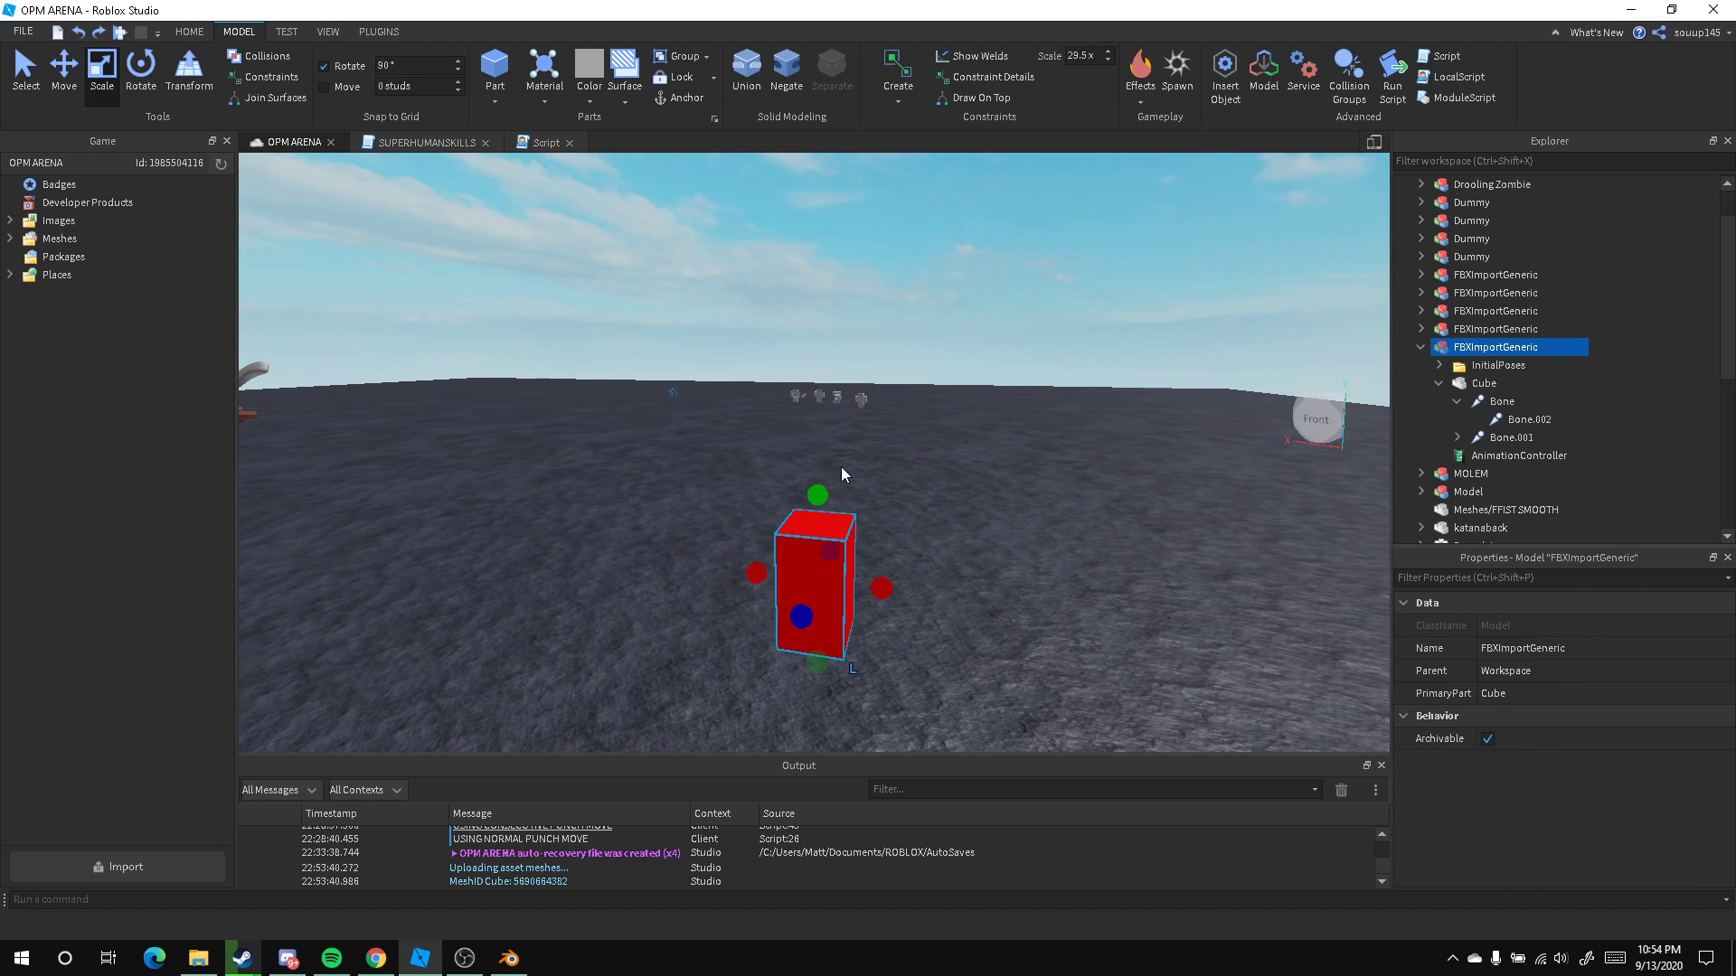
{"action": "left_click_drag", "start_coordinate": [817, 494], "coordinate": [818, 343], "text": "shift"}
{"action": "left_click", "coordinate": [537, 363]}
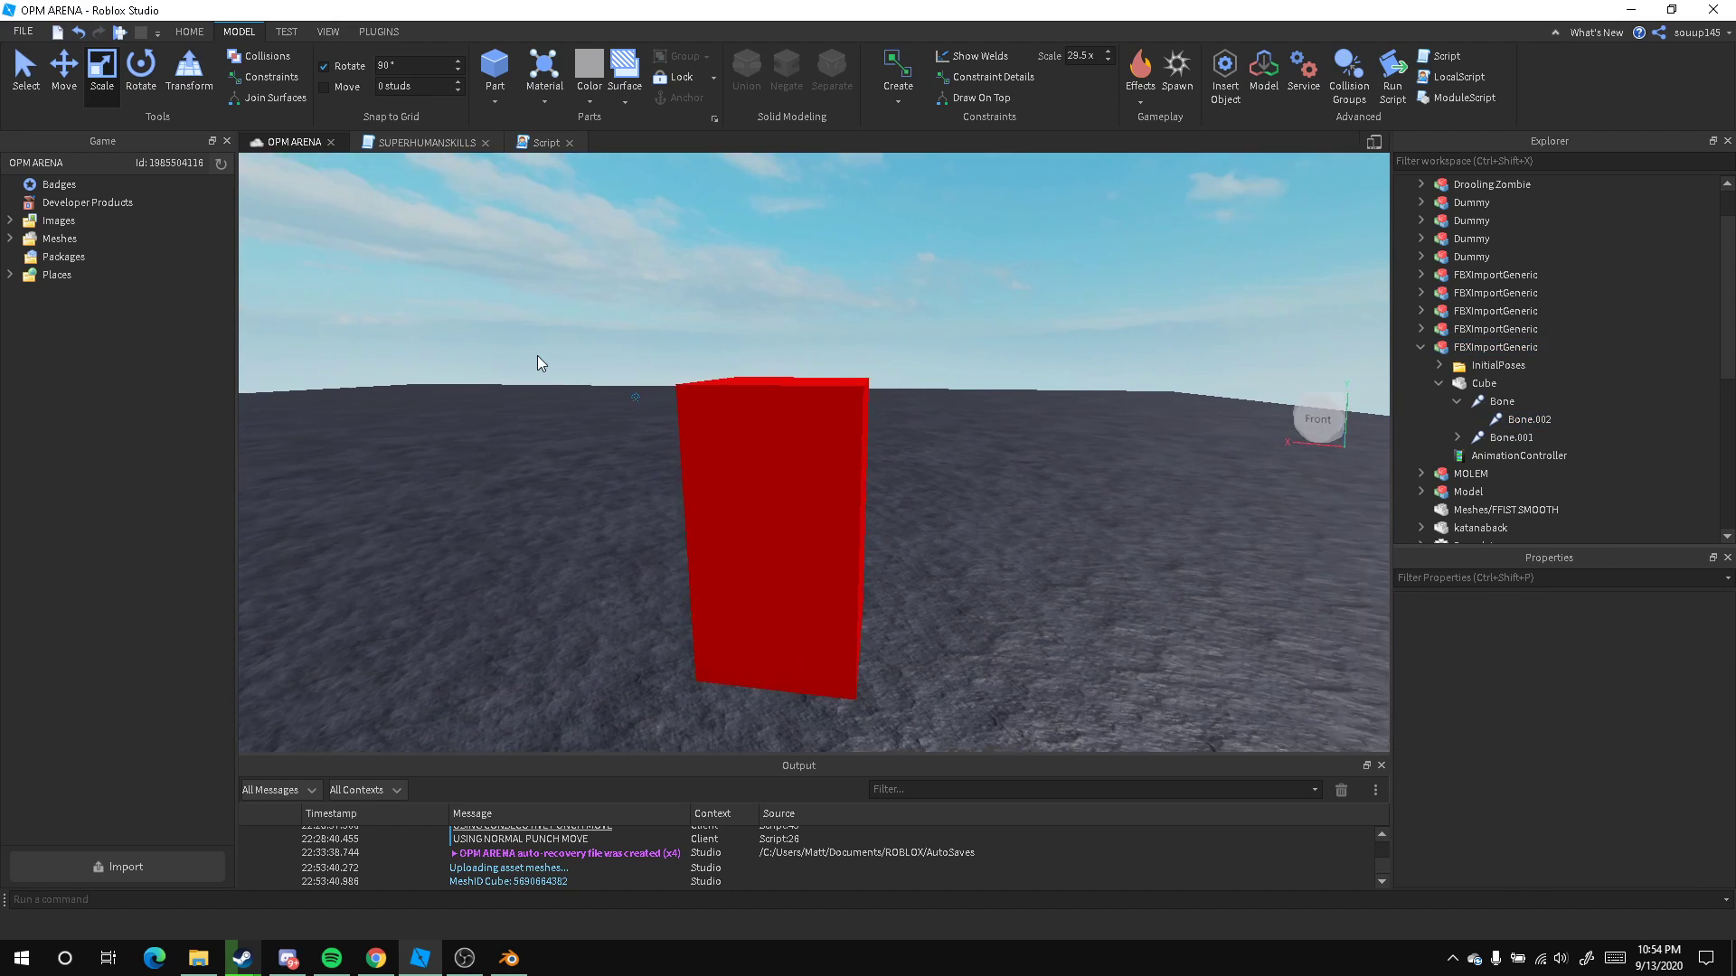
Open the Animation Editor on the red block rig and create a new animation named "test"
{"action": "left_click", "coordinate": [379, 31]}
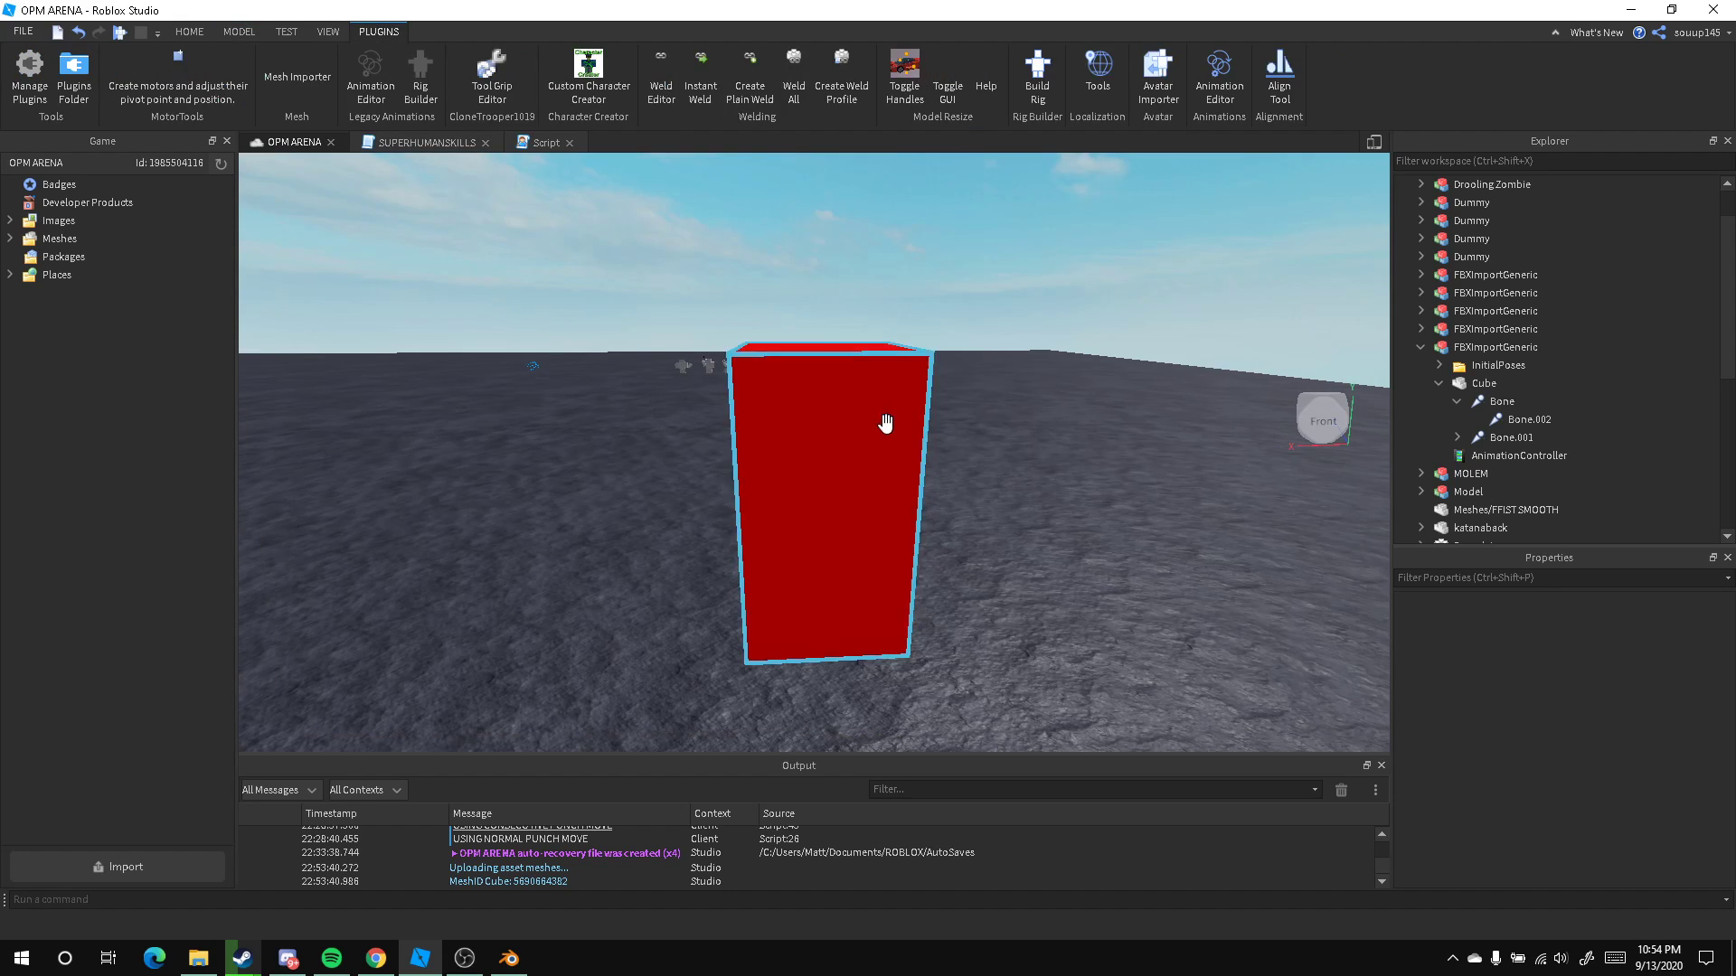
{"action": "left_click", "coordinate": [1220, 82]}
{"action": "scroll", "coordinate": [884, 398], "scroll_direction": "down", "scroll_amount": 5}
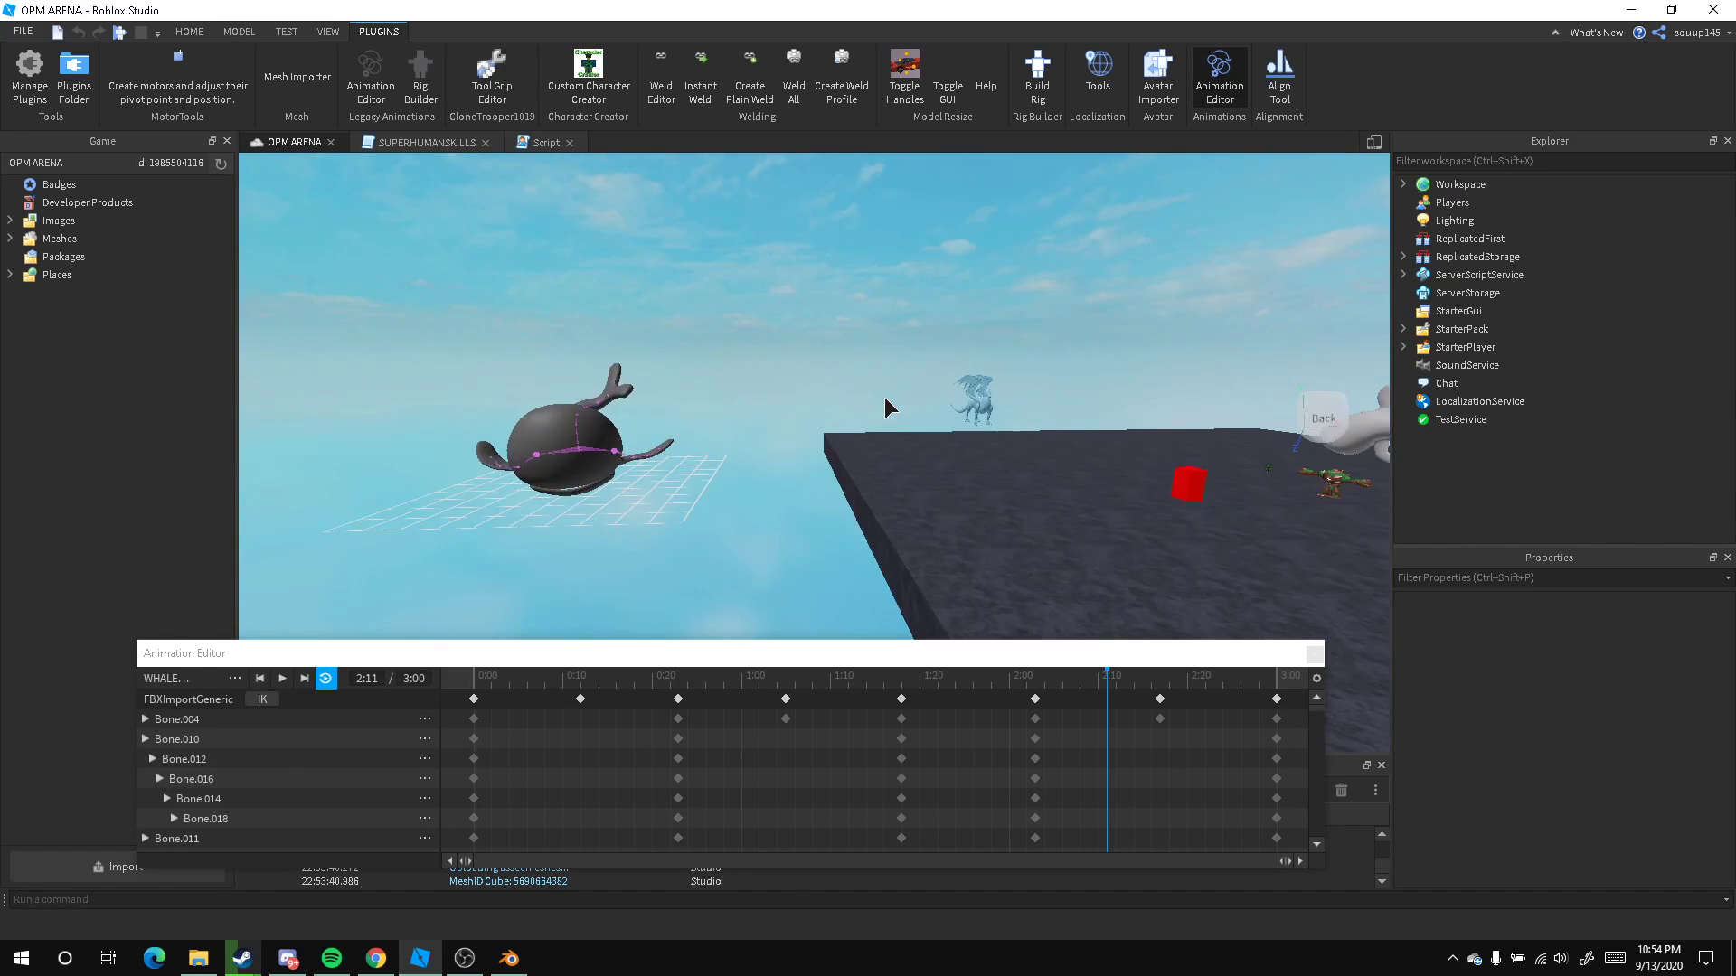
{"action": "scroll", "coordinate": [875, 396], "scroll_direction": "up", "scroll_amount": 8}
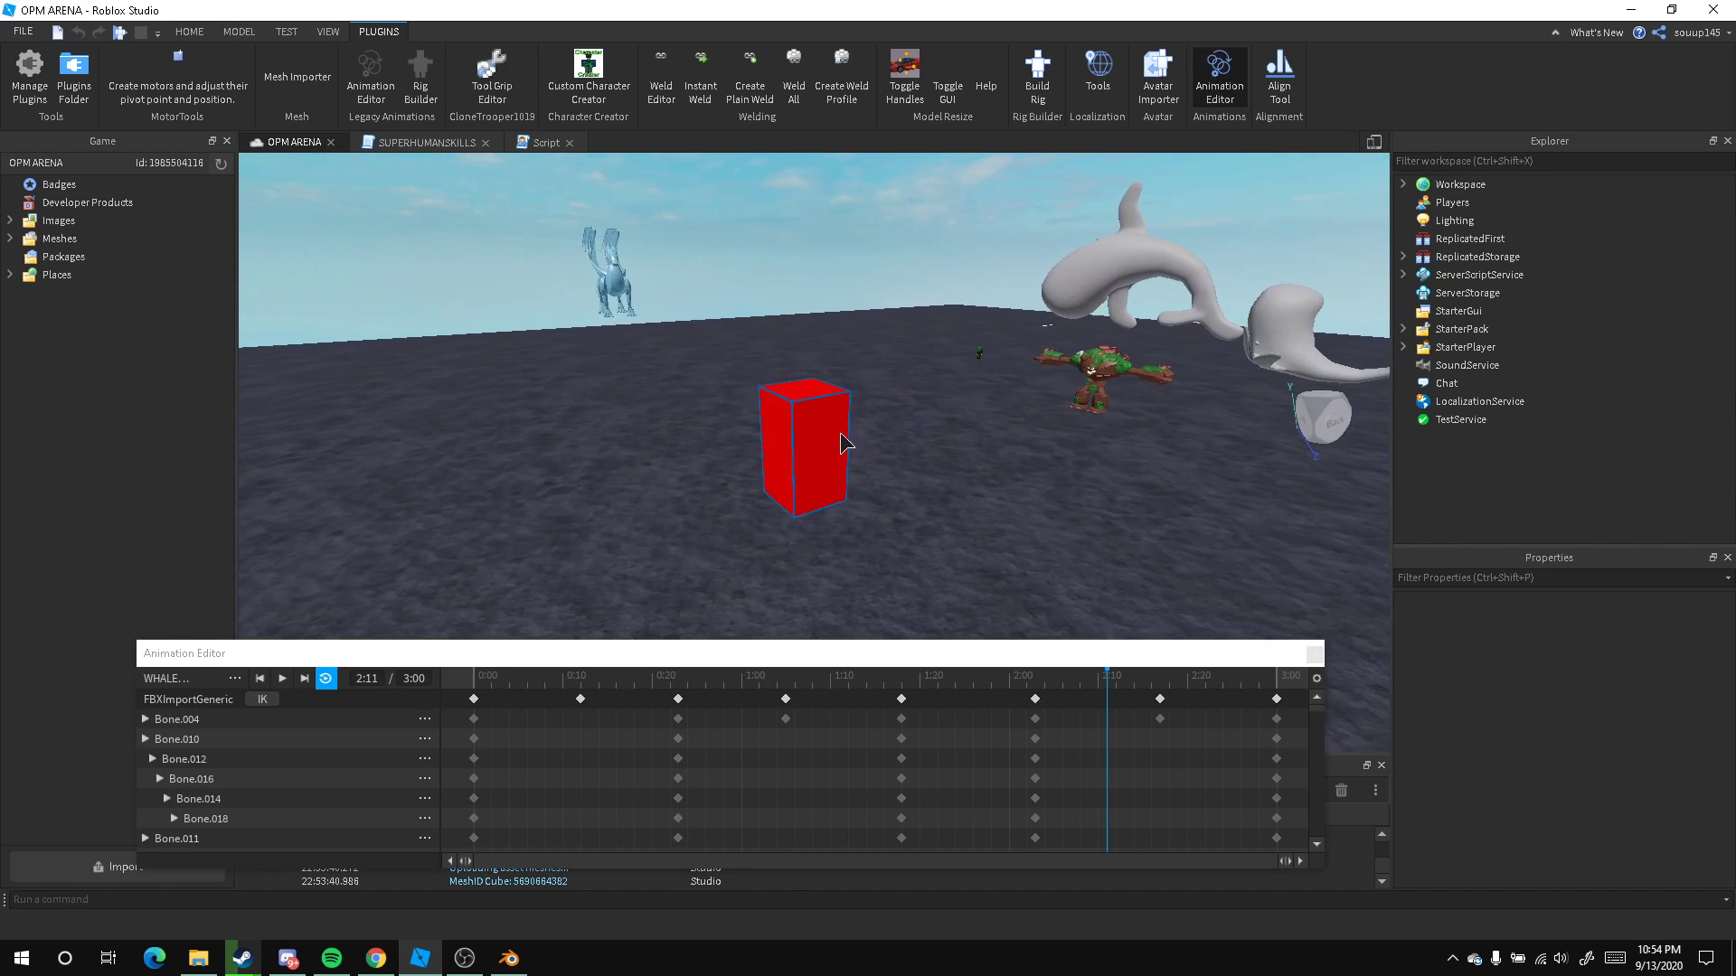
{"action": "left_click", "coordinate": [832, 449]}
{"action": "left_click", "coordinate": [813, 746]}
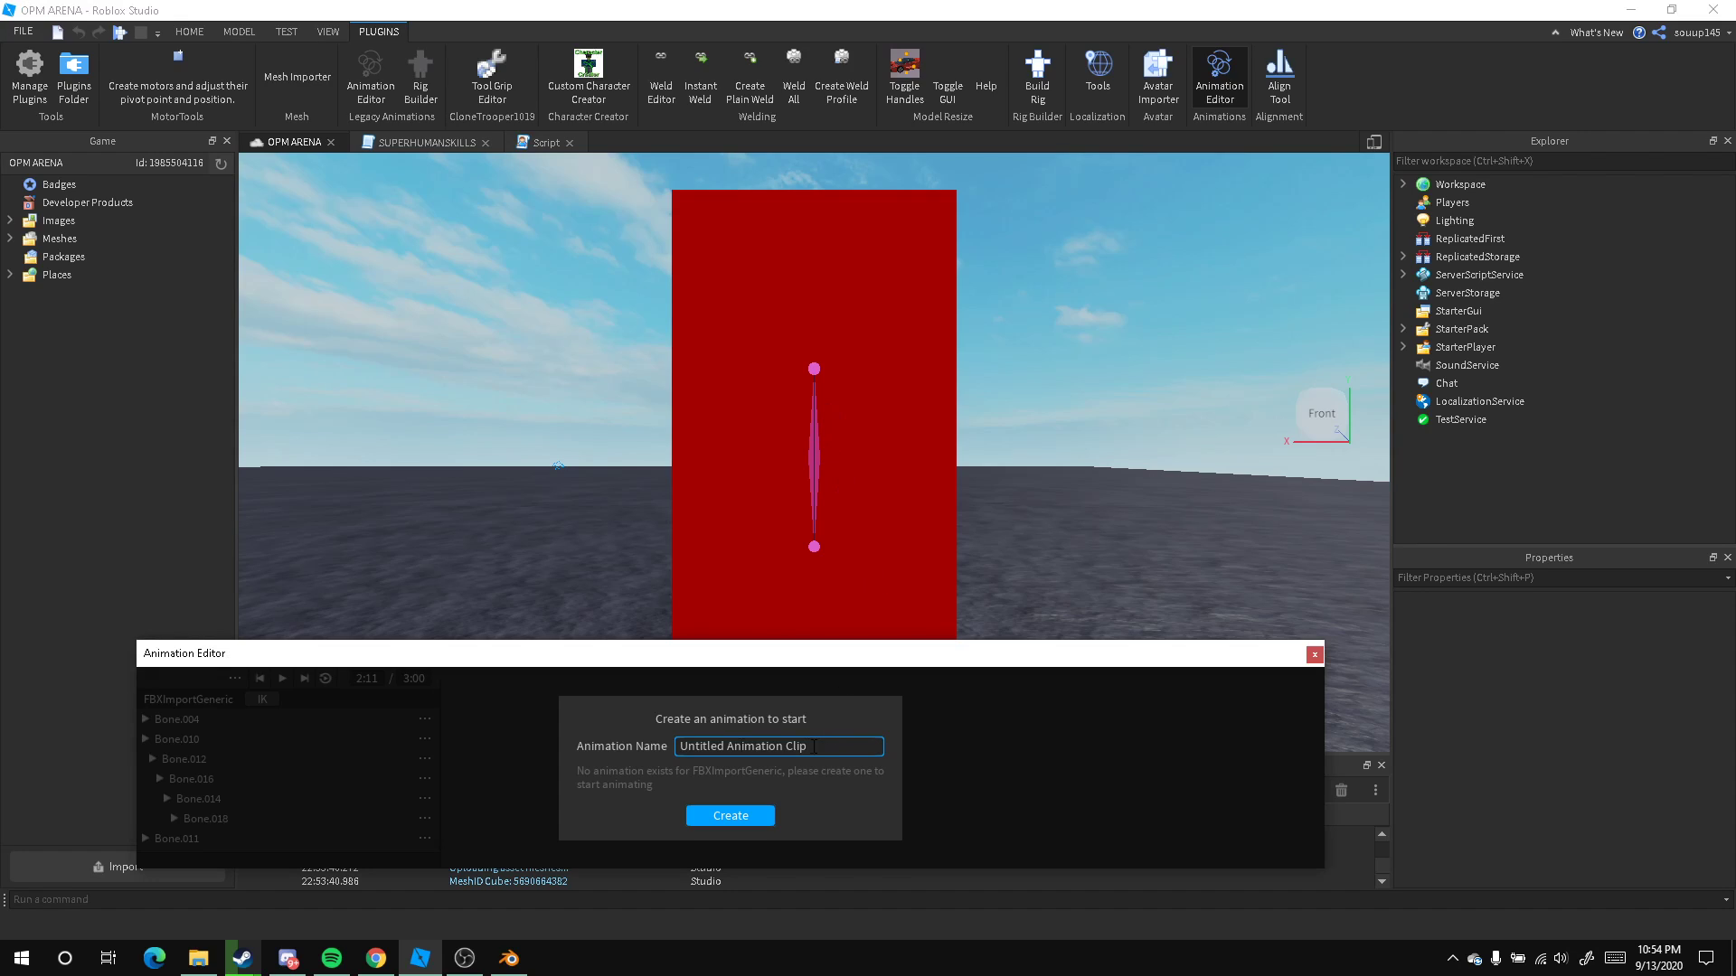
{"action": "type", "text": "test"}
{"action": "left_click", "coordinate": [729, 823]}
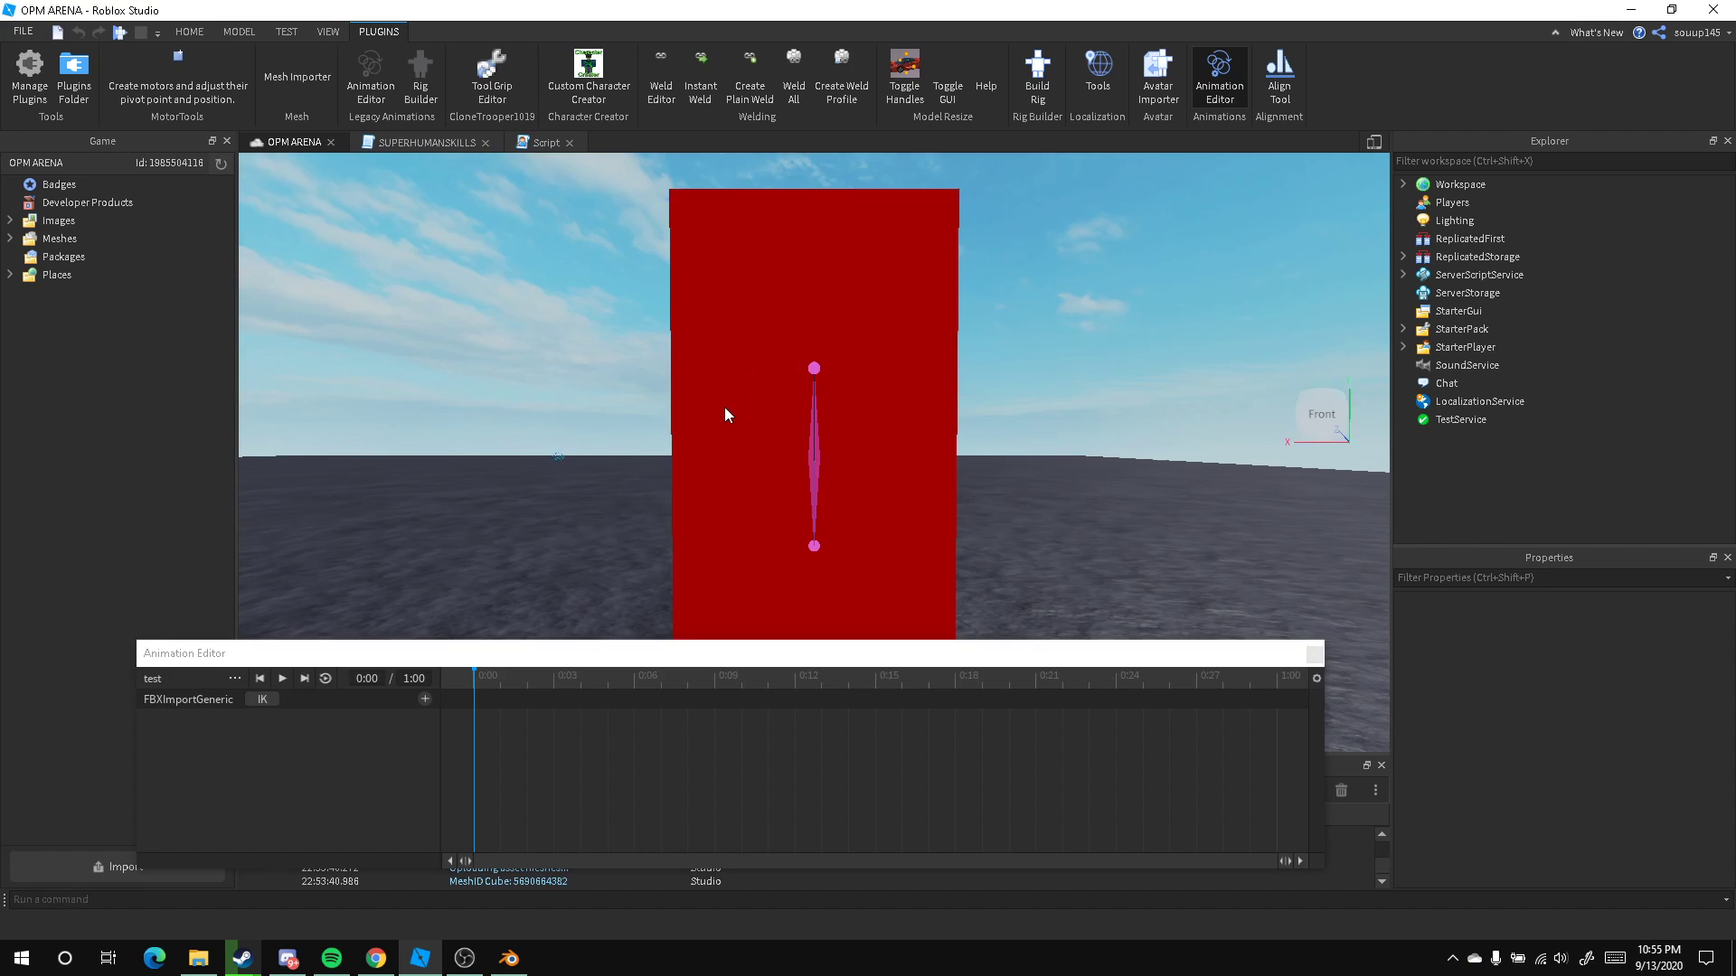
Add animation tracks for all of the red block's bones to the test animation
{"action": "right_click_drag", "start_coordinate": [724, 407], "coordinate": [721, 442]}
{"action": "scroll", "coordinate": [721, 442], "scroll_direction": "up", "scroll_amount": 3}
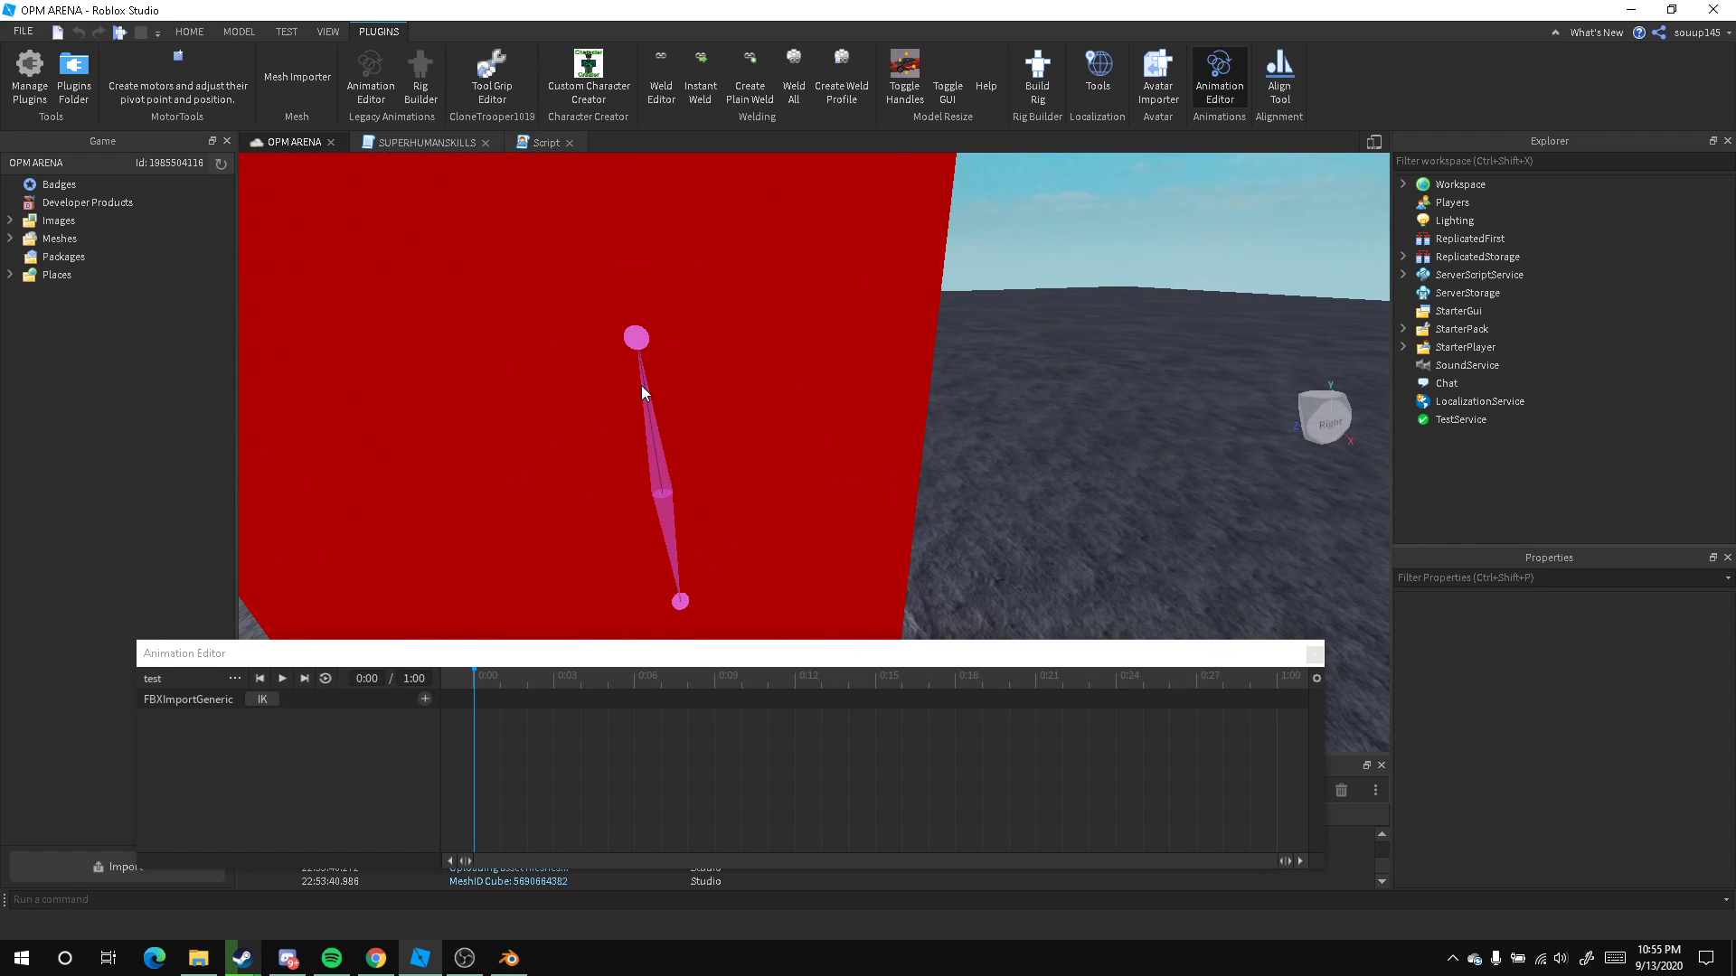
{"action": "right_click_drag", "start_coordinate": [642, 385], "coordinate": [468, 615]}
{"action": "scroll", "coordinate": [686, 443], "scroll_direction": "up", "scroll_amount": 2}
{"action": "scroll", "coordinate": [686, 443], "scroll_direction": "down", "scroll_amount": 3}
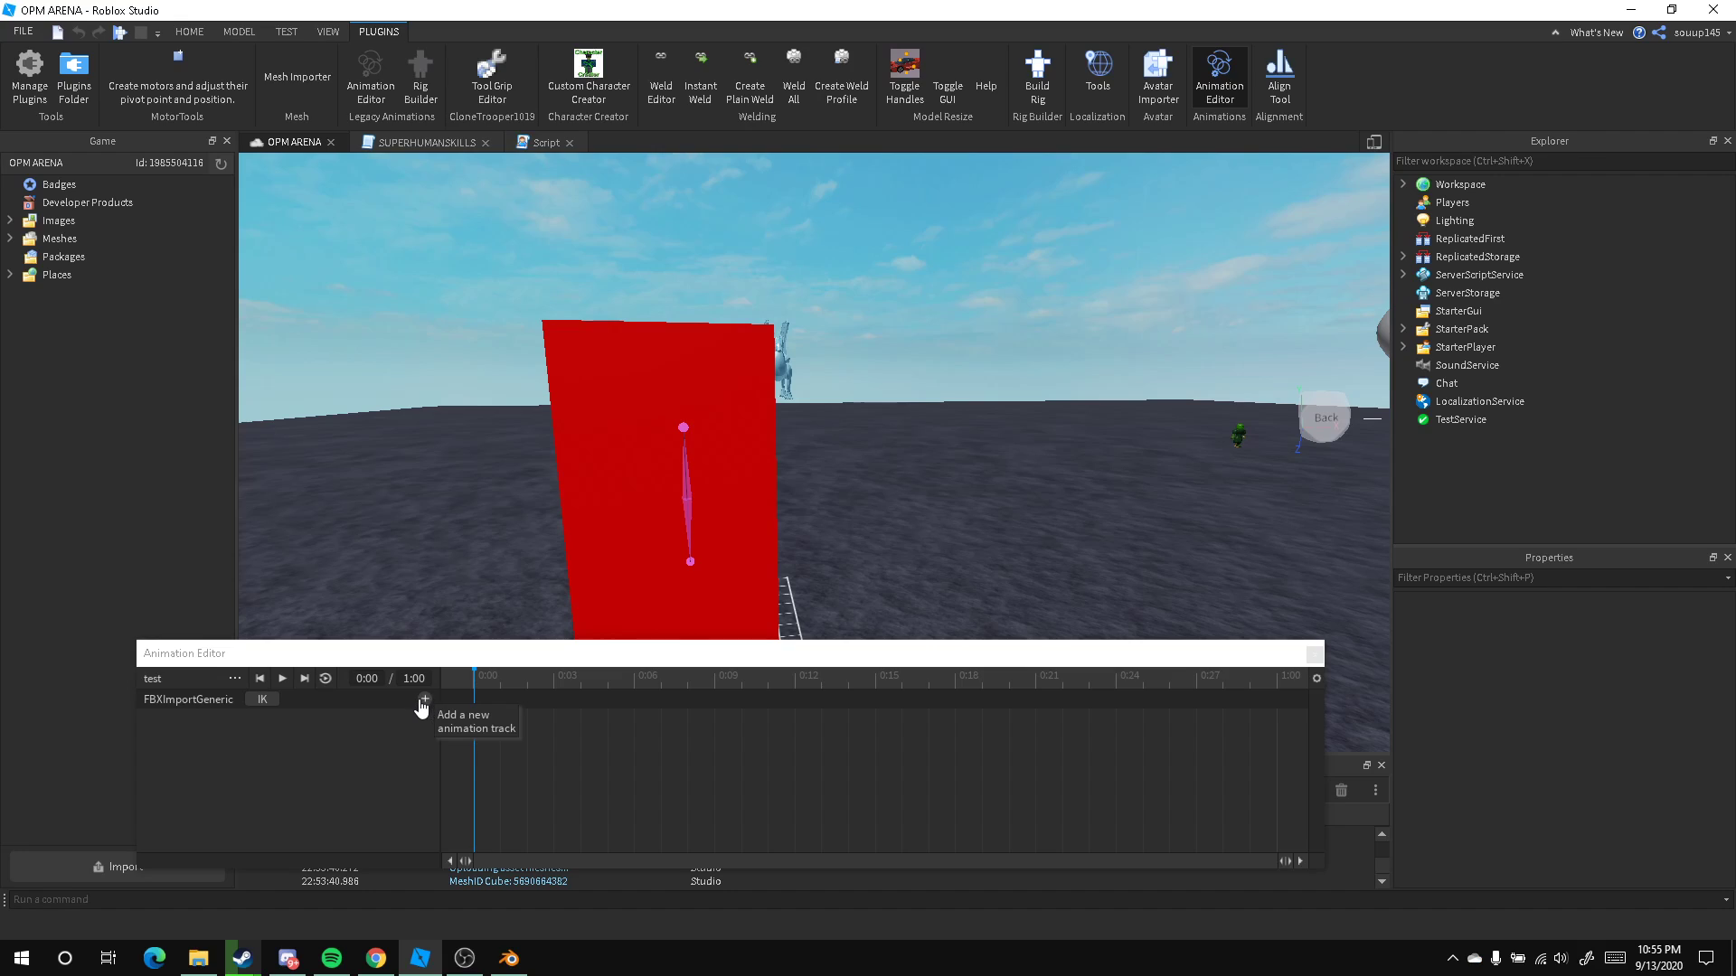
{"action": "left_click", "coordinate": [424, 700]}
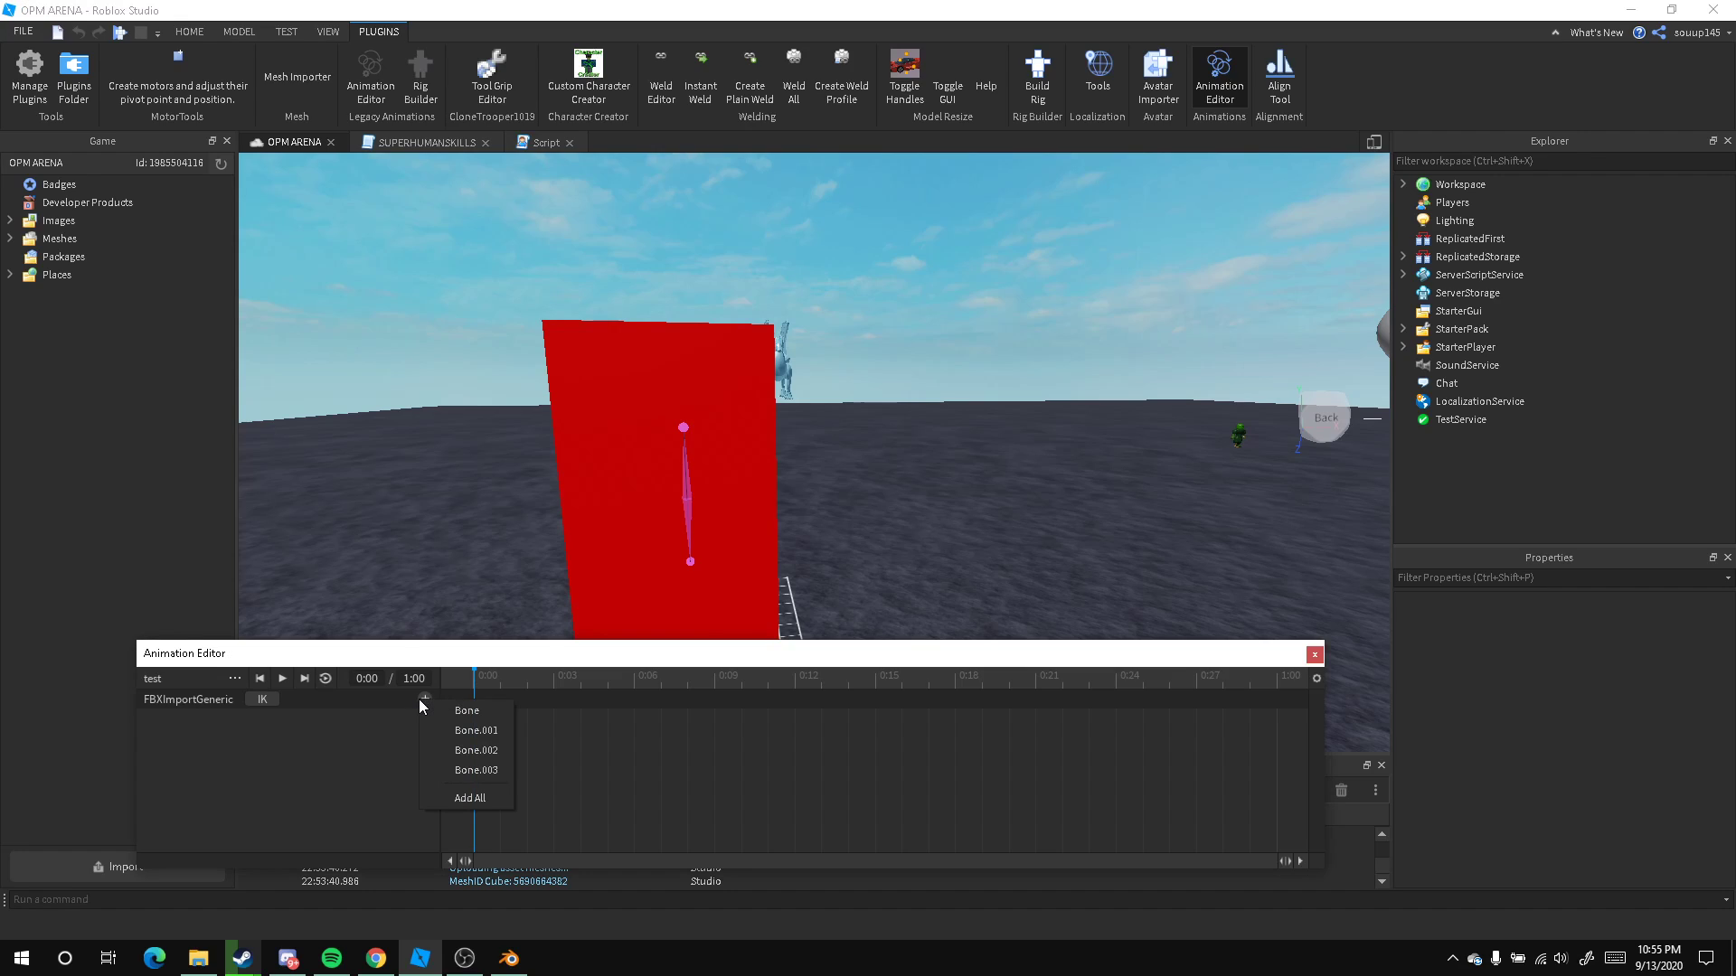
{"action": "left_click", "coordinate": [460, 800]}
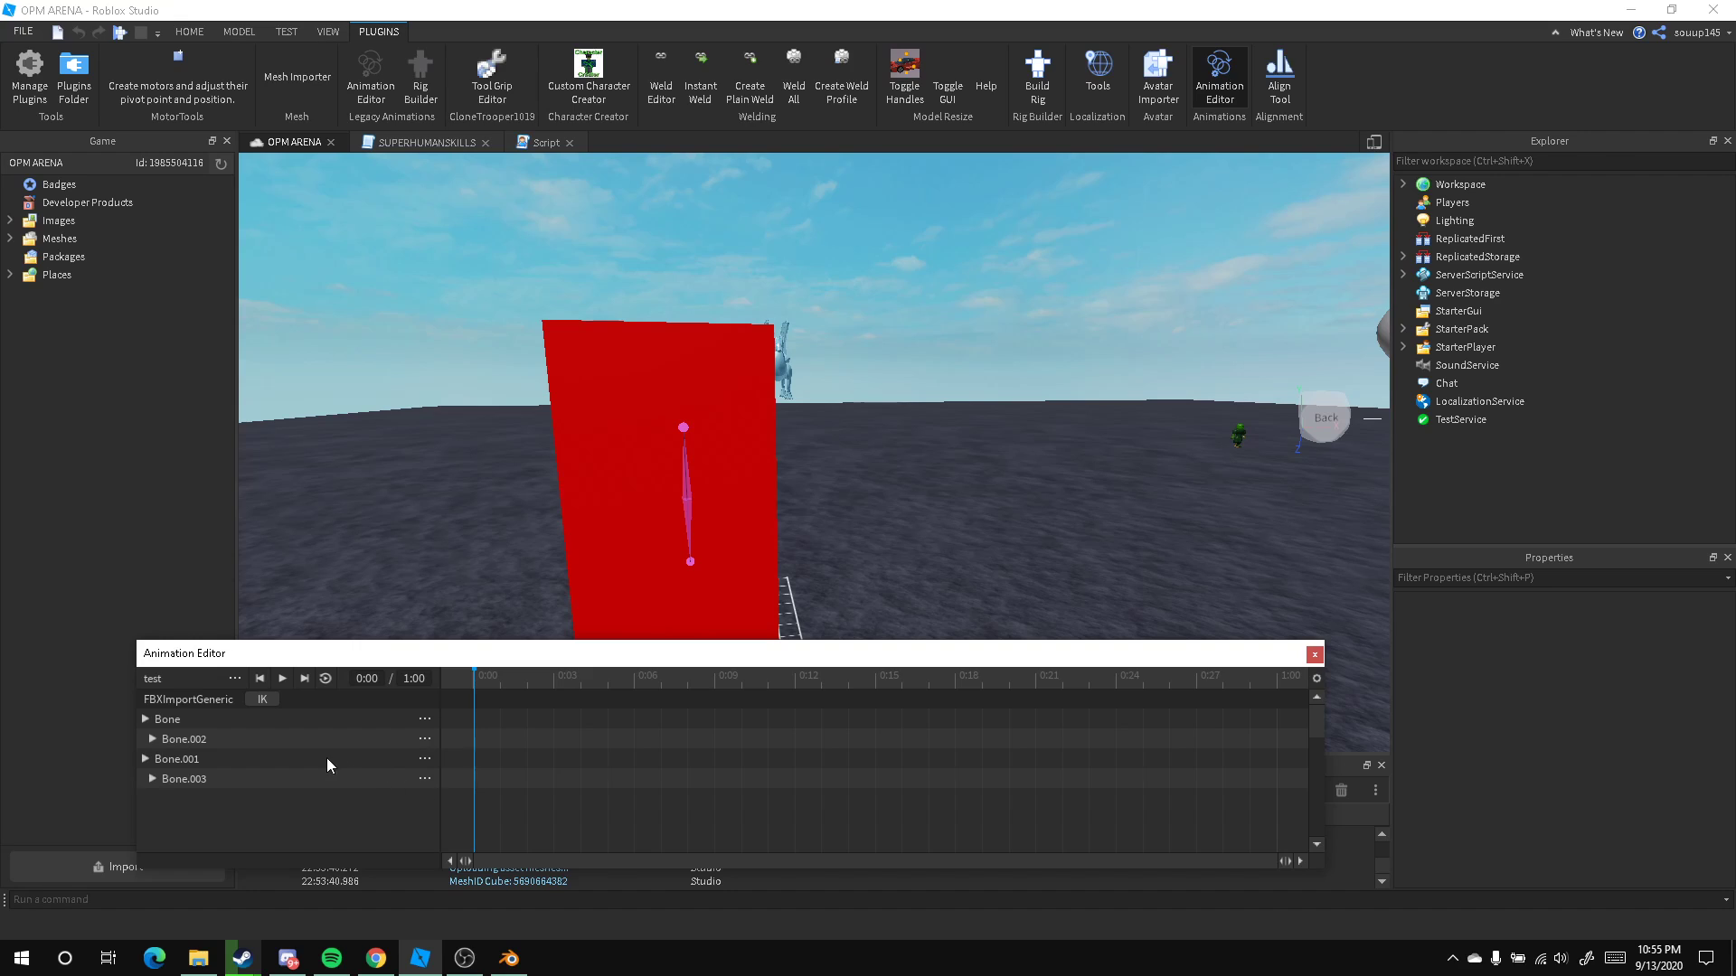
Select the Bone, Bone.002, Bone.001 and Bone.003 tracks in turn to examine where each bone sits in the block
{"action": "left_click", "coordinate": [167, 724]}
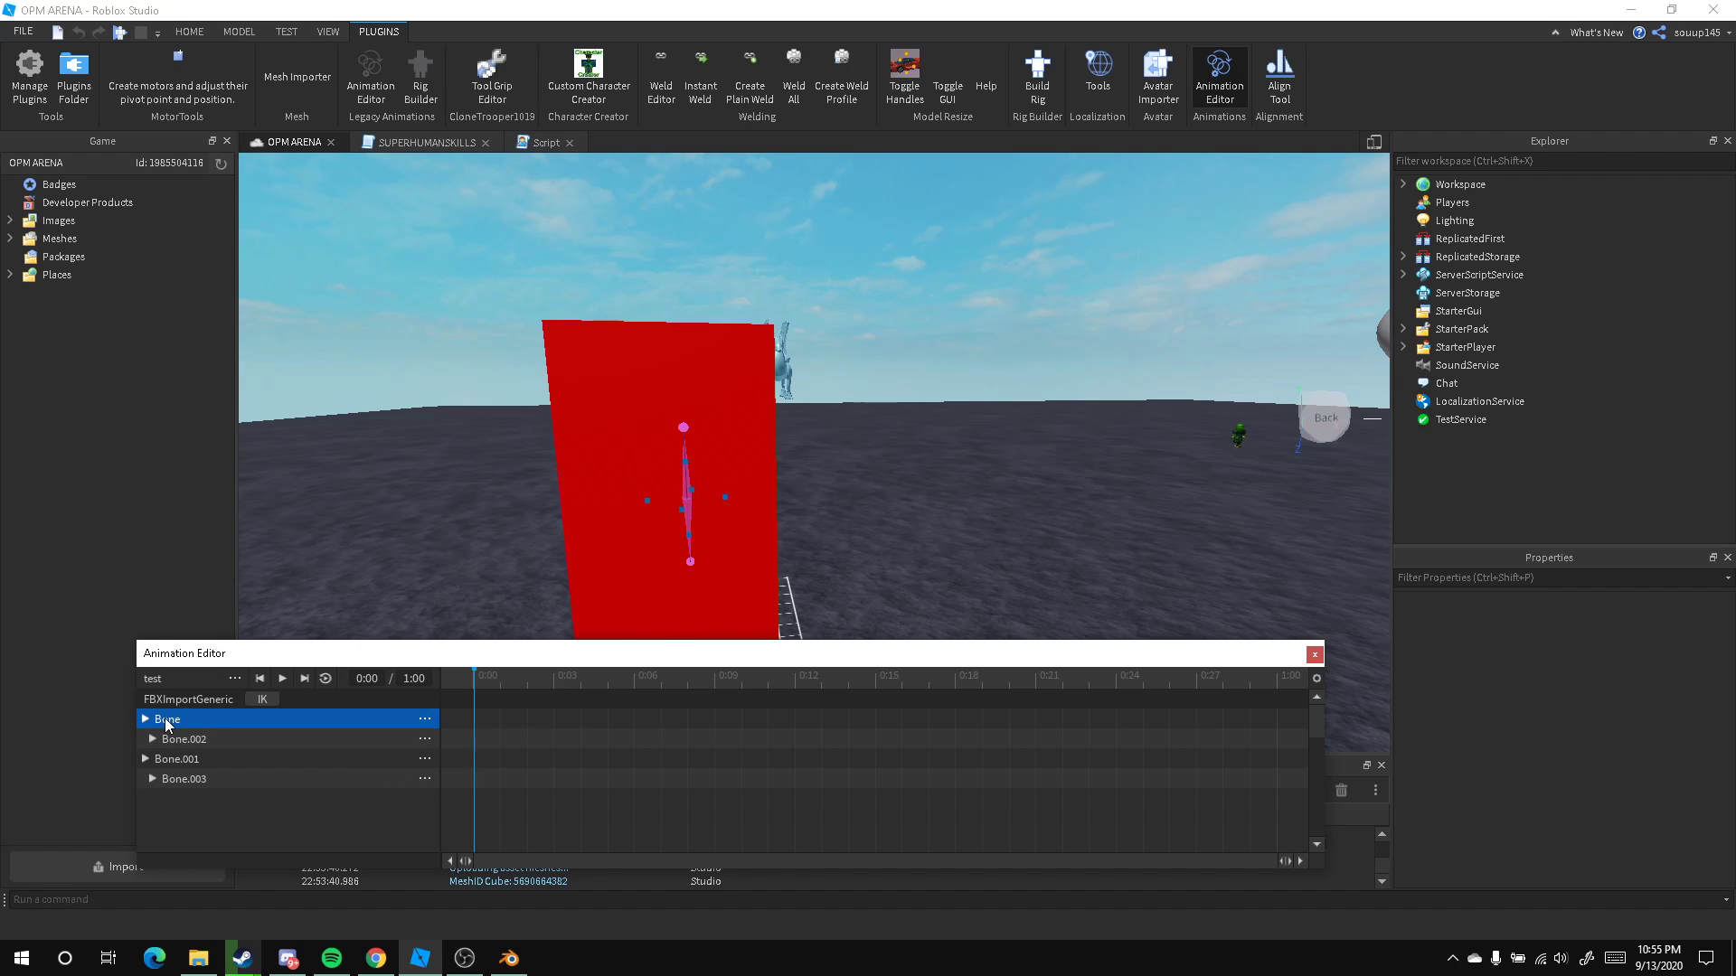
{"action": "right_click_drag", "start_coordinate": [773, 507], "coordinate": [488, 492]}
{"action": "key", "text": "f"}
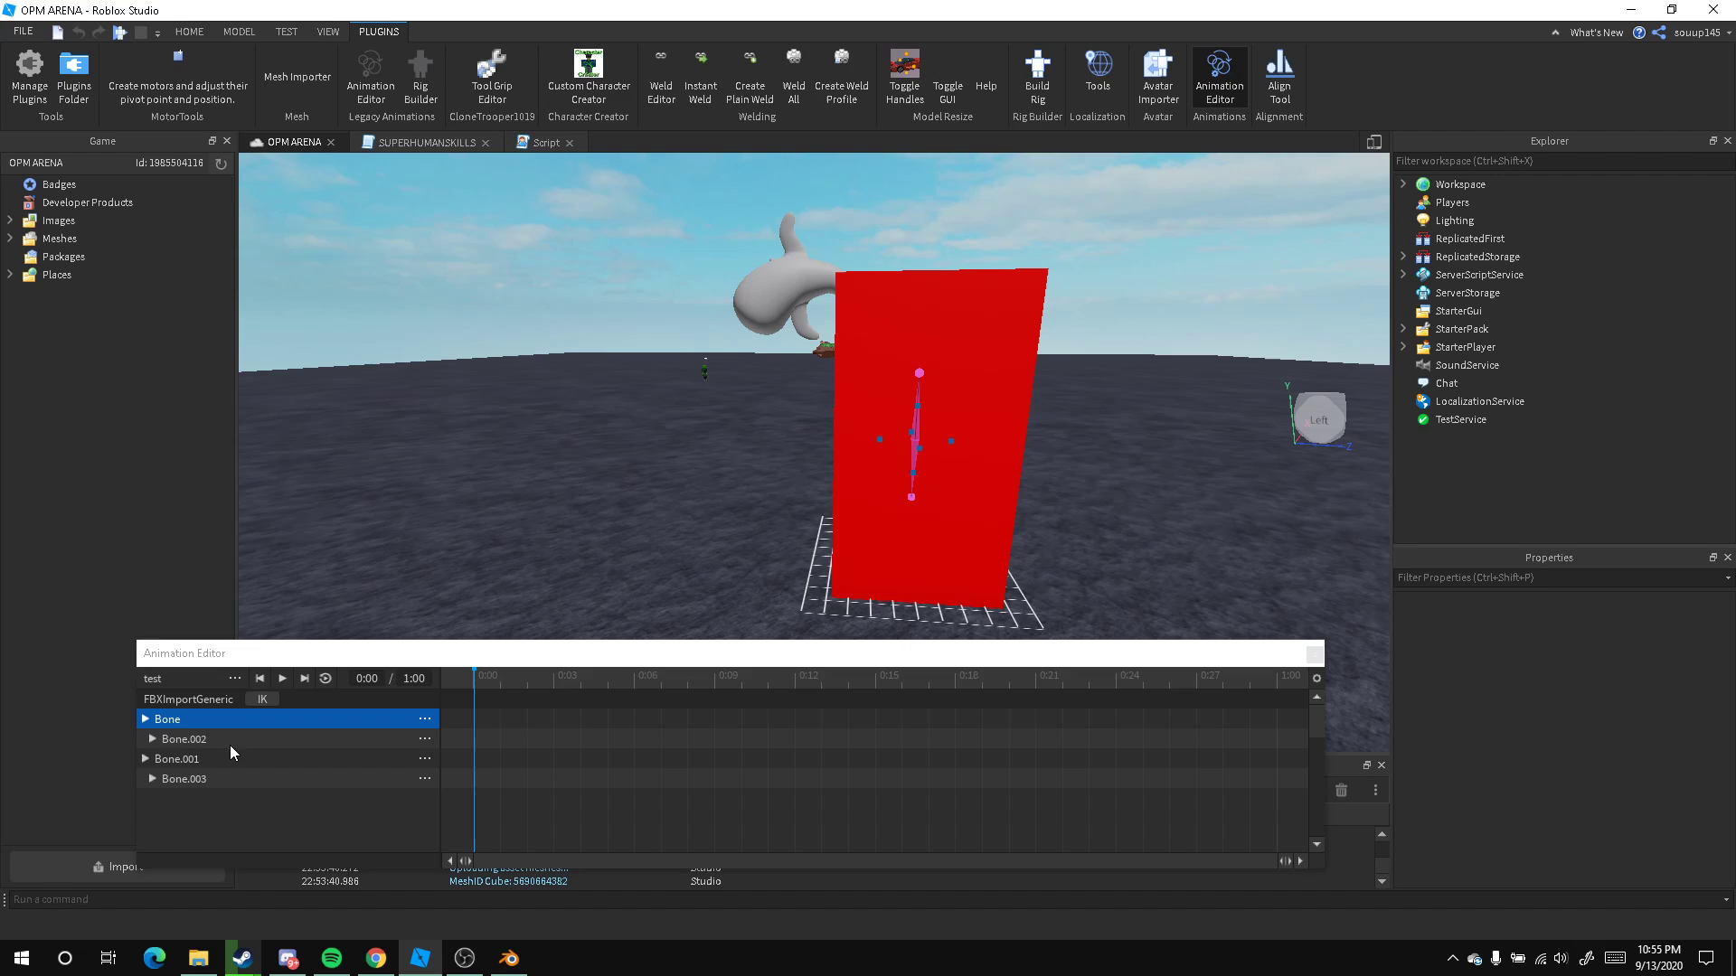
{"action": "left_click", "coordinate": [187, 741]}
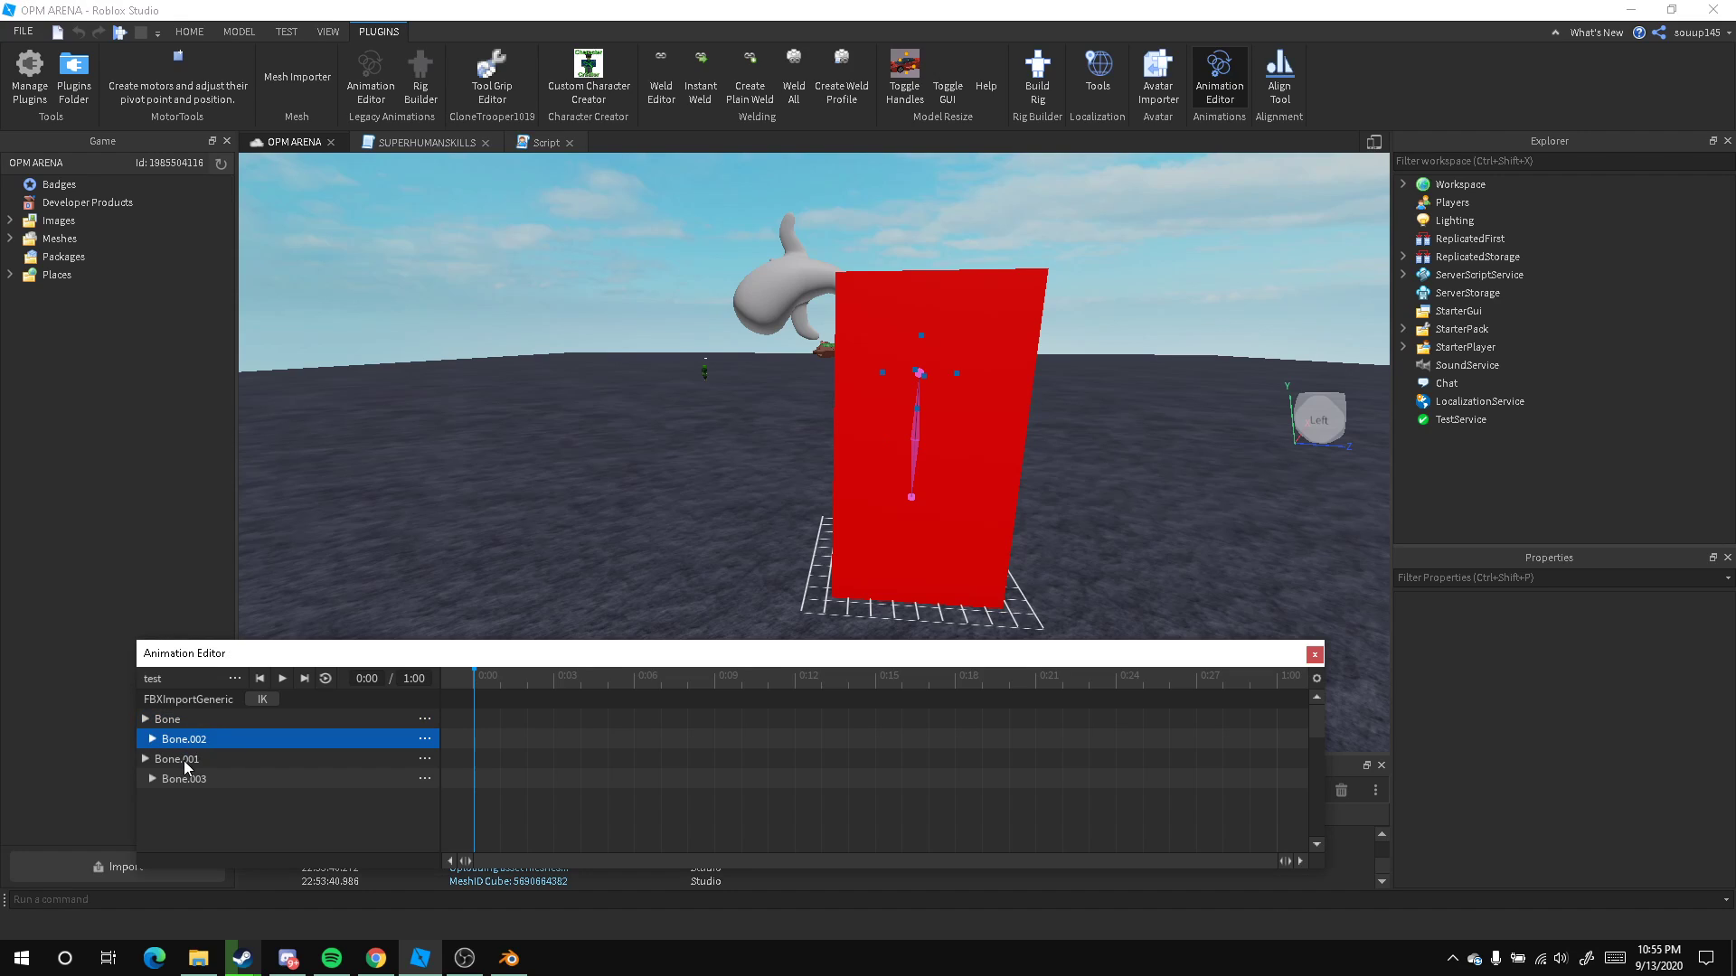
{"action": "left_click", "coordinate": [185, 761]}
{"action": "left_click", "coordinate": [185, 781]}
{"action": "left_click", "coordinate": [167, 723]}
{"action": "left_click", "coordinate": [204, 741]}
{"action": "left_click", "coordinate": [914, 454]}
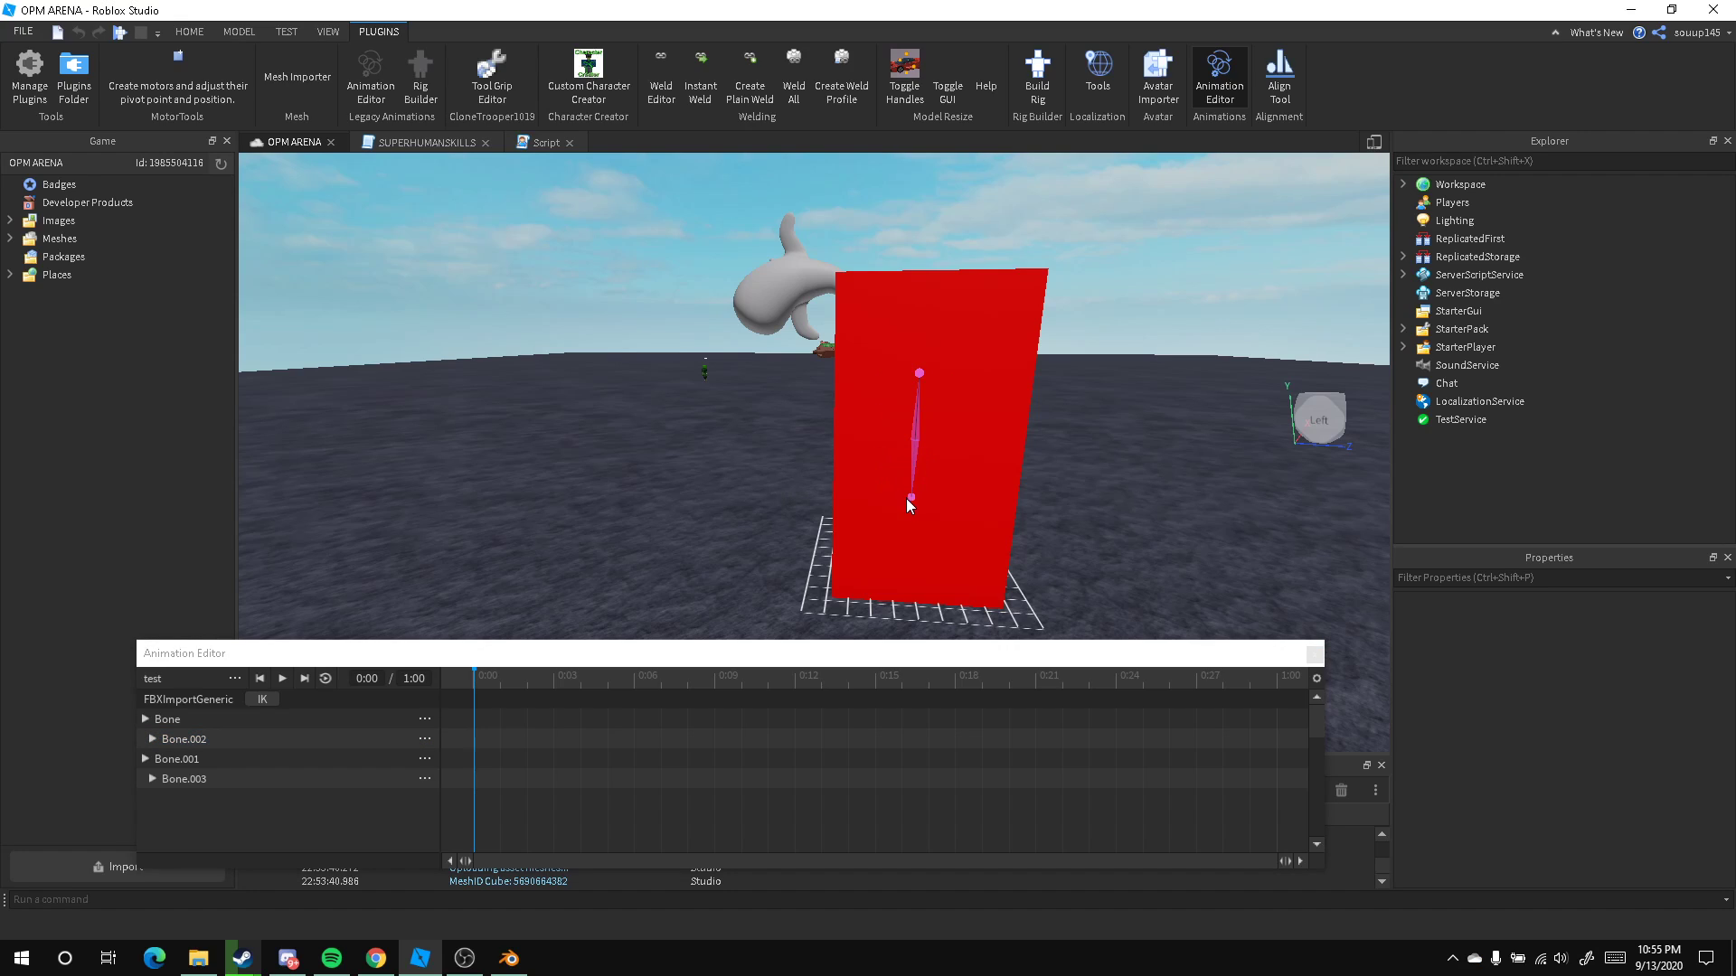
{"action": "left_click", "coordinate": [165, 723]}
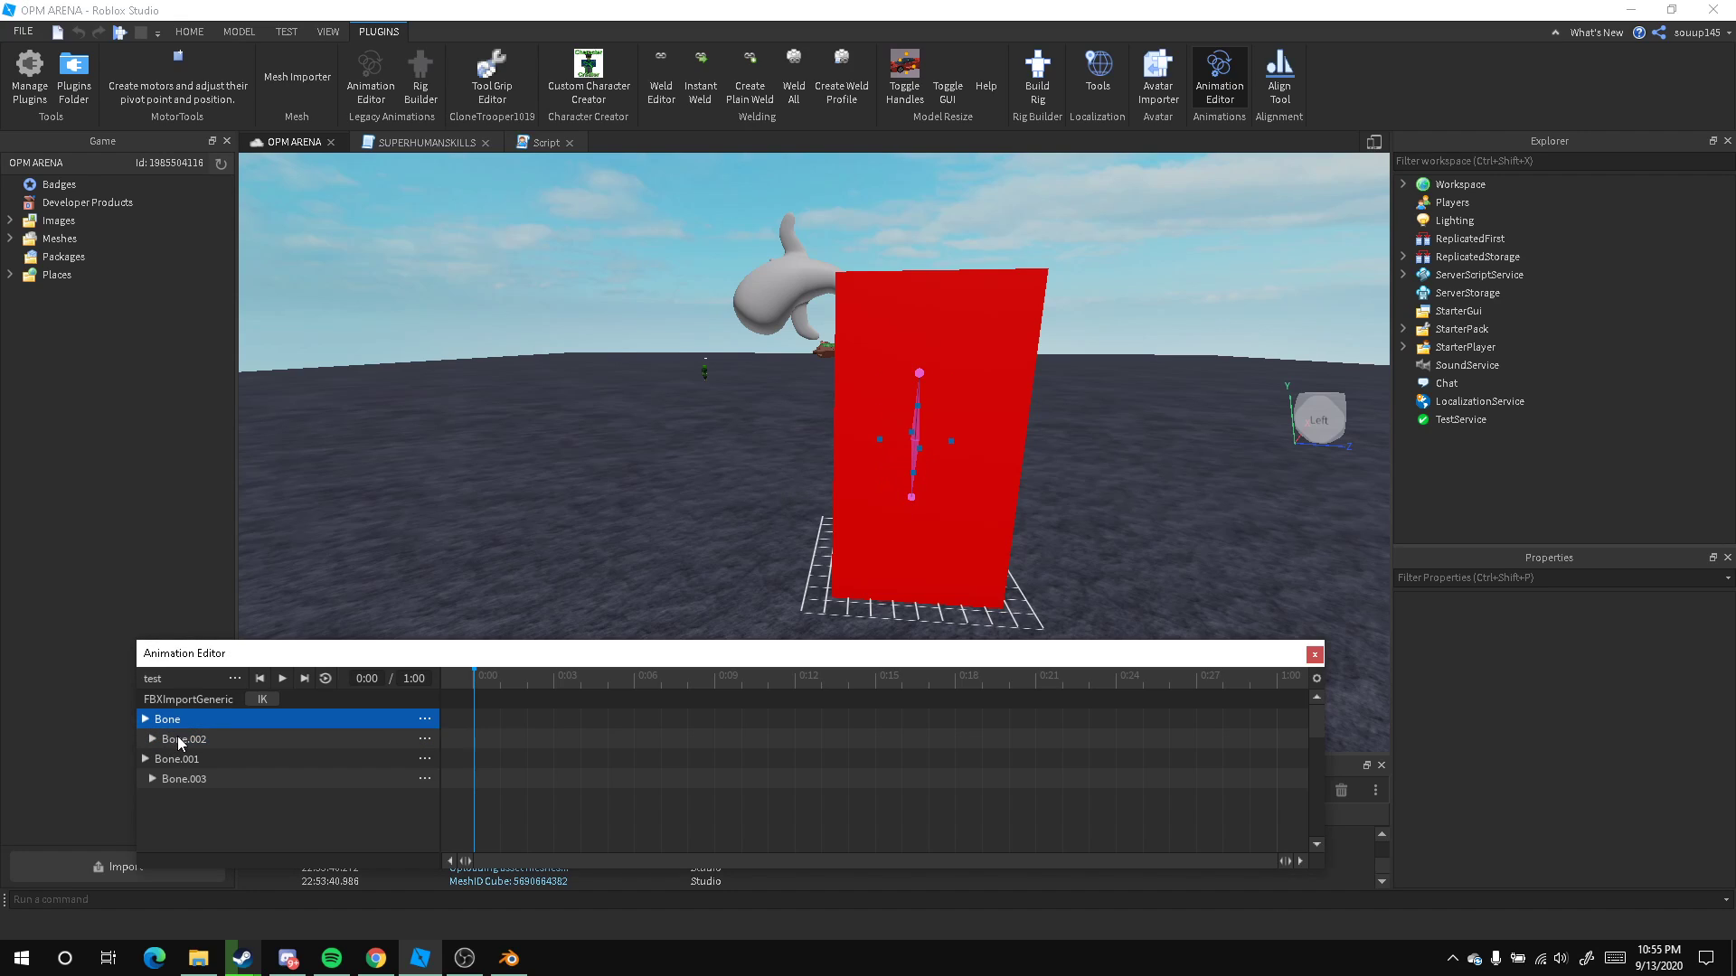
{"action": "left_click", "coordinate": [177, 738]}
{"action": "left_click", "coordinate": [199, 762]}
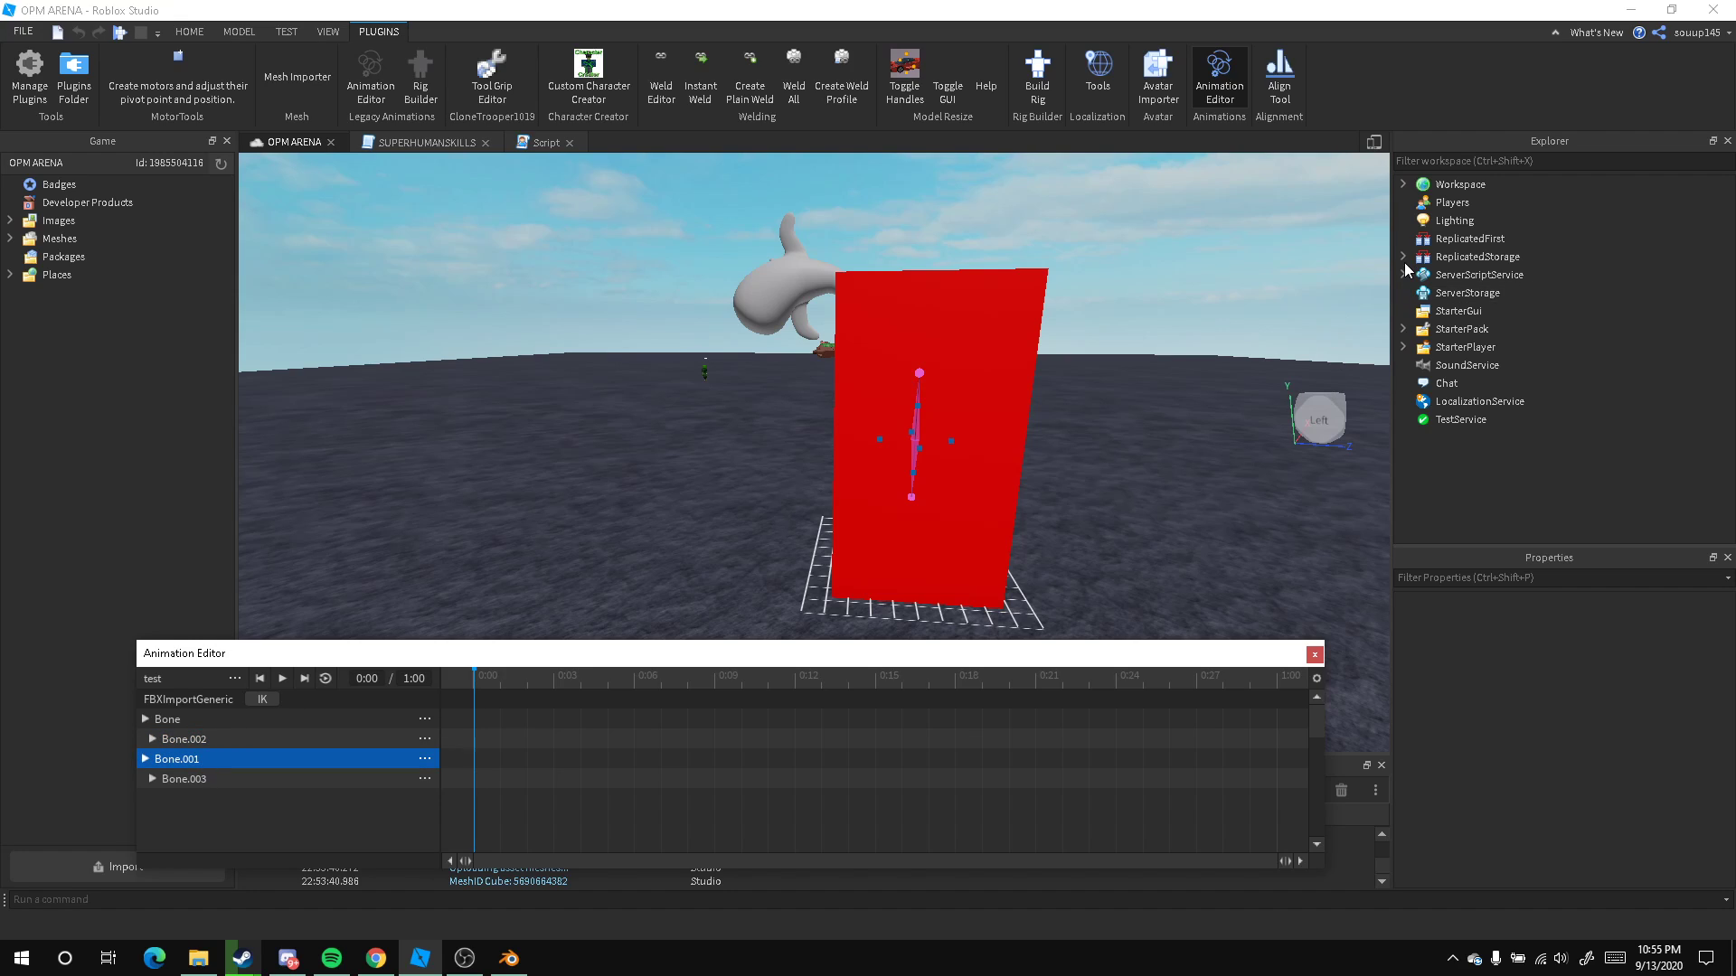
Expand the Workspace hierarchy and select the red block's FBXImportGeneric model
{"action": "left_click", "coordinate": [1403, 184]}
{"action": "scroll", "coordinate": [1476, 335], "scroll_direction": "down", "scroll_amount": 5}
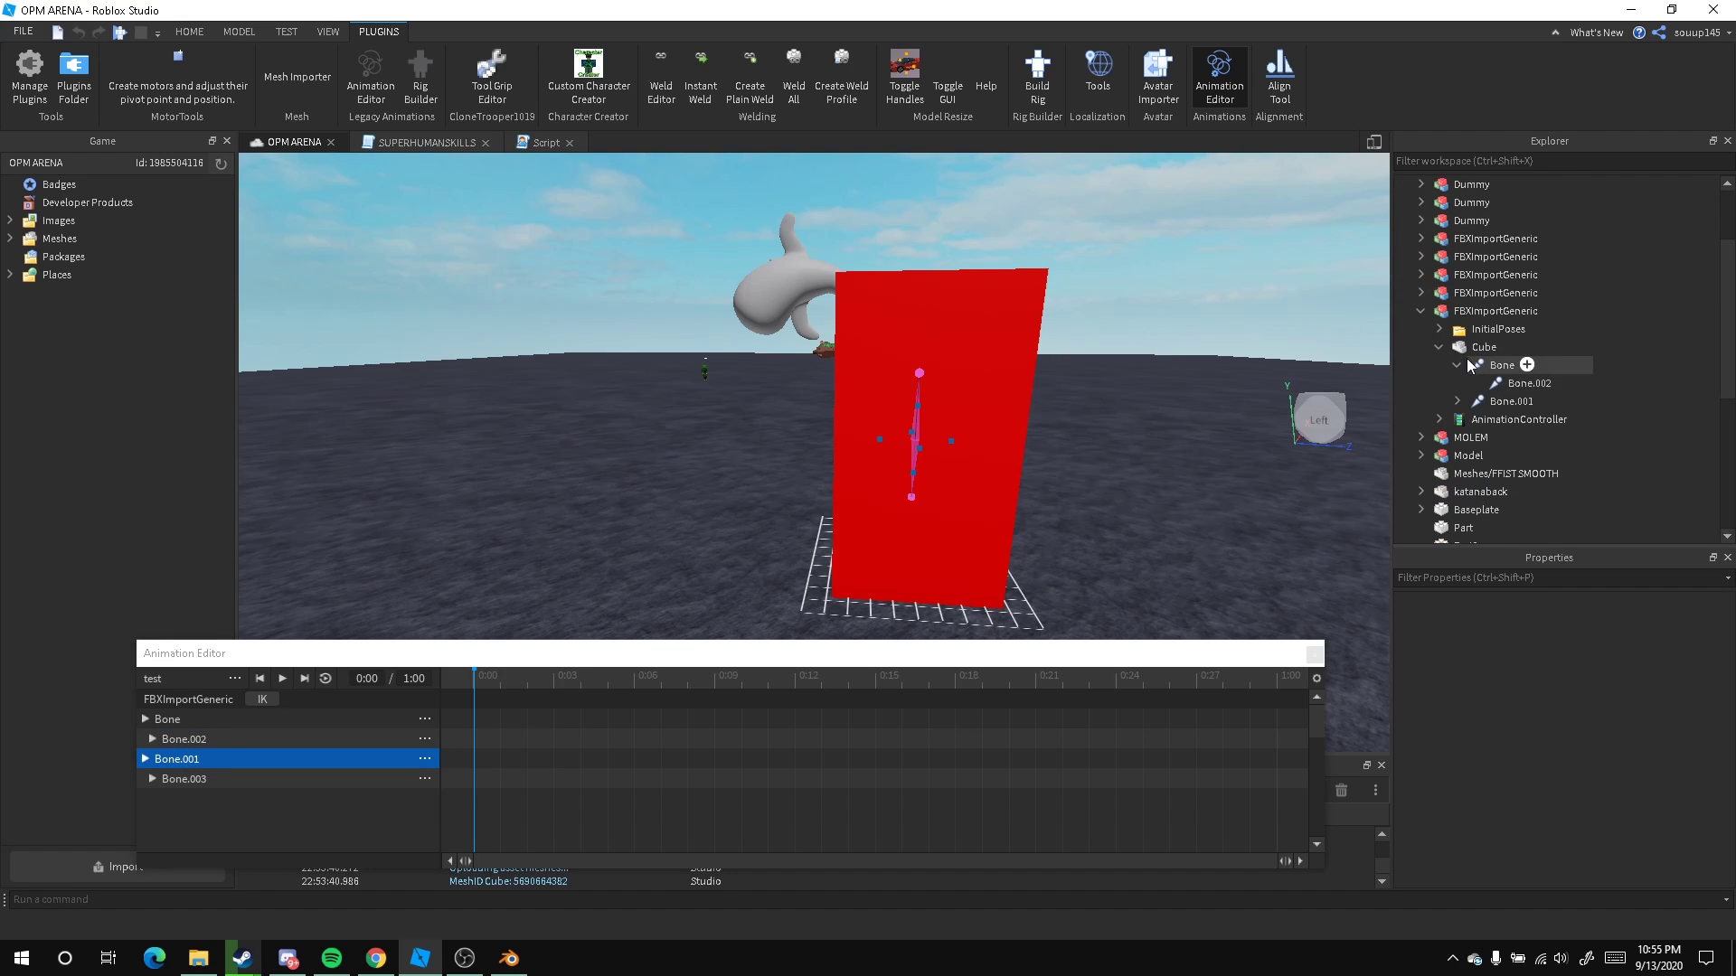
{"action": "left_click", "coordinate": [1487, 311]}
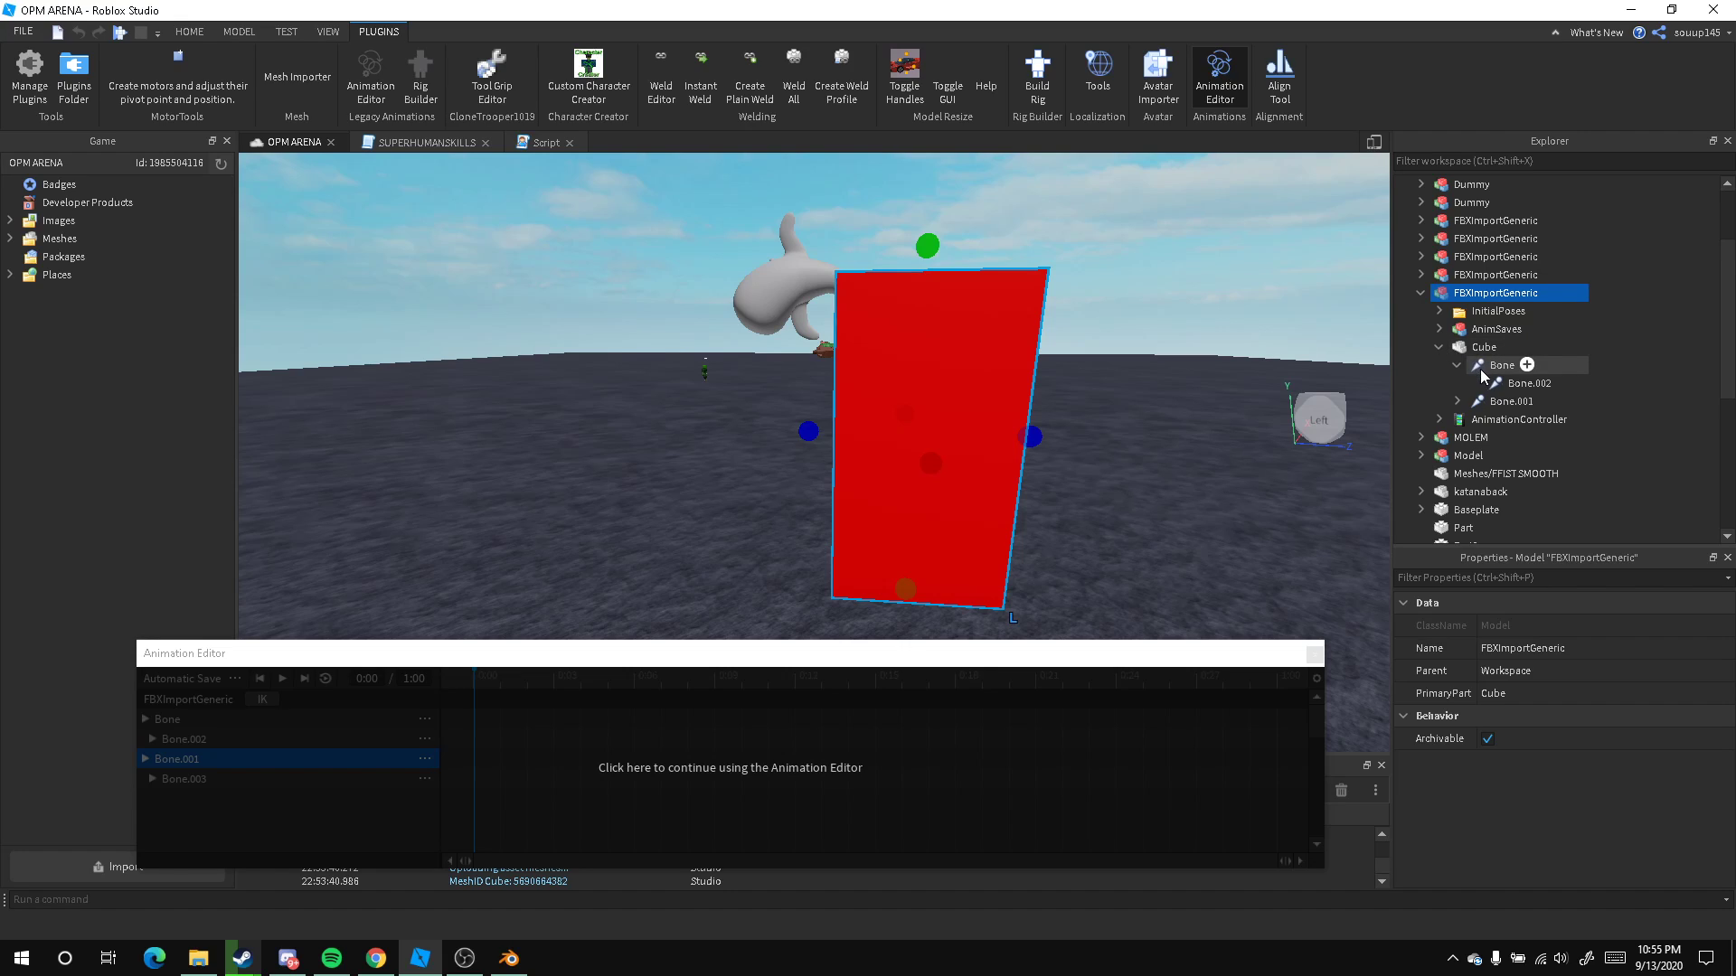
Expand Bone.001 in the red block's hierarchy, resume animation editing and add tracks for all of its bones
{"action": "left_click", "coordinate": [1457, 403]}
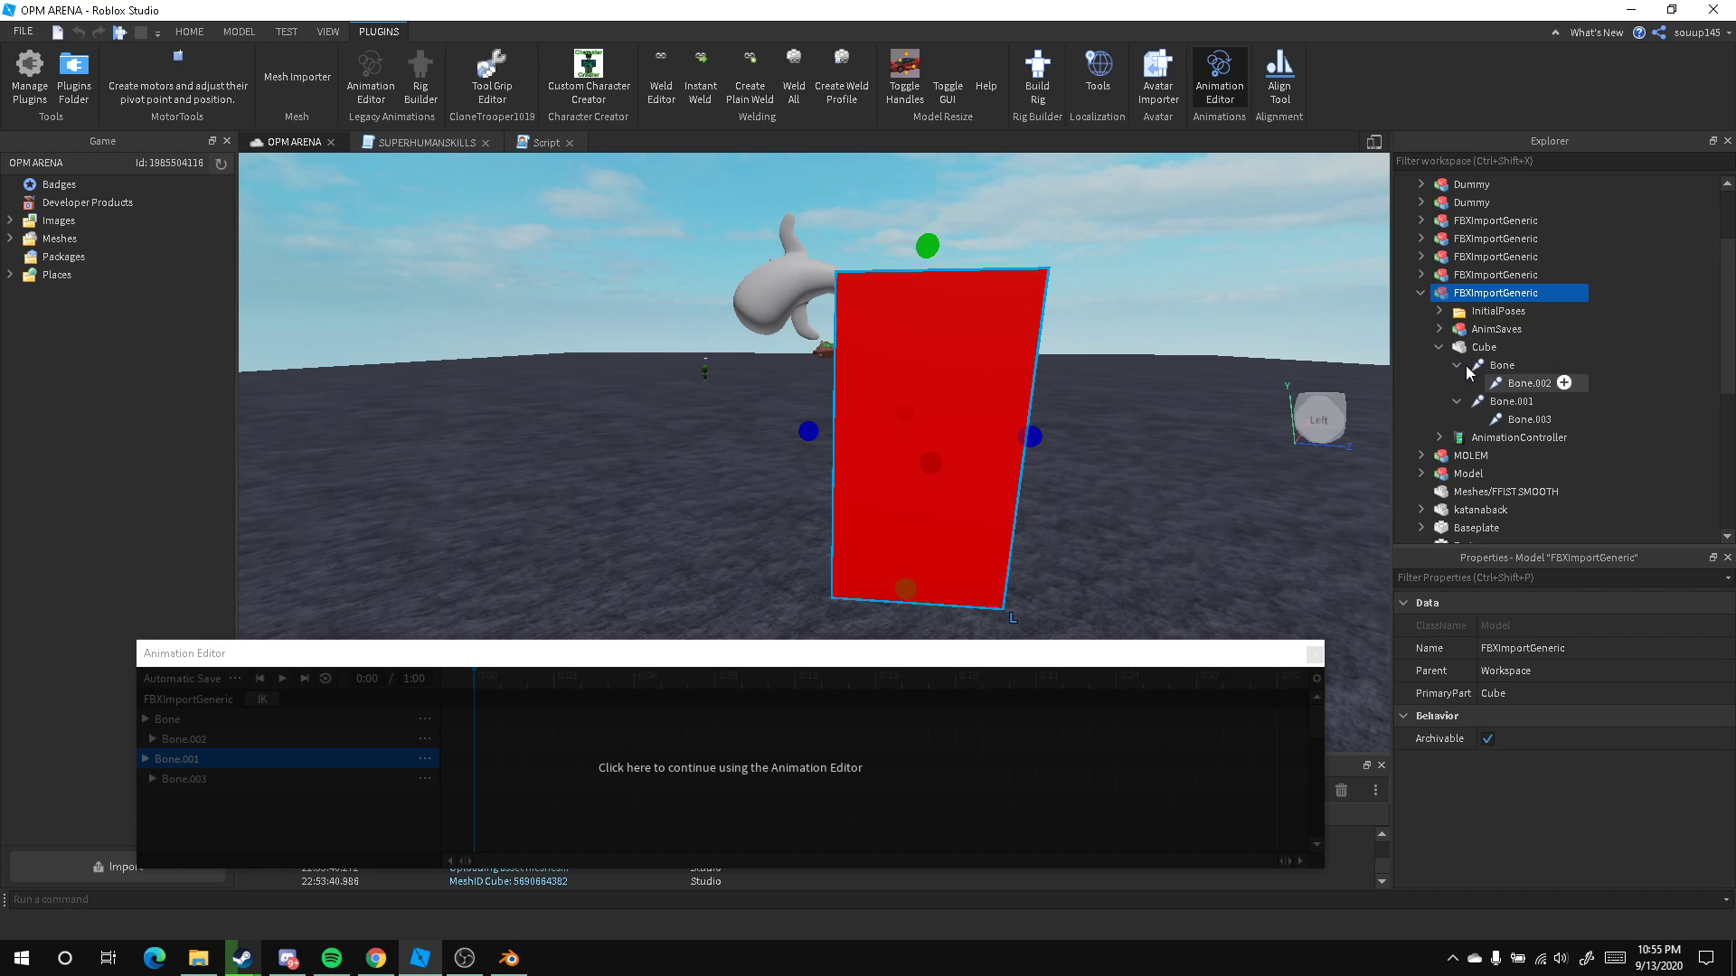
{"action": "left_click", "coordinate": [748, 784]}
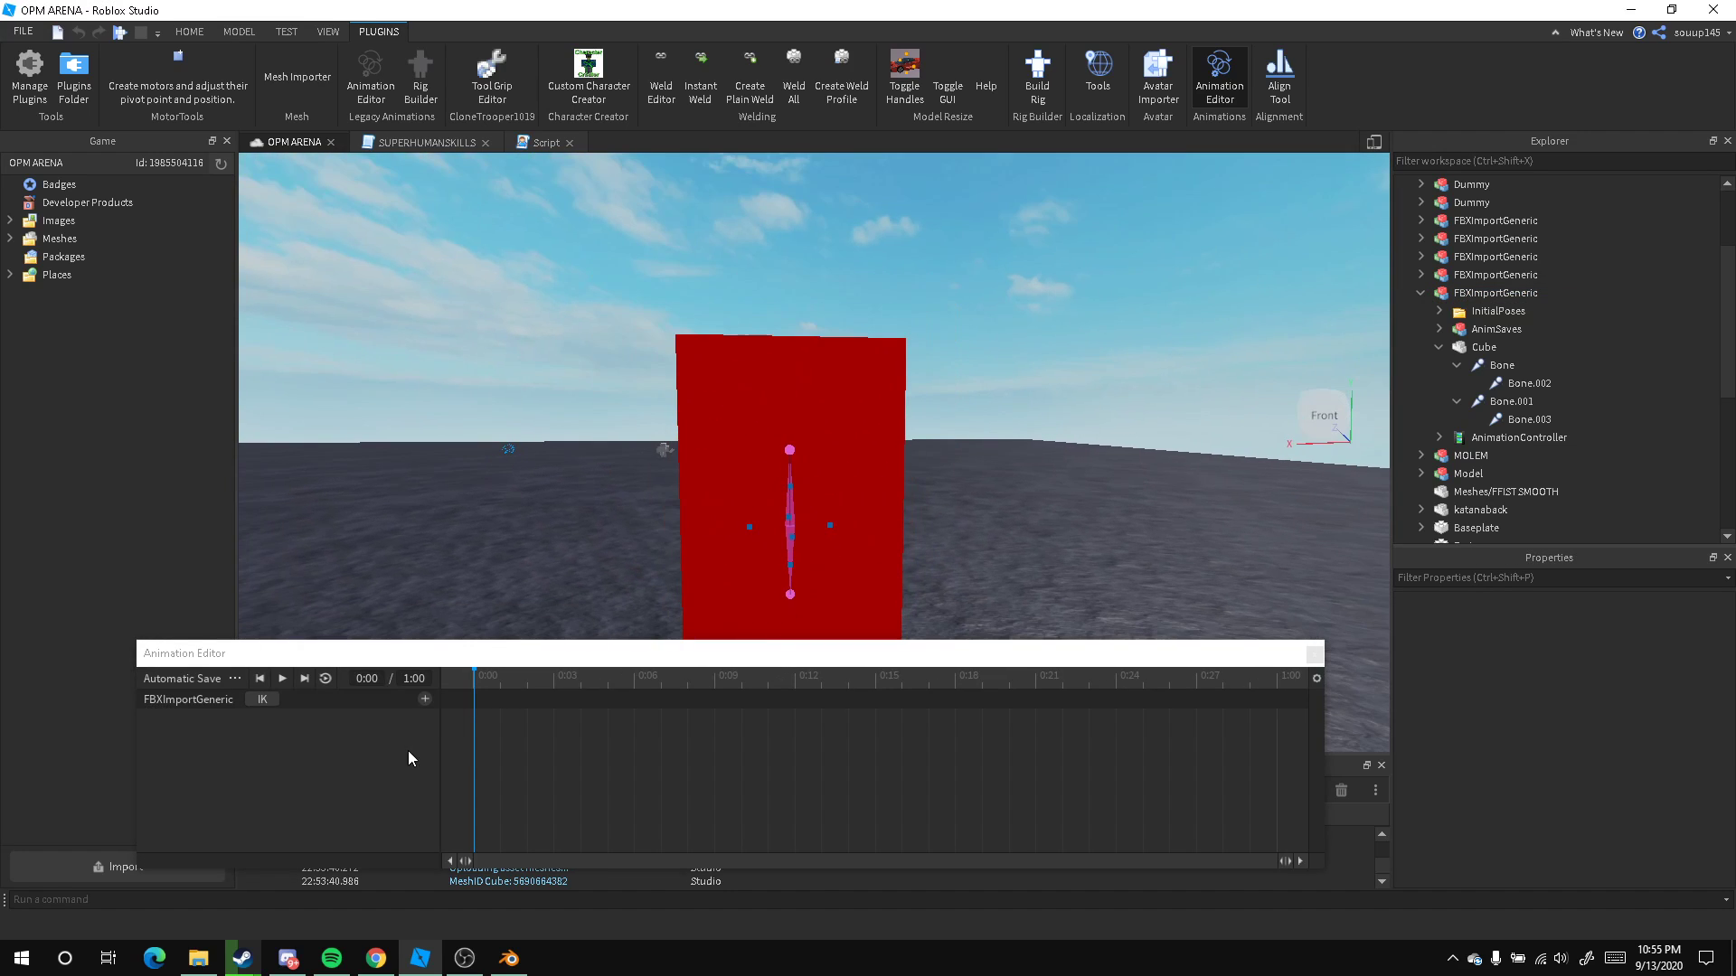
{"action": "left_click", "coordinate": [425, 701]}
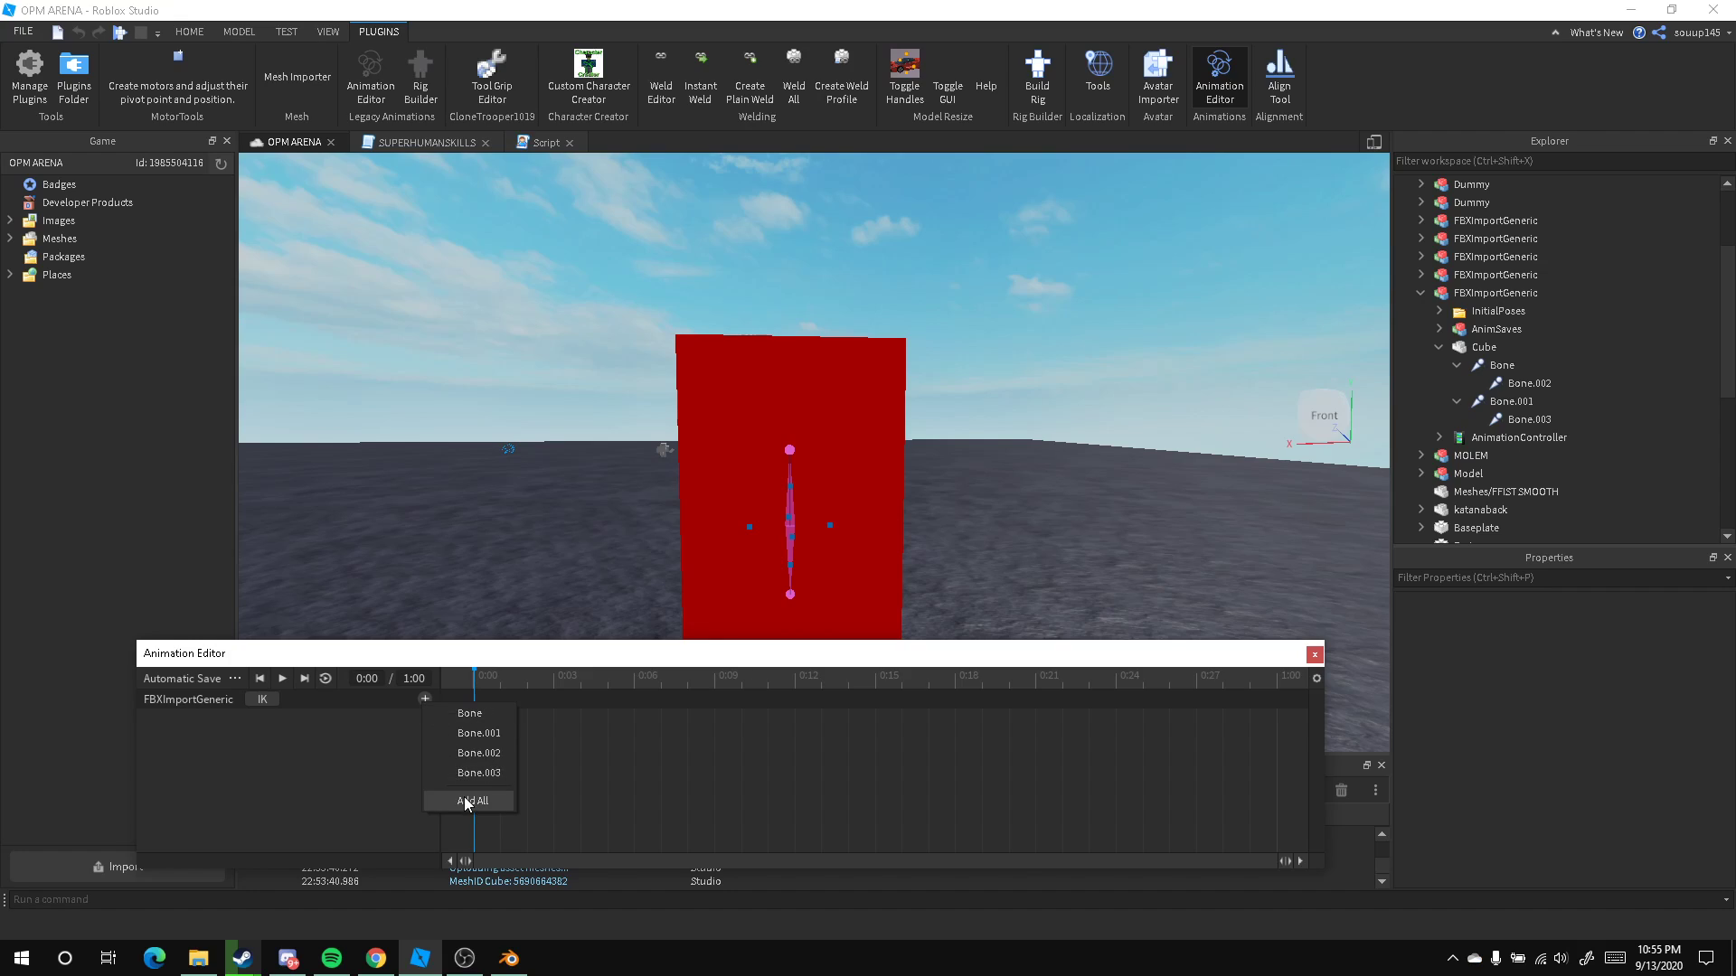
{"action": "left_click", "coordinate": [452, 799]}
At 0:00, move Bone sideways along its red axis with the Move tool, and shift Bone.002 in the opposite direction
{"action": "left_click", "coordinate": [168, 721]}
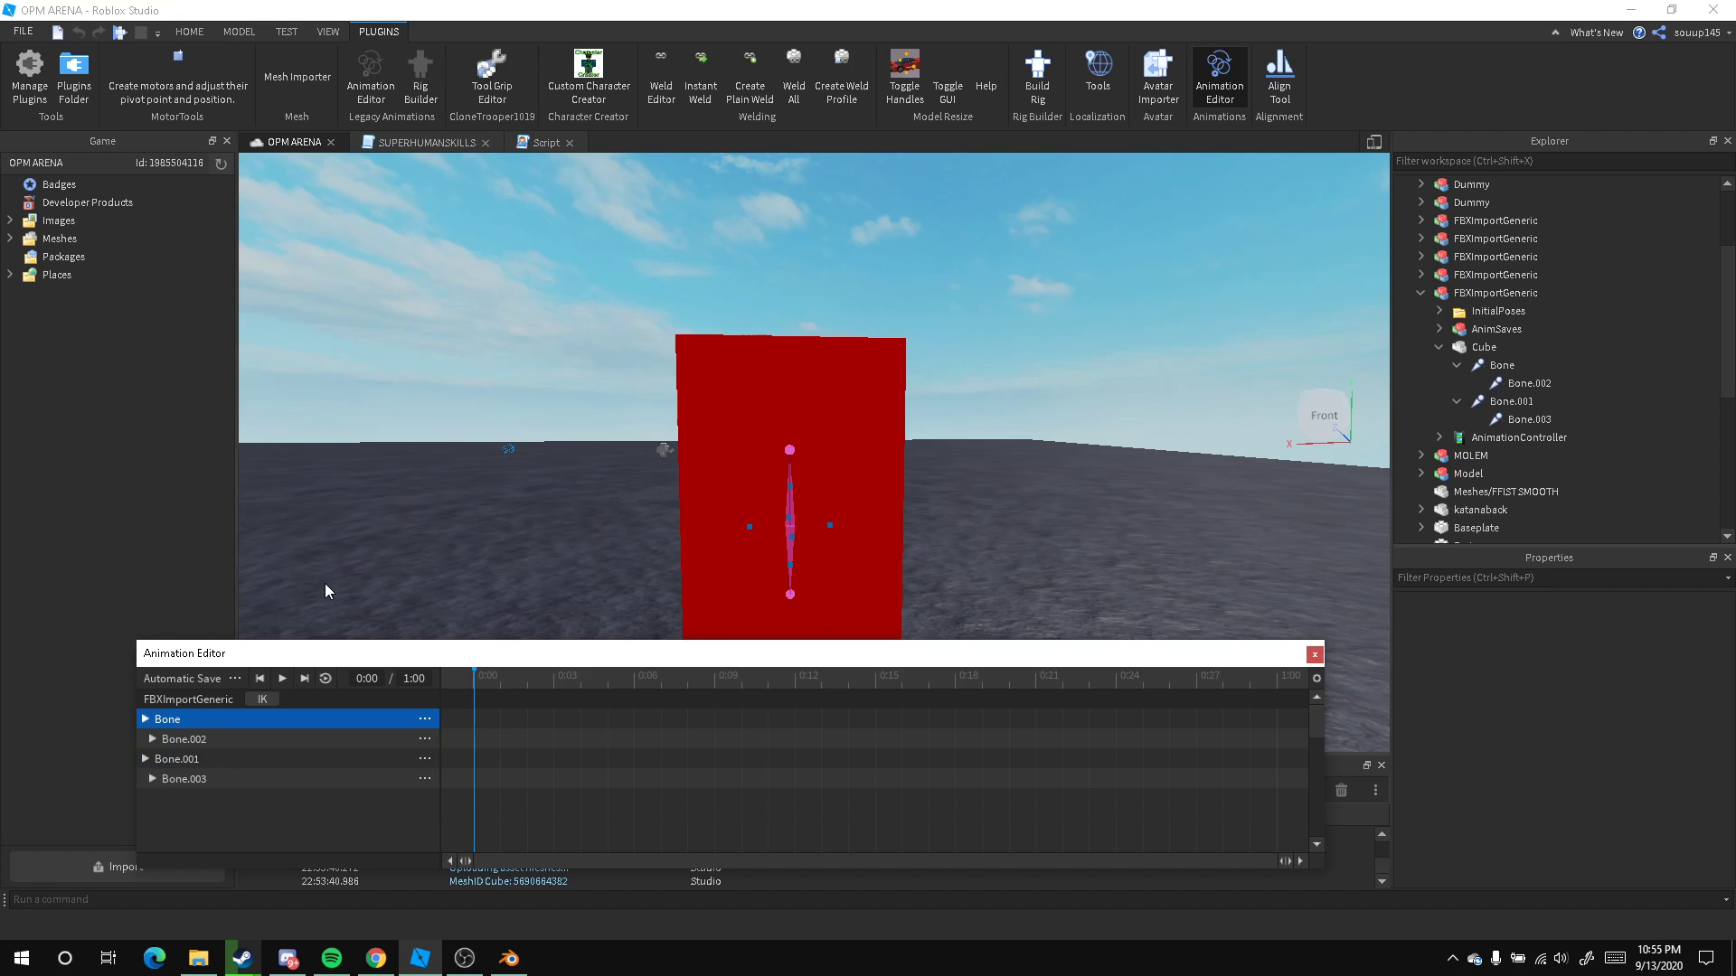
{"action": "left_click", "coordinate": [239, 34]}
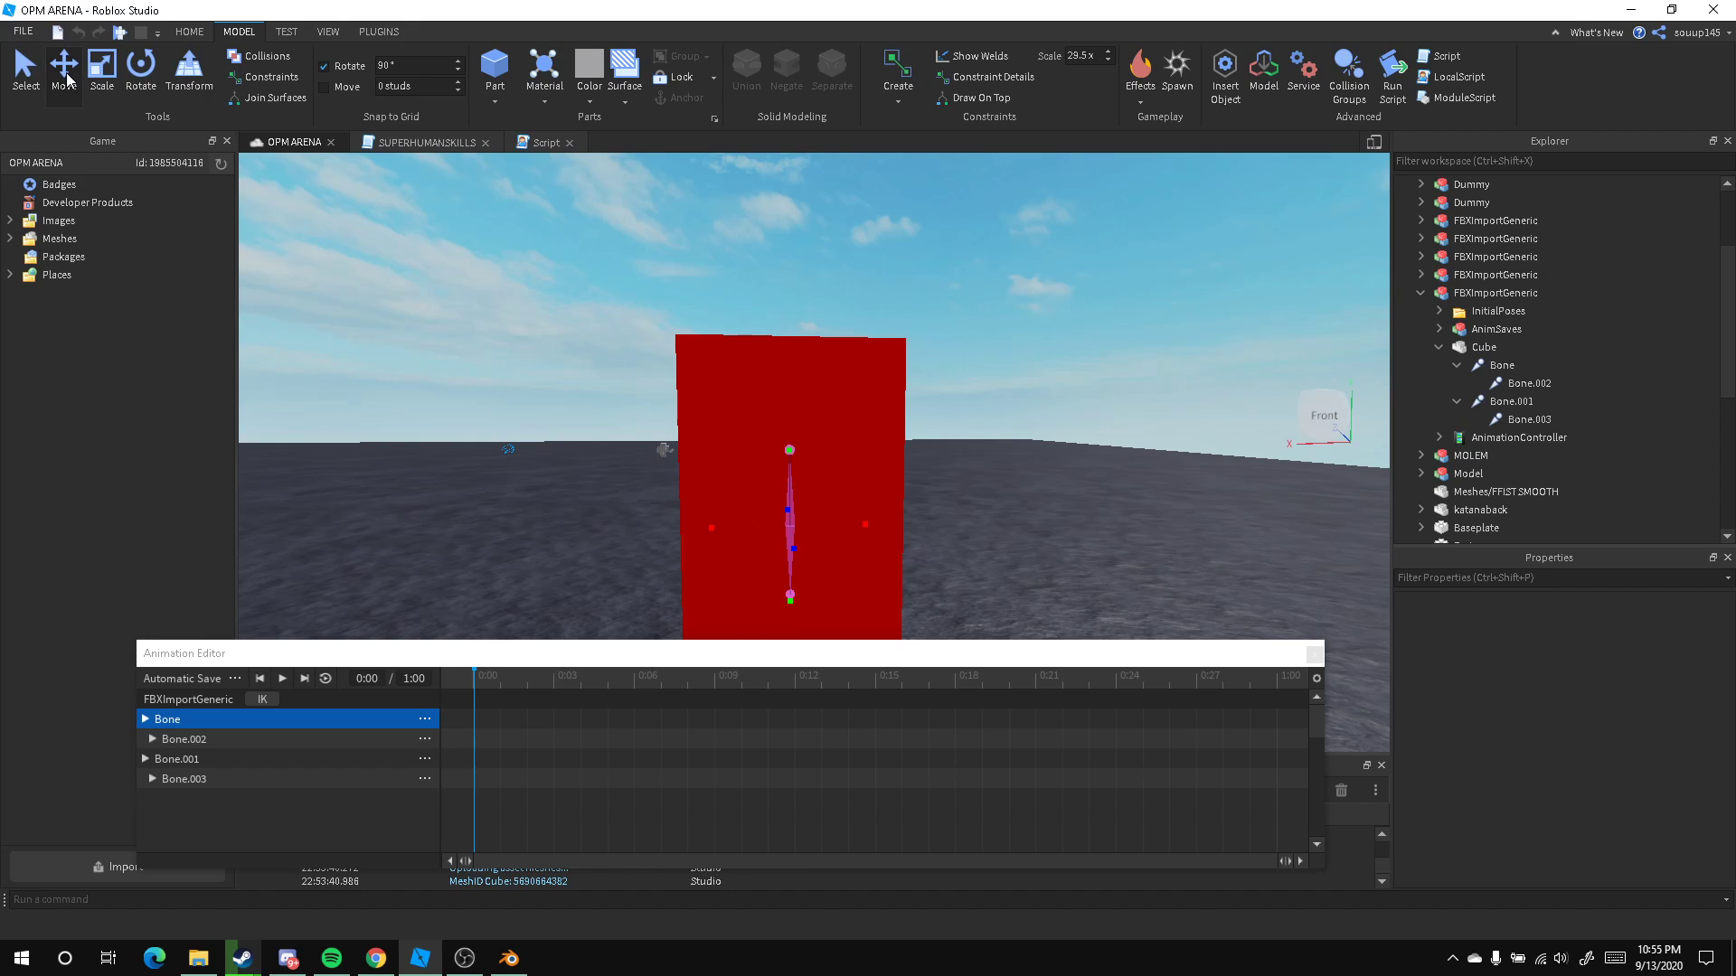
{"action": "right_click_drag", "start_coordinate": [669, 365], "coordinate": [669, 362]}
{"action": "left_click_drag", "start_coordinate": [716, 406], "coordinate": [659, 411]}
{"action": "right_click_drag", "start_coordinate": [658, 411], "coordinate": [770, 440]}
{"action": "left_click", "coordinate": [184, 740]}
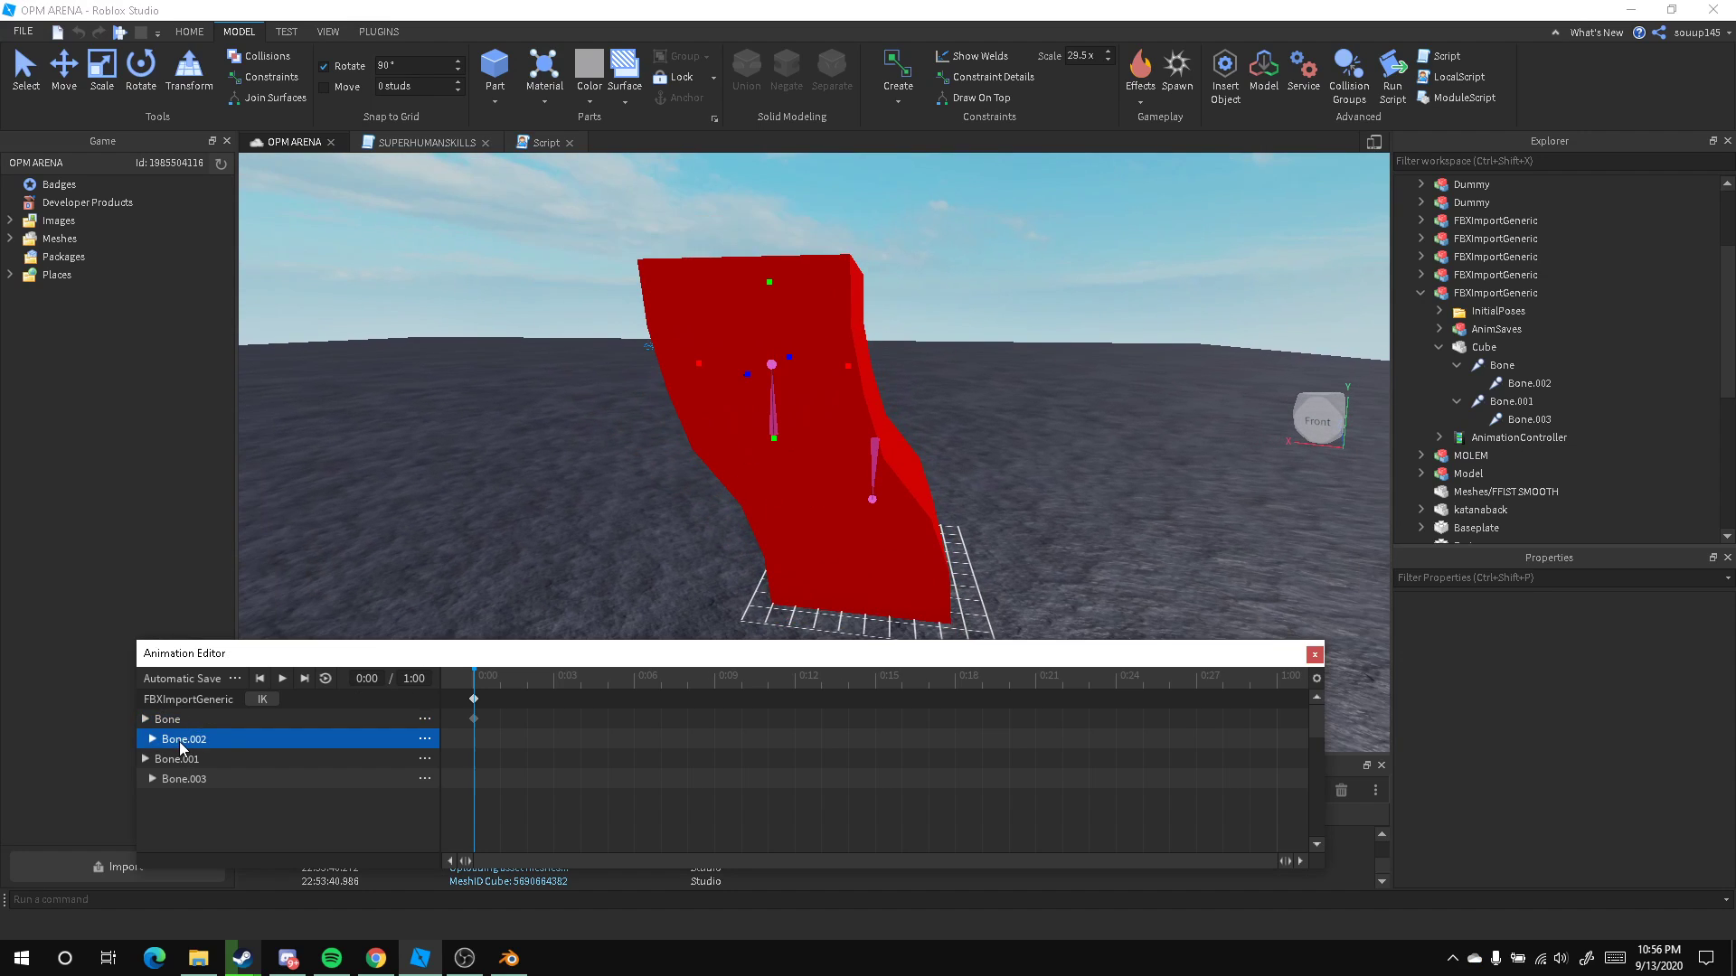
{"action": "left_click_drag", "start_coordinate": [702, 368], "coordinate": [828, 390]}
At 0:00, shift Bone.001 and Bone.003 slightly sideways so the block's lower half leans away from Bone
{"action": "left_click", "coordinate": [196, 762]}
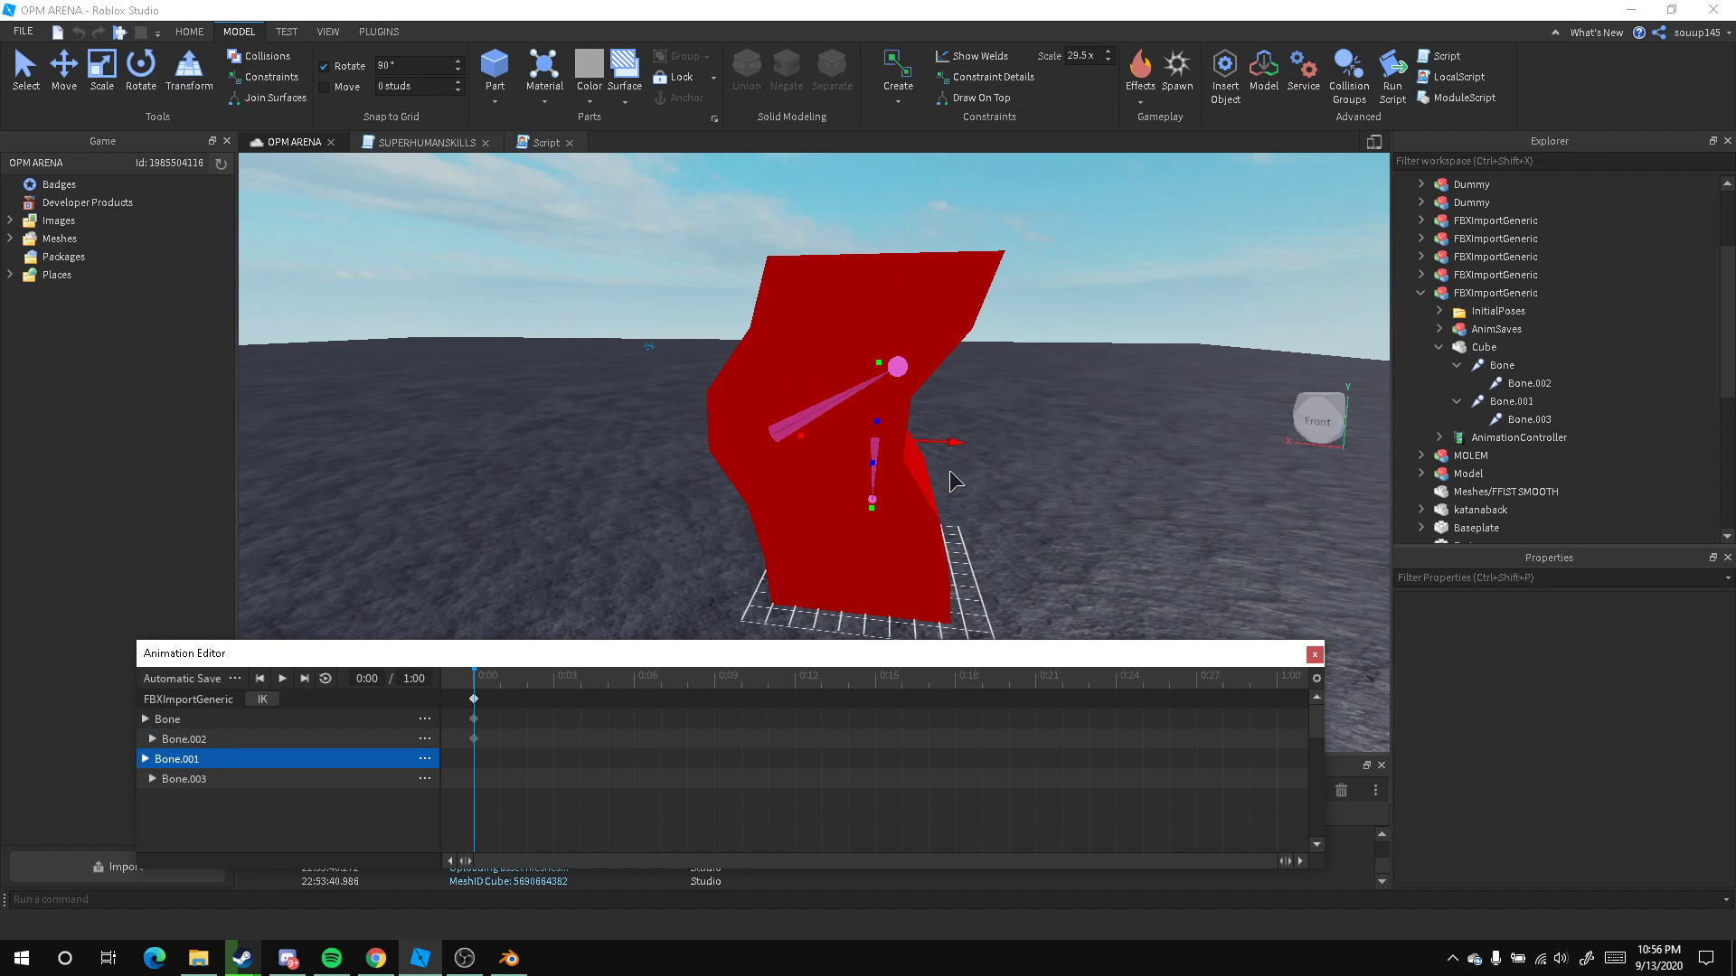
{"action": "left_click_drag", "start_coordinate": [947, 452], "coordinate": [972, 531]}
{"action": "left_click", "coordinate": [201, 781]}
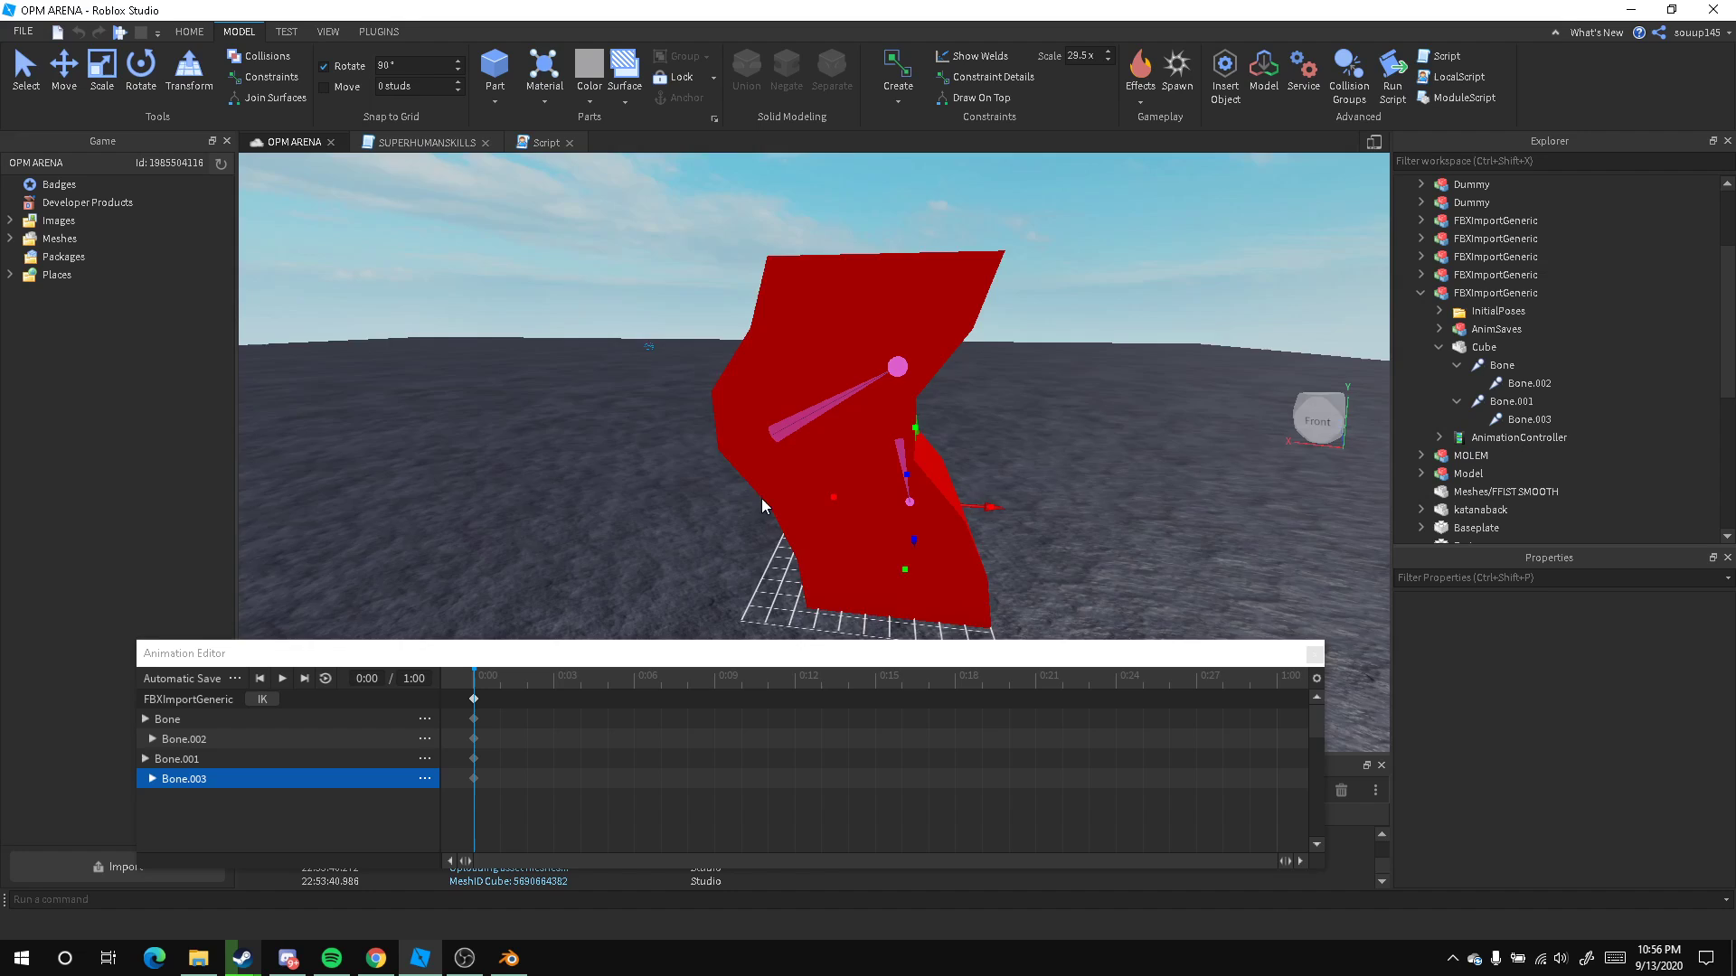
{"action": "mouse_move", "coordinate": [761, 498]}
{"action": "right_mouse_down"}
{"action": "mouse_move", "coordinate": [962, 477]}
{"action": "mouse_move", "coordinate": [735, 486]}
{"action": "right_mouse_up"}
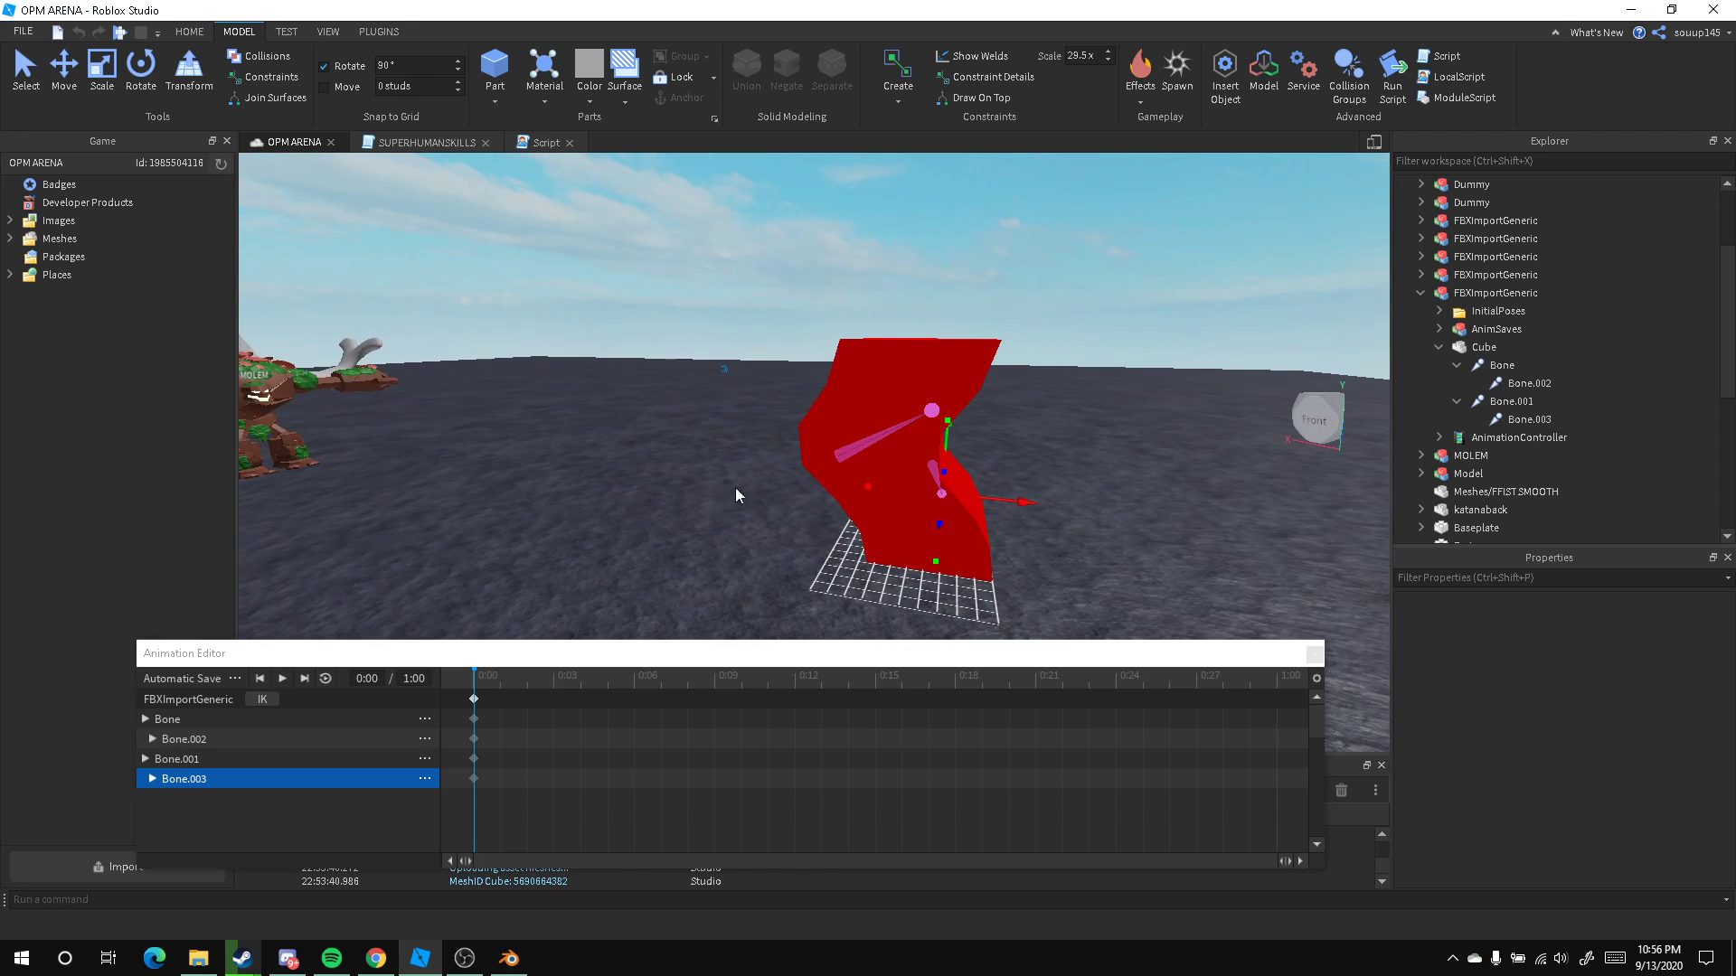
Copy the 0:00 keyframes of all bones and paste them at 0:15
{"action": "left_click", "coordinate": [475, 699]}
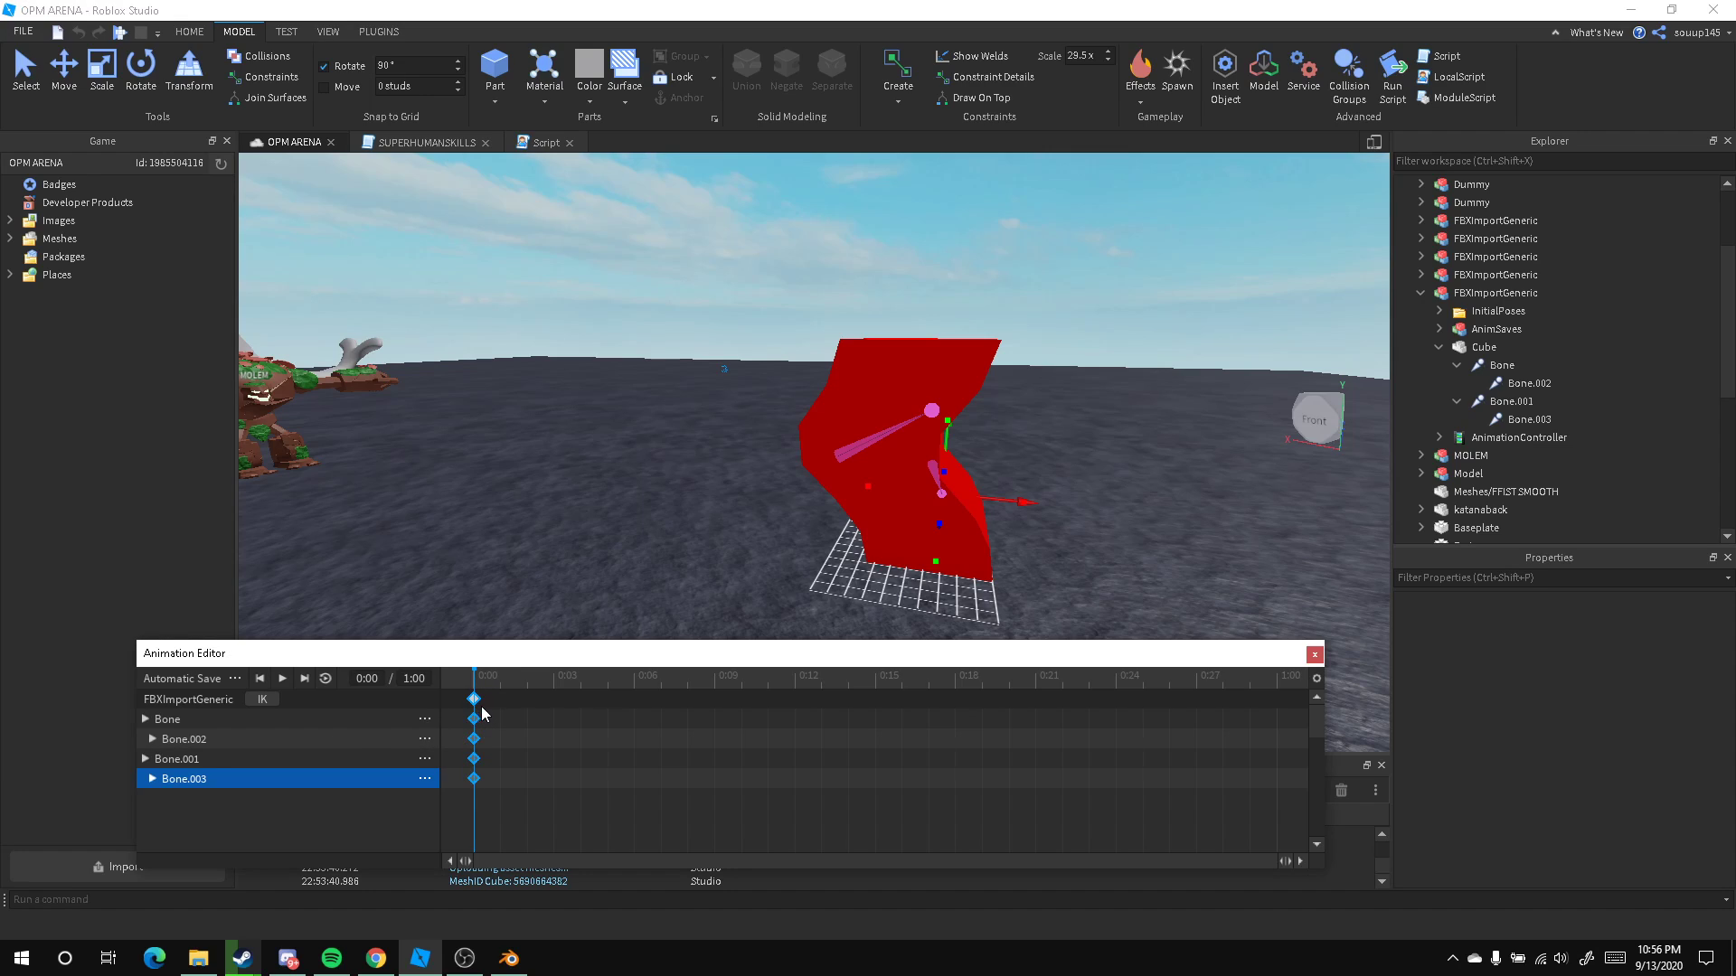
{"action": "right_click", "coordinate": [475, 701]}
{"action": "left_click", "coordinate": [570, 775]}
{"action": "left_click", "coordinate": [796, 698]}
{"action": "key", "text": "ctrl+v"}
At 0:15, move Bone.003 and Bone.001 sideways so the block's lower half swings opposite to its 0:00 pose
{"action": "right_click_drag", "start_coordinate": [942, 506], "coordinate": [941, 506]}
{"action": "key", "text": "d"}
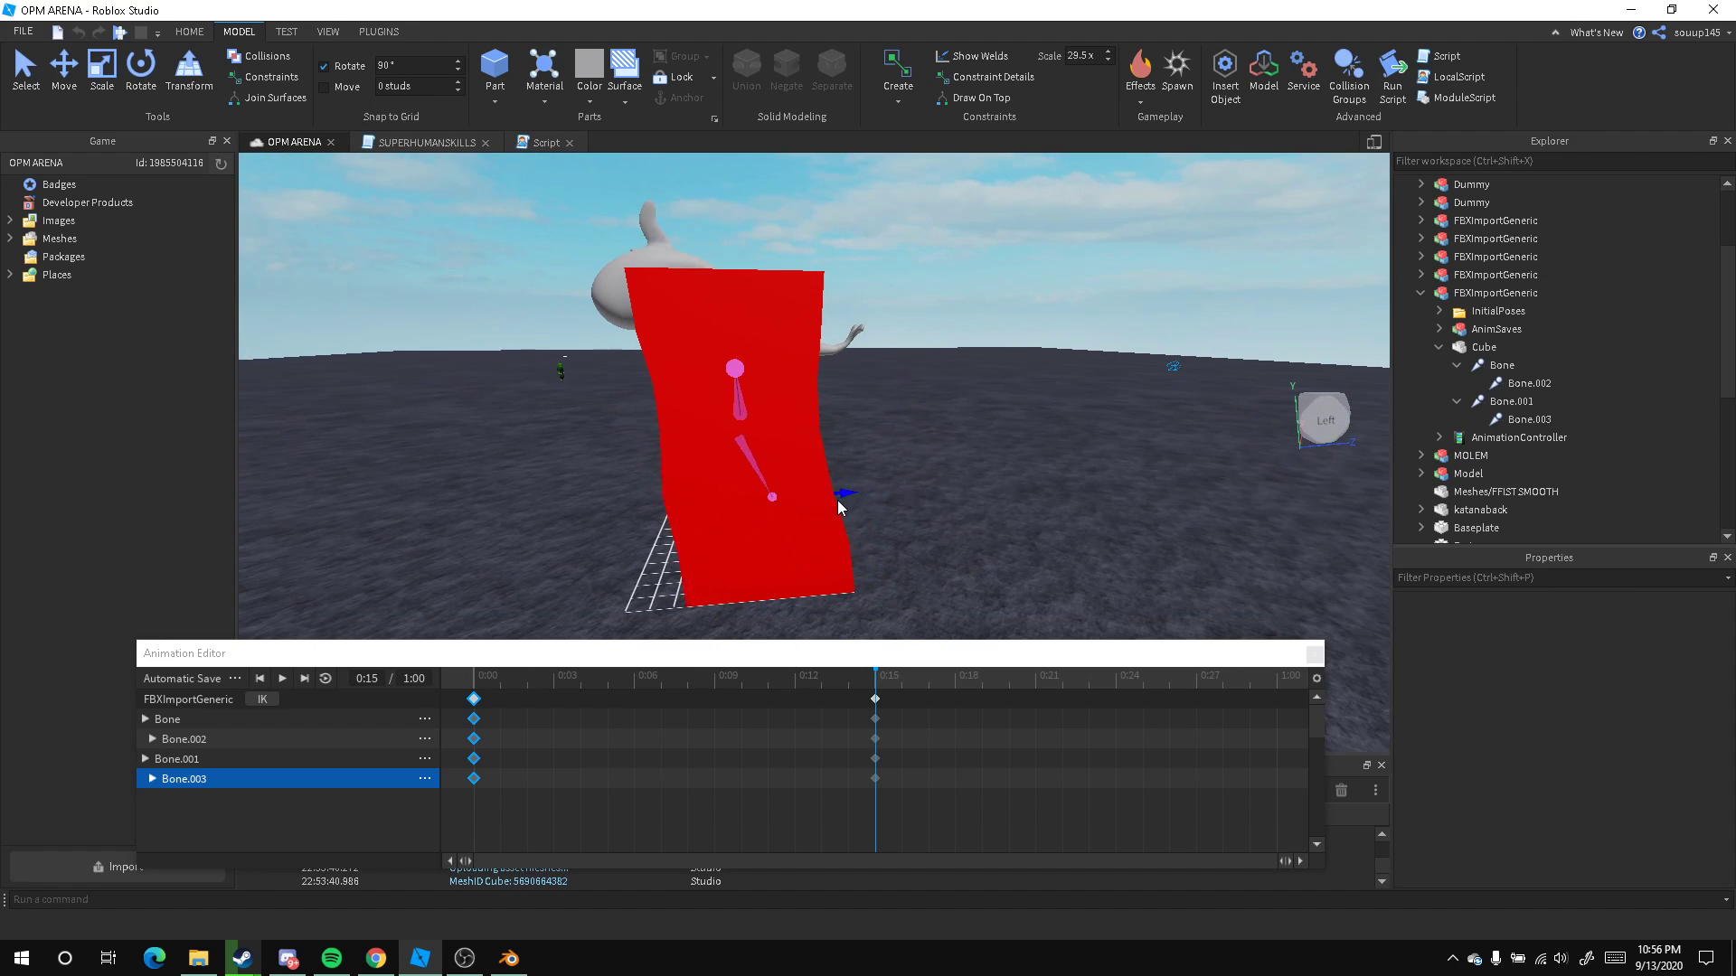
{"action": "left_click_drag", "start_coordinate": [837, 501], "coordinate": [768, 517]}
{"action": "key", "text": "a"}
{"action": "right_click_drag", "start_coordinate": [768, 517], "coordinate": [769, 518]}
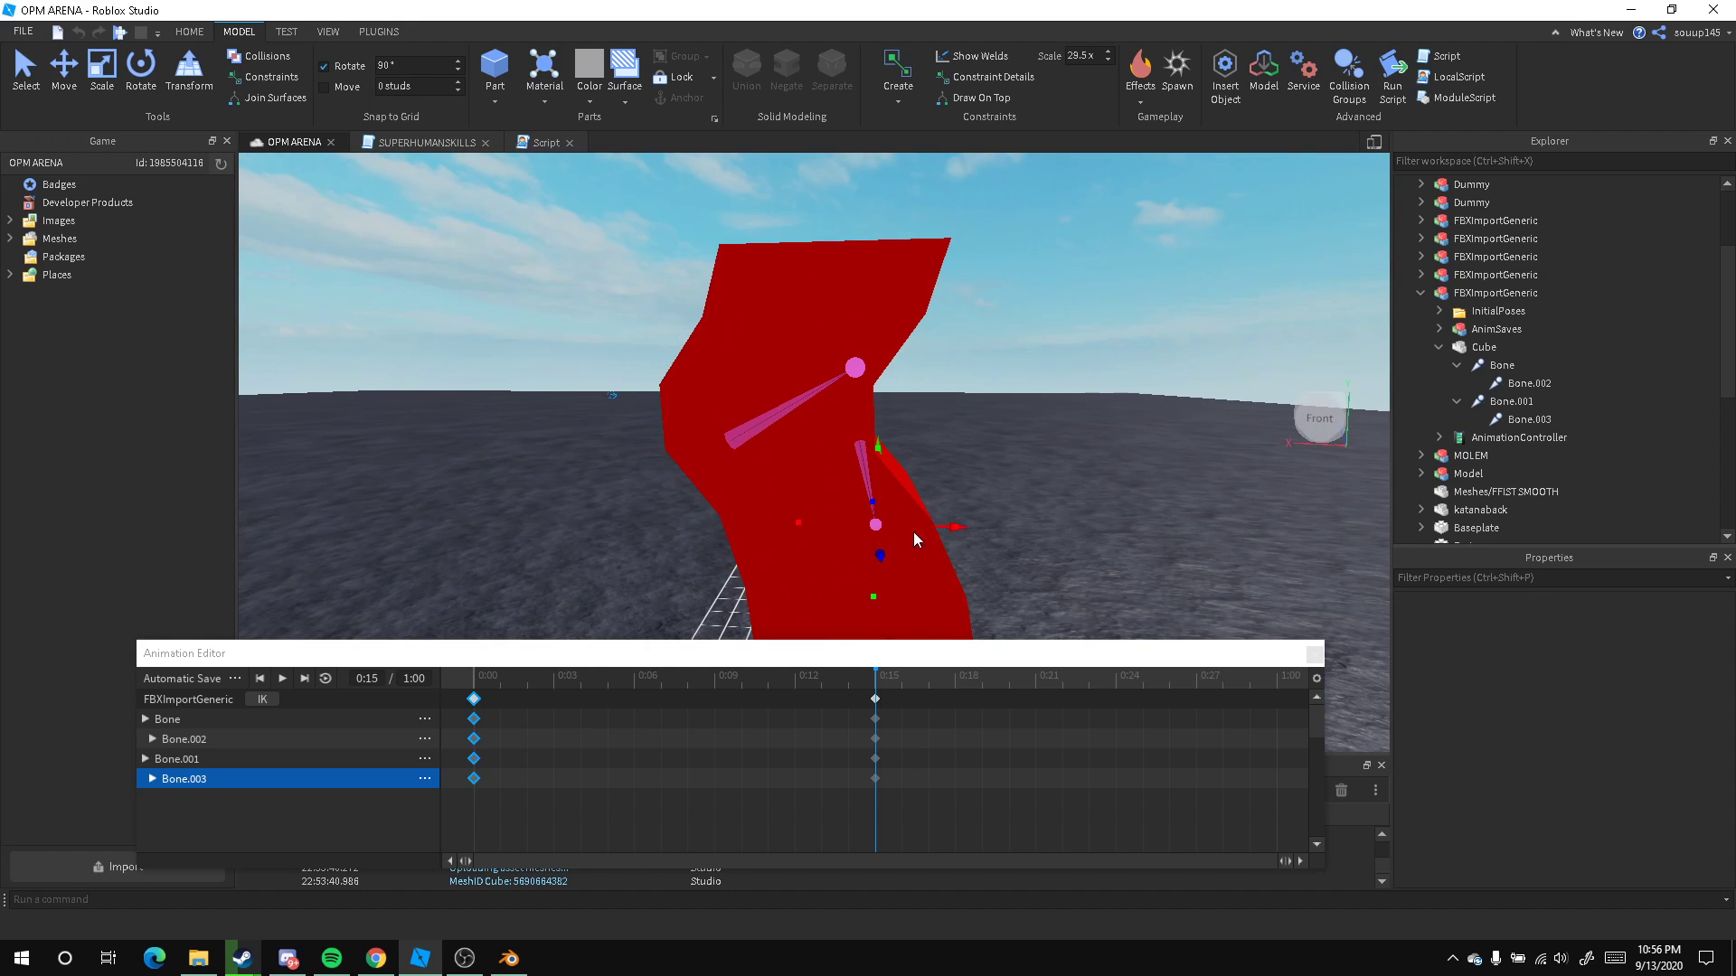
{"action": "left_click_drag", "start_coordinate": [958, 524], "coordinate": [787, 540]}
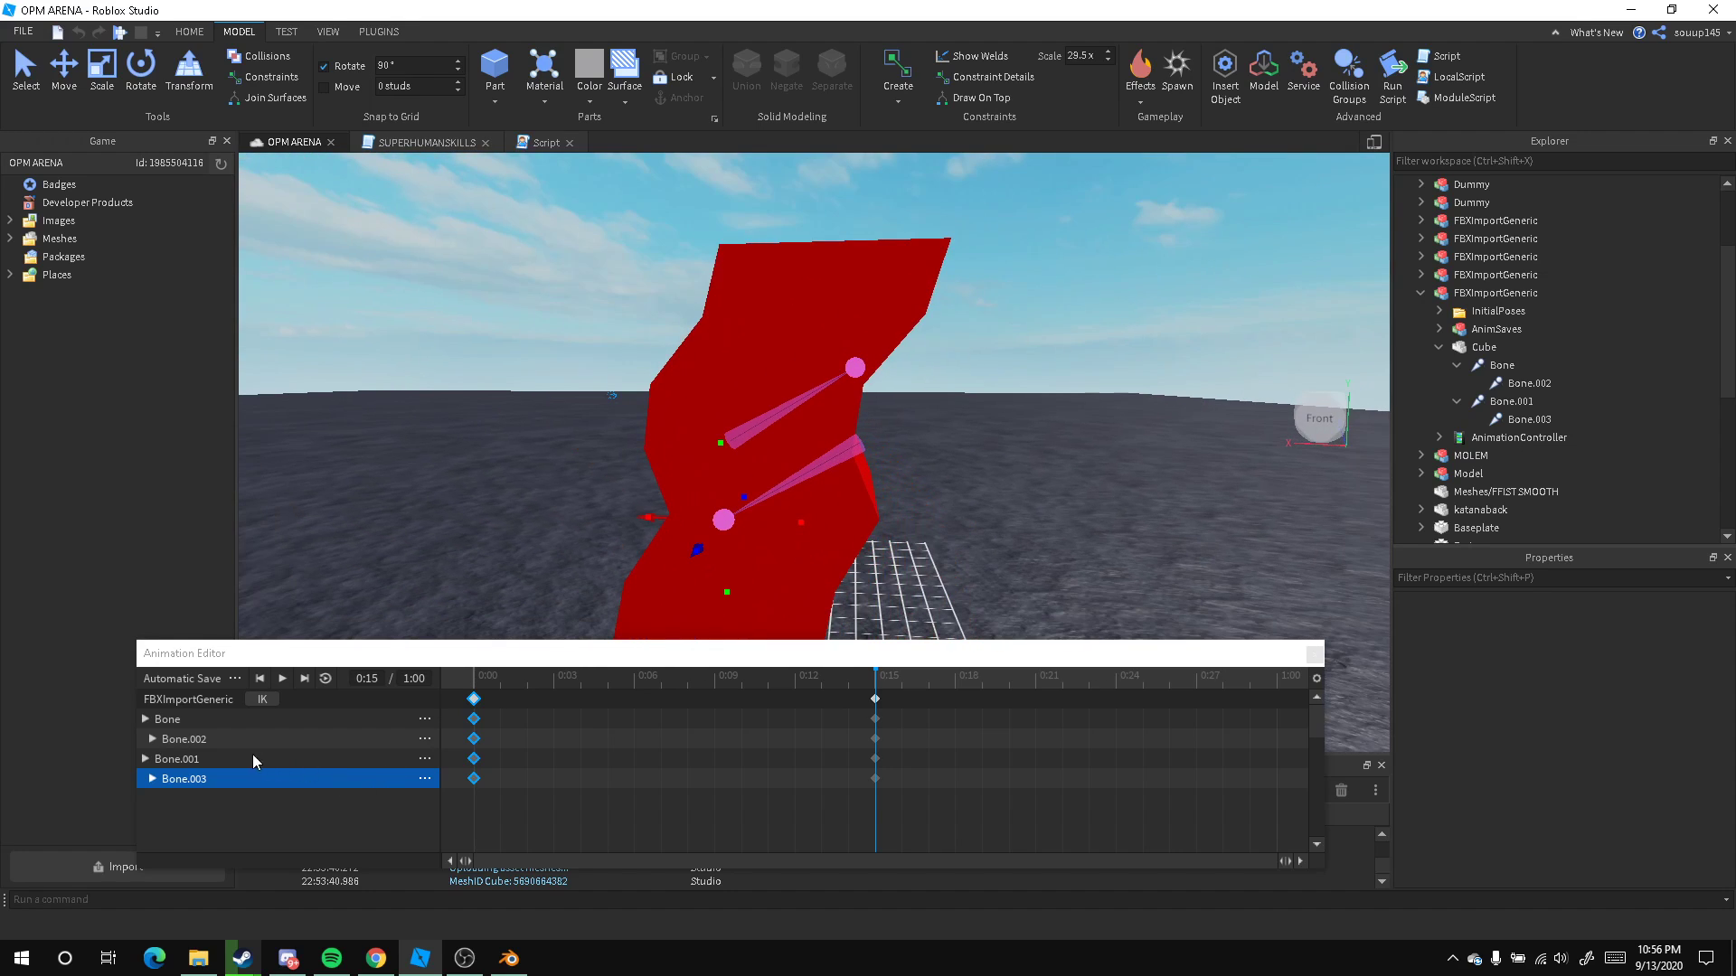
{"action": "left_click", "coordinate": [192, 759]}
{"action": "left_click_drag", "start_coordinate": [941, 441], "coordinate": [729, 469]}
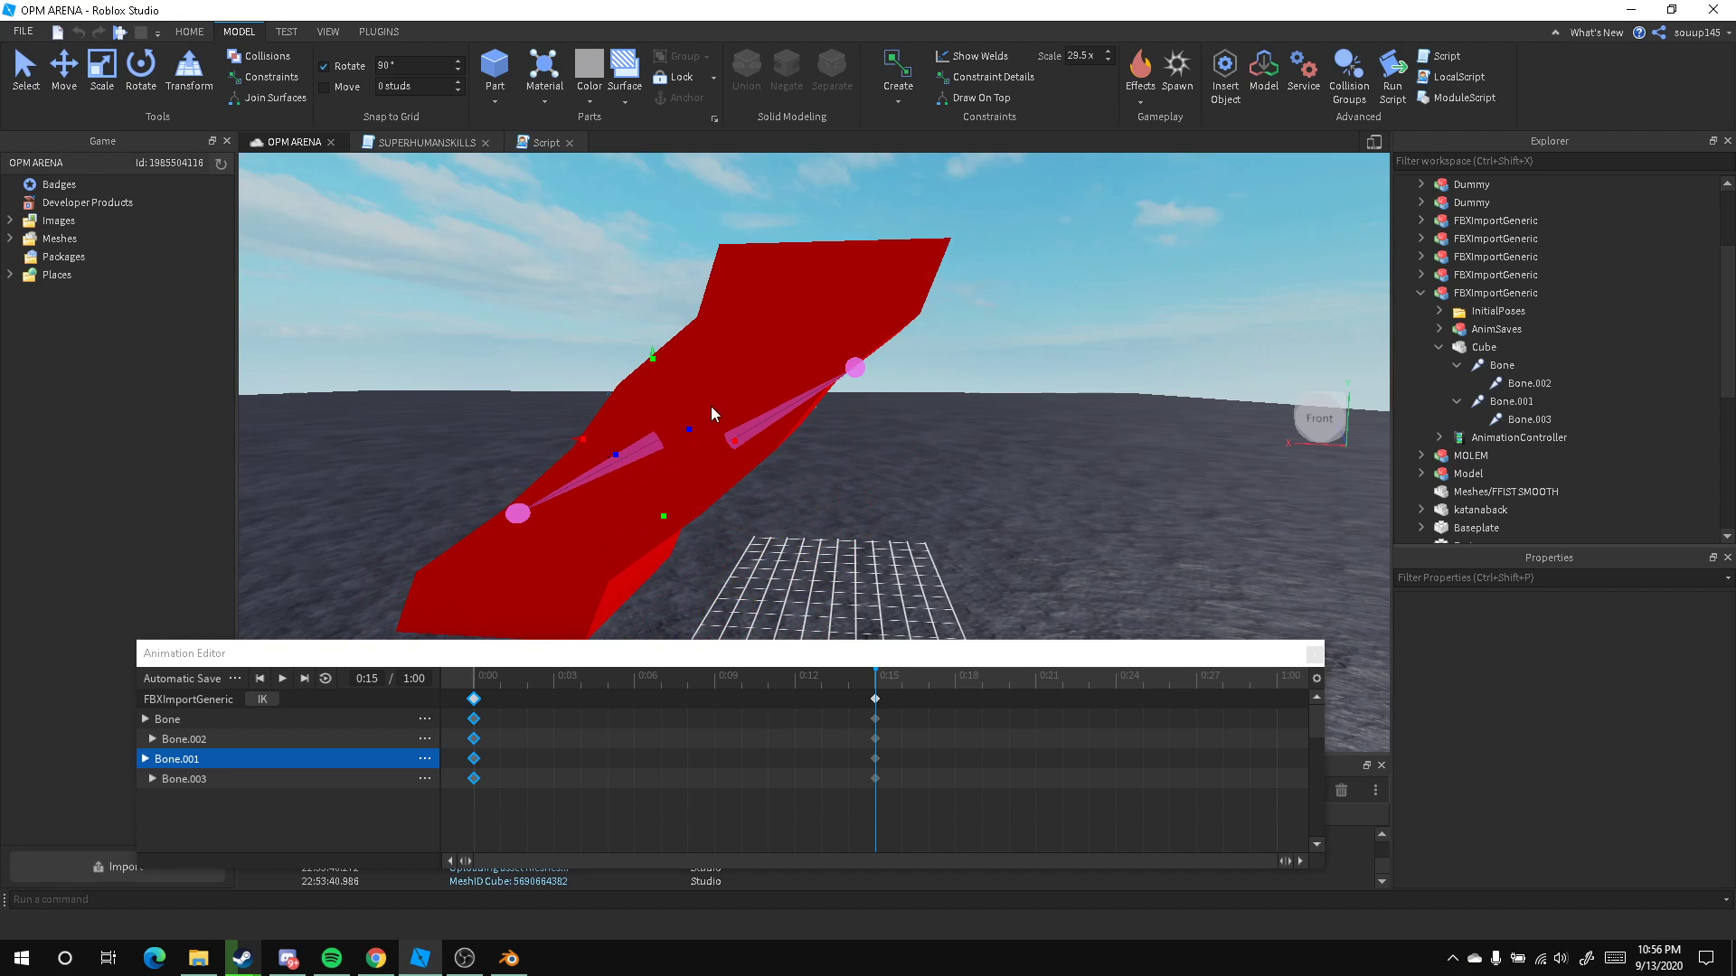
At 0:15, move Bone.002 and Bone sideways so the block's upper half also bends the opposite way
{"action": "left_click", "coordinate": [210, 740]}
{"action": "left_click_drag", "start_coordinate": [895, 389], "coordinate": [556, 436]}
{"action": "right_click_drag", "start_coordinate": [556, 433], "coordinate": [660, 429]}
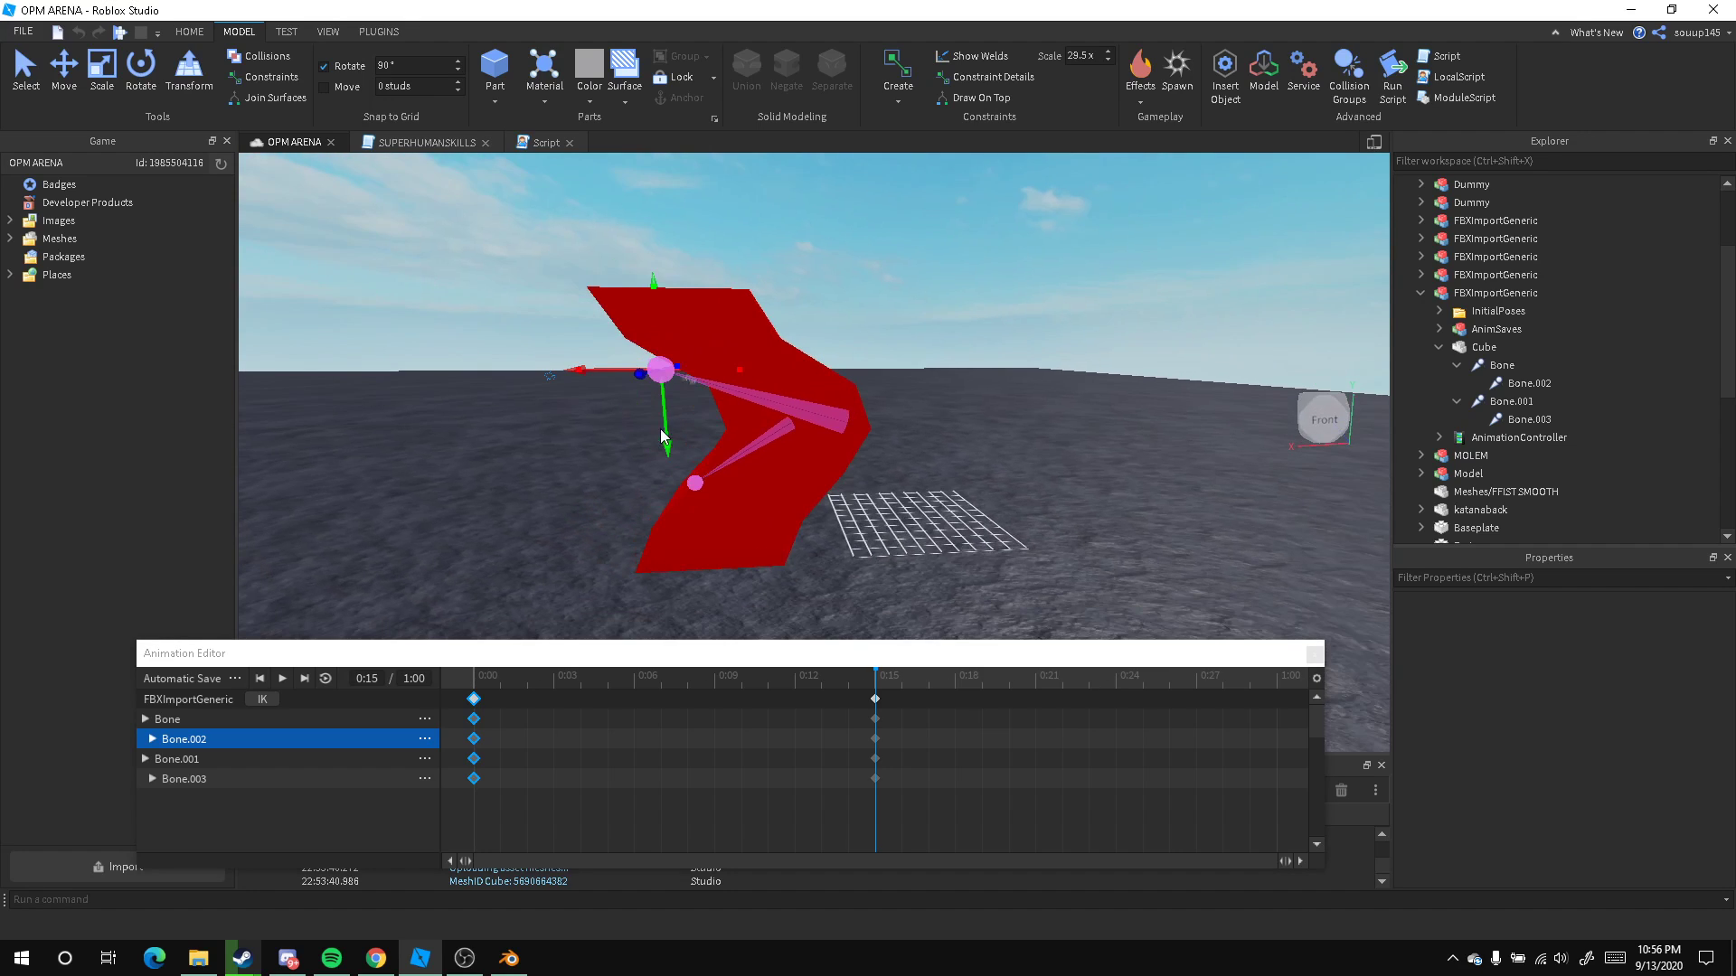
{"action": "left_click", "coordinate": [180, 720]}
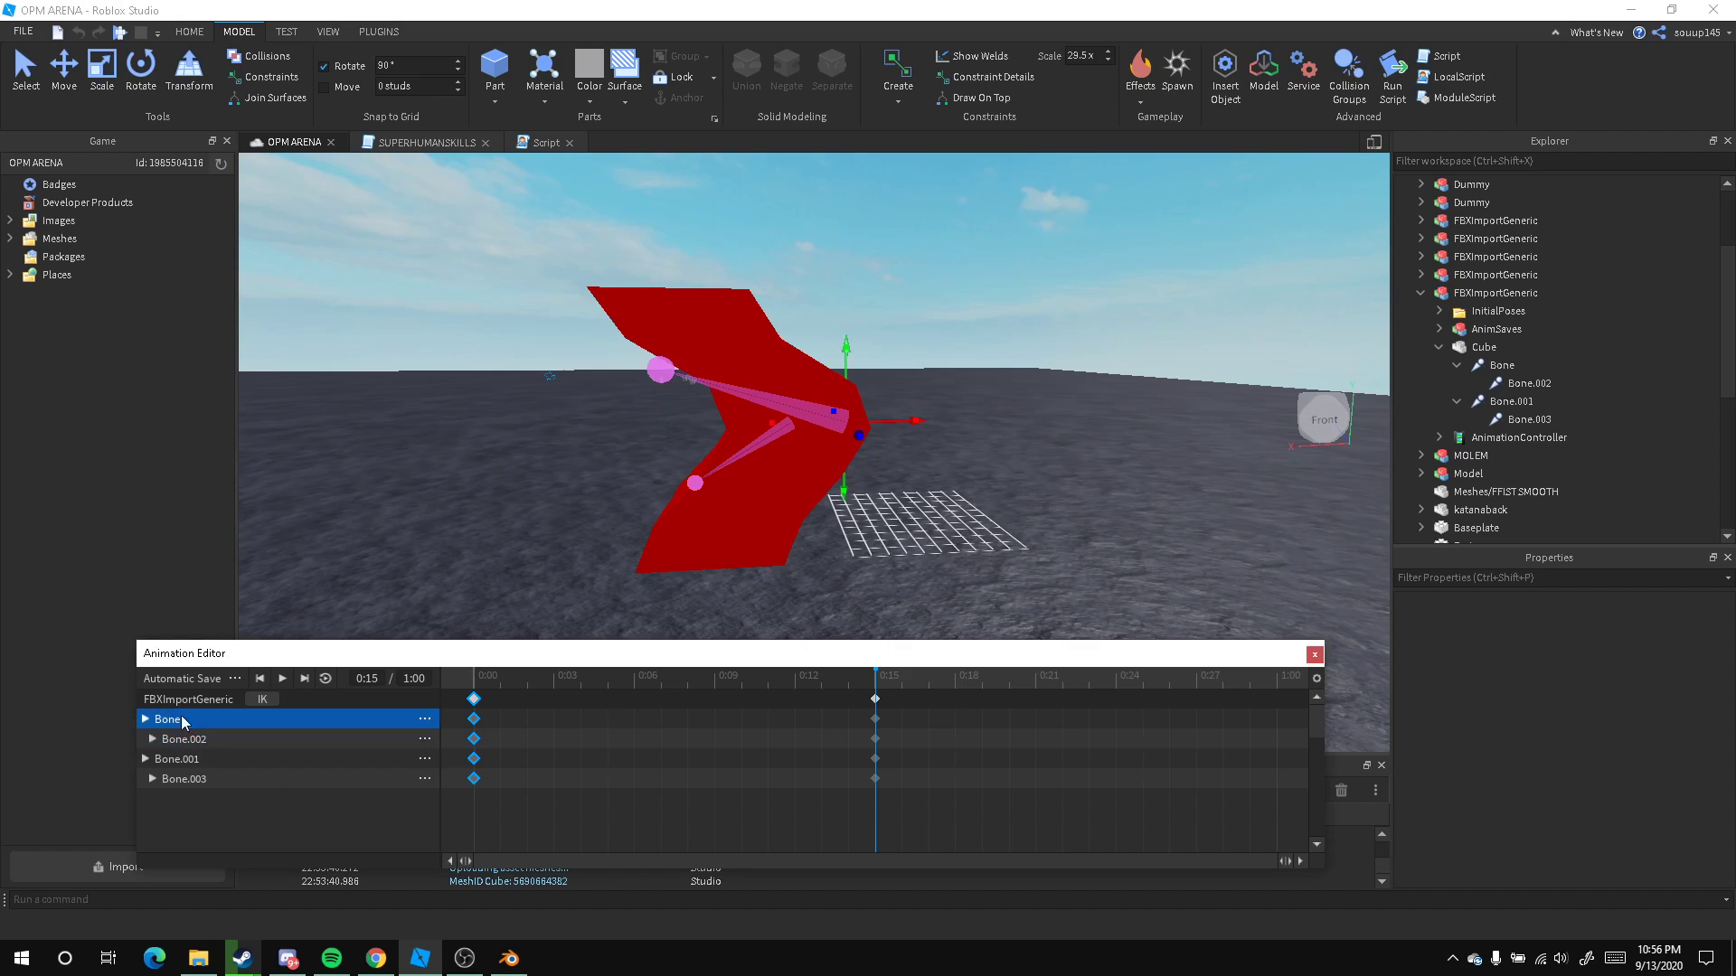
{"action": "mouse_move", "coordinate": [900, 428]}
{"action": "left_mouse_down"}
{"action": "mouse_move", "coordinate": [833, 447]}
{"action": "mouse_move", "coordinate": [875, 452]}
{"action": "left_mouse_up"}
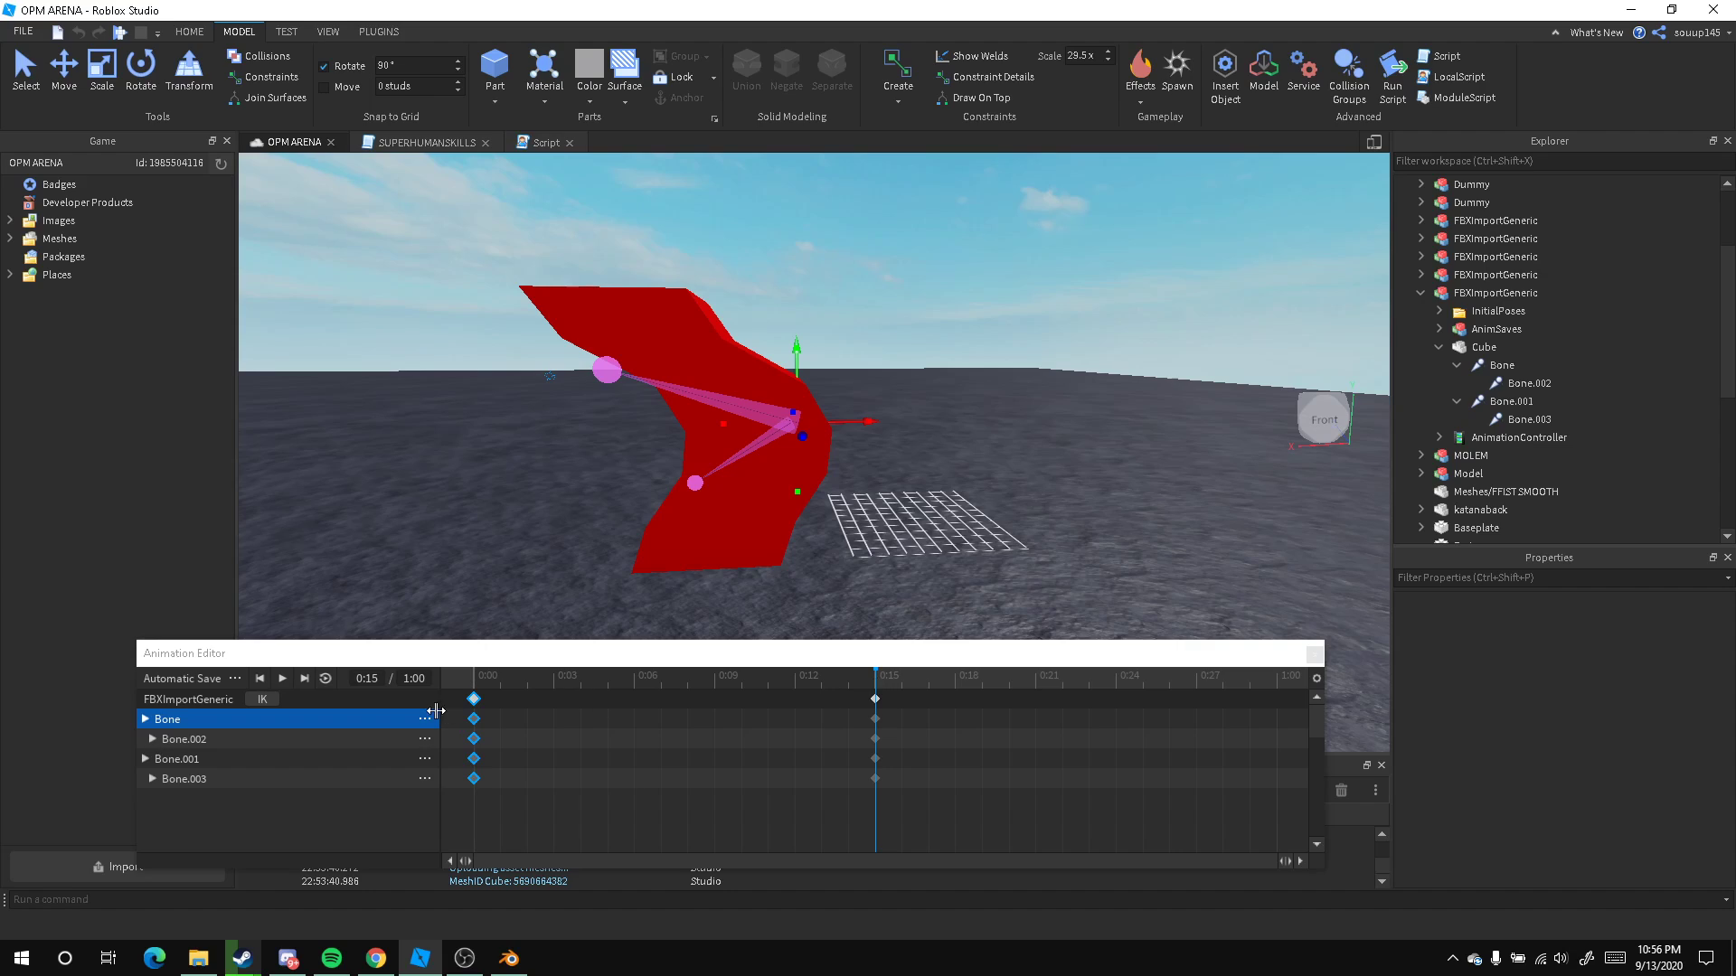
Copy the 0:00 keyframes of all bones and paste them at 1:00 to close the cycle
{"action": "left_click", "coordinate": [475, 701]}
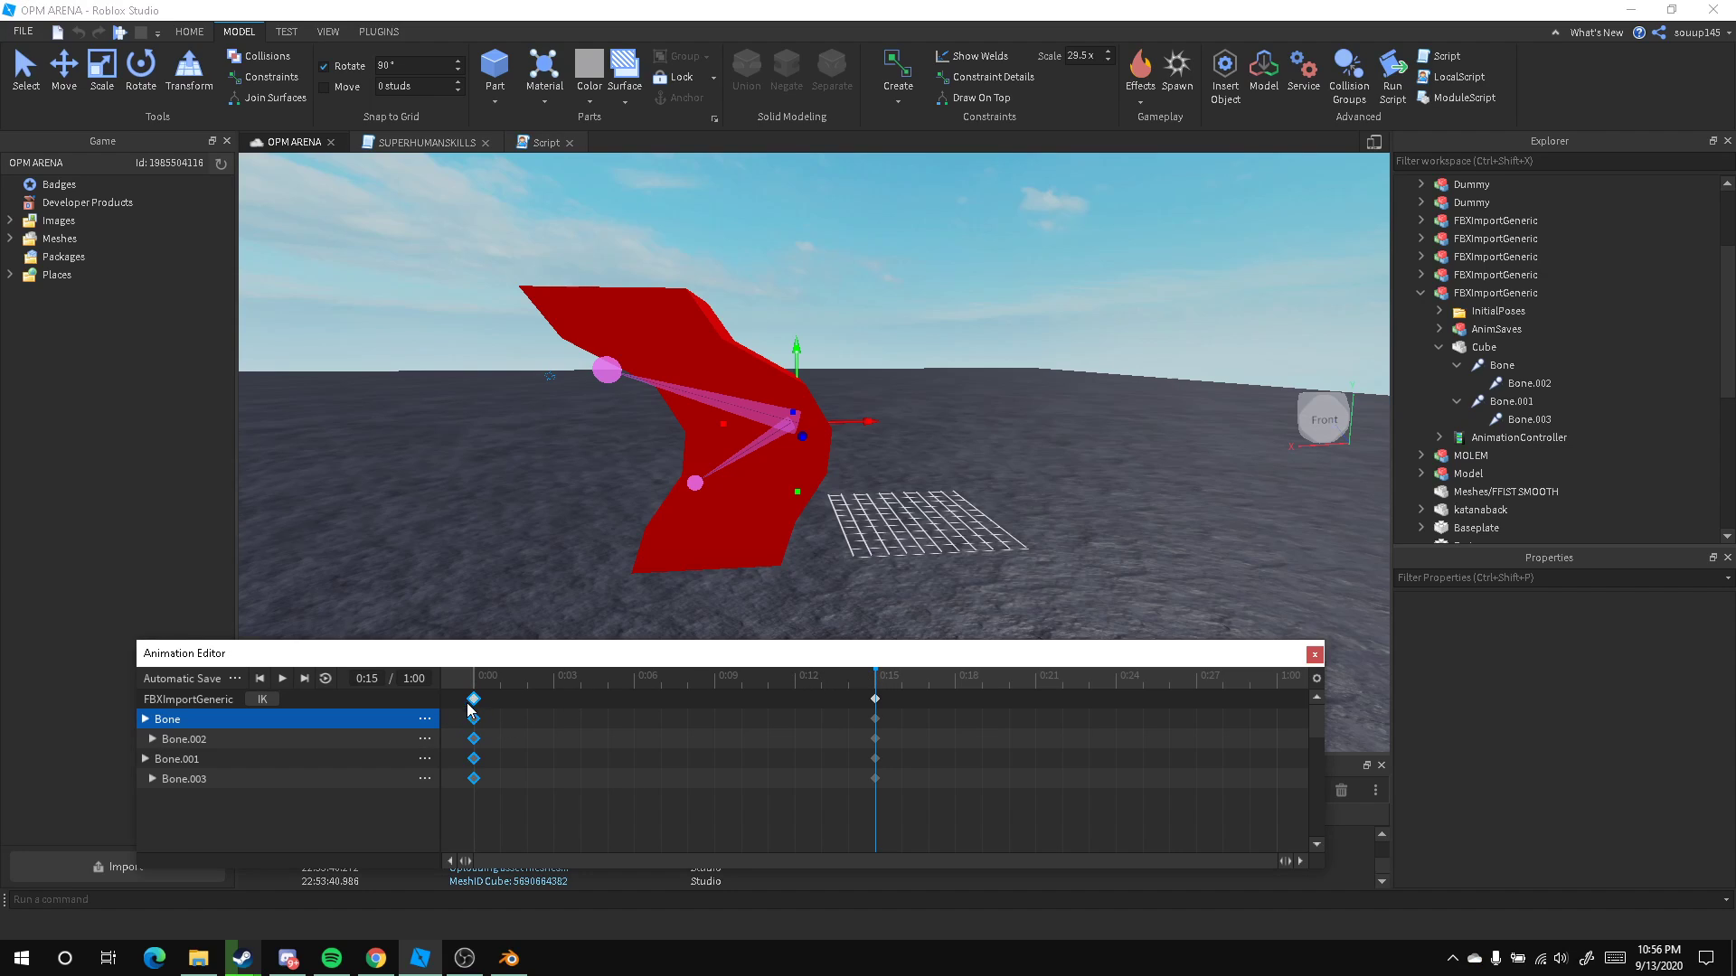
{"action": "left_click_drag", "start_coordinate": [876, 685], "coordinate": [479, 718]}
{"action": "right_click", "coordinate": [472, 702]}
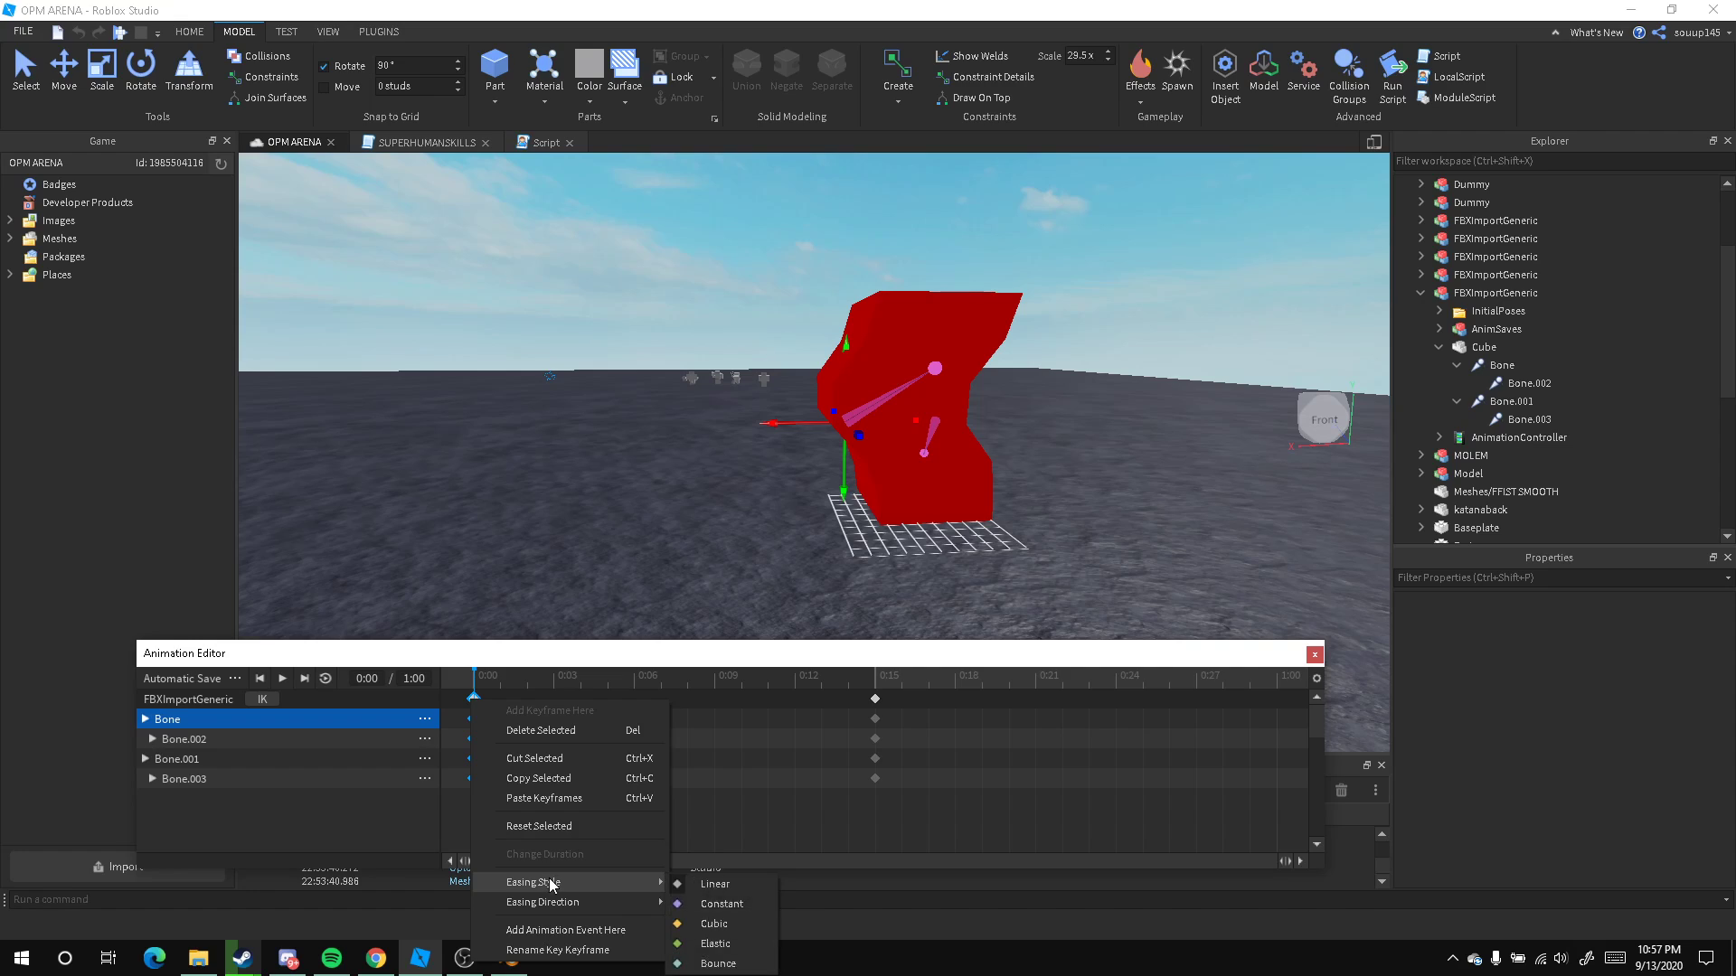
{"action": "left_click", "coordinate": [544, 782]}
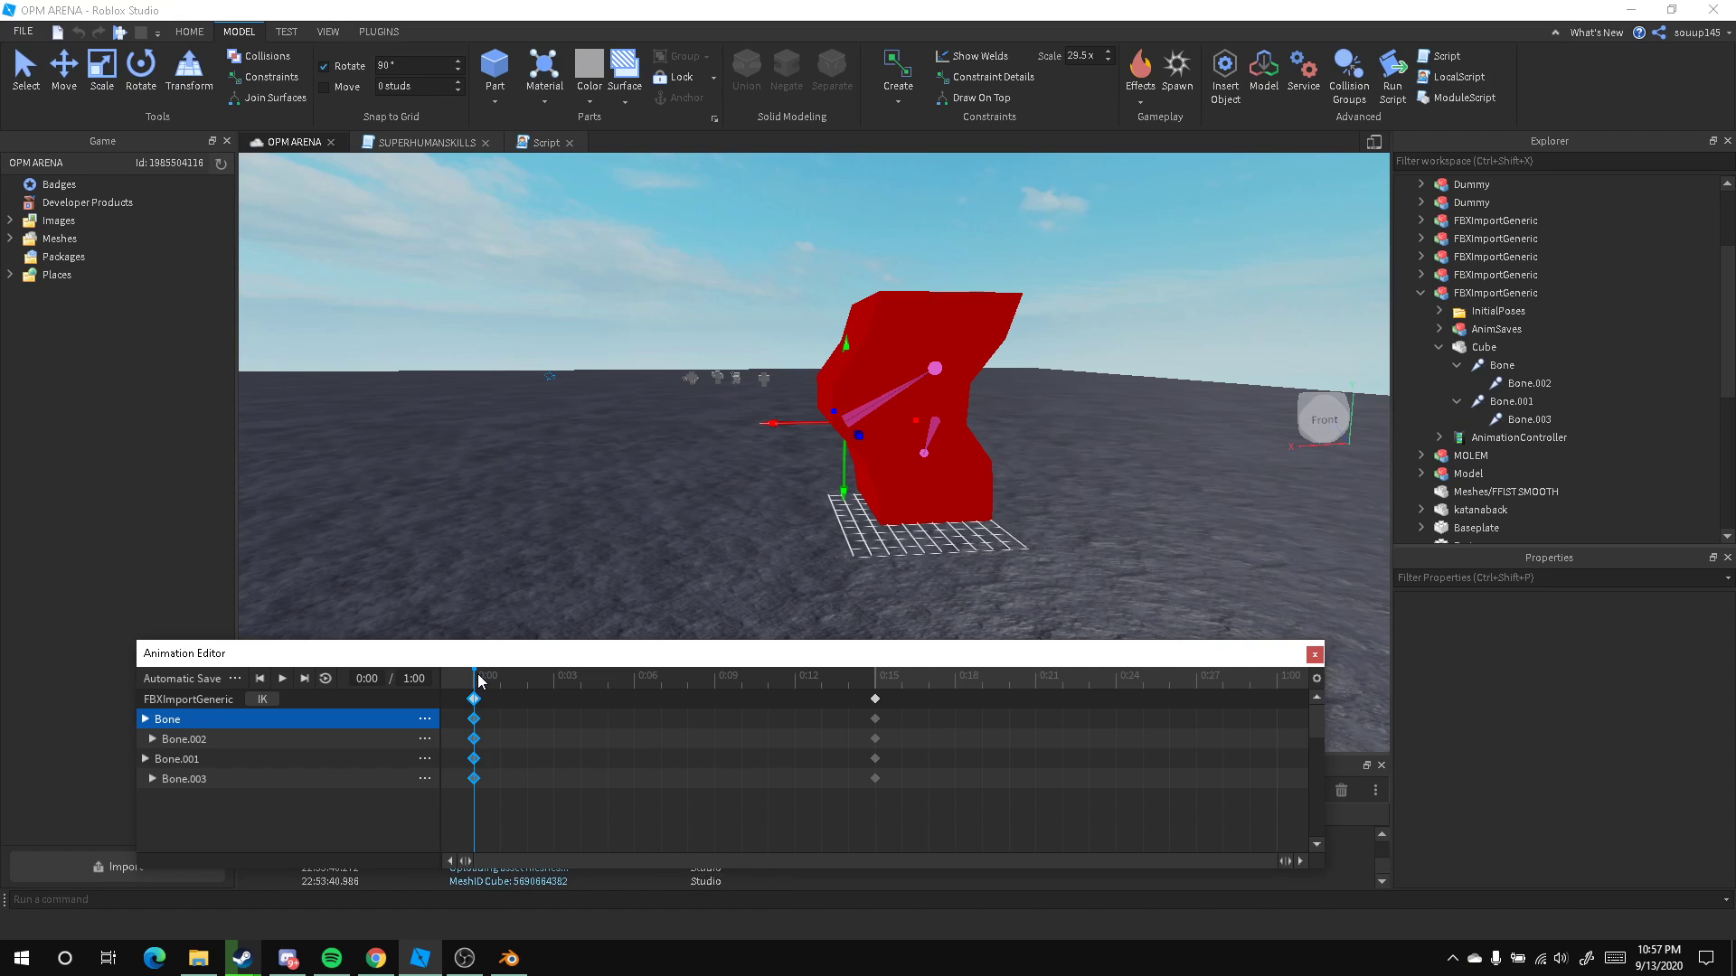
{"action": "left_click_drag", "start_coordinate": [474, 680], "coordinate": [1198, 714]}
{"action": "key", "text": "ctrl+v"}
Review the animation's save, export and priority options
{"action": "left_click", "coordinate": [236, 678]}
{"action": "mouse_move", "coordinate": [346, 832]}
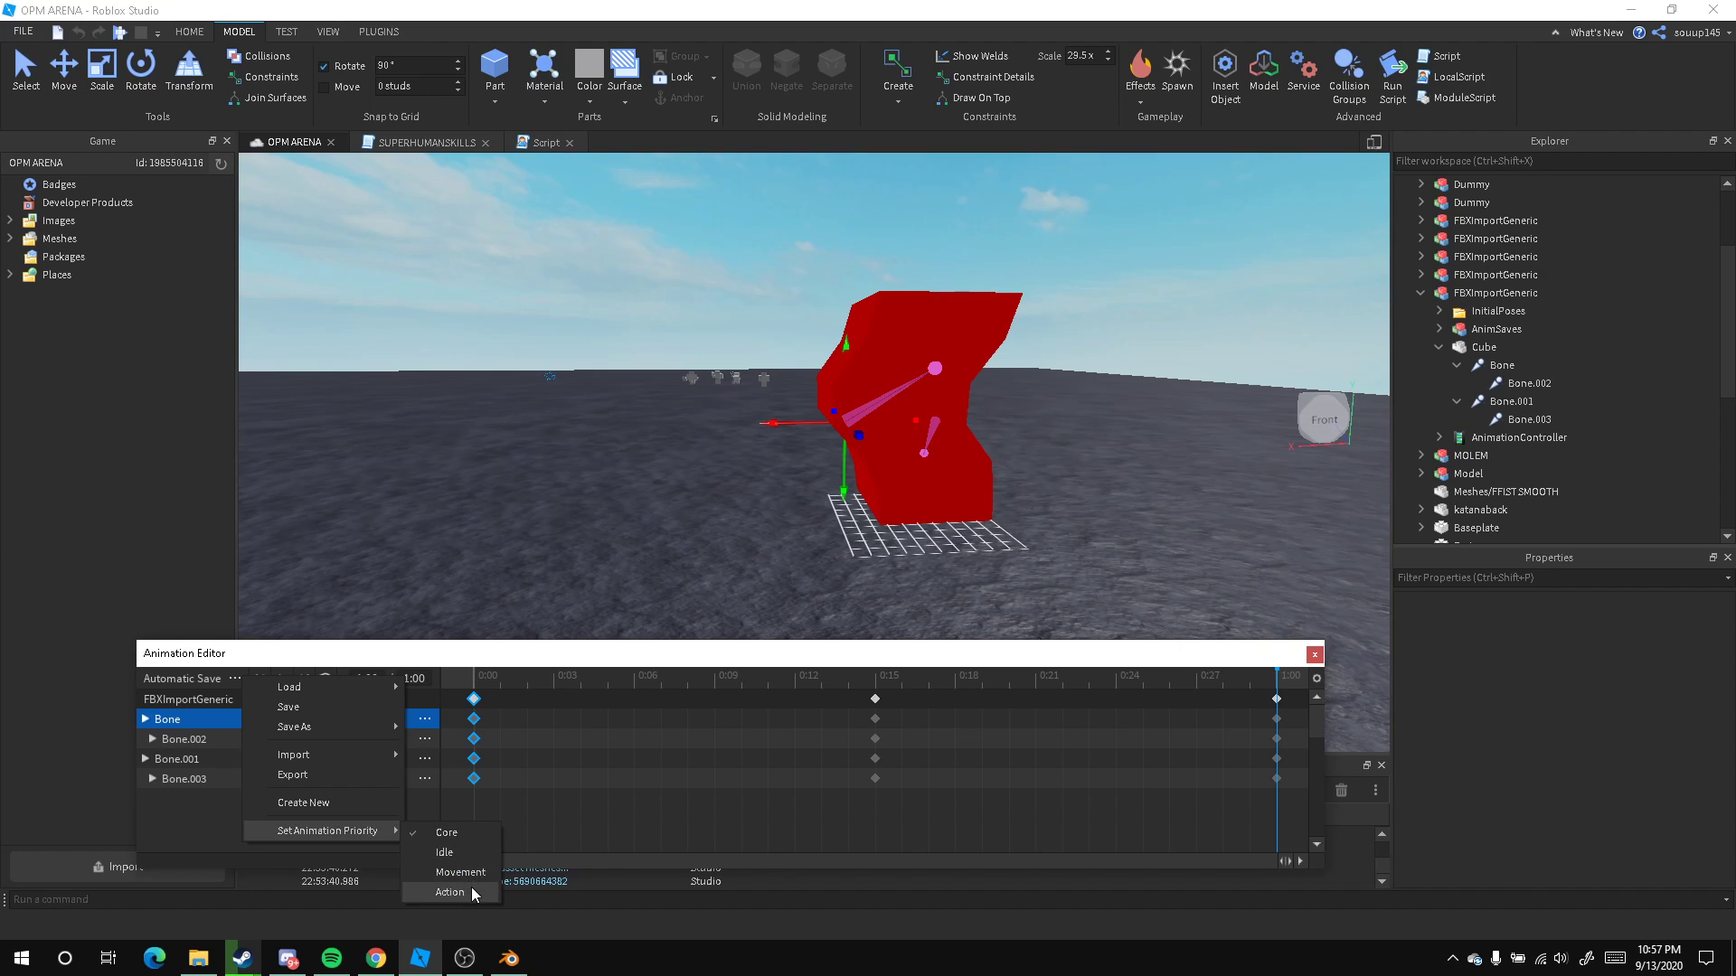
{"action": "left_click", "coordinate": [385, 832]}
{"action": "left_click", "coordinate": [234, 679]}
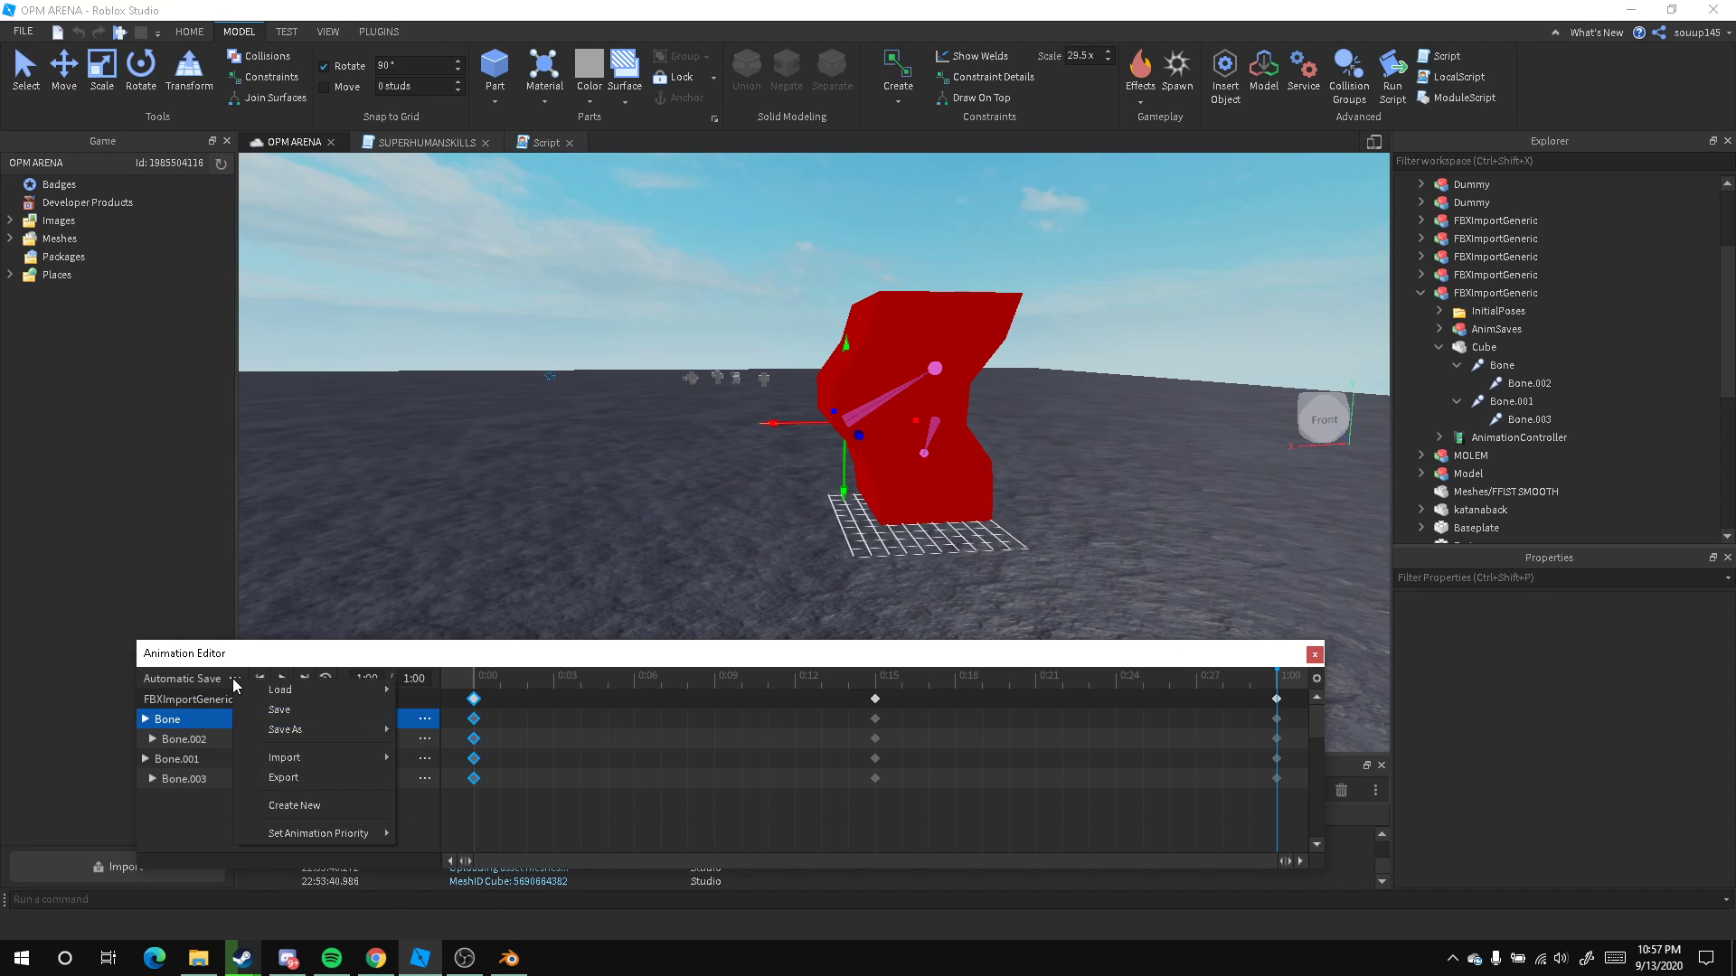
{"action": "left_click", "coordinate": [336, 657]}
Turn on looping, play the red block's animation while viewing it from several angles, and pause it
{"action": "right_click_drag", "start_coordinate": [528, 529], "coordinate": [528, 529]}
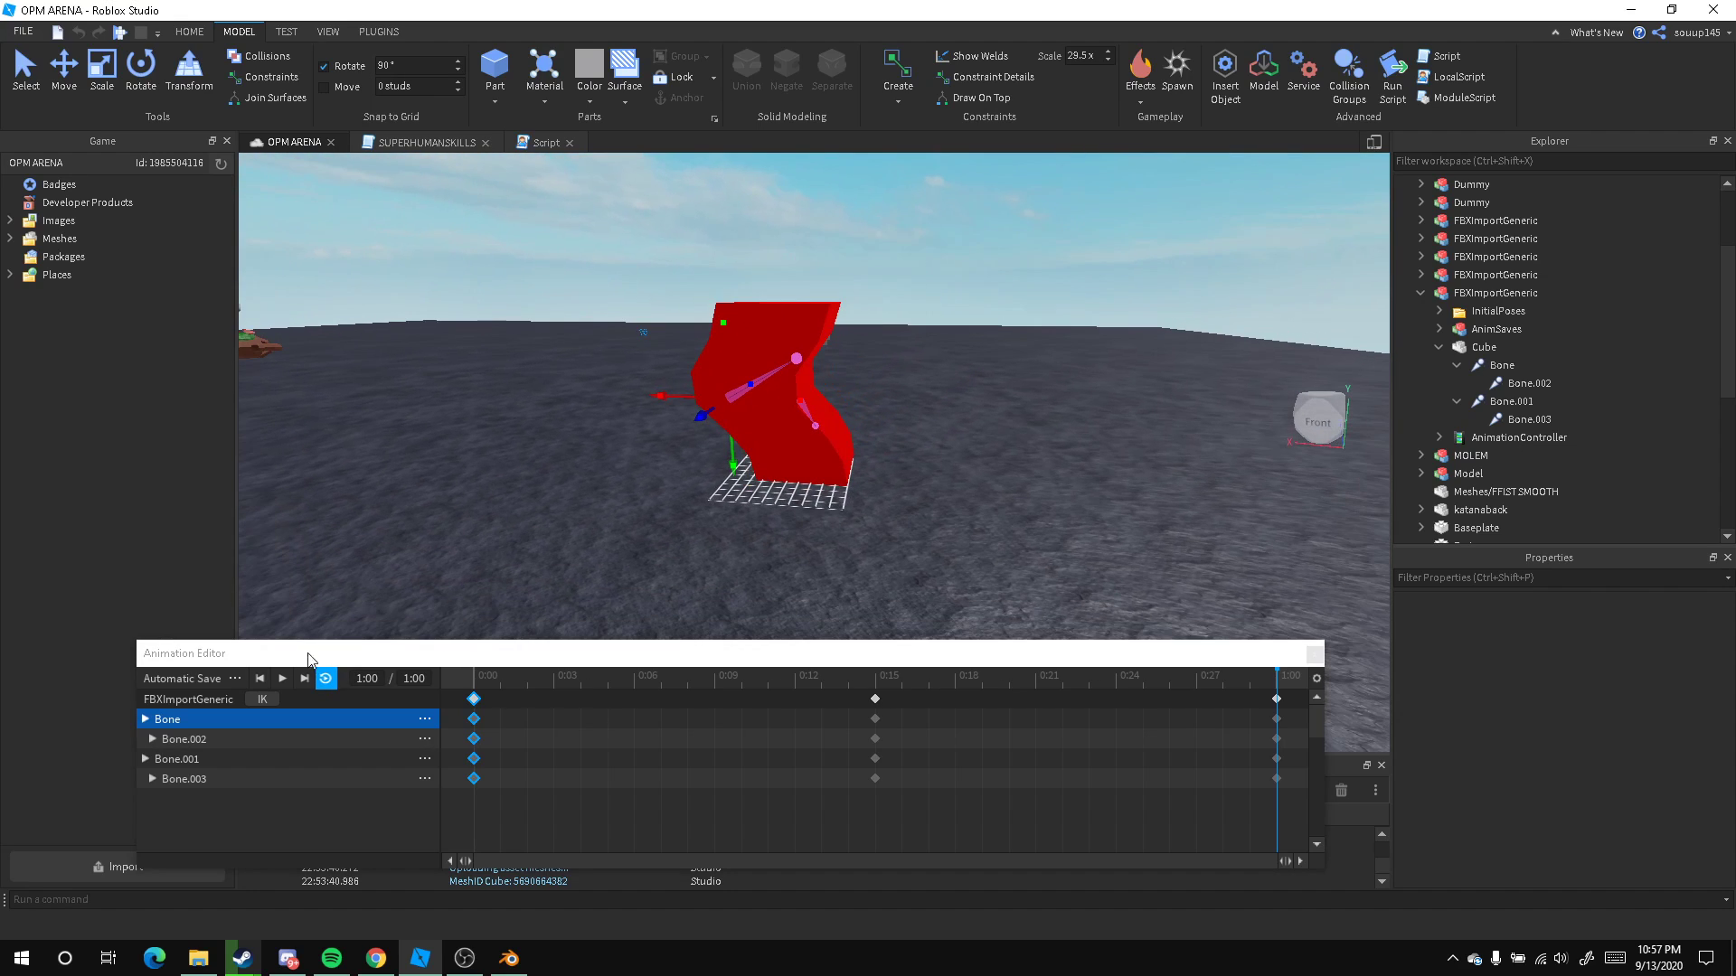
{"action": "left_click", "coordinate": [283, 679]}
{"action": "right_click_drag", "start_coordinate": [685, 432], "coordinate": [686, 432]}
{"action": "right_click_drag", "start_coordinate": [900, 523], "coordinate": [816, 486]}
{"action": "scroll", "coordinate": [808, 489], "scroll_direction": "down", "scroll_amount": 5}
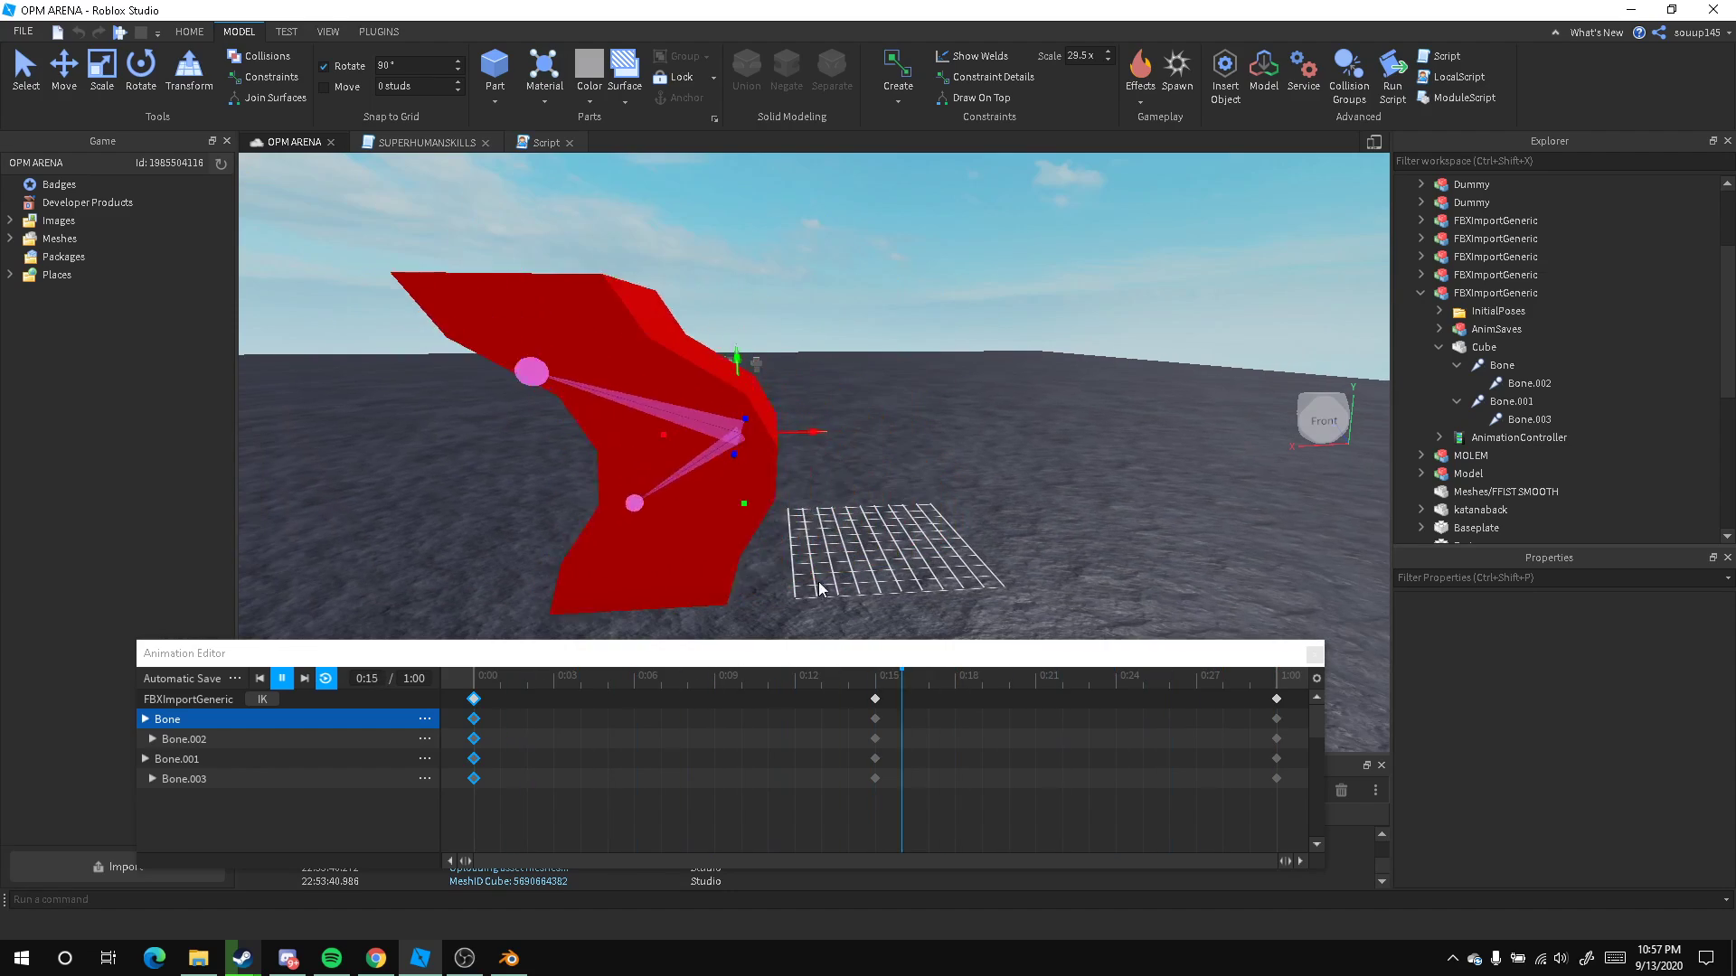
{"action": "right_click_drag", "start_coordinate": [675, 481], "coordinate": [811, 642]}
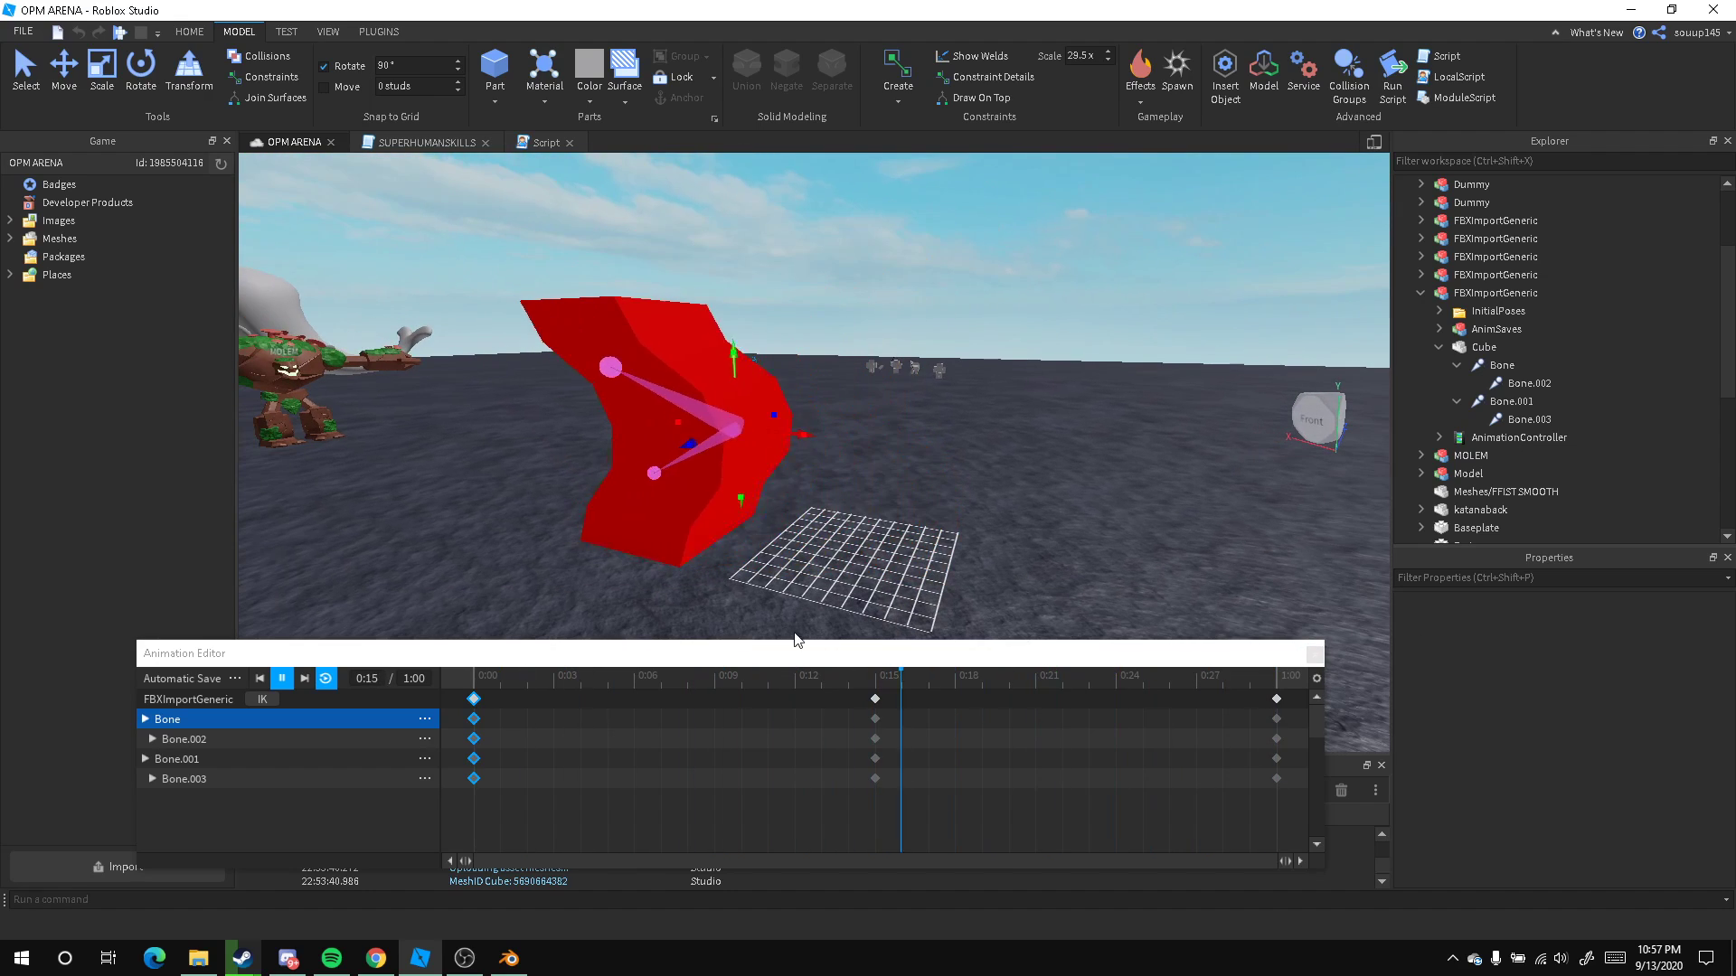
{"action": "left_click", "coordinate": [281, 678]}
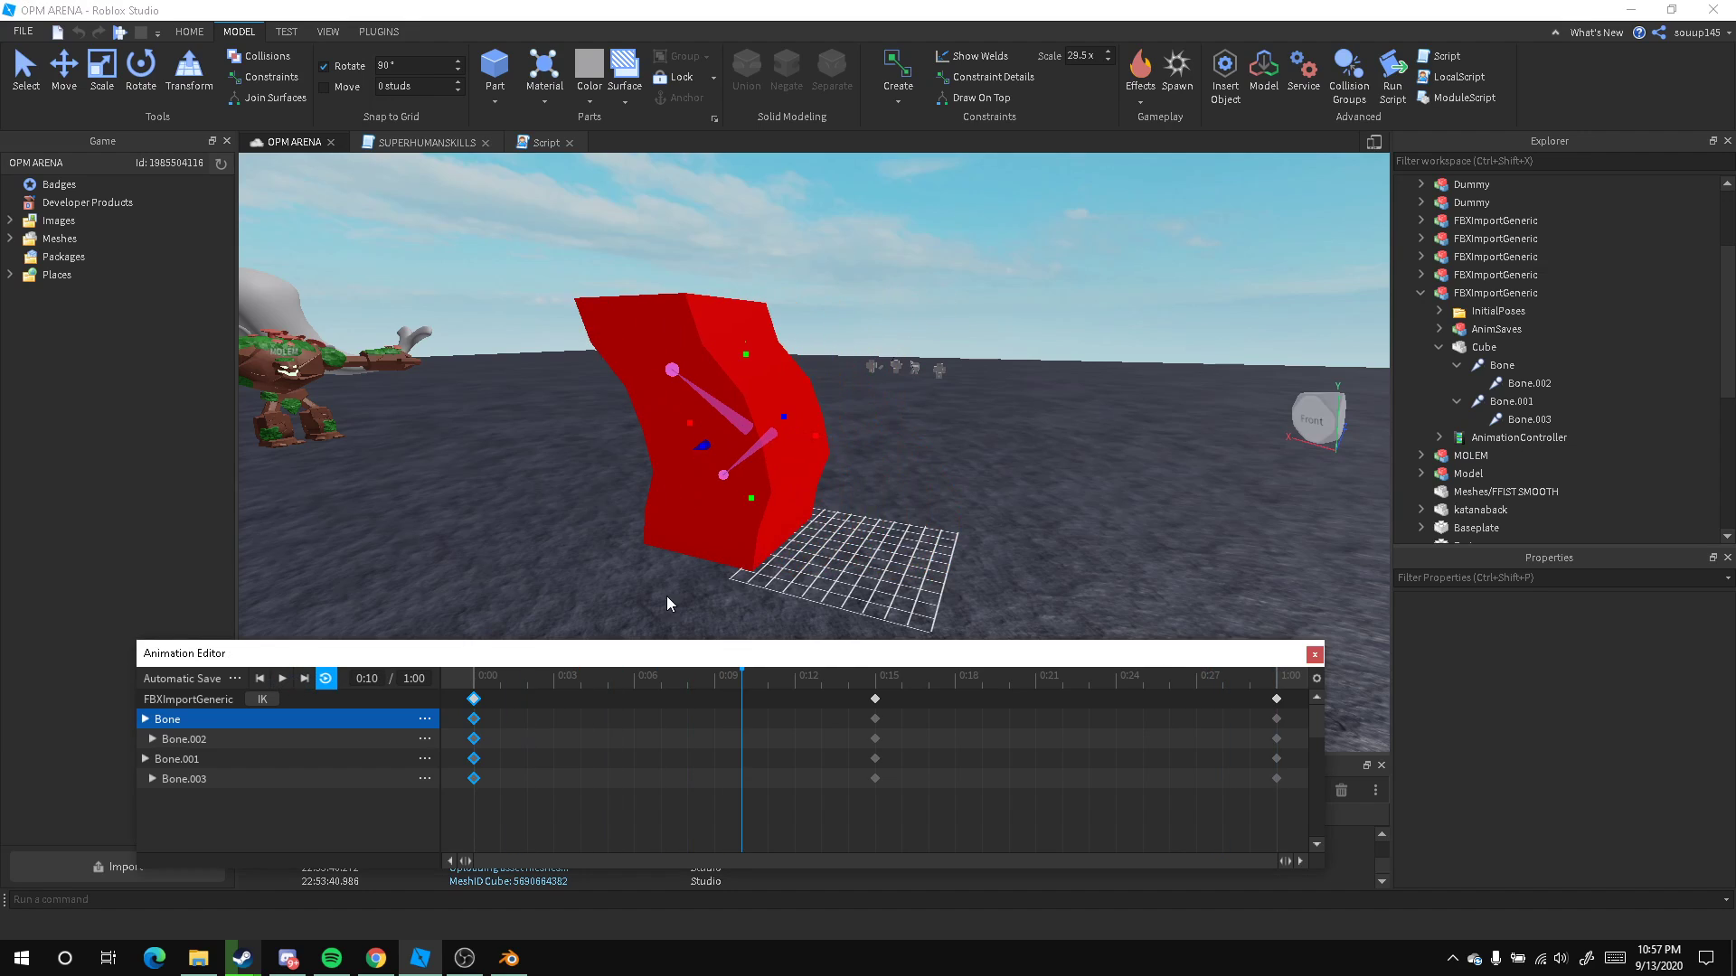
Close the Animation Editor, select the red block's model and collapse its hierarchy
{"action": "left_click", "coordinate": [1314, 655]}
{"action": "scroll", "coordinate": [636, 585], "scroll_direction": "up", "scroll_amount": 5}
{"action": "left_click", "coordinate": [748, 488]}
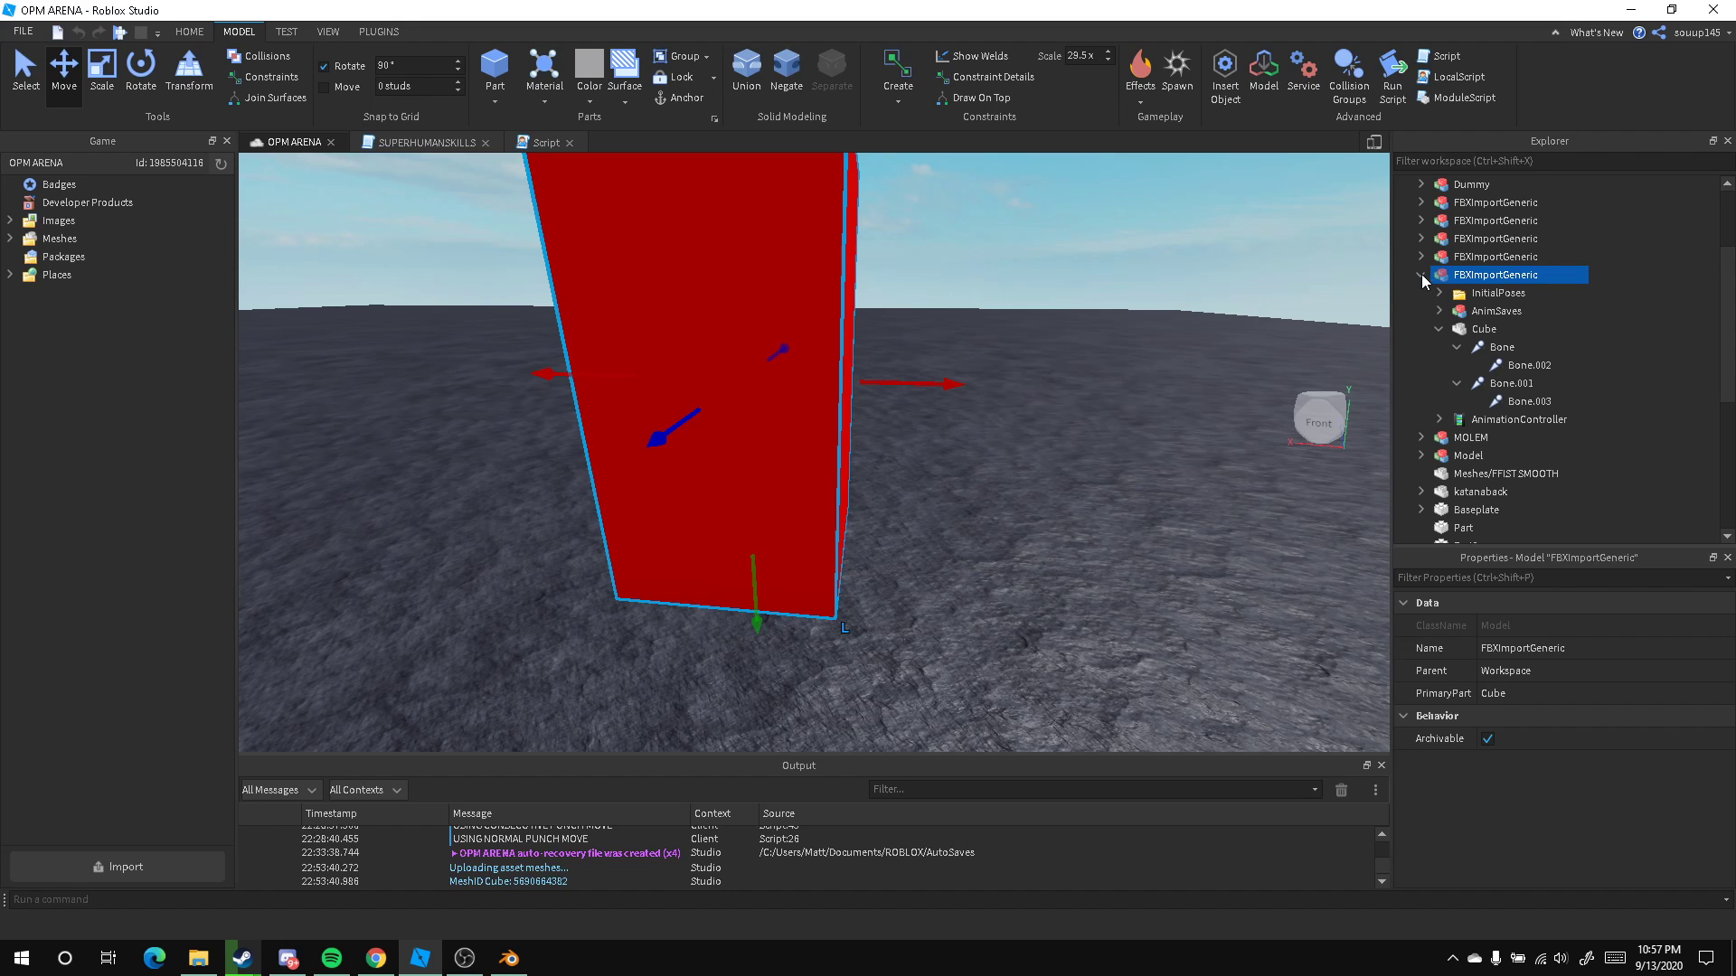
{"action": "left_click", "coordinate": [1421, 274]}
Open the Animation Editor on the dragon's FBXImportGeneric rig, switching from the red block
{"action": "right_click_drag", "start_coordinate": [1066, 443], "coordinate": [829, 541]}
{"action": "left_click", "coordinate": [861, 529]}
{"action": "key", "text": "w"}
{"action": "left_click", "coordinate": [830, 541]}
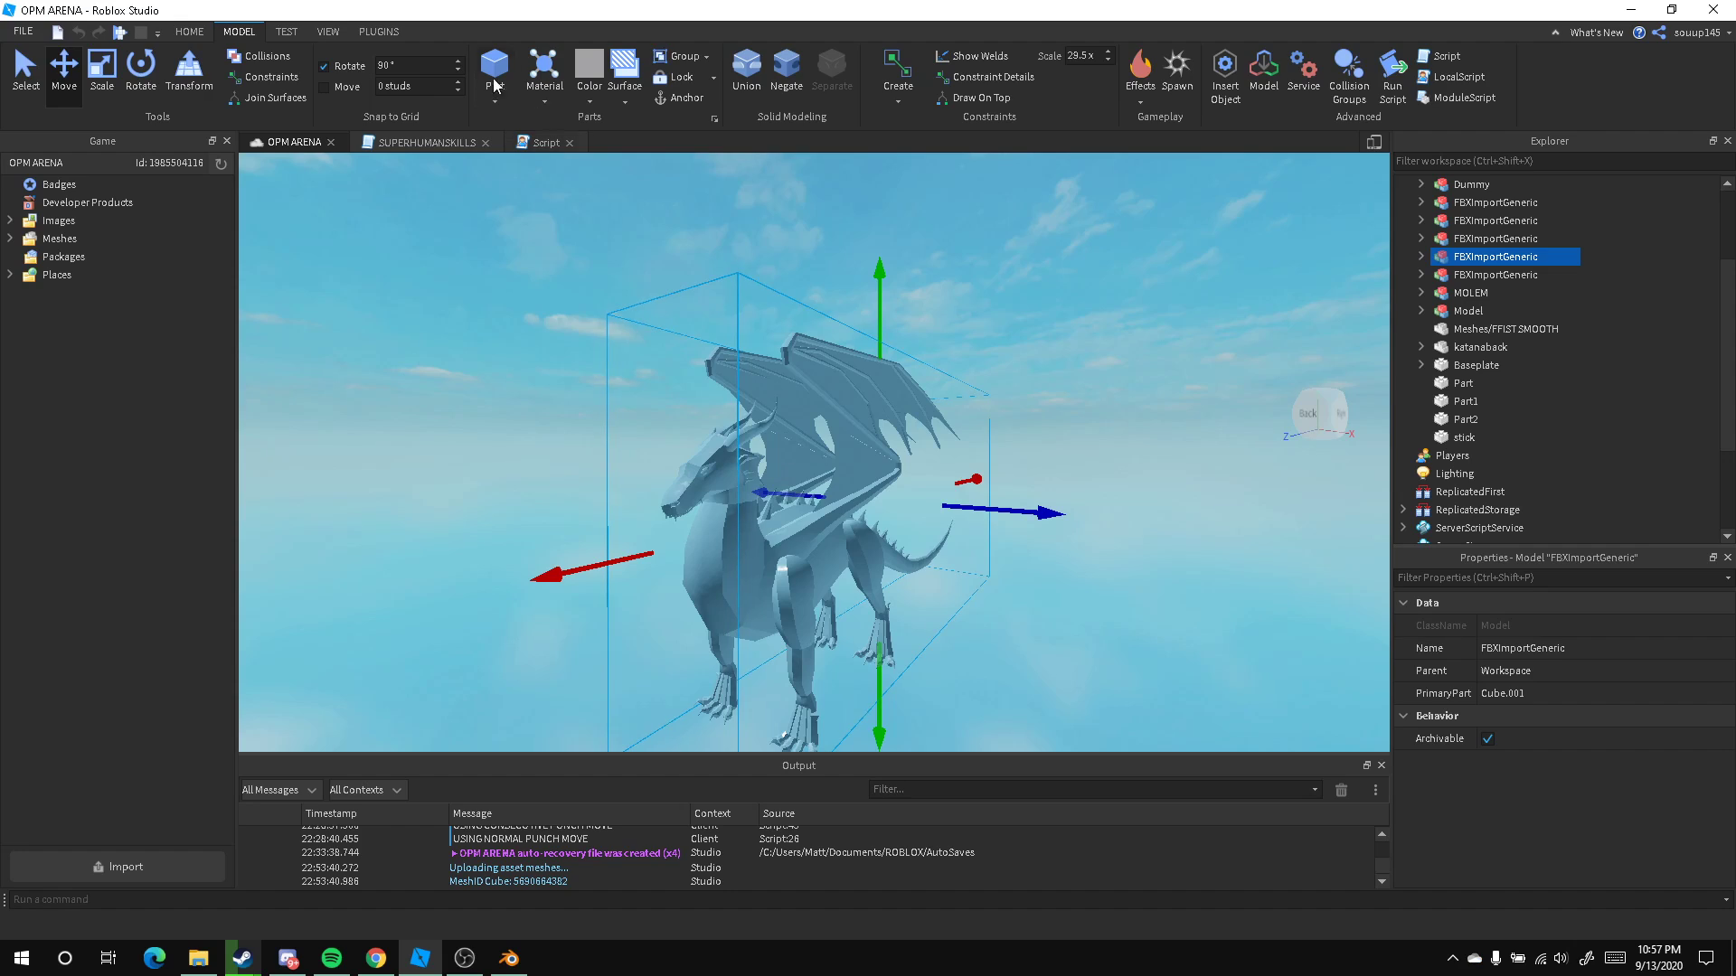
{"action": "left_click", "coordinate": [396, 29]}
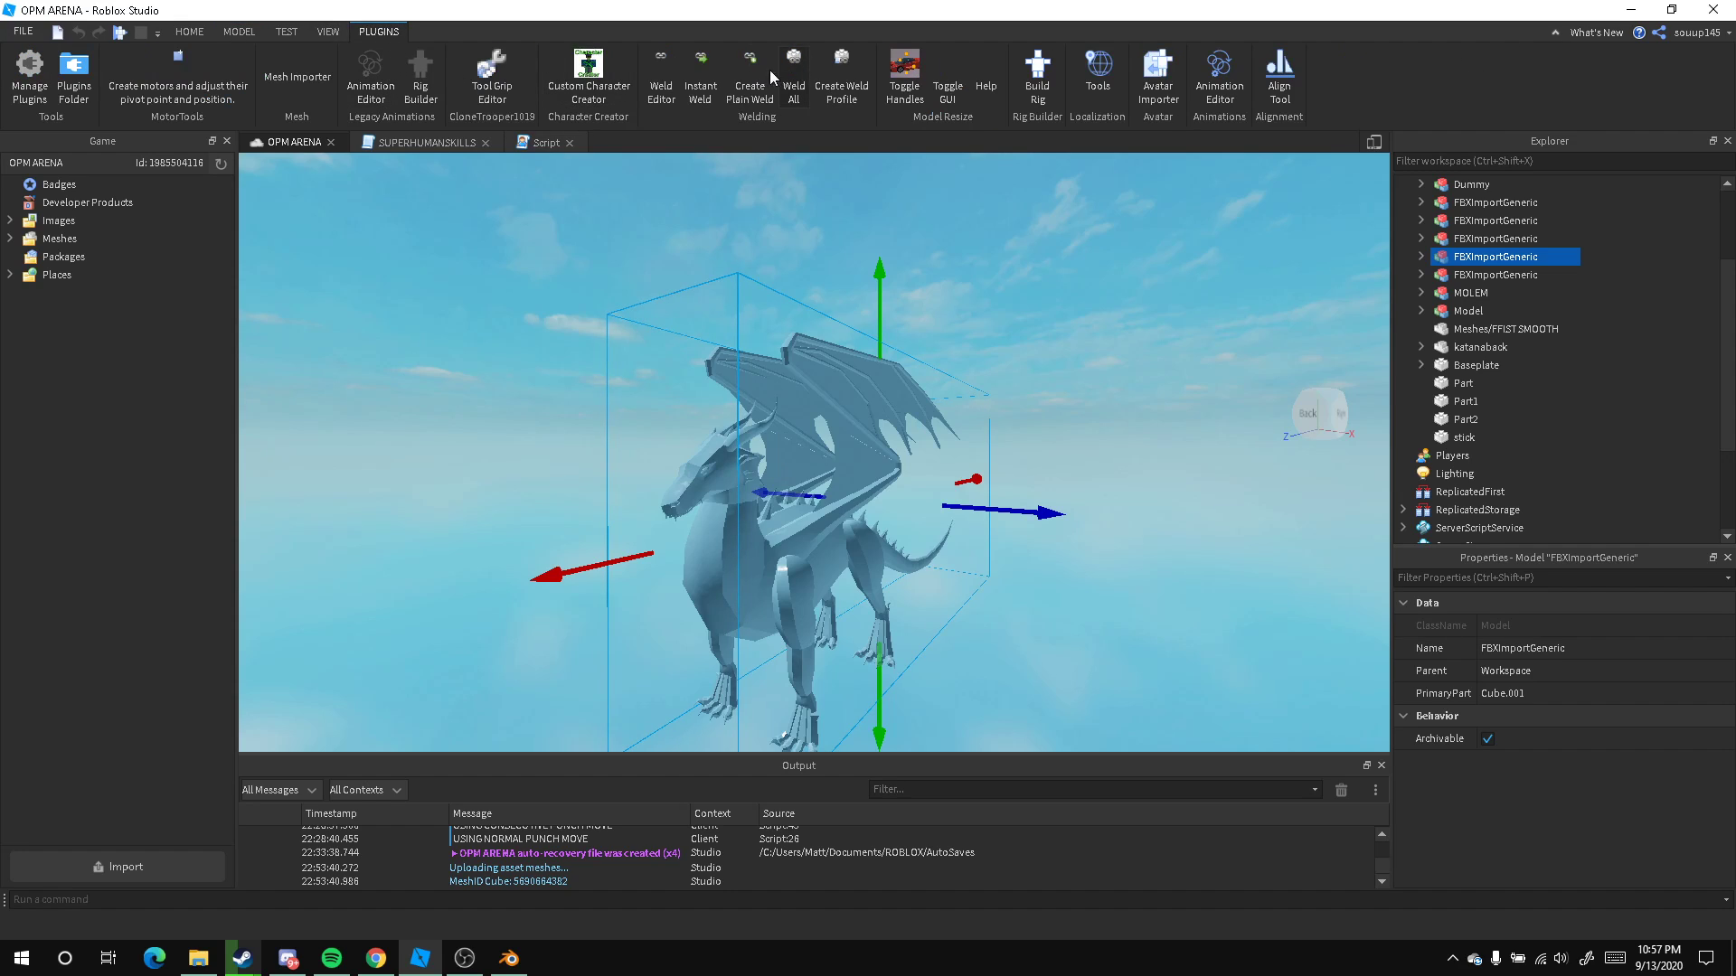
{"action": "left_click", "coordinate": [1220, 72]}
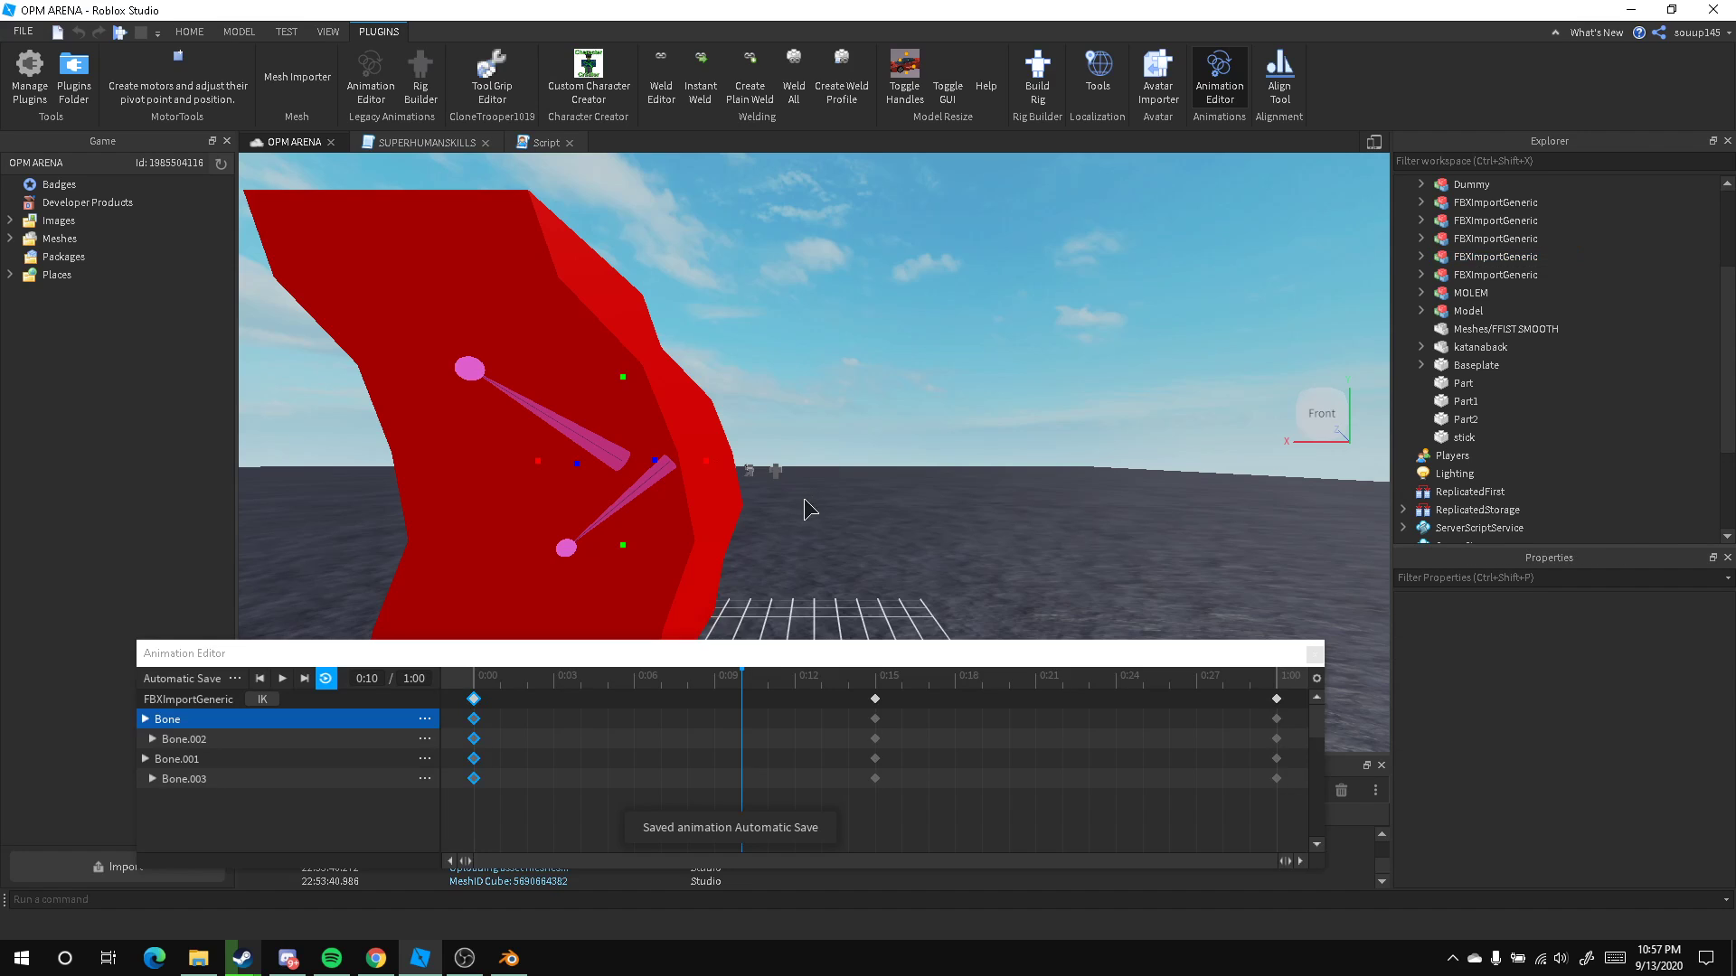
{"action": "right_click_drag", "start_coordinate": [854, 306], "coordinate": [724, 384]}
{"action": "key", "text": "w"}
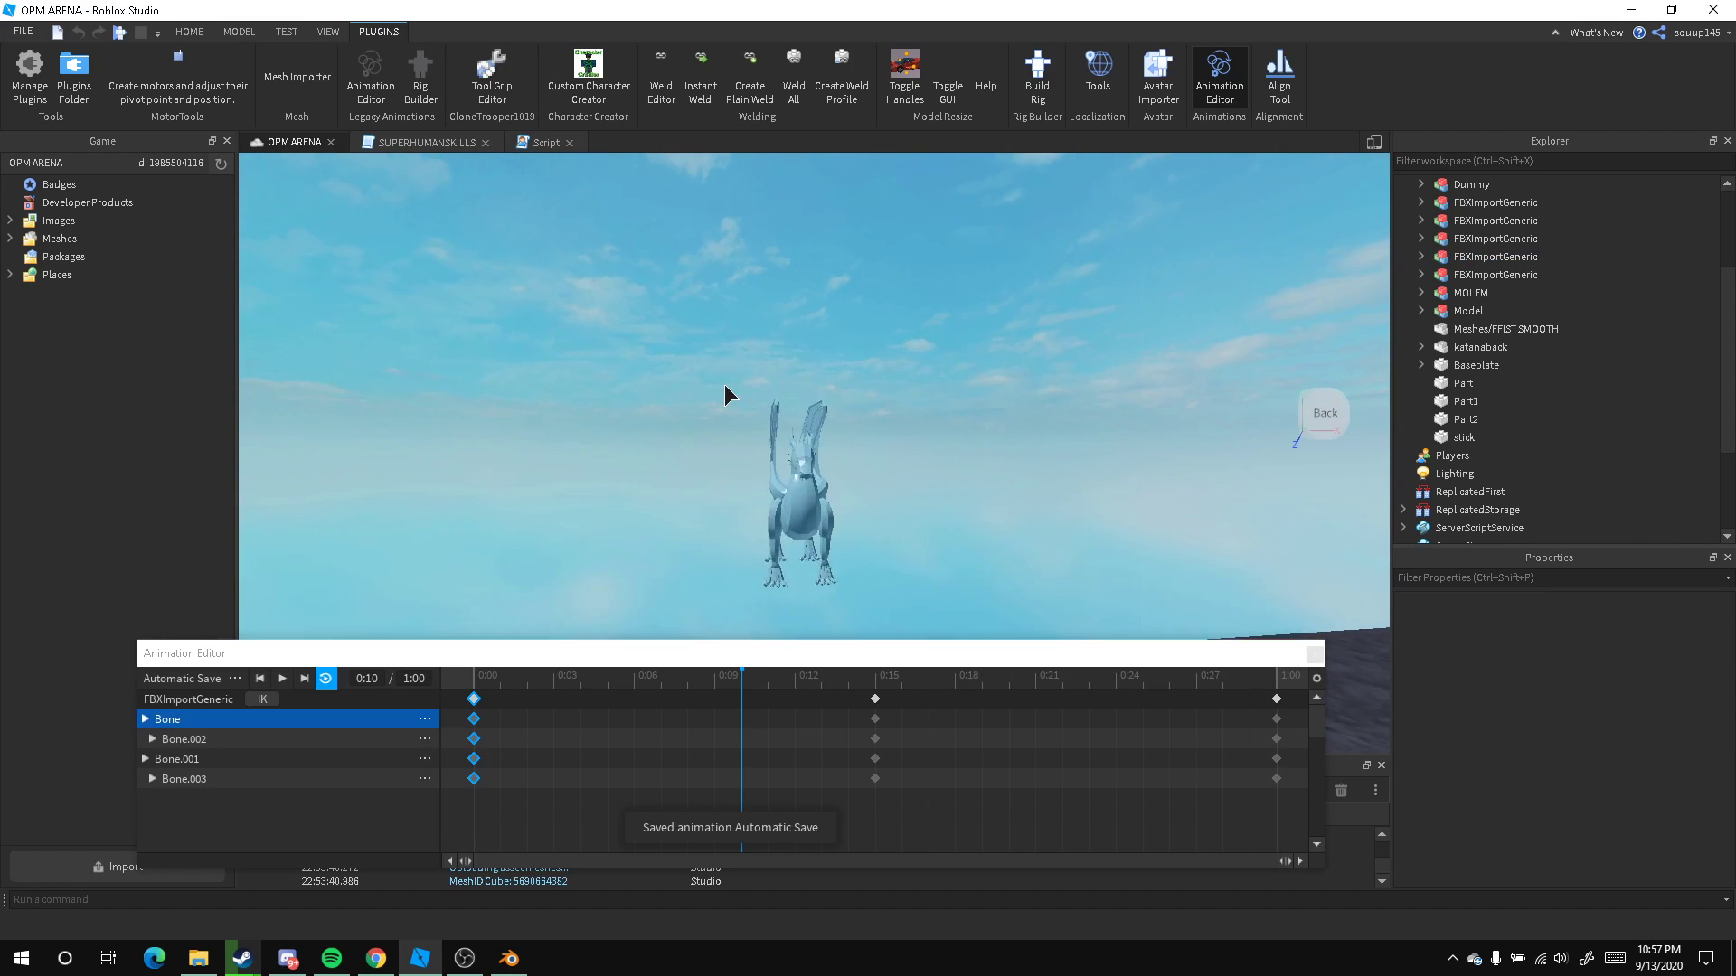
{"action": "left_click", "coordinate": [775, 432]}
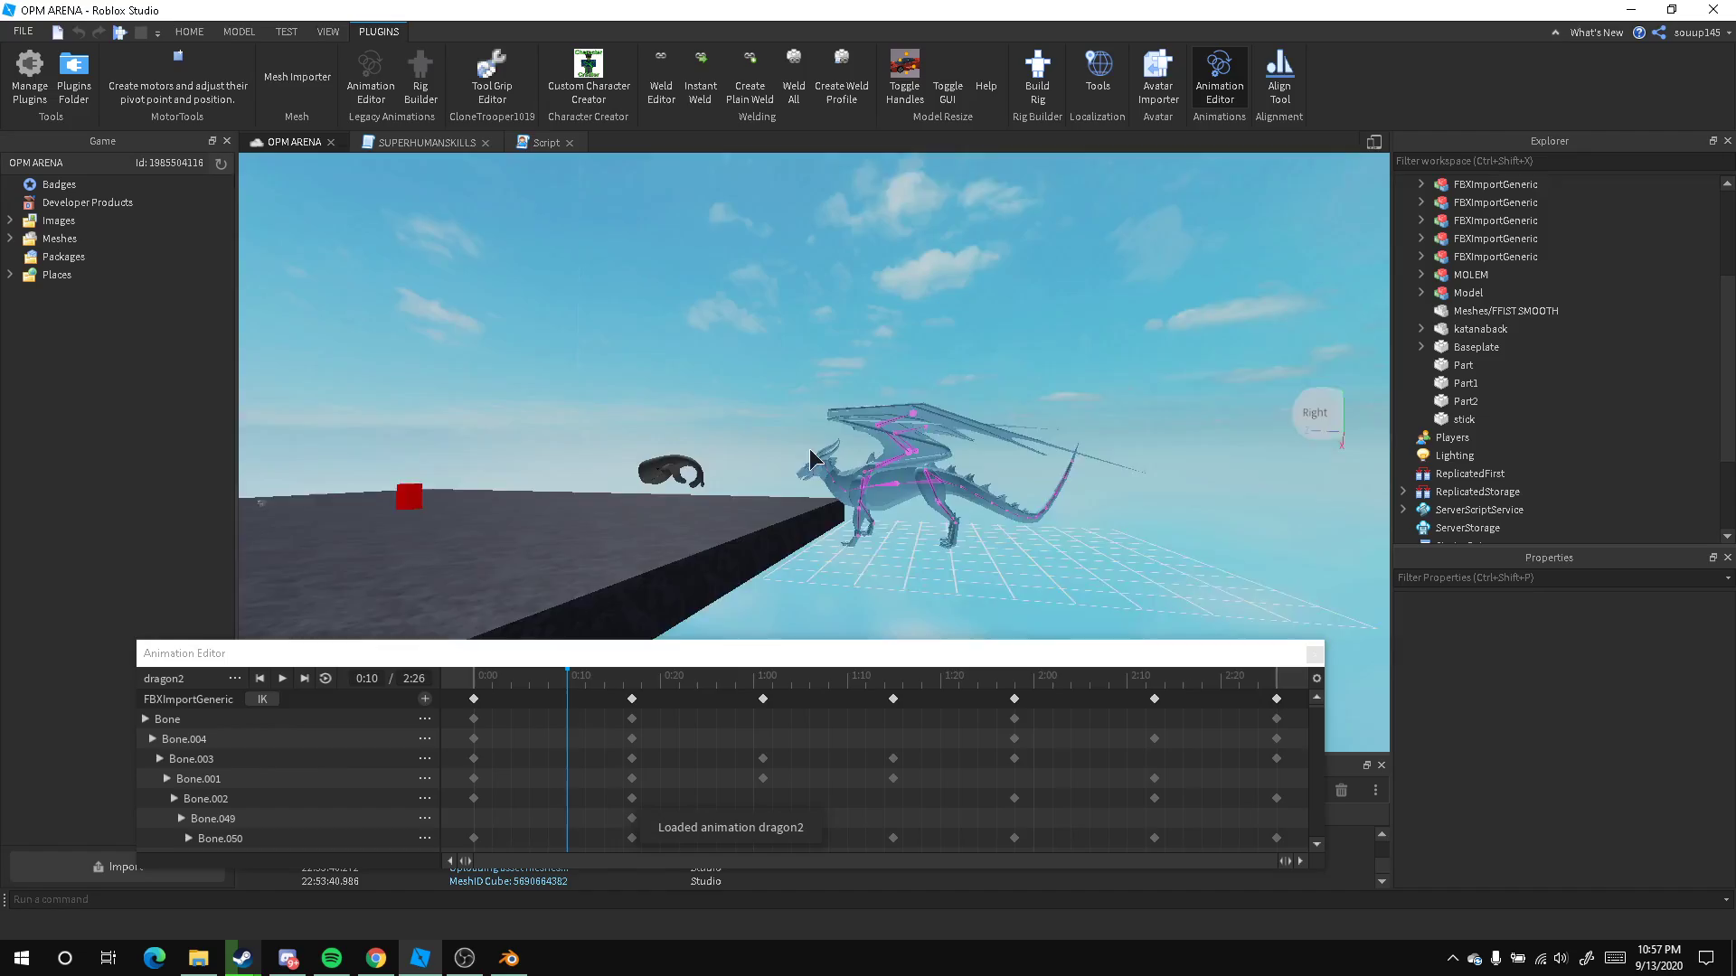
Examine the dragon's bone layout from several sides and return the dragon2 animation's playhead to 0:00
{"action": "key", "text": "w"}
{"action": "key", "text": "a"}
{"action": "mouse_move", "coordinate": [810, 448]}
{"action": "right_mouse_down"}
{"action": "mouse_move", "coordinate": [825, 436]}
{"action": "mouse_move", "coordinate": [770, 410]}
{"action": "mouse_move", "coordinate": [731, 425]}
{"action": "mouse_move", "coordinate": [773, 416]}
{"action": "mouse_move", "coordinate": [796, 434]}
{"action": "right_mouse_up"}
{"action": "key", "text": "a"}
{"action": "key", "text": "s"}
{"action": "key", "text": "w"}
{"action": "key", "text": "s"}
{"action": "key", "text": "w"}
{"action": "key", "text": "s"}
{"action": "key", "text": "d"}
{"action": "key", "text": "a"}
{"action": "key", "text": "s"}
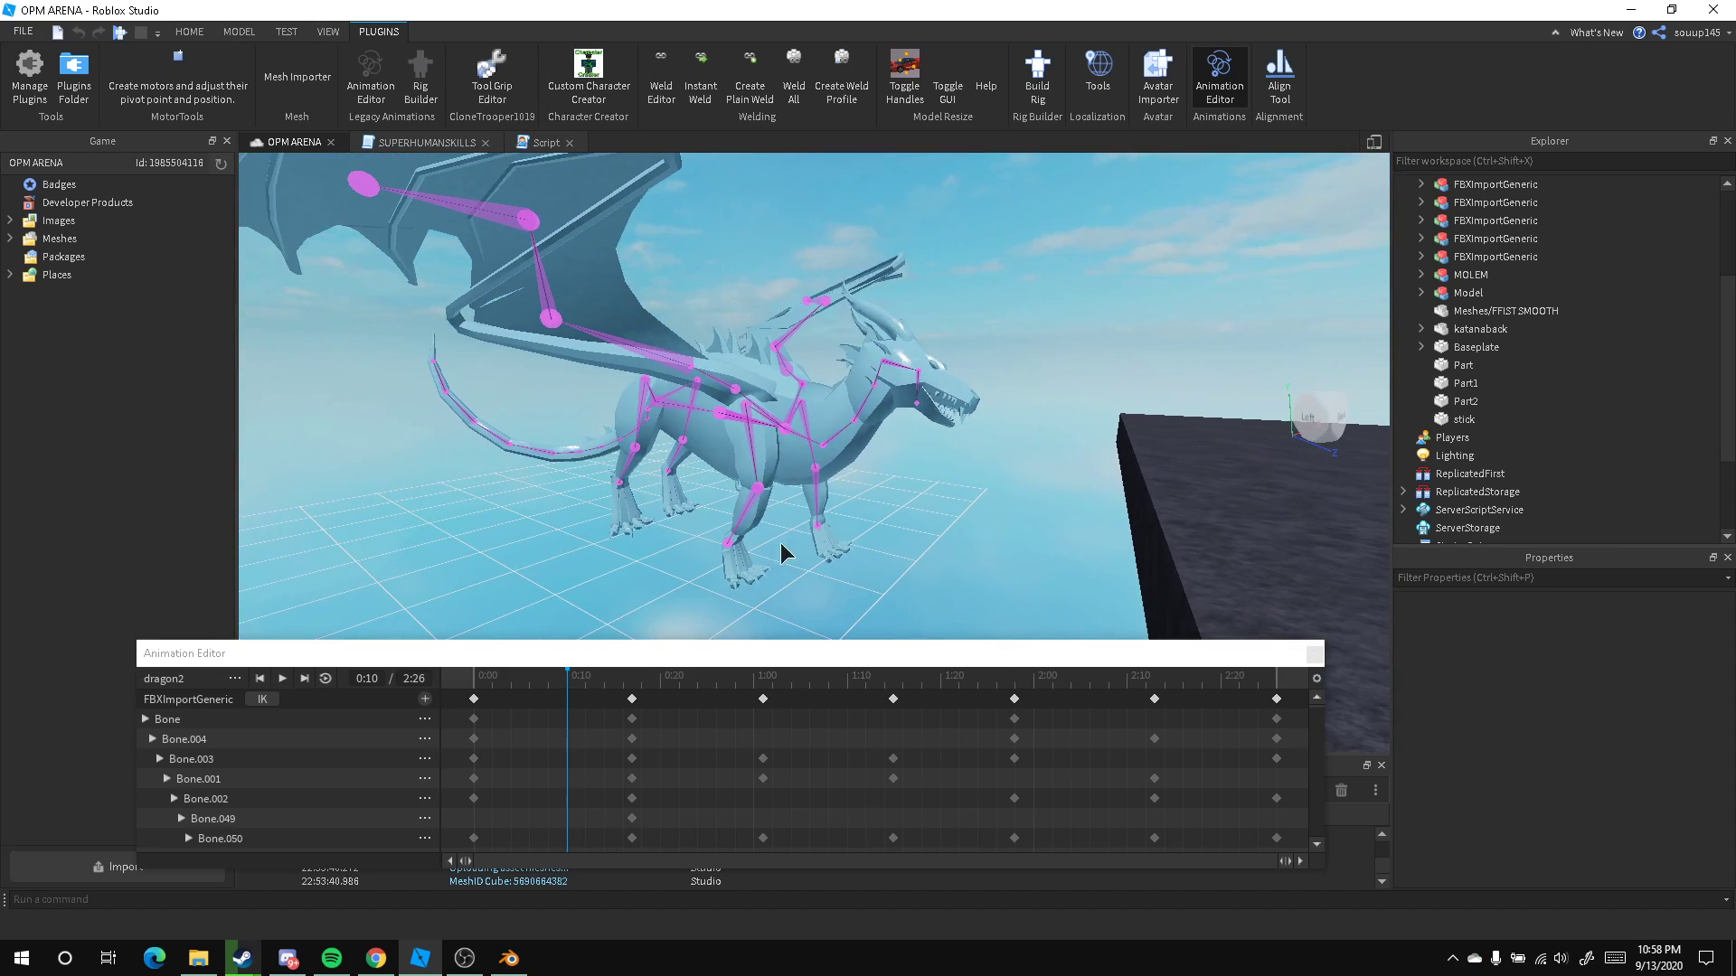
{"action": "key", "text": "d"}
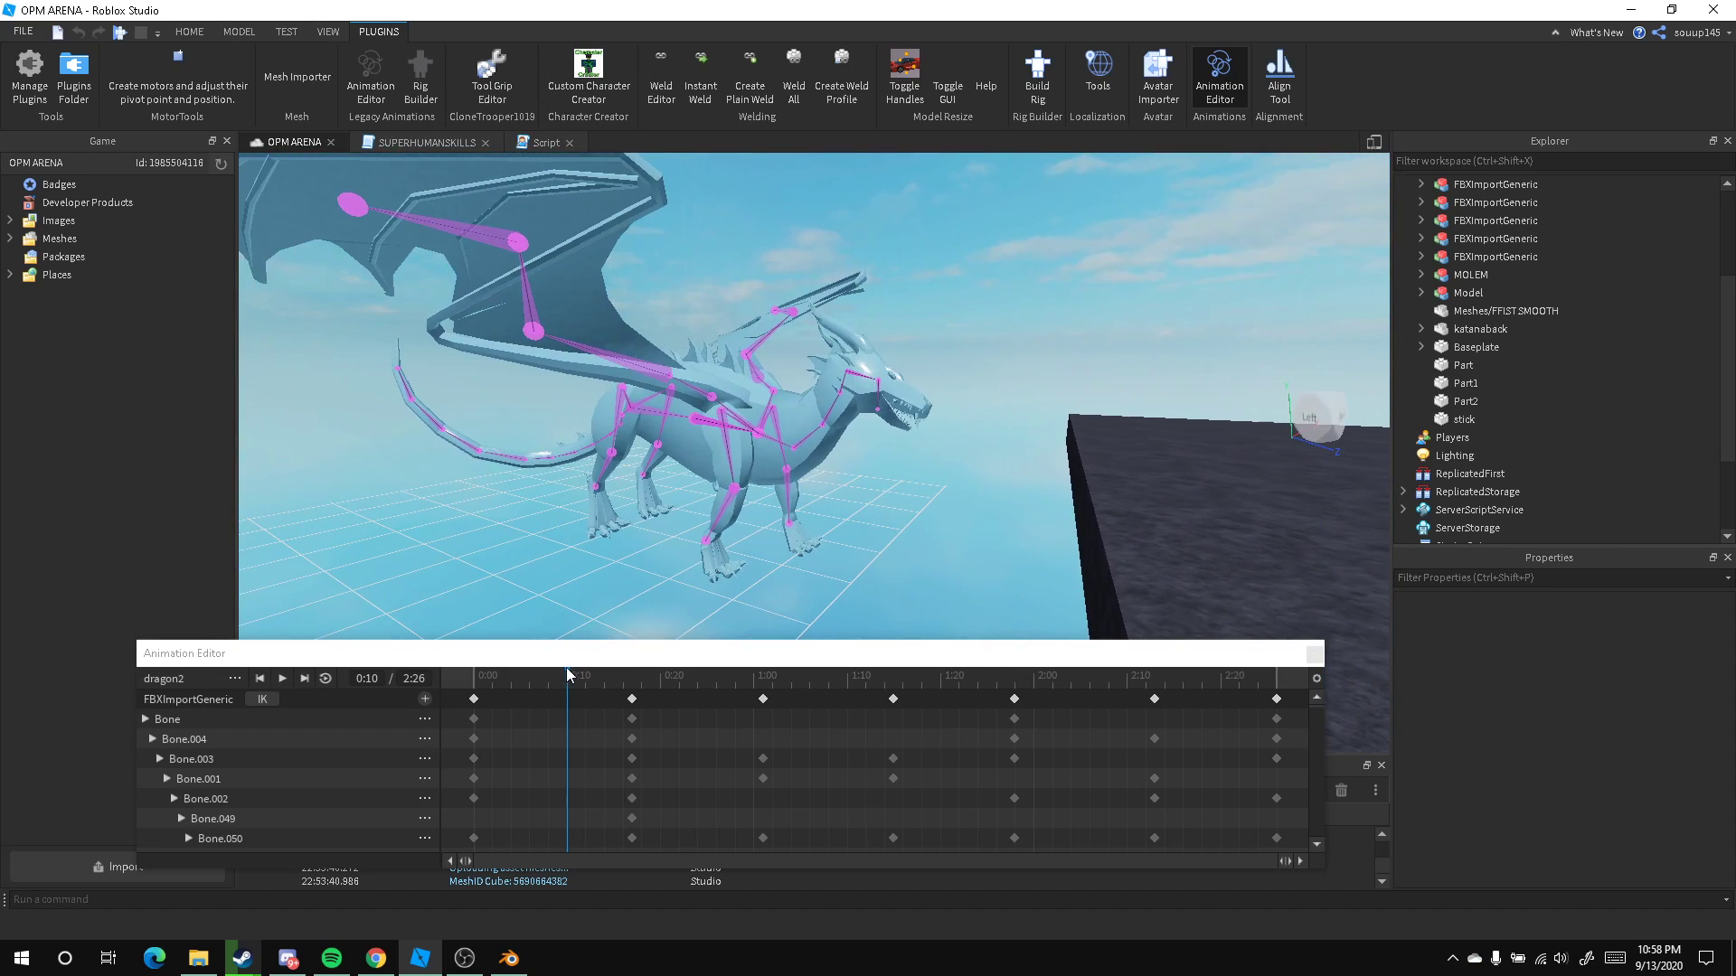
{"action": "left_click_drag", "start_coordinate": [568, 675], "coordinate": [387, 689]}
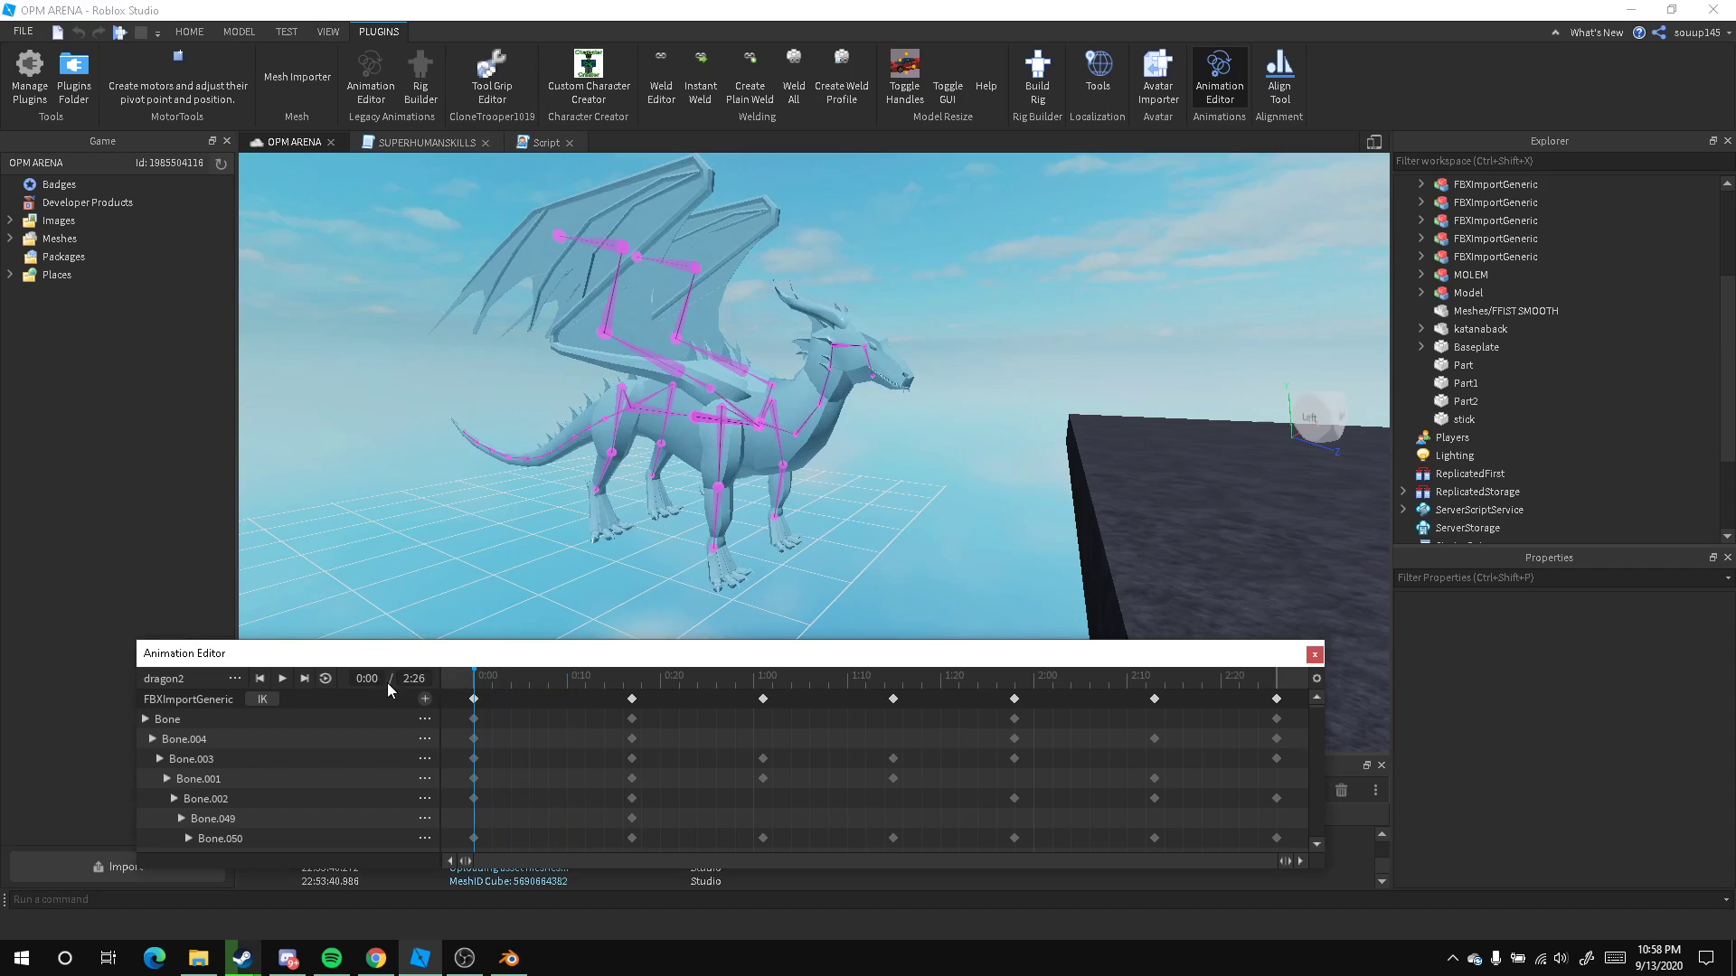
Play the dragon2 animation through once while viewing the dragon from its opposite side
{"action": "left_click", "coordinate": [282, 678]}
{"action": "right_click_drag", "start_coordinate": [804, 433], "coordinate": [739, 443]}
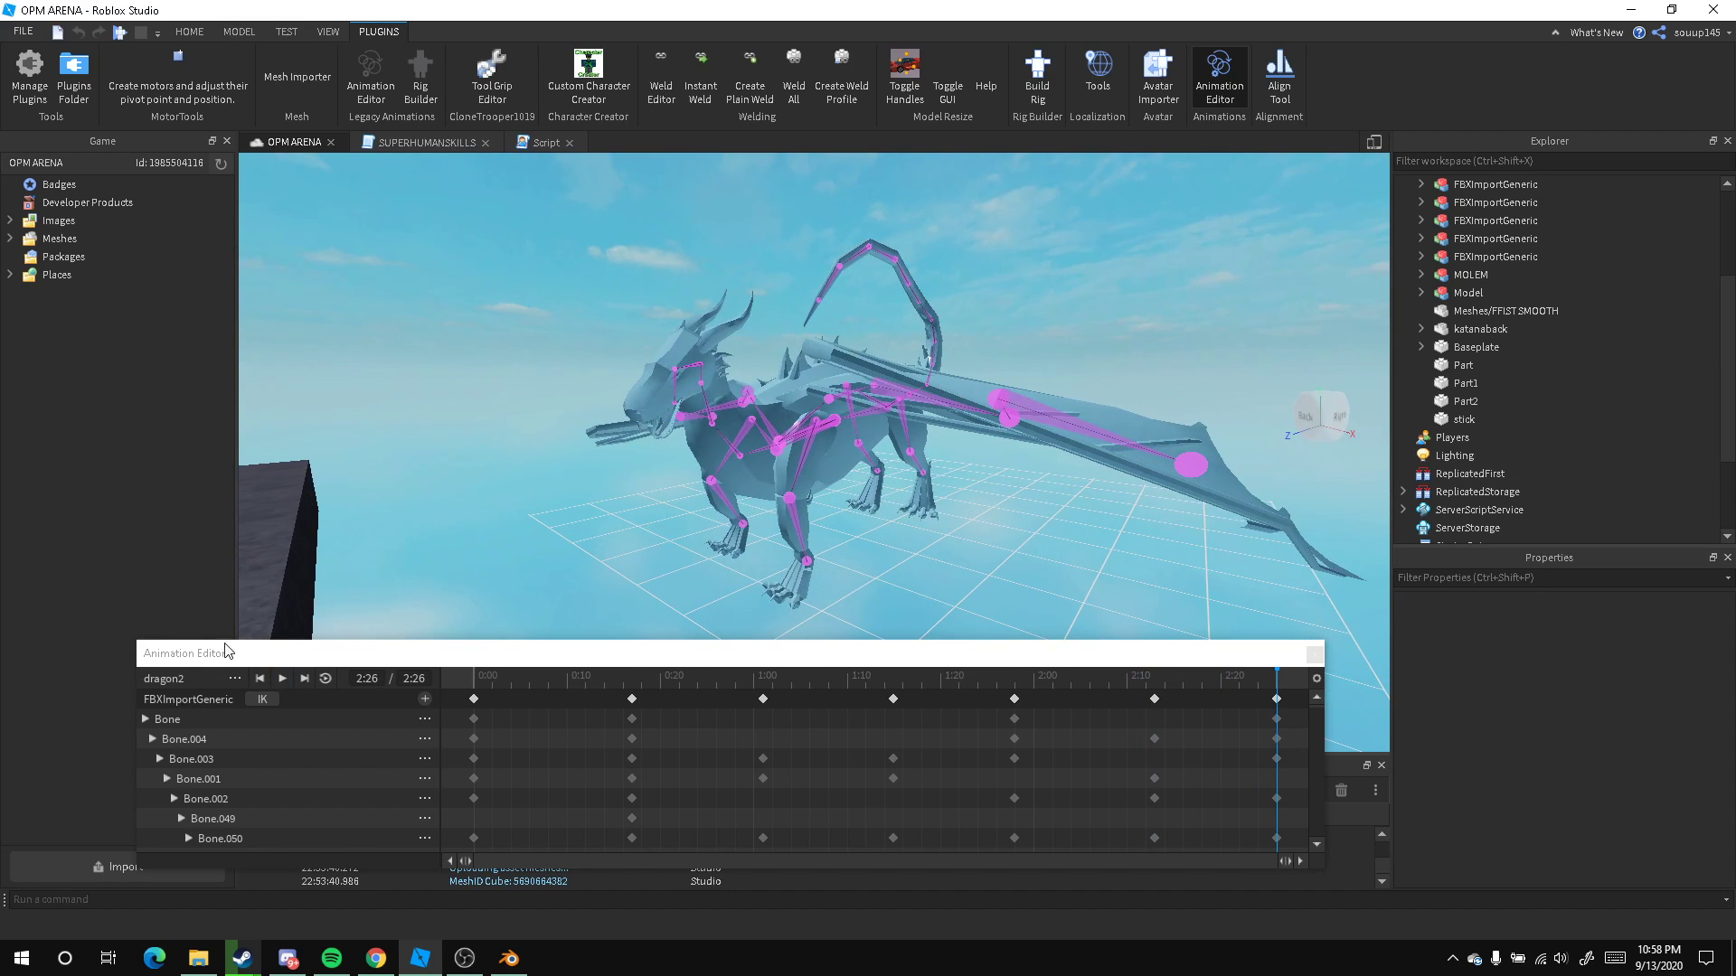
Turn on looping for the dragon2 animation, replay it while viewing the dragon from several angles and distances, and pause it
{"action": "left_click", "coordinate": [327, 678]}
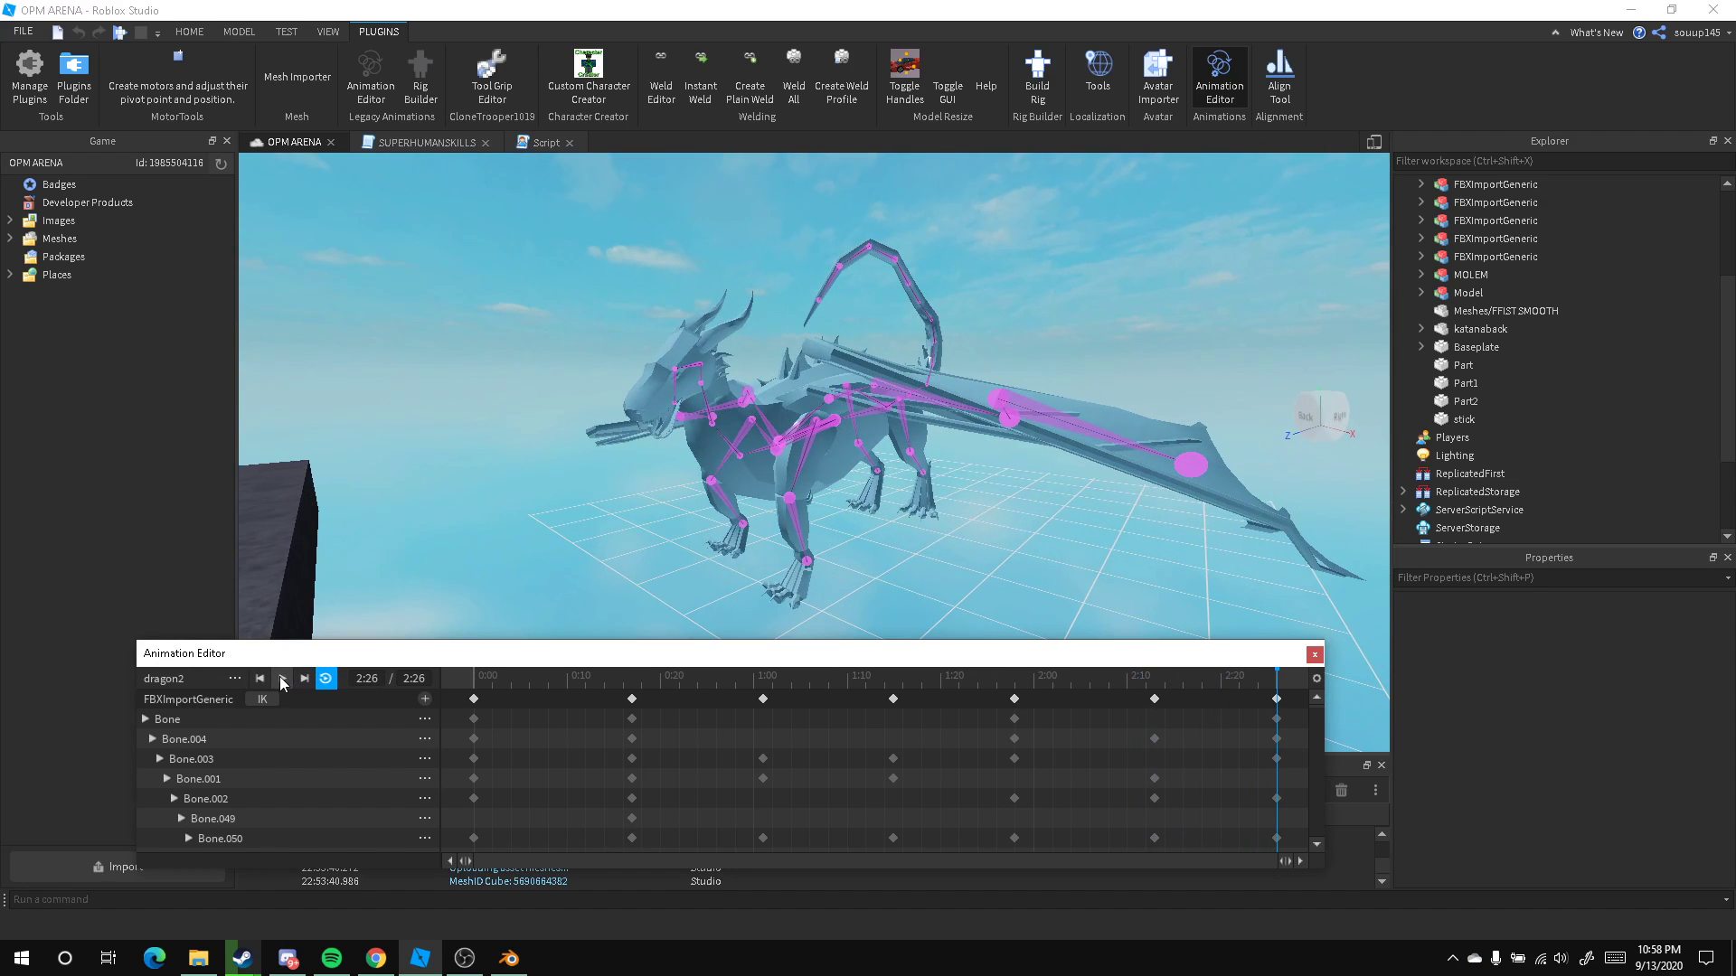
{"action": "left_click", "coordinate": [282, 678]}
{"action": "right_click_drag", "start_coordinate": [828, 389], "coordinate": [804, 469]}
{"action": "scroll", "coordinate": [788, 385], "scroll_direction": "down", "scroll_amount": 5}
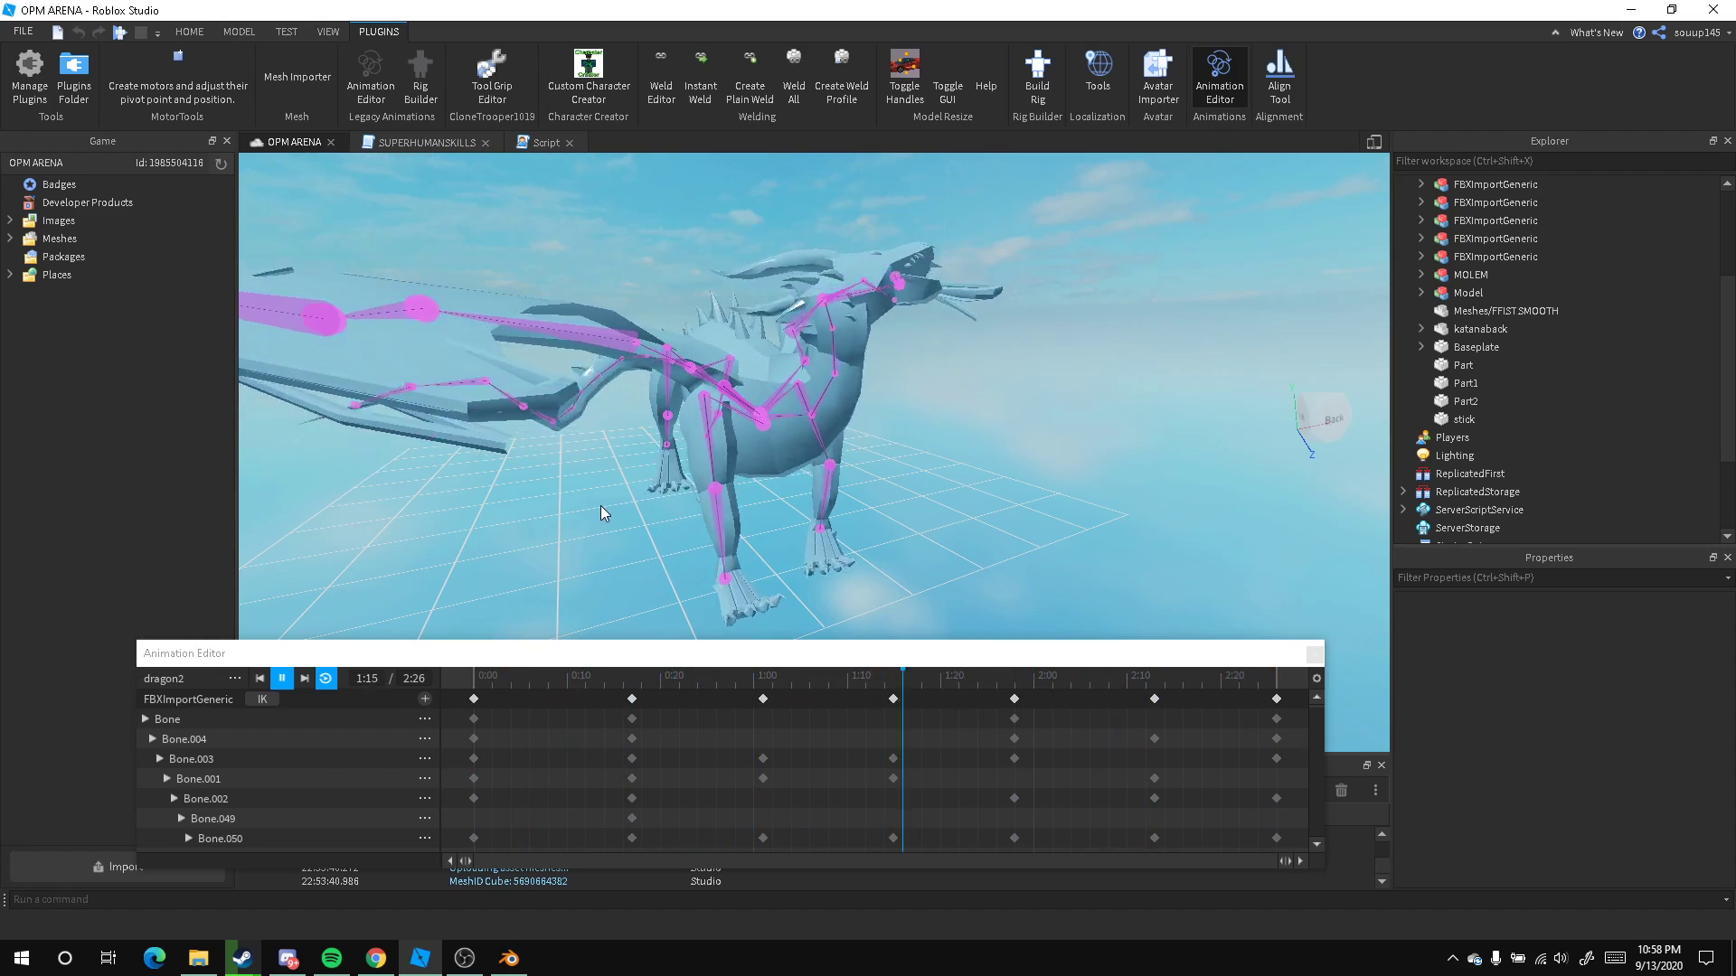
{"action": "scroll", "coordinate": [617, 495], "scroll_direction": "down", "scroll_amount": 3}
{"action": "right_click_drag", "start_coordinate": [616, 496], "coordinate": [616, 495]}
{"action": "mouse_move", "coordinate": [480, 539]}
{"action": "right_mouse_down"}
{"action": "mouse_move", "coordinate": [476, 556]}
{"action": "mouse_move", "coordinate": [483, 539]}
{"action": "right_mouse_up"}
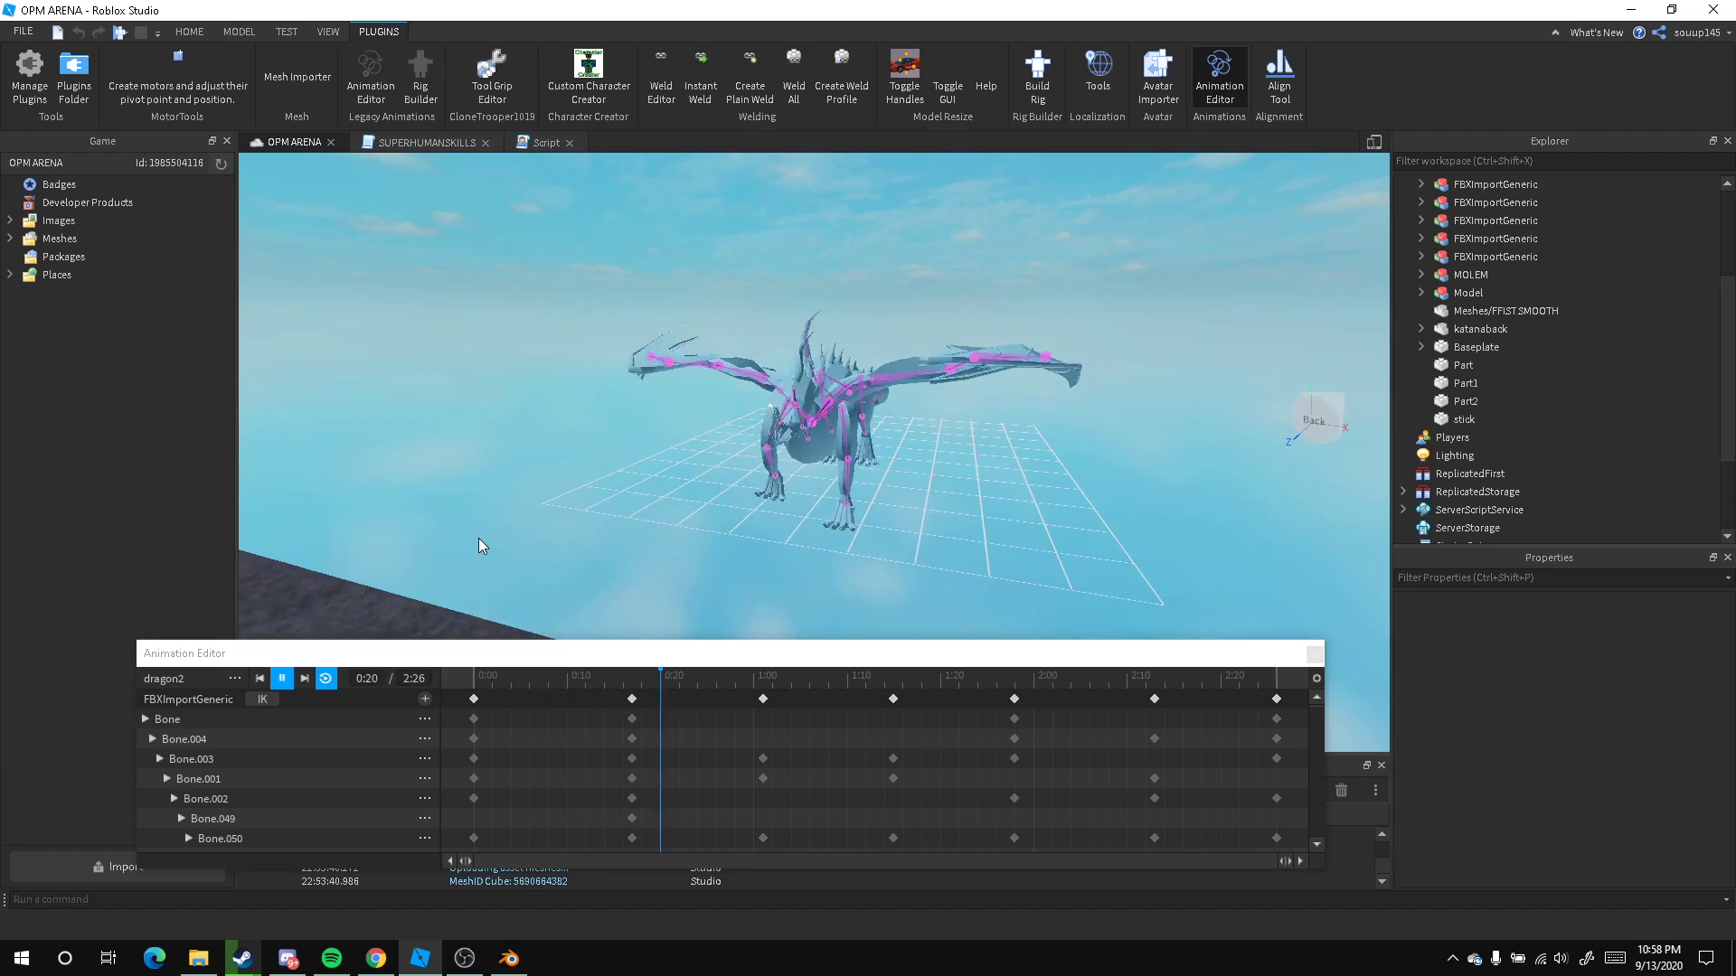
{"action": "key", "text": "d"}
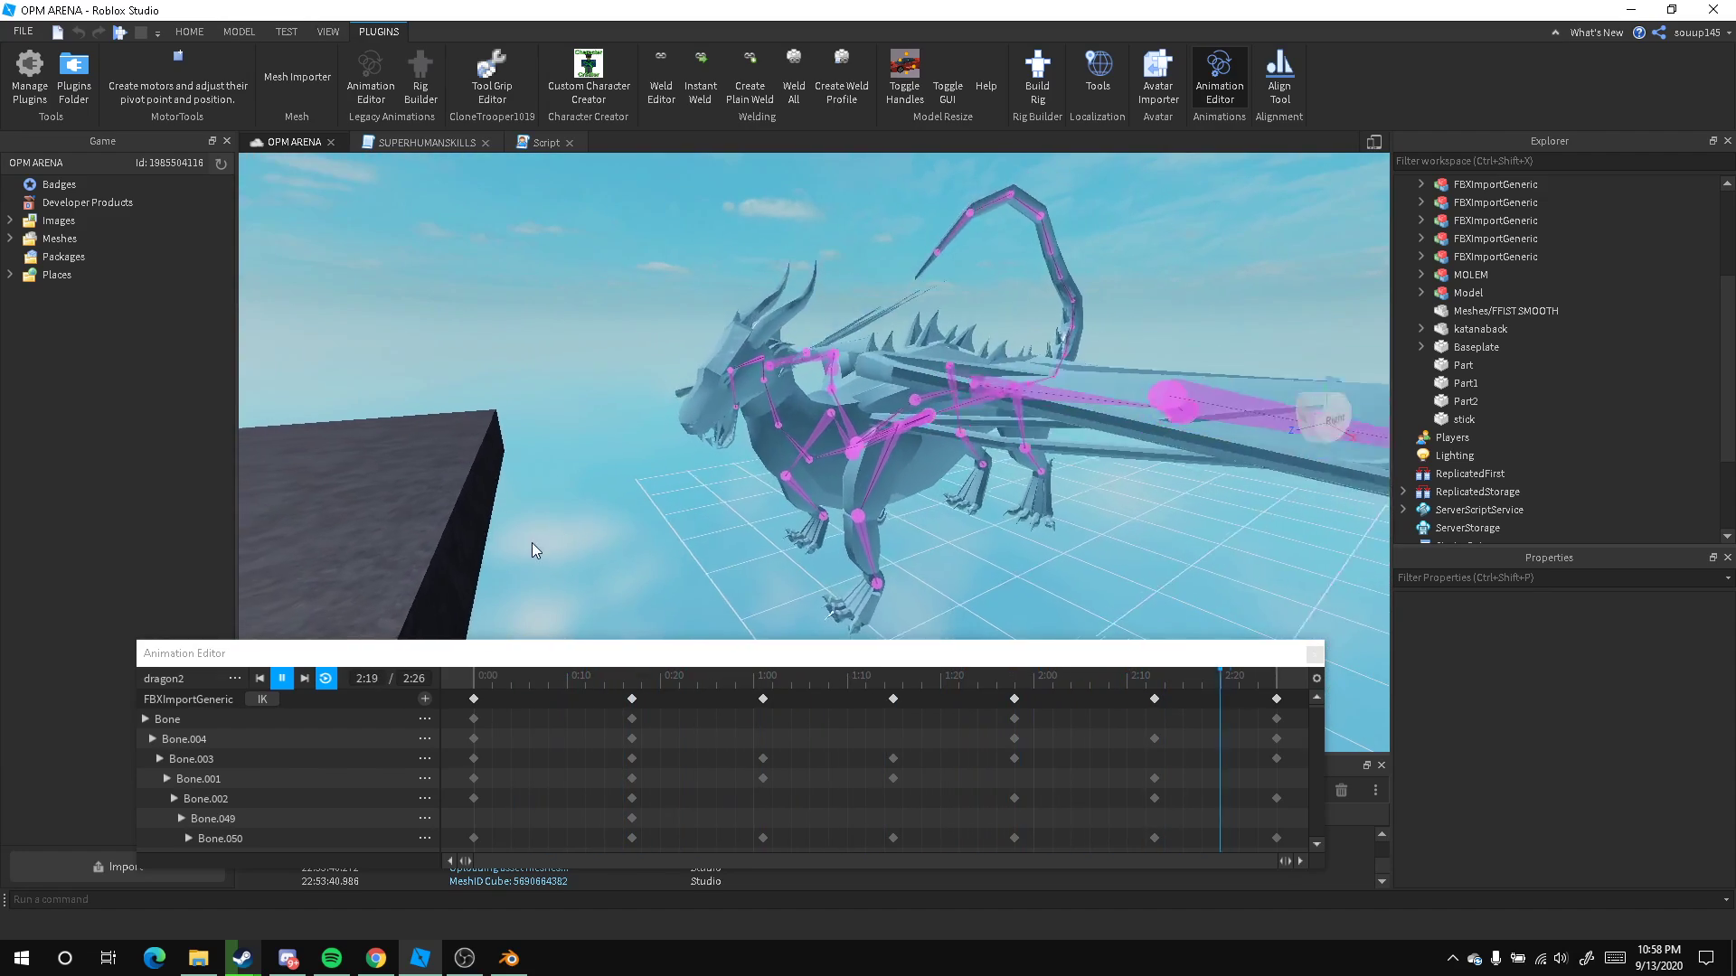
{"action": "key", "text": "space"}
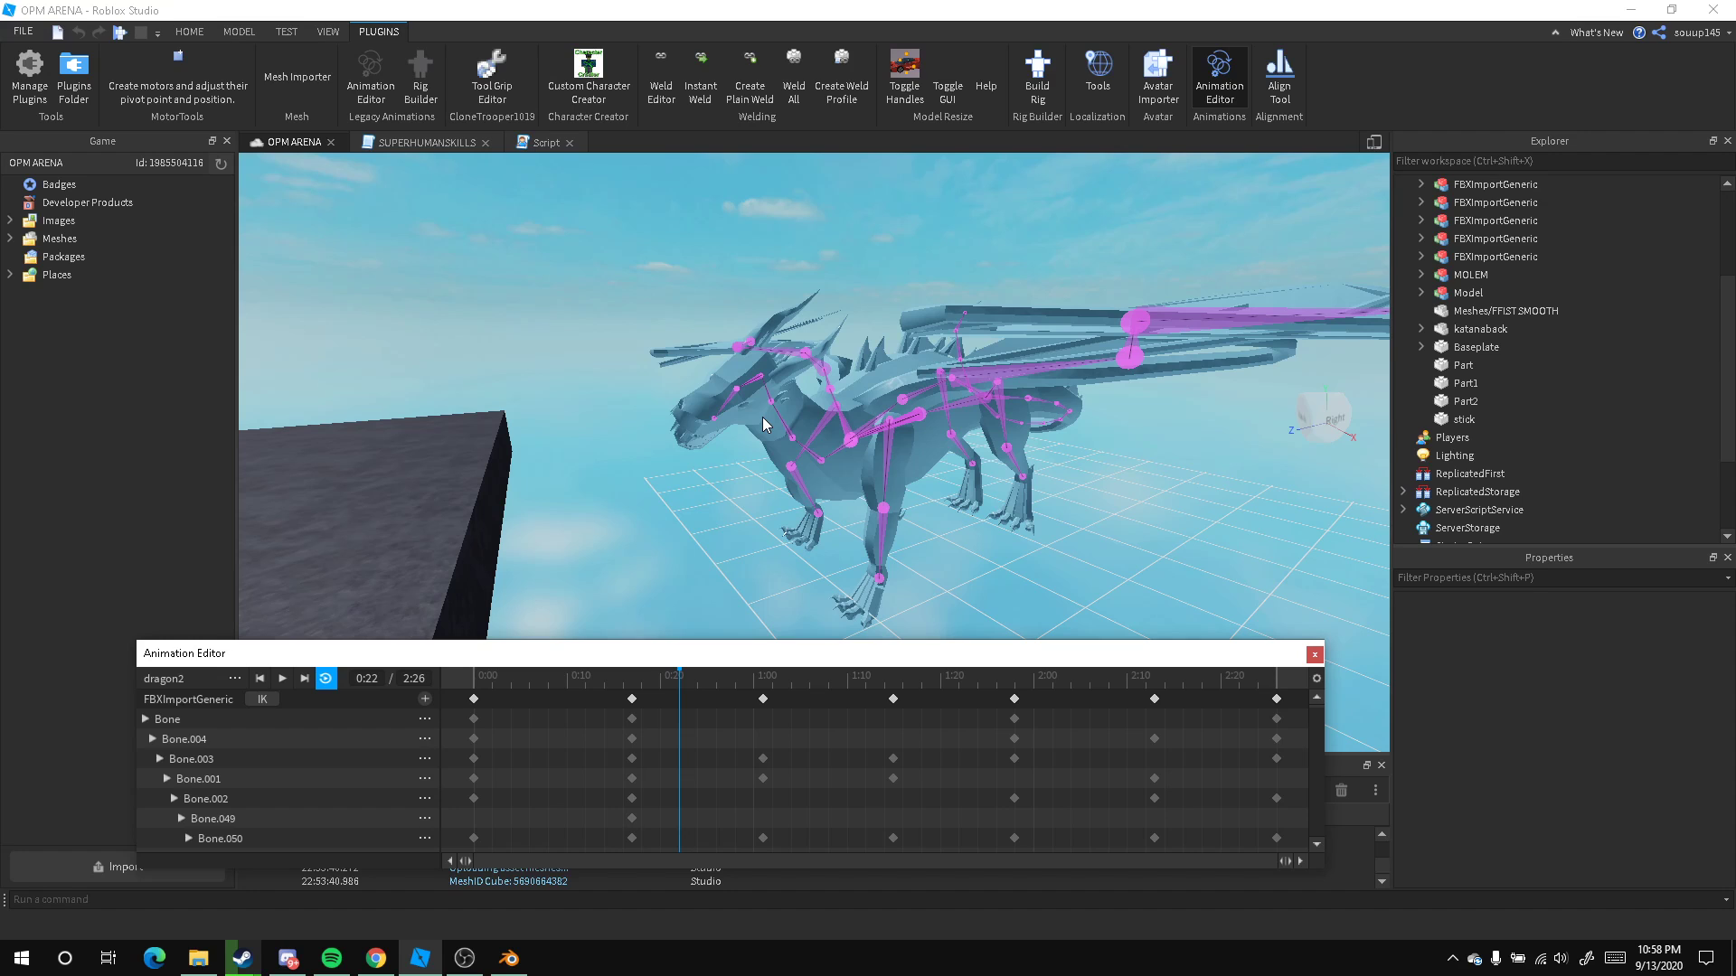
{"action": "right_click_drag", "start_coordinate": [763, 417], "coordinate": [799, 550]}
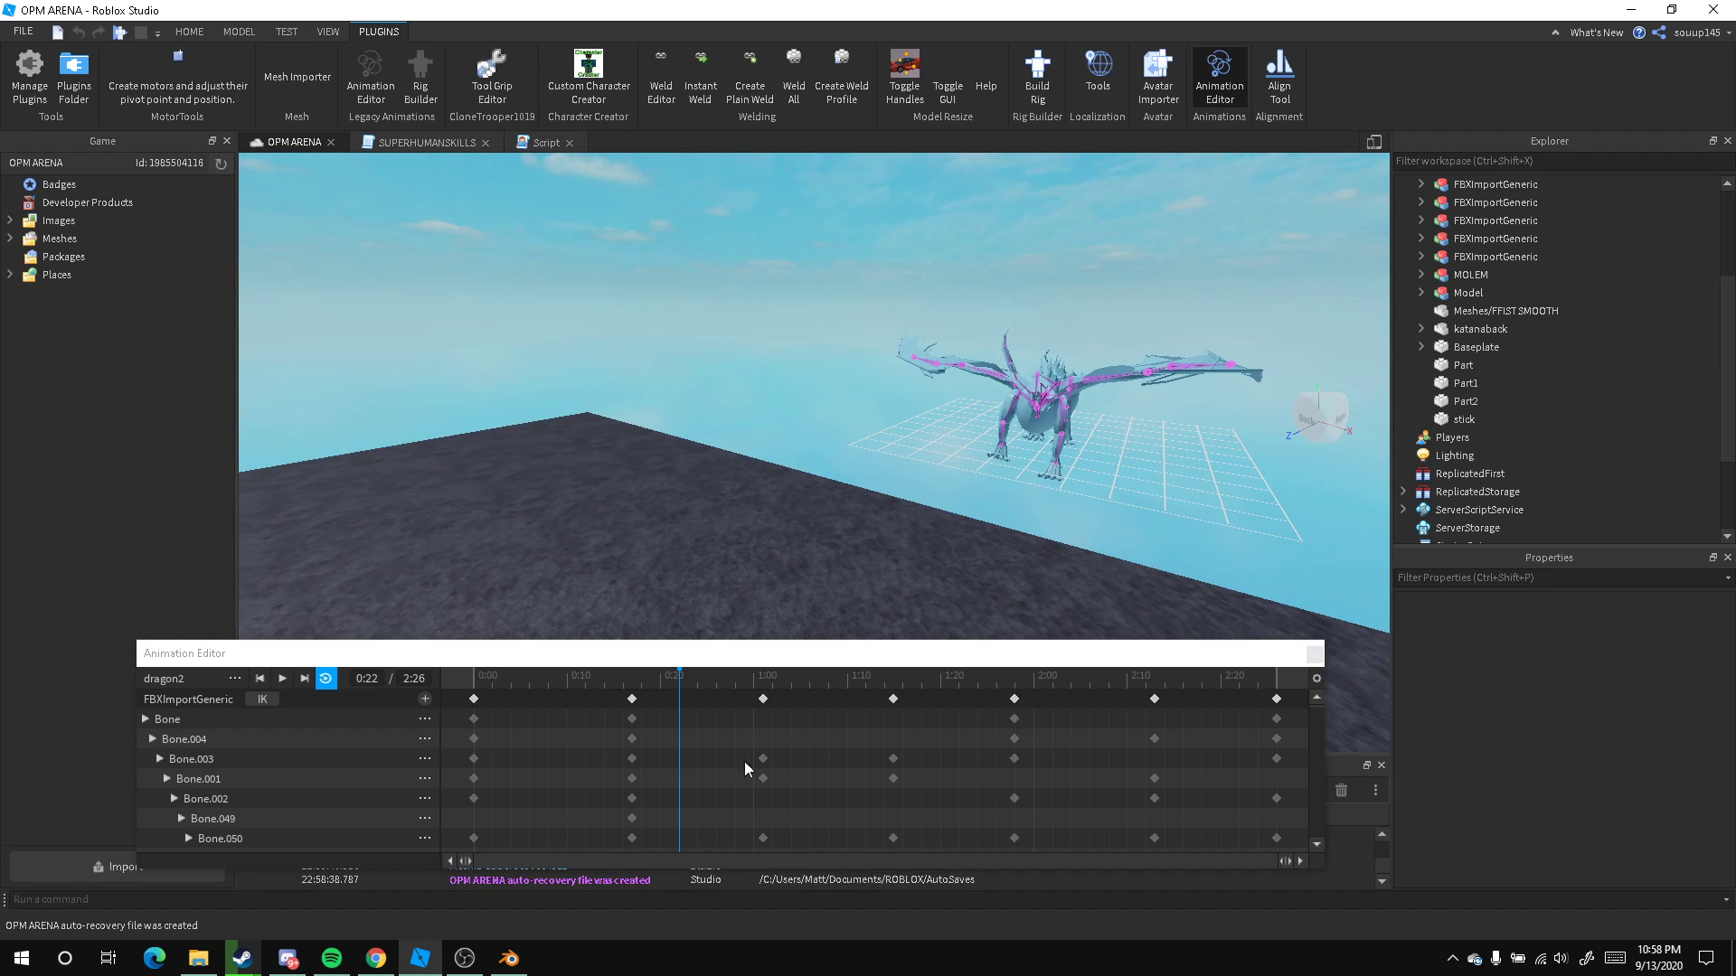
{"action": "left_click", "coordinate": [465, 958]}
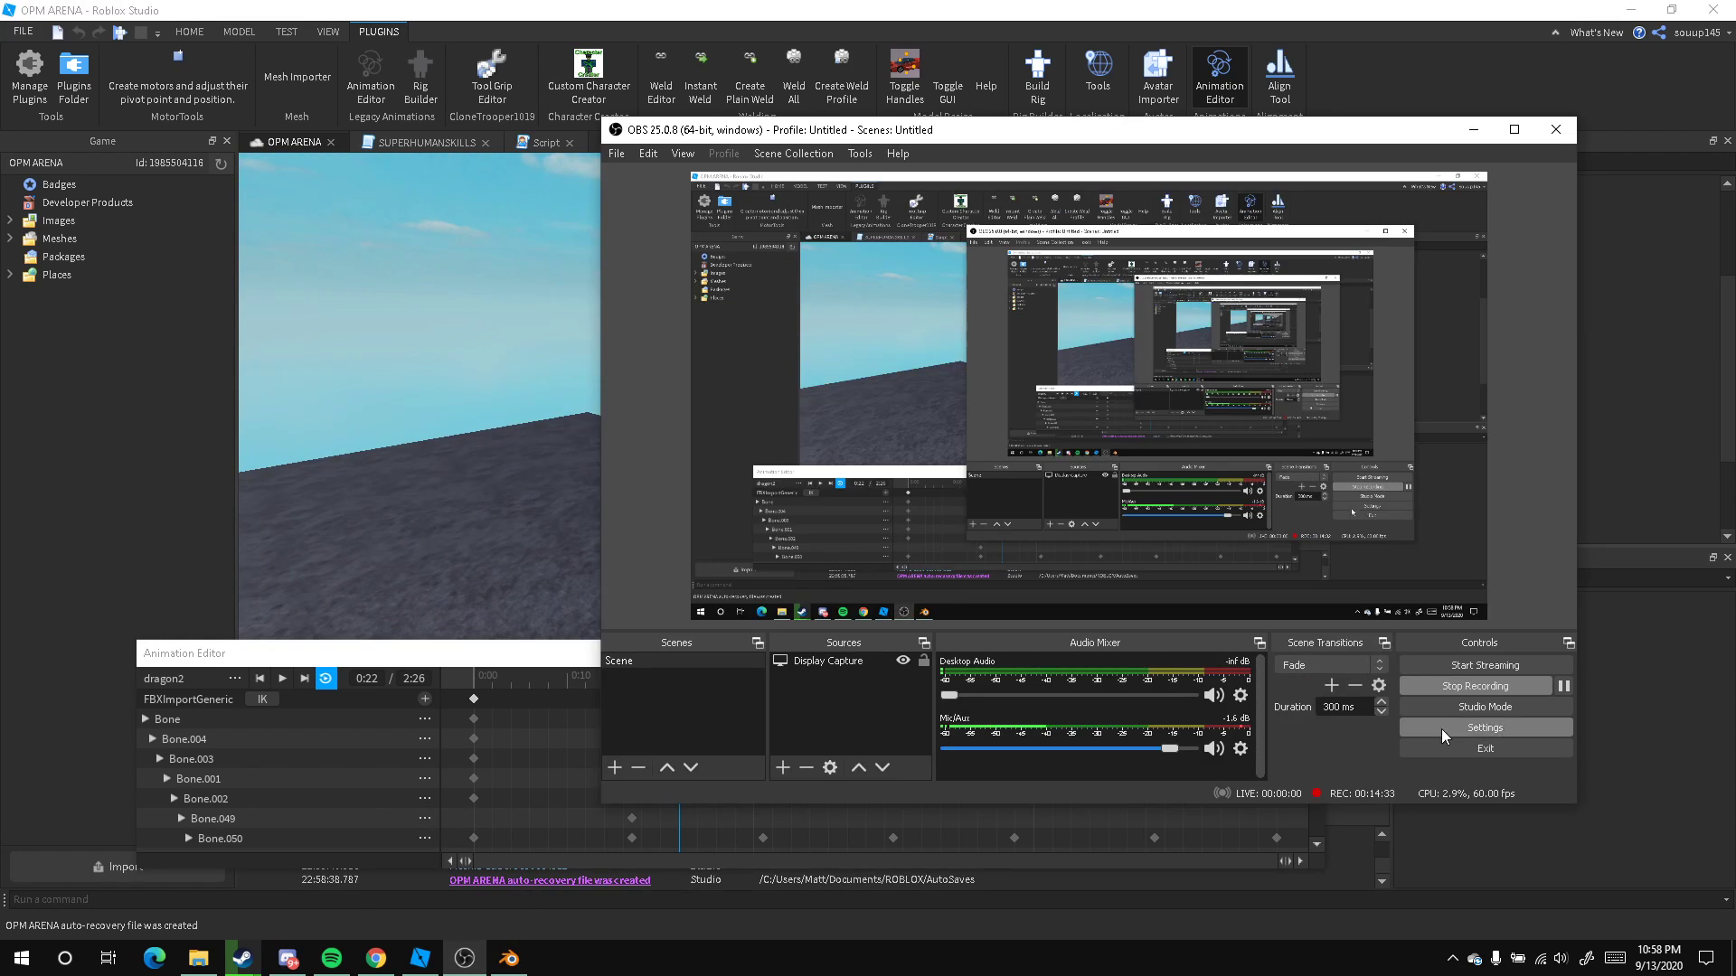